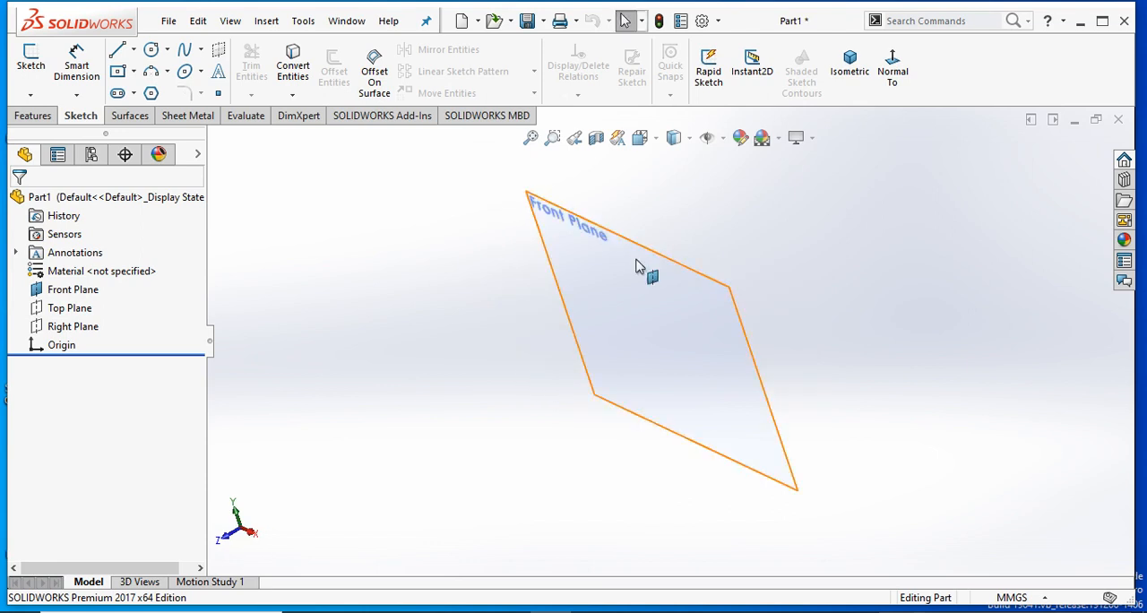
- Start a new sketch on the Front Plane and view it face-on
click(688, 280)
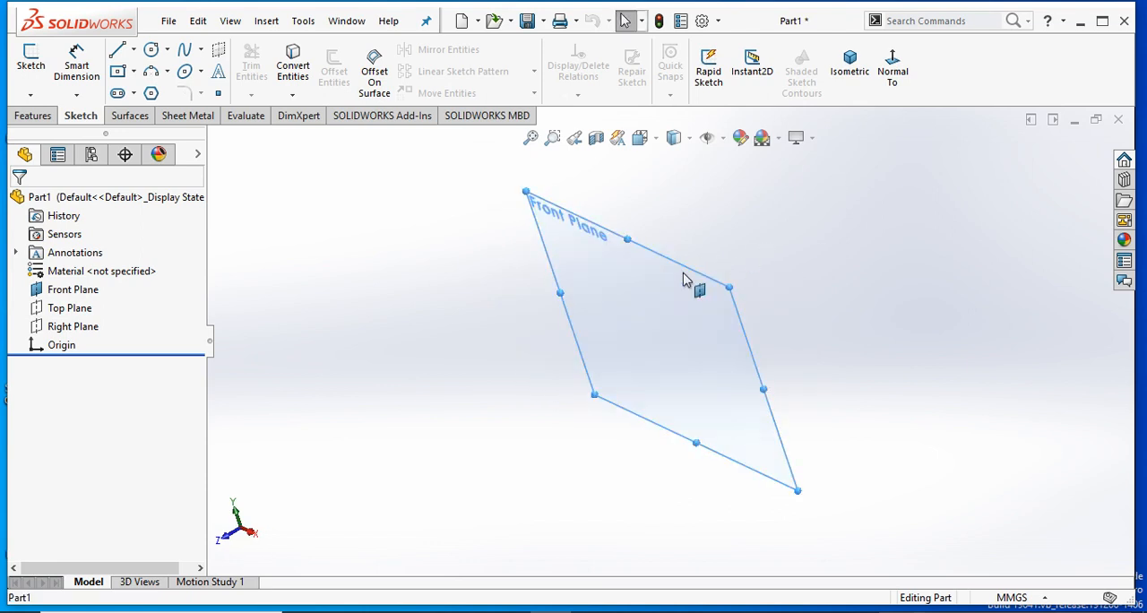
right_click(686, 281)
click(724, 251)
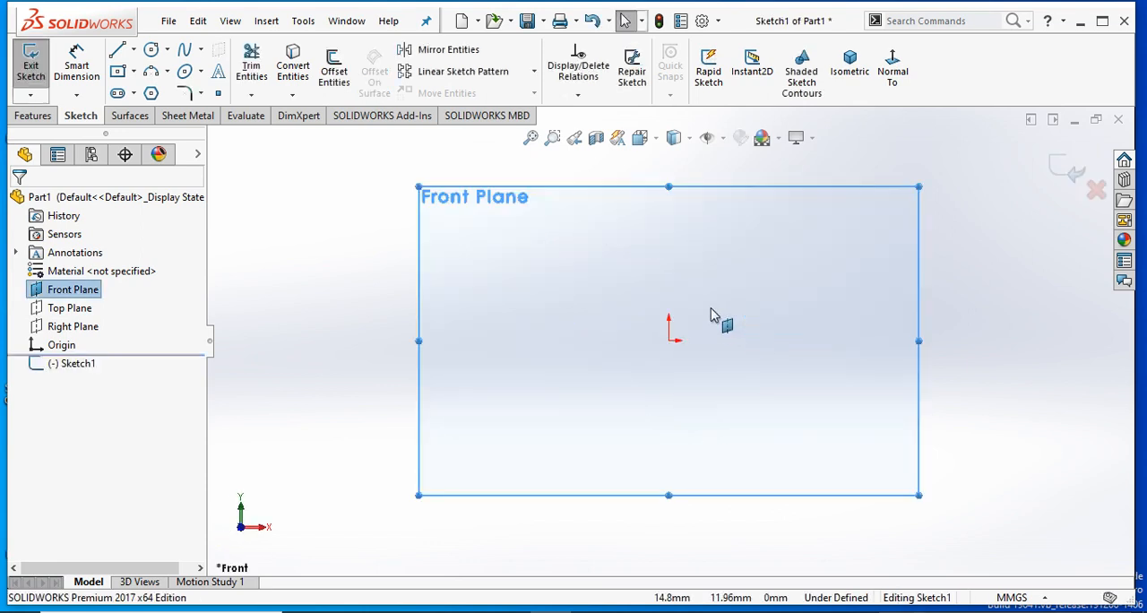
mouse_move(748, 355)
middle_down()
mouse_move(758, 374)
mouse_move(743, 371)
mouse_move(732, 401)
middle_up()
scroll(725, 388, down, 1)
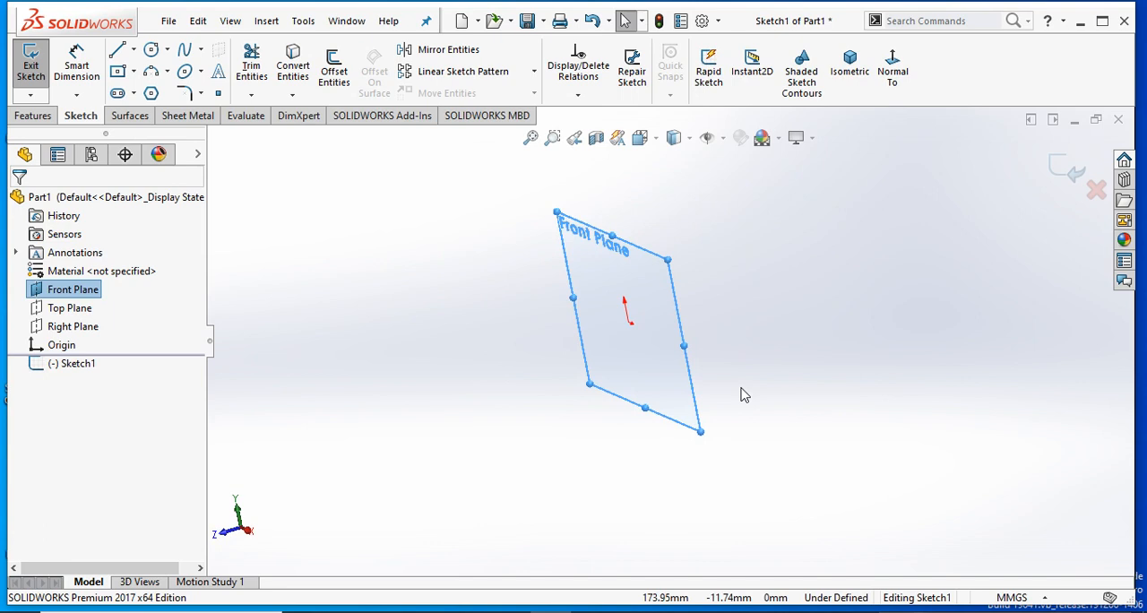
key(ctrl+8)
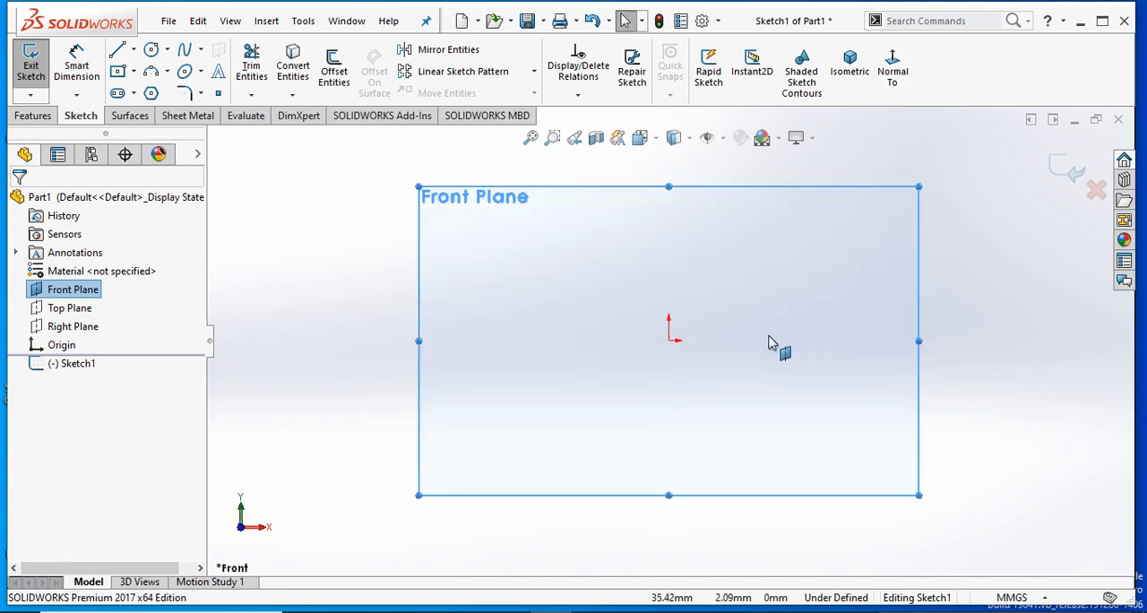
scroll(705, 226, down, 1)
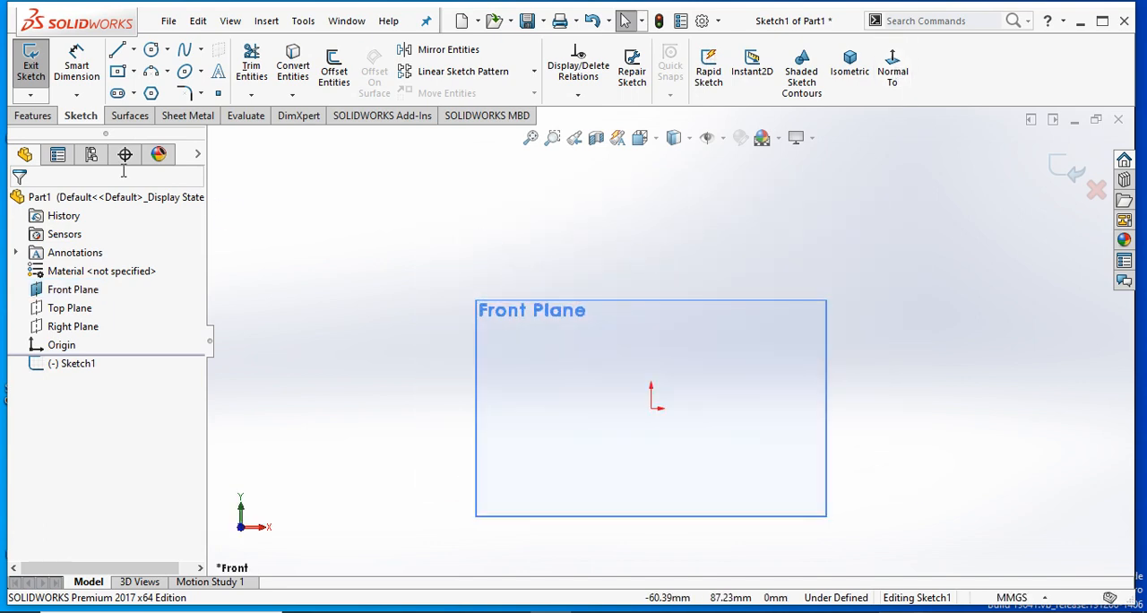
- Sketch a single line sloping upward, above and to the right of the origin
click(119, 54)
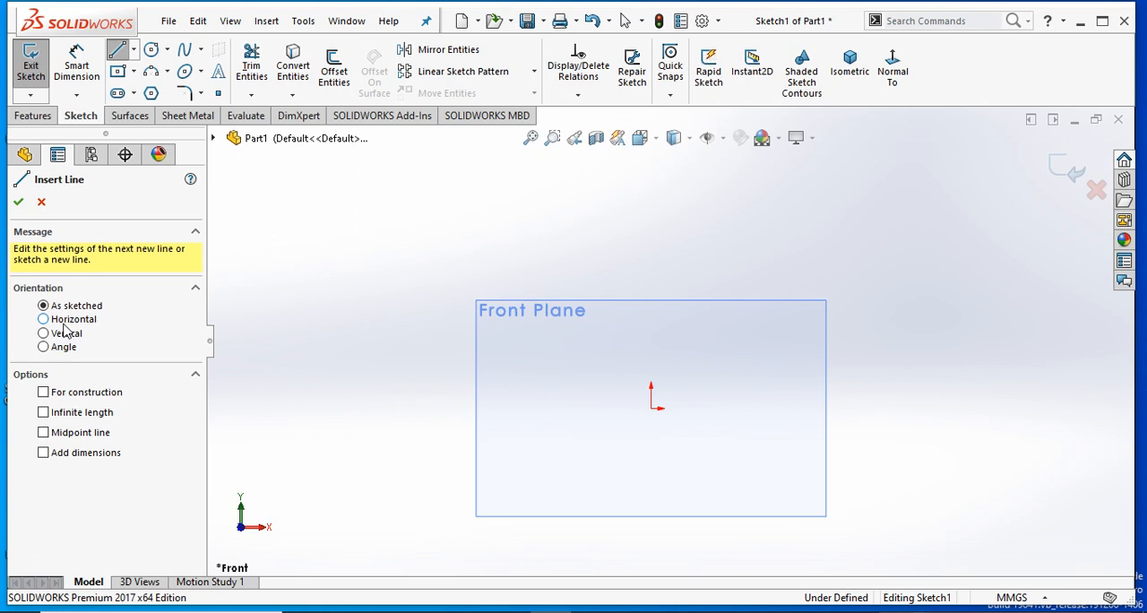
click(20, 201)
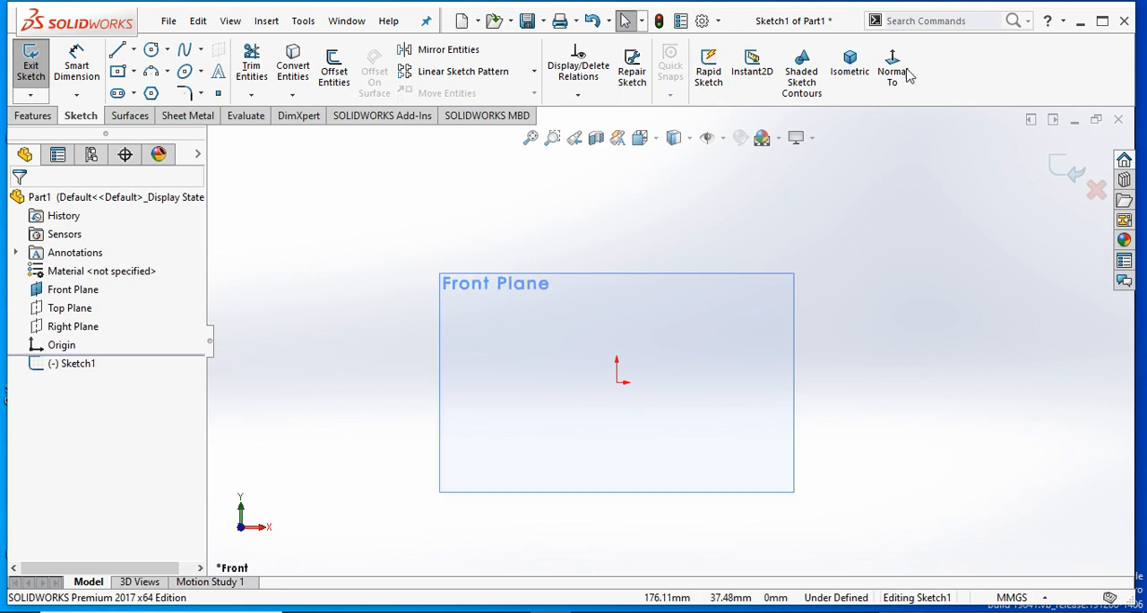
click(119, 50)
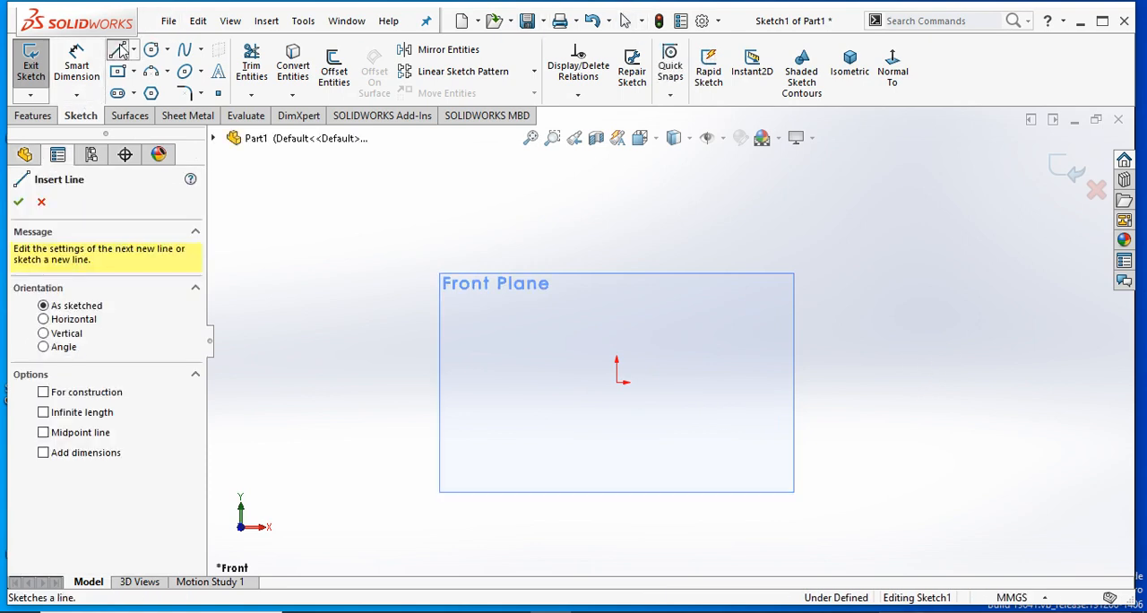
click(681, 348)
right_click(819, 293)
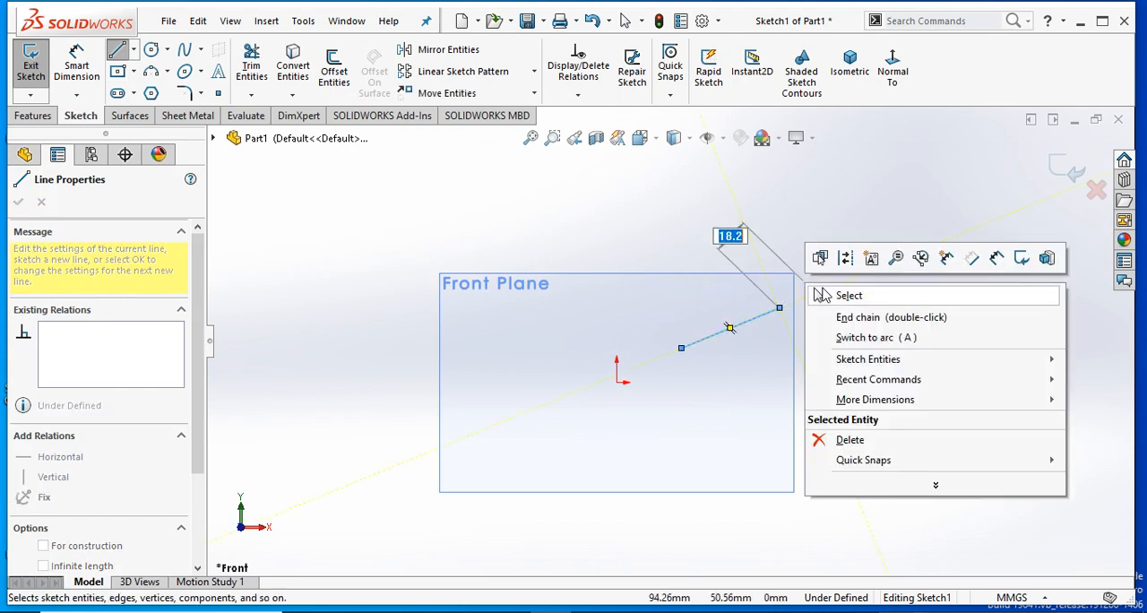
click(823, 295)
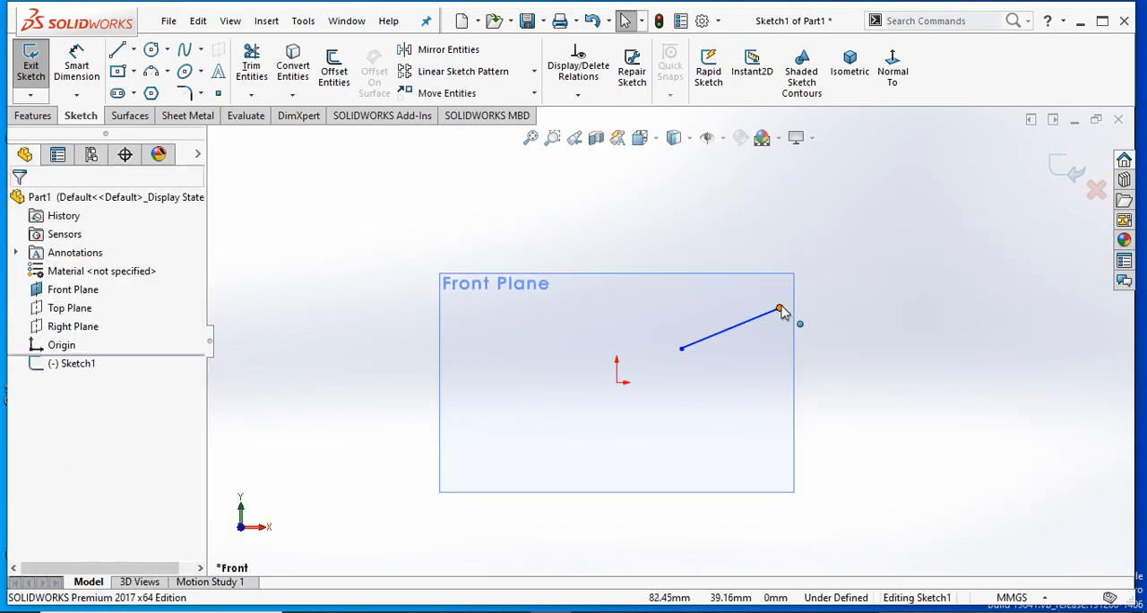
- Move the line's upper endpoint inward to shorten the line to about 30 mm
drag(779, 307, 755, 314)
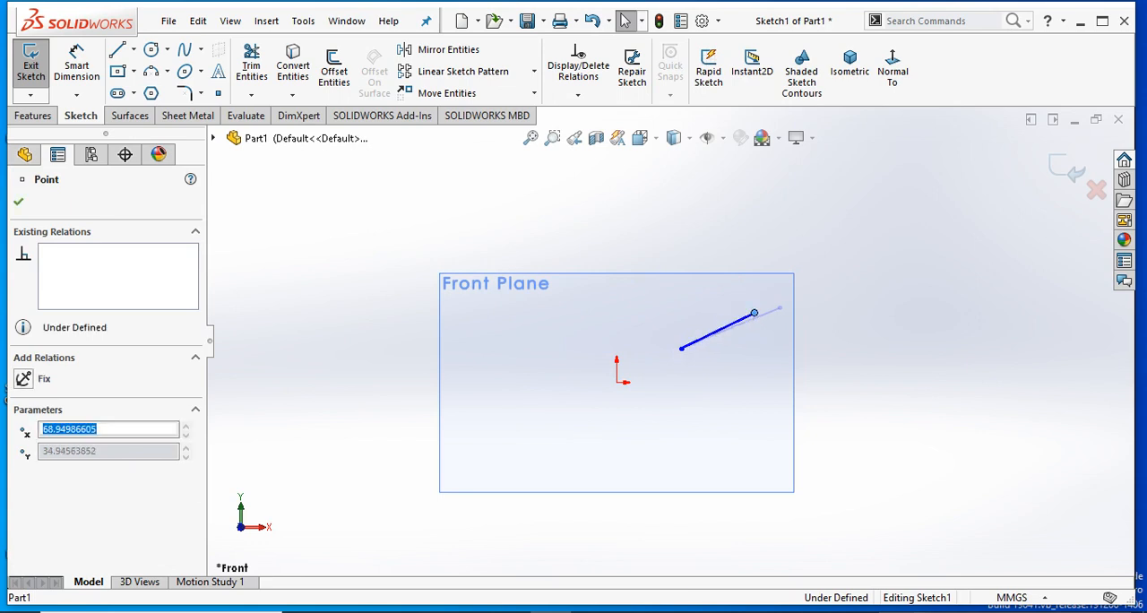
click(698, 432)
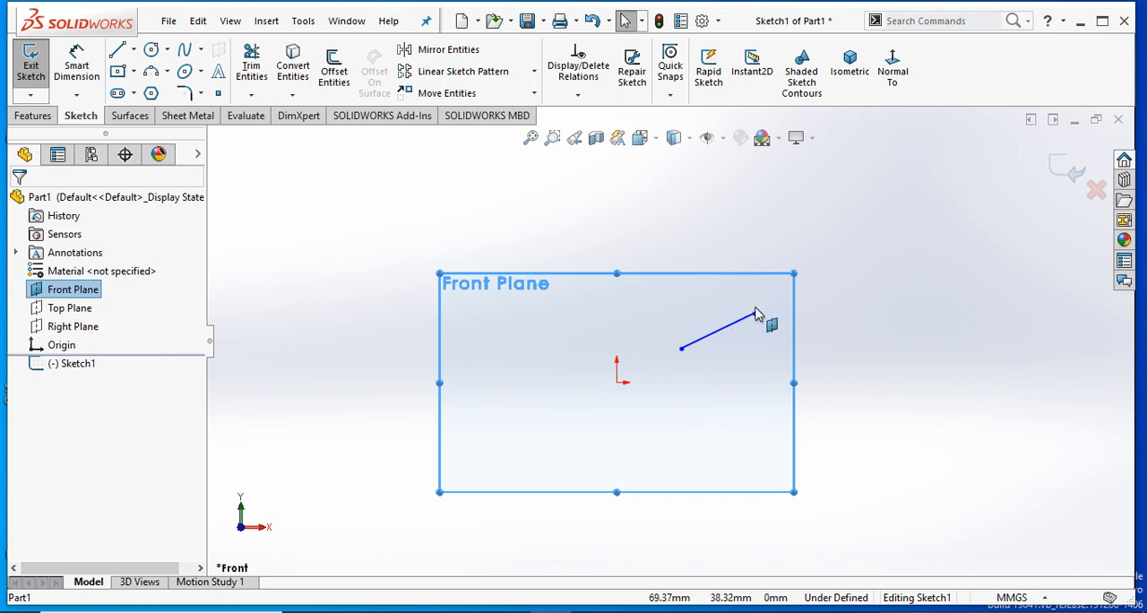
mouse_move(756, 313)
mouse_down()
mouse_move(717, 335)
mouse_move(771, 308)
mouse_move(630, 303)
mouse_move(628, 427)
mouse_move(756, 376)
mouse_move(763, 315)
mouse_move(766, 335)
mouse_move(579, 342)
mouse_move(626, 417)
mouse_move(736, 324)
mouse_up()
click(828, 431)
click(782, 408)
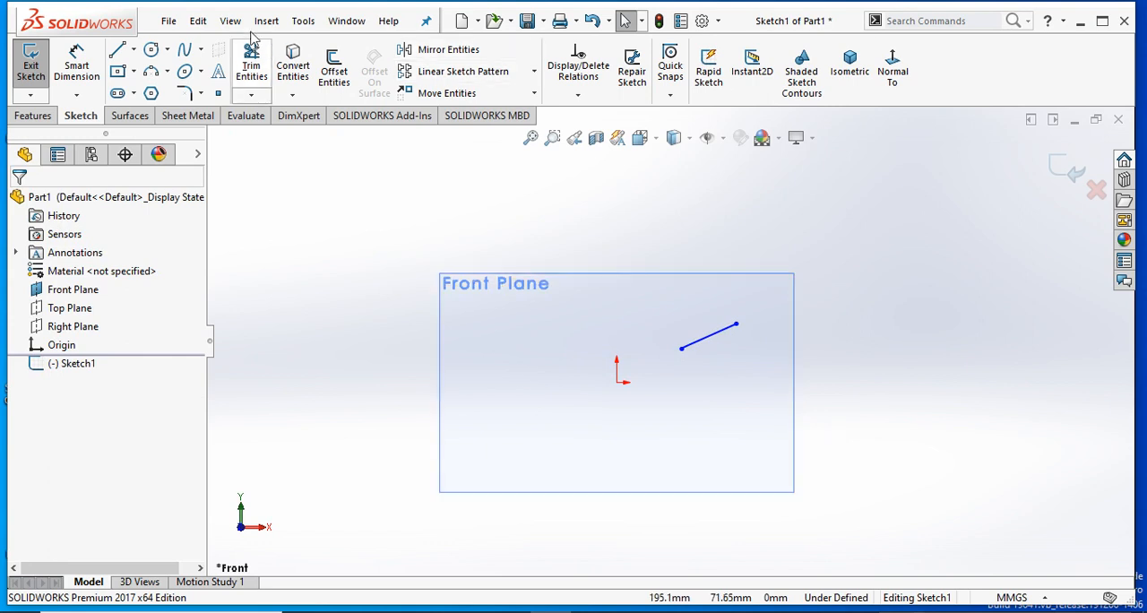
- Add a horizontal dimension between the line's two endpoints, placed above the line
click(75, 72)
click(75, 71)
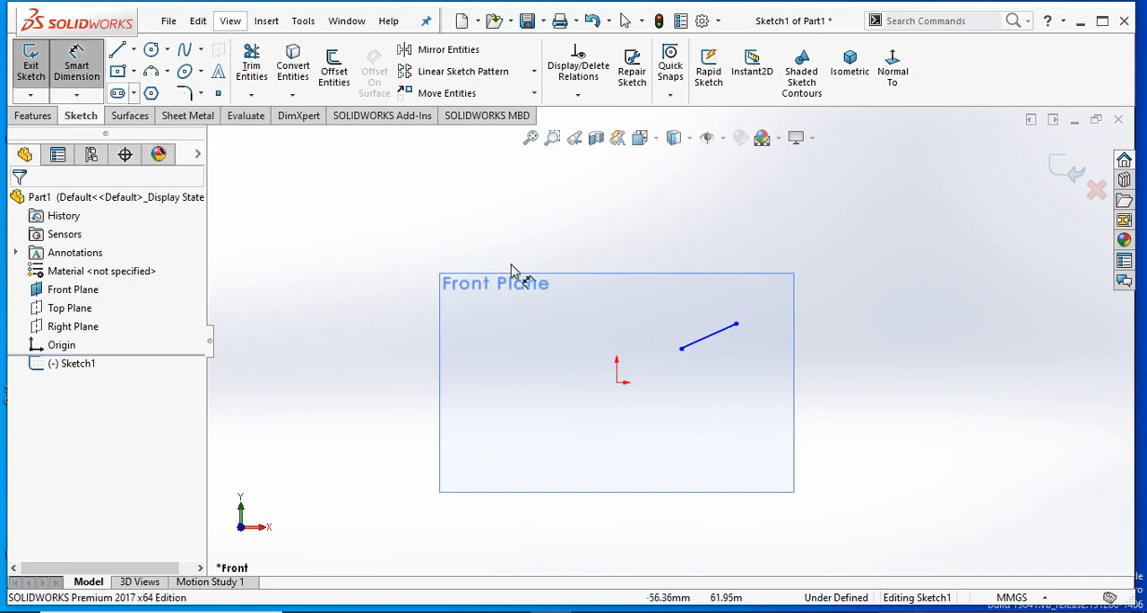
click(717, 335)
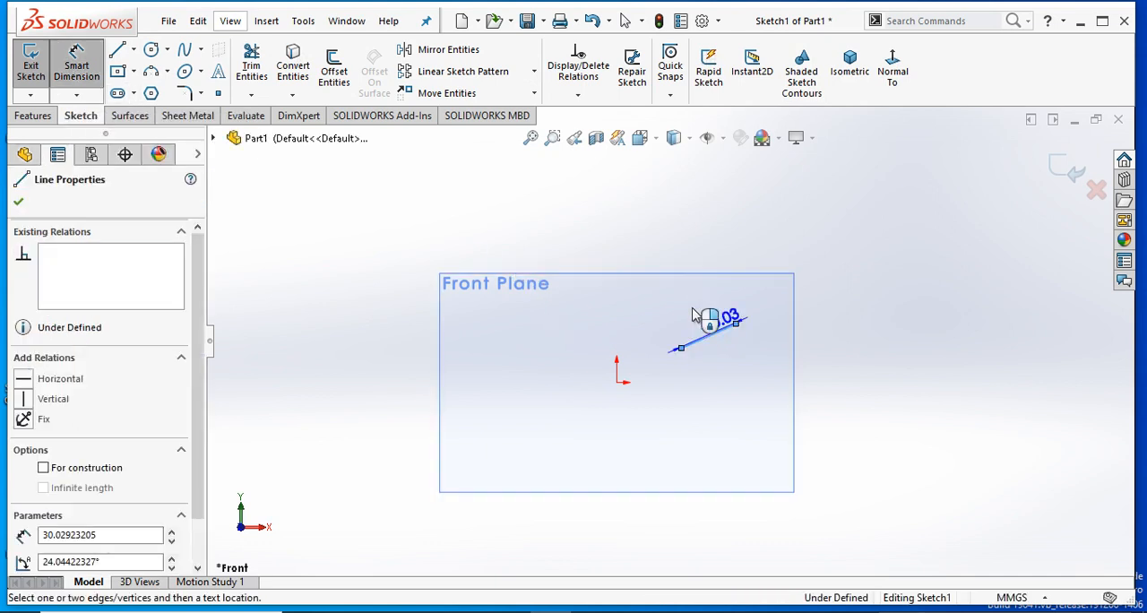
click(699, 302)
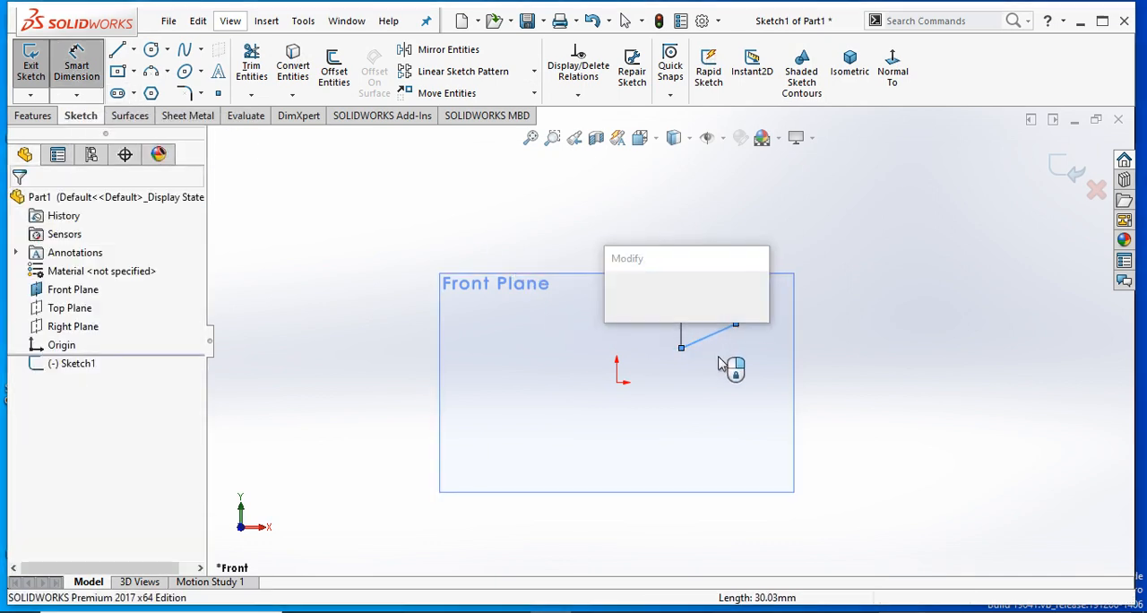
click(615, 296)
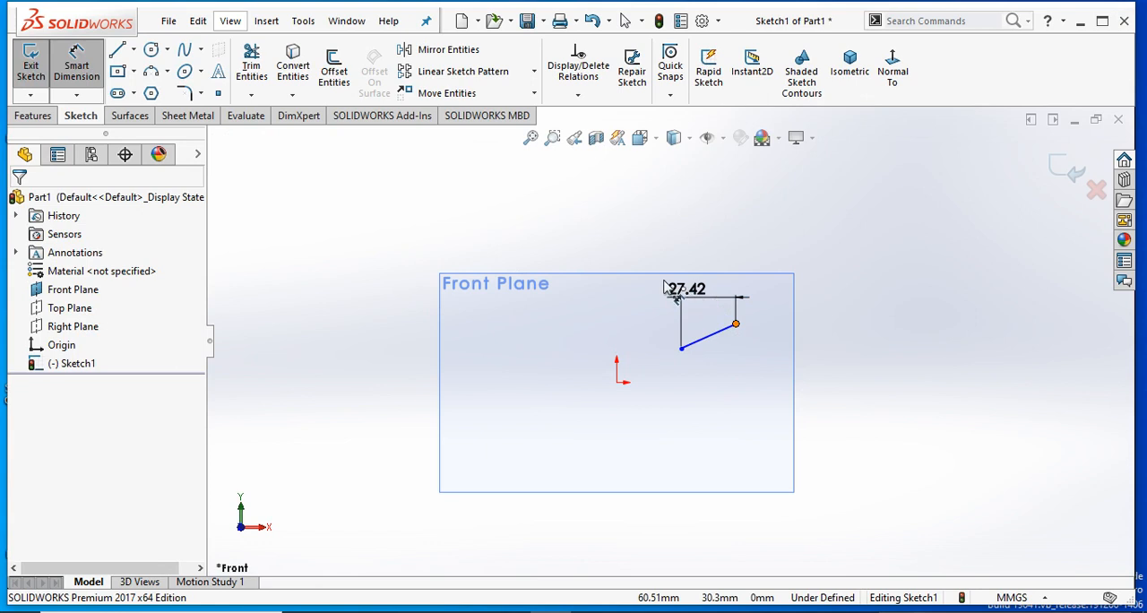
click(736, 325)
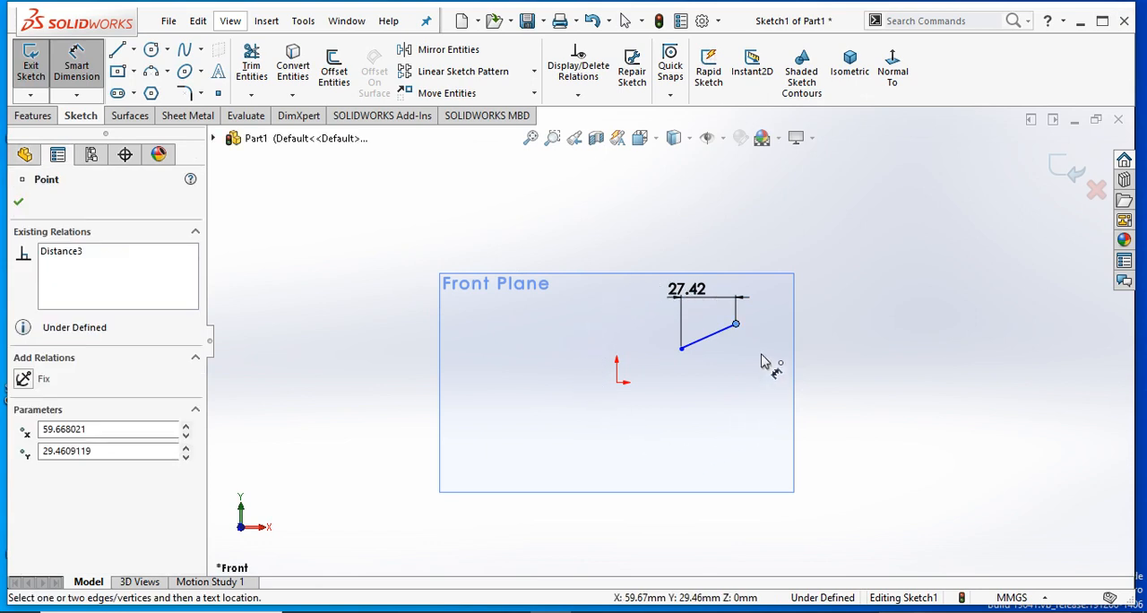
key(Escape)
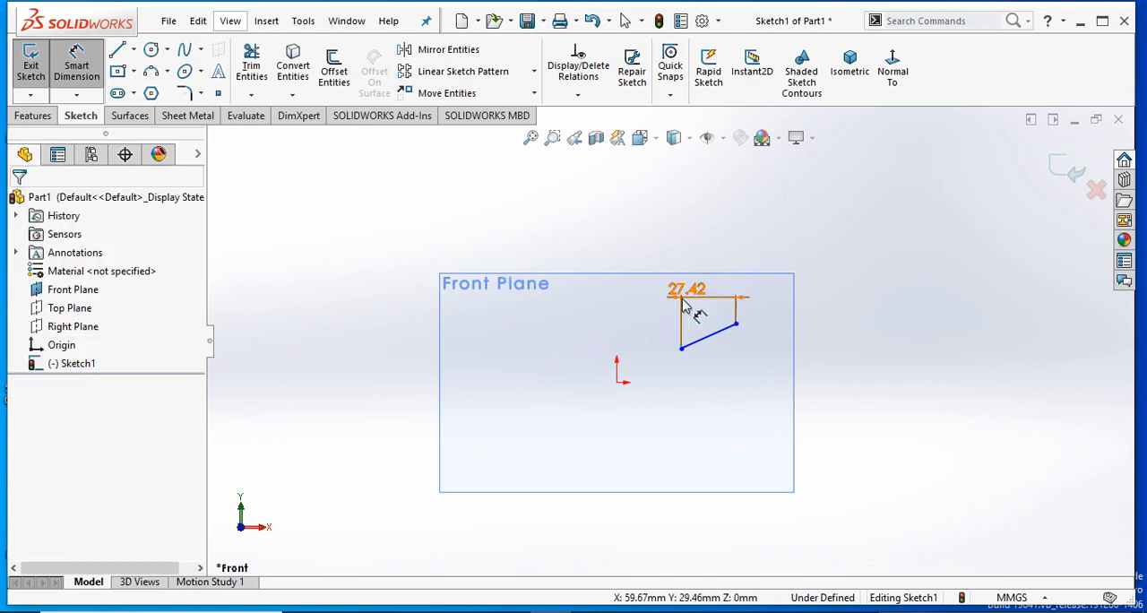
- Try moving the dimensioned line's upper endpoint upward, and undo both the move and the horizontal dimension
mouse_move(734, 323)
mouse_down()
mouse_move(633, 254)
mouse_move(624, 384)
mouse_move(638, 220)
mouse_move(448, 351)
mouse_move(484, 408)
mouse_move(325, 439)
mouse_move(397, 472)
mouse_move(606, 282)
mouse_move(382, 266)
mouse_move(428, 427)
mouse_move(397, 258)
mouse_move(260, 500)
mouse_move(551, 415)
mouse_move(641, 260)
mouse_move(798, 261)
mouse_move(402, 263)
mouse_move(591, 438)
mouse_move(657, 260)
mouse_move(716, 255)
mouse_up()
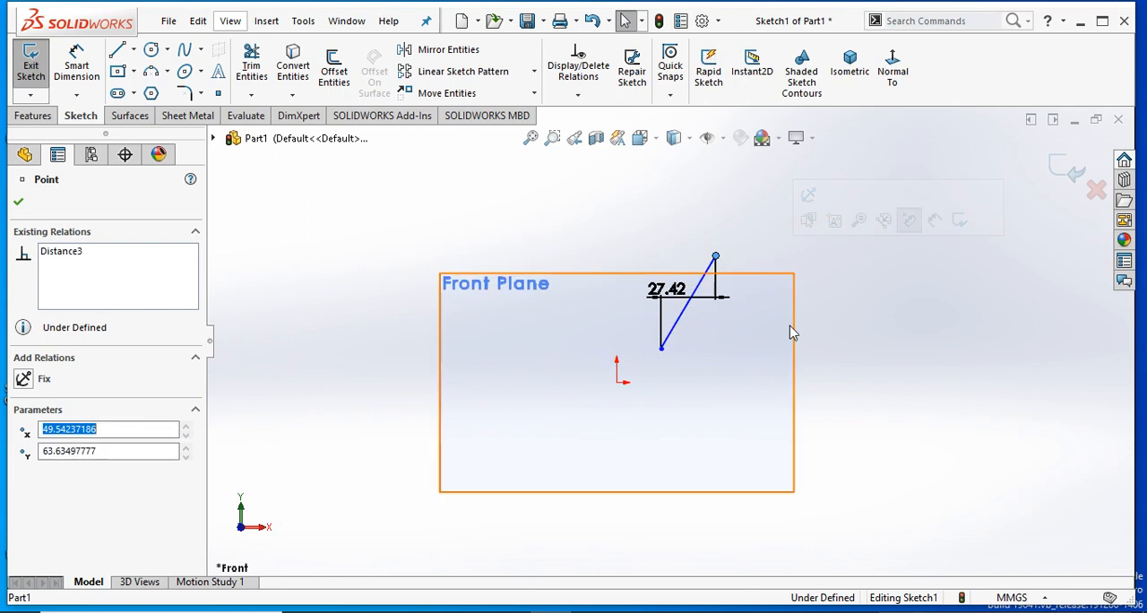
key(ctrl+z)
key(ctrl+z)
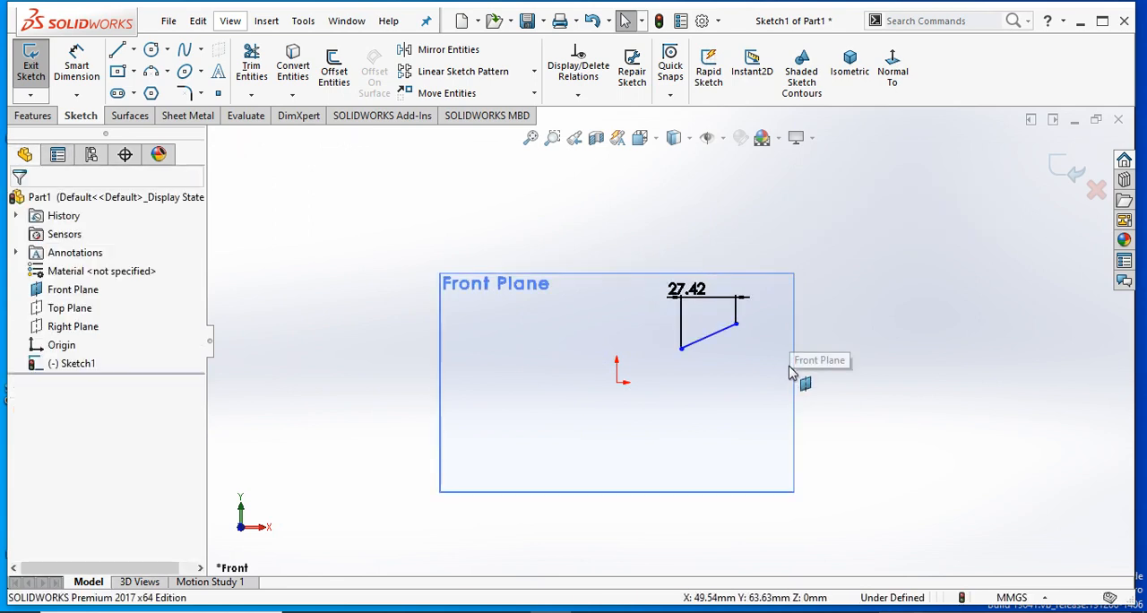
- Move the line's upper endpoint outward to lengthen the sloping line to about 35 mm
scroll(773, 427, up, 1)
scroll(773, 427, down, 1)
scroll(626, 324, down, 2)
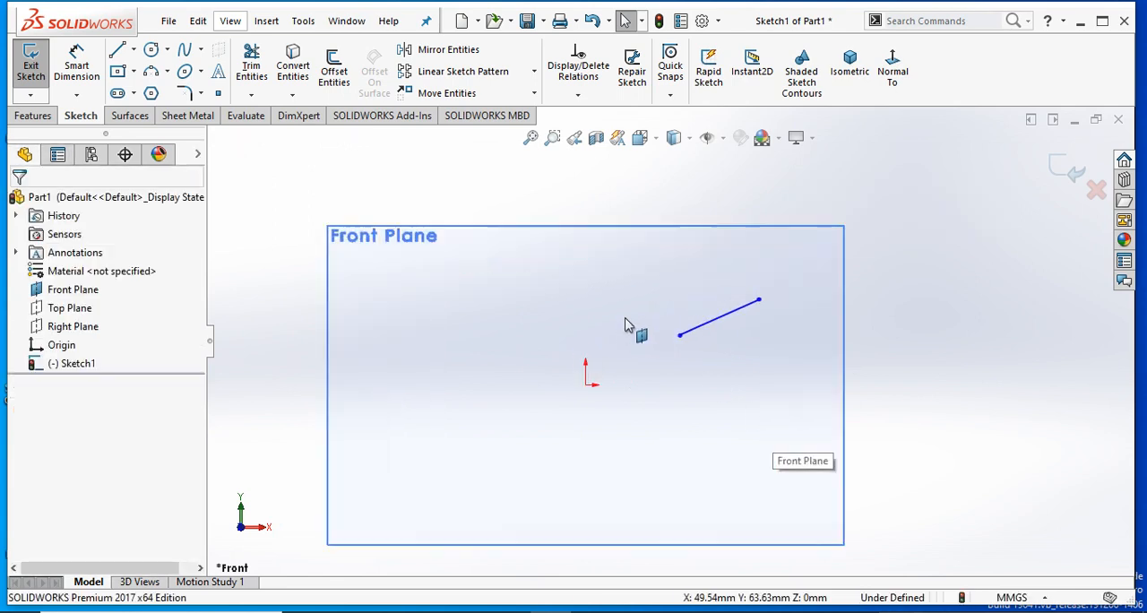
scroll(778, 337, up, 2)
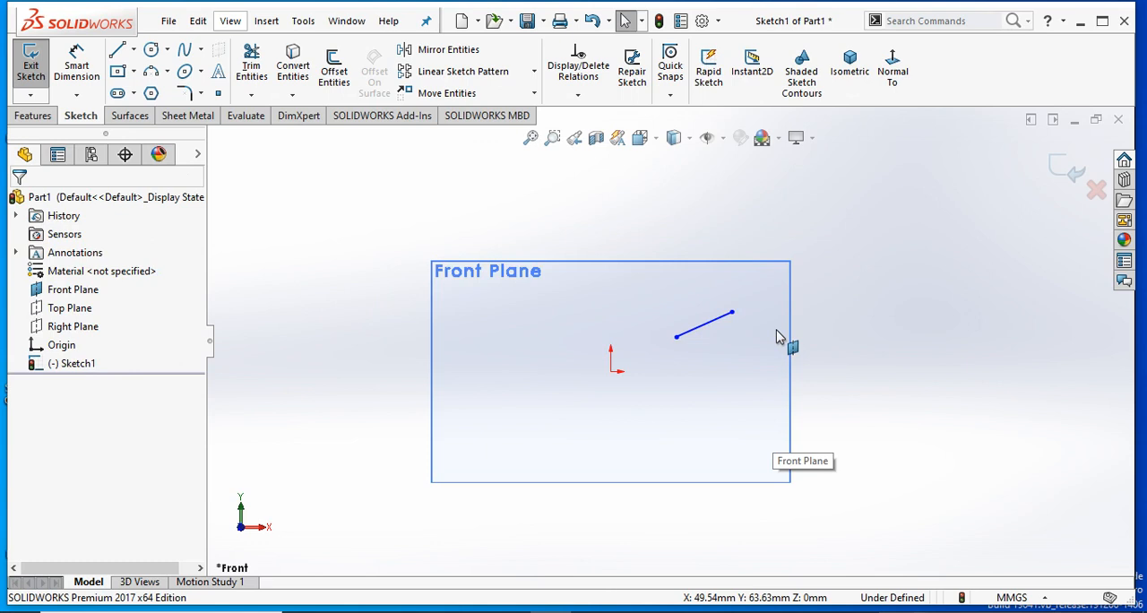
scroll(736, 358, down, 2)
mouse_move(499, 290)
mouse_down()
mouse_move(520, 451)
mouse_move(763, 295)
mouse_move(433, 250)
mouse_move(600, 386)
mouse_move(739, 287)
mouse_up()
click(885, 446)
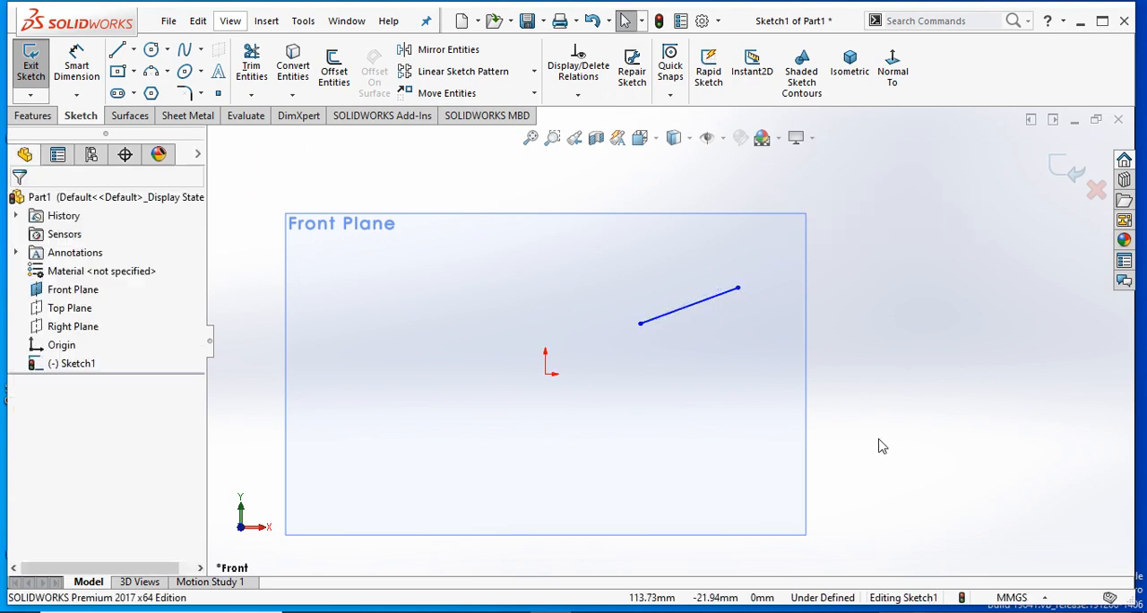
- Apply a Horizontal relation to the sloping line
click(725, 297)
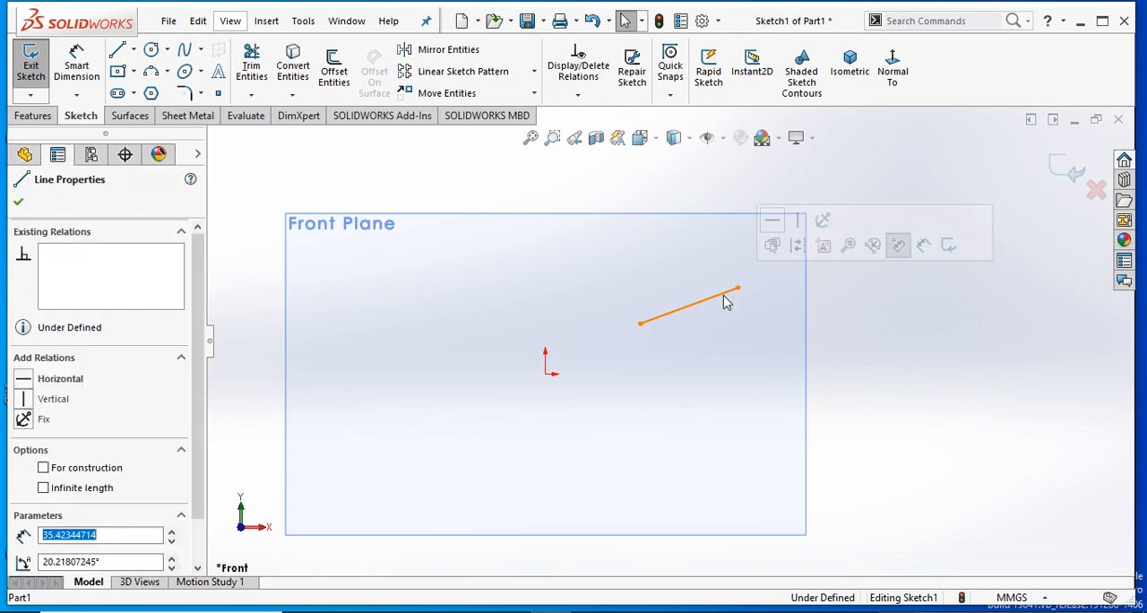
click(27, 380)
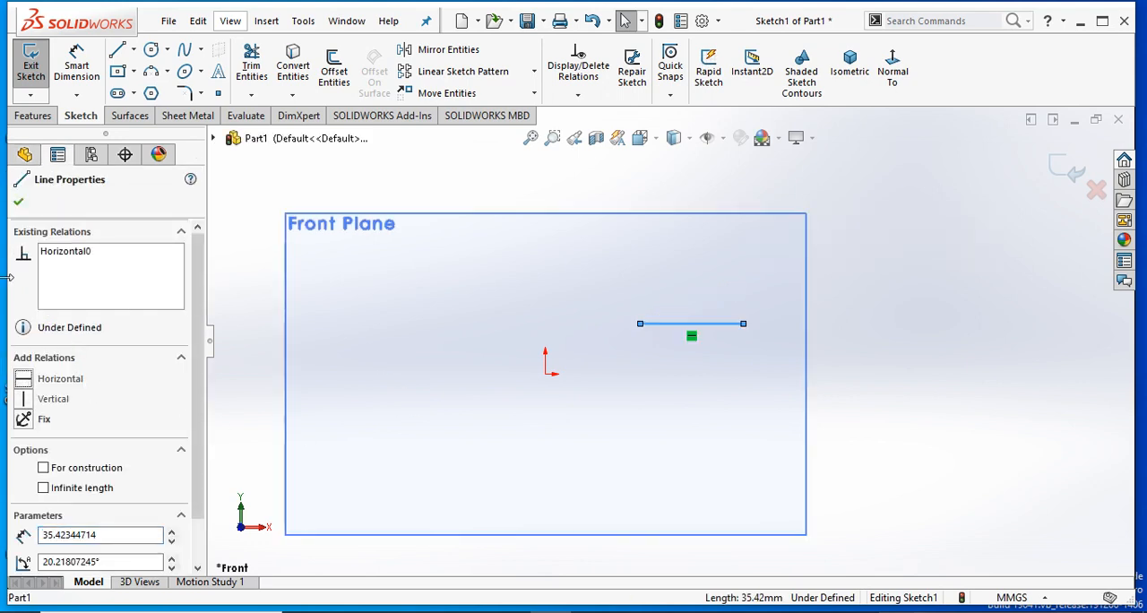
click(18, 202)
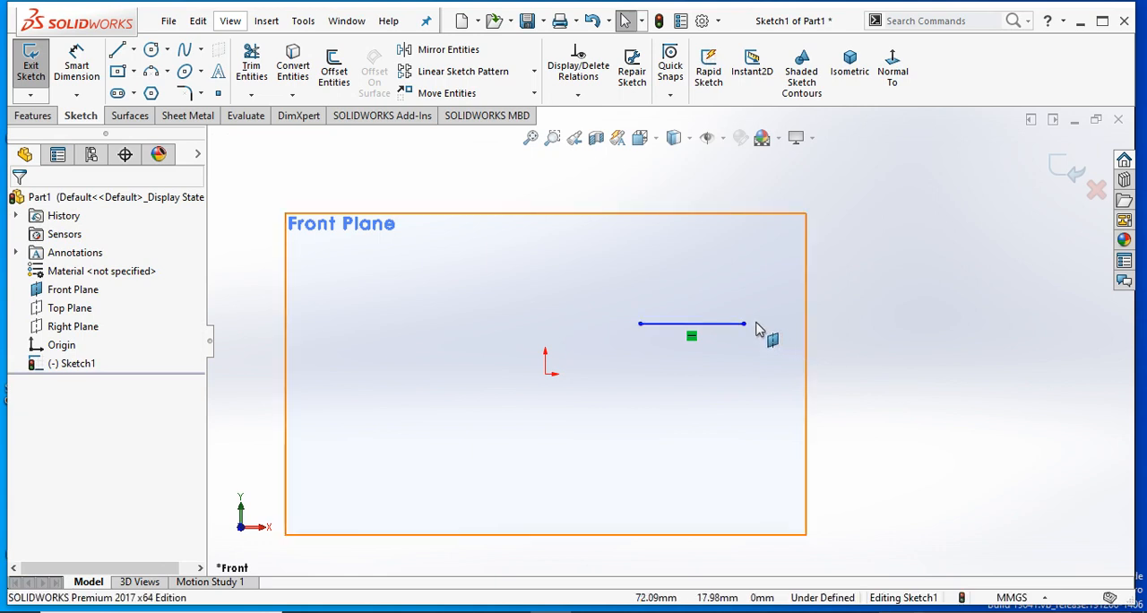
- Reposition the horizontal line by moving its right endpoint to about X 65.2 mm, Y 24 mm
mouse_move(743, 324)
mouse_down()
mouse_move(615, 346)
mouse_move(750, 389)
mouse_move(828, 377)
mouse_move(625, 348)
mouse_move(638, 305)
mouse_move(618, 345)
mouse_move(724, 352)
mouse_move(734, 307)
mouse_up()
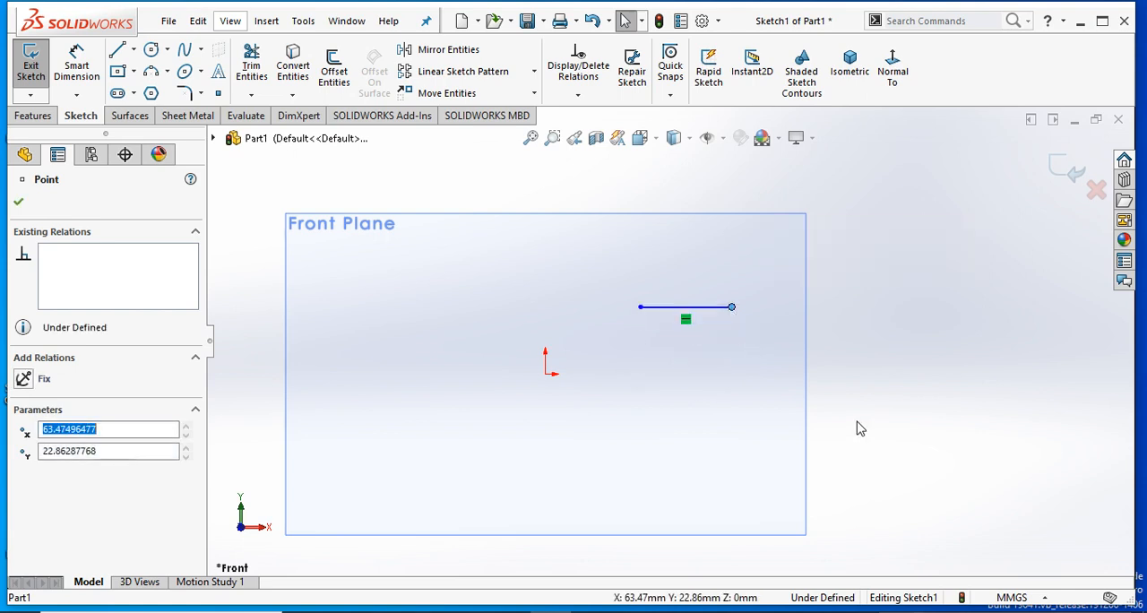
click(860, 430)
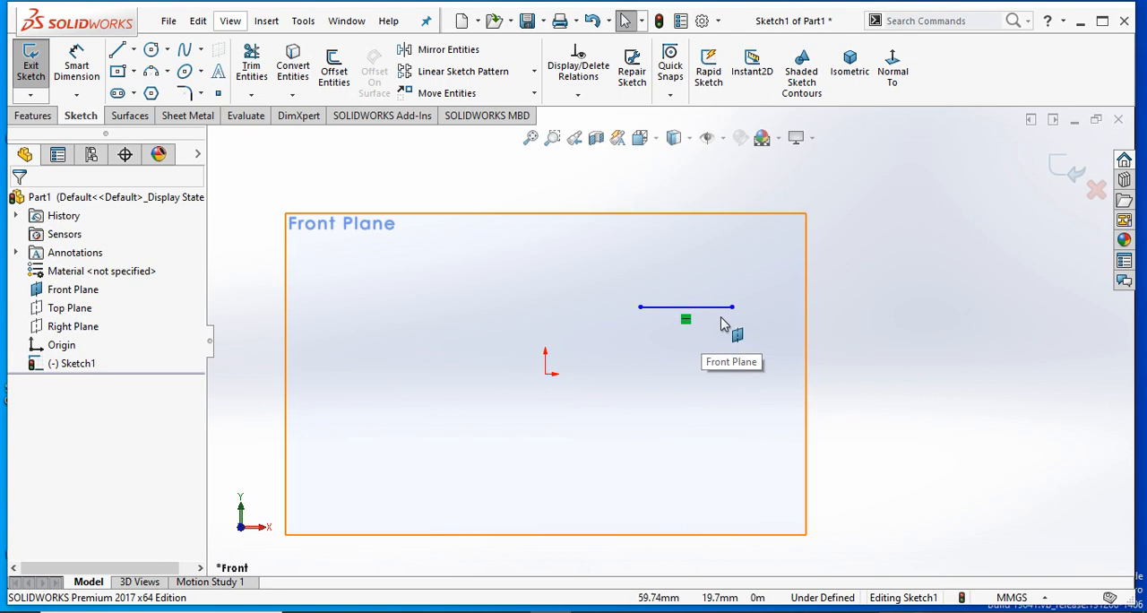
mouse_move(731, 320)
mouse_down()
mouse_move(695, 321)
mouse_move(751, 320)
mouse_move(696, 314)
mouse_move(739, 309)
mouse_up()
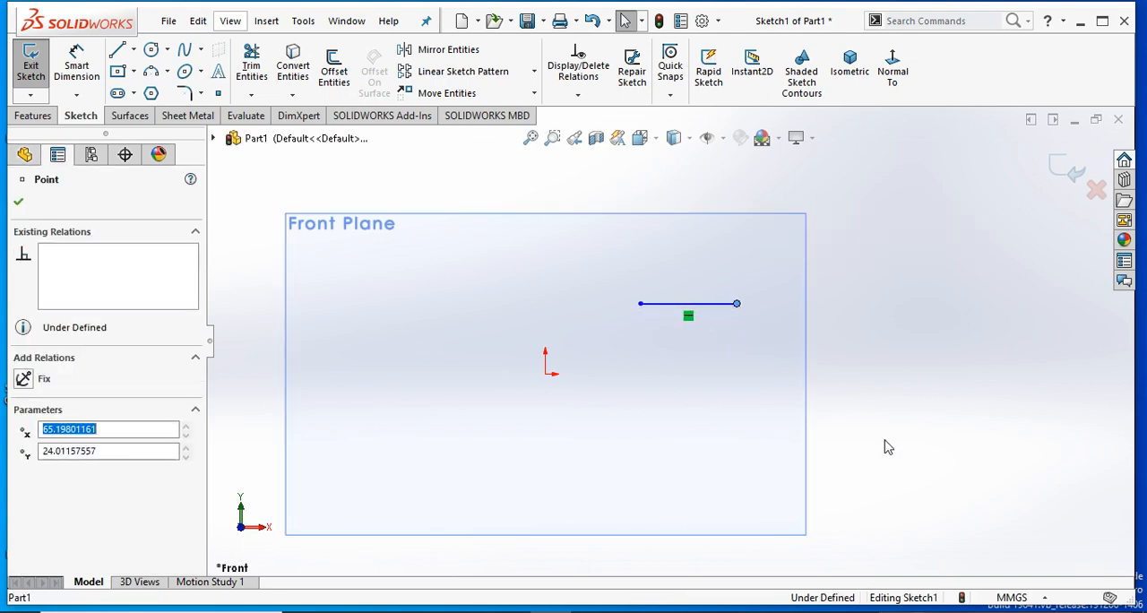
click(806, 387)
- Dimension the horizontal line's length as 50 mm, placing the dimension above the line
click(77, 66)
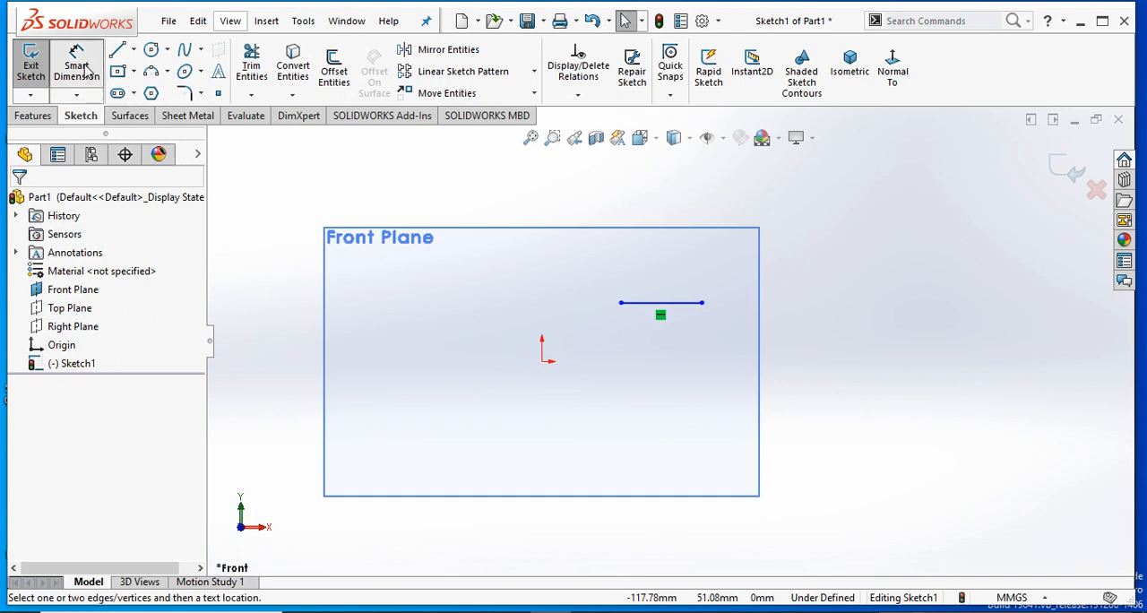
click(678, 288)
click(671, 259)
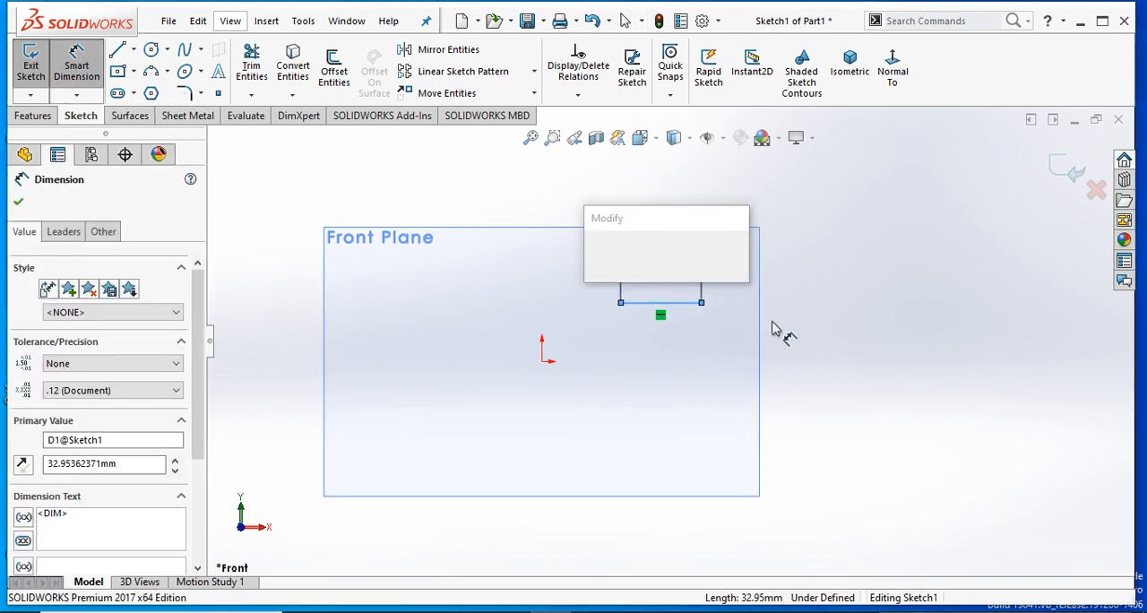
text(50)
key(Return)
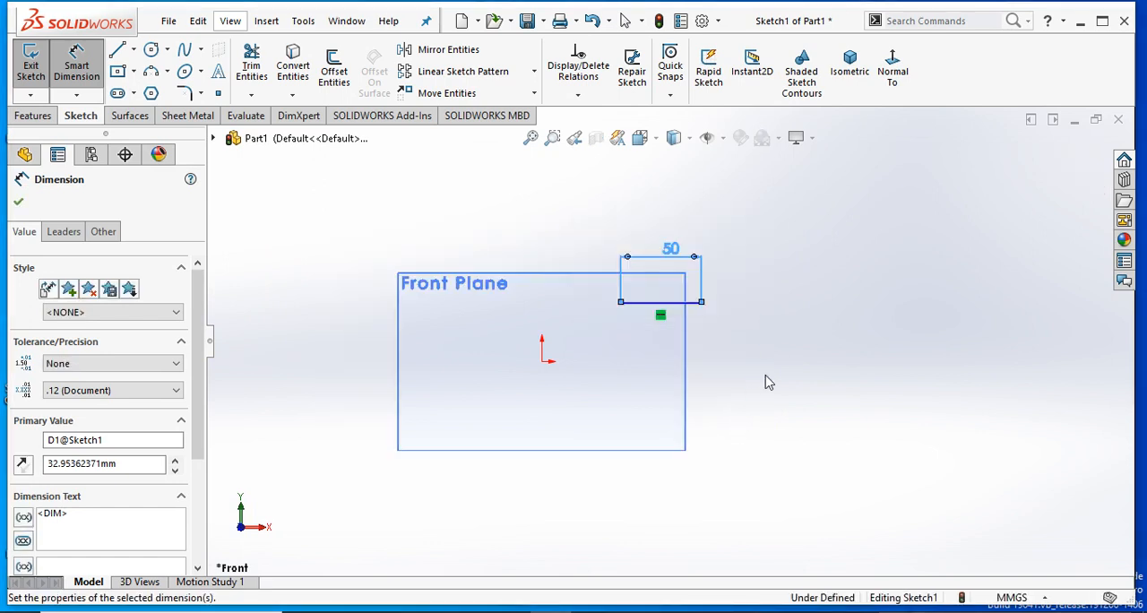
click(586, 285)
scroll(600, 278, down, 2)
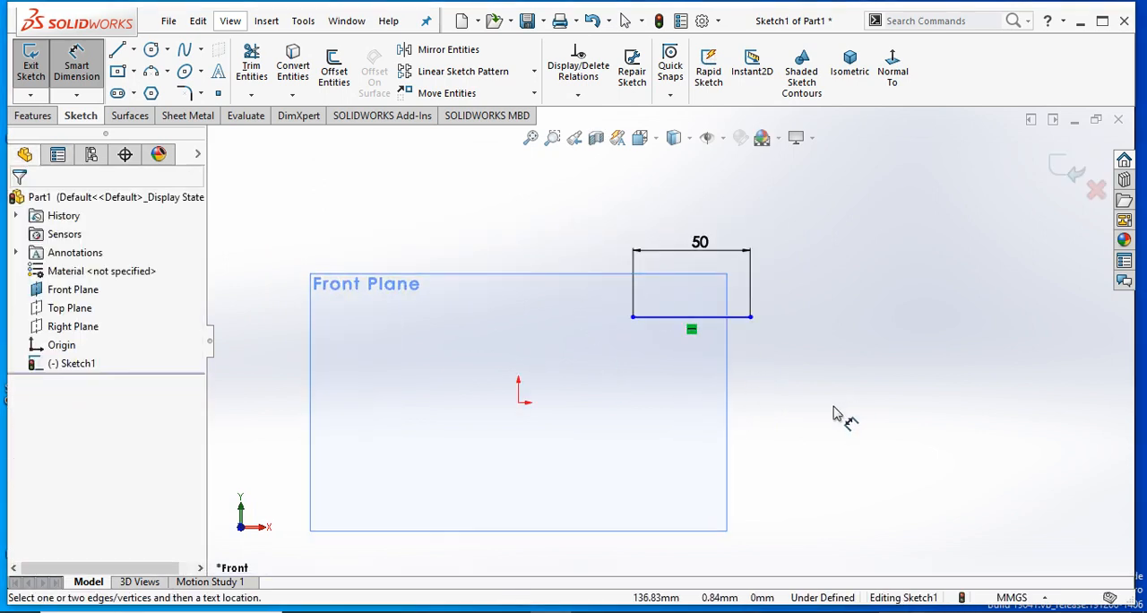
key(Escape)
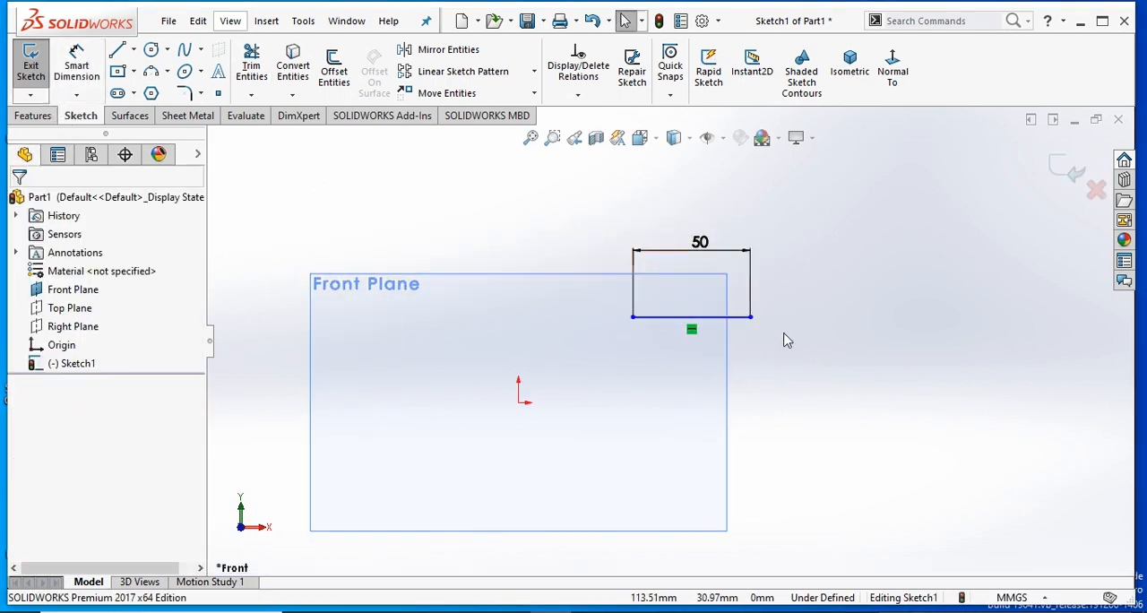
- Reposition the 50 mm horizontal line, moving its left endpoint to about X 19.7 mm, Y 30.9 mm
mouse_move(733, 320)
mouse_down()
mouse_move(704, 310)
mouse_move(604, 323)
mouse_move(628, 285)
mouse_move(660, 339)
mouse_move(673, 313)
mouse_up()
click(845, 468)
scroll(484, 385, up, 1)
scroll(483, 383, down, 1)
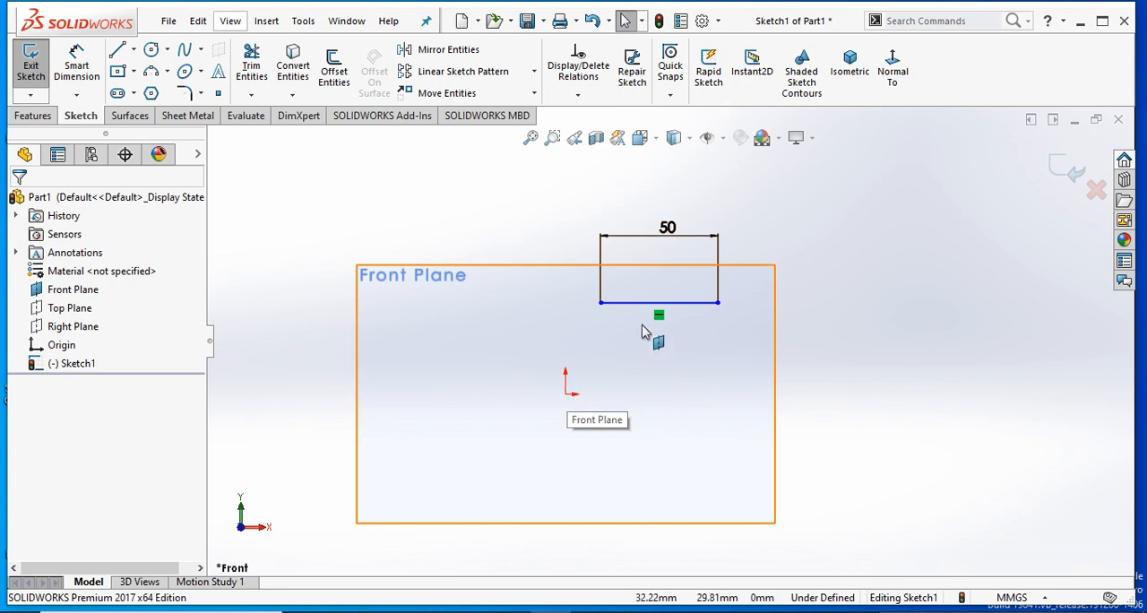
mouse_move(605, 313)
mouse_down()
mouse_move(625, 361)
mouse_move(543, 338)
mouse_move(651, 338)
mouse_move(531, 326)
mouse_move(596, 282)
mouse_move(608, 348)
mouse_move(614, 320)
mouse_up()
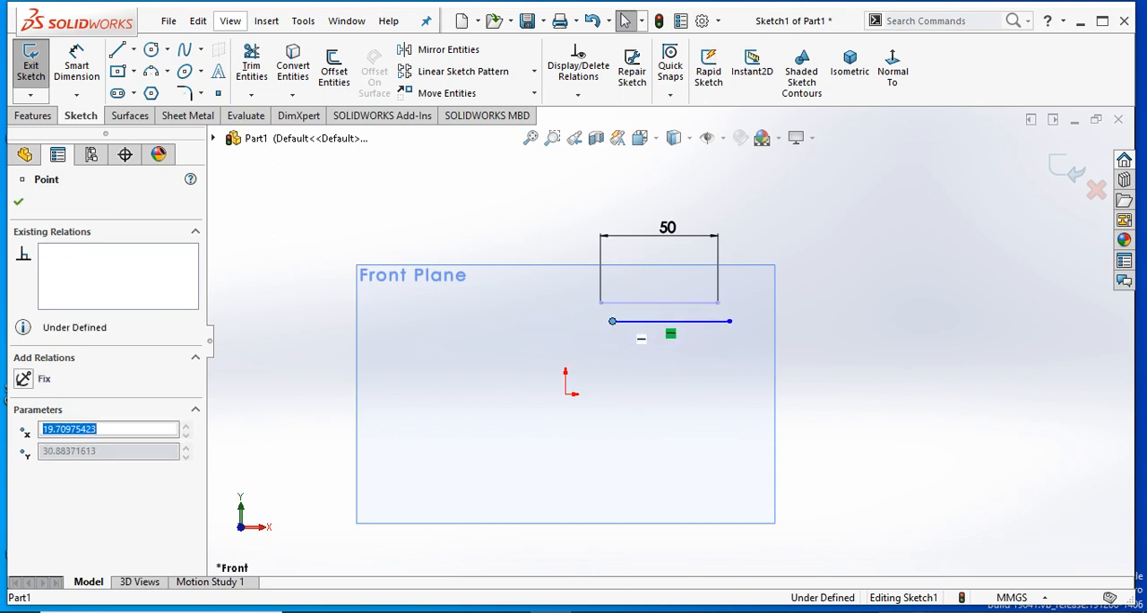
click(546, 307)
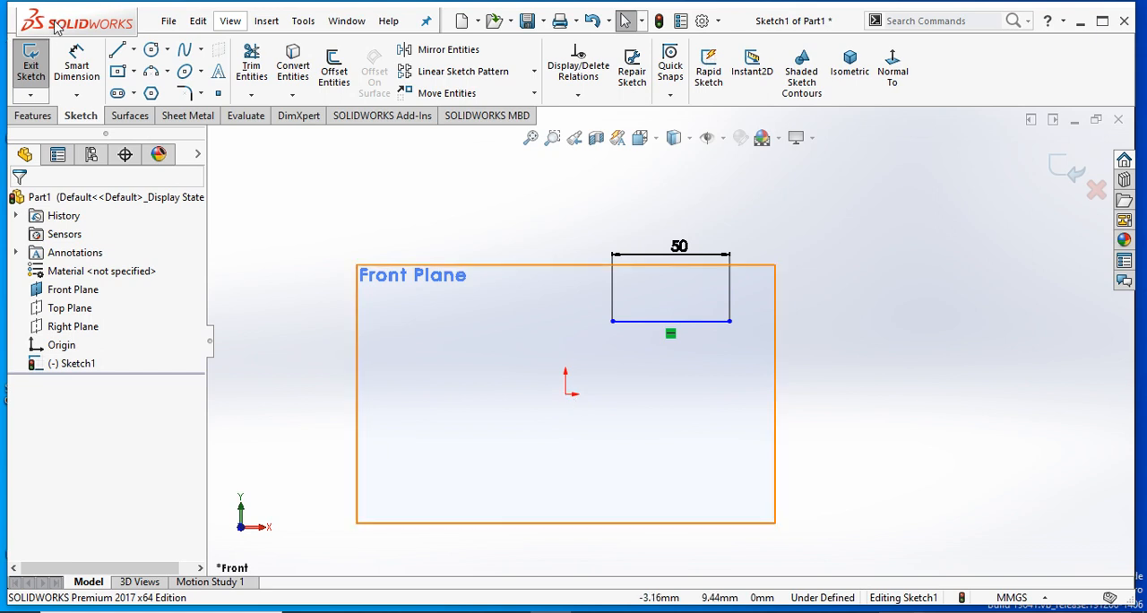
- Dimension the vertical distance from the origin to the horizontal line as 30 mm
click(76, 67)
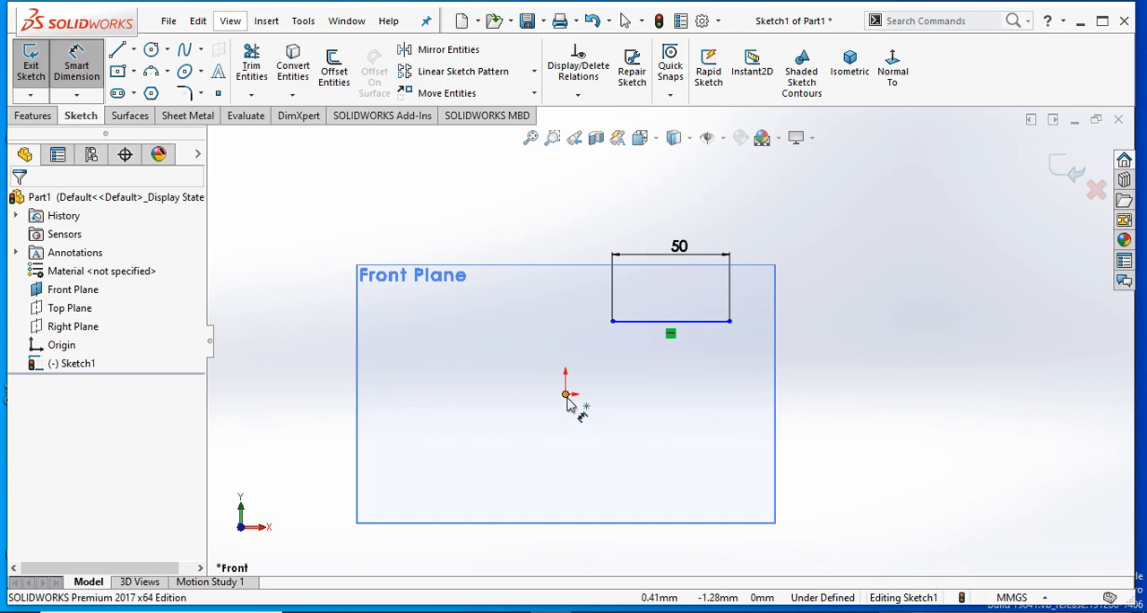
click(633, 334)
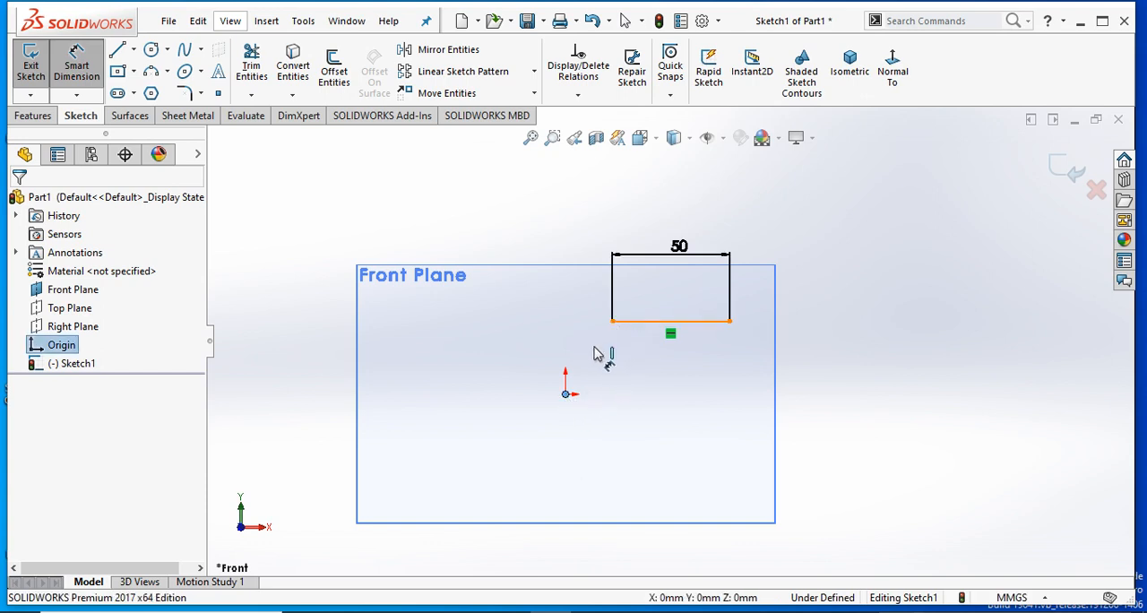
click(470, 394)
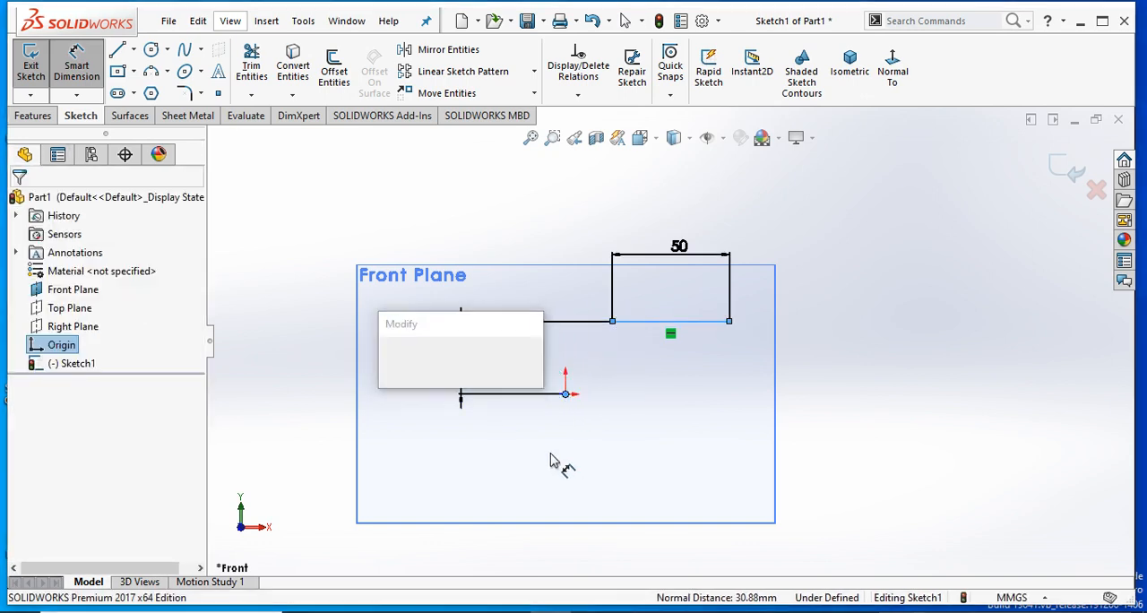
text(30)
key(Return)
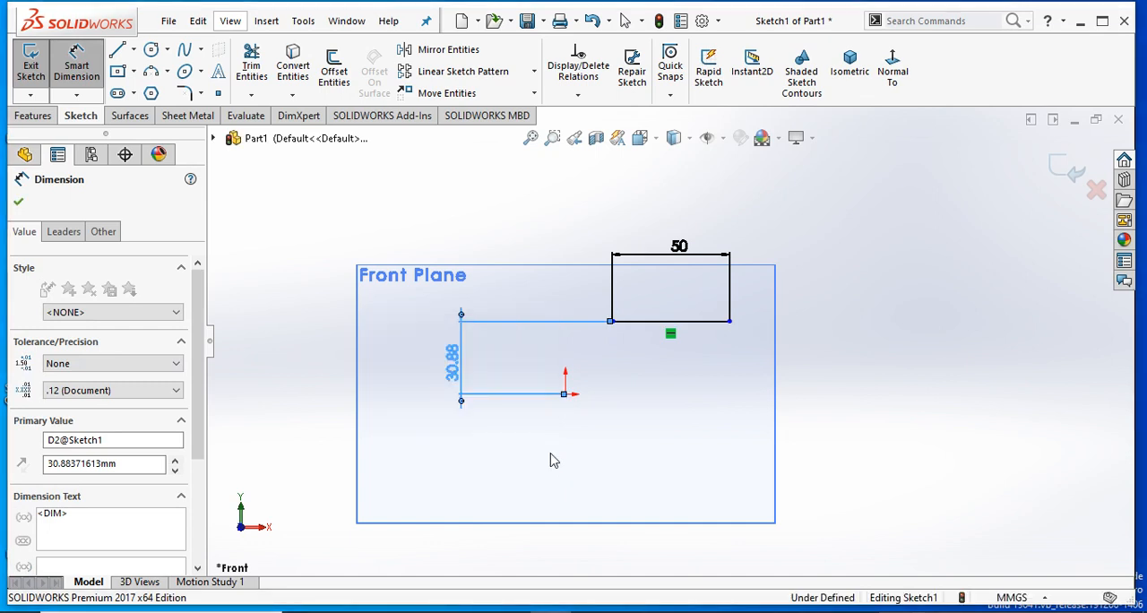
click(18, 202)
scroll(698, 401, up, 2)
scroll(740, 337, down, 2)
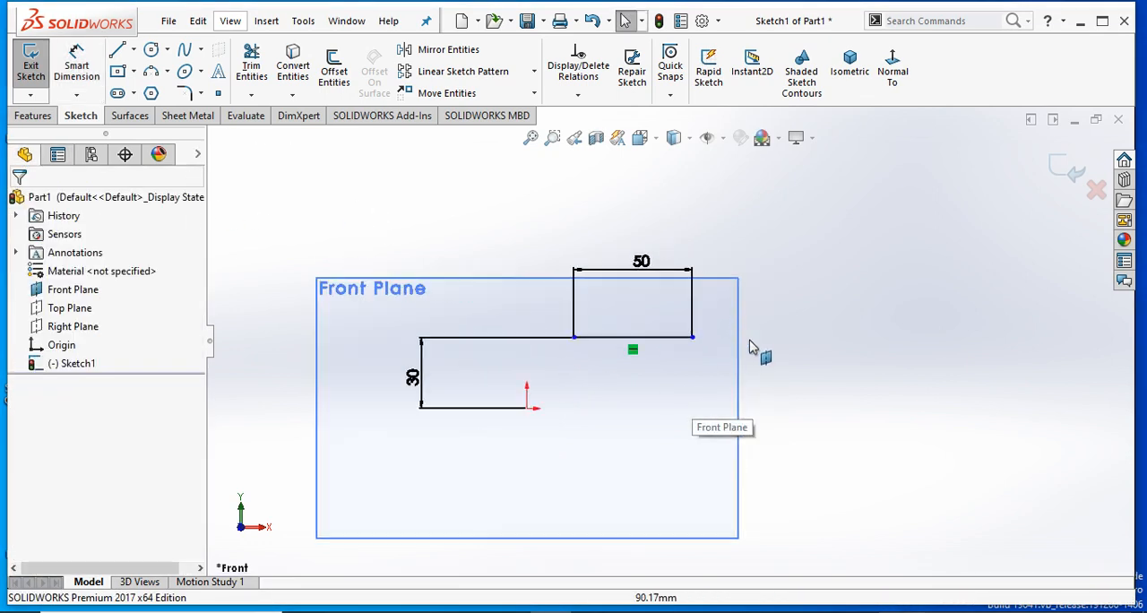
- Undo the 30 mm vertical dimension between the origin and the line
click(593, 22)
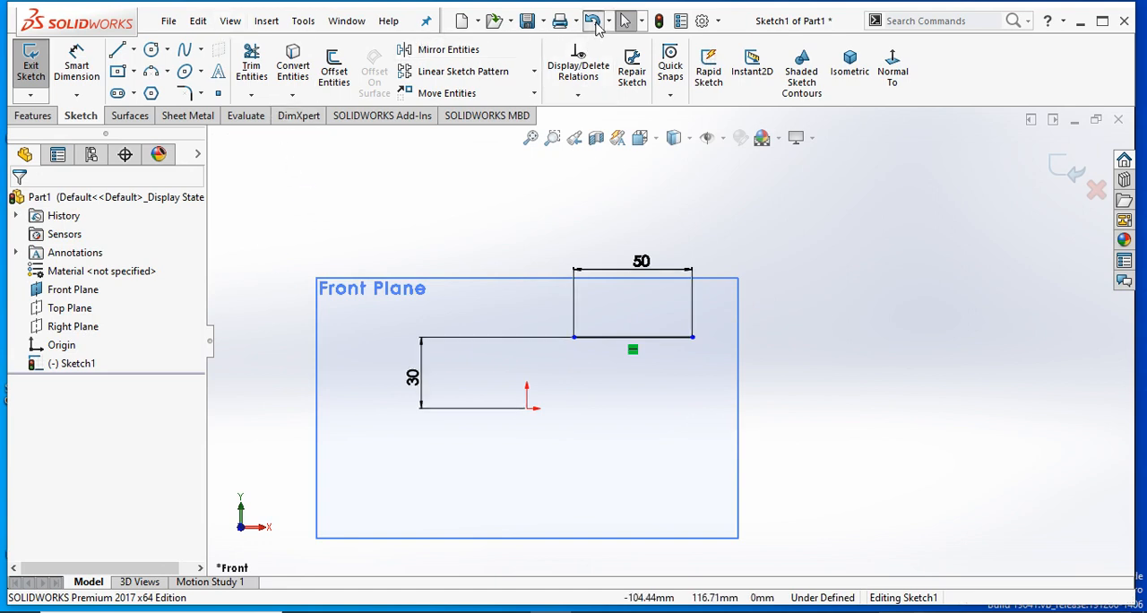
click(593, 22)
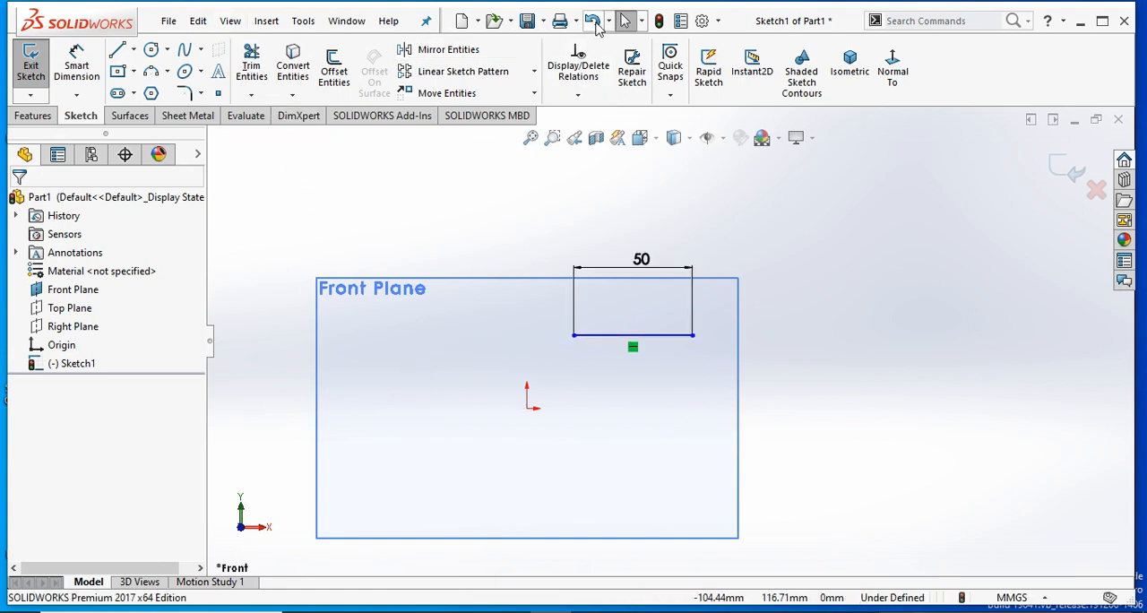
click(738, 315)
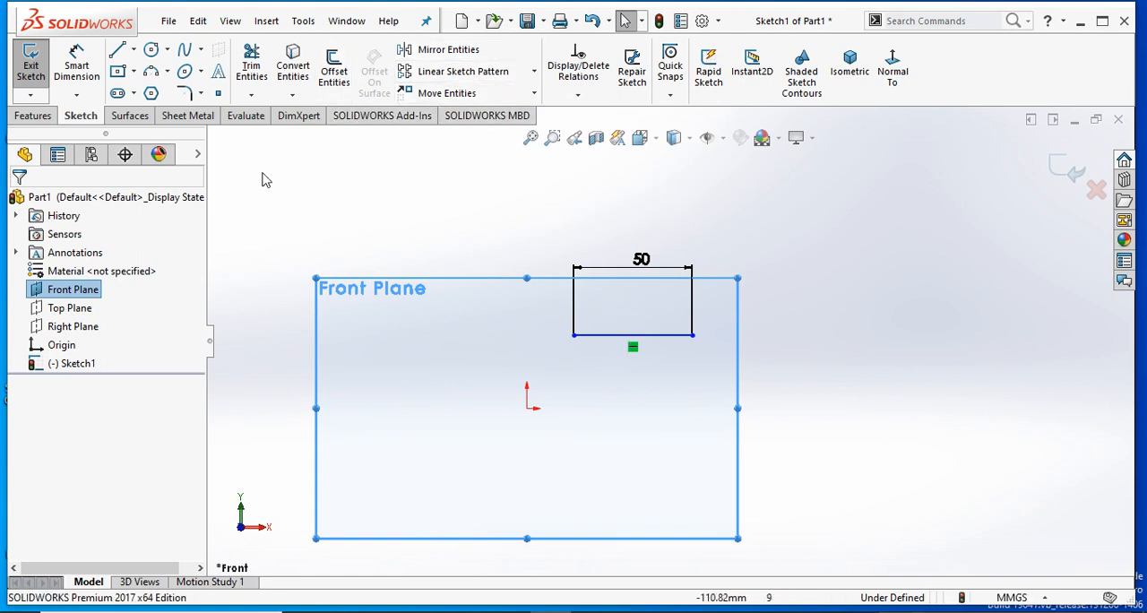
- Dimension the vertical distance from the origin to the horizontal line as 50 mm, placing it to the left of the origin
click(76, 67)
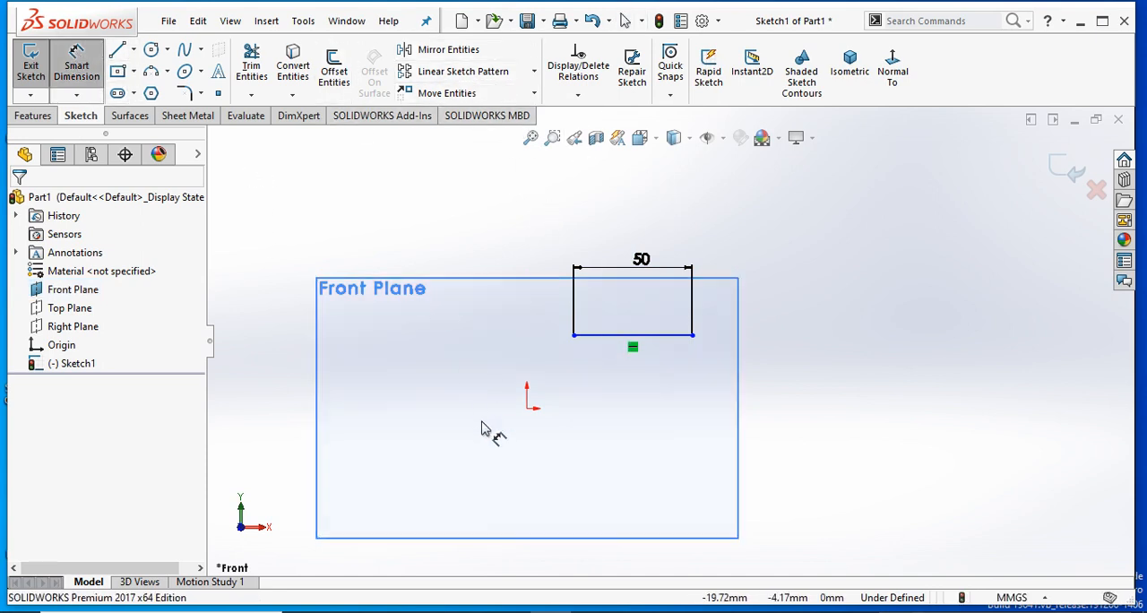
click(527, 408)
click(601, 336)
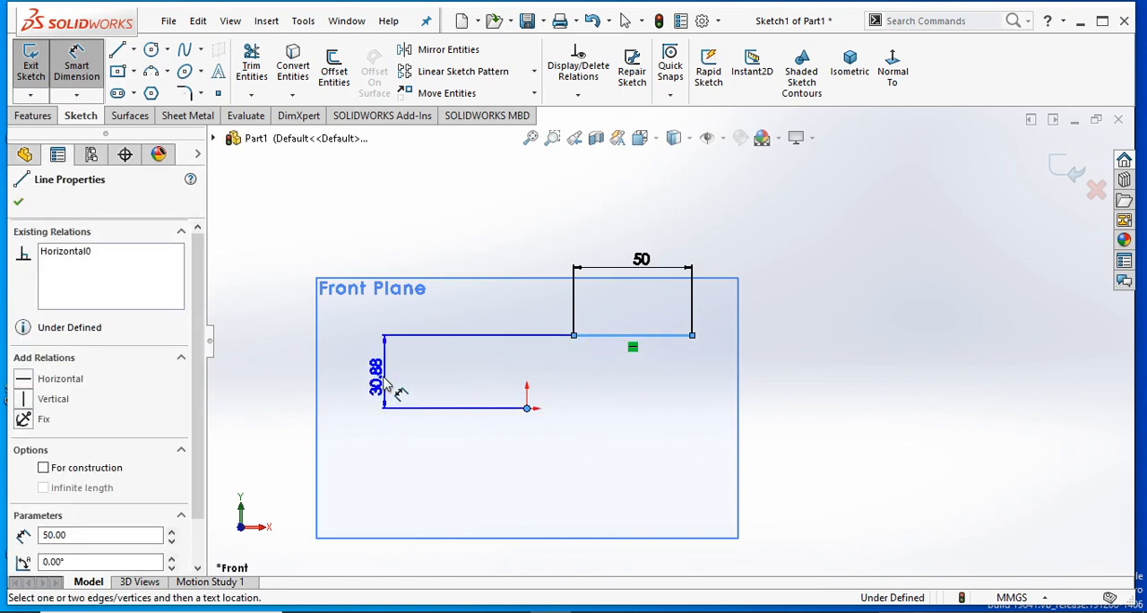
click(386, 385)
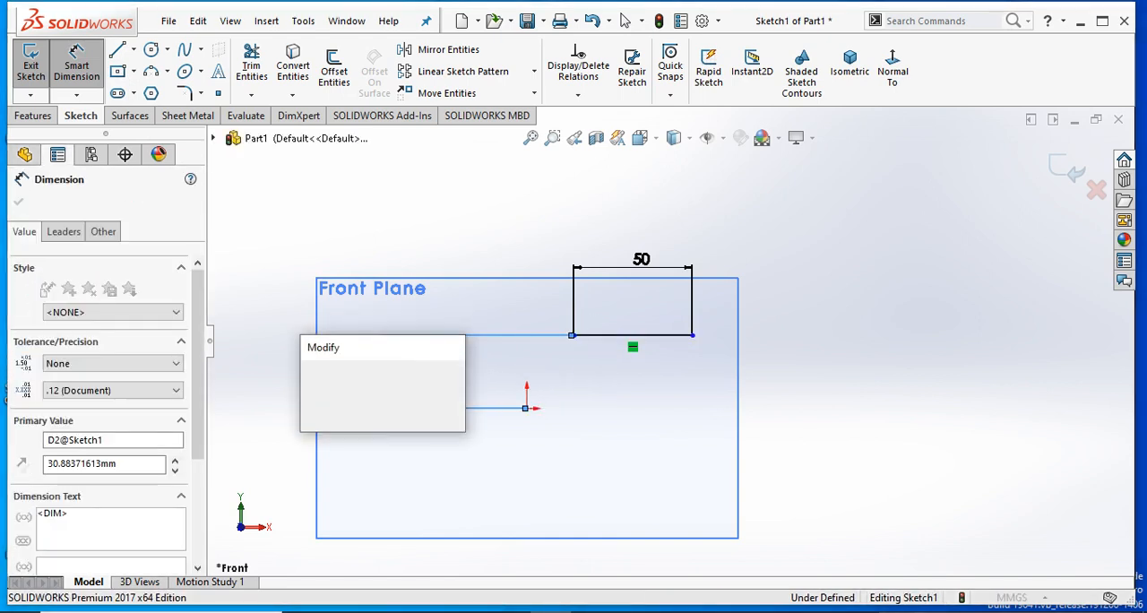
text(50)
key(Return)
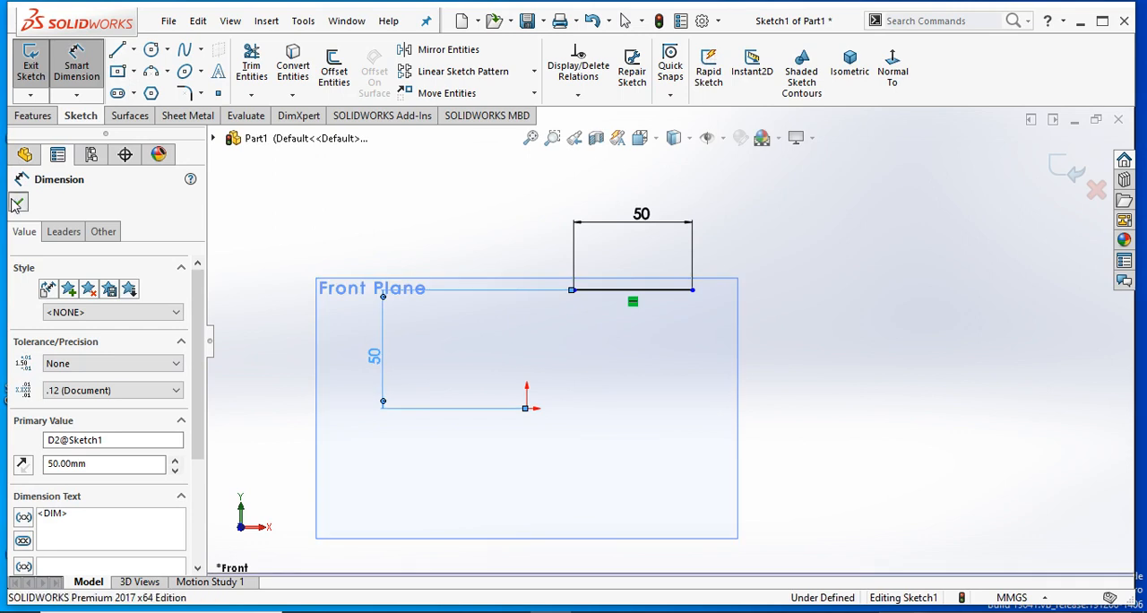
click(16, 205)
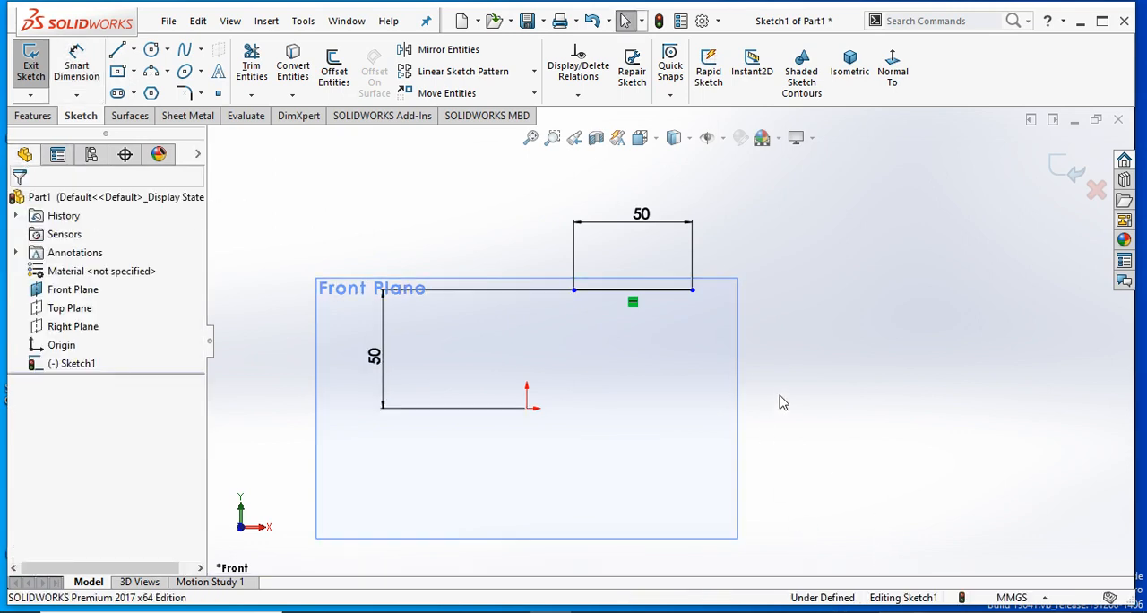
- Slide the horizontal line sideways by its left endpoint to about X 58.2 mm
scroll(645, 366, up, 1)
scroll(622, 344, down, 1)
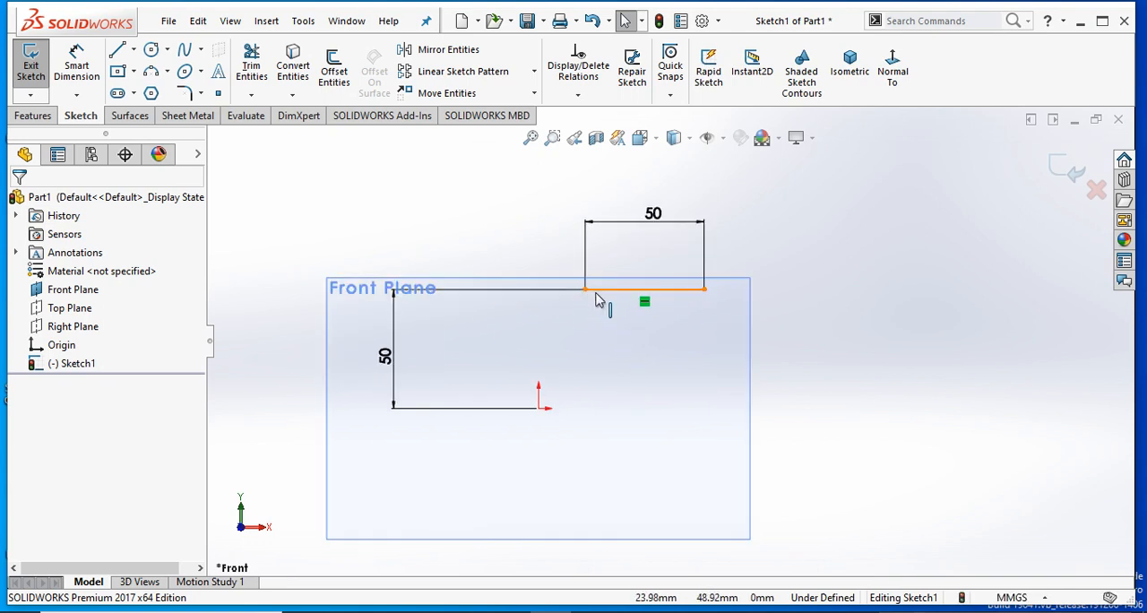
drag(585, 295, 686, 367)
click(991, 524)
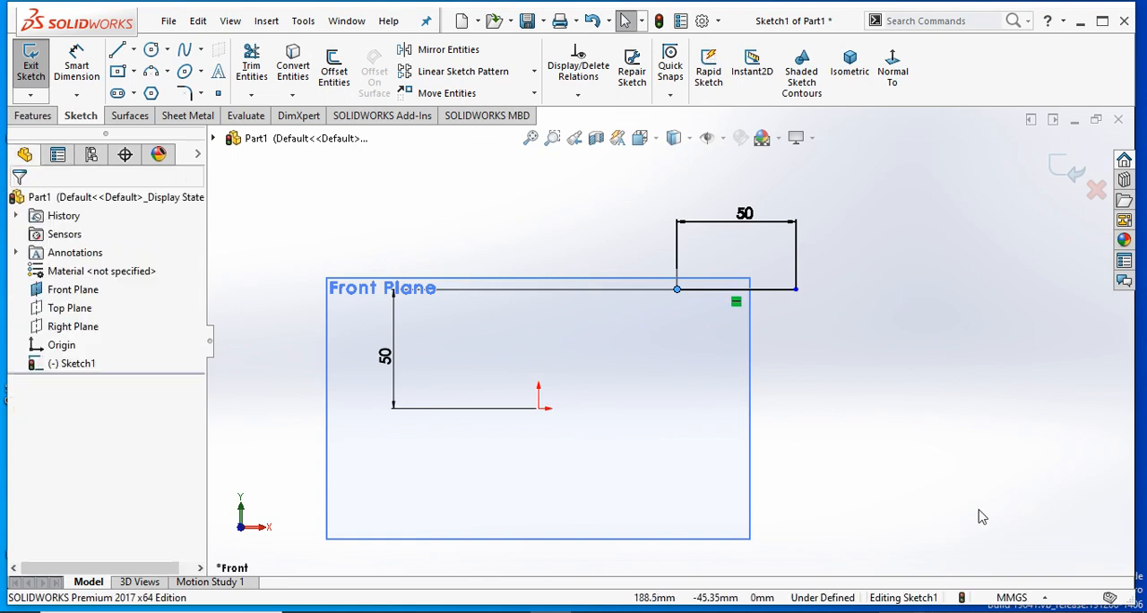
- Dimension the horizontal distance from the origin to the line's left endpoint as 50 mm, placing it above the line
click(76, 65)
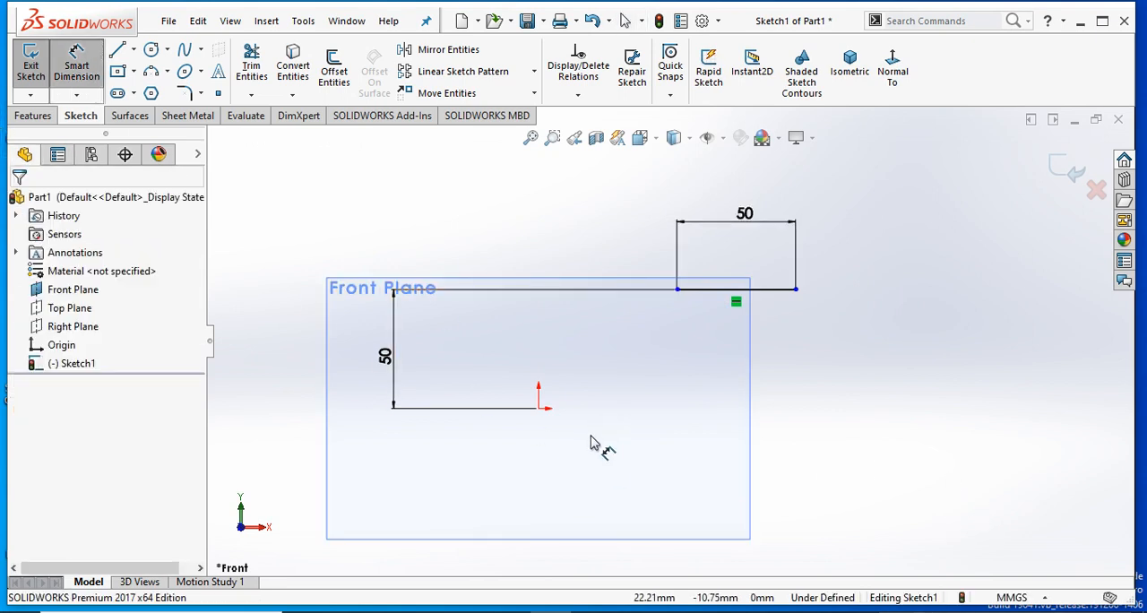
click(538, 408)
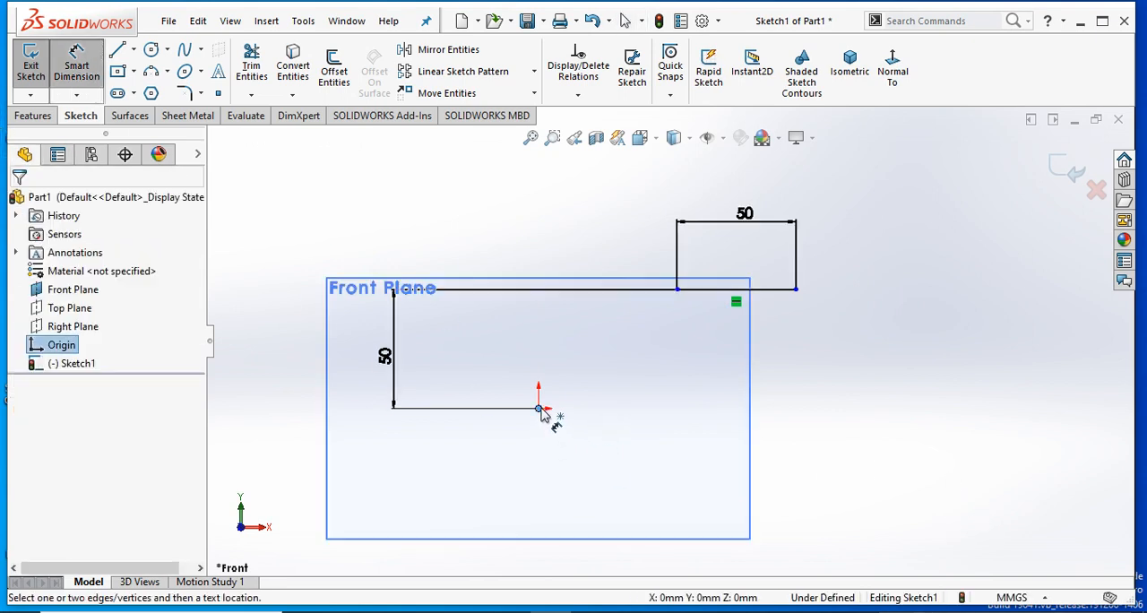
click(676, 289)
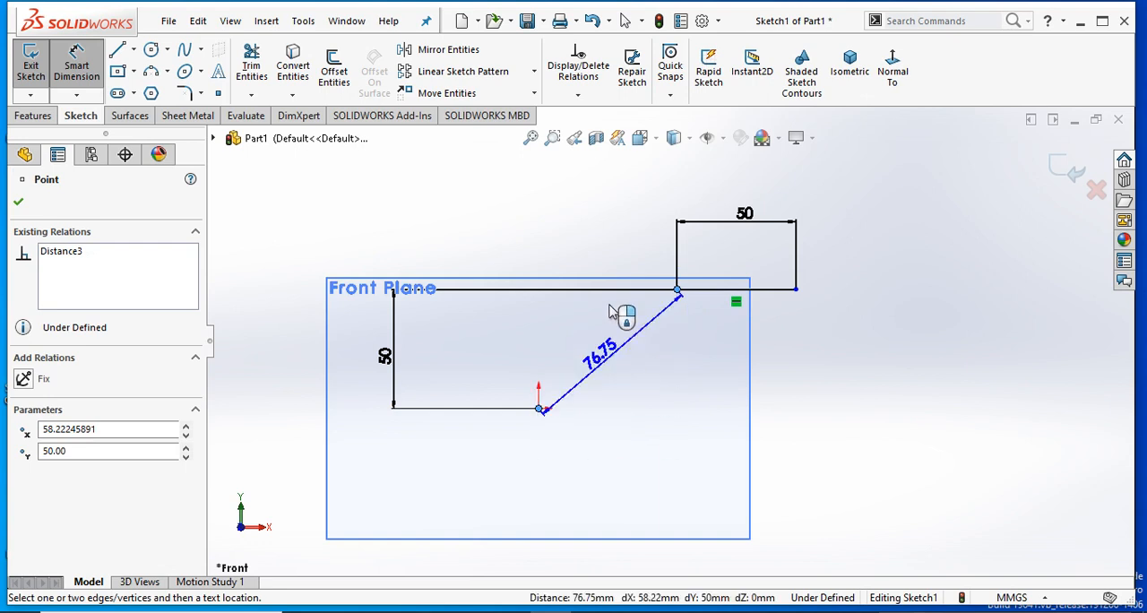
click(622, 244)
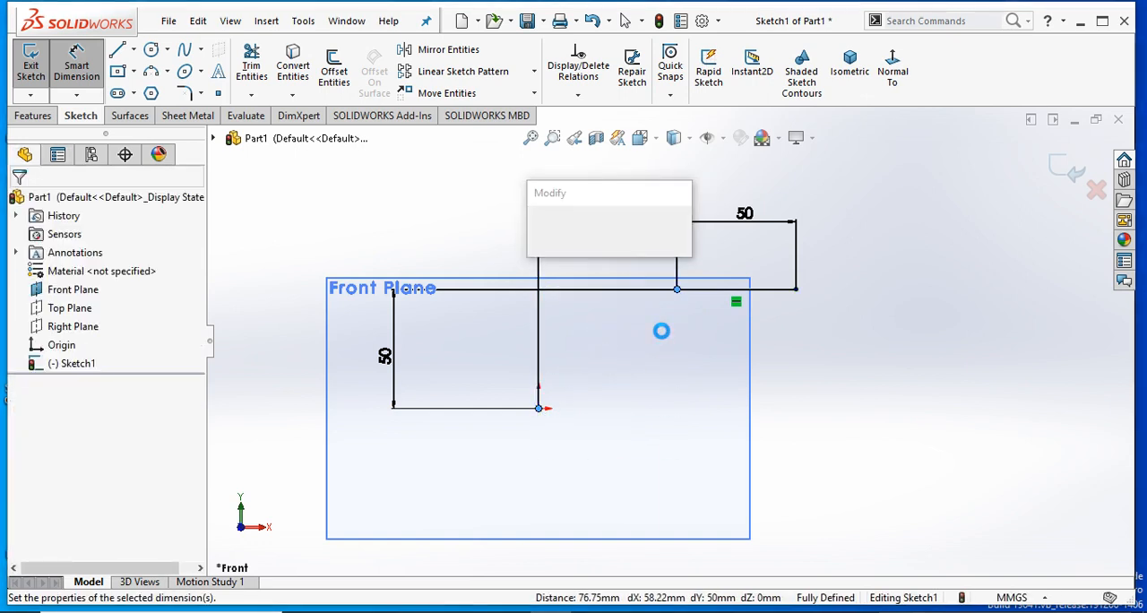
text(50)
key(Return)
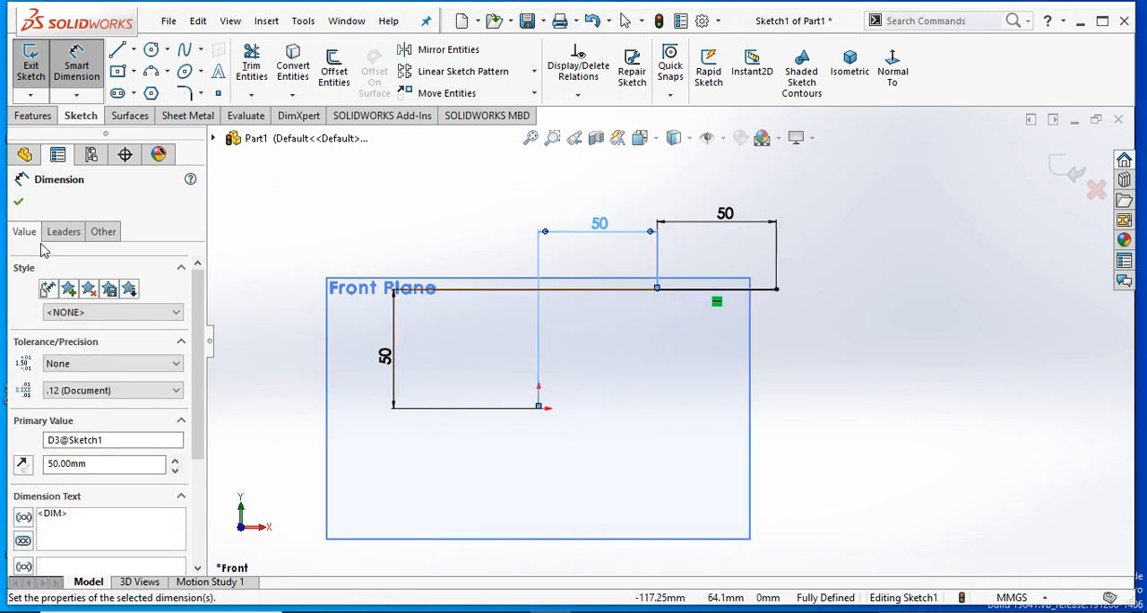
key(Escape)
- Delete the horizontal line together with all its dimensions from the sketch
scroll(728, 326, up, 2)
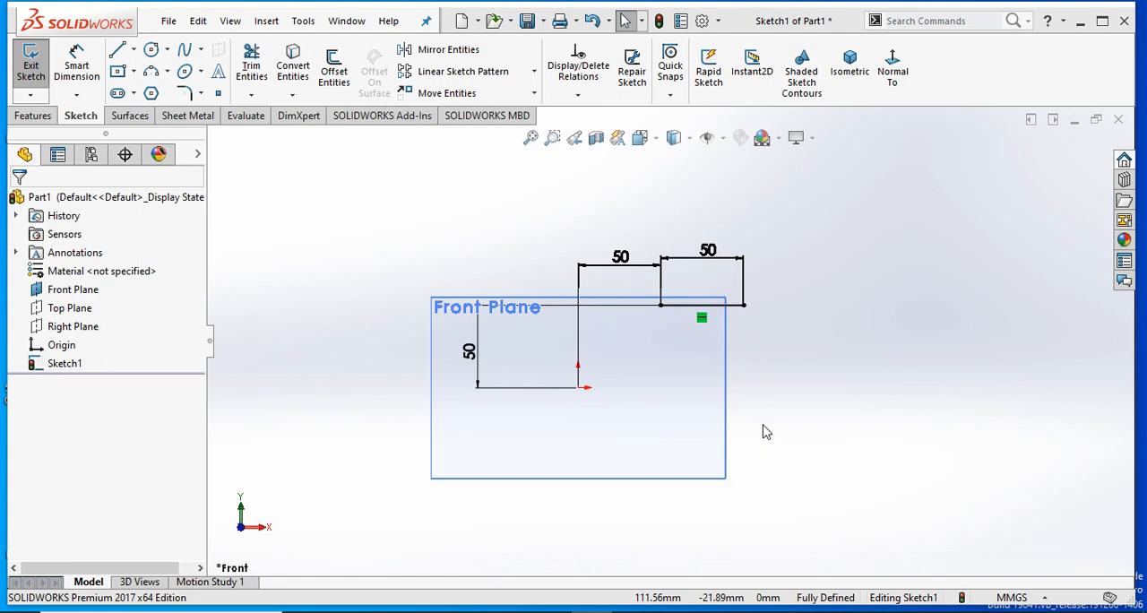
drag(778, 230, 597, 329)
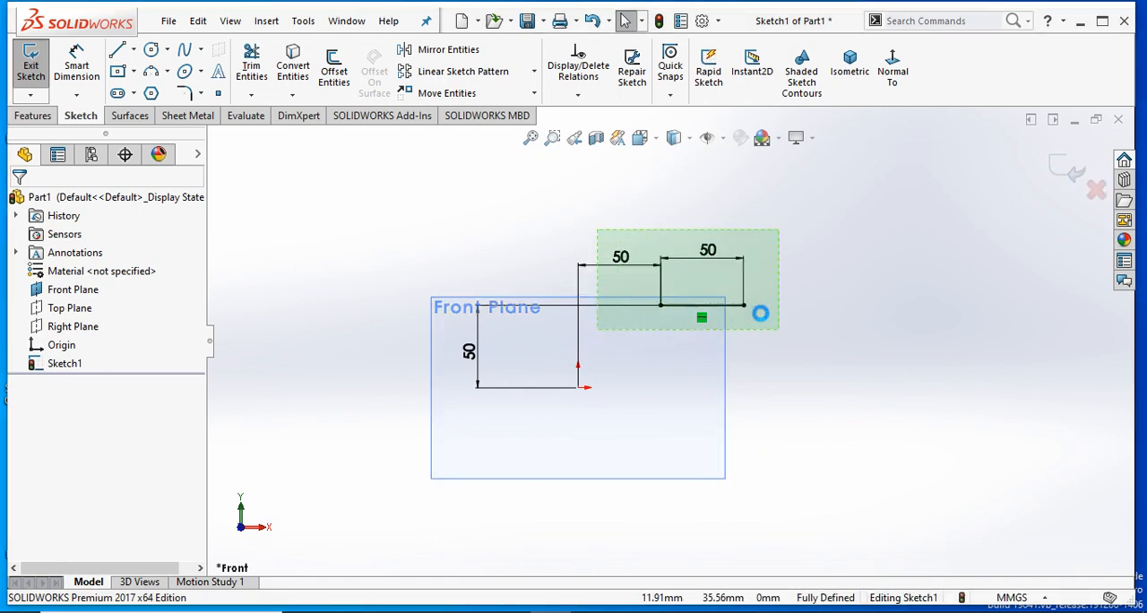
key(Delete)
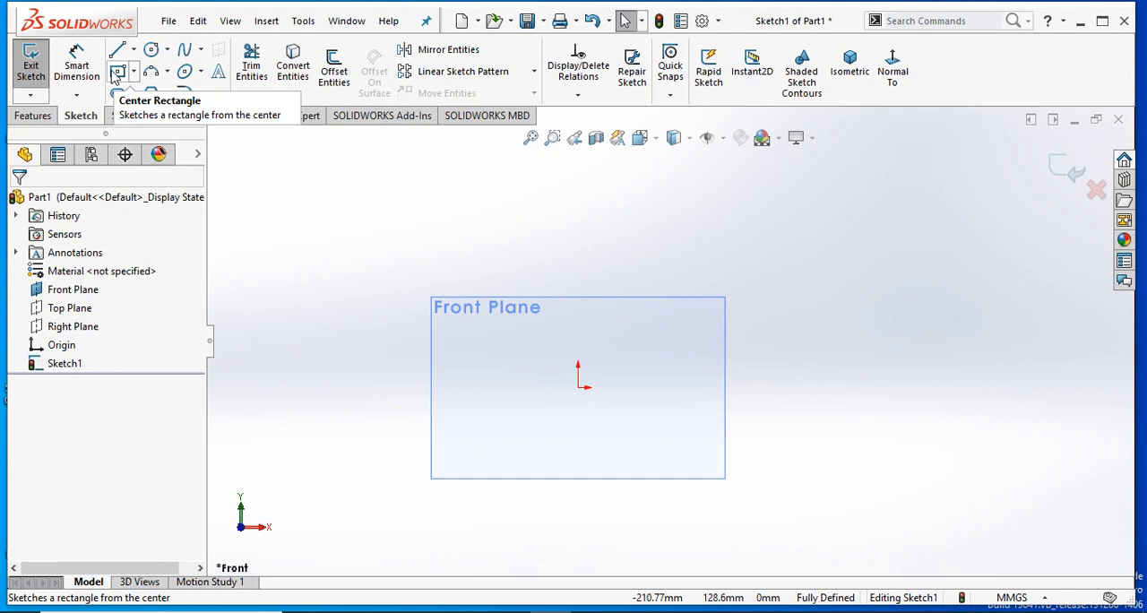
- Sketch a Corner Rectangle overlapping the upper-left corner of the Front Plane outline
click(32, 116)
click(80, 116)
click(116, 72)
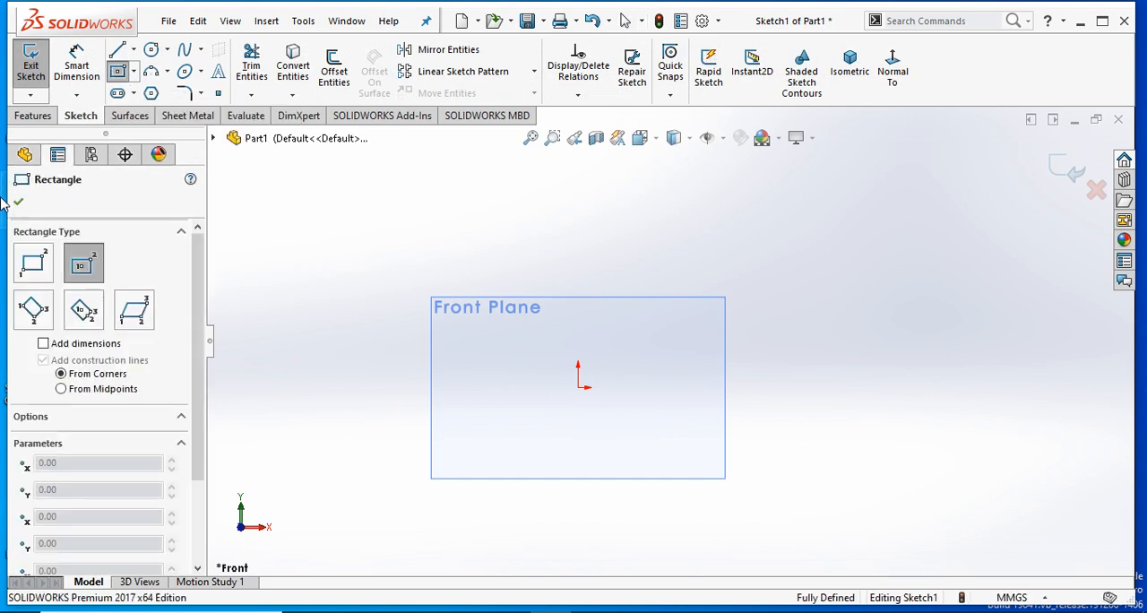
click(36, 273)
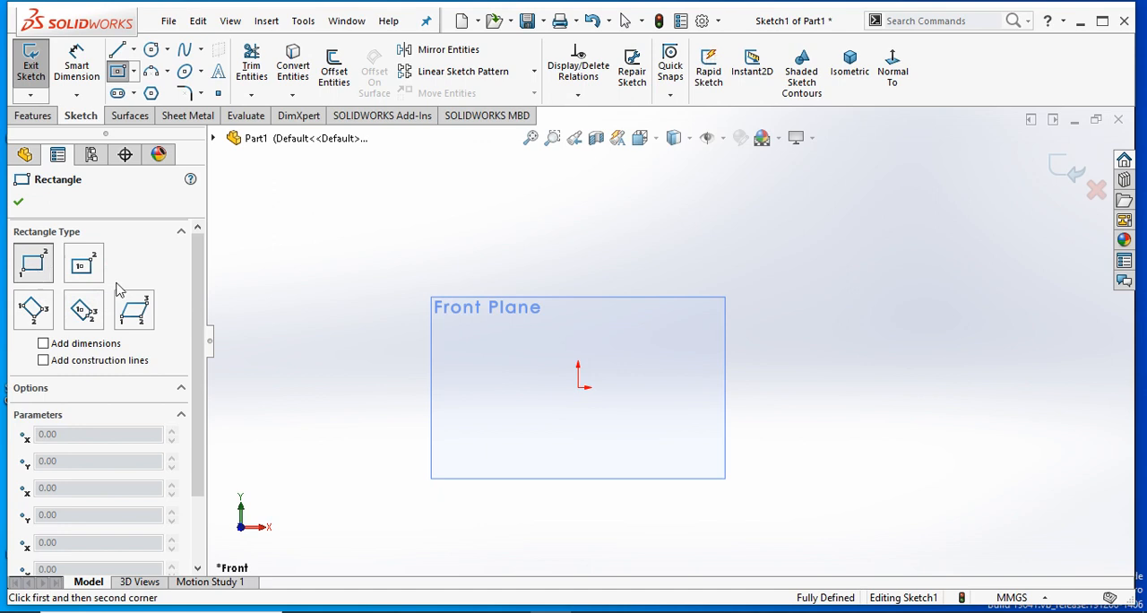
mouse_move(381, 352)
mouse_down()
mouse_move(497, 269)
mouse_move(509, 283)
mouse_up()
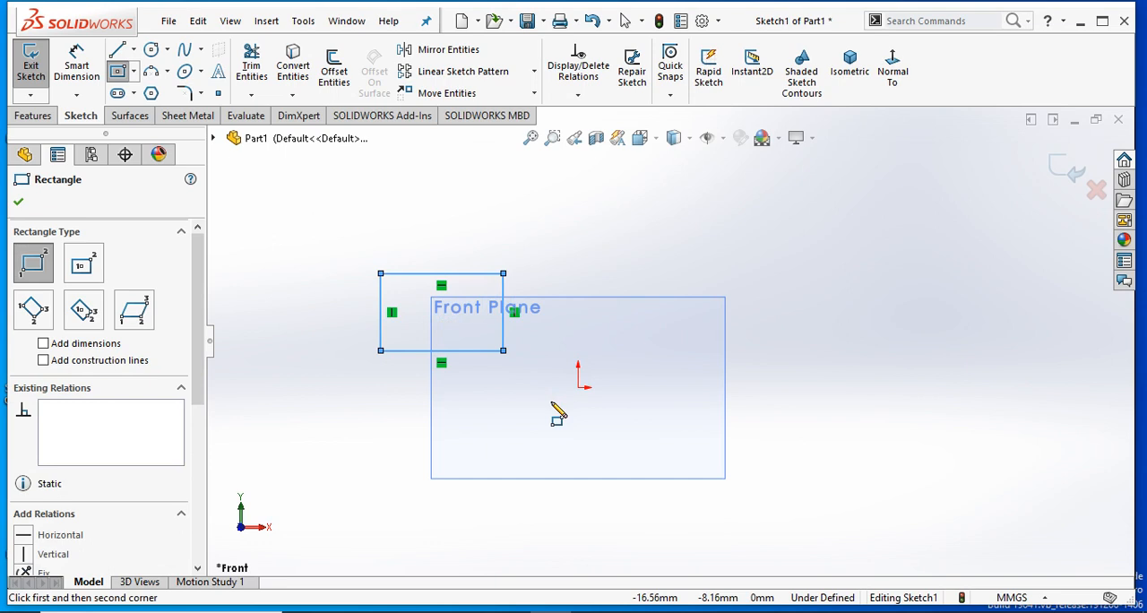
- Sketch a Center Rectangle about 64 by 40 mm, centred at about X 22 mm, Y 57 mm
click(83, 265)
click(614, 293)
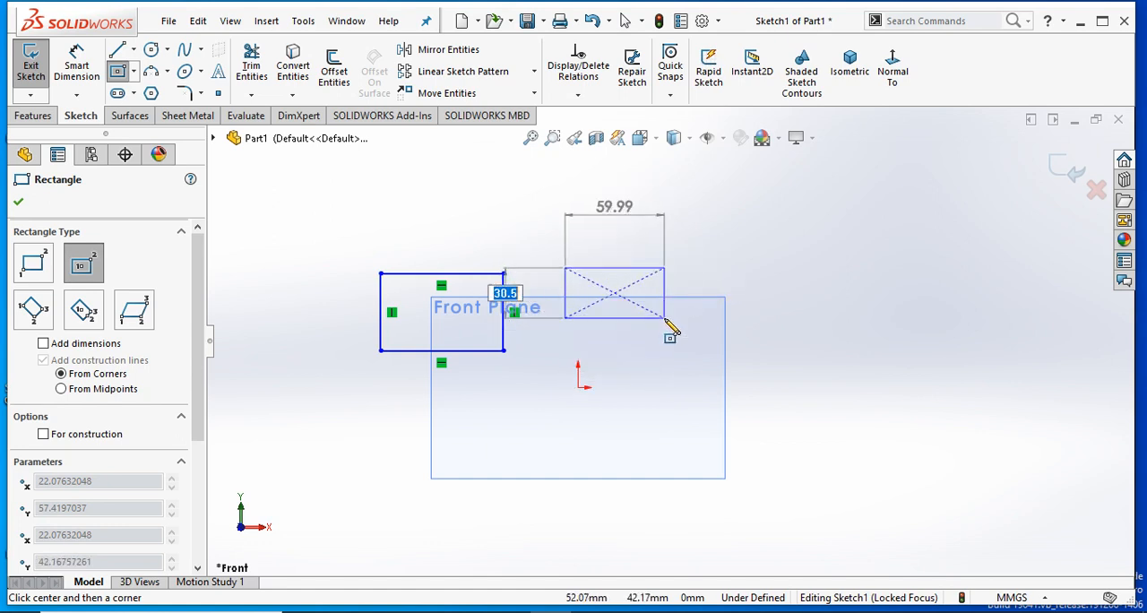
click(667, 261)
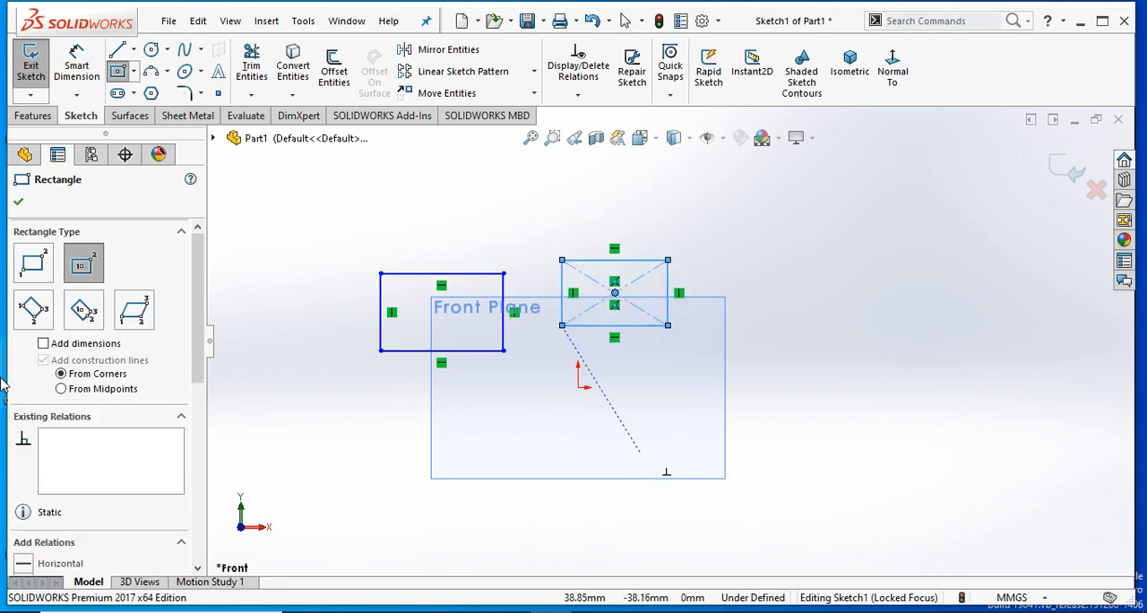
- Sketch a tilted 3 Point Corner Rectangle with a first side about 86 mm long, above and right of the Front Plane outline
click(33, 310)
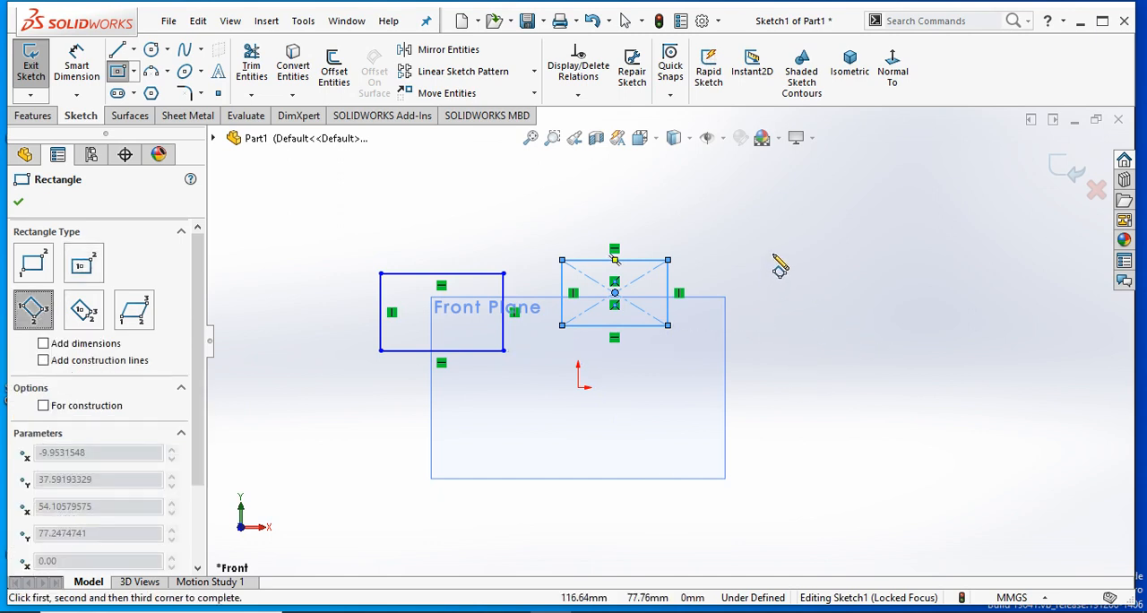
click(813, 292)
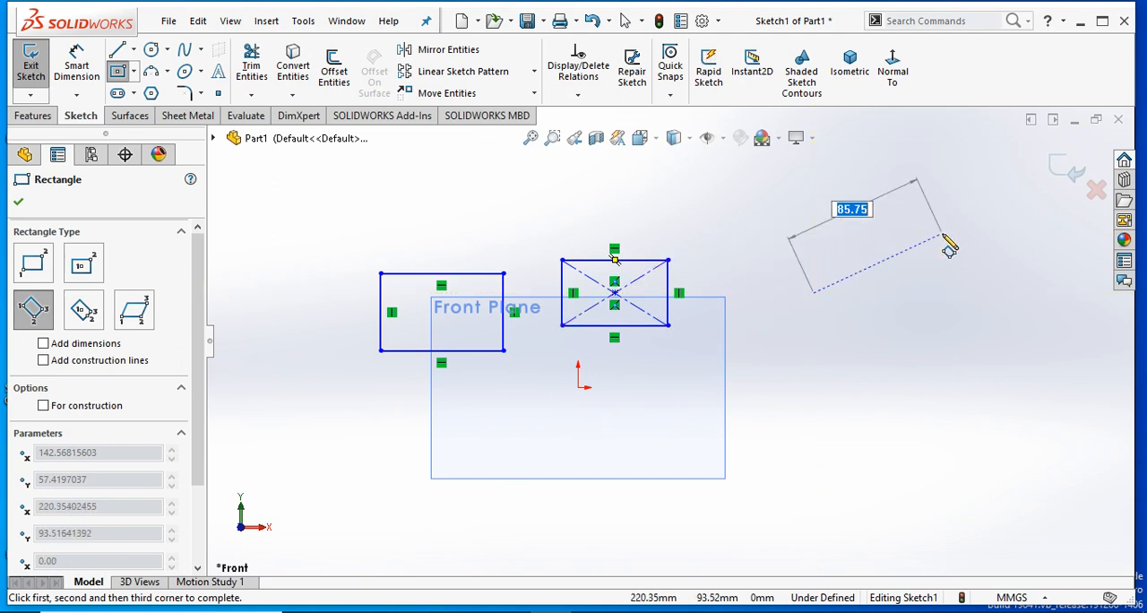
click(940, 235)
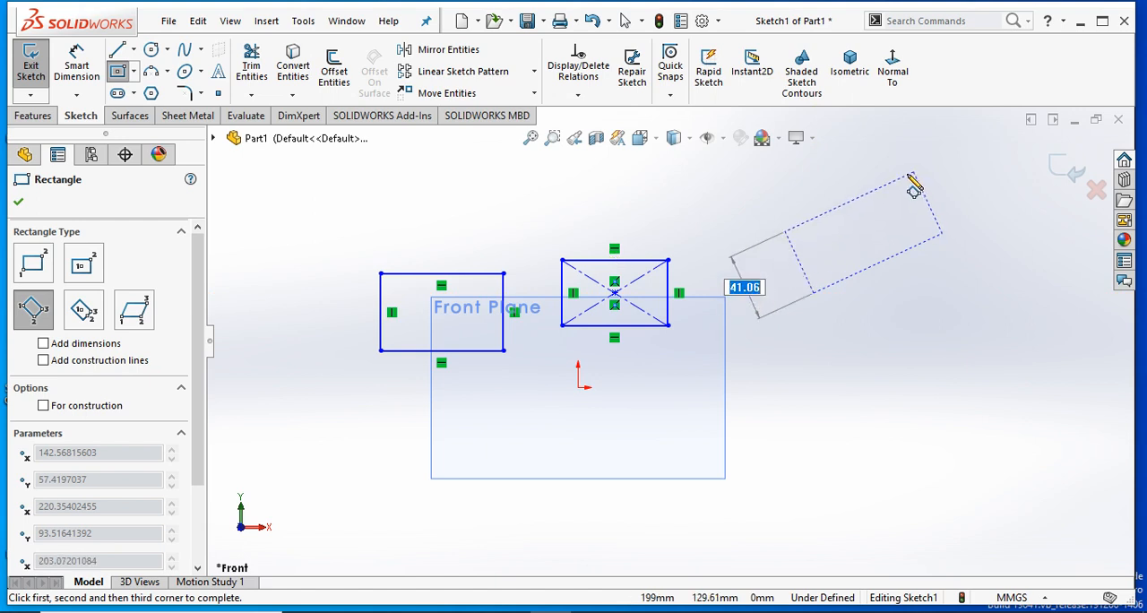
click(907, 167)
right_click(963, 290)
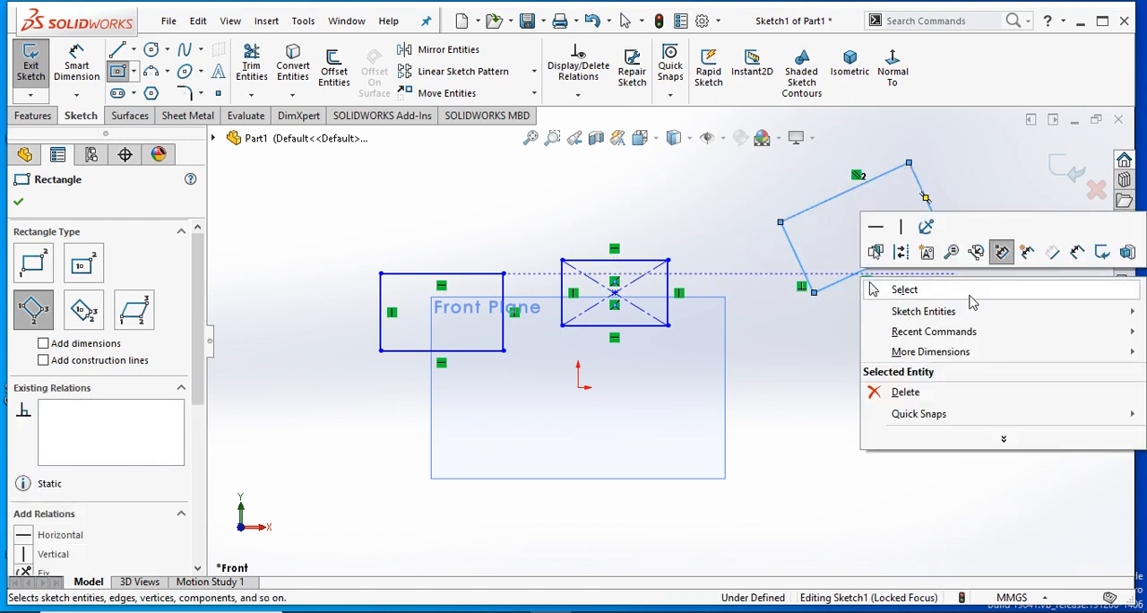
click(899, 289)
- Sketch a 3 Point Center Rectangle about 94 by 47 mm, centred at about X 111 mm, Y -27 mm
click(117, 70)
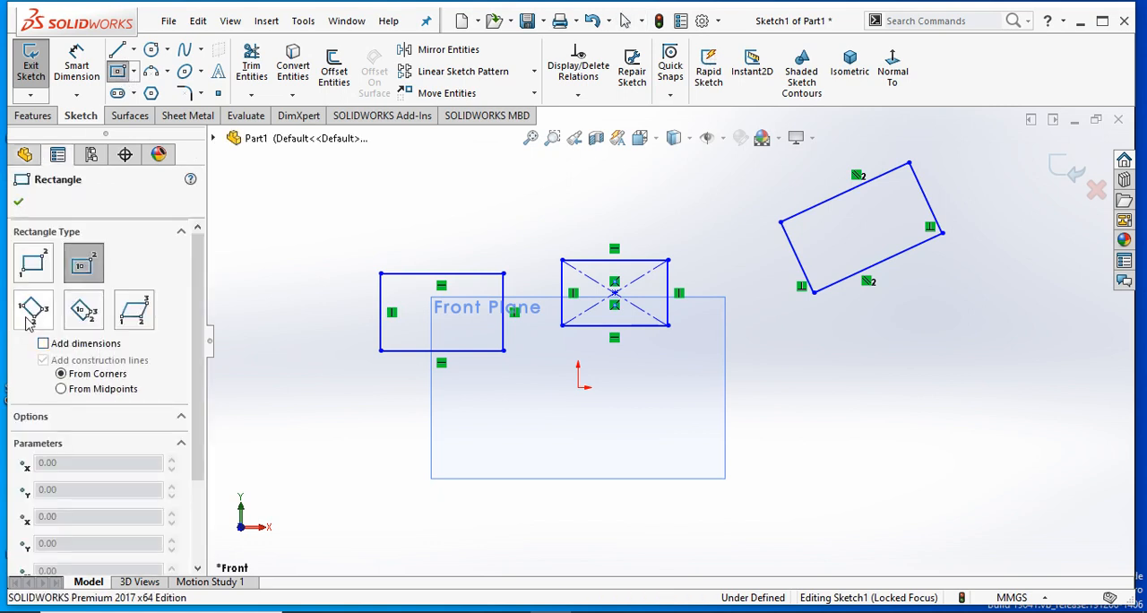
click(81, 314)
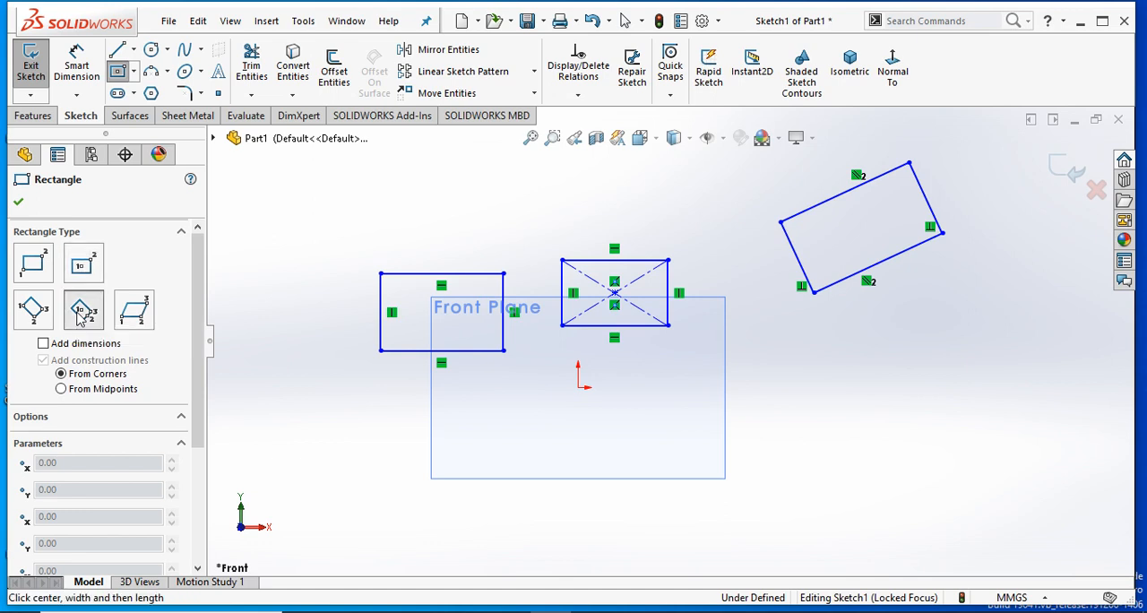
click(761, 434)
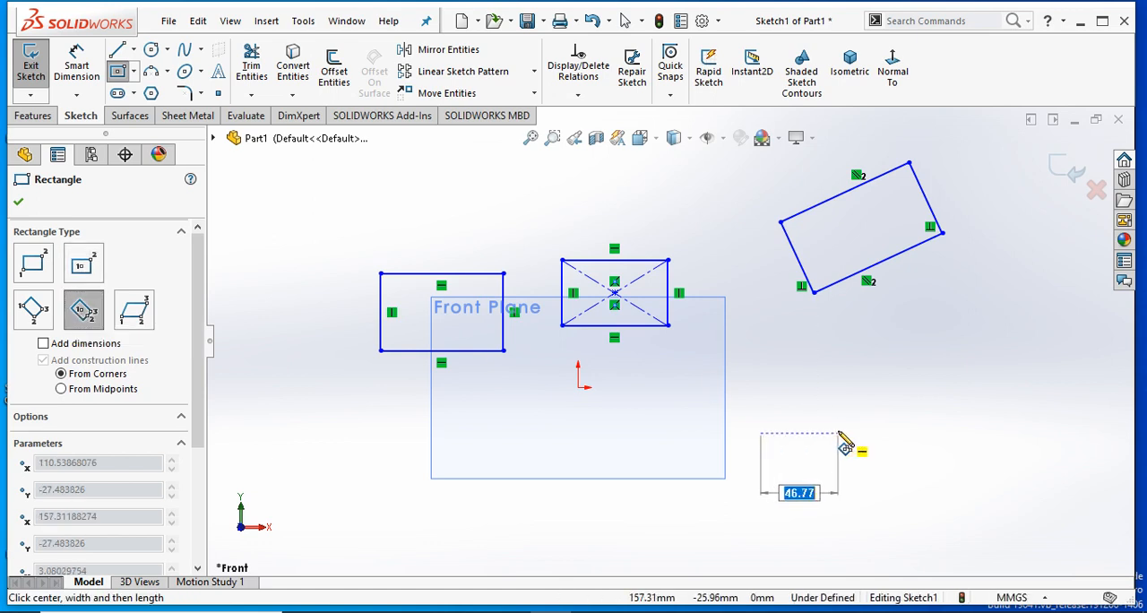
click(839, 434)
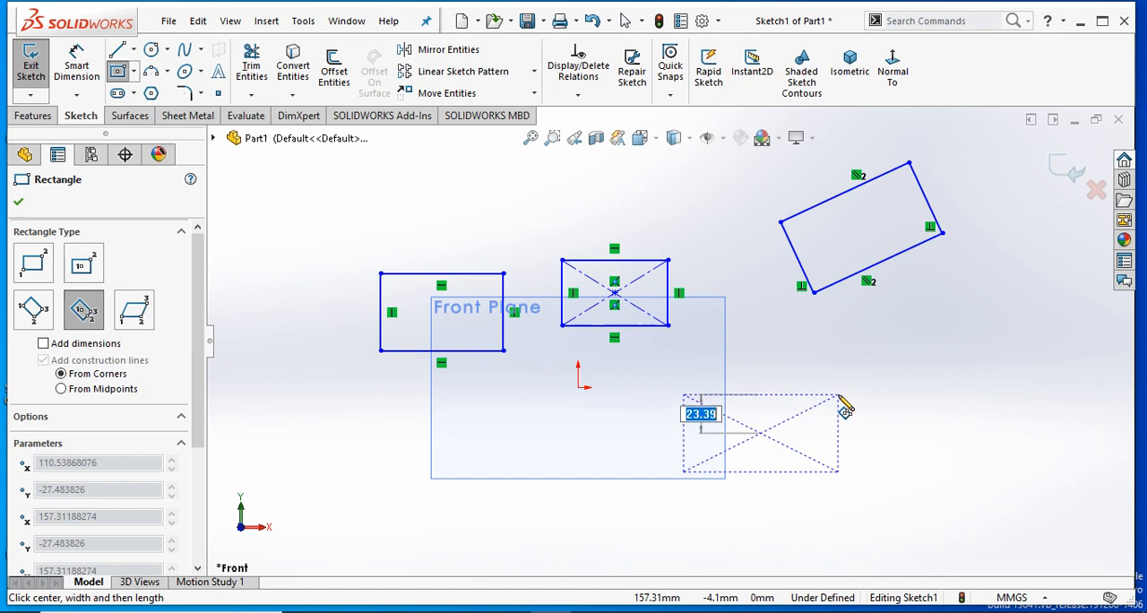
click(839, 396)
right_click(896, 410)
click(901, 470)
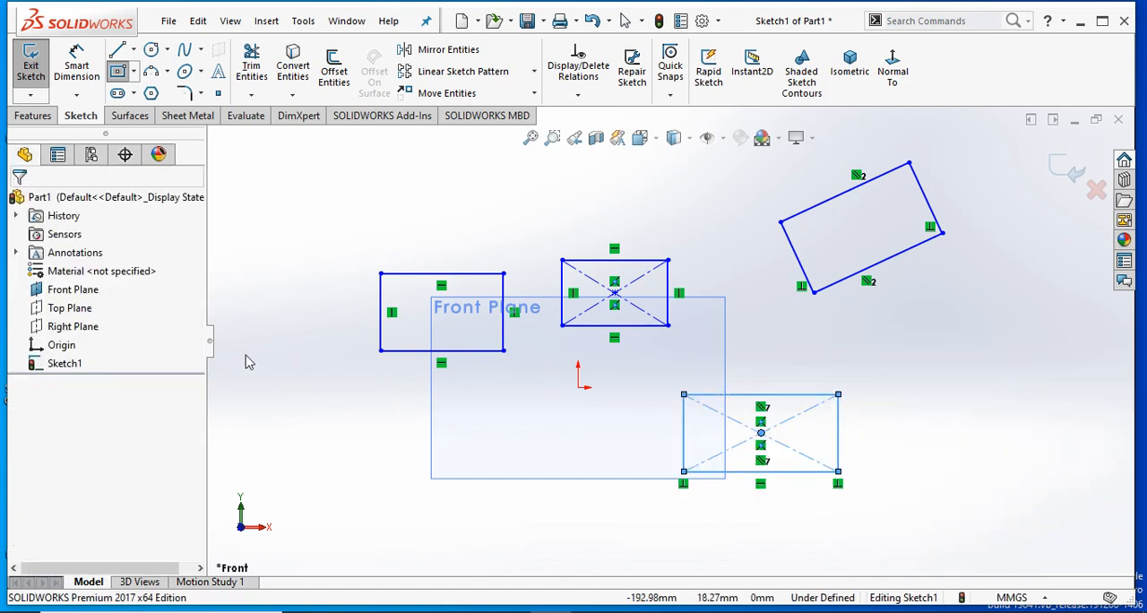
- Sketch a Parallelogram with a first side about 114 mm long, overlapping the lower-left corner of the Front Plane outline
click(117, 71)
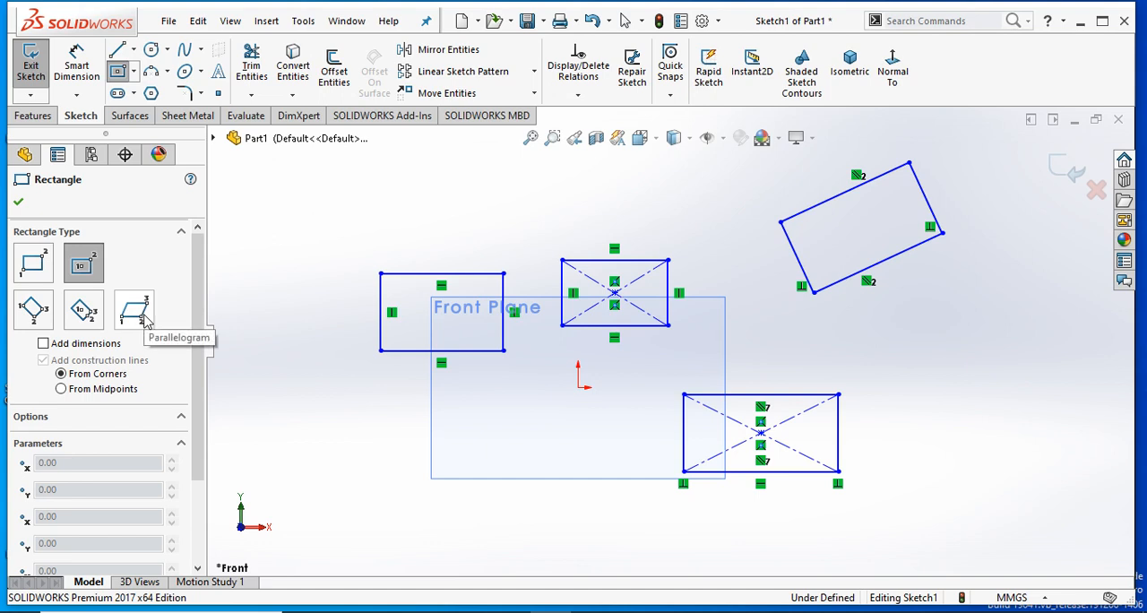
click(144, 316)
click(359, 485)
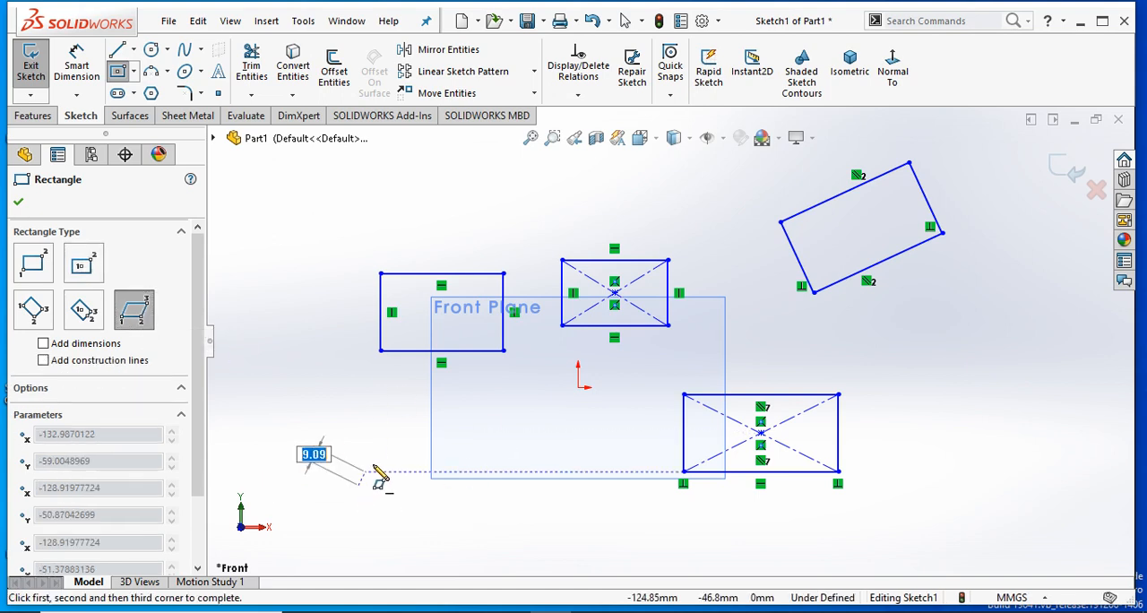
click(545, 510)
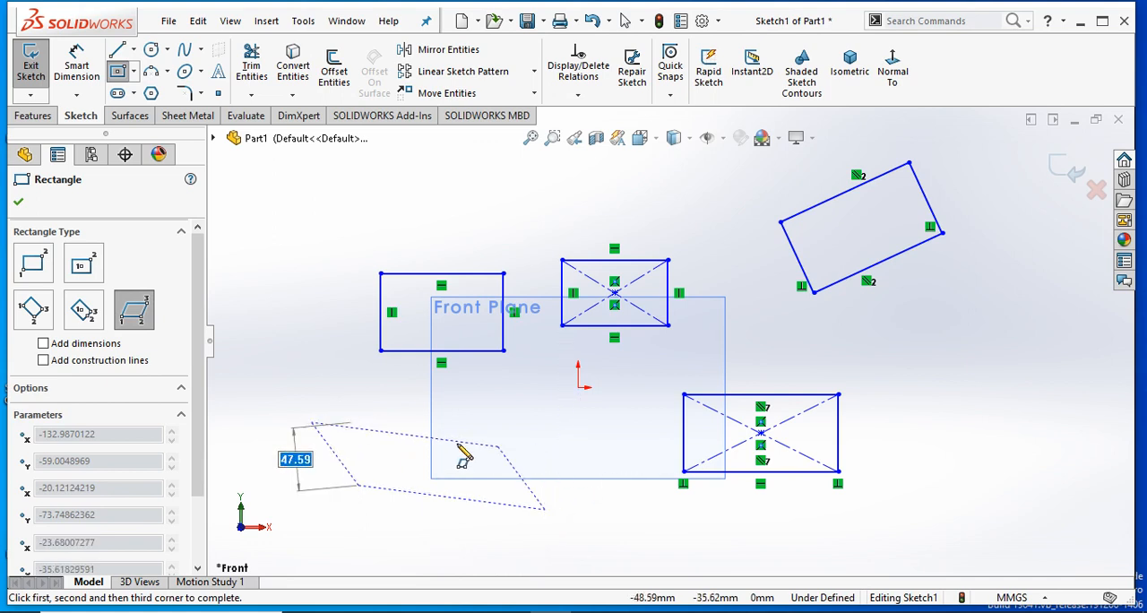
click(435, 434)
right_click(482, 425)
click(488, 425)
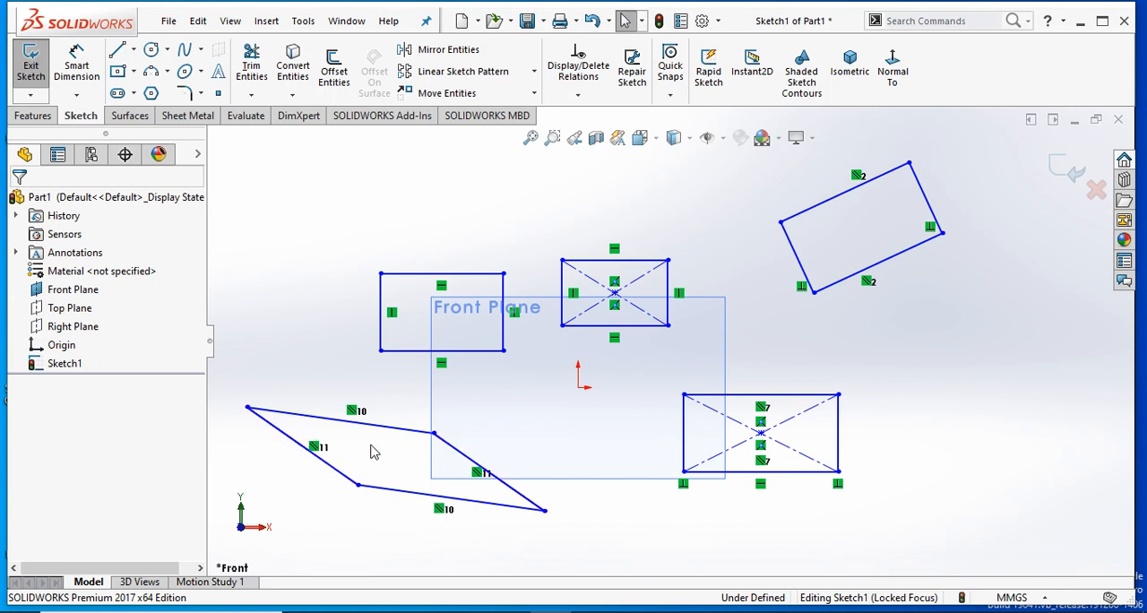
- Delete all the rectangles and the parallelogram from the sketch at once
scroll(371, 450, up, 5)
mouse_move(891, 226)
mouse_down()
mouse_move(472, 462)
mouse_move(529, 480)
mouse_up()
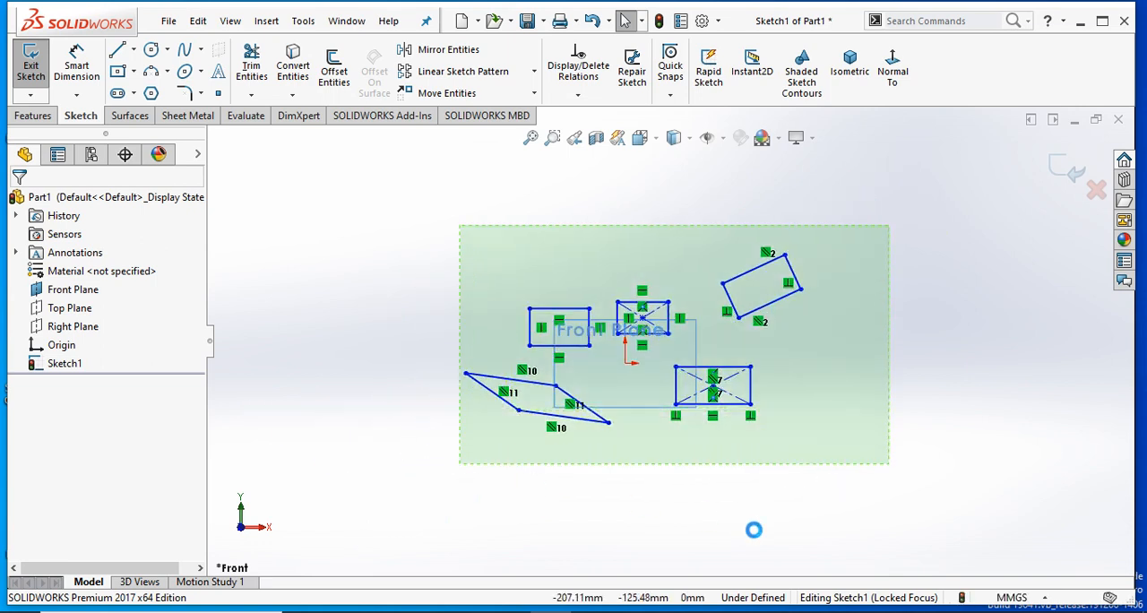
key(Delete)
- Sketch a centre-based circle about 45 mm in diameter, centred at about X -36 mm, Y 15 mm
scroll(659, 383, down, 3)
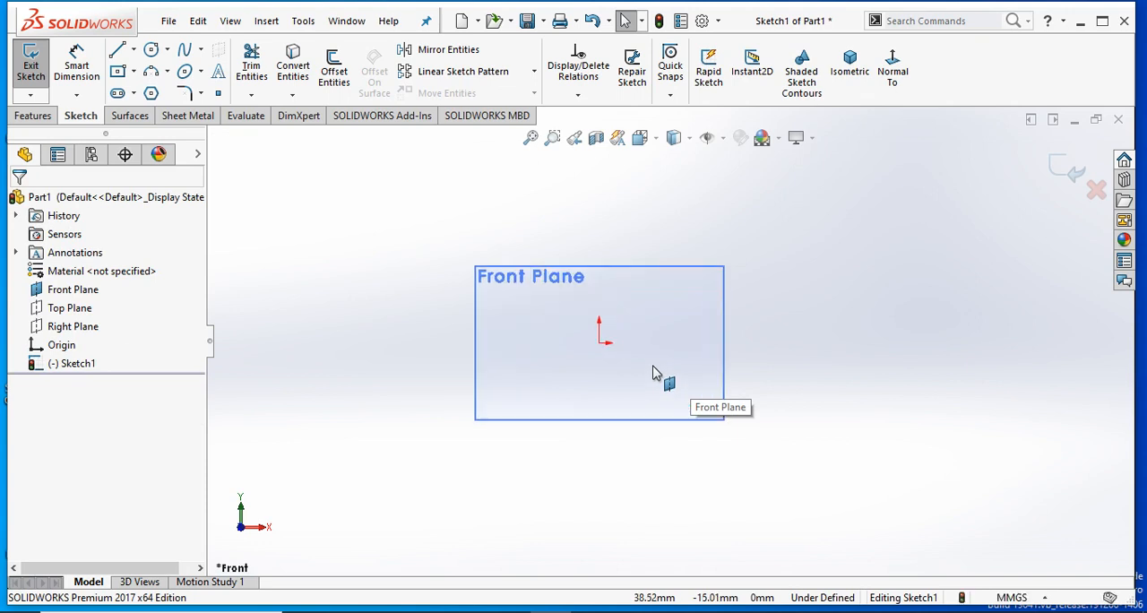
scroll(660, 324, down, 4)
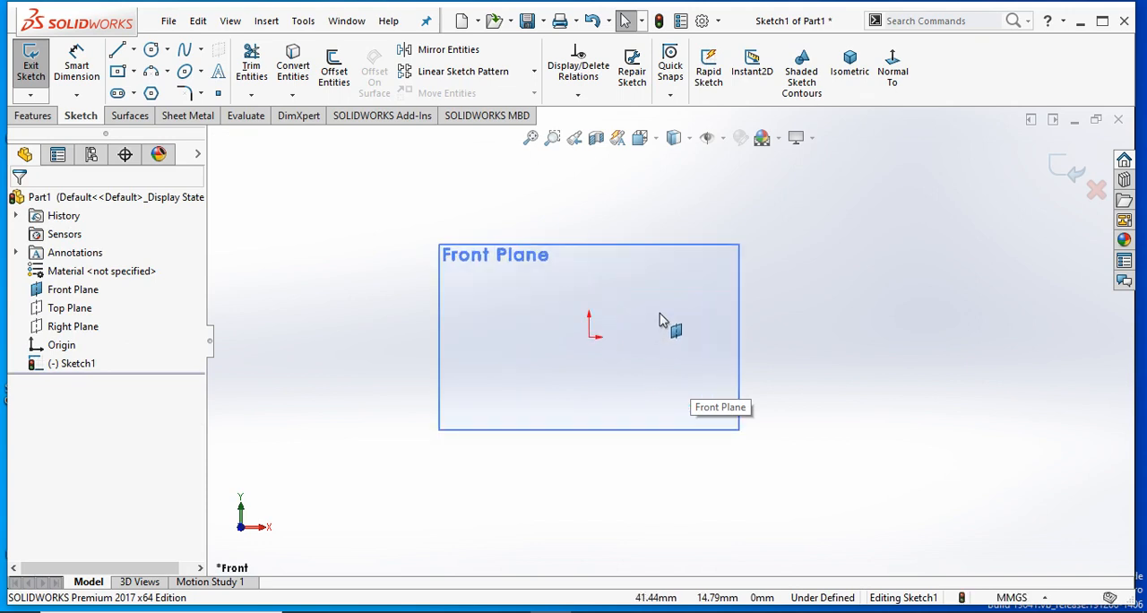
click(151, 52)
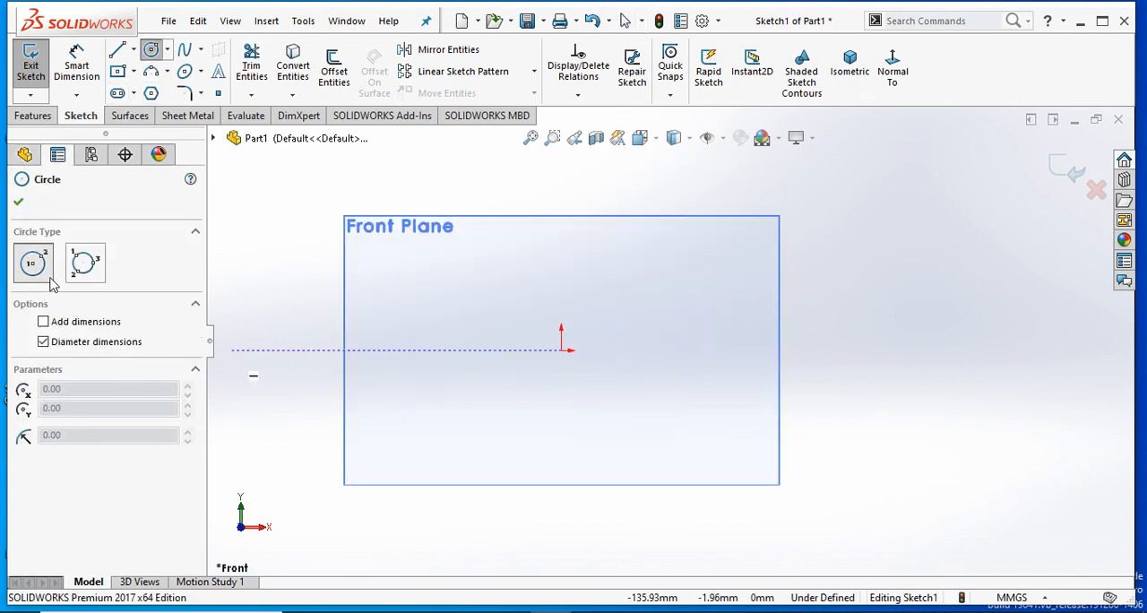
click(473, 312)
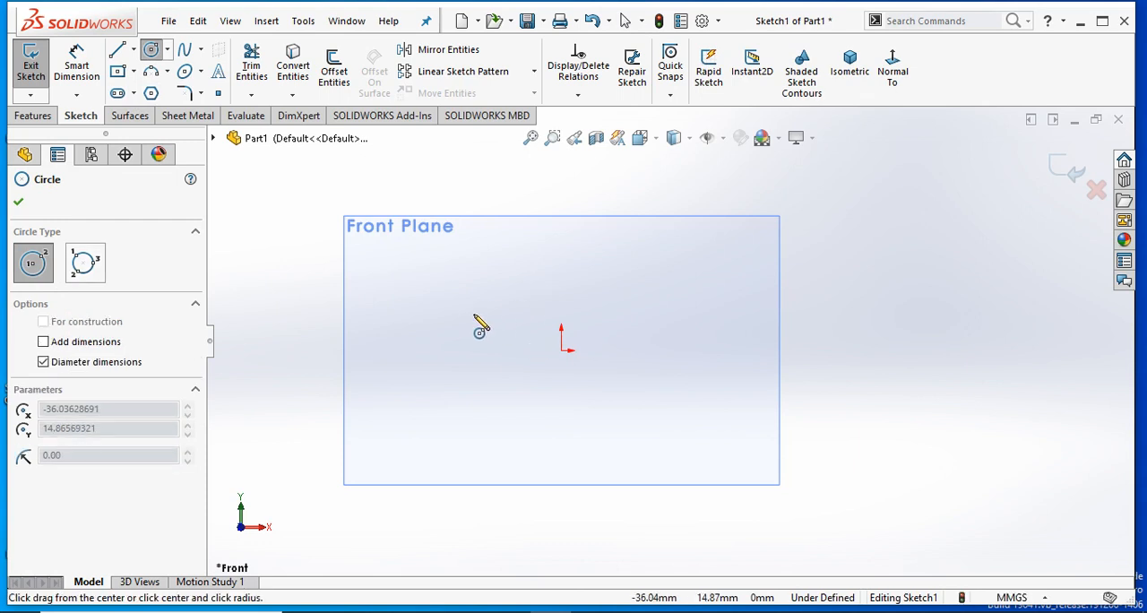
click(503, 273)
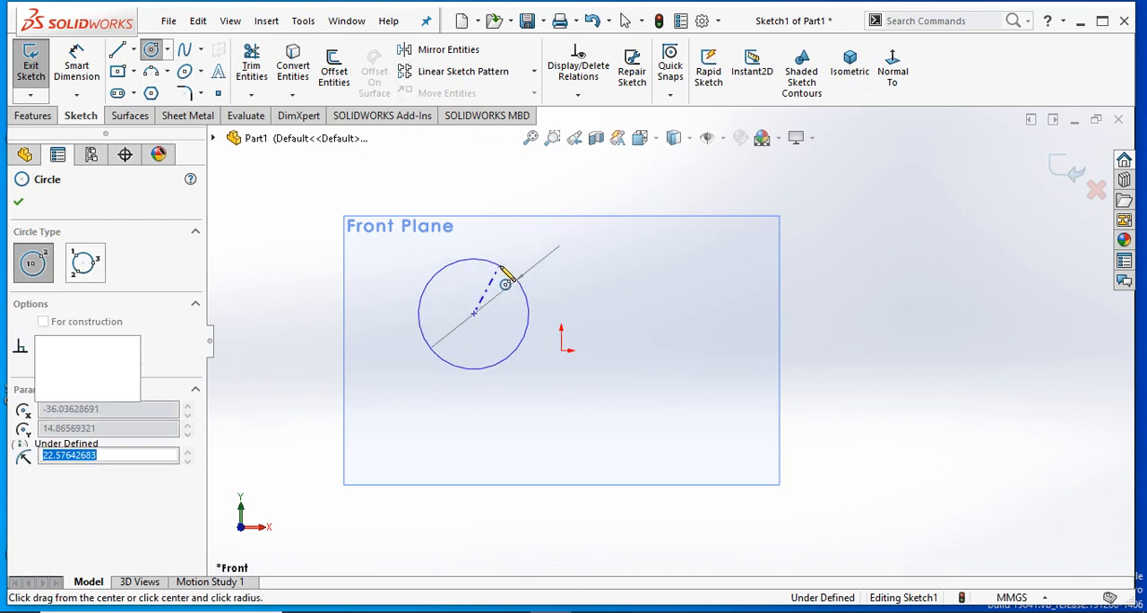
click(19, 204)
click(697, 293)
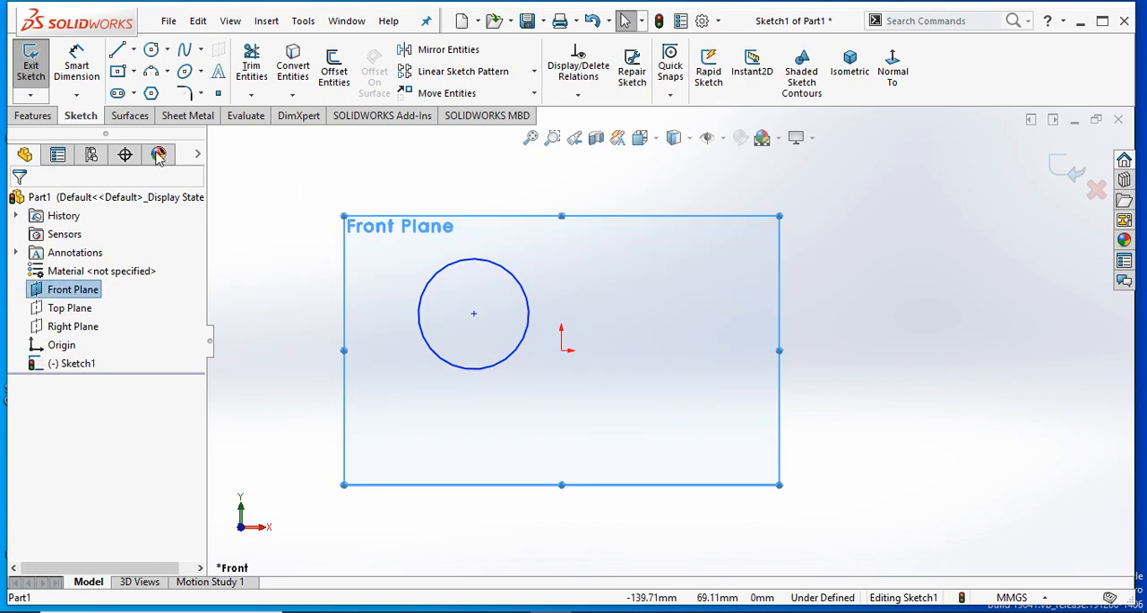
- Dimension the circle's diameter as 50 mm, placing the dimension vertically to the left of the circle
click(77, 67)
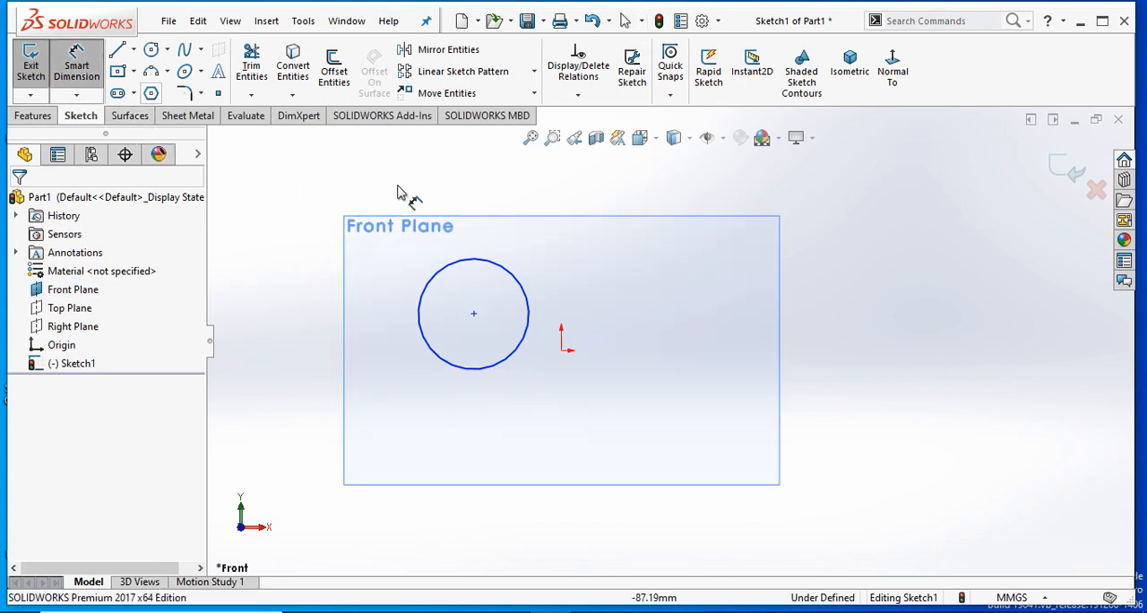
click(503, 290)
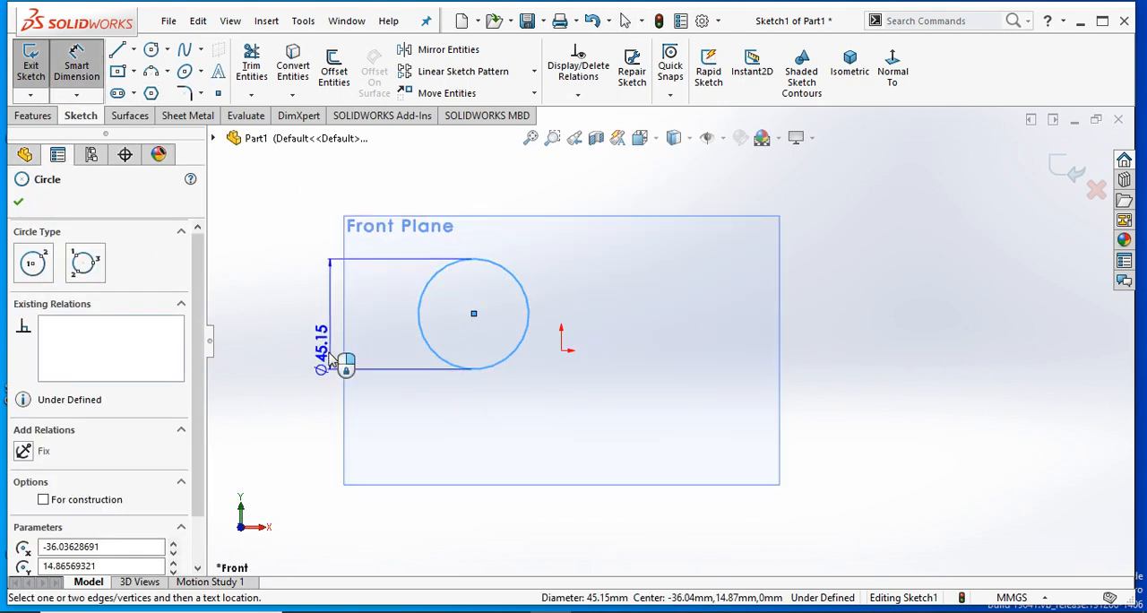
click(376, 421)
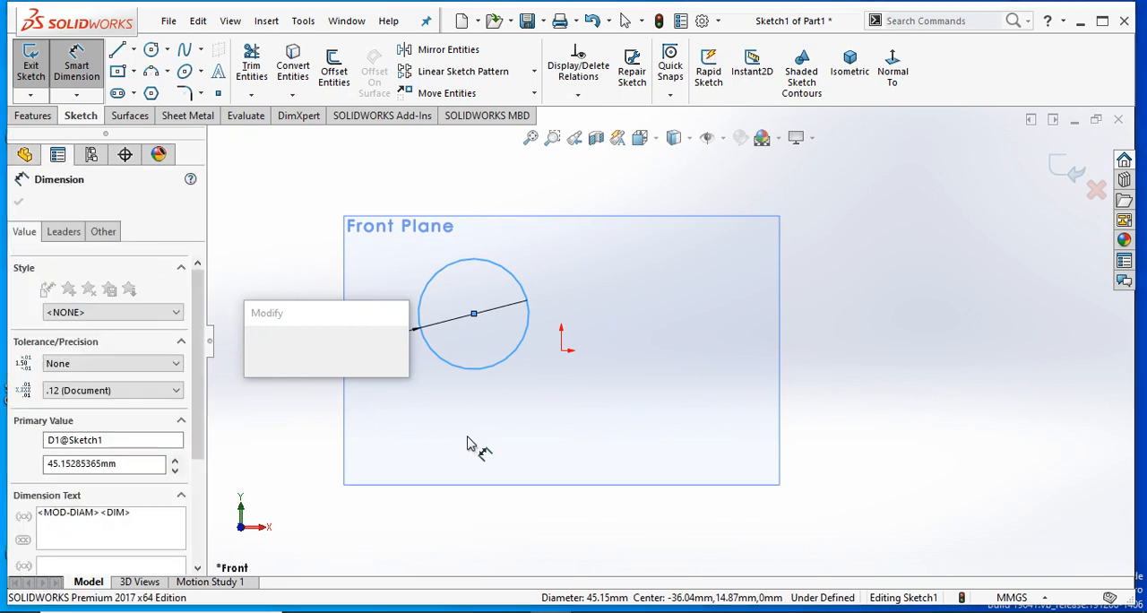
key(Return)
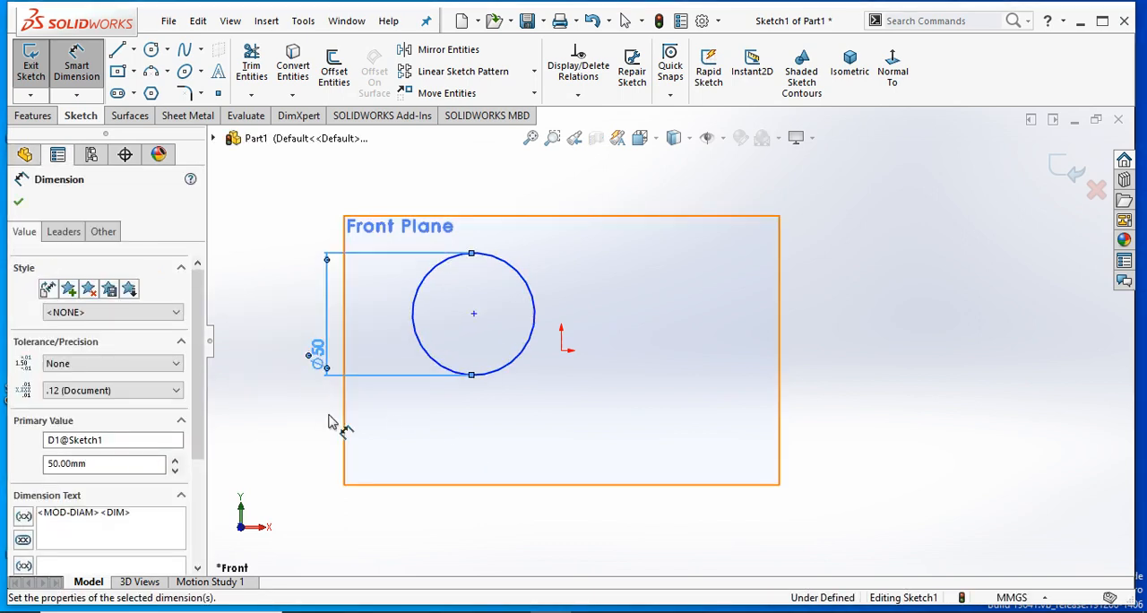
click(19, 203)
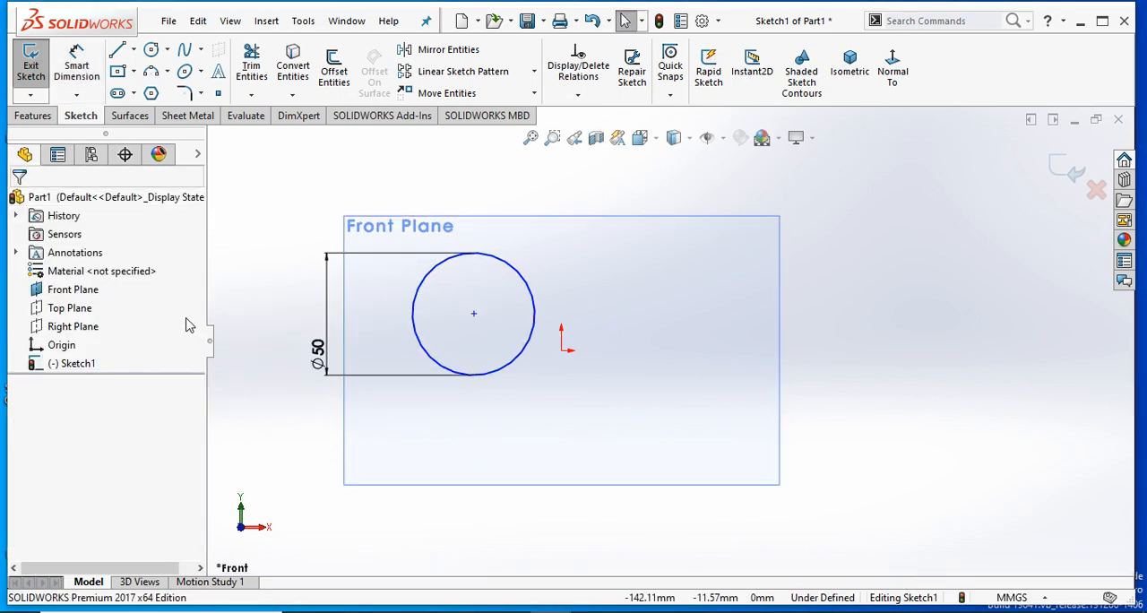
scroll(516, 342, up, 1)
key(Escape)
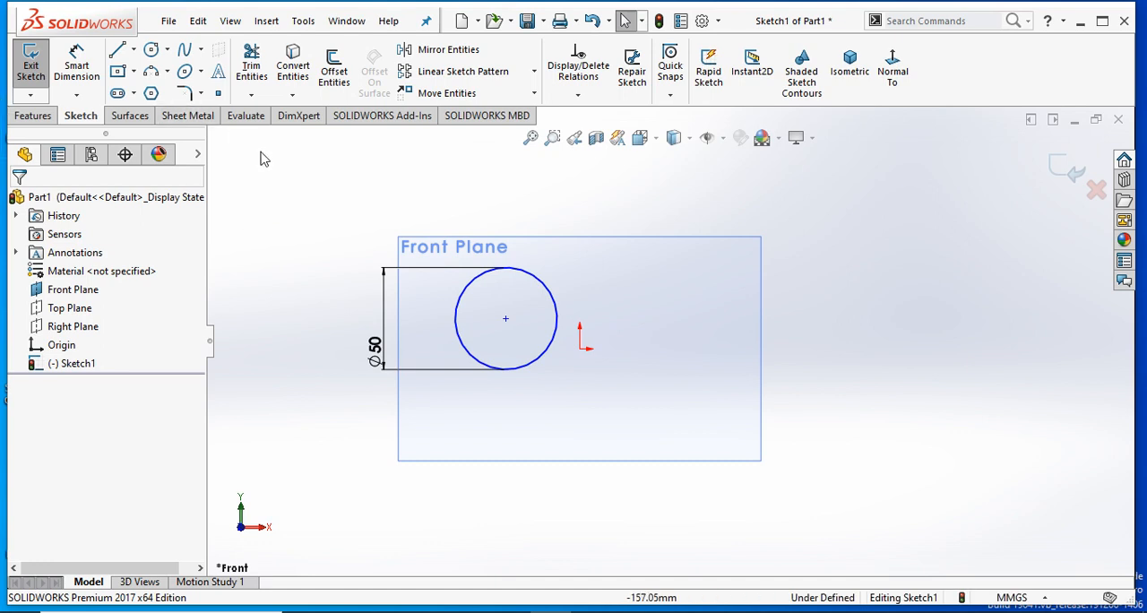
scroll(574, 270, up, 2)
scroll(643, 160, down, 2)
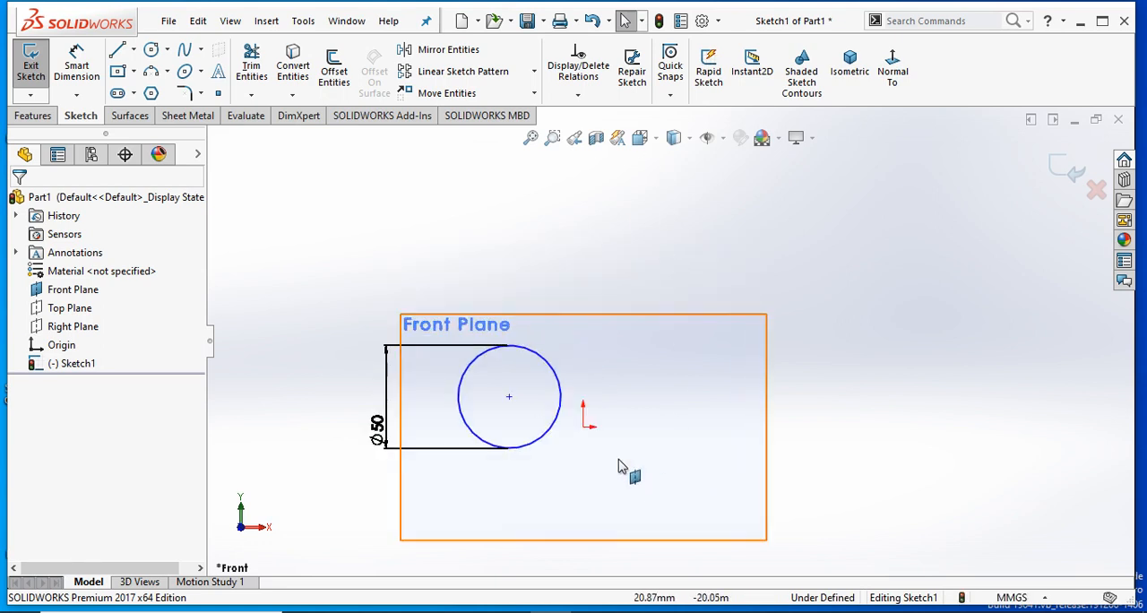
scroll(609, 421, up, 1)
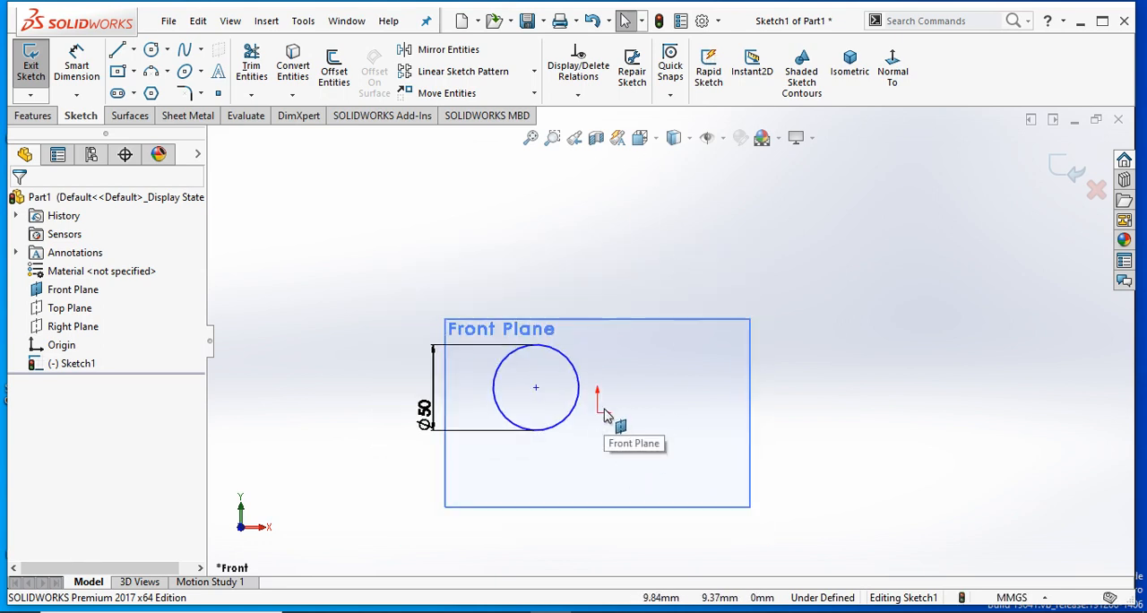
- Place three sketch points: one above the Front Plane outline, one to its right, and one inside it below the origin
click(151, 49)
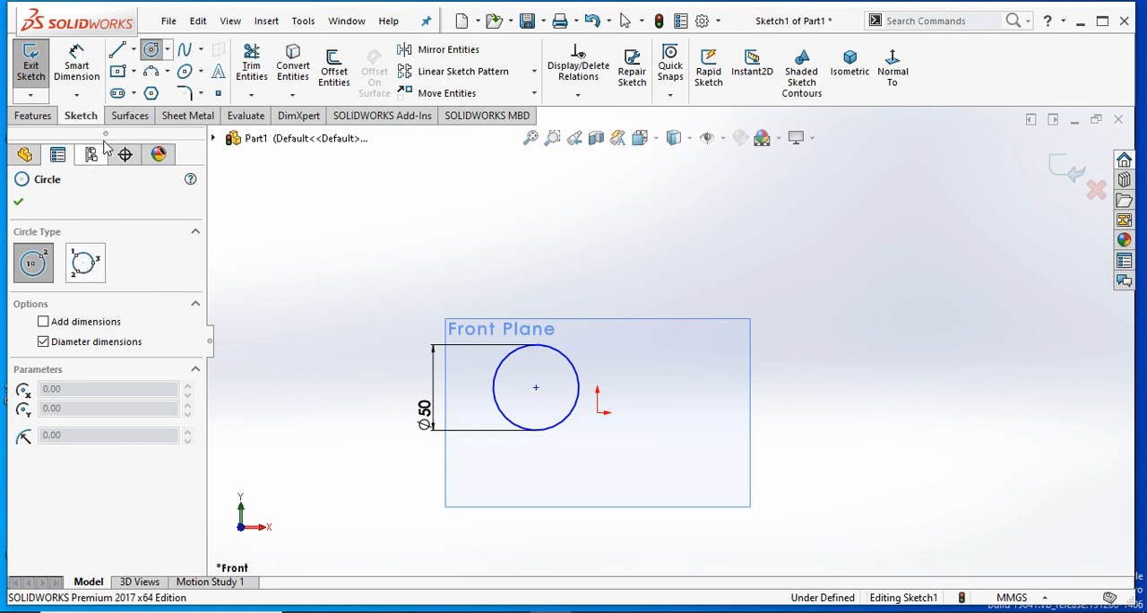
click(218, 93)
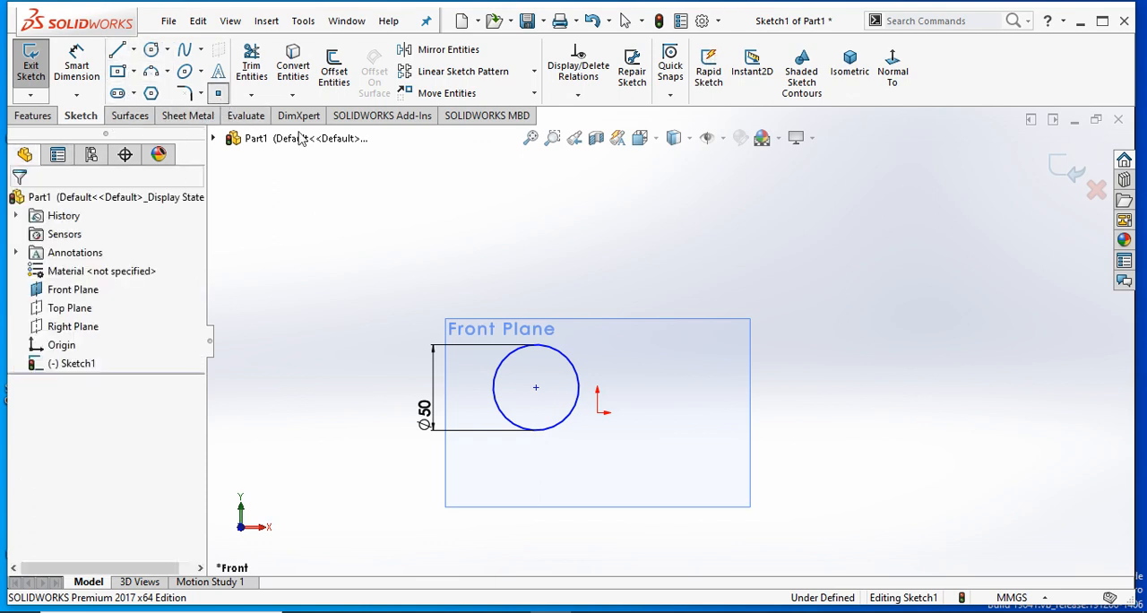
click(666, 256)
click(815, 348)
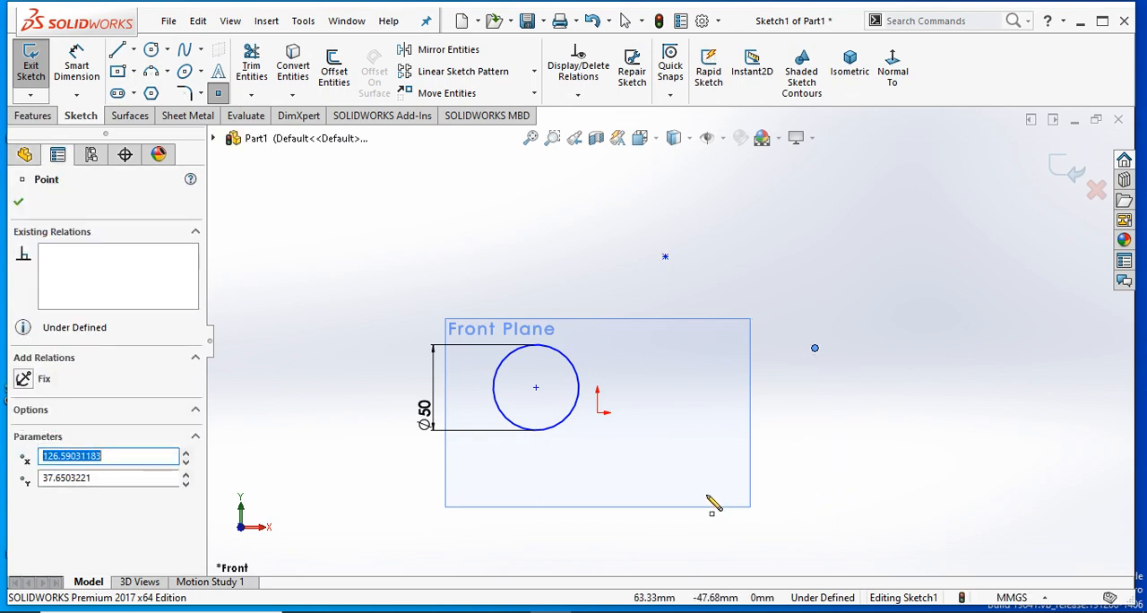
click(610, 473)
right_click(712, 403)
click(725, 402)
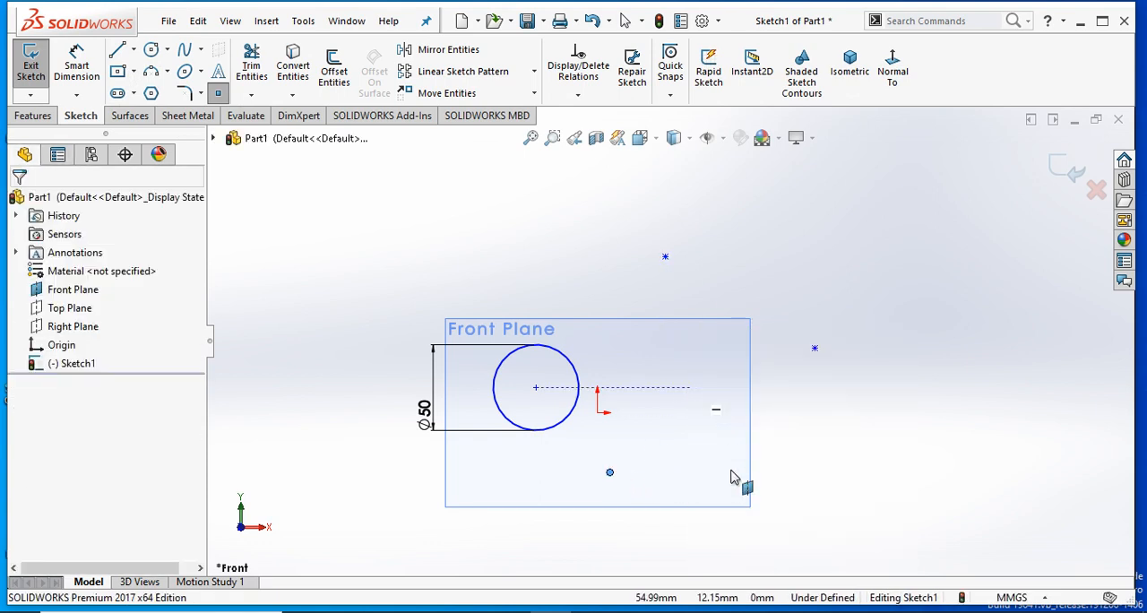
- Delete the circle together with its diameter dimension, keeping the three sketch points
click(565, 363)
key(Delete)
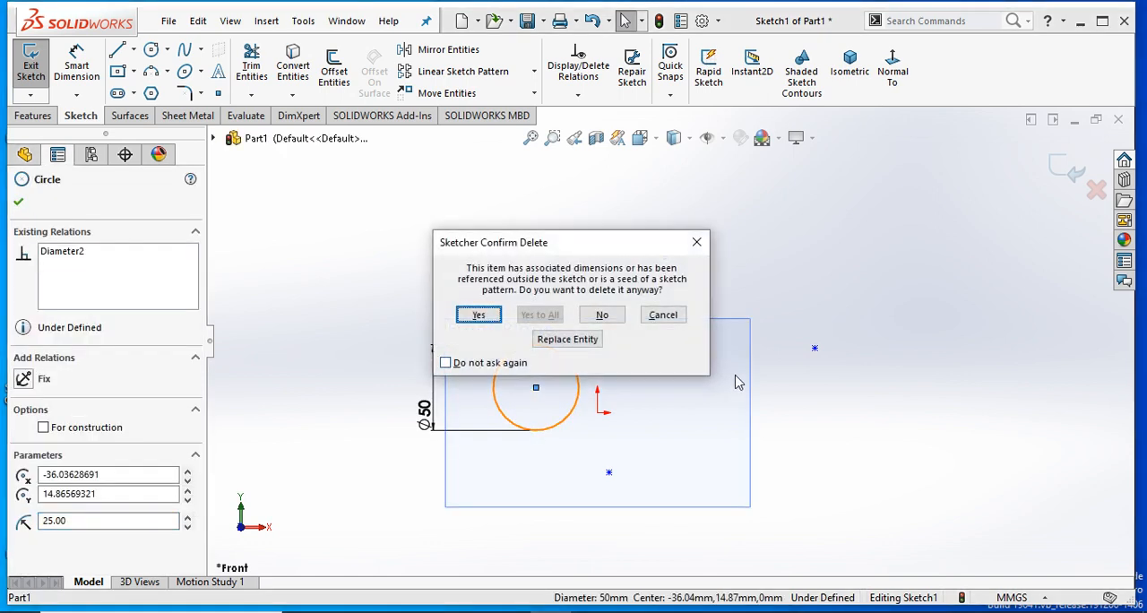
click(479, 314)
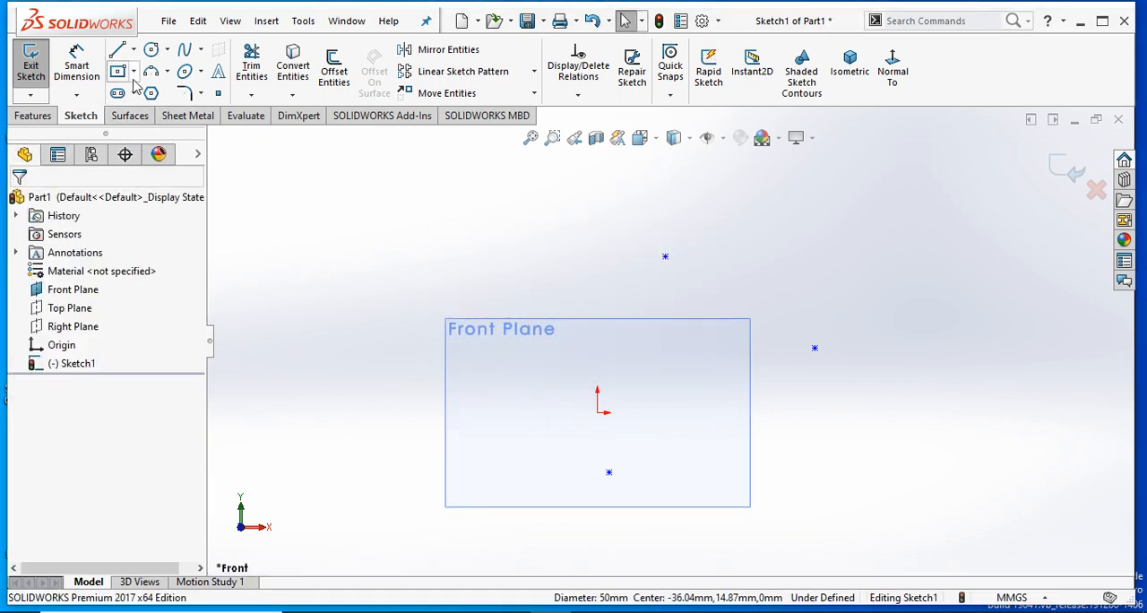
- Sketch a perimeter circle passing through the three existing sketch points, with a radius of about 73 mm
click(155, 48)
click(85, 263)
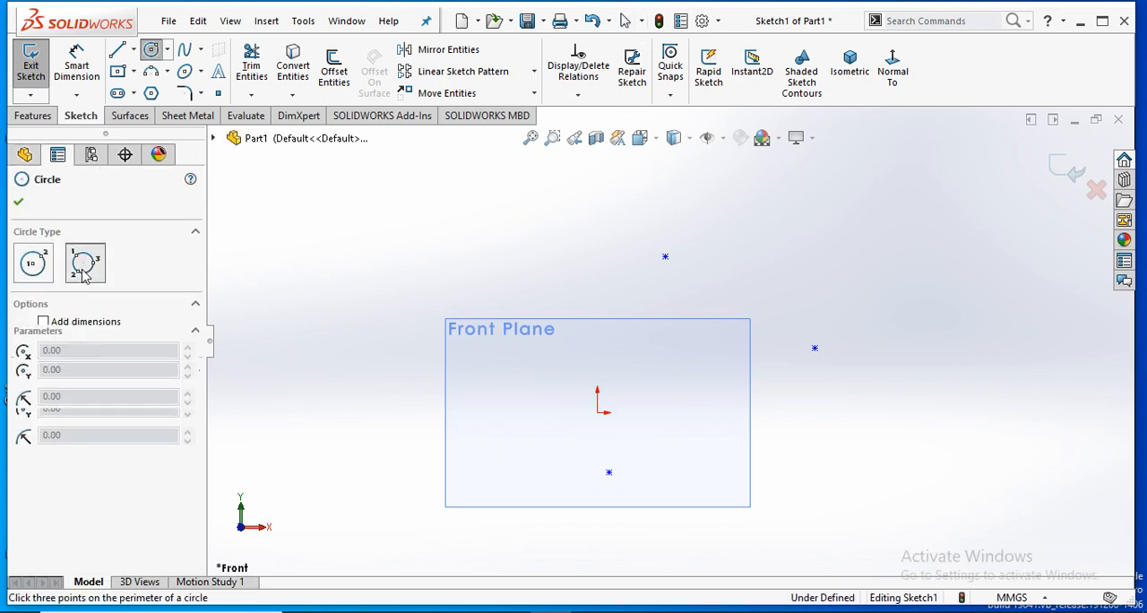
click(665, 258)
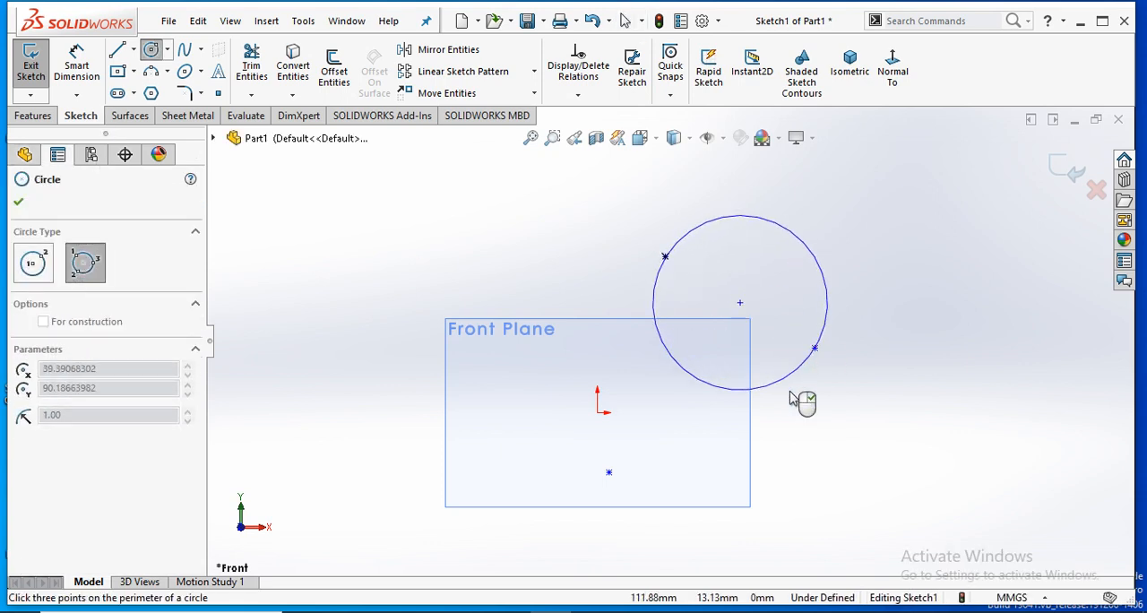
click(610, 472)
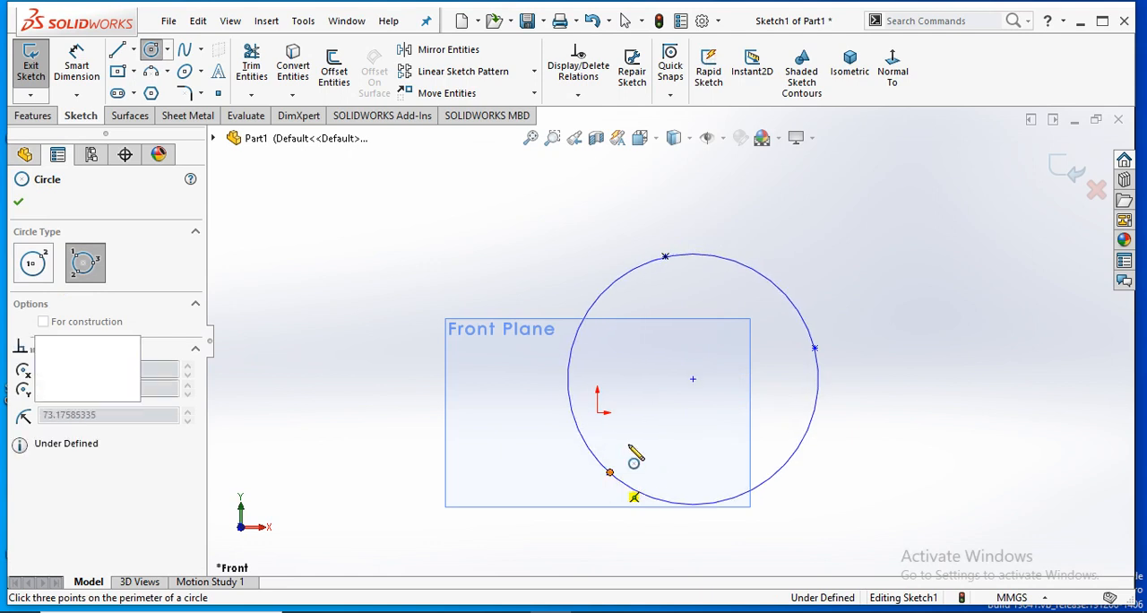
click(18, 202)
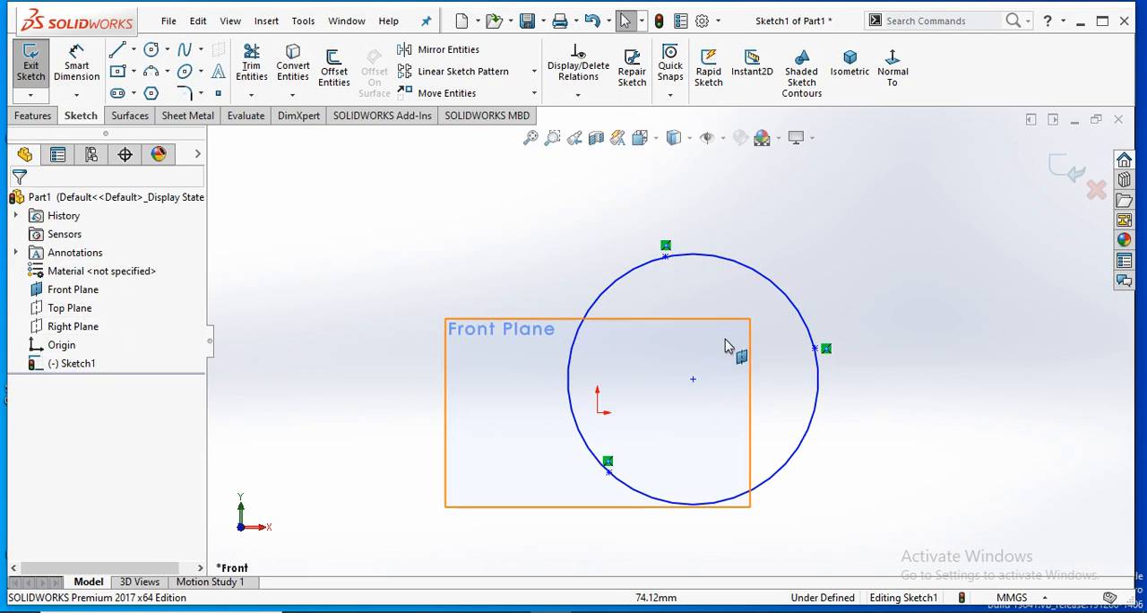
- Delete the perimeter circle and all three sketch points, leaving the sketch empty
scroll(752, 348, up, 2)
drag(851, 307, 524, 466)
key(Delete)
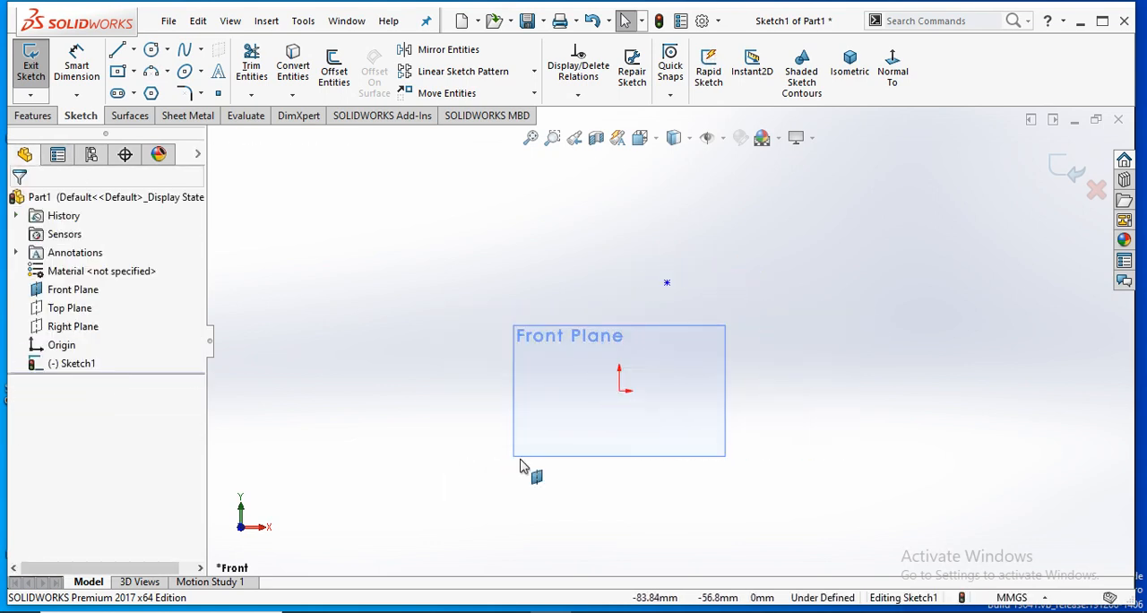
scroll(714, 427, down, 1)
mouse_move(737, 233)
mouse_down()
mouse_move(609, 300)
mouse_move(620, 314)
mouse_up()
key(Delete)
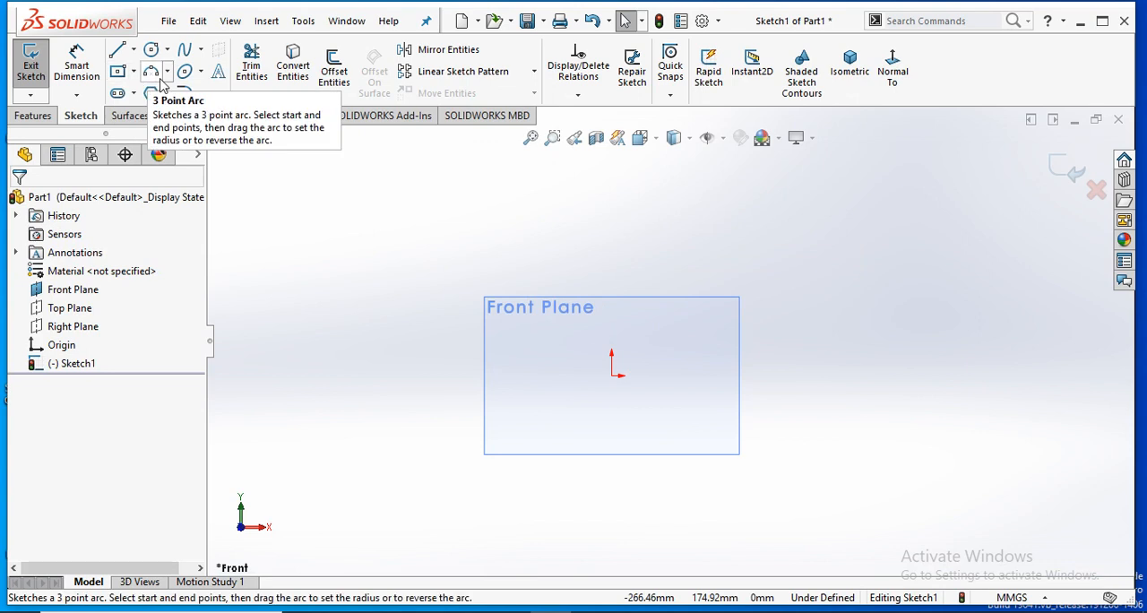
- Sketch a centrepoint arc curving upward beside the Front Plane outline on the negative X side, centred at about X -129 mm
click(152, 71)
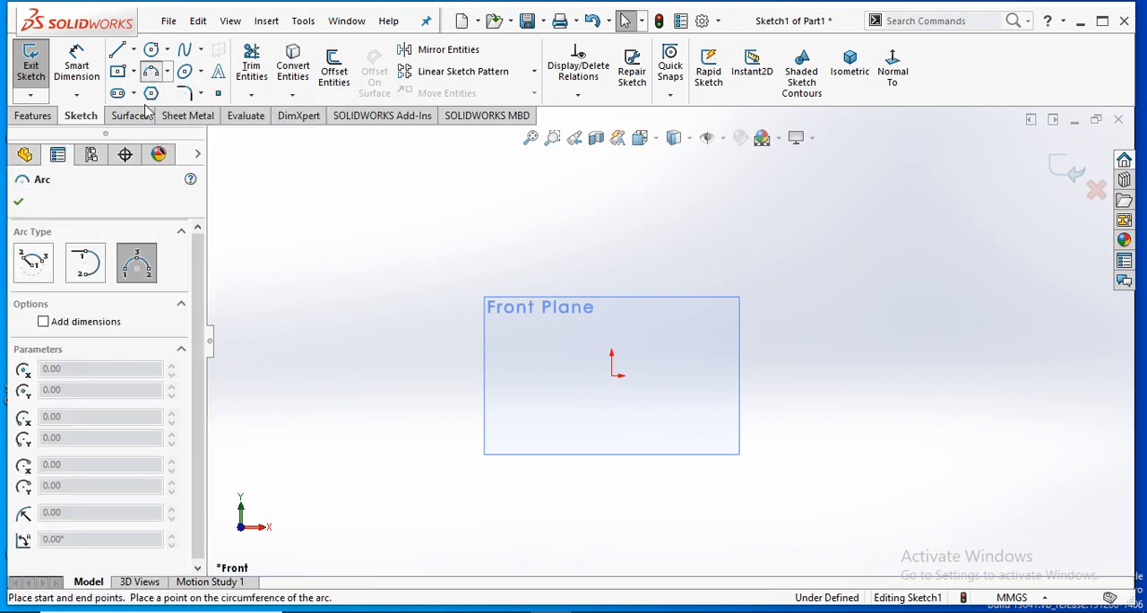
click(27, 278)
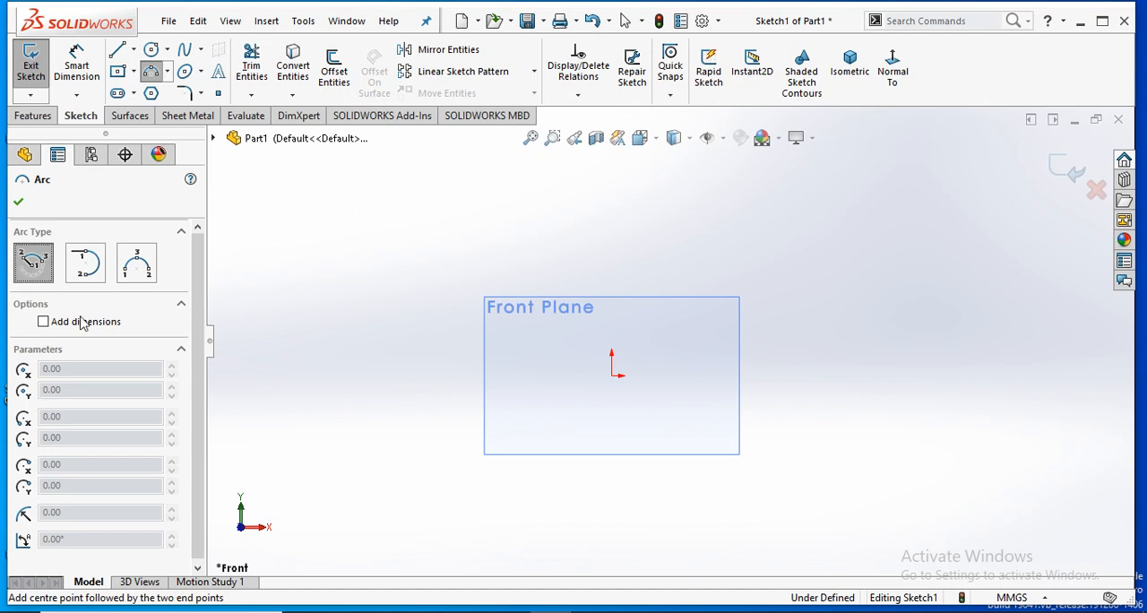
click(427, 367)
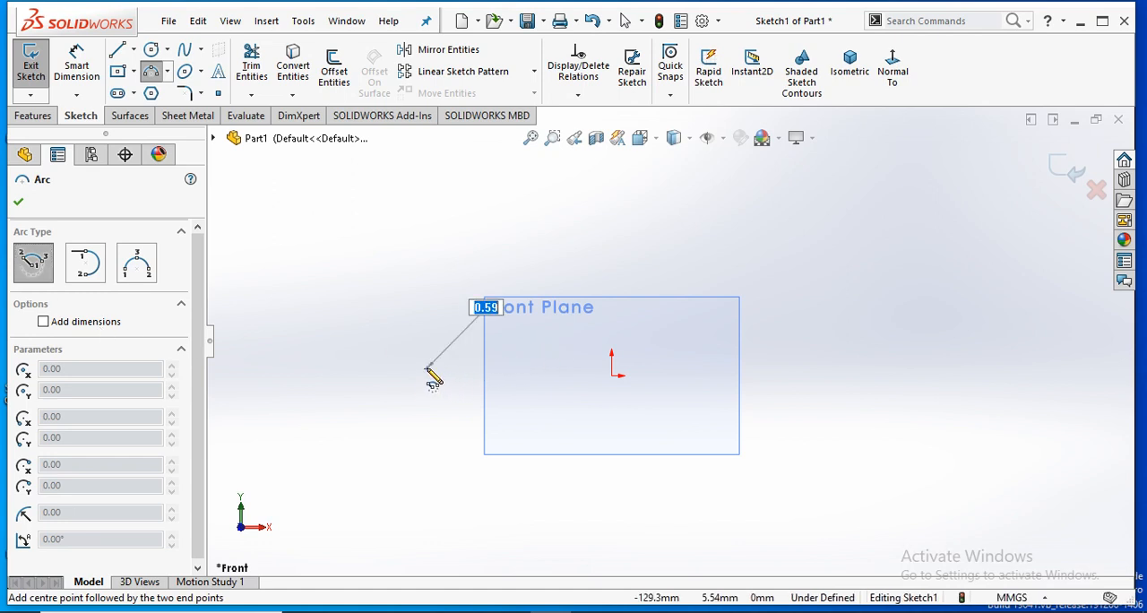
click(474, 286)
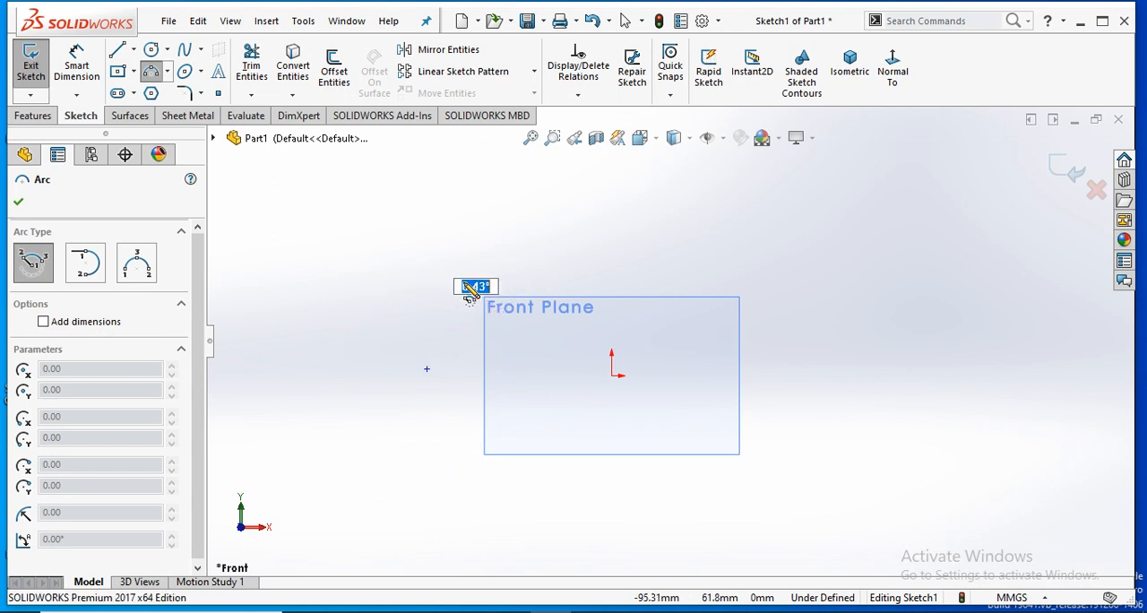
click(362, 297)
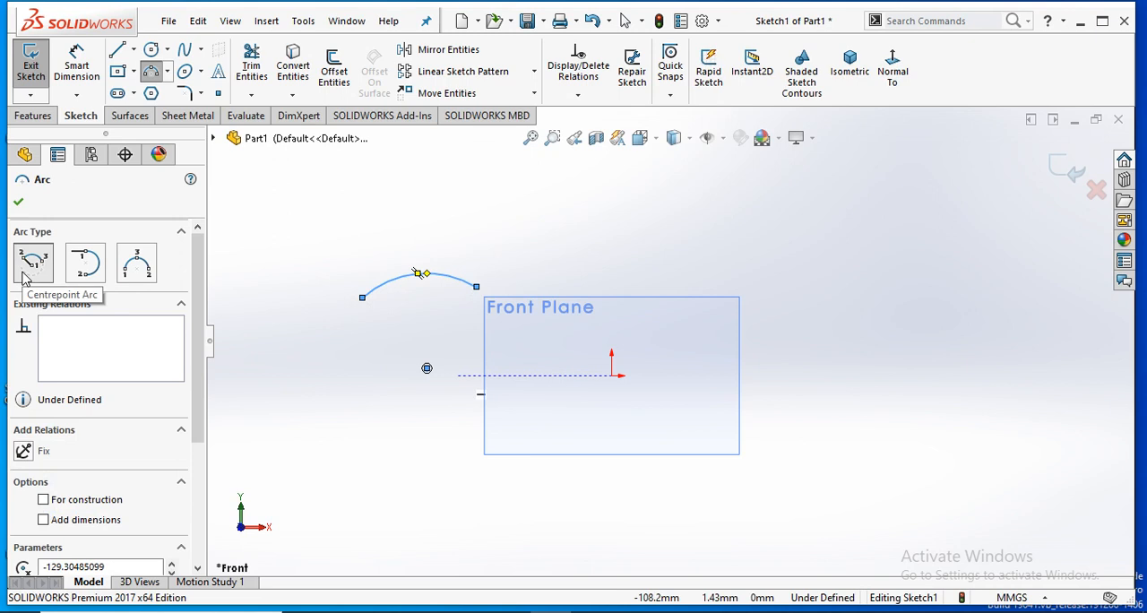
- Sketch a 3-point arc bulging upward, above the Front Plane outline on its positive X side
click(27, 269)
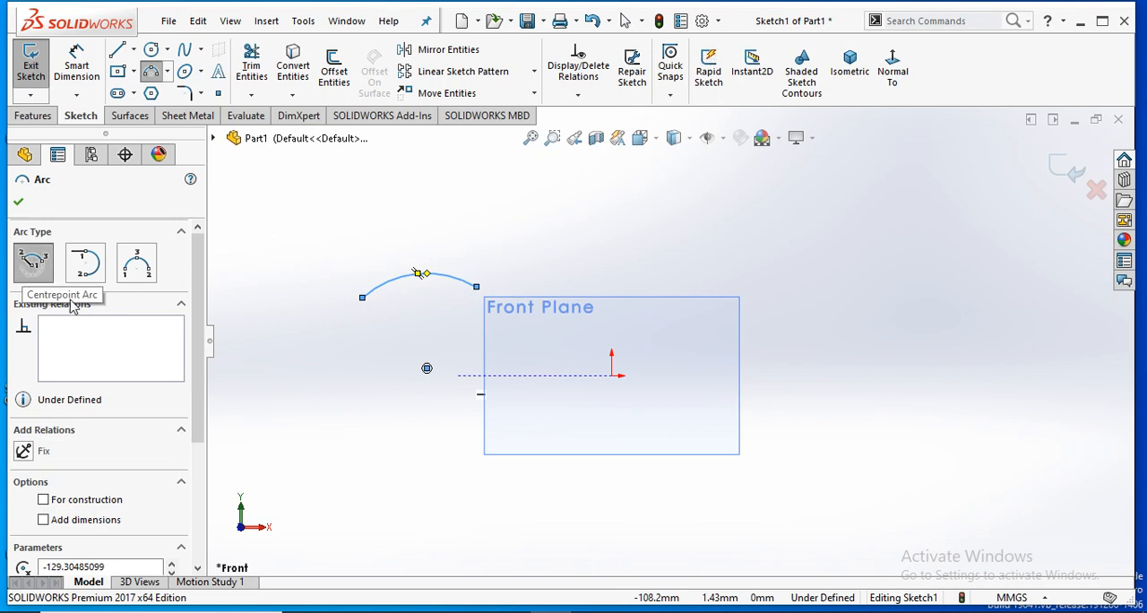
click(137, 264)
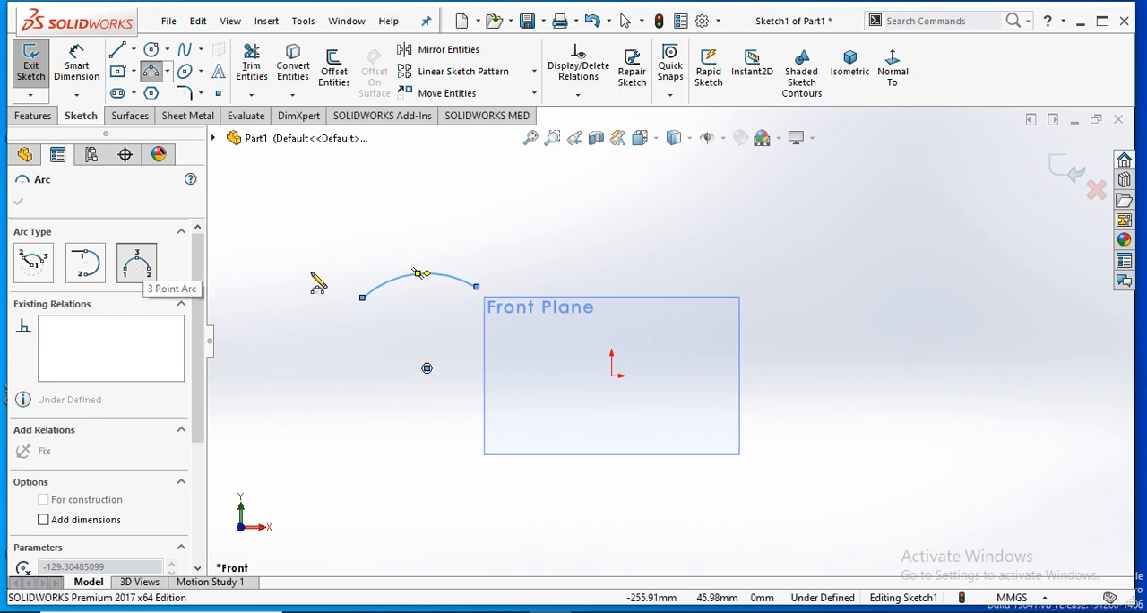
click(640, 246)
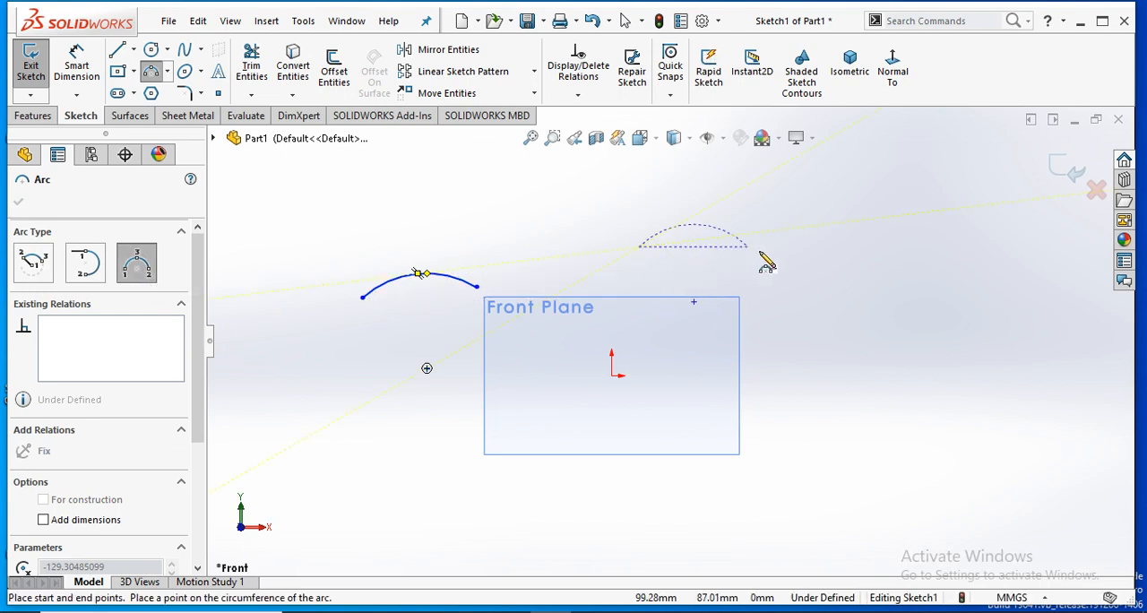
click(819, 248)
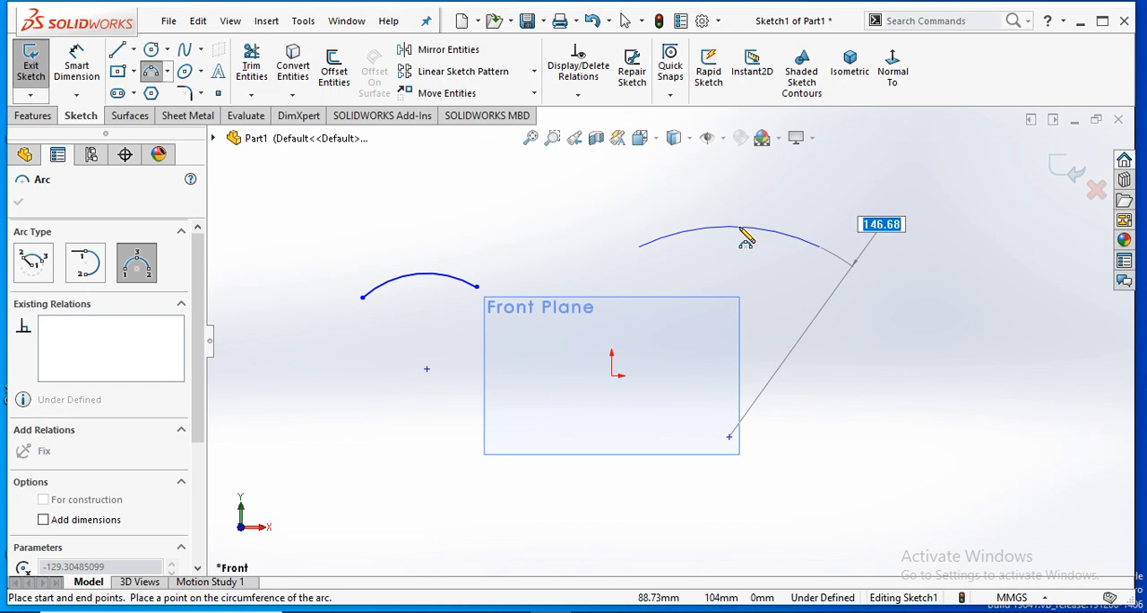
click(744, 218)
right_click(584, 254)
click(618, 258)
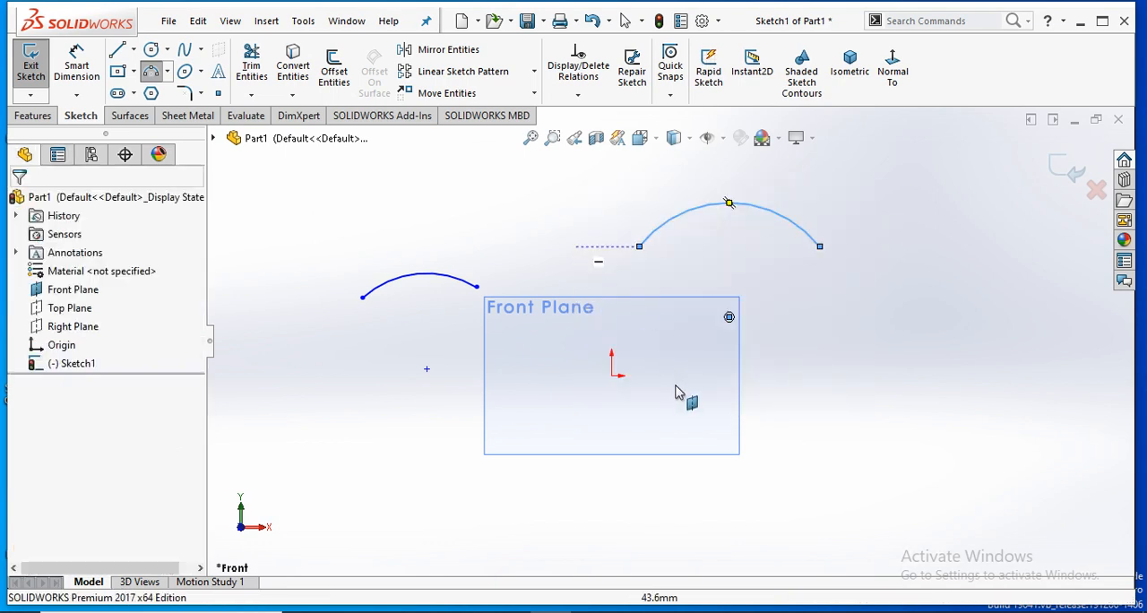
- Delete both the centrepoint arc and the 3-point arc
click(156, 75)
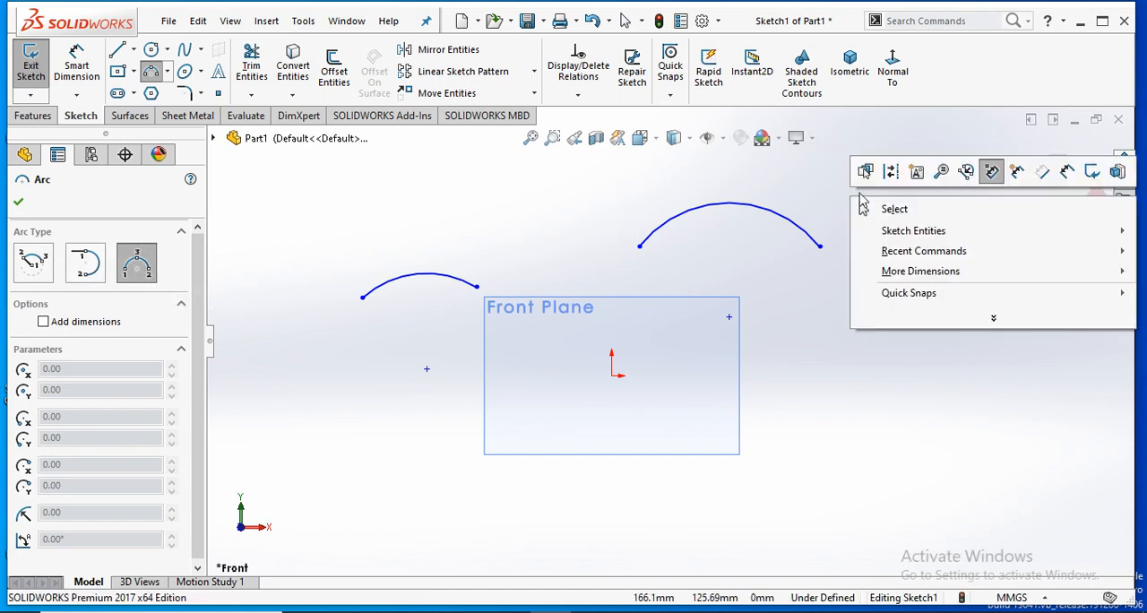
key(Escape)
drag(857, 170, 235, 371)
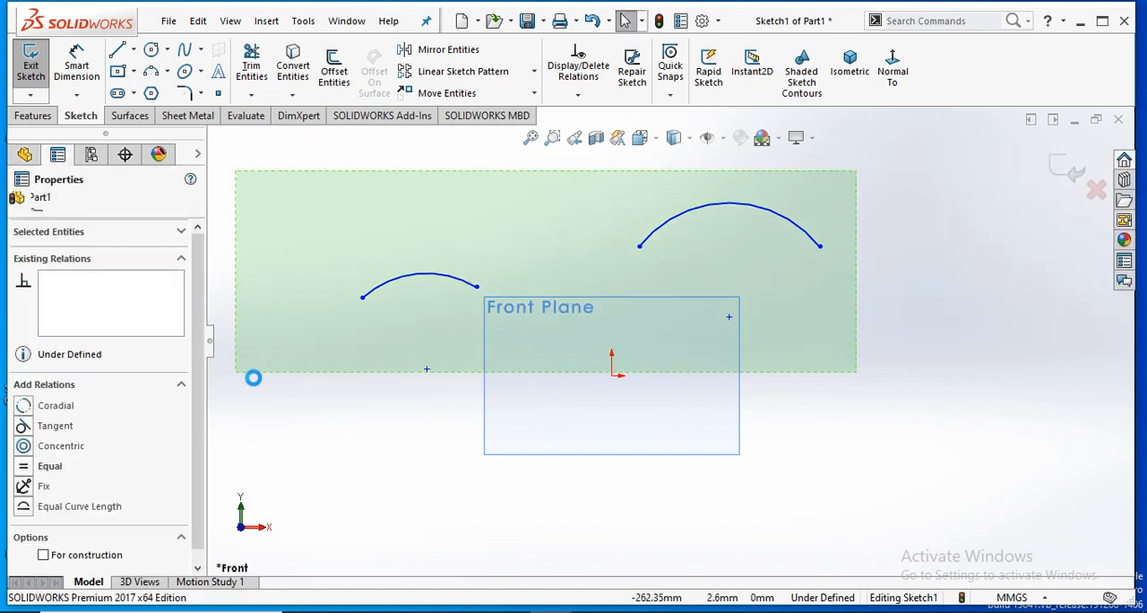
key(Delete)
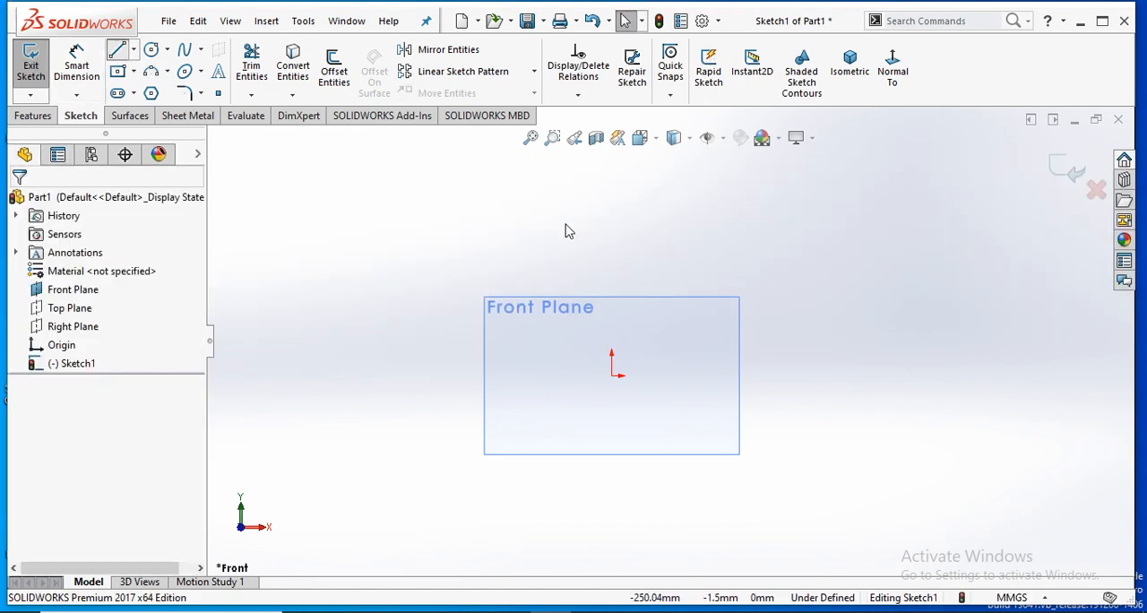
- Draw a three-sided line chain about 139.5 mm wide and 53 mm high, then delete its vertical side to leave two parallel horizontal lines
click(513, 249)
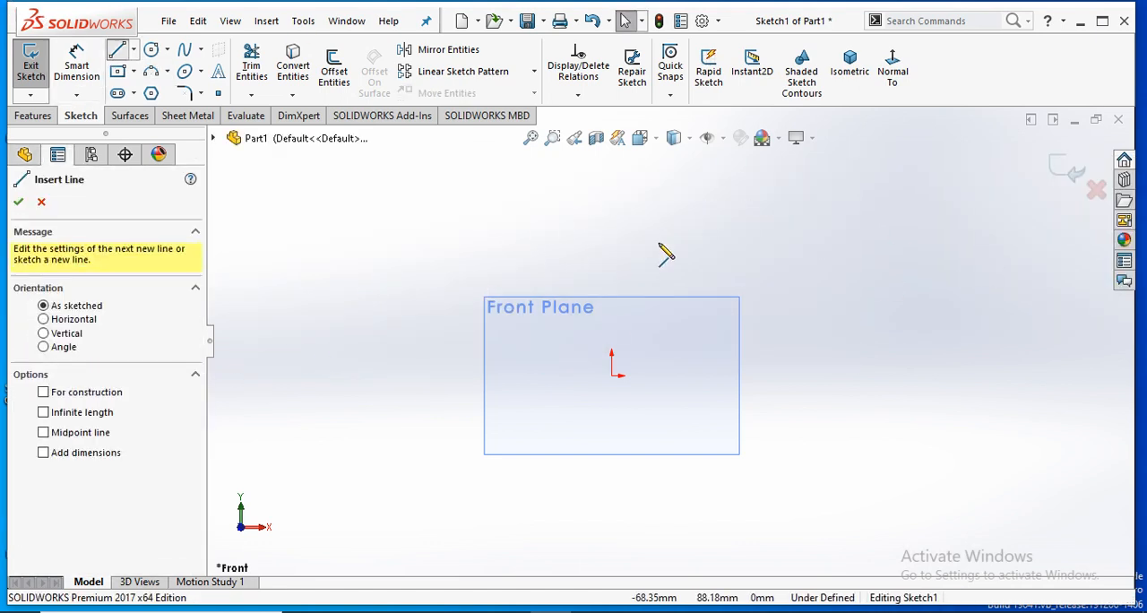
click(715, 249)
click(714, 325)
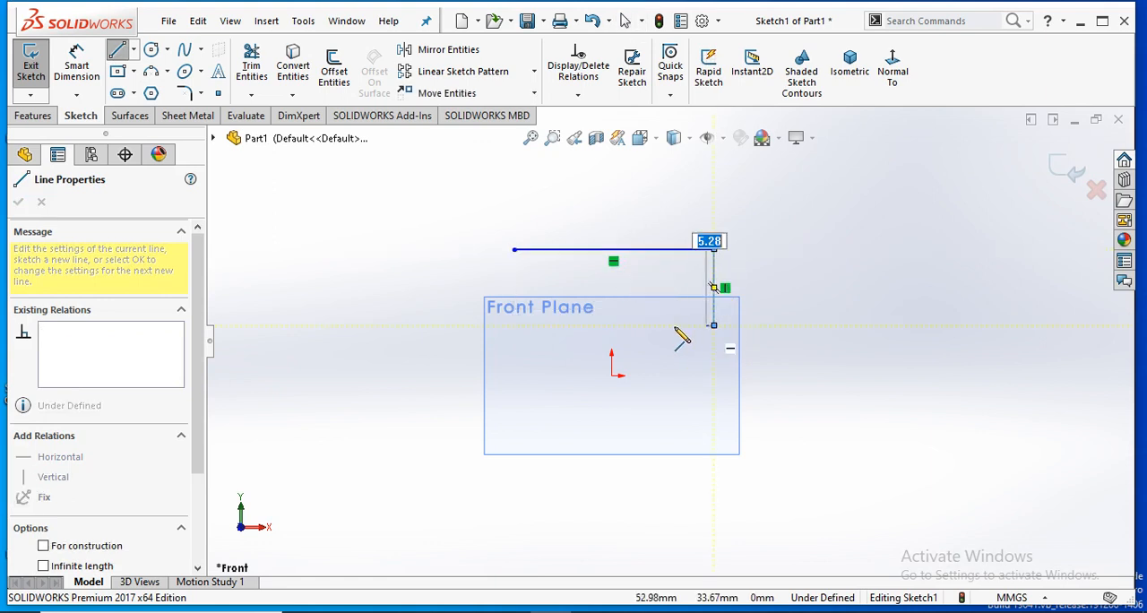
click(514, 325)
right_click(523, 280)
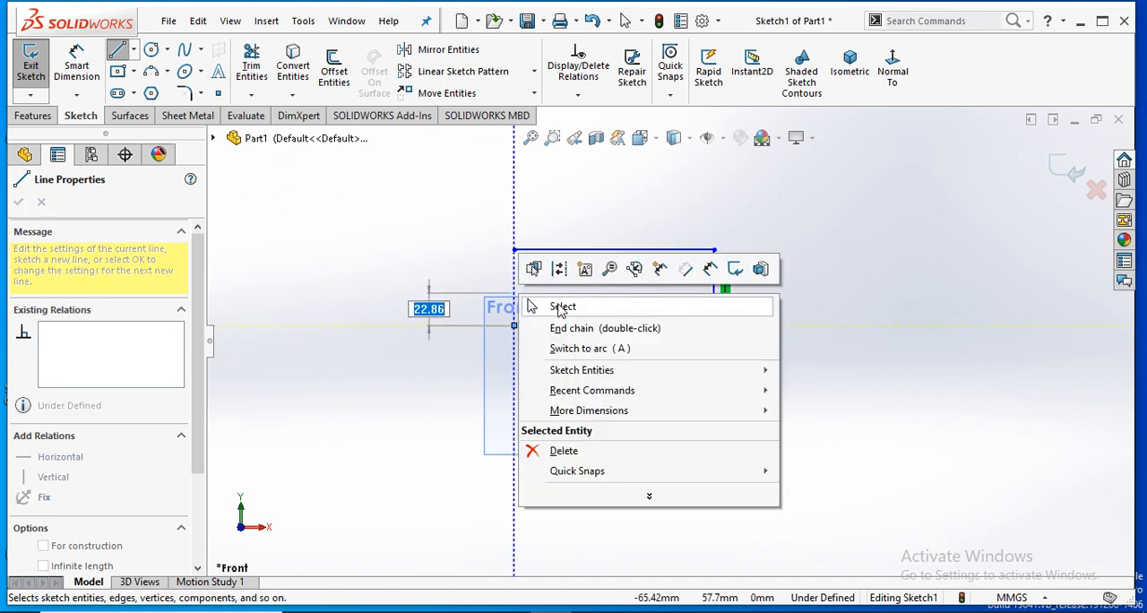
click(555, 325)
key(Escape)
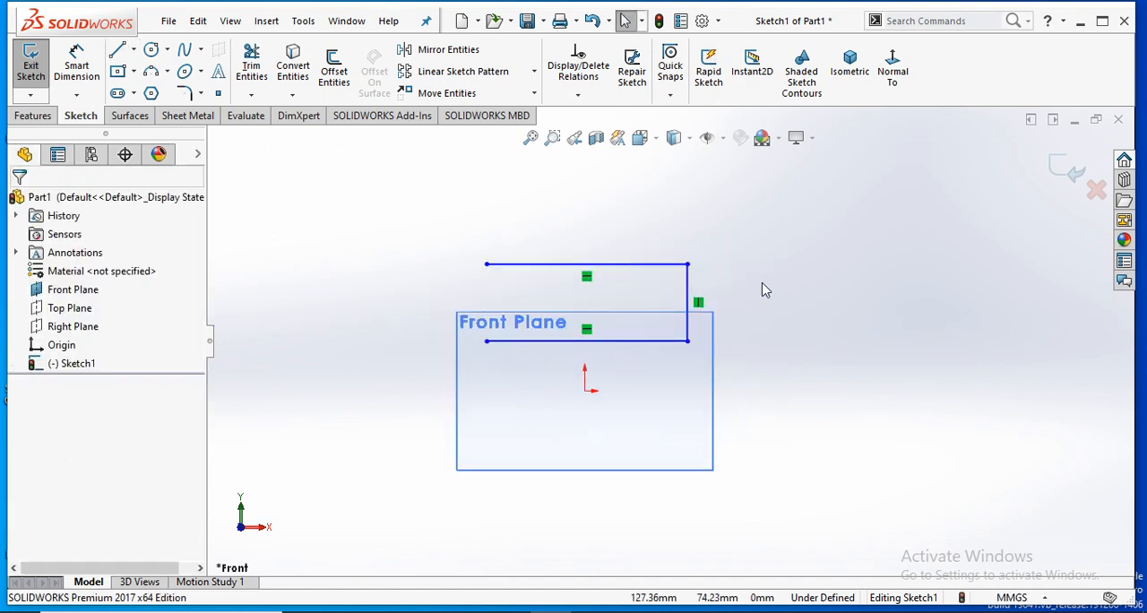
click(691, 288)
key(Delete)
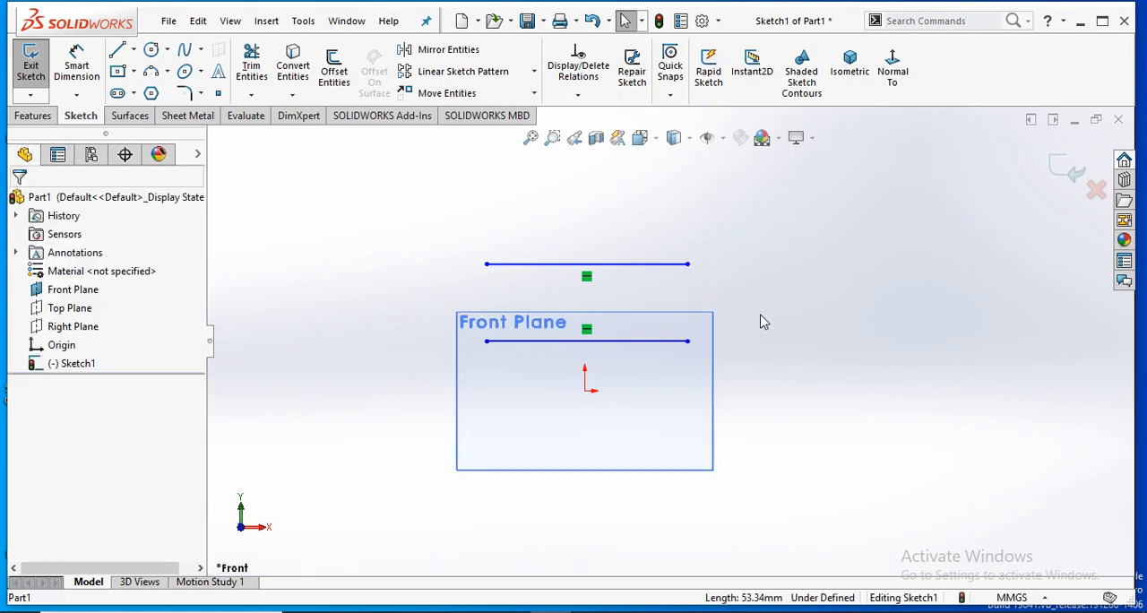
- Close both ends of the two parallel lines with tangent arcs to form a slot profile
click(153, 75)
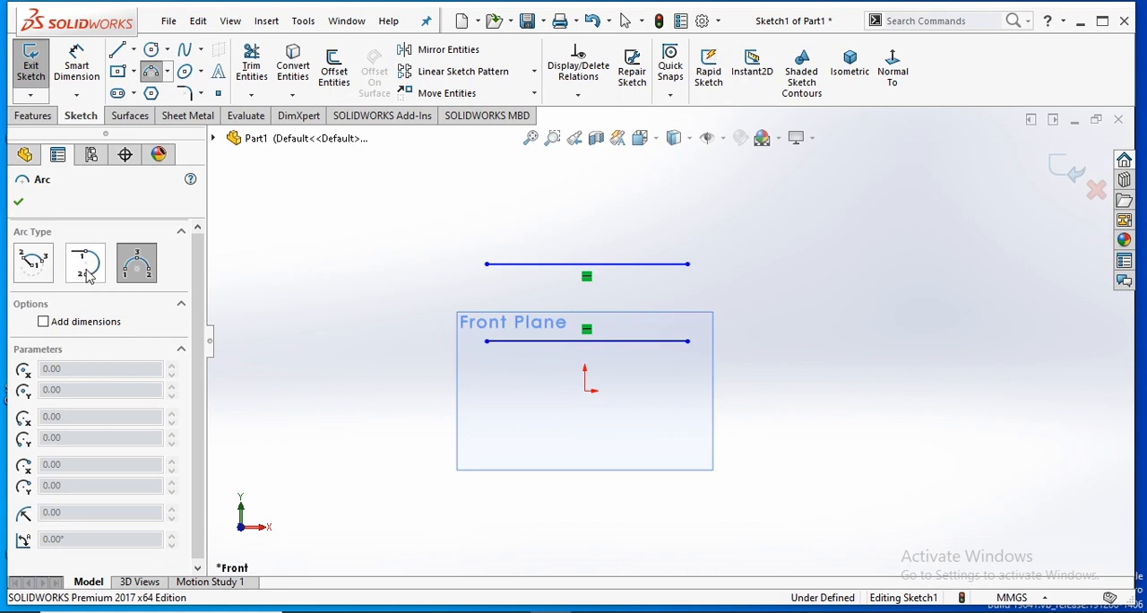
click(87, 266)
click(687, 341)
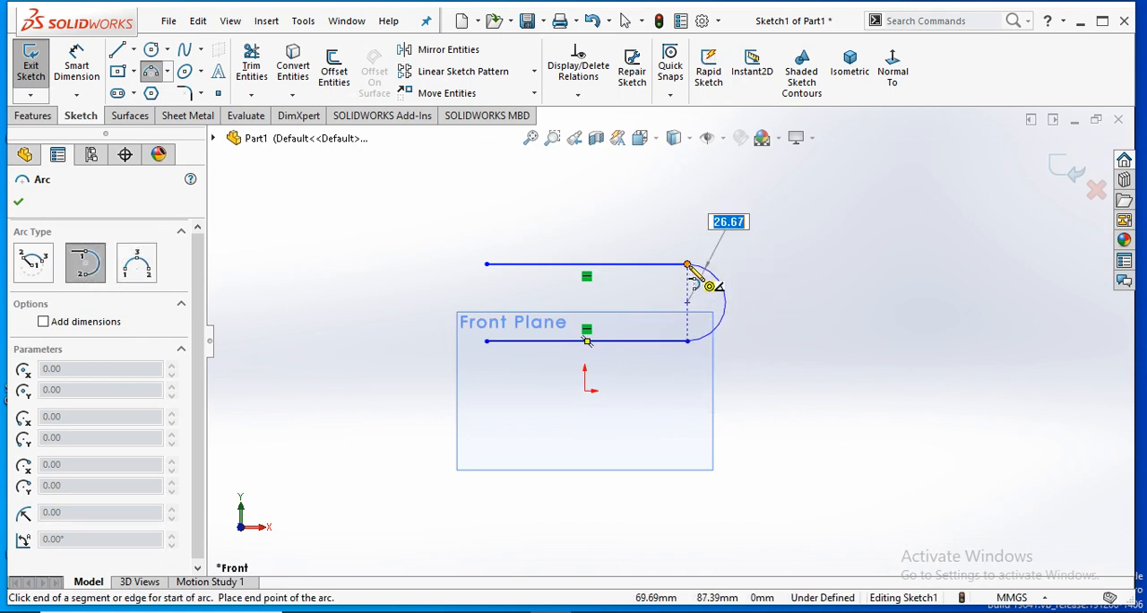
click(687, 264)
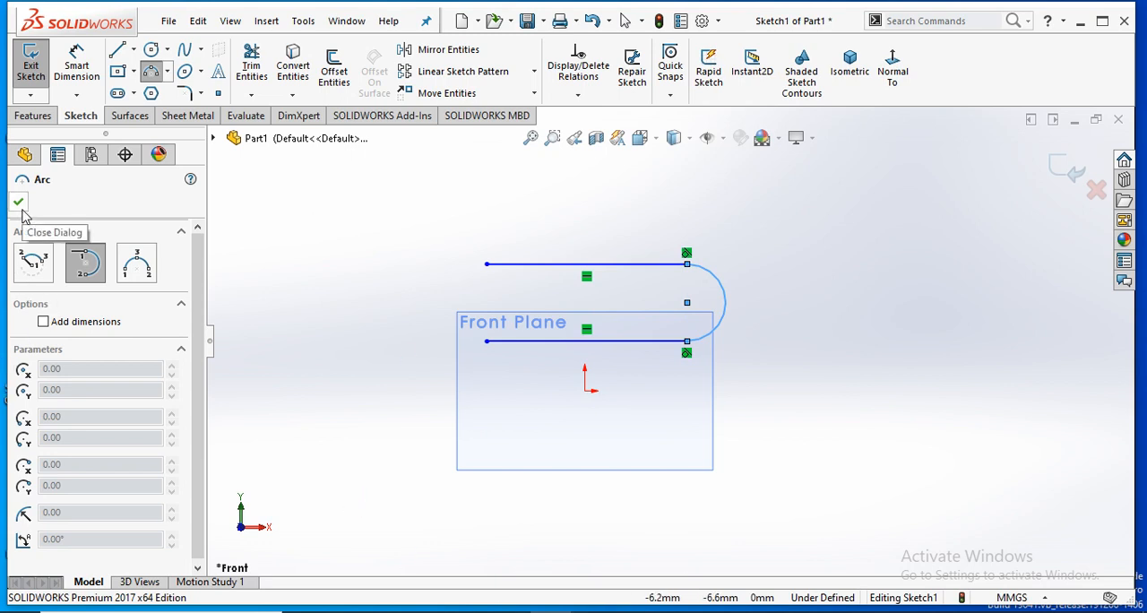
click(487, 341)
click(487, 265)
right_click(488, 265)
click(533, 261)
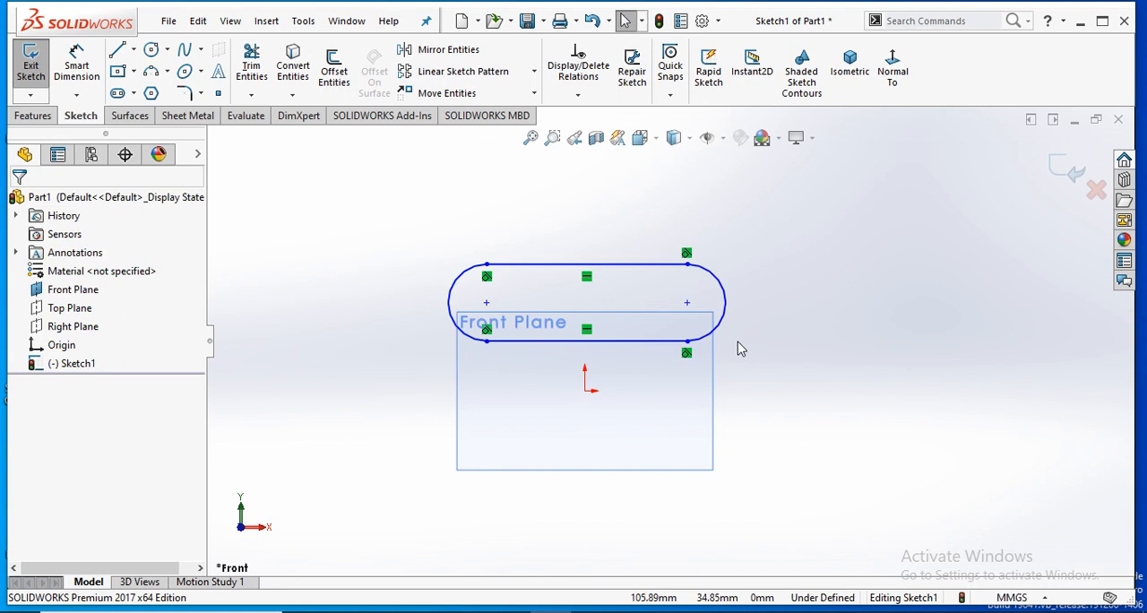
- With the Line tool, sketch a horizontal line about 176 mm long above the slot profile and continue it into a tangent arc of about 24.8 mm radius
scroll(738, 342, up, 1)
scroll(742, 296, down, 3)
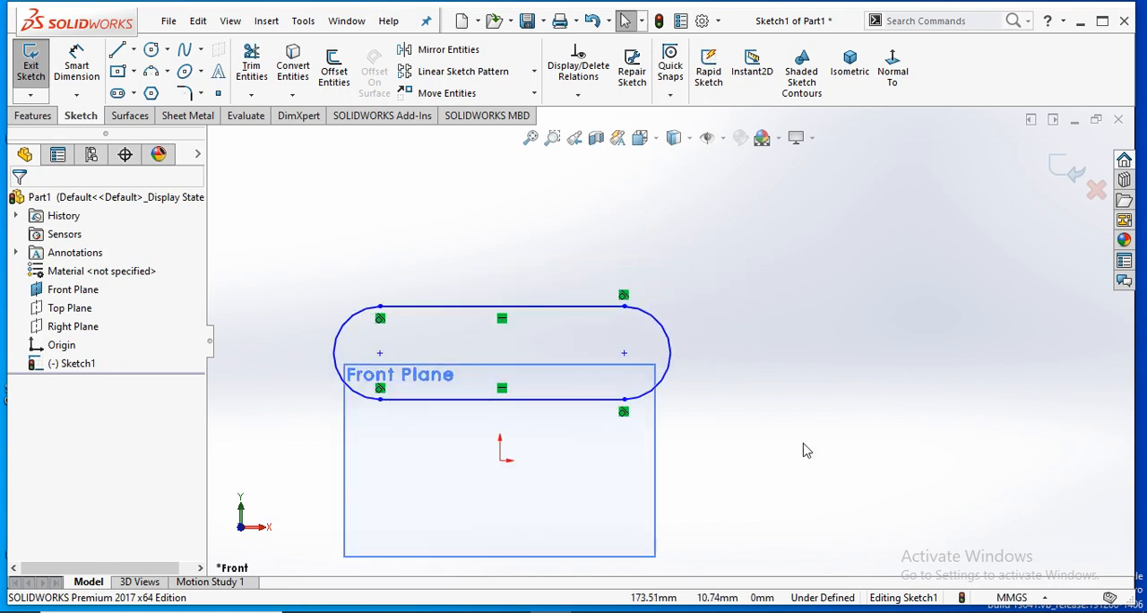
scroll(677, 359, up, 2)
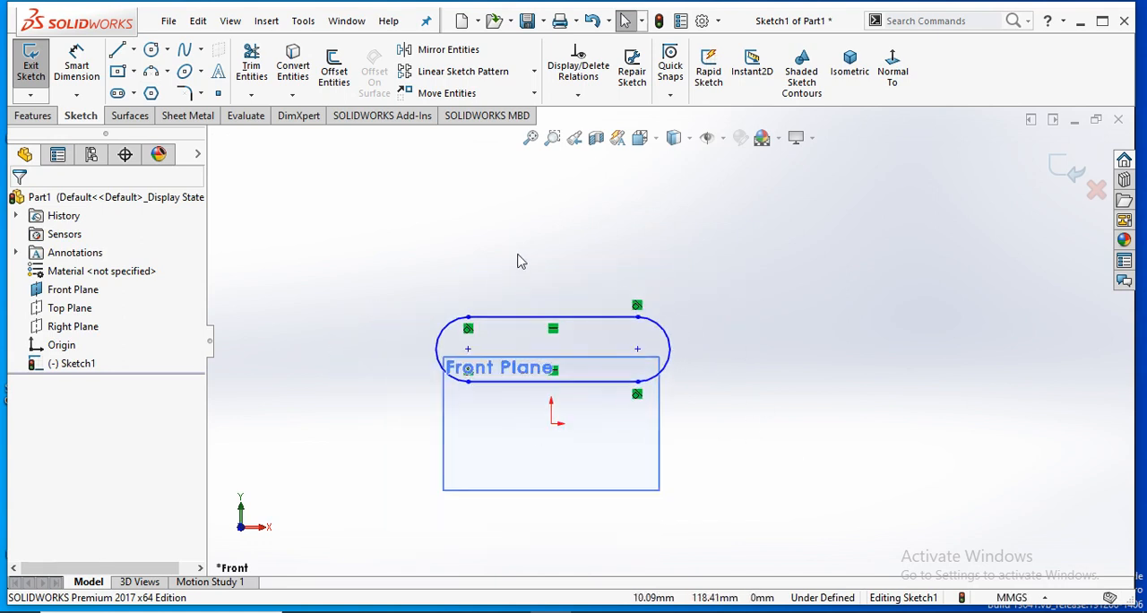
scroll(672, 278, down, 2)
scroll(651, 338, down, 1)
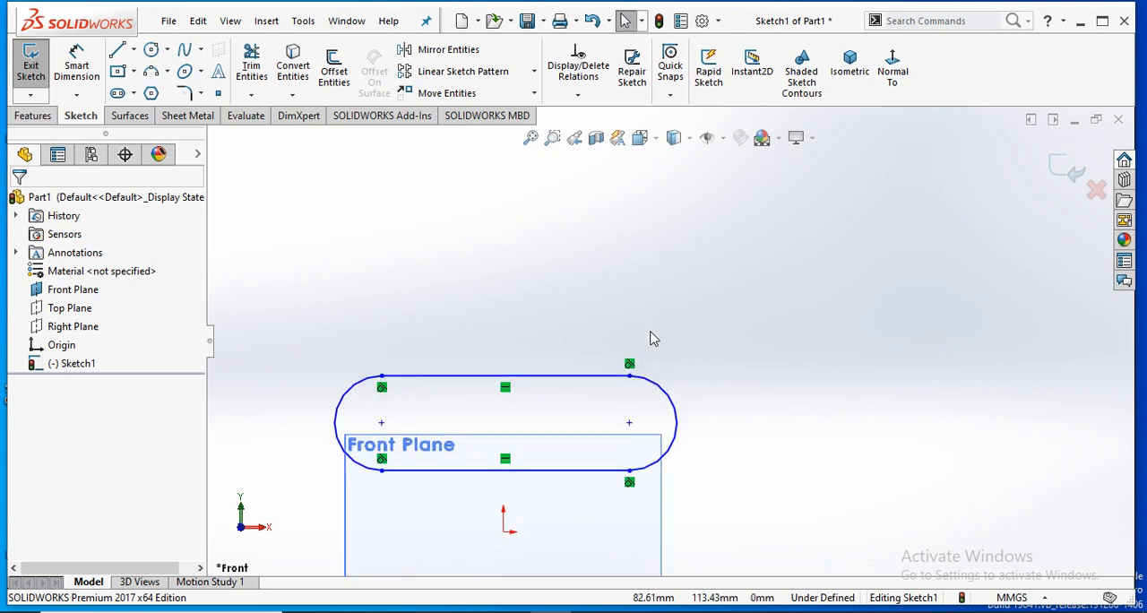
click(114, 53)
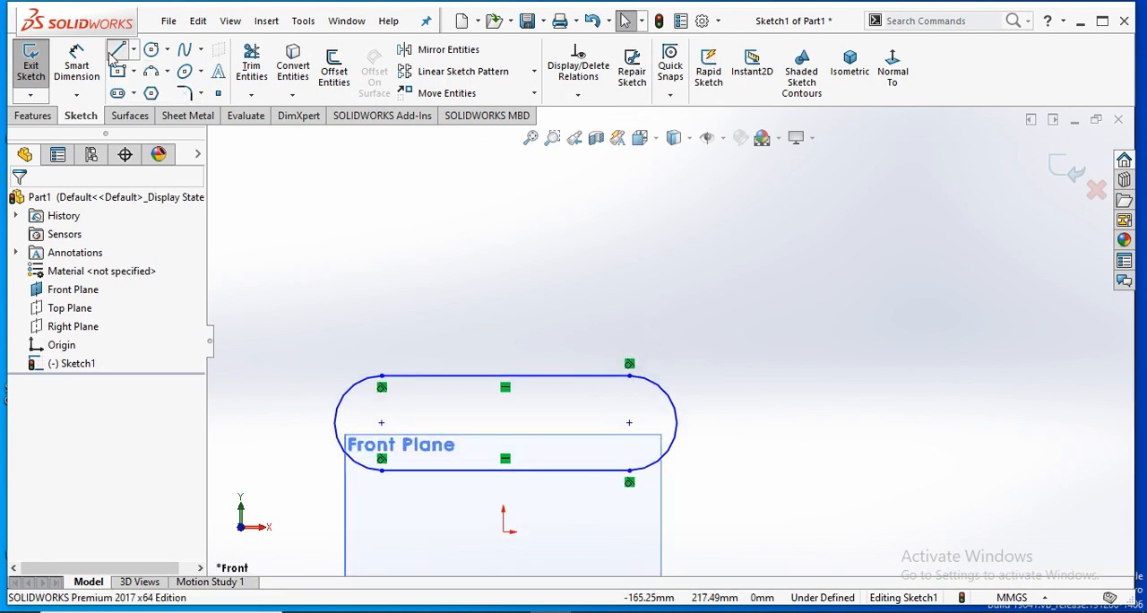
click(408, 242)
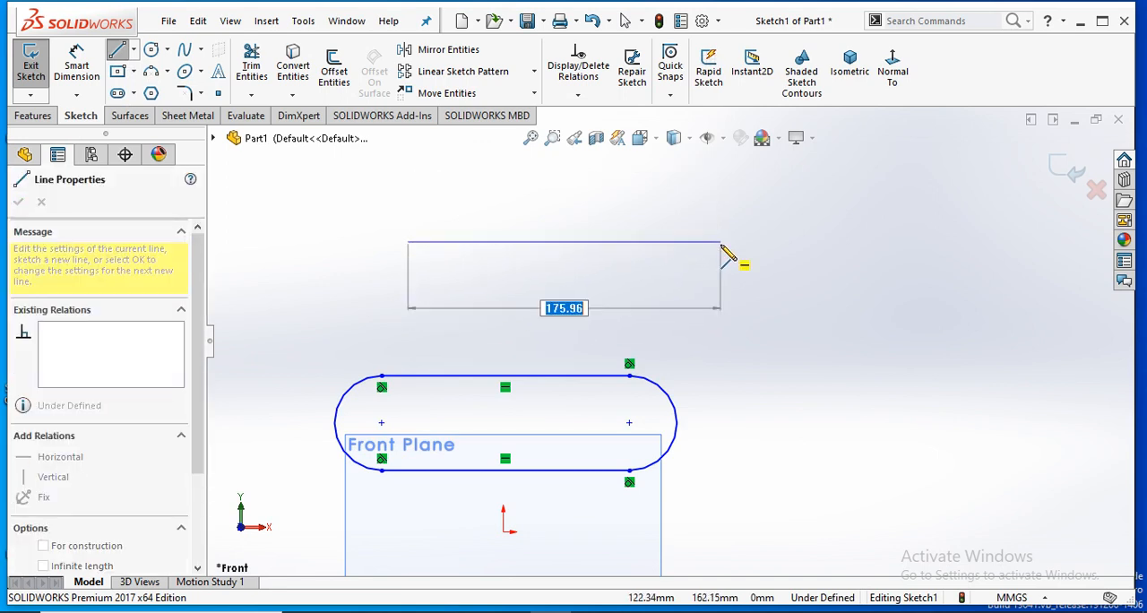
click(721, 242)
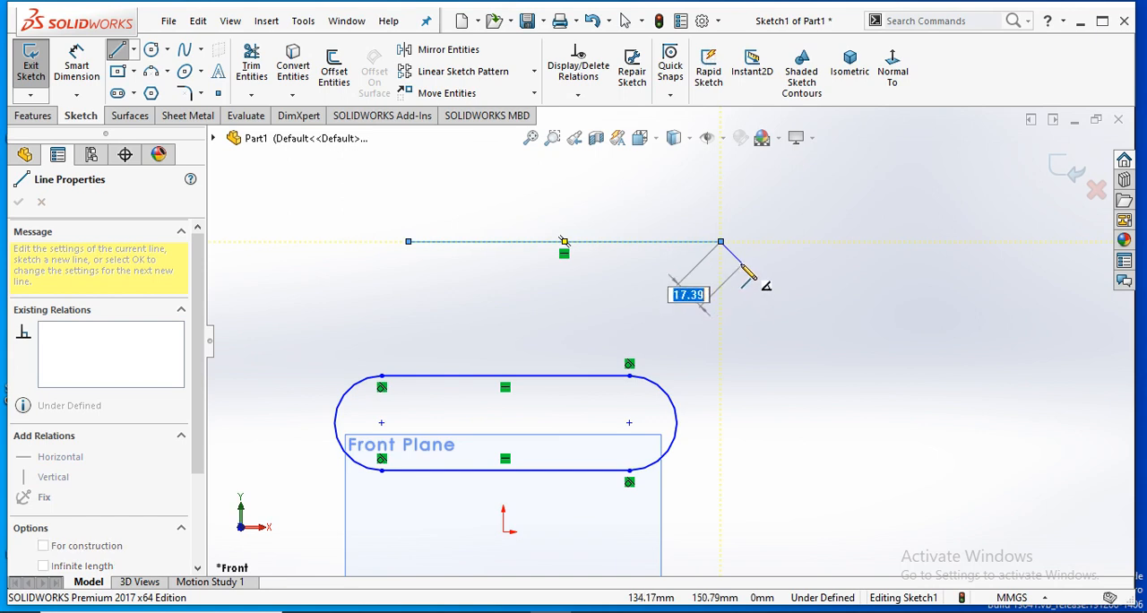
click(720, 242)
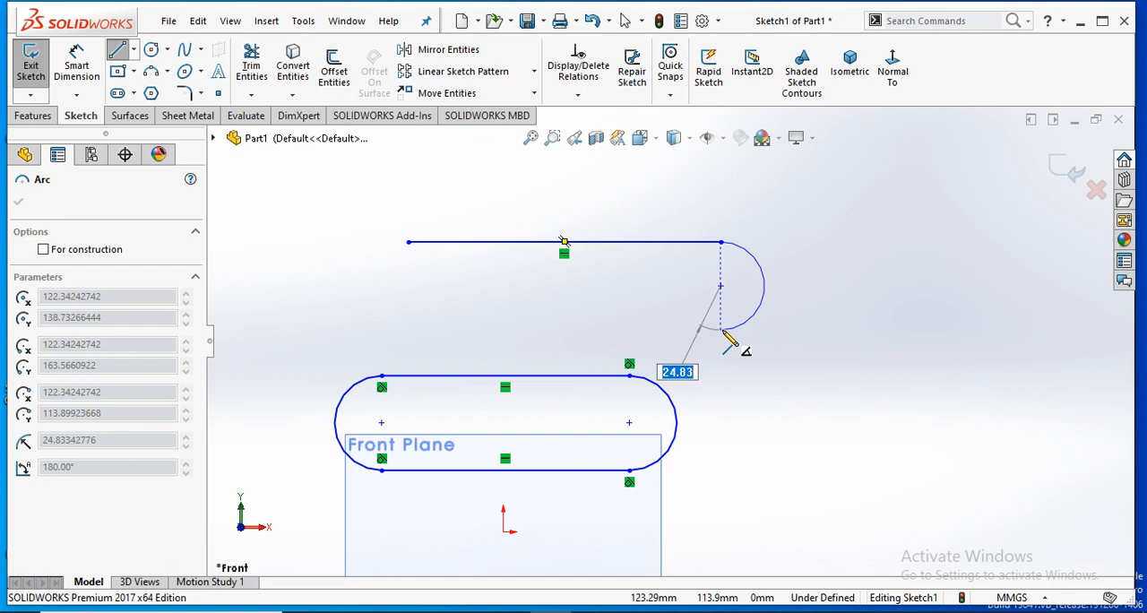
click(721, 331)
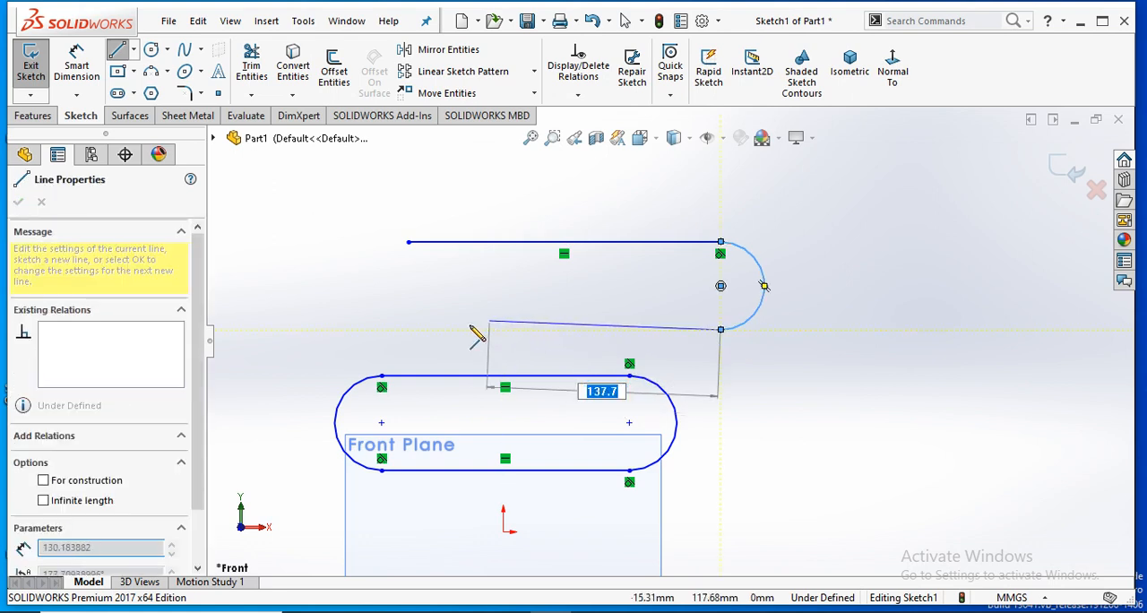
- Continue with a parallel horizontal line about 176 mm long and close the profile with a tangent arc of about 24.8 mm radius
click(409, 331)
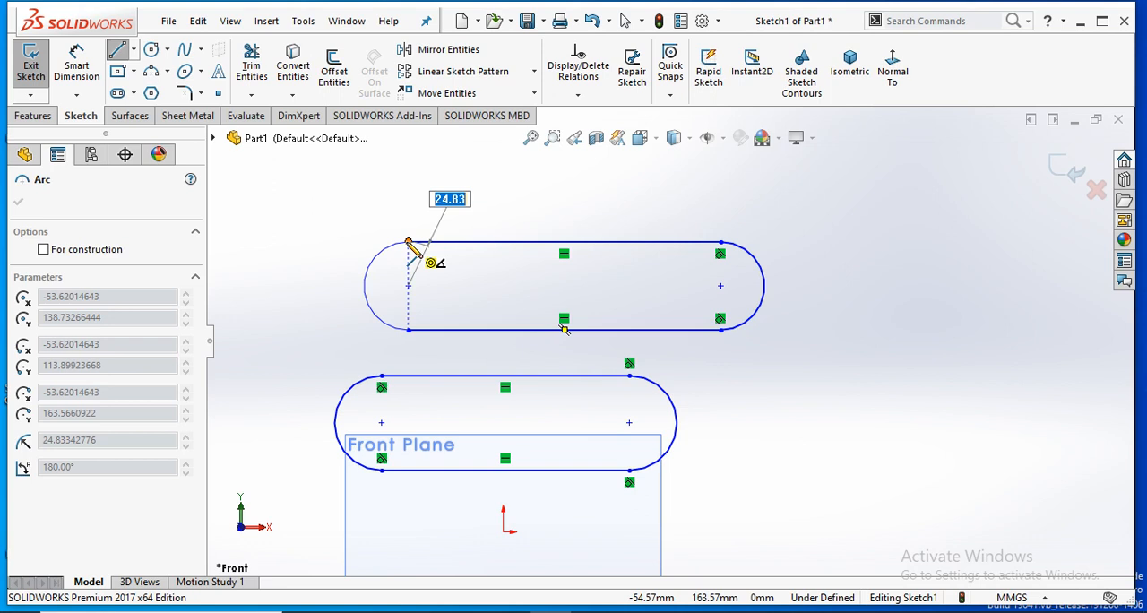
click(407, 242)
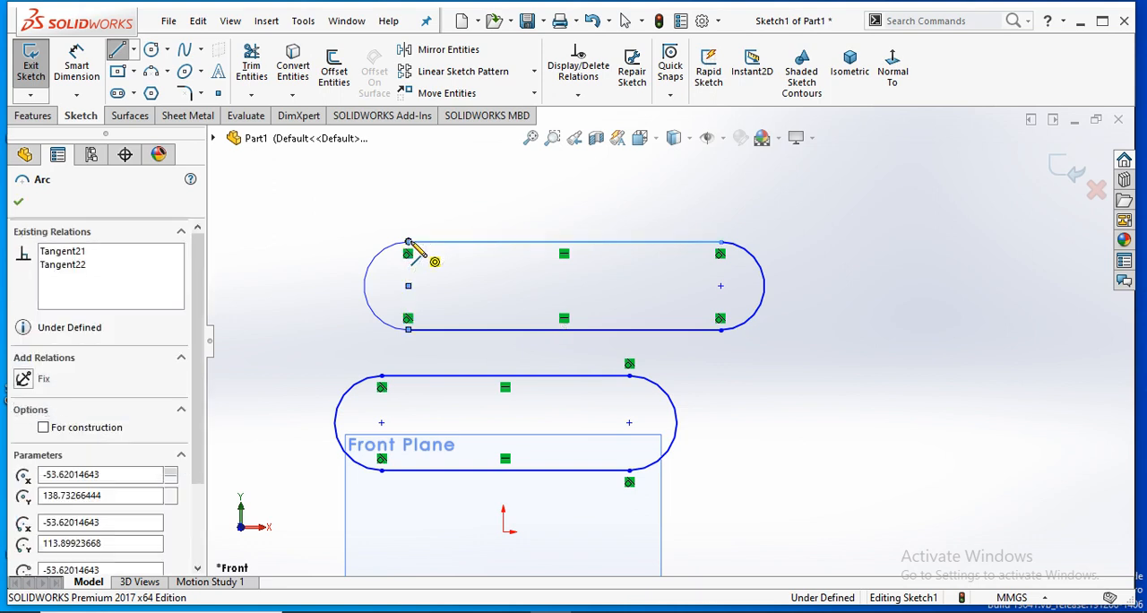
right_click(428, 220)
right_click(430, 222)
click(460, 253)
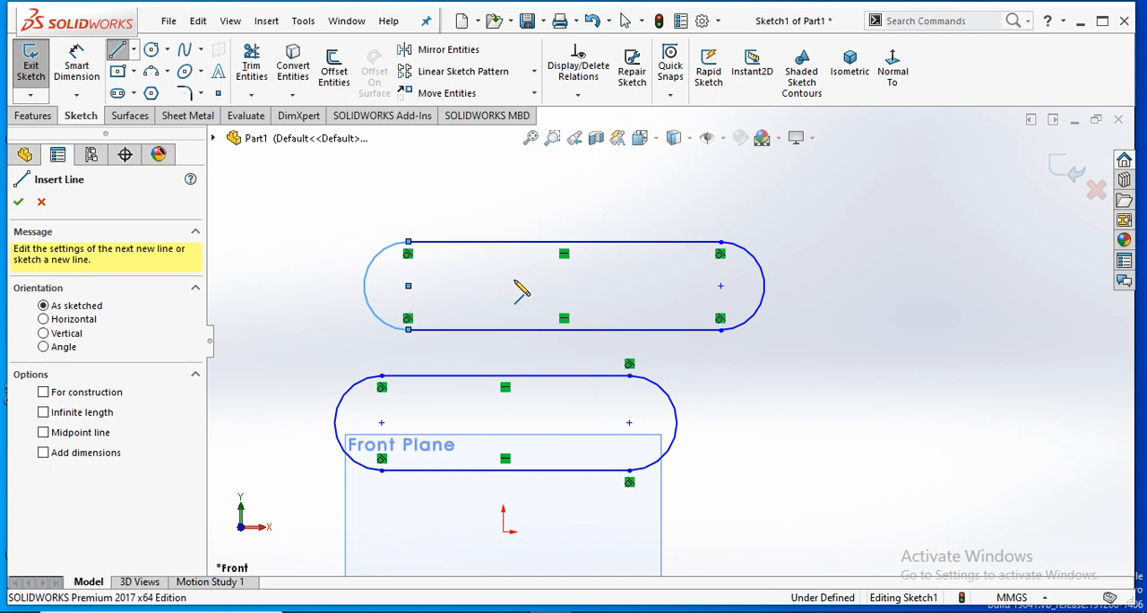
click(459, 252)
scroll(743, 351, up, 2)
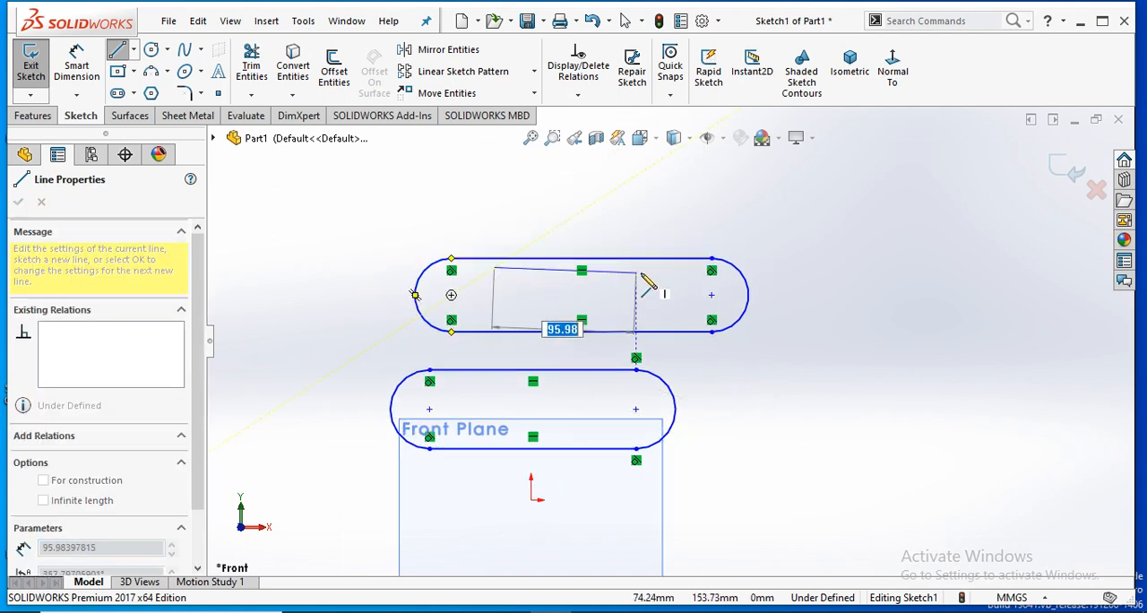
key(Escape)
- Delete both slot profiles, then undo the last deletion to bring back the lower one
drag(763, 226, 375, 346)
key(Delete)
drag(665, 335, 360, 449)
key(Delete)
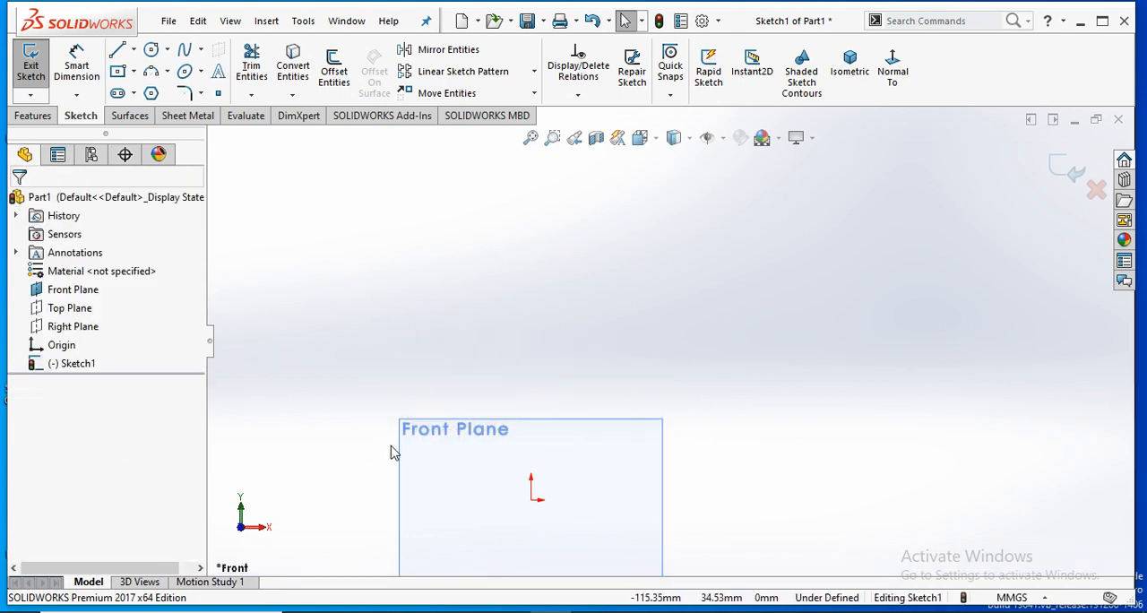
key(ctrl+z)
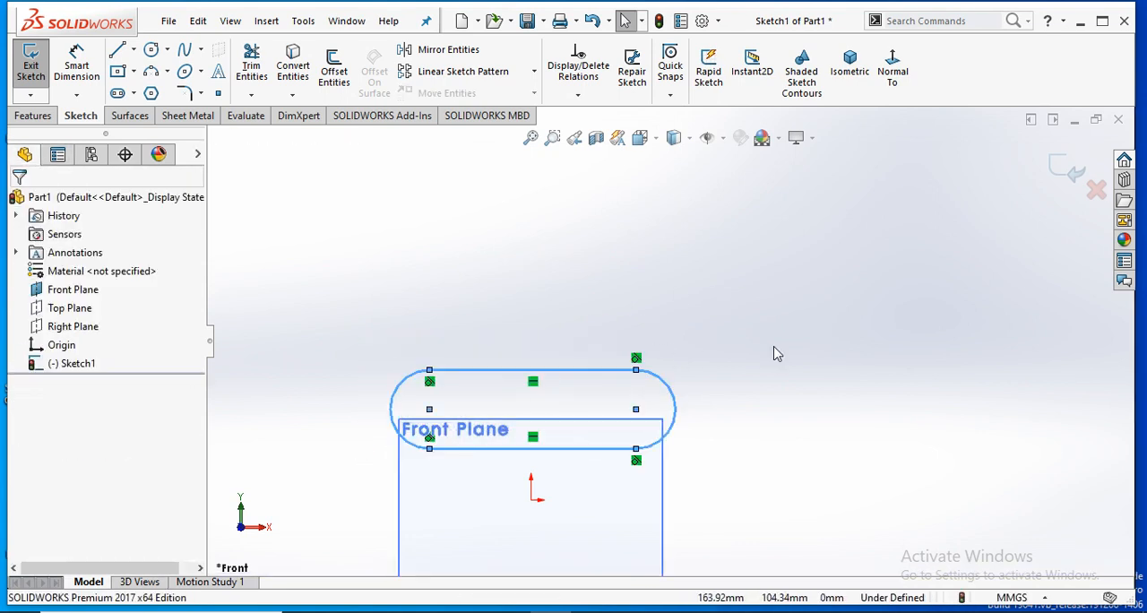
click(668, 253)
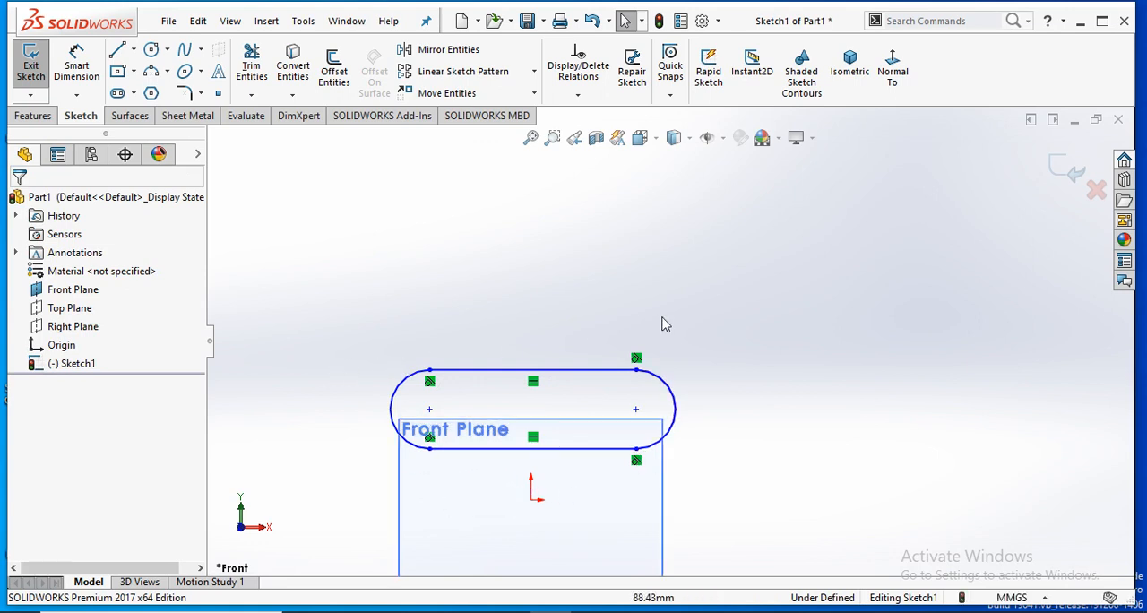
- Sketch a horizontal straight slot above the existing profile, about 139.5 mm between arc centres and about 51.6 mm wide
scroll(578, 331, up, 3)
scroll(596, 335, down, 1)
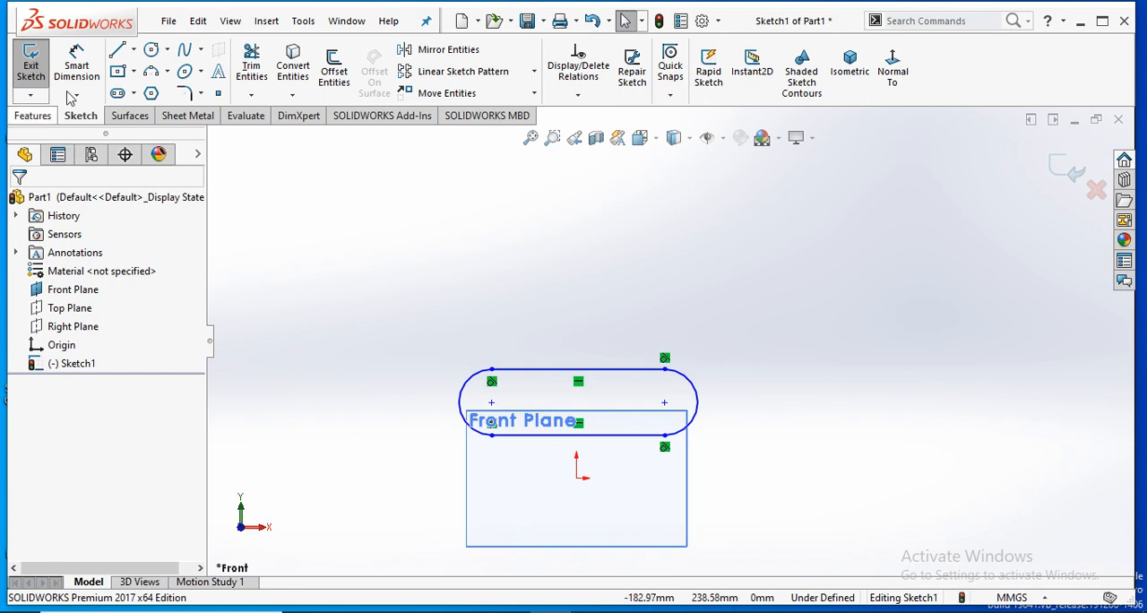
click(123, 94)
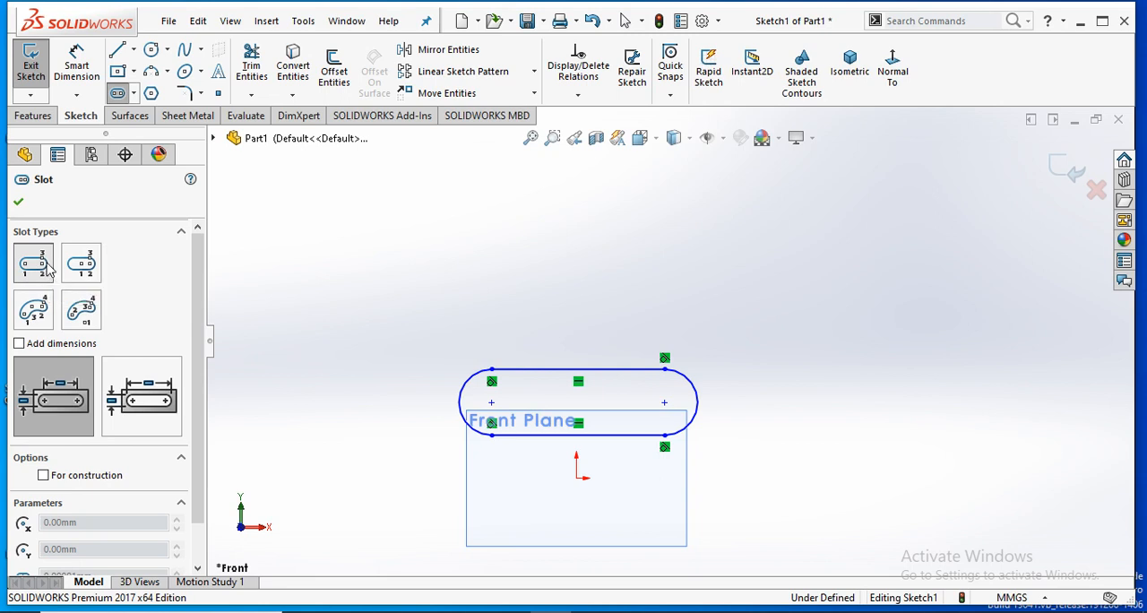
click(492, 255)
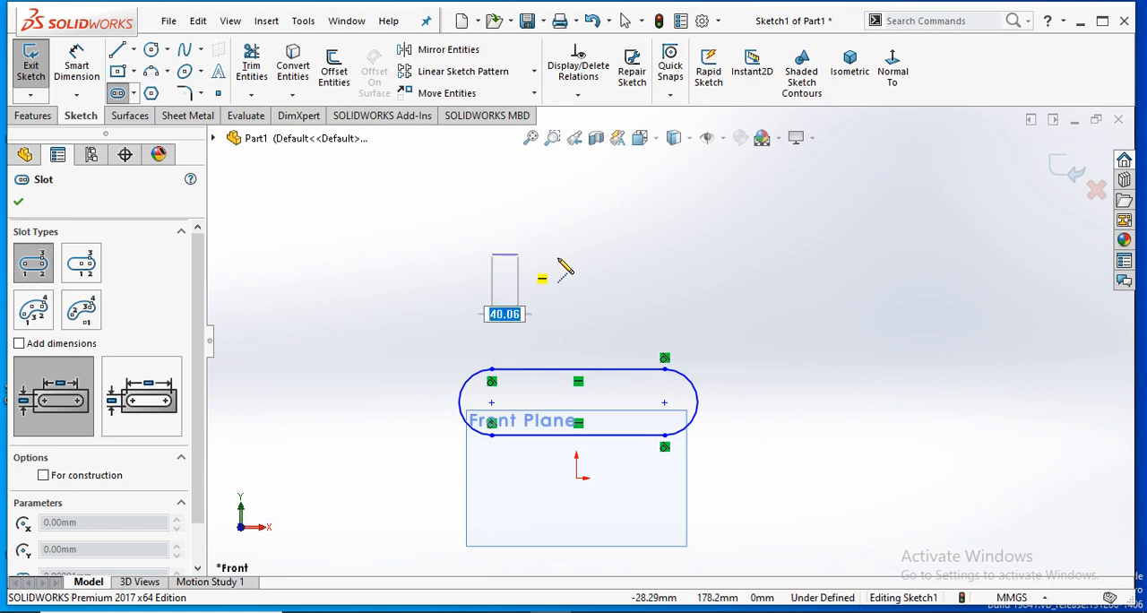
click(665, 254)
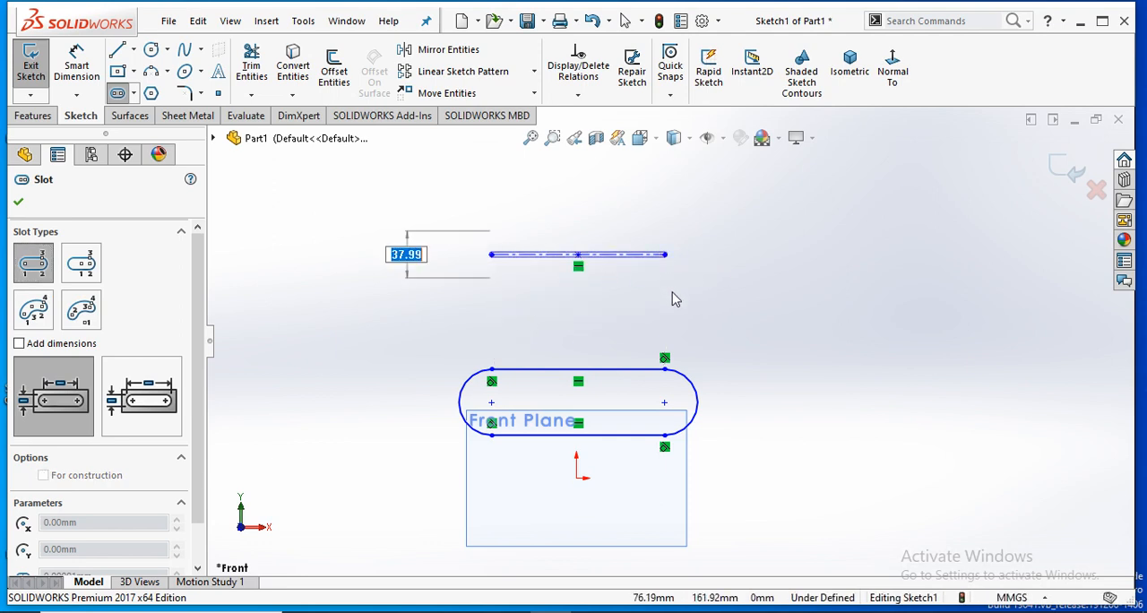
click(645, 288)
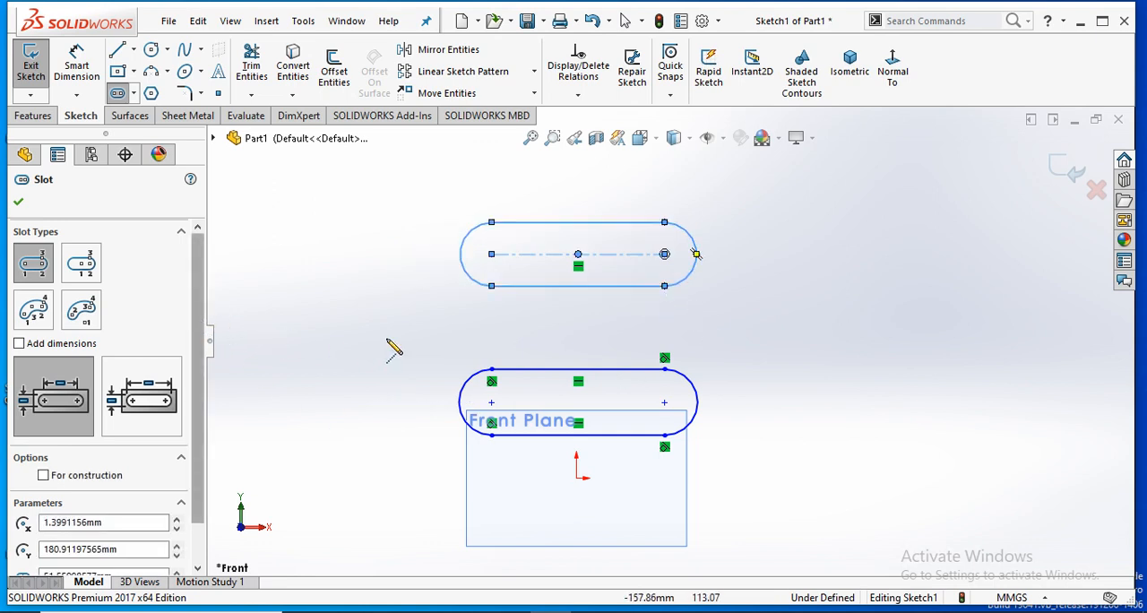
- Sketch a horizontal centerpoint straight slot beside the two profiles, about 108.5 mm from its centre to an arc centre and about 168 mm wide
scroll(368, 341, up, 2)
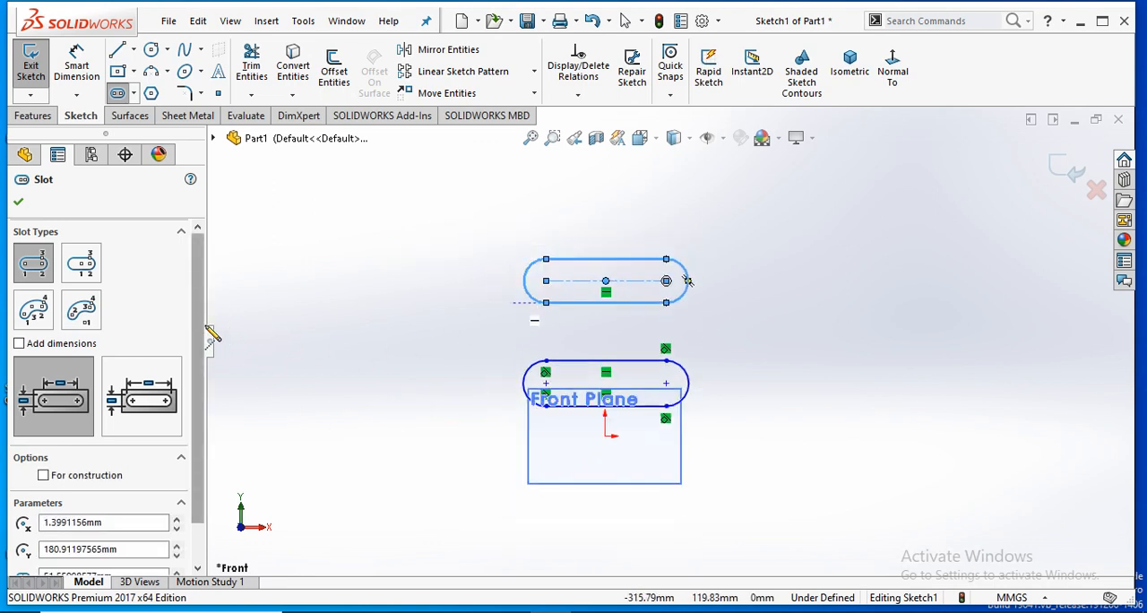
click(80, 274)
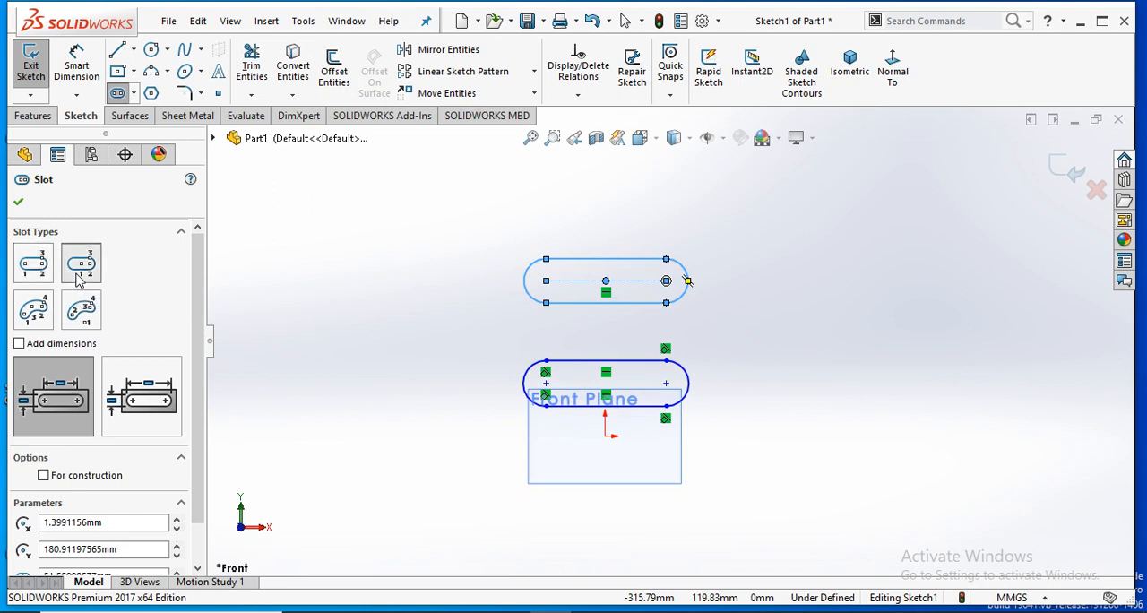
click(752, 334)
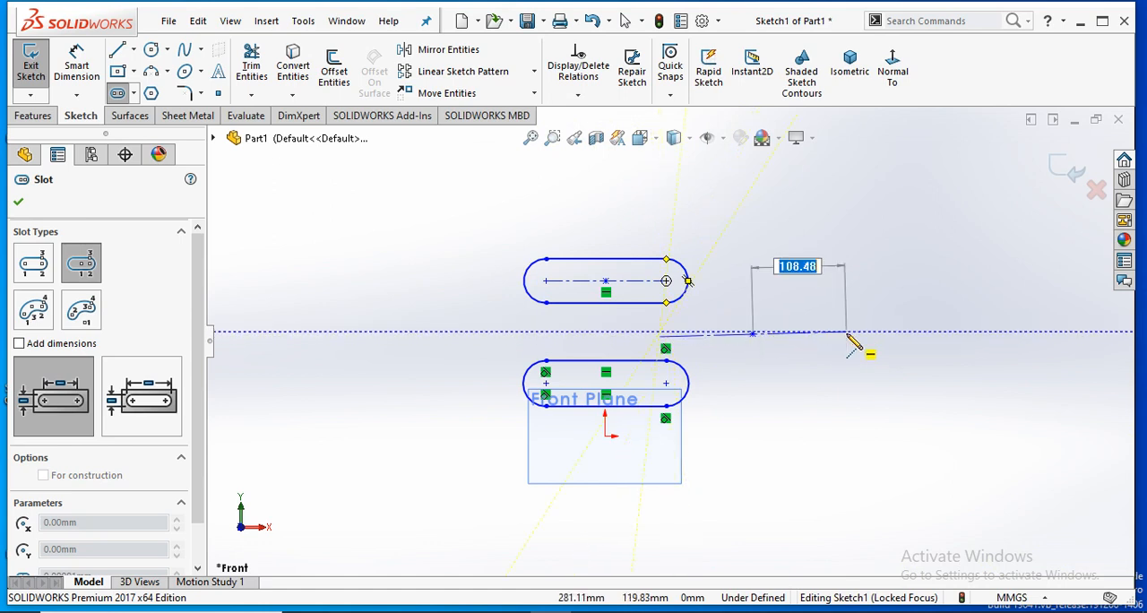
click(846, 334)
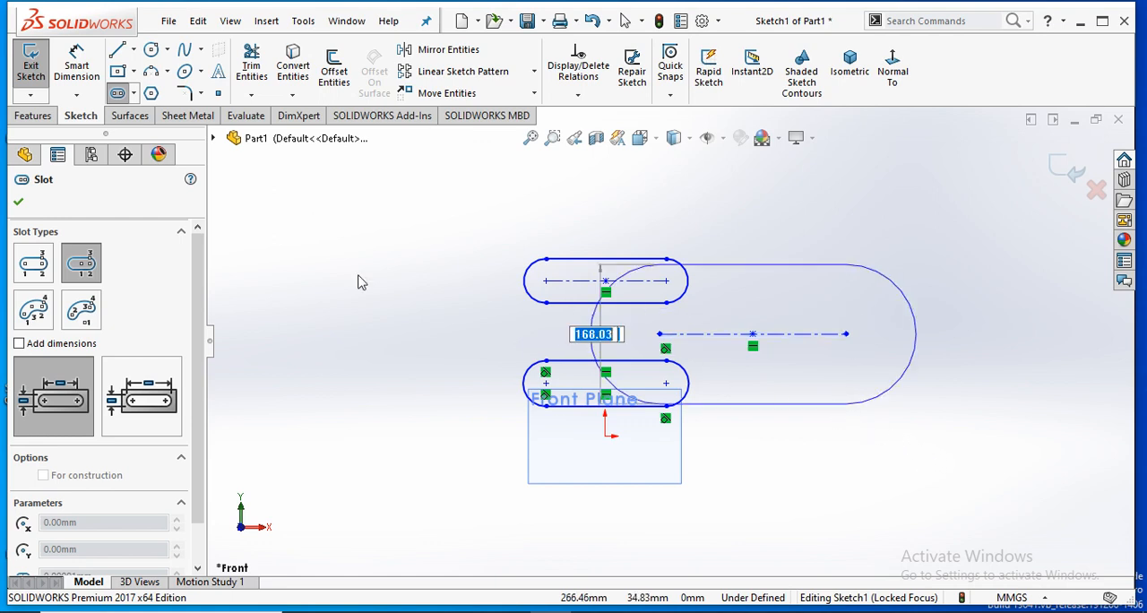
click(824, 436)
key(Escape)
- Delete all slot profiles and the leftover horizontal line from the sketch
mouse_move(948, 208)
mouse_down()
mouse_move(776, 303)
mouse_move(495, 409)
mouse_up()
key(Delete)
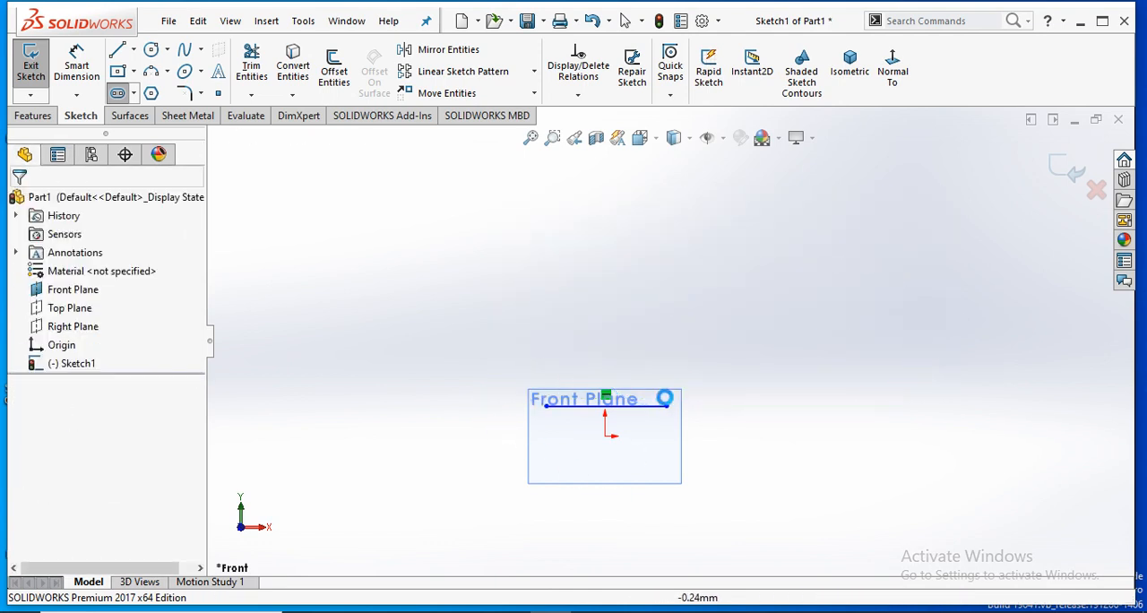
drag(728, 344, 460, 470)
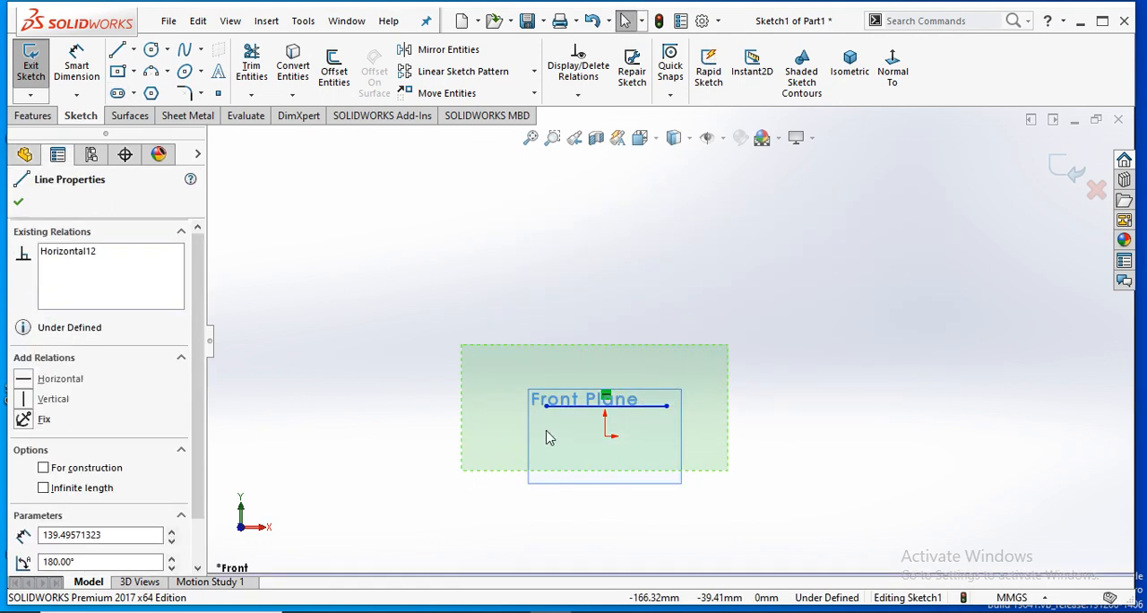
key(Delete)
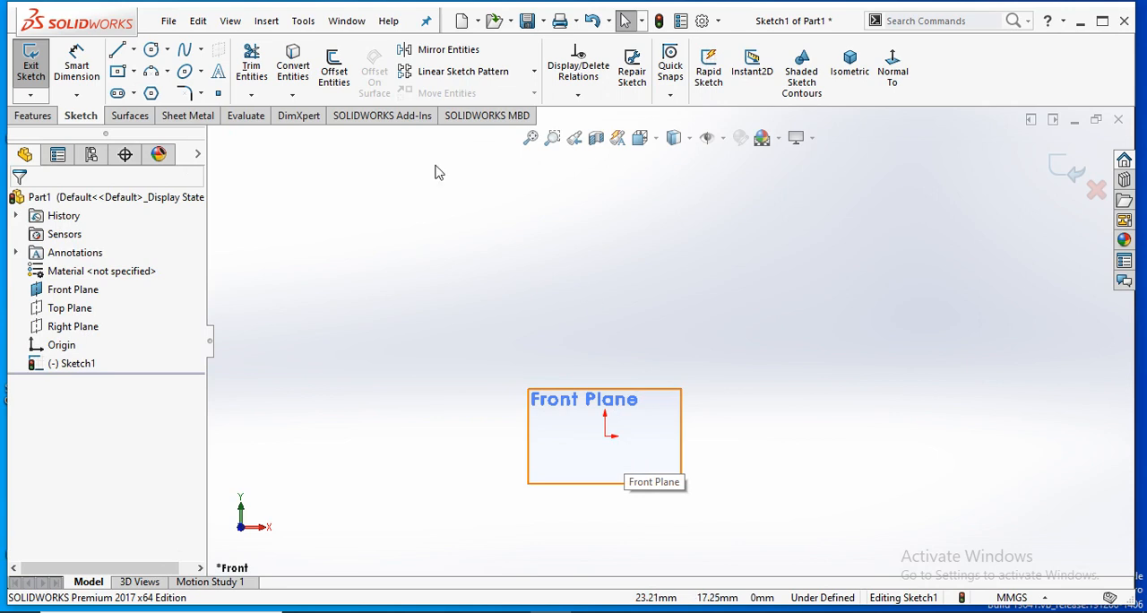
- Sketch an upward-curving 3 Point Arc Slot above the Front Plane outline, with a radius of about 228 mm and a width of about 66.8 mm
click(117, 93)
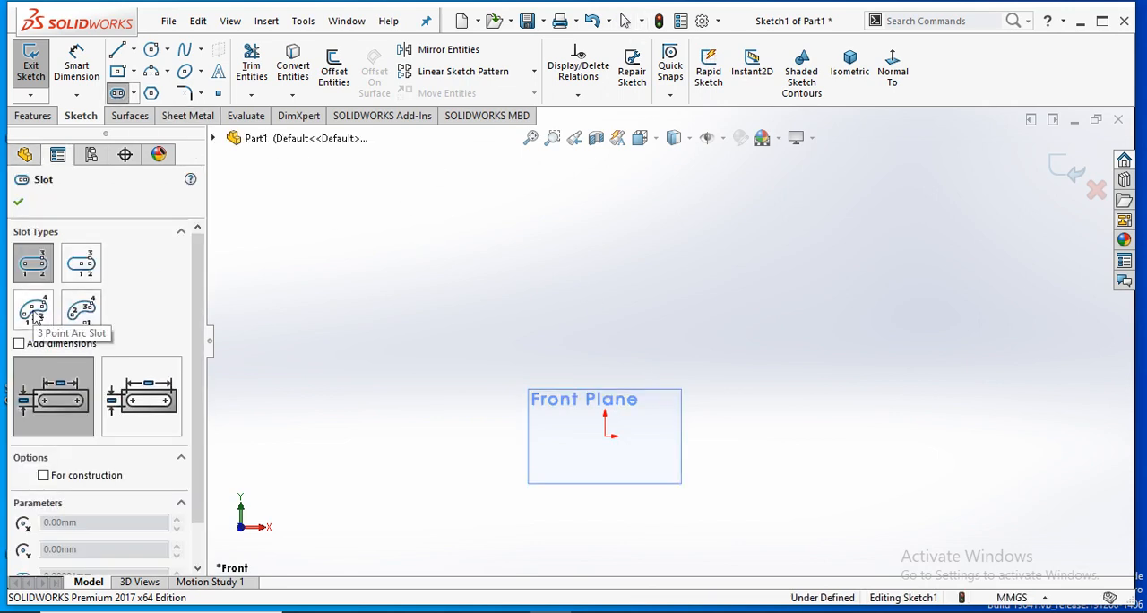
click(33, 311)
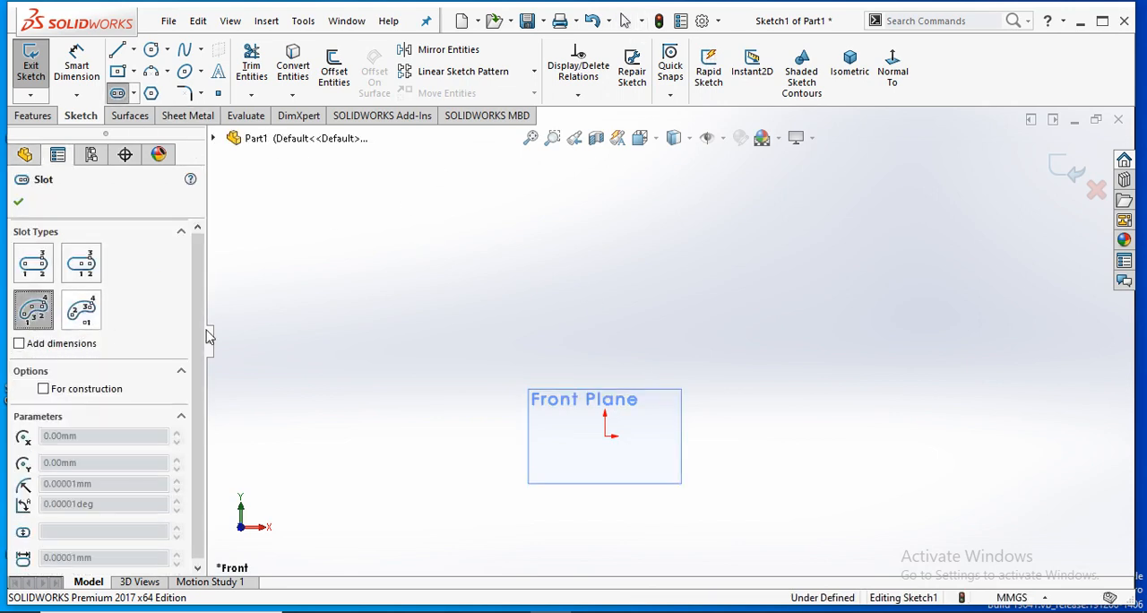
click(405, 271)
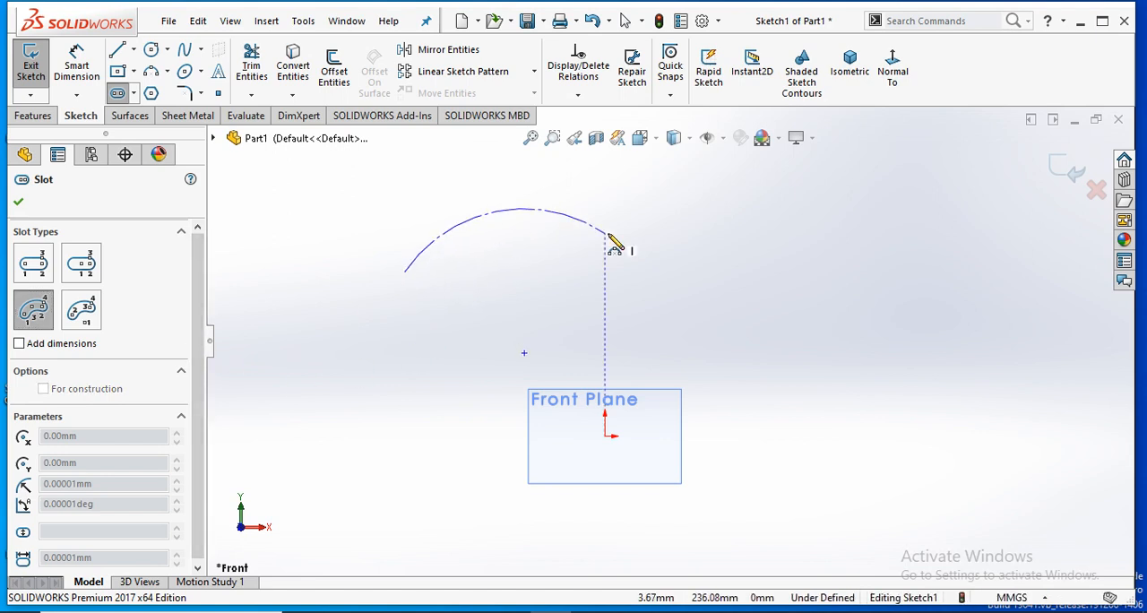
click(605, 234)
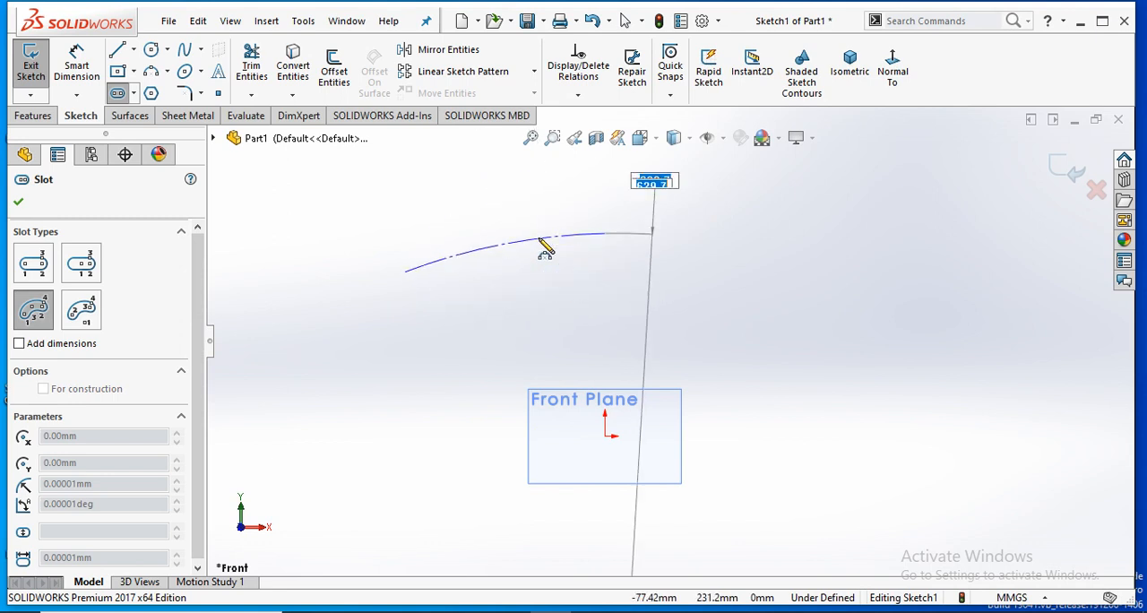
click(501, 237)
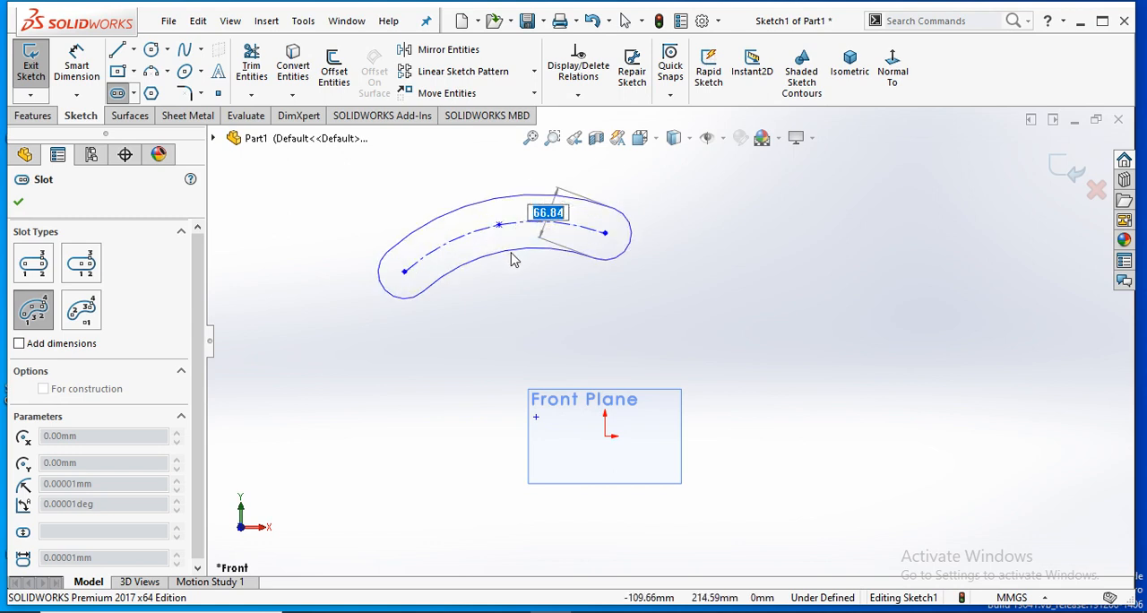
click(514, 259)
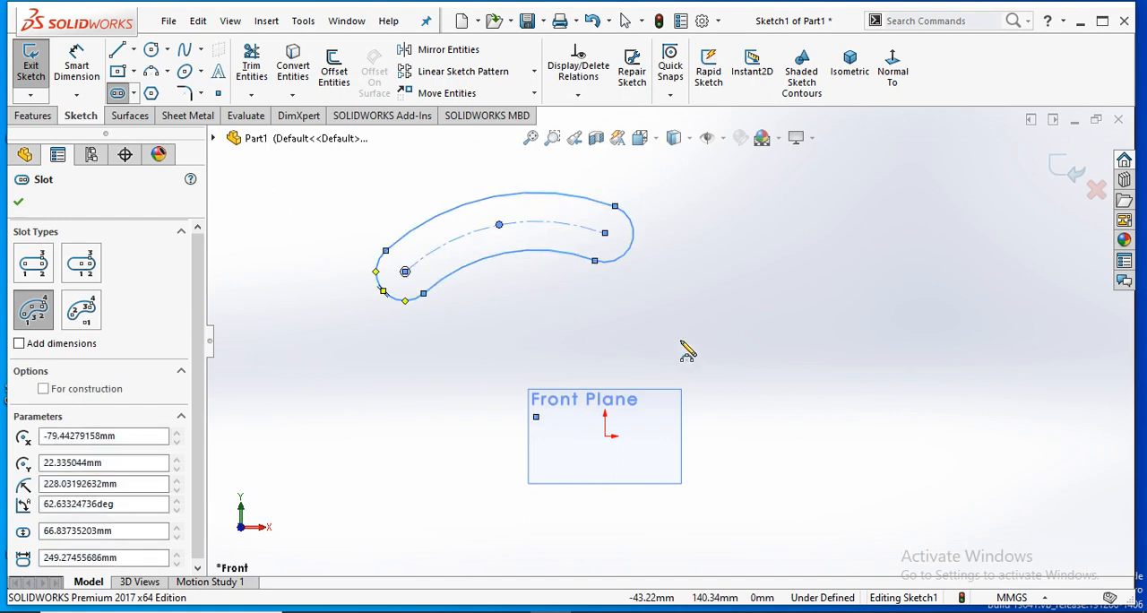
click(18, 202)
key(Escape)
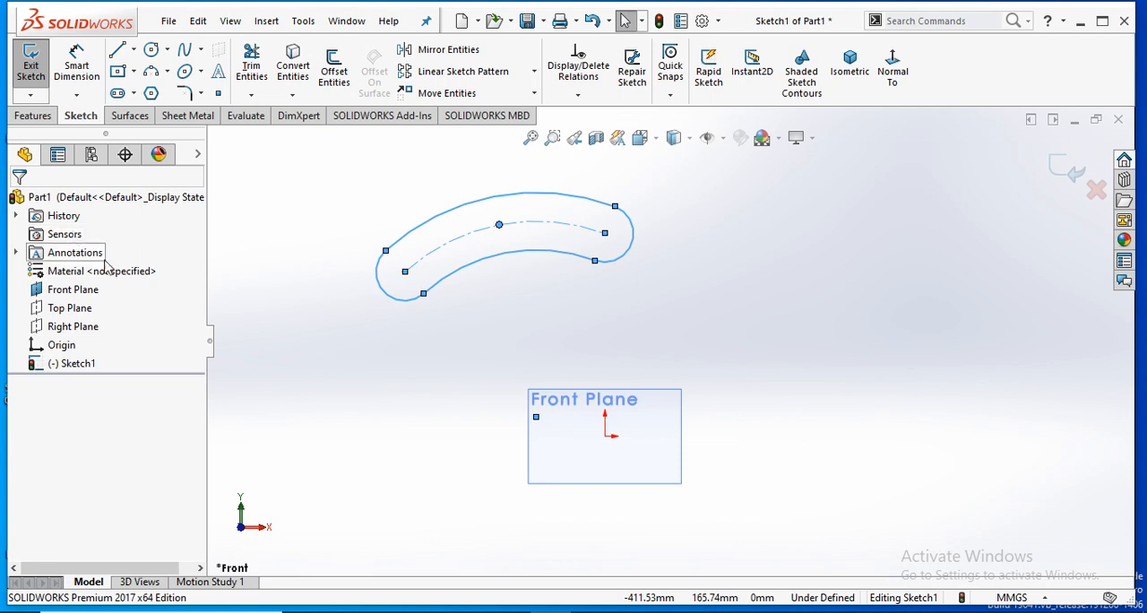
double_click(445, 296)
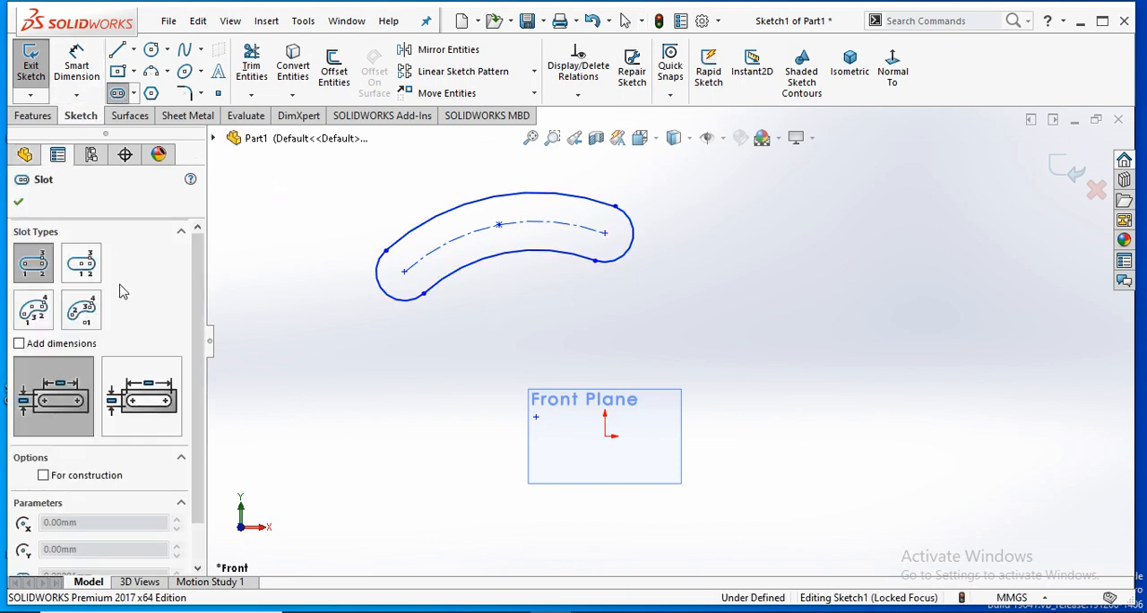
- Sketch an upward-curving Centerpoint Arc Slot beside the existing slot, with a radius of about 109 mm, an angle of about 94.4° and a width of about 78.6 mm
click(86, 327)
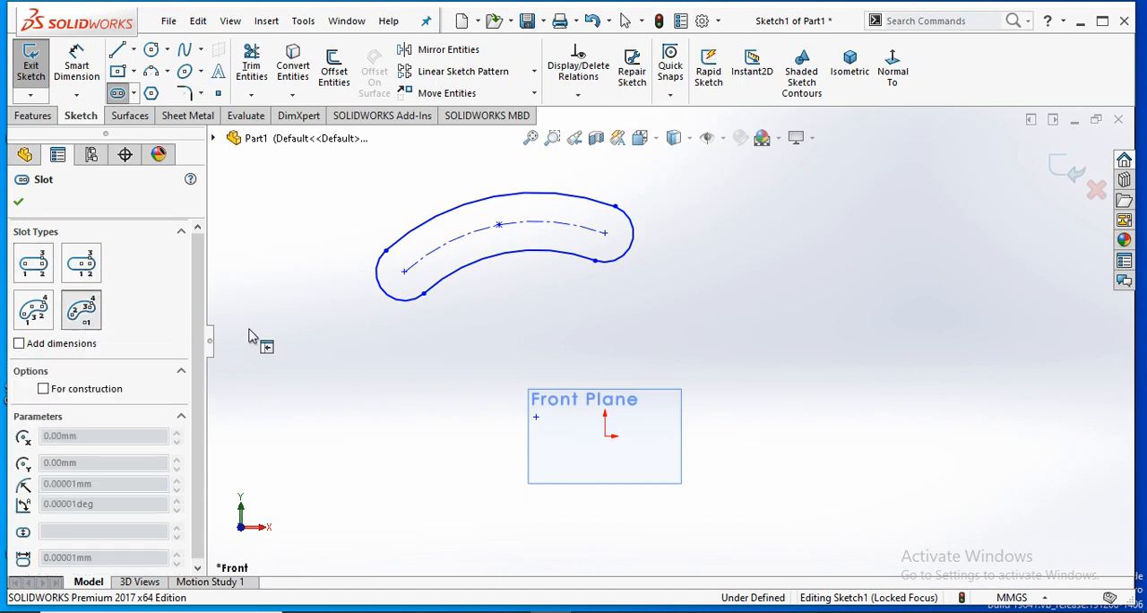
click(762, 340)
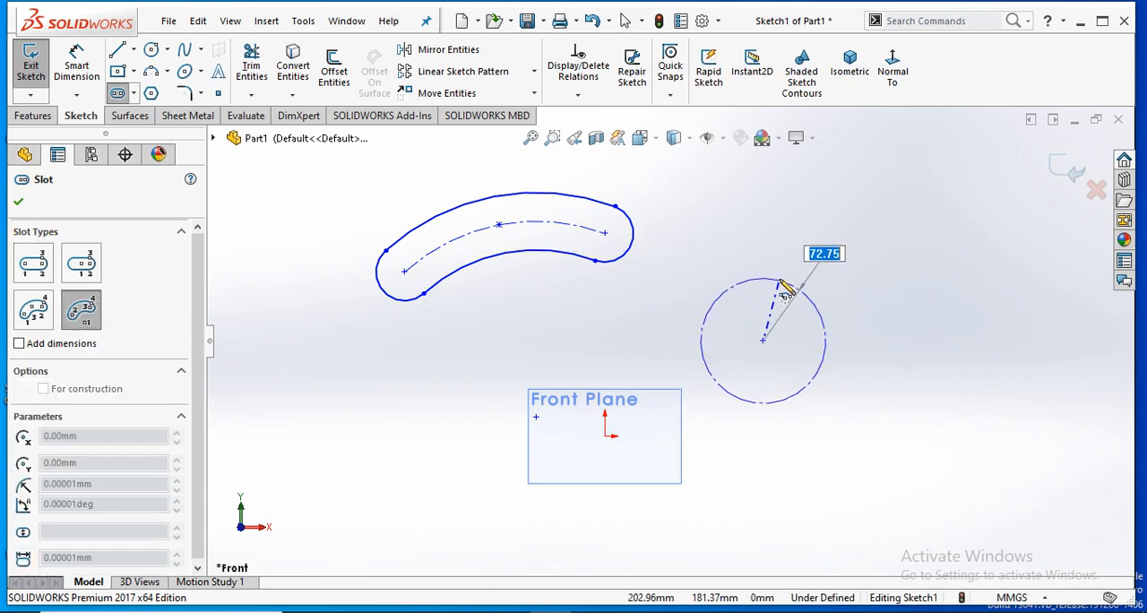
click(833, 282)
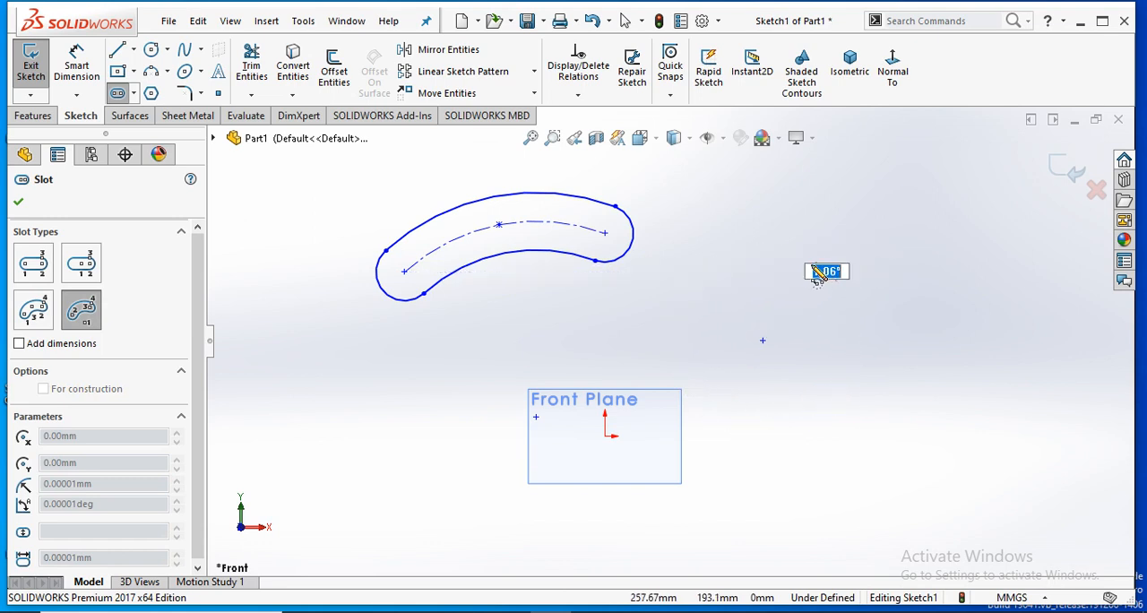
click(690, 283)
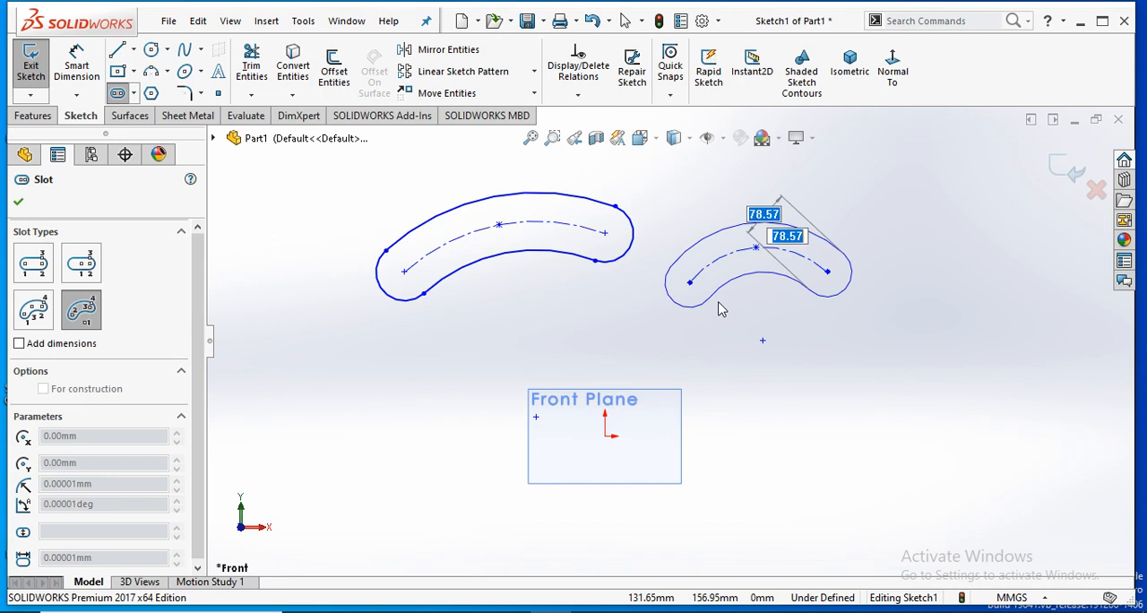
click(688, 347)
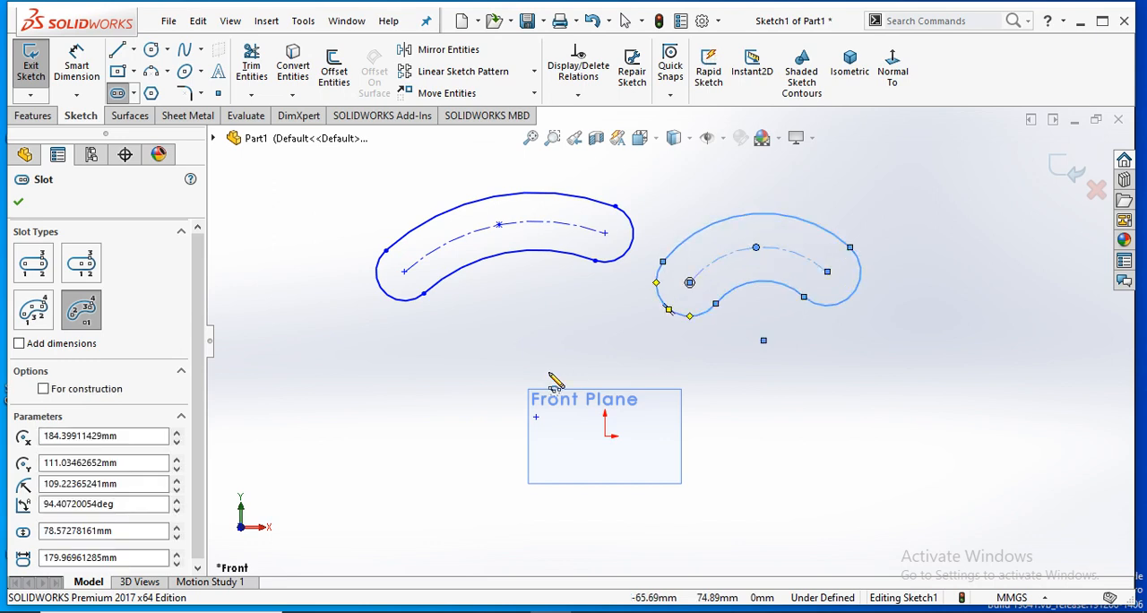
click(18, 202)
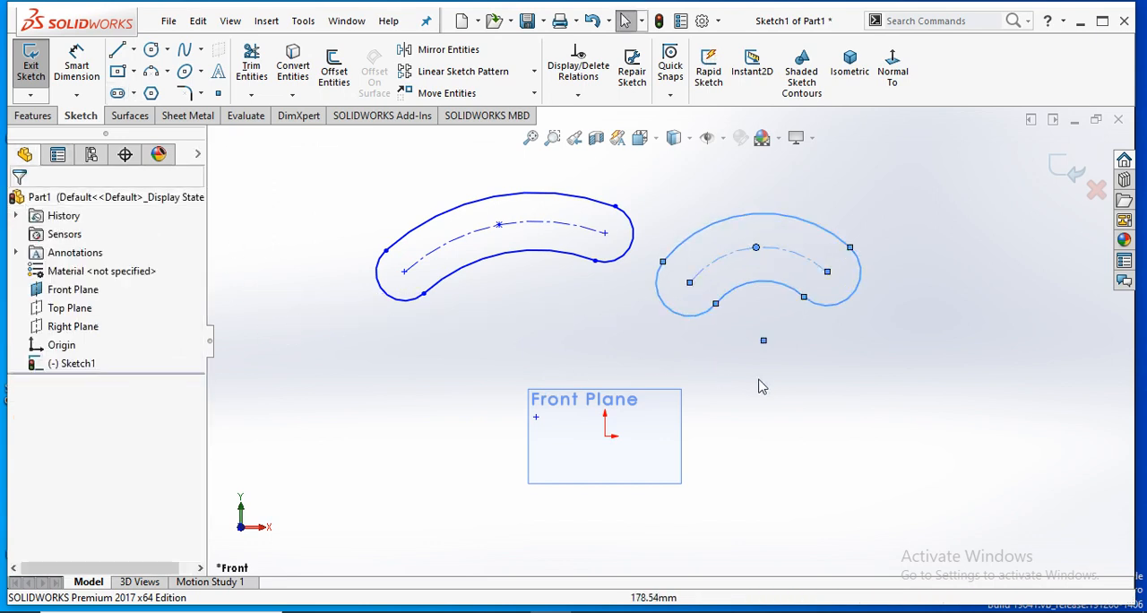
- Delete both arc slots from the sketch
drag(847, 175, 525, 376)
key(Delete)
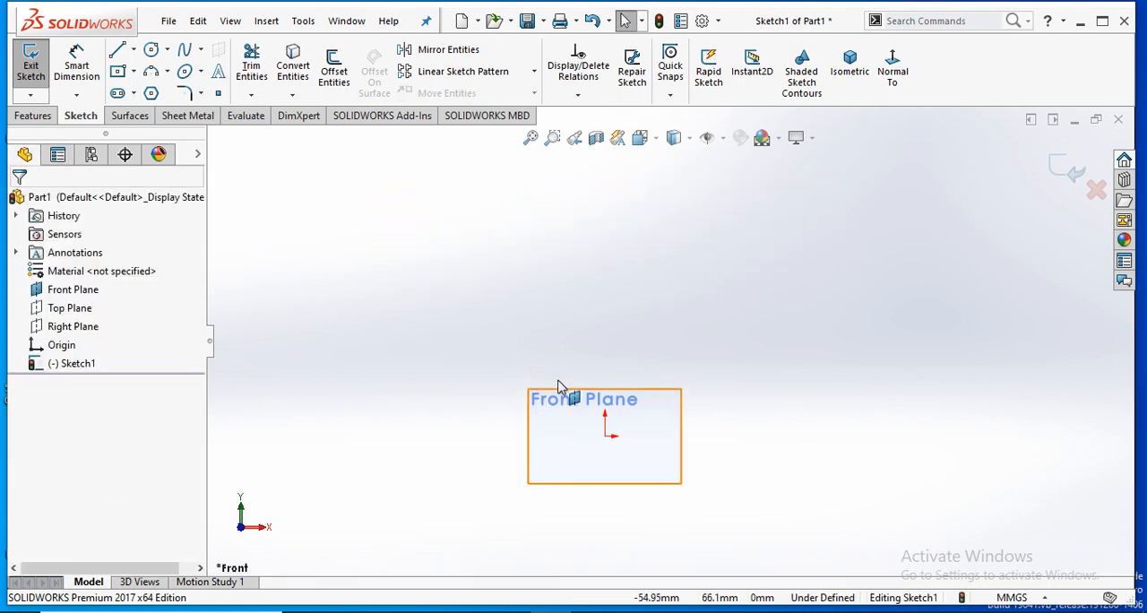
click(118, 93)
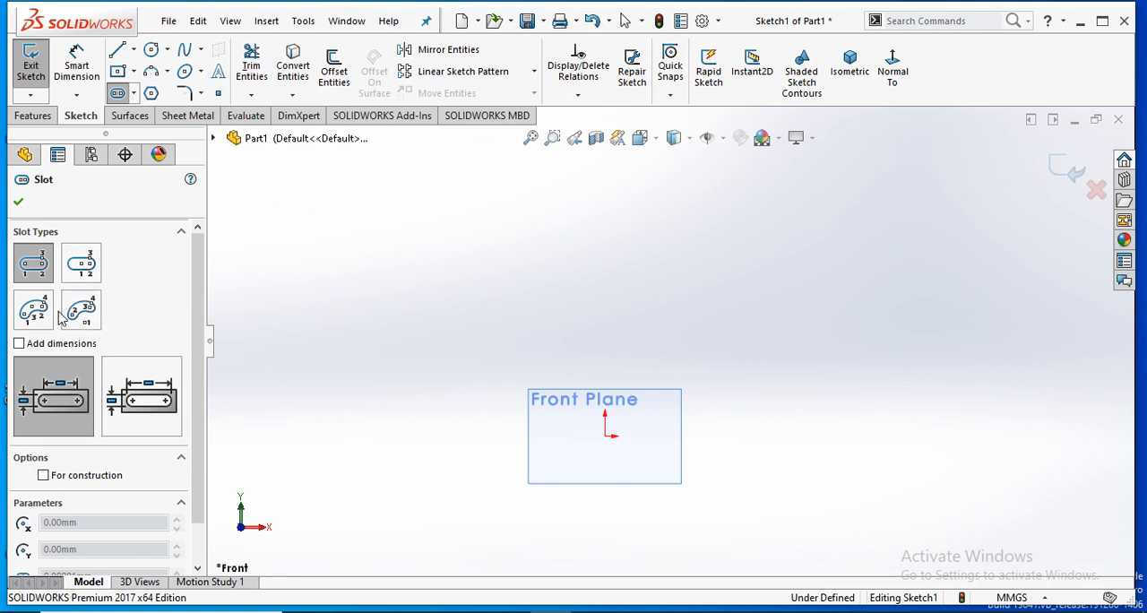
scroll(695, 547, up, 2)
scroll(696, 543, down, 1)
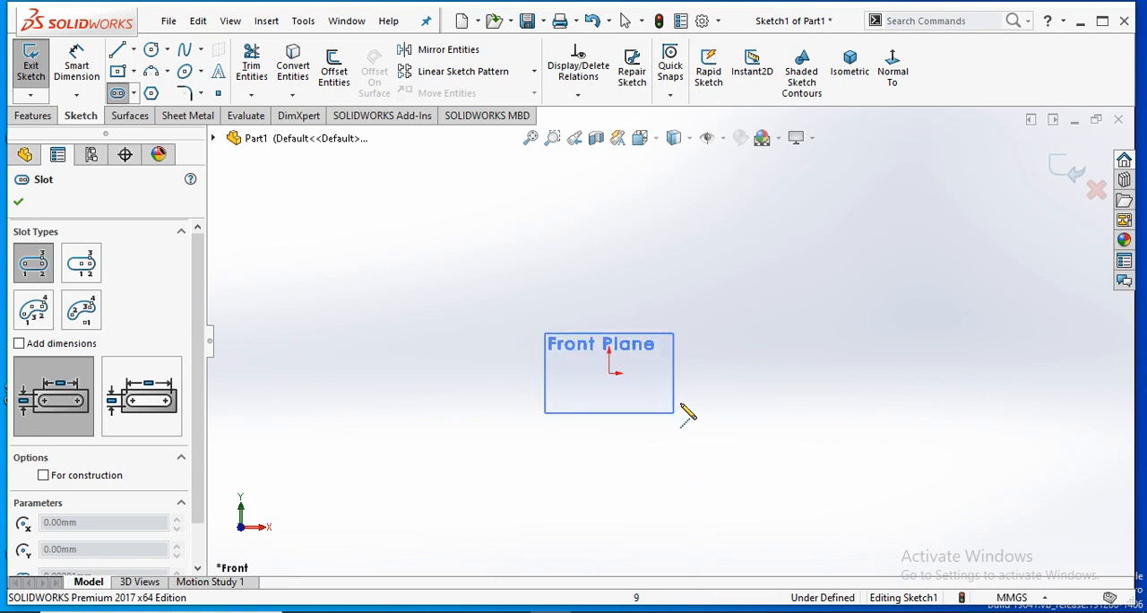
- Start the Polygon tool and set the number of sides to 3
click(158, 94)
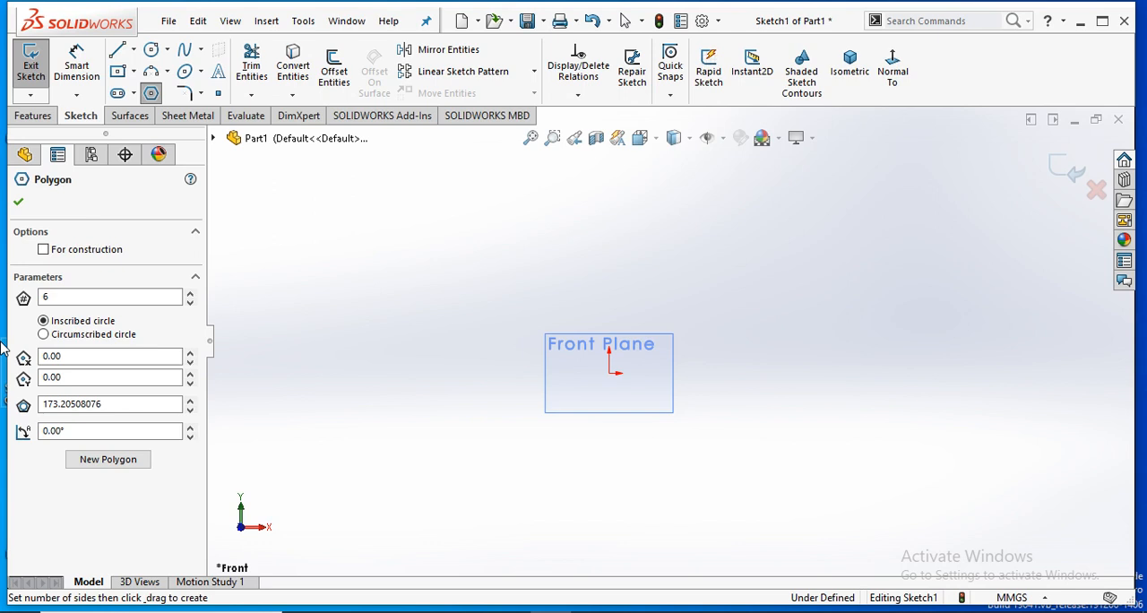
click(93, 296)
key(BackSpace)
text(3)
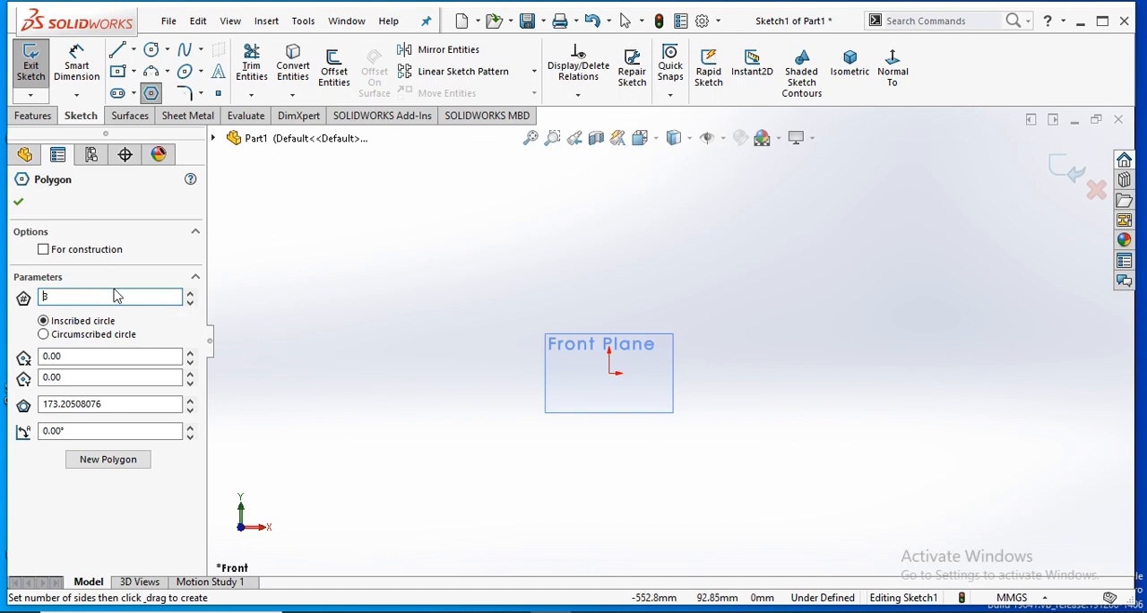
- Try other side counts for the polygon, including 26, 38 and the value 40
key(BackSpace)
text(2)
text(6)
key(BackSpace)
key(BackSpace)
text(40)
key(BackSpace)
key(BackSpace)
text(38)
key(BackSpace)
key(BackSpace)
text(40)
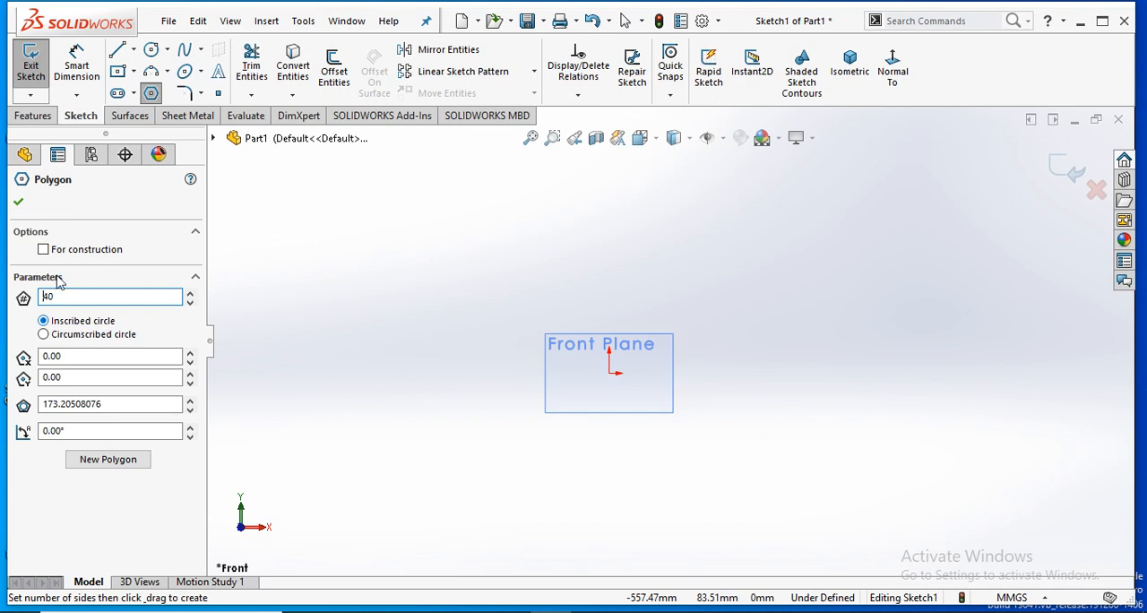
- Sketch a 5-sided polygon above the Front Plane outline, with an inscribed circle about 122 mm in diameter
click(83, 296)
key(BackSpace)
key(BackSpace)
text(5)
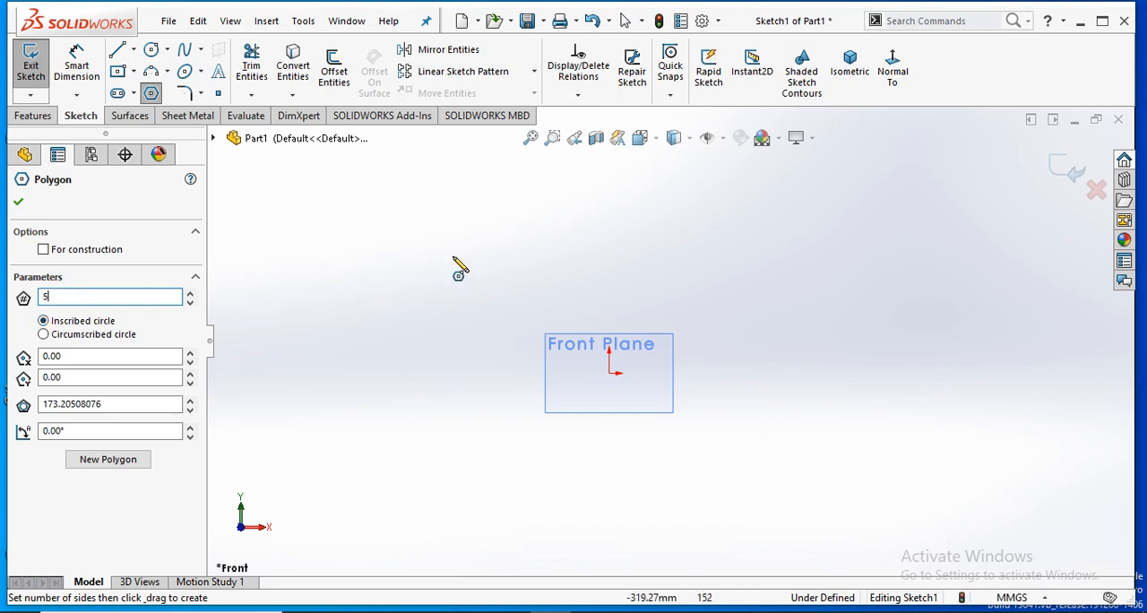
click(562, 272)
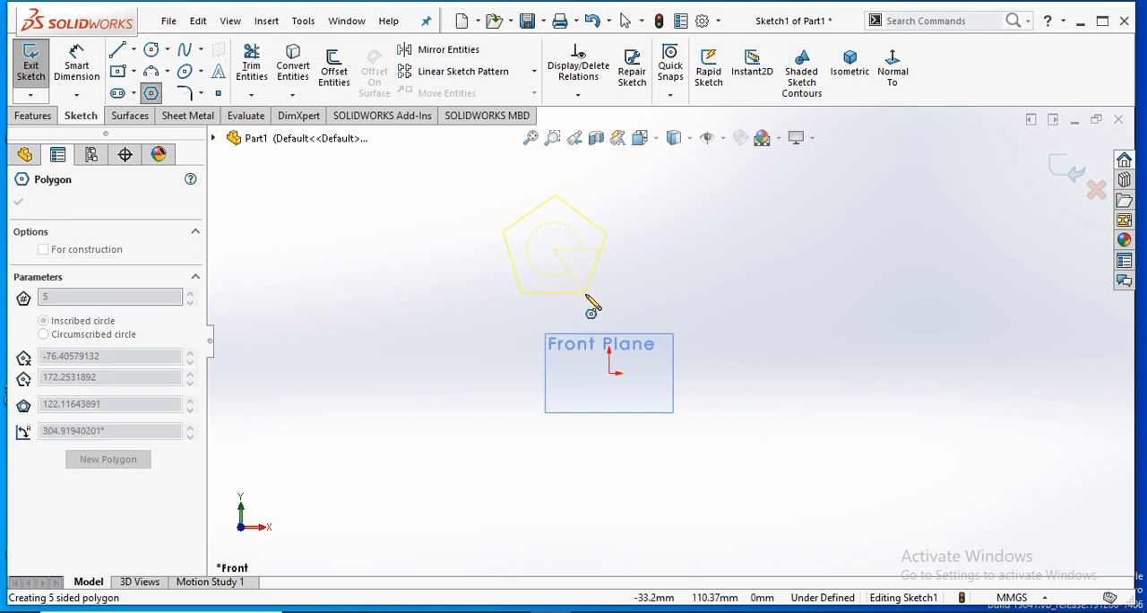
click(588, 296)
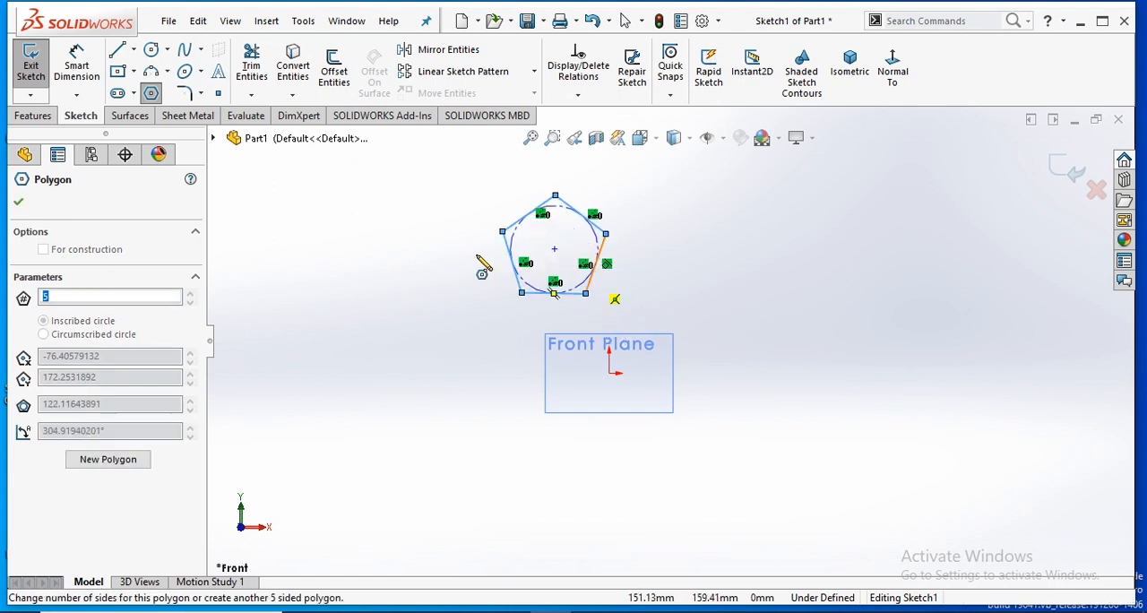
right_click(504, 257)
click(506, 265)
- Move the pentagon by its centre point to about X 25 mm, Y 124 mm, just above the Front Plane outline
scroll(550, 224, up, 3)
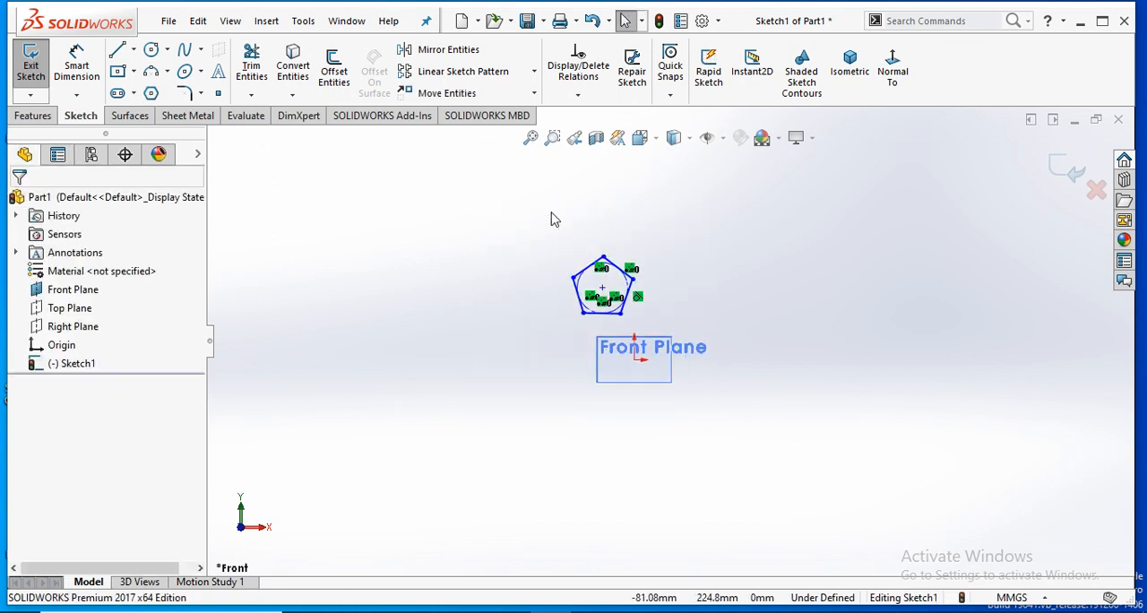
scroll(553, 221, down, 1)
drag(620, 312, 673, 338)
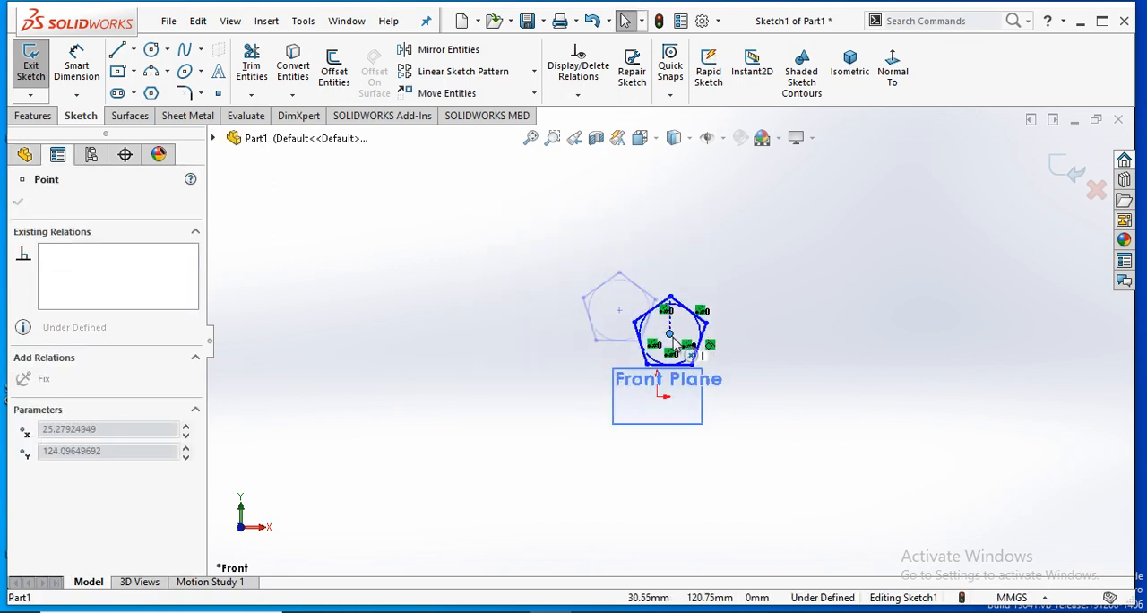
click(722, 430)
- Delete the pentagon and all its remaining sketch geometry
scroll(717, 335, down, 2)
scroll(716, 349, down, 3)
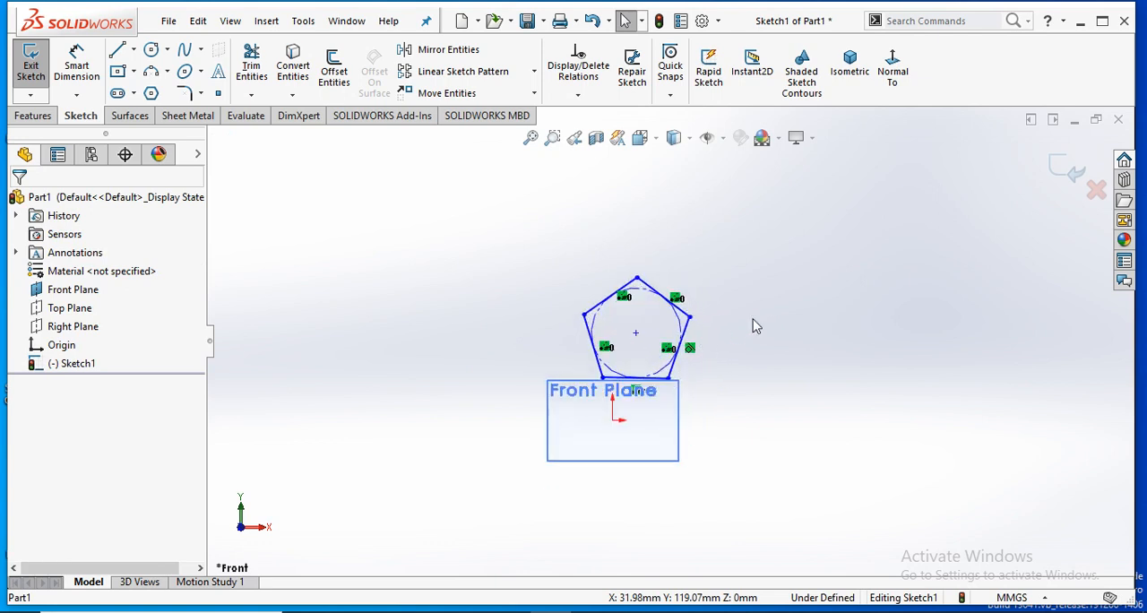
drag(697, 272, 500, 394)
key(Delete)
drag(678, 377, 482, 425)
key(Delete)
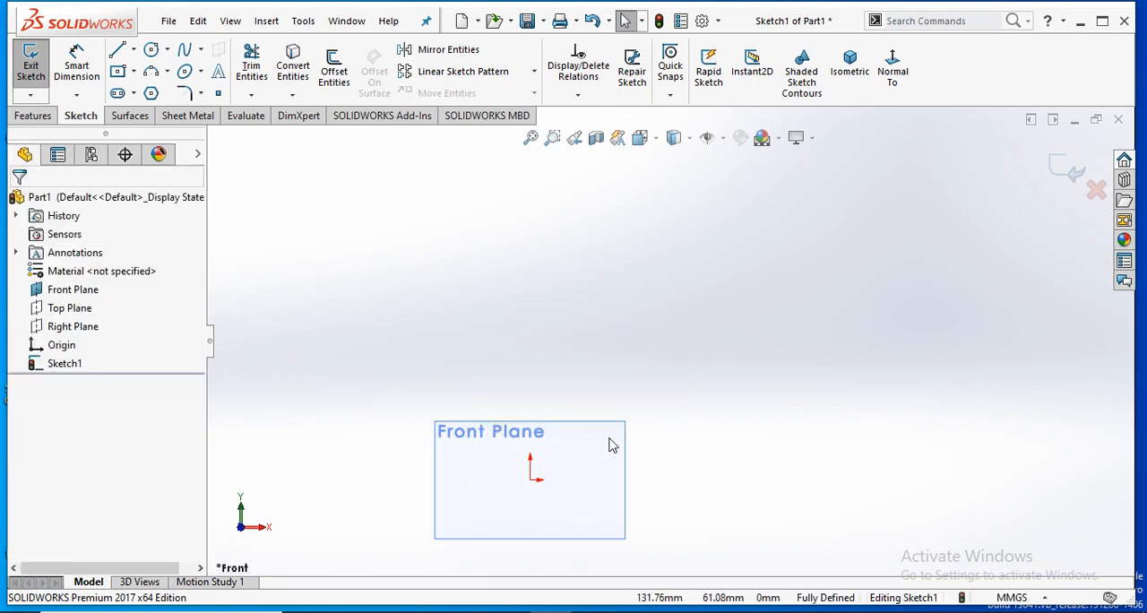
- Sketch a new 5-sided polygon above the Front Plane outline, with an inscribed circle about 94.3 mm in diameter
scroll(552, 479, down, 1)
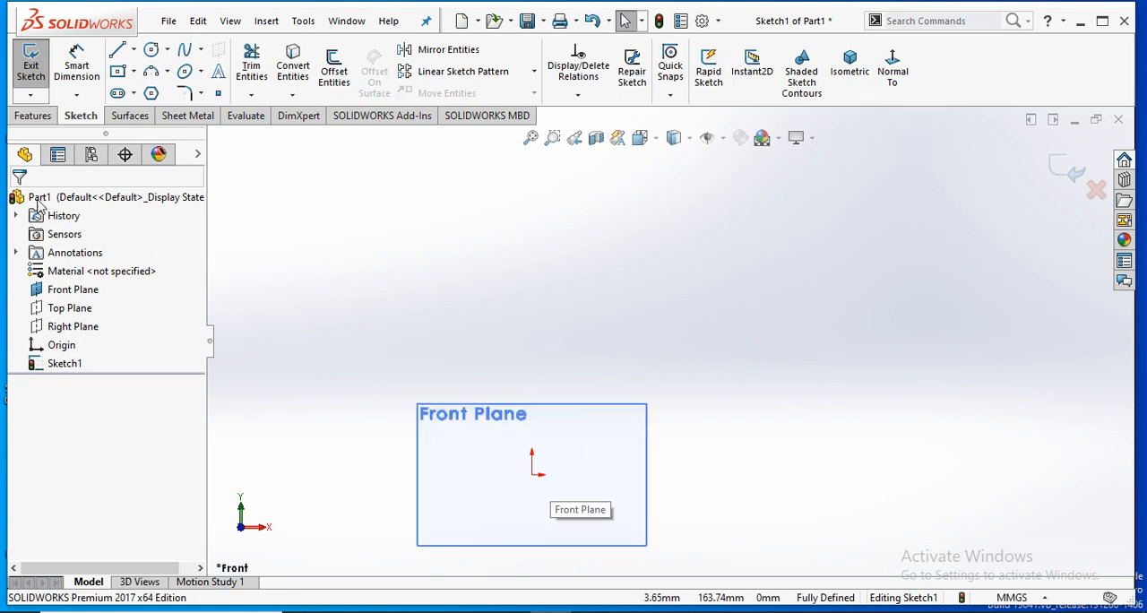
click(151, 93)
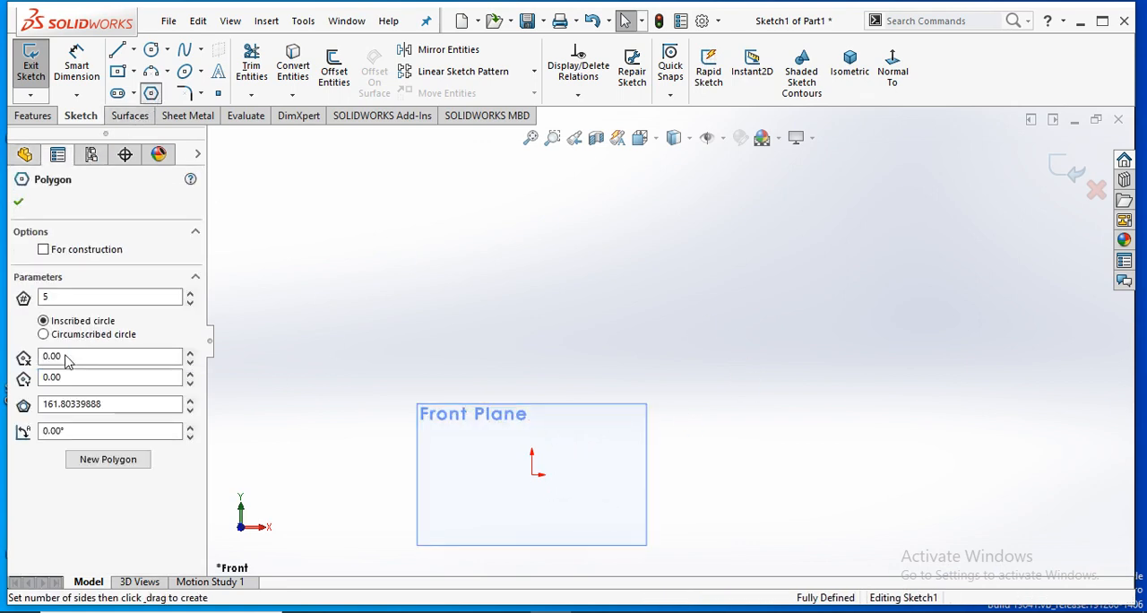
double_click(74, 297)
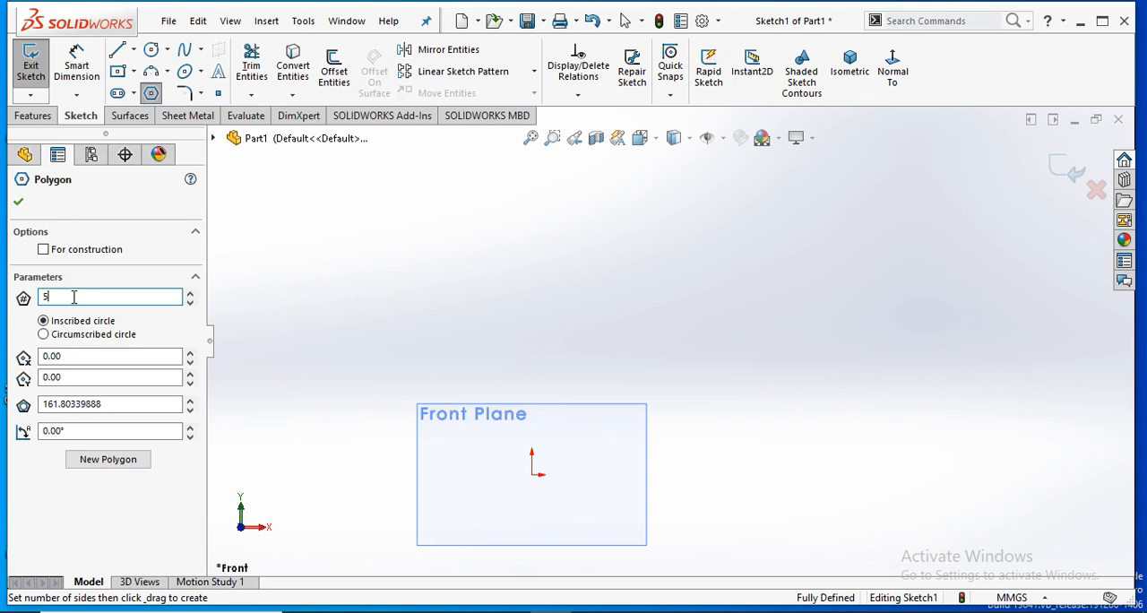
click(578, 324)
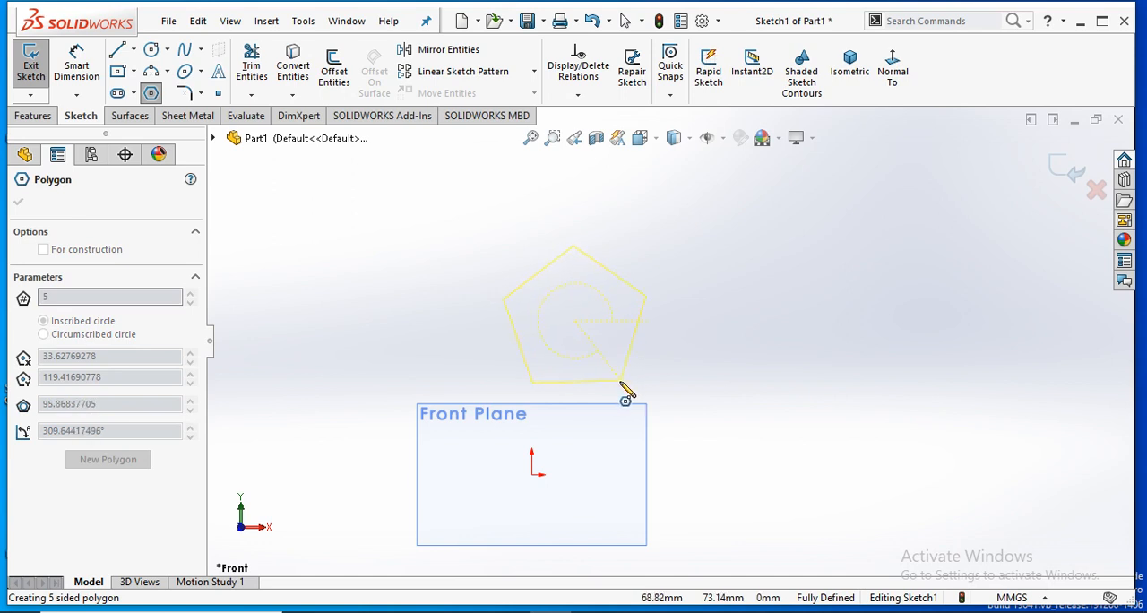
click(619, 381)
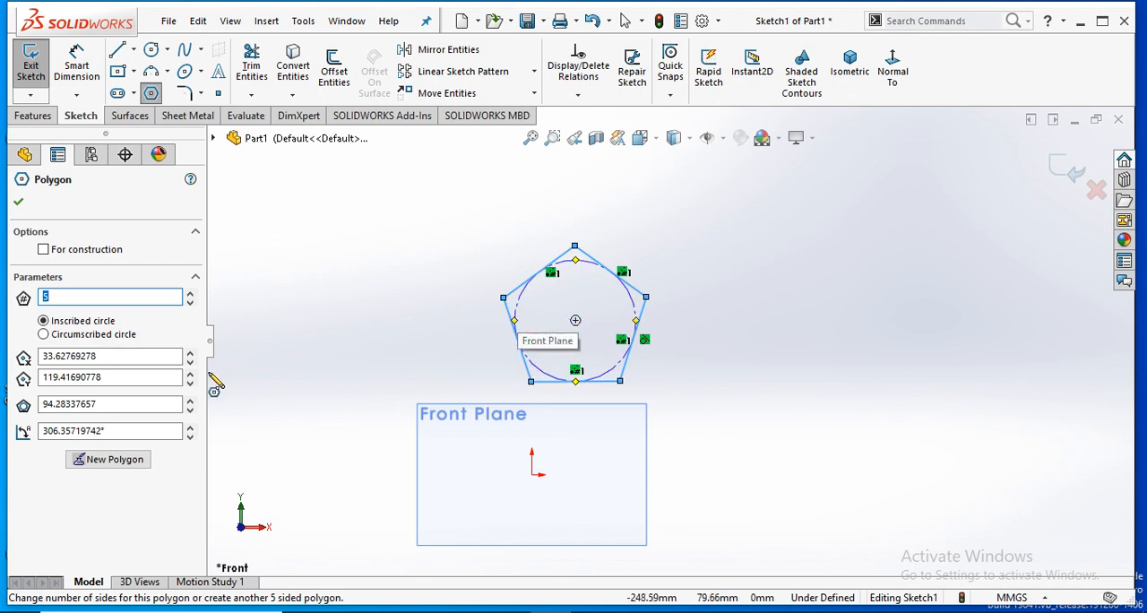
- Change the pentagon's construction circle to a circumscribed circle and finish the polygon
click(44, 335)
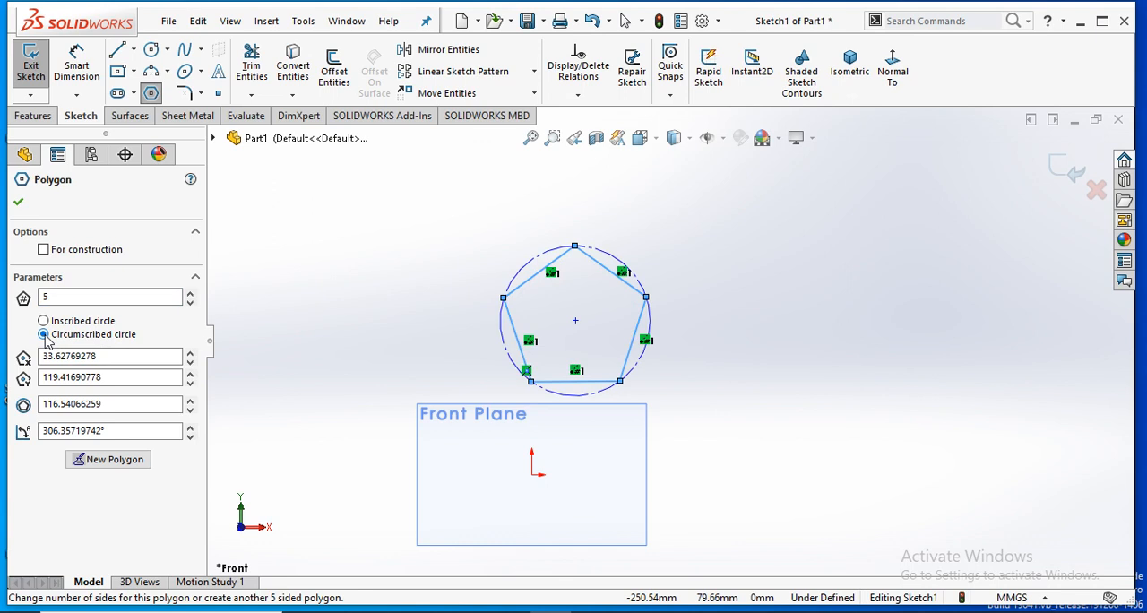
click(18, 202)
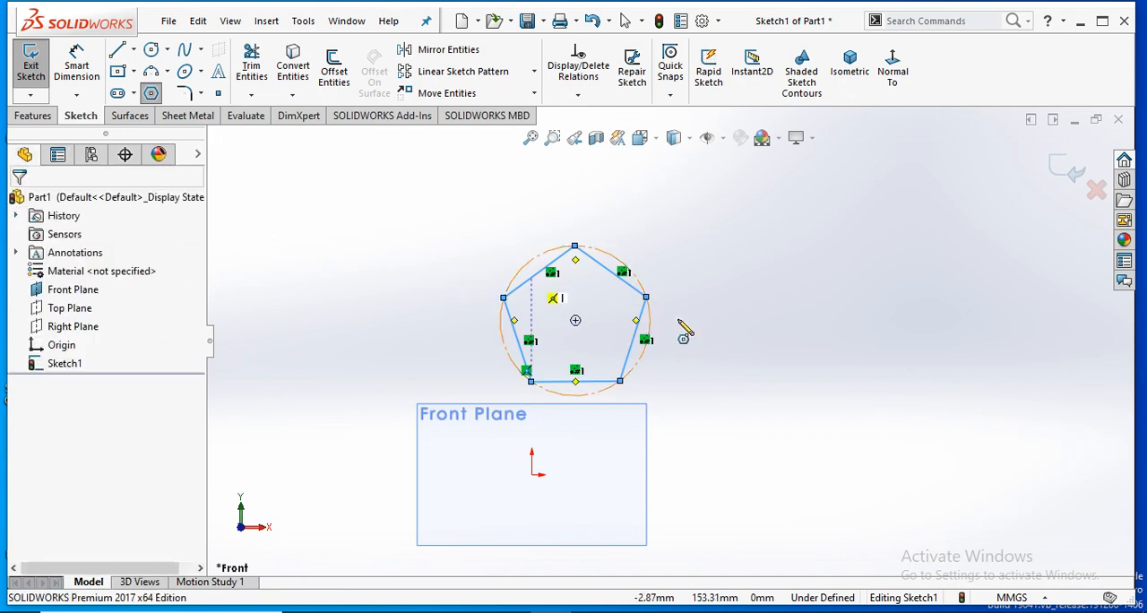
right_click(763, 247)
click(766, 242)
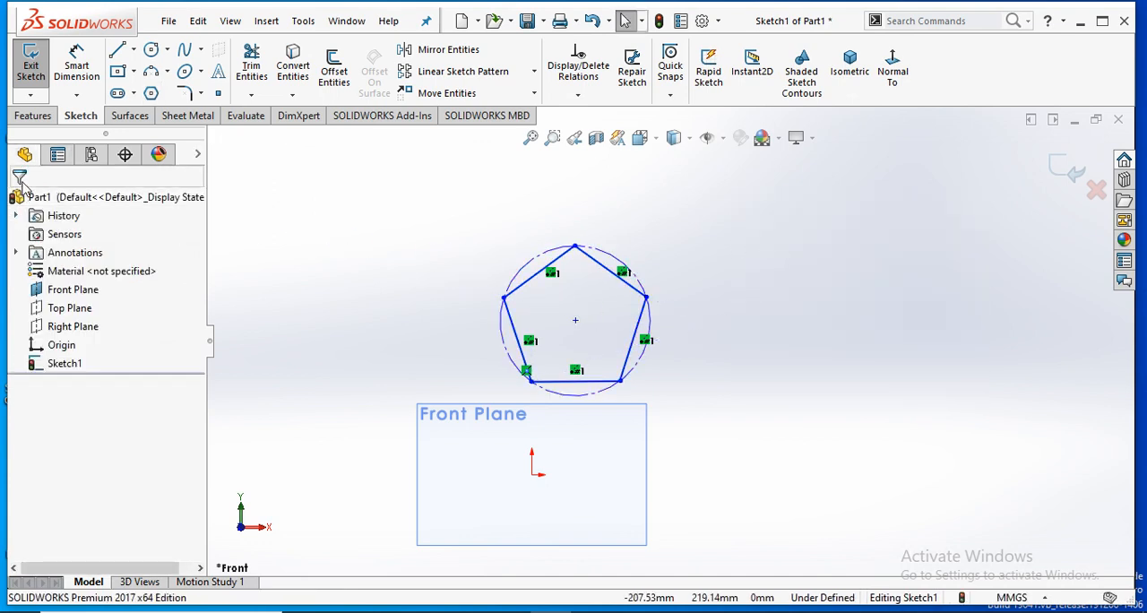
- Dimension the pentagon's upper-left side, aligned with the edge, and set its length to 50 mm
click(77, 65)
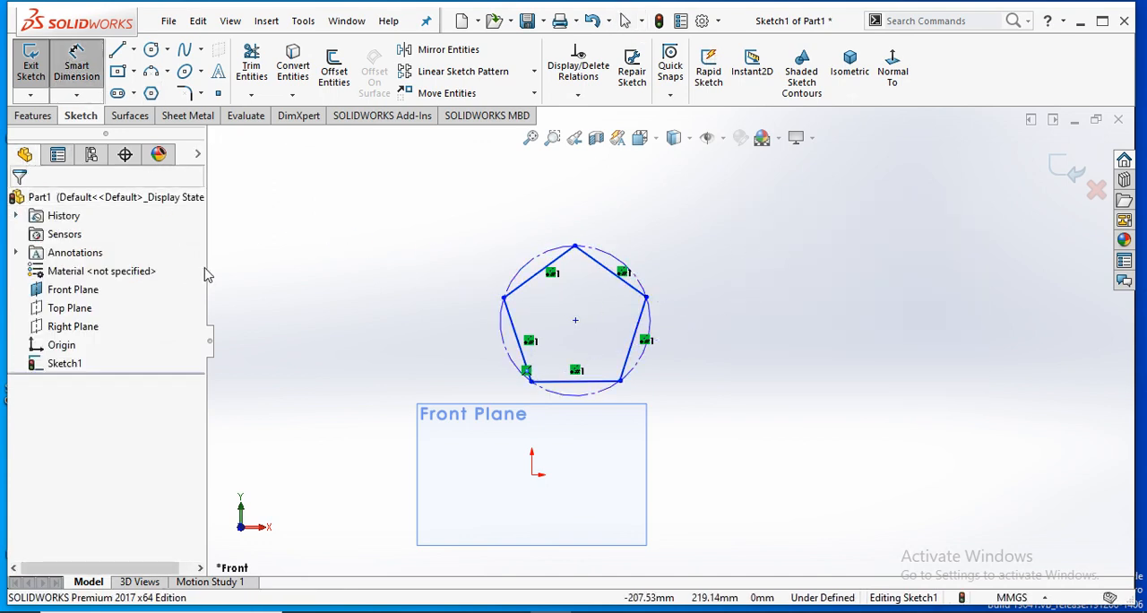
click(530, 274)
click(497, 231)
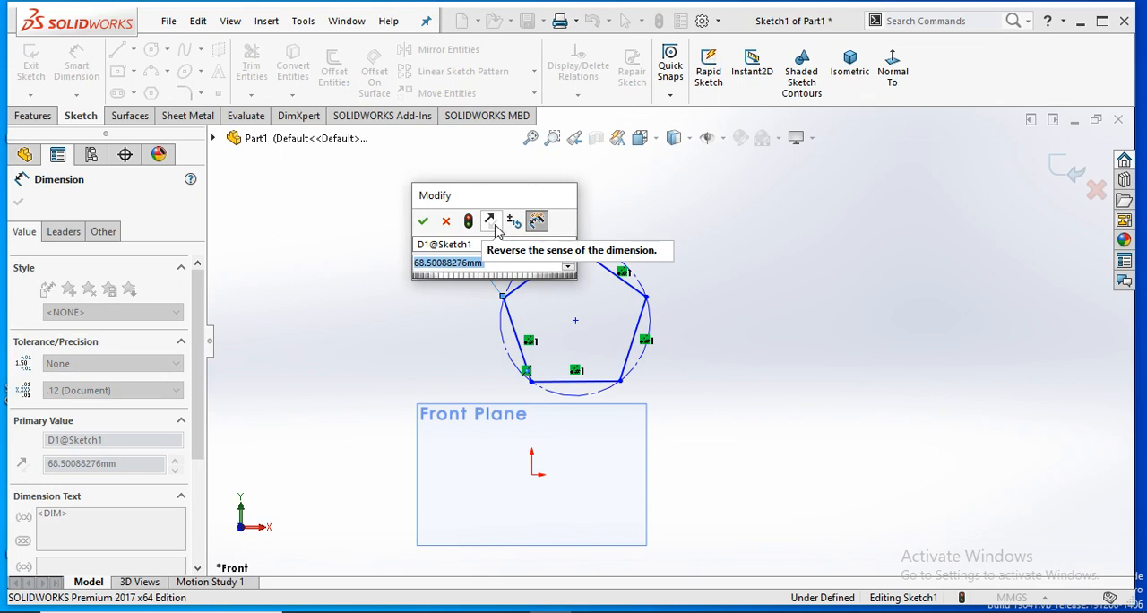
text(6)
key(Return)
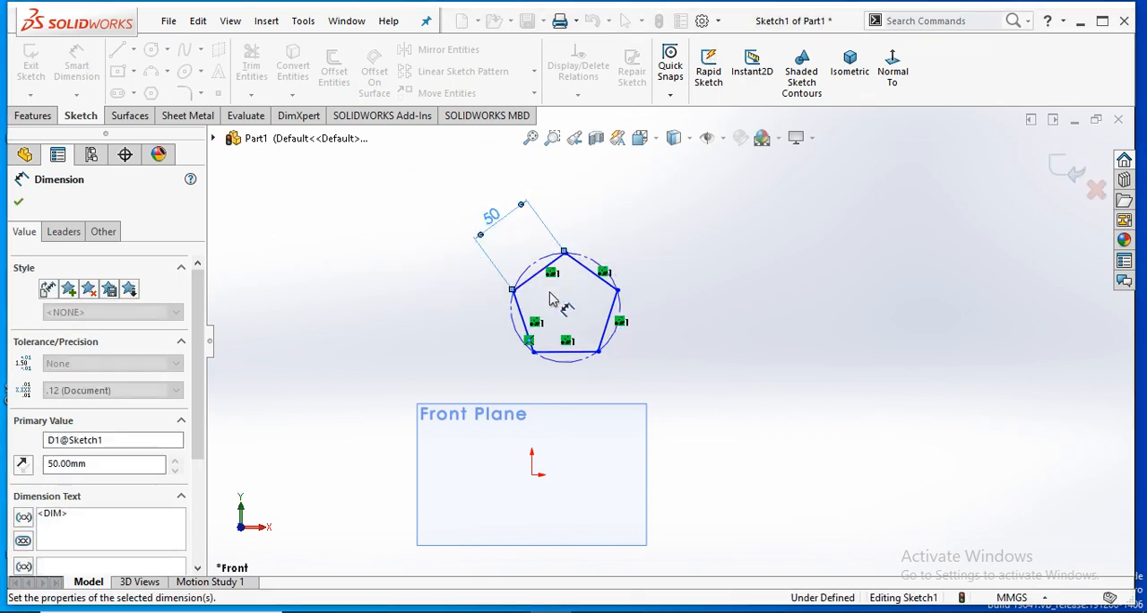
click(484, 303)
- Add a horizontal dimension below the pentagon's bottom side, accepting the length as drawn
scroll(519, 305, up, 4)
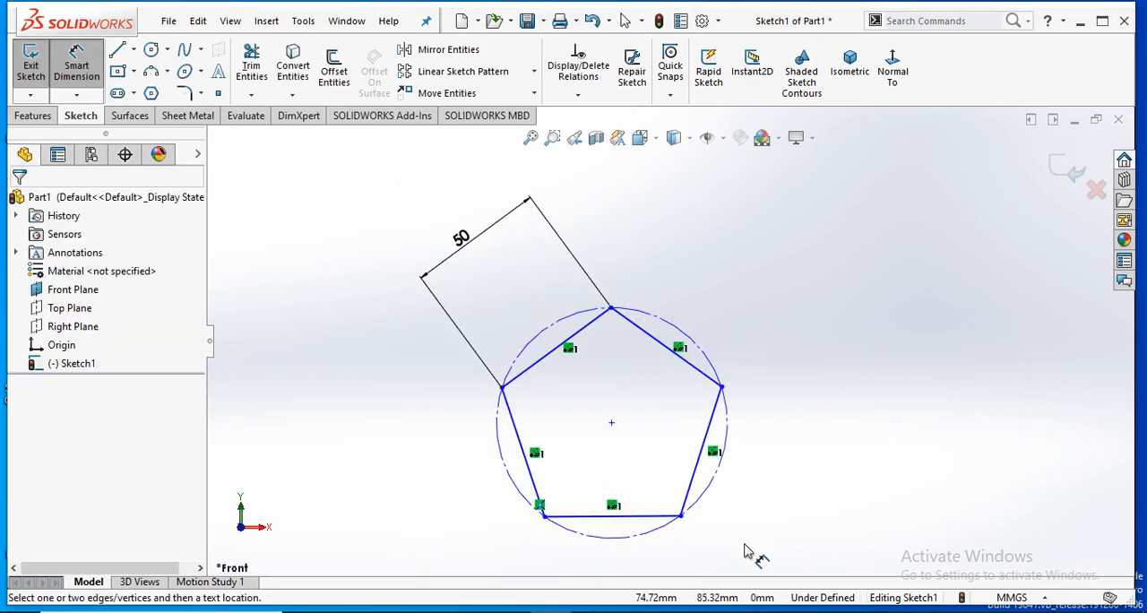
scroll(671, 339, up, 2)
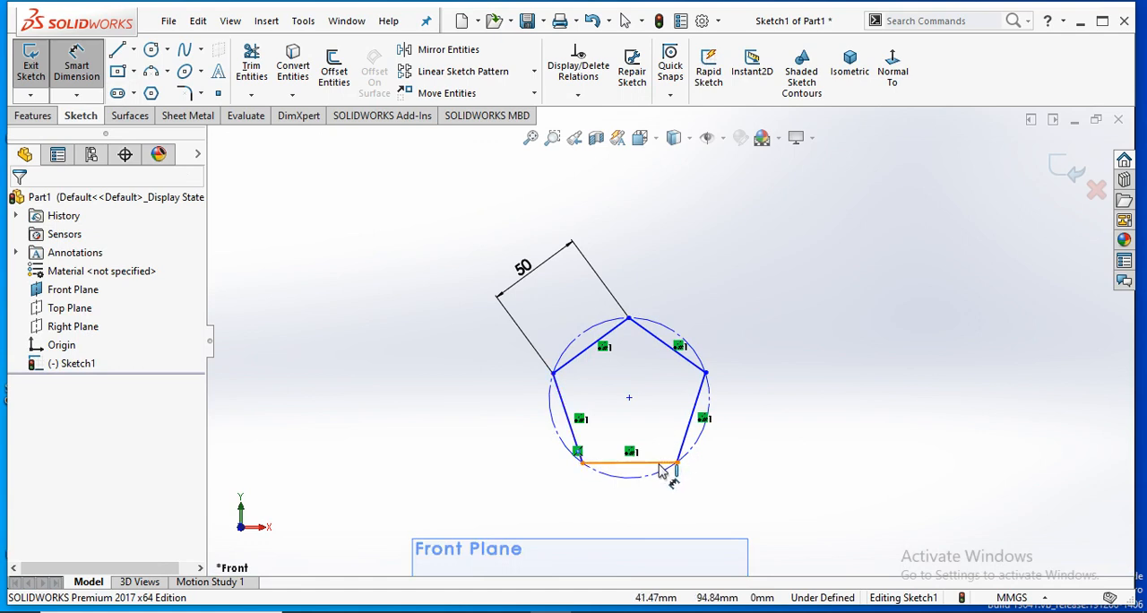
click(641, 518)
click(658, 522)
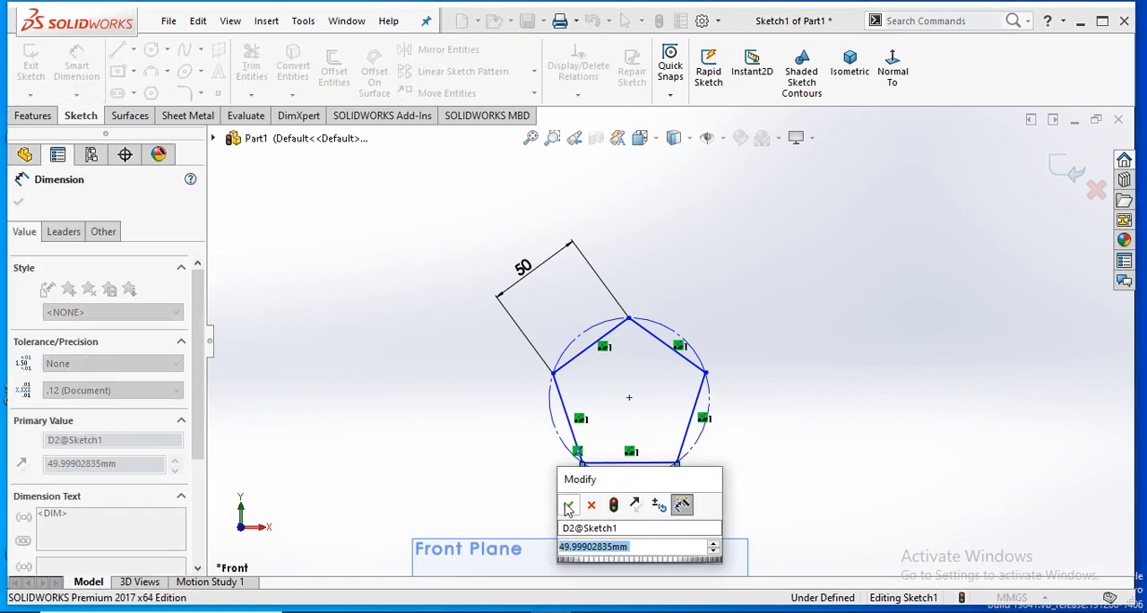
key(Return)
scroll(716, 475, up, 1)
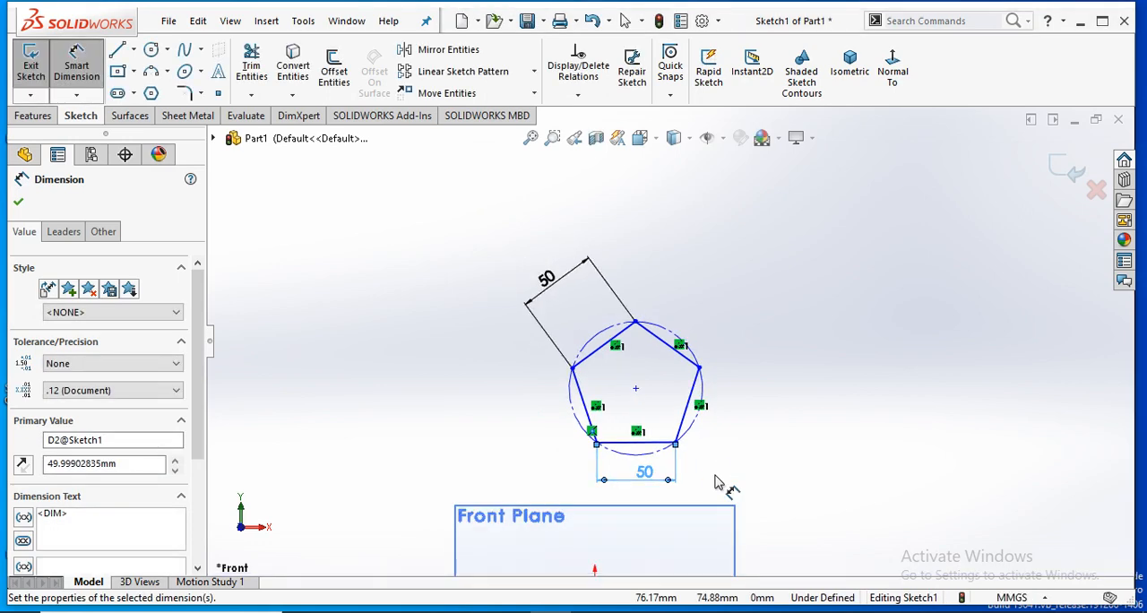
scroll(721, 481, down, 2)
click(766, 433)
scroll(699, 415, down, 2)
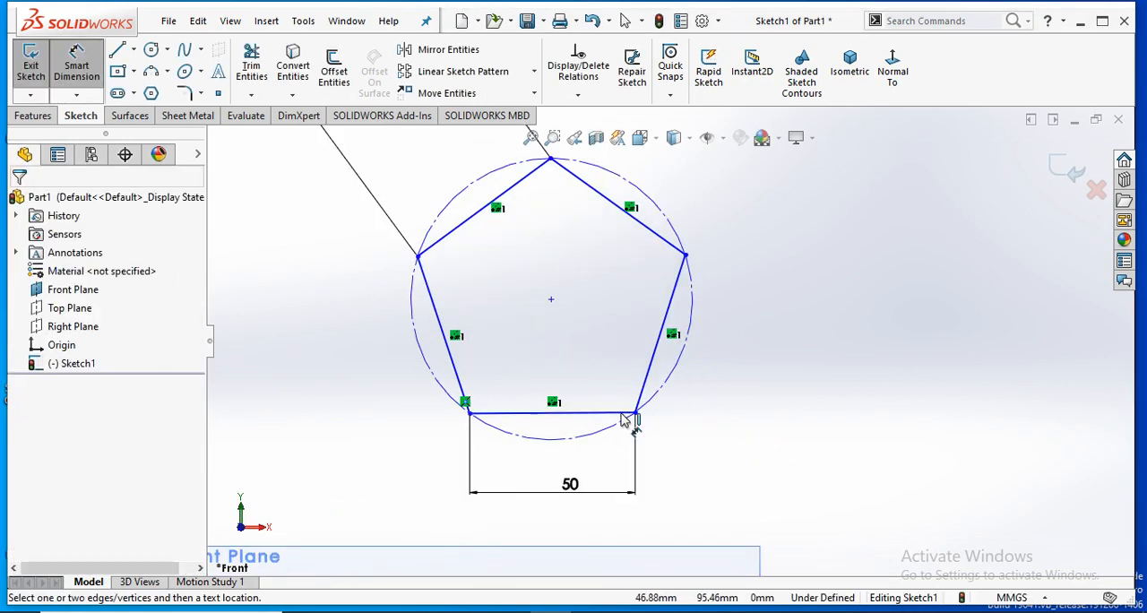
click(633, 403)
click(639, 395)
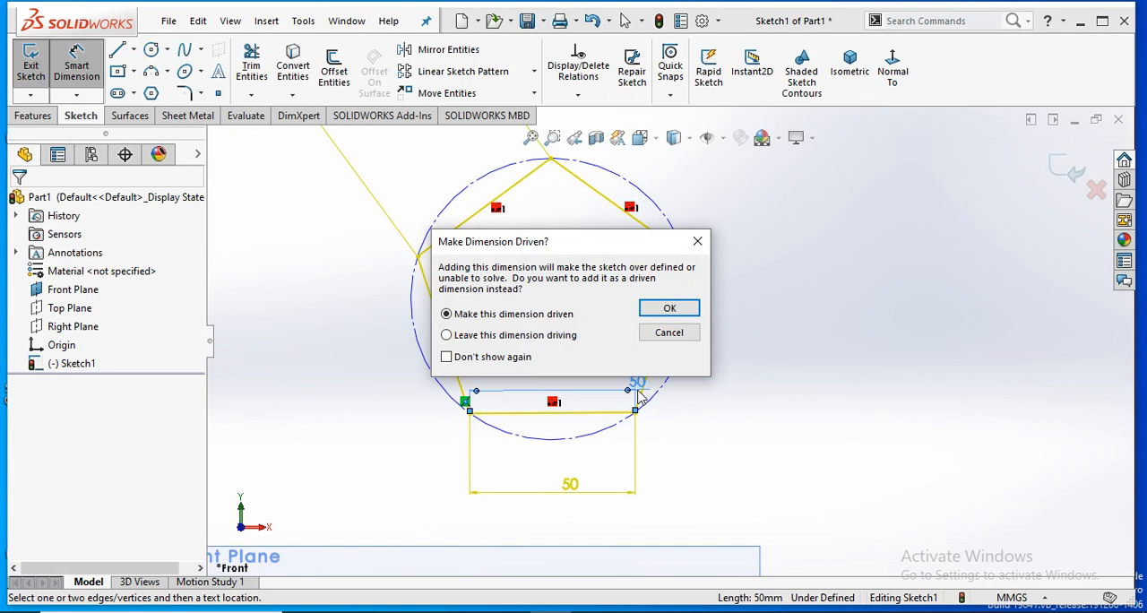
key(Escape)
key(Escape)
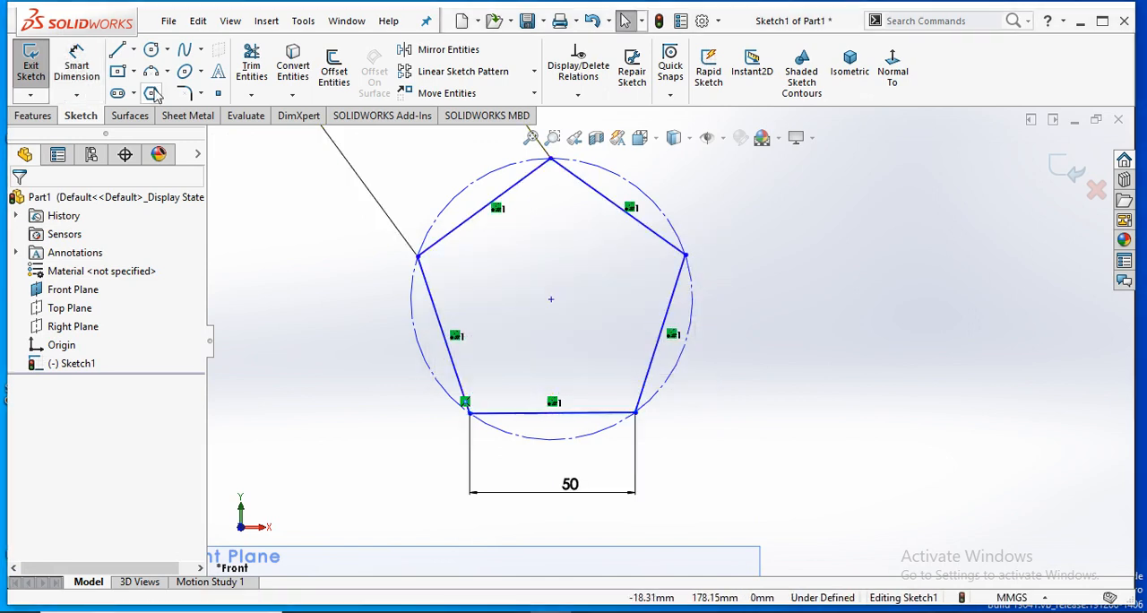
- Add a driven angle dimension between the pentagon's bottom side and its lower-right side
click(75, 81)
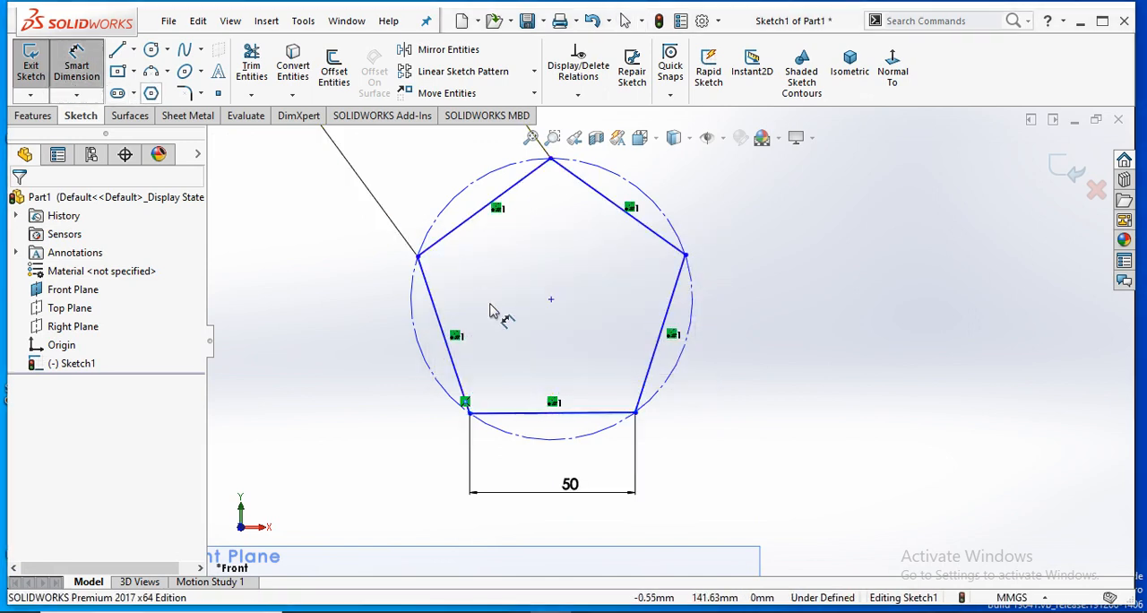
click(612, 414)
click(645, 387)
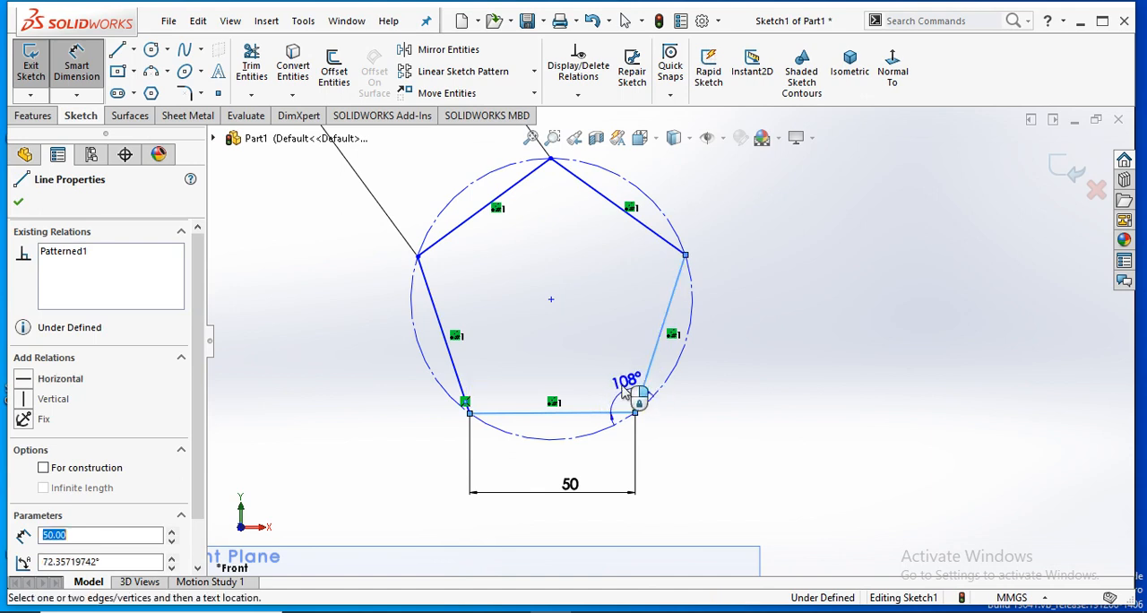
click(619, 387)
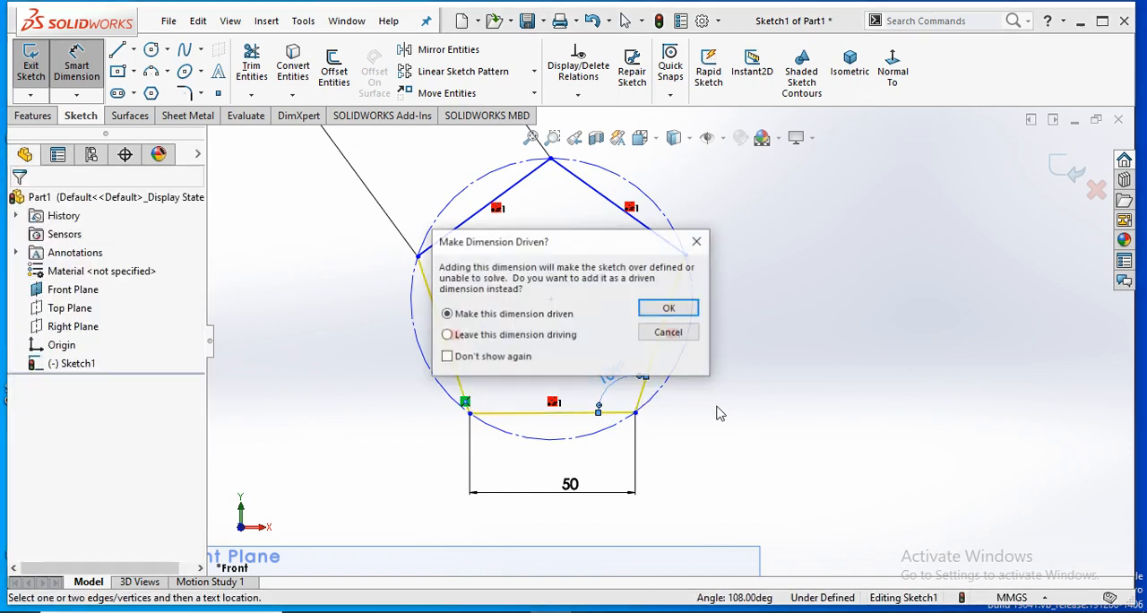
click(670, 307)
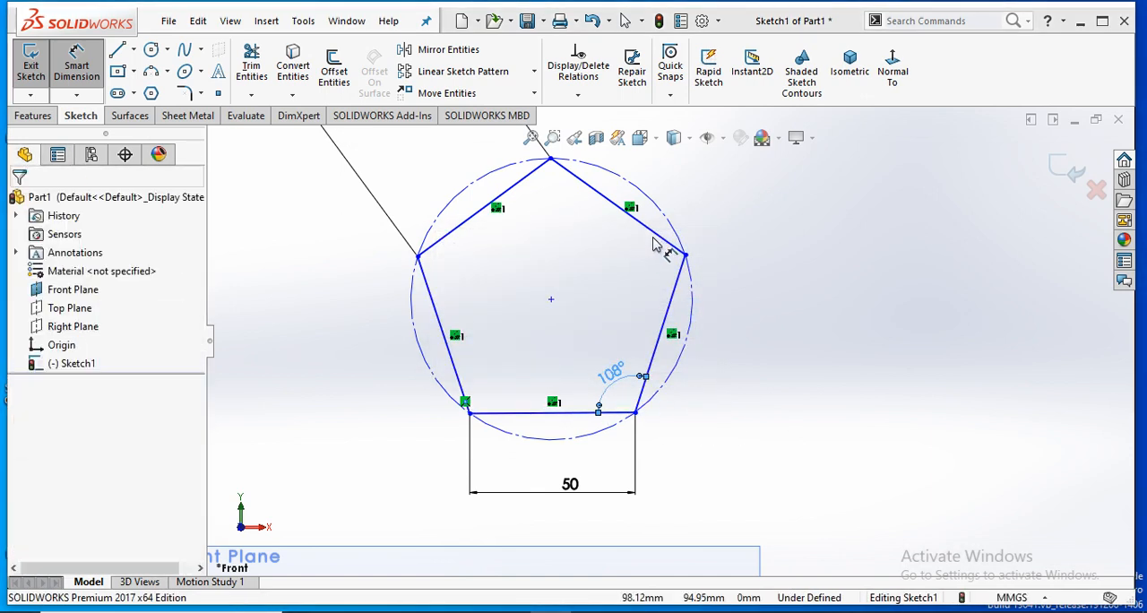
- Try to add an angle dimension between the pentagon's upper-right and lower-right sides
click(646, 233)
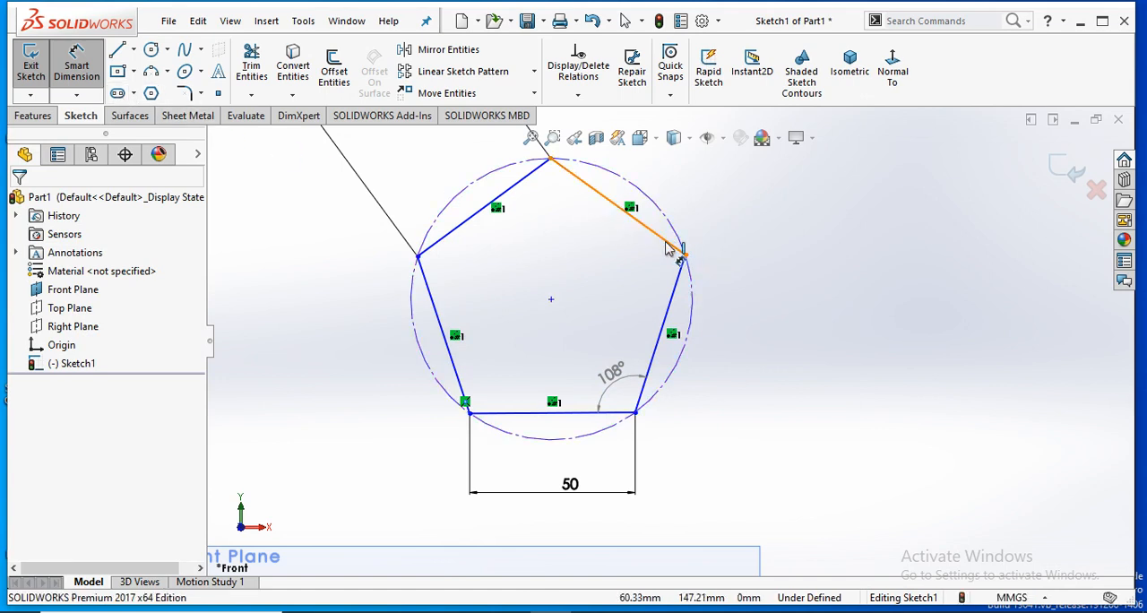
click(680, 276)
click(685, 278)
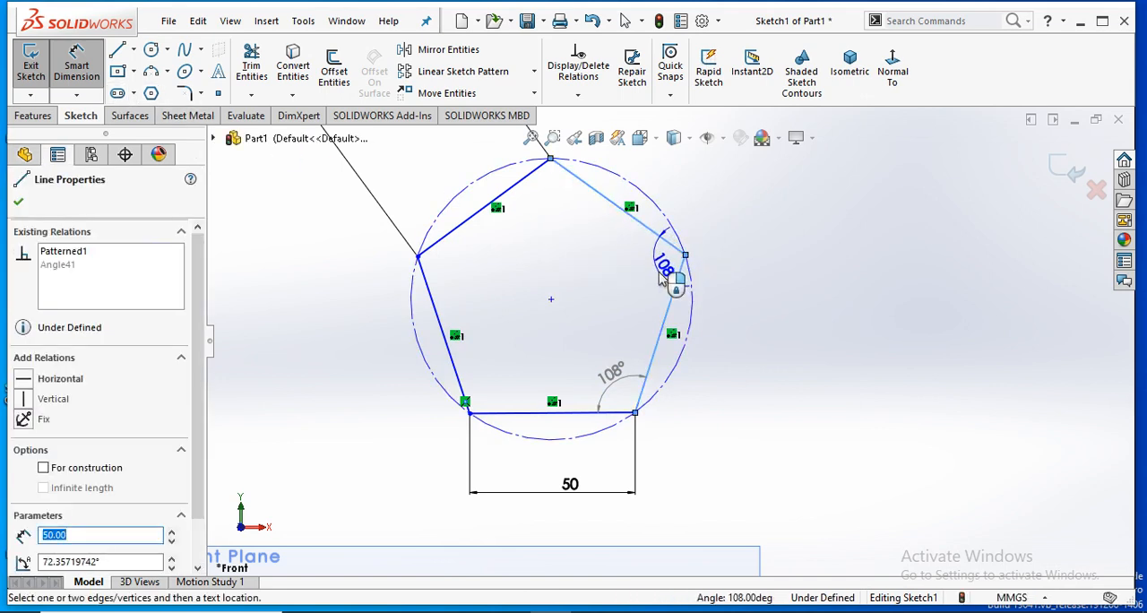
click(672, 274)
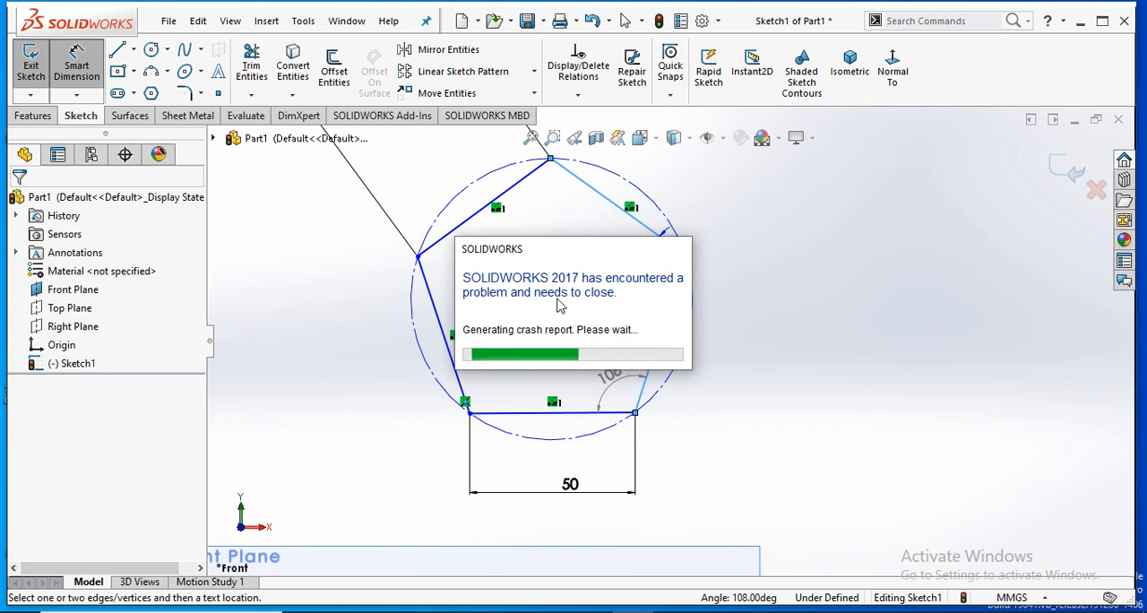
- Switch to Task Manager and end the sldExitApp task
right_click(723, 611)
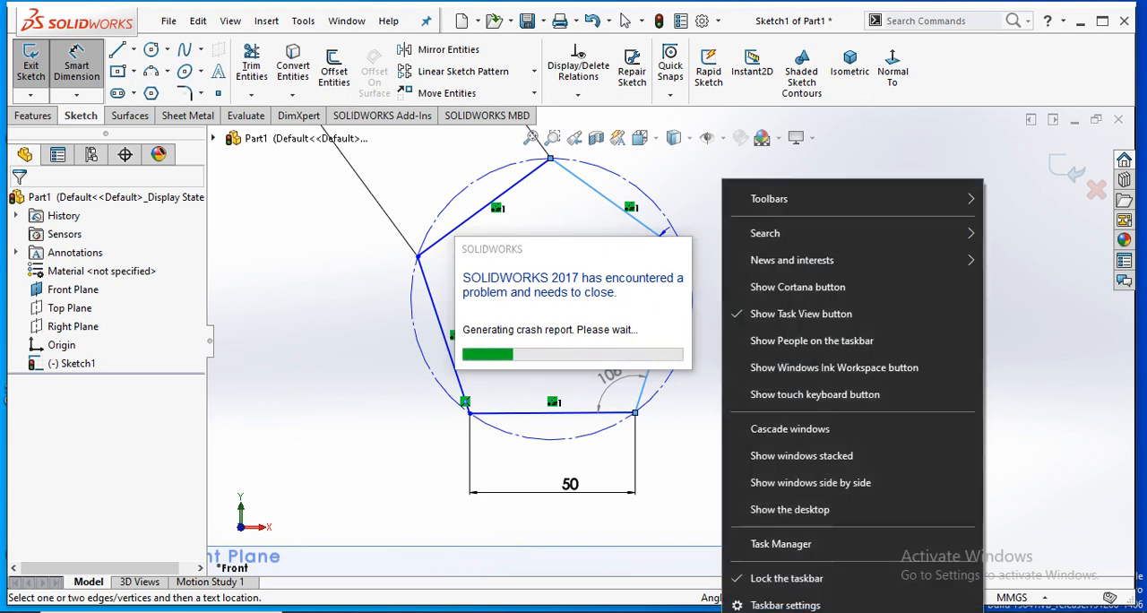
click(753, 544)
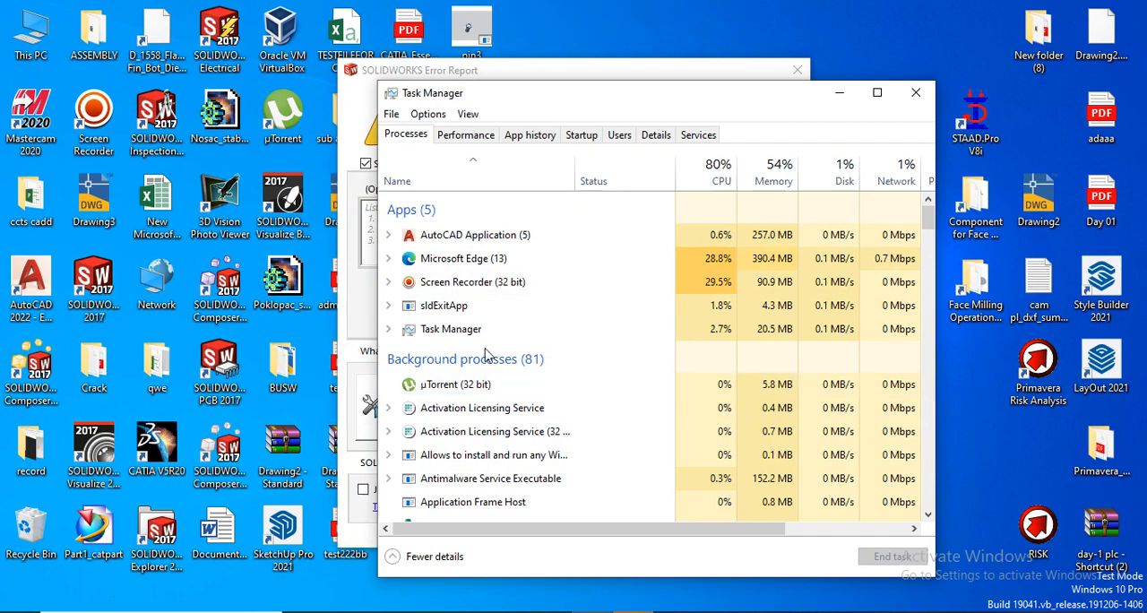
right_click(481, 306)
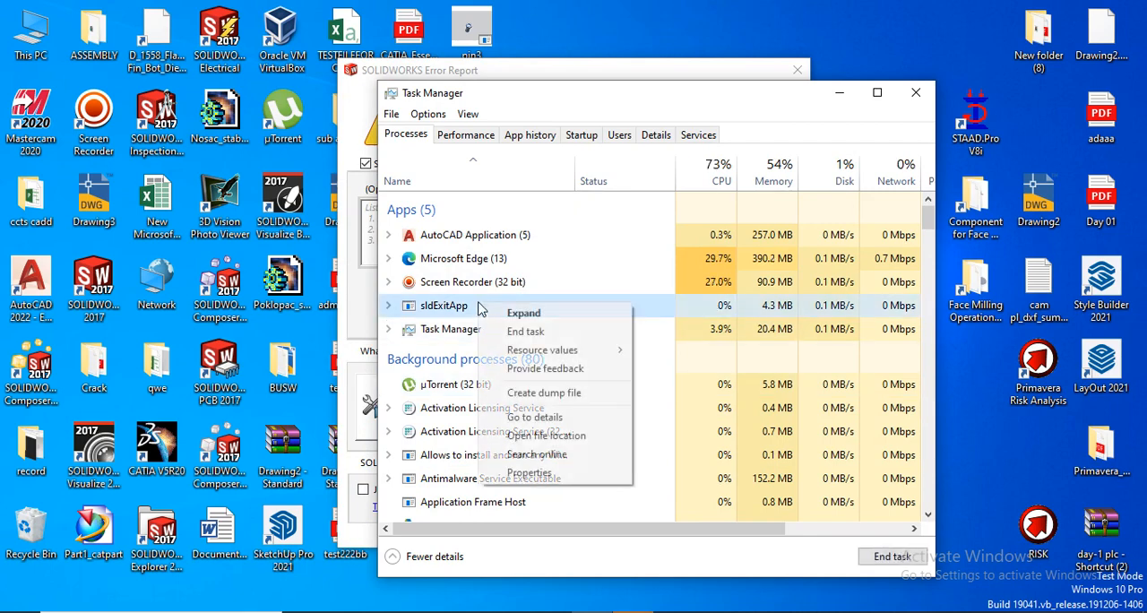
click(517, 332)
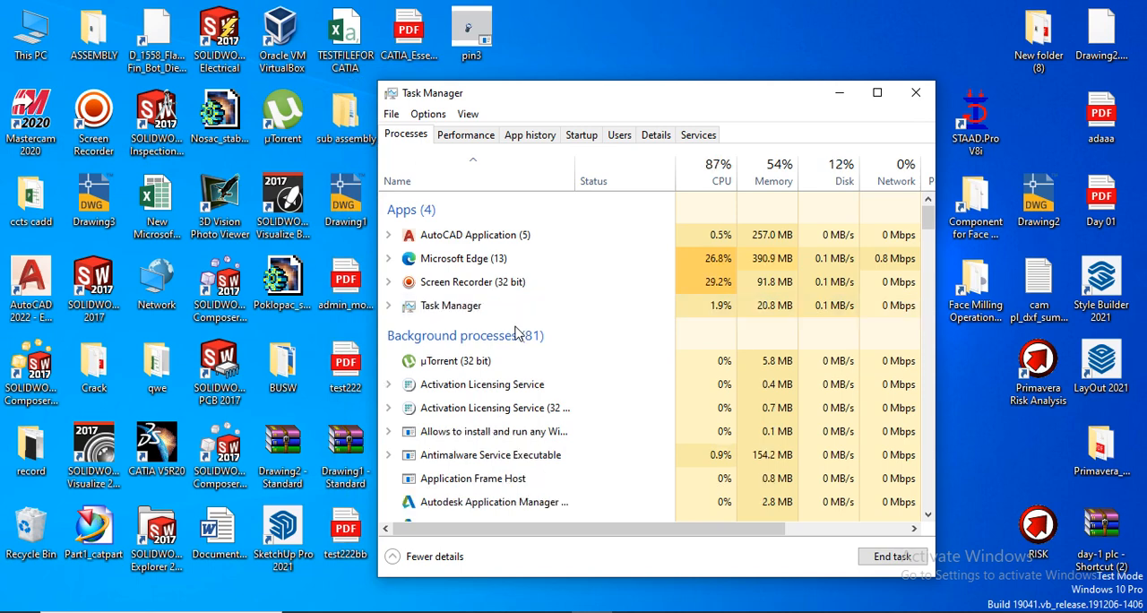
- End the AutoCAD application without saving Drawing1.dwg and close Task Manager
right_click(516, 242)
click(537, 272)
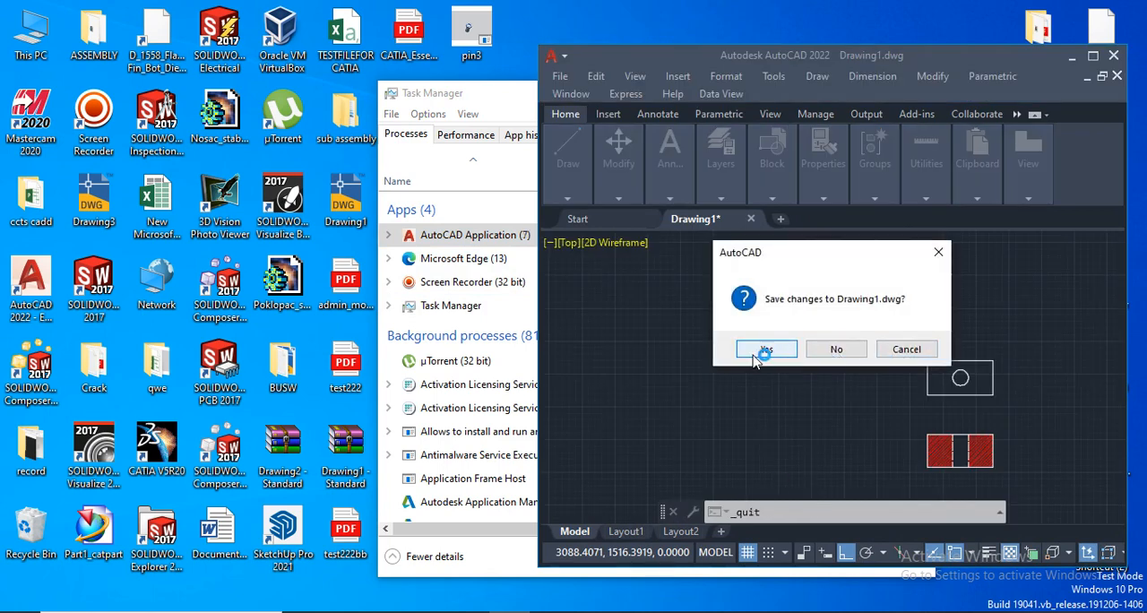
click(839, 349)
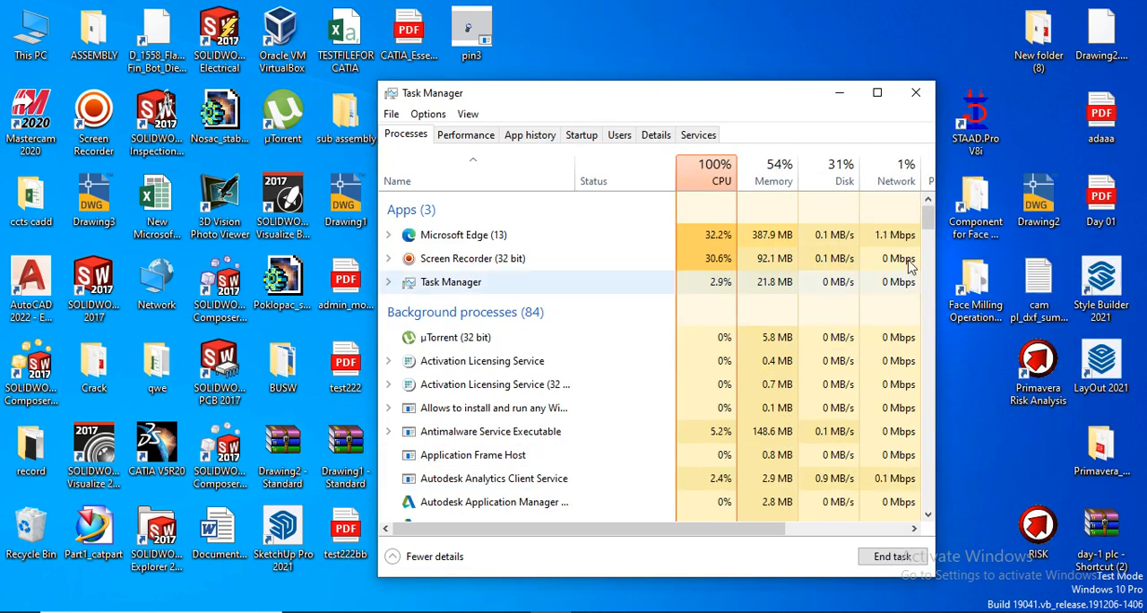
click(916, 92)
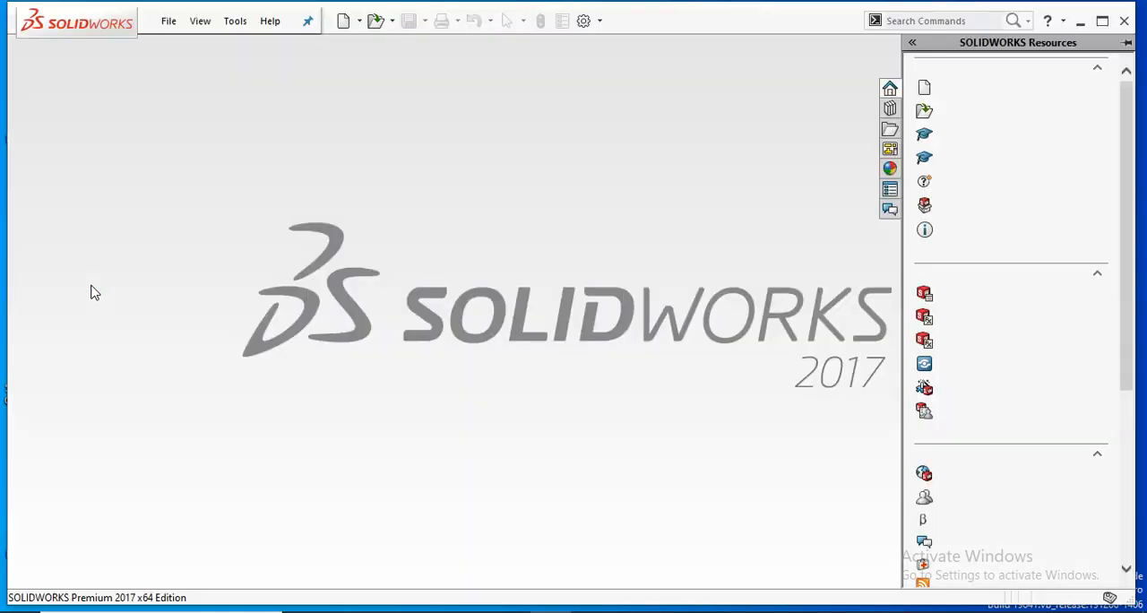
- Create a new part document in SolidWorks
click(169, 20)
click(192, 44)
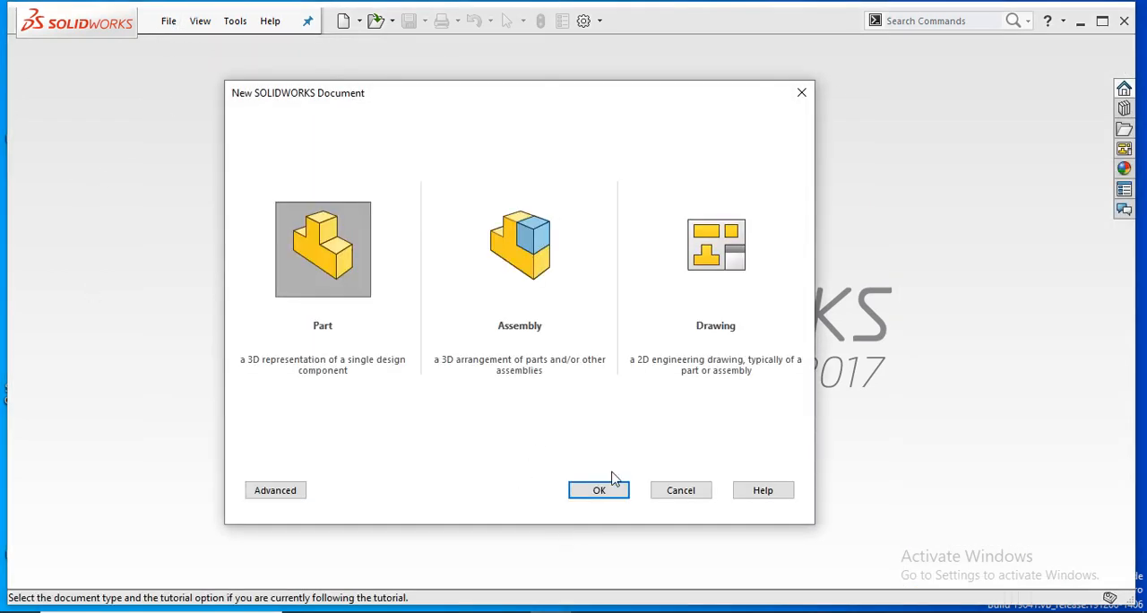
click(607, 493)
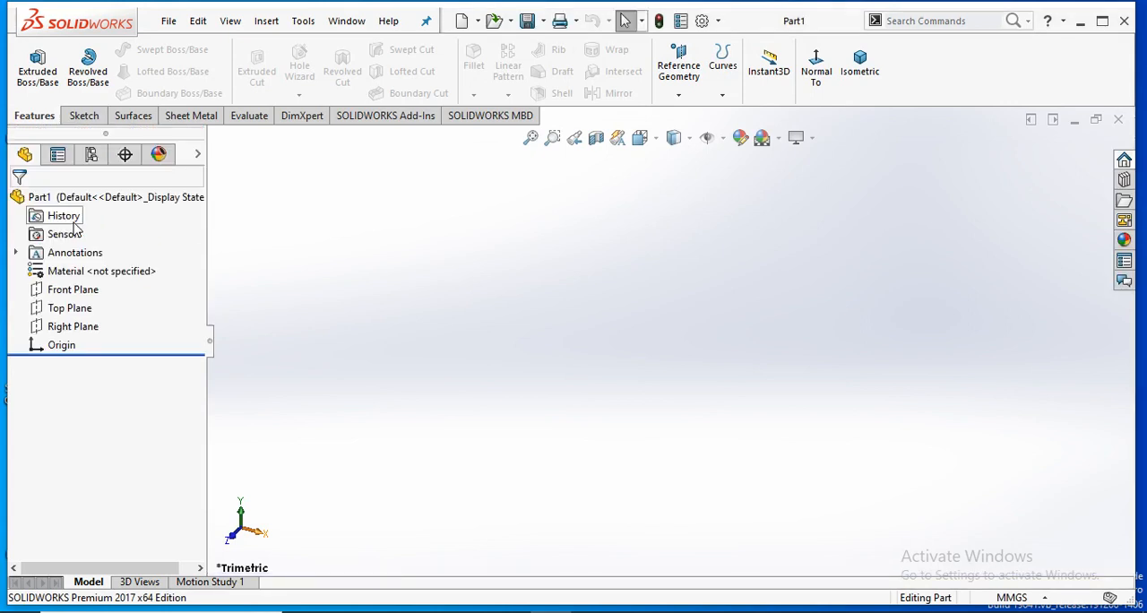
- Start a new sketch on the Front Plane and clear the plane selection
click(97, 290)
click(606, 226)
click(614, 225)
click(686, 185)
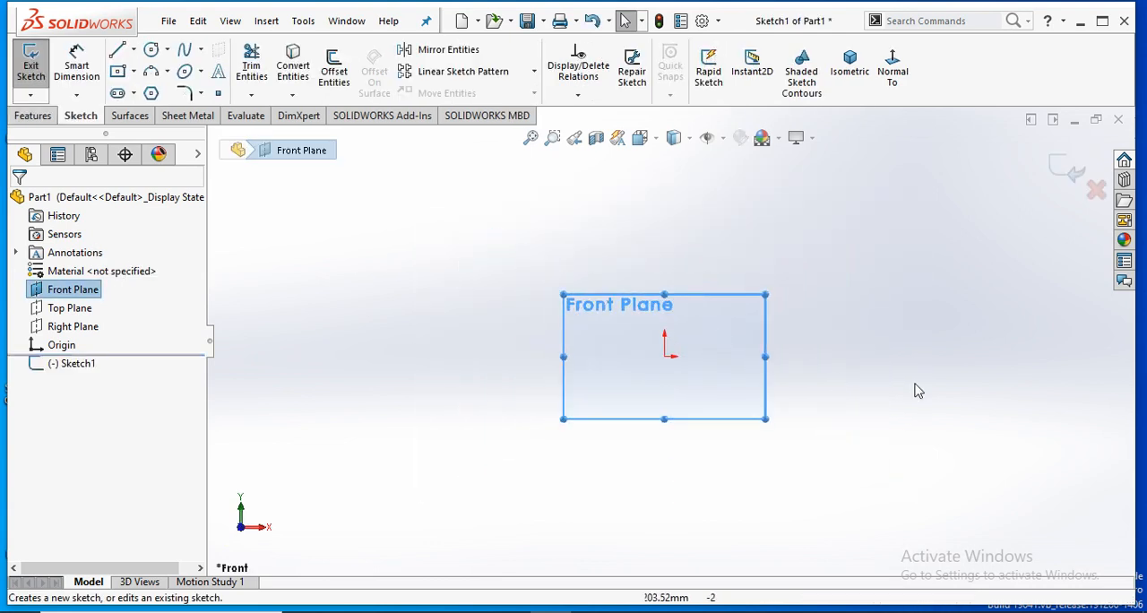
click(896, 394)
scroll(778, 352, down, 2)
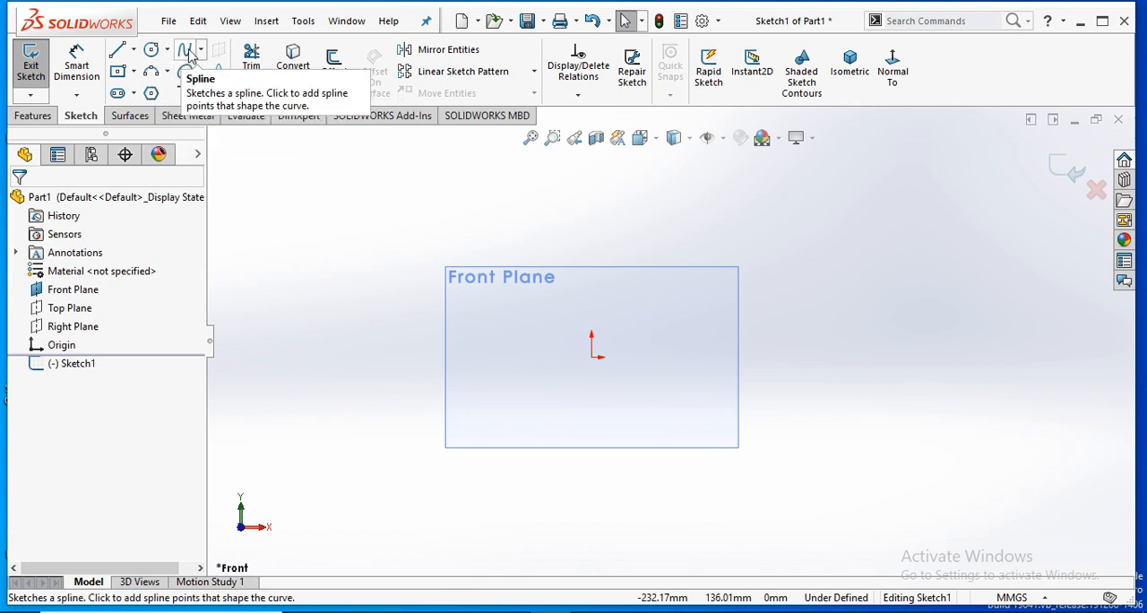
- Sketch a closed wavy spline across the Front Plane and beyond its outline, ending at its start point
click(187, 52)
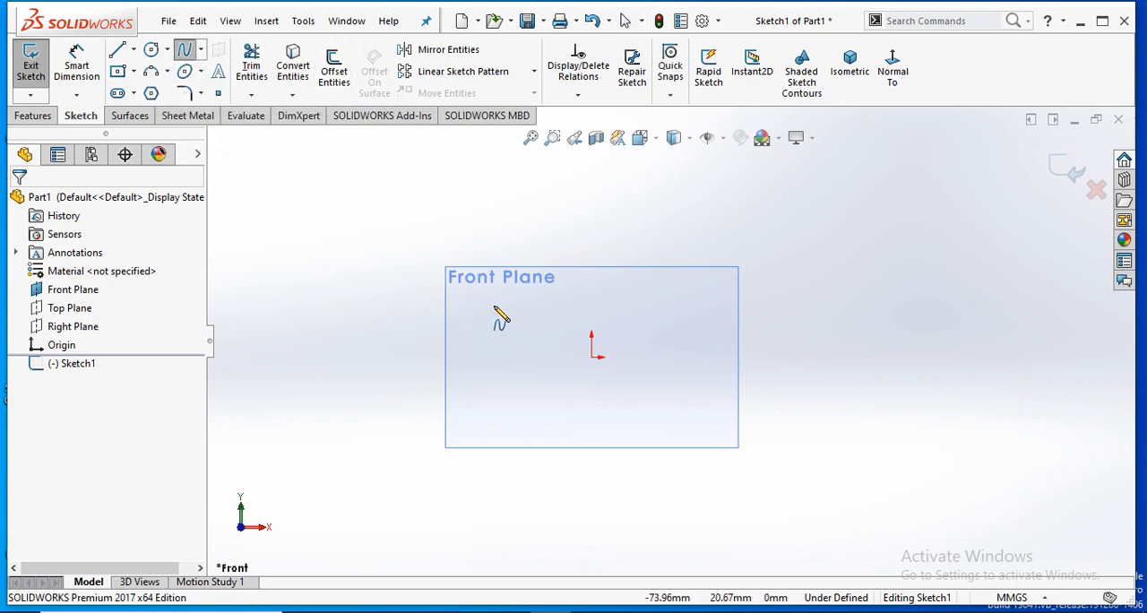
click(469, 324)
click(531, 291)
click(634, 314)
click(706, 291)
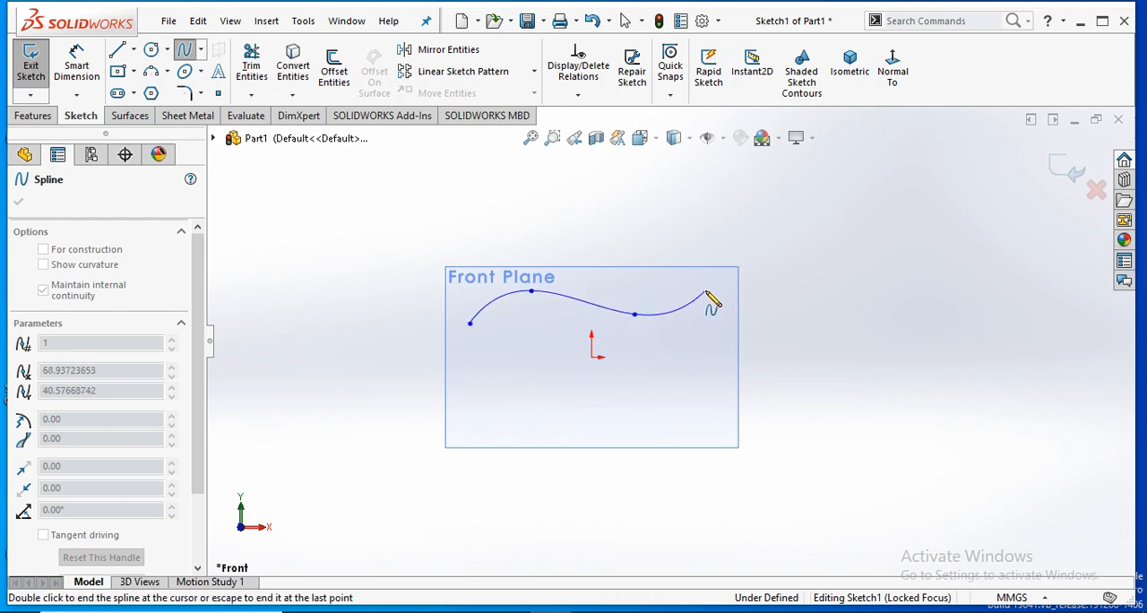
click(809, 305)
click(885, 291)
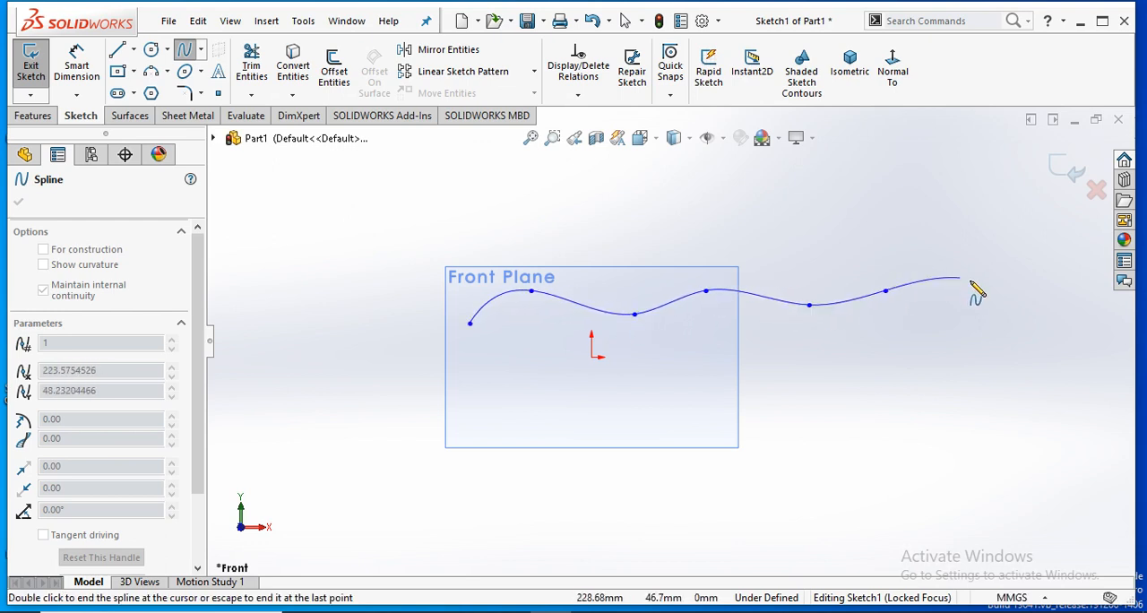
click(971, 280)
click(978, 336)
click(888, 400)
click(823, 374)
click(707, 425)
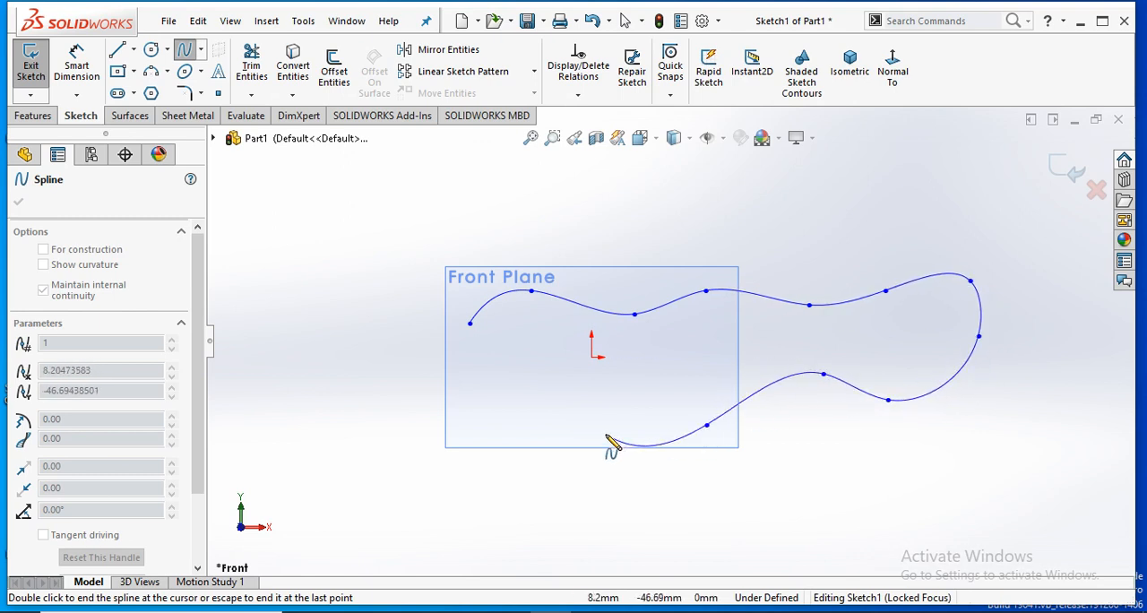
click(606, 434)
click(492, 403)
click(459, 446)
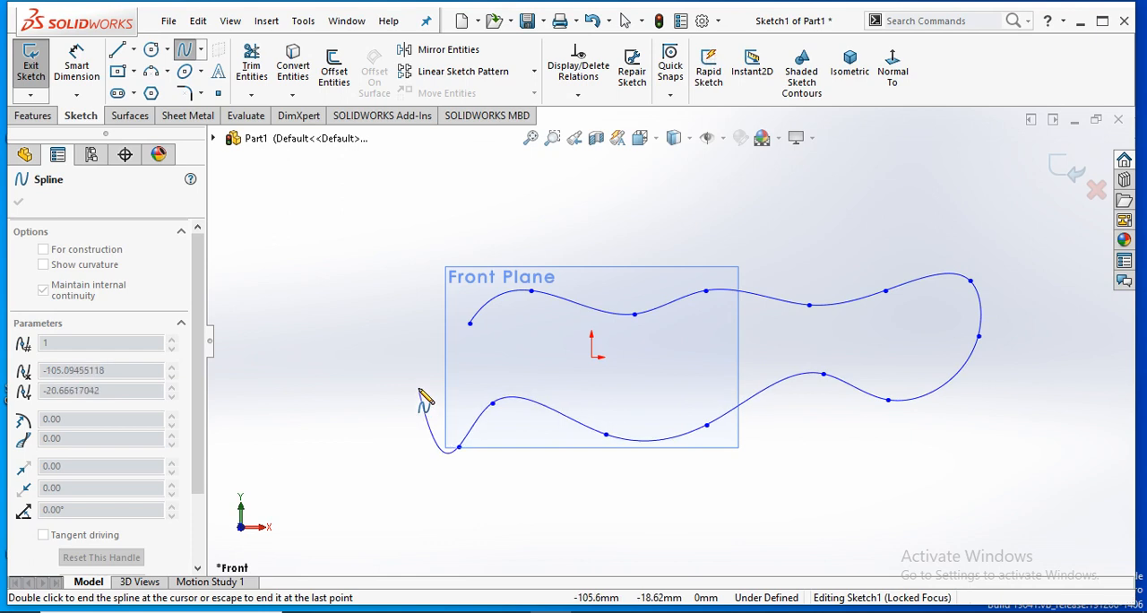
click(419, 387)
click(470, 323)
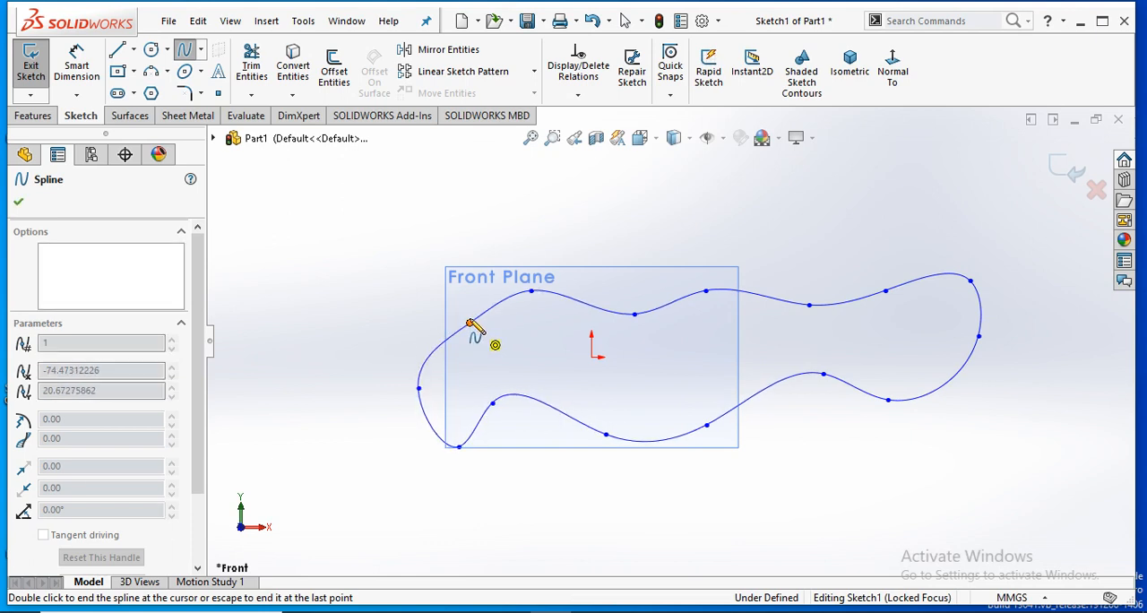
right_click(481, 273)
click(484, 266)
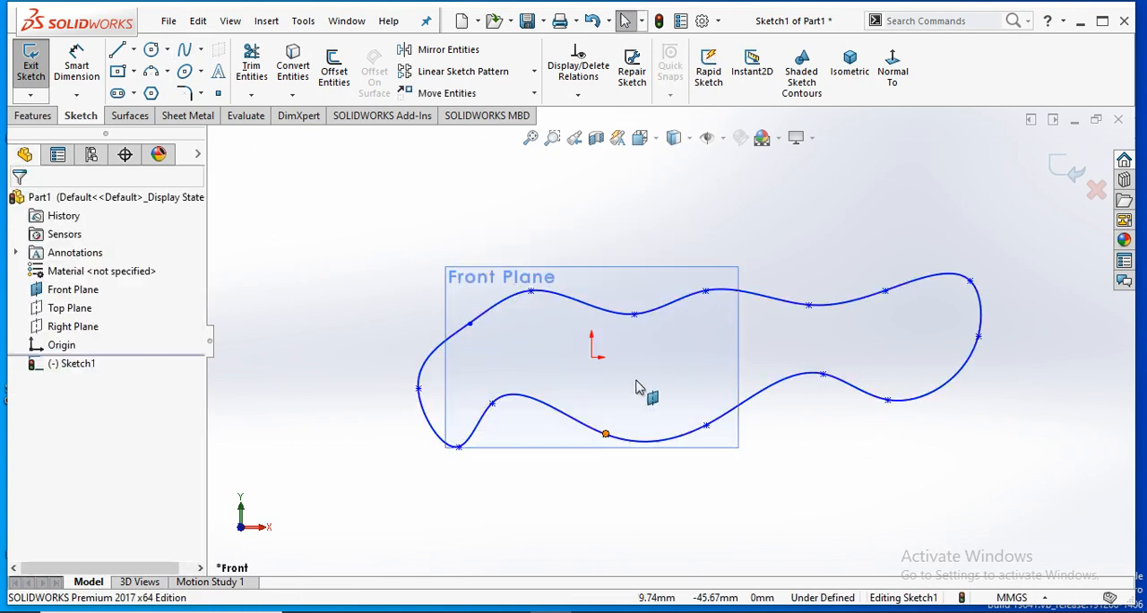
- Delete the entire closed spline from the sketch
drag(334, 225, 1011, 492)
key(Delete)
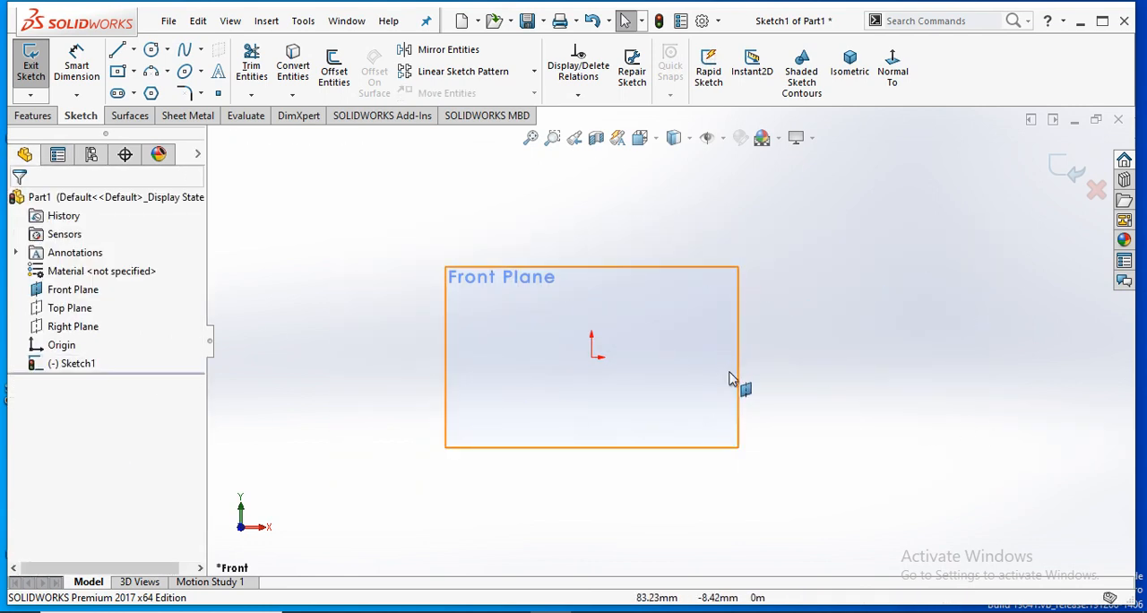
- Sketch a center rectangle about 142 mm wide, centred slightly above and to the right of the origin
scroll(632, 363, down, 1)
scroll(653, 341, up, 2)
scroll(666, 348, down, 3)
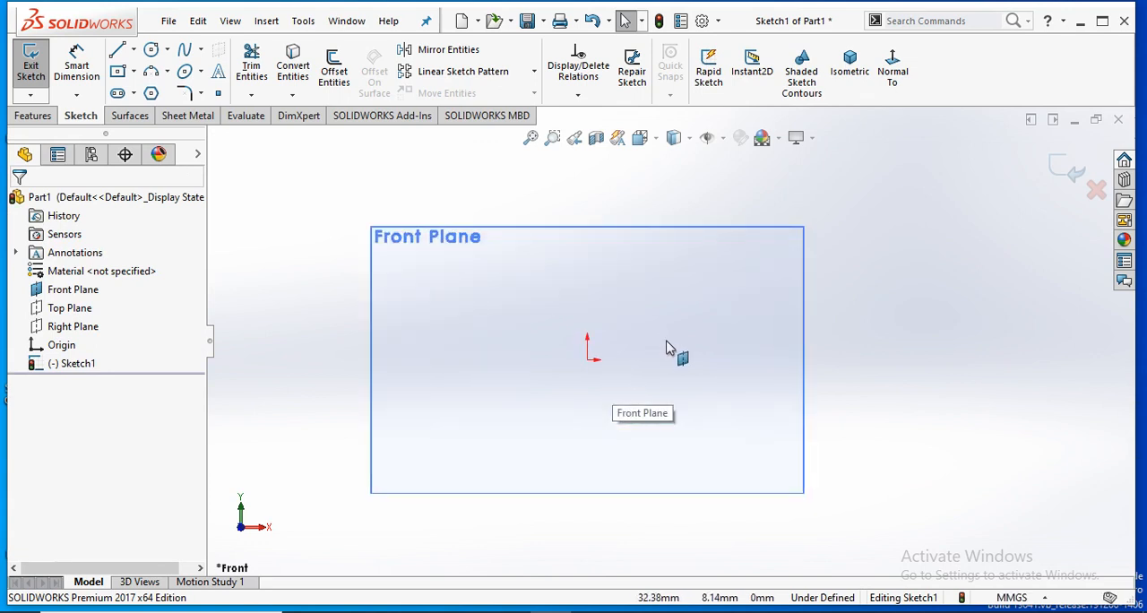
scroll(665, 348, up, 2)
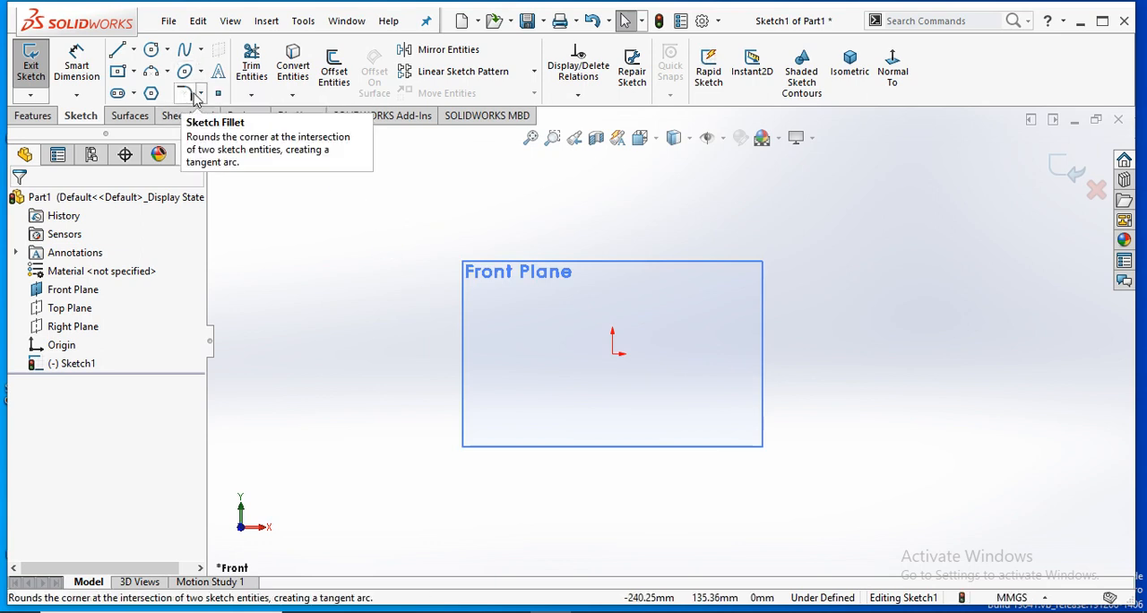
scroll(755, 238, down, 1)
scroll(758, 246, up, 2)
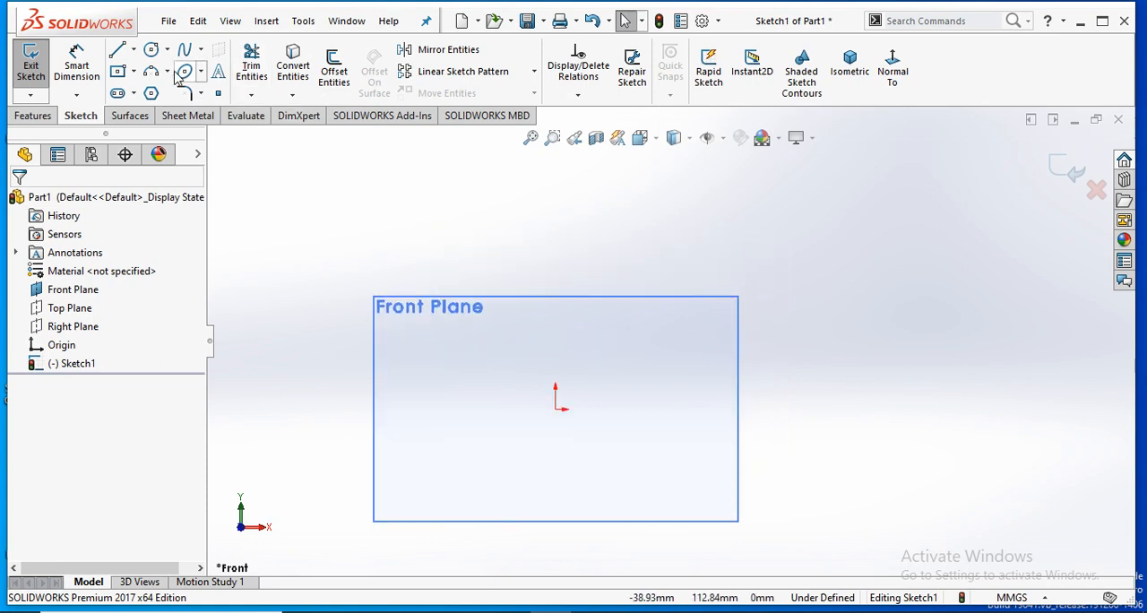
click(118, 71)
click(500, 403)
click(736, 272)
right_click(829, 259)
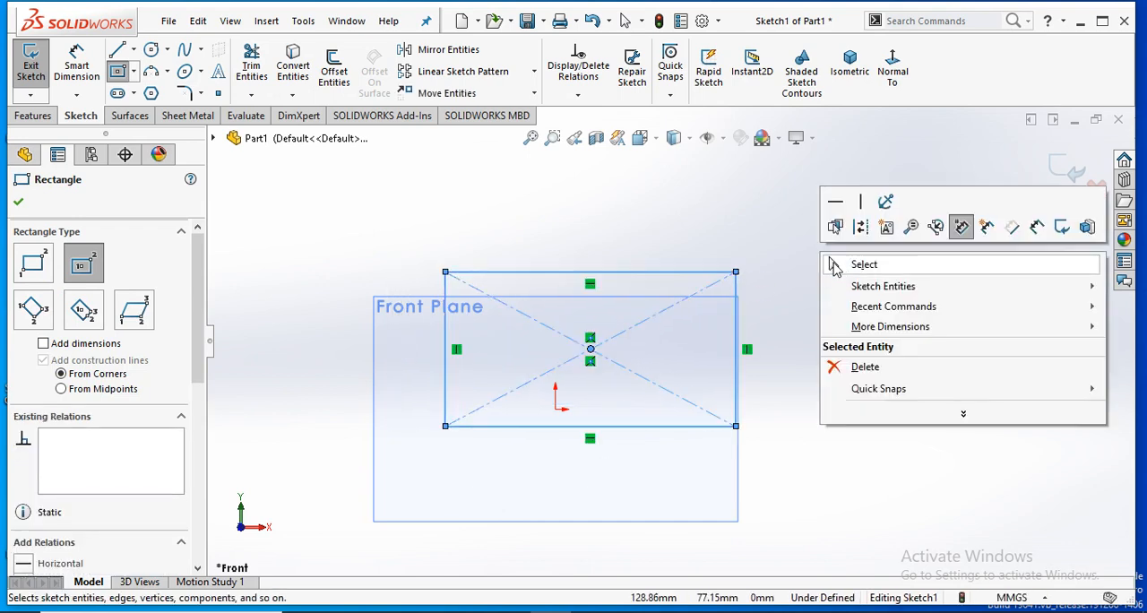
click(831, 259)
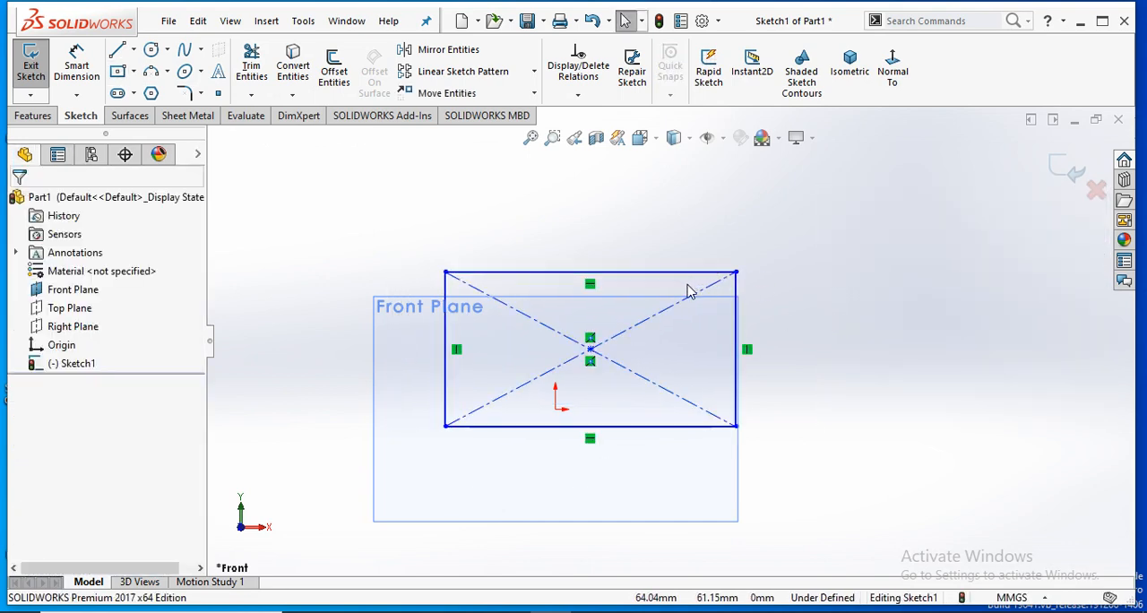
- Round all four corners of the rectangle with a 30 mm sketch fillet
click(186, 94)
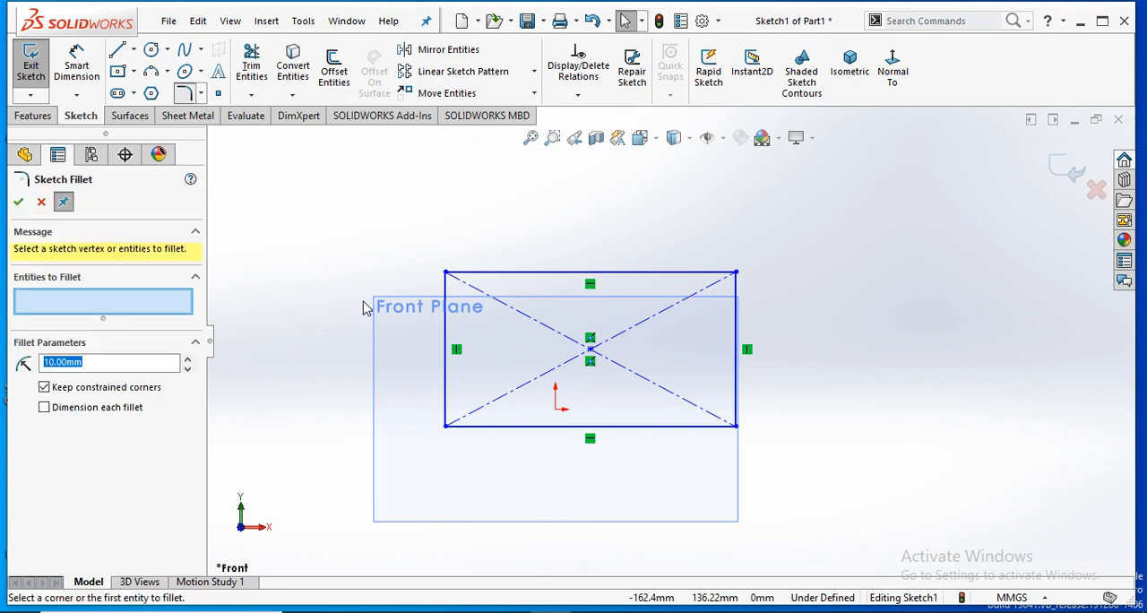
click(451, 308)
click(468, 273)
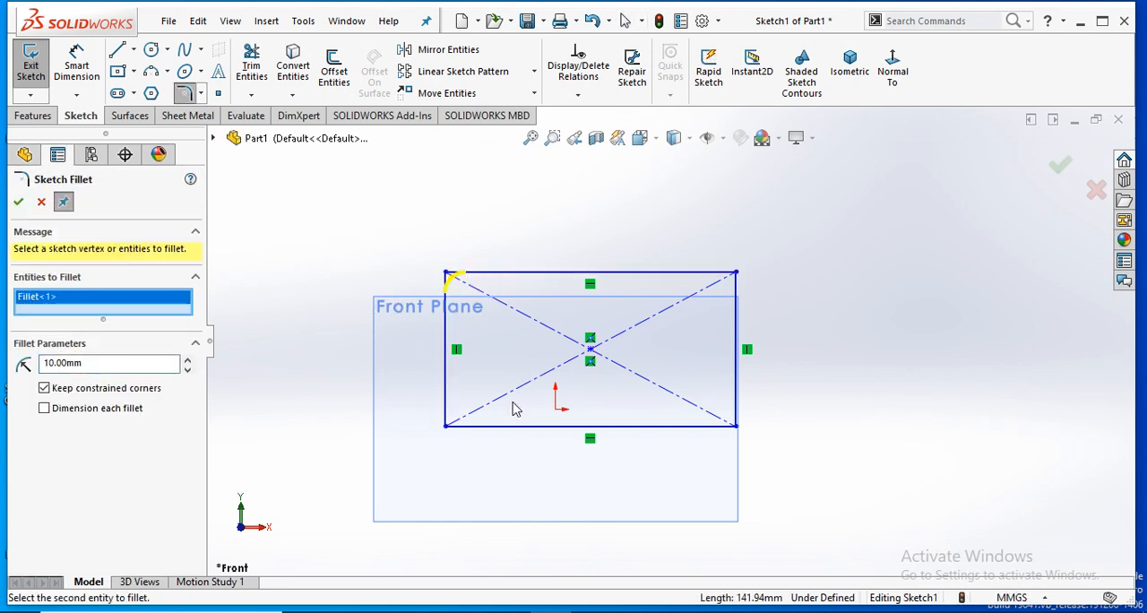
scroll(632, 340, down, 2)
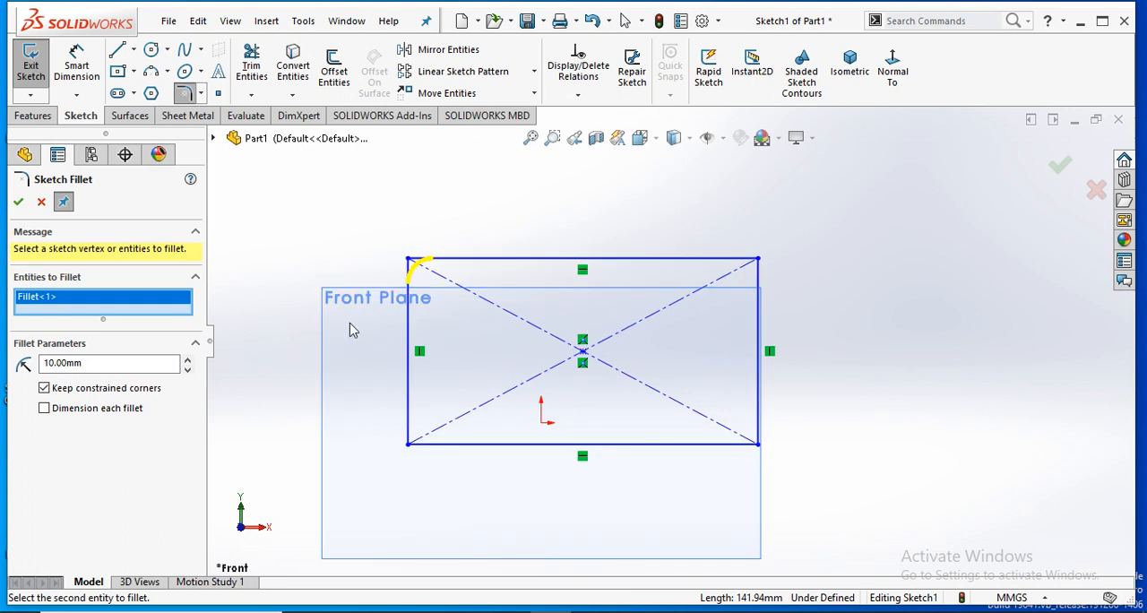
click(758, 260)
click(759, 443)
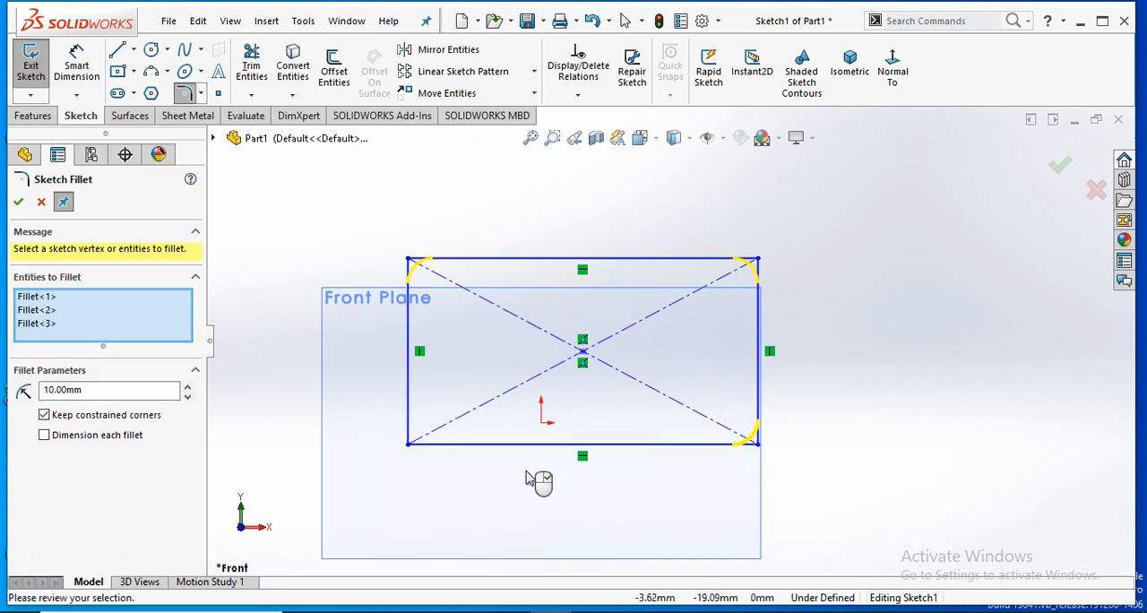
click(411, 446)
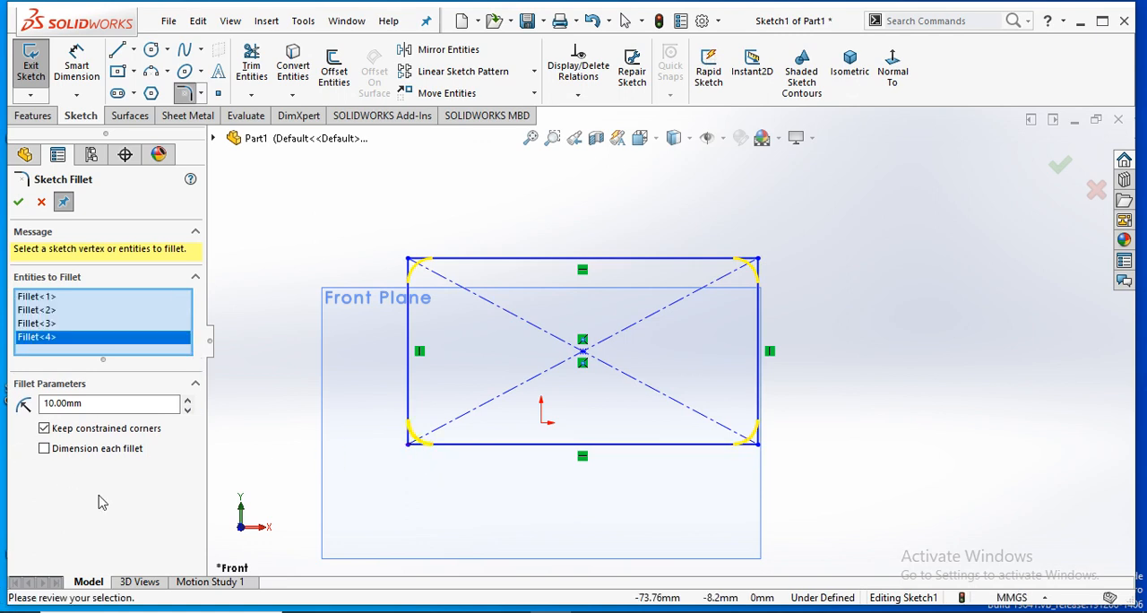
click(187, 398)
click(186, 400)
click(18, 203)
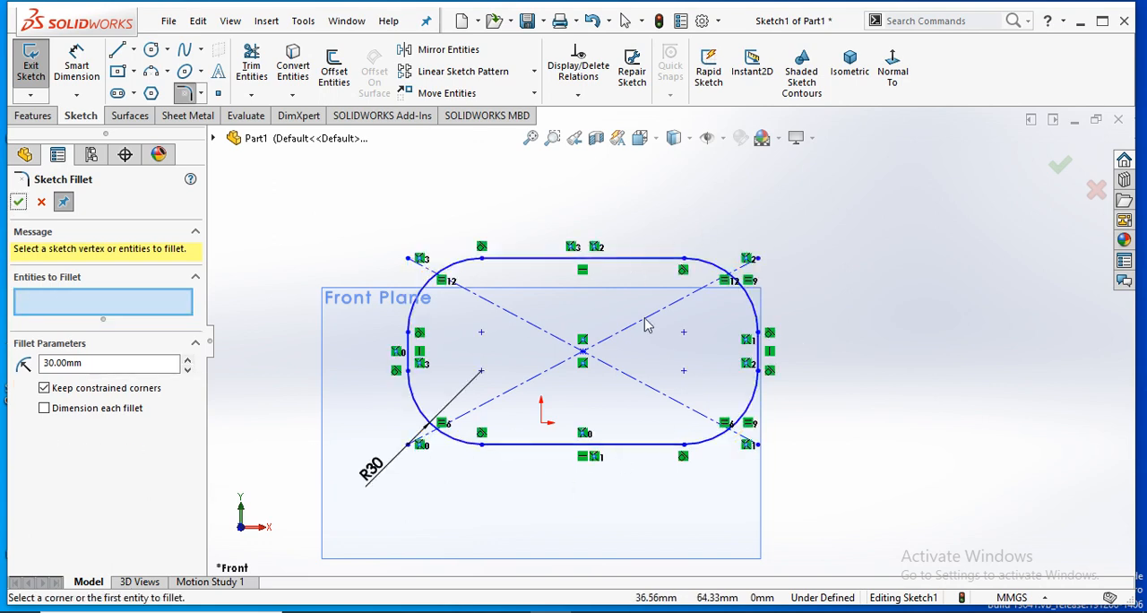
click(18, 202)
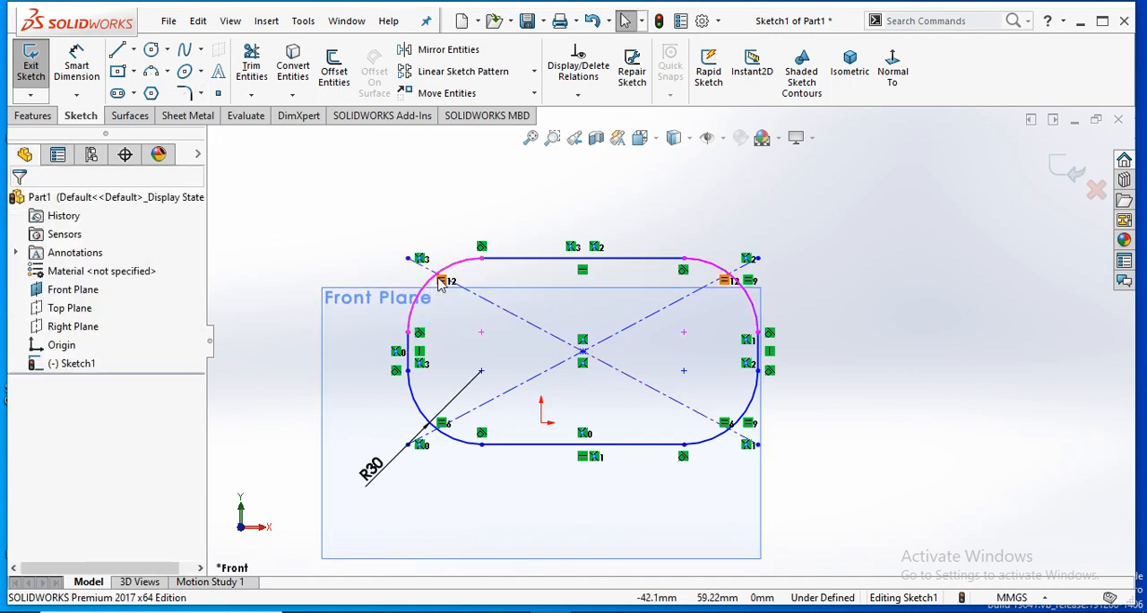
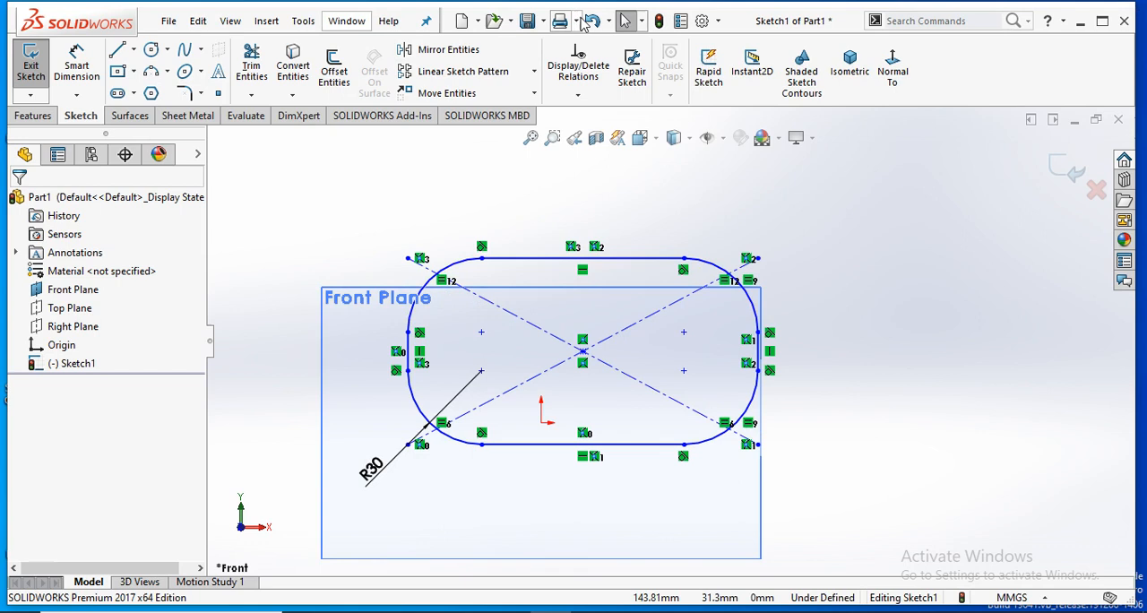
- Undo the 30 mm sketch fillets on the rectangle's corners
click(592, 22)
scroll(802, 312, down, 2)
scroll(699, 287, up, 1)
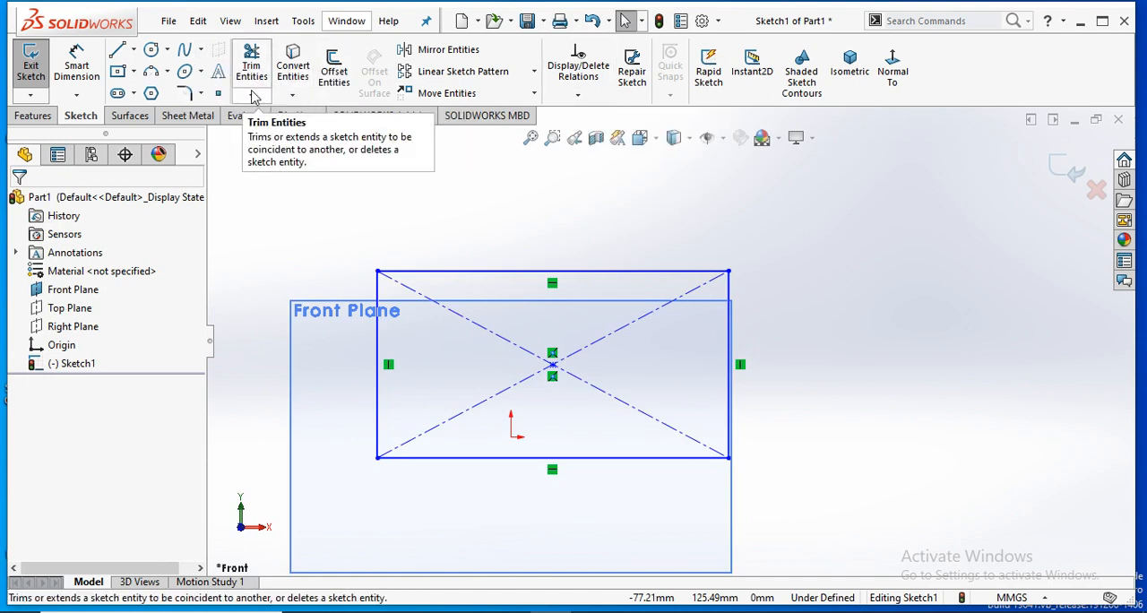
- Chamfer the rectangle's upper-left corner with an equal distance of 10 mm on both edges
click(202, 94)
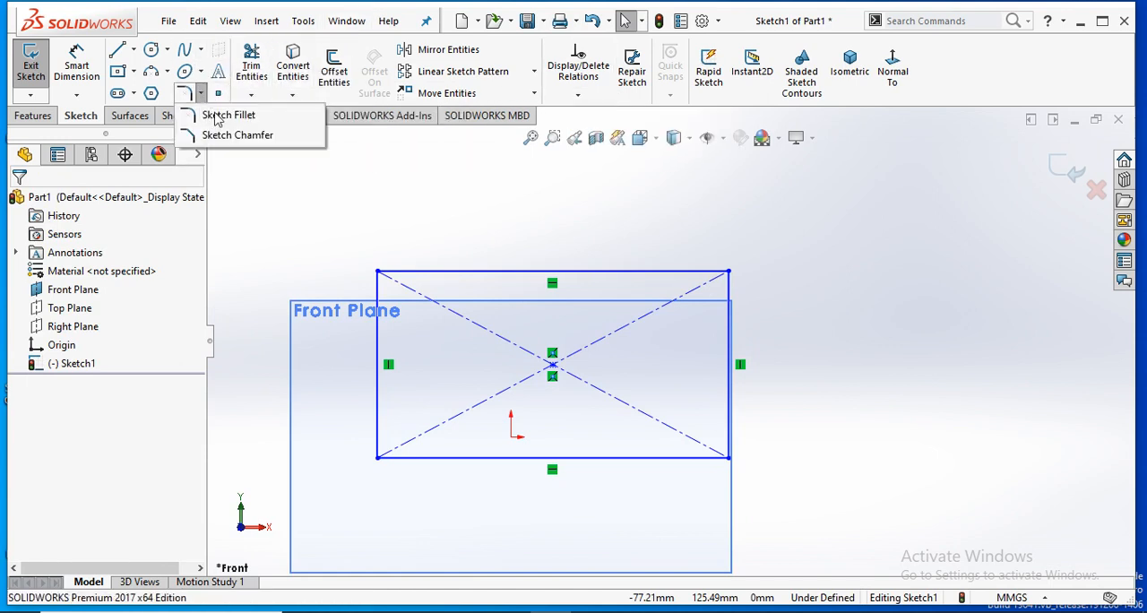
click(236, 136)
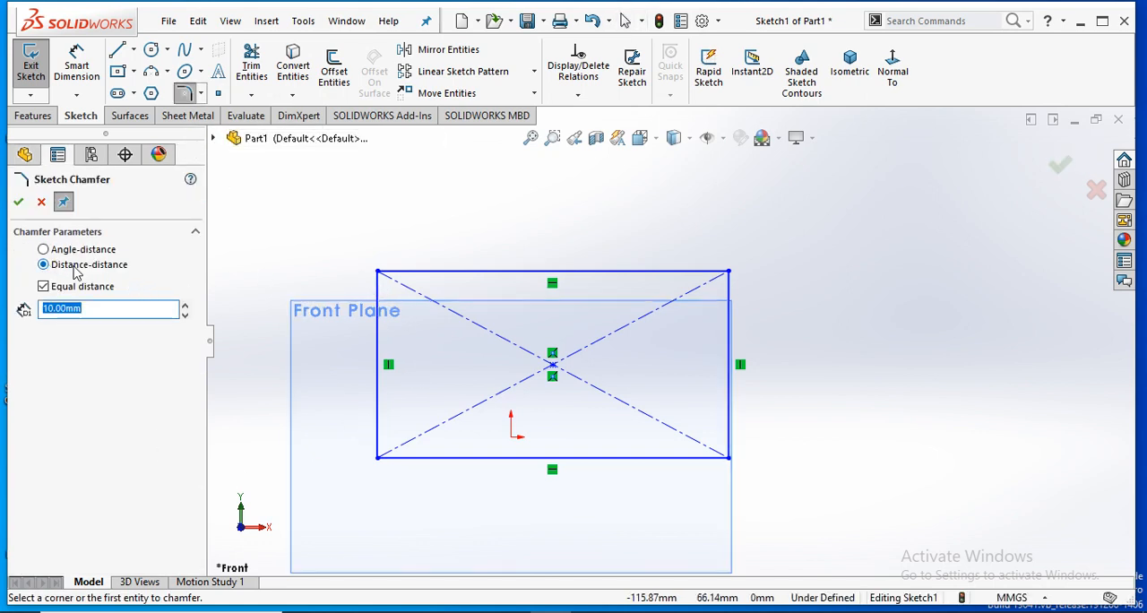
click(379, 310)
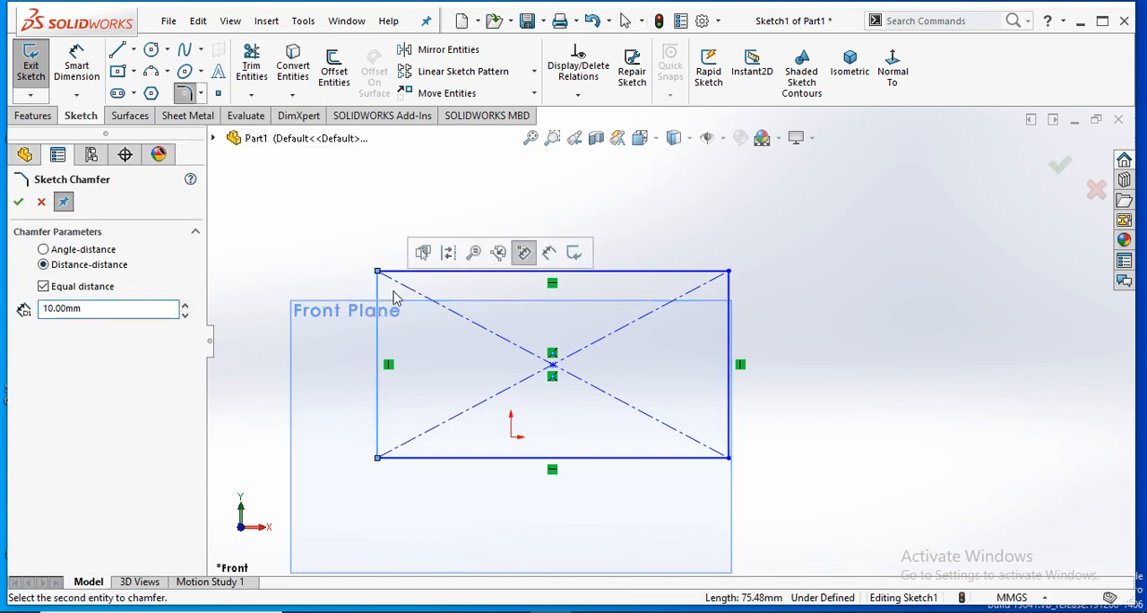
click(420, 273)
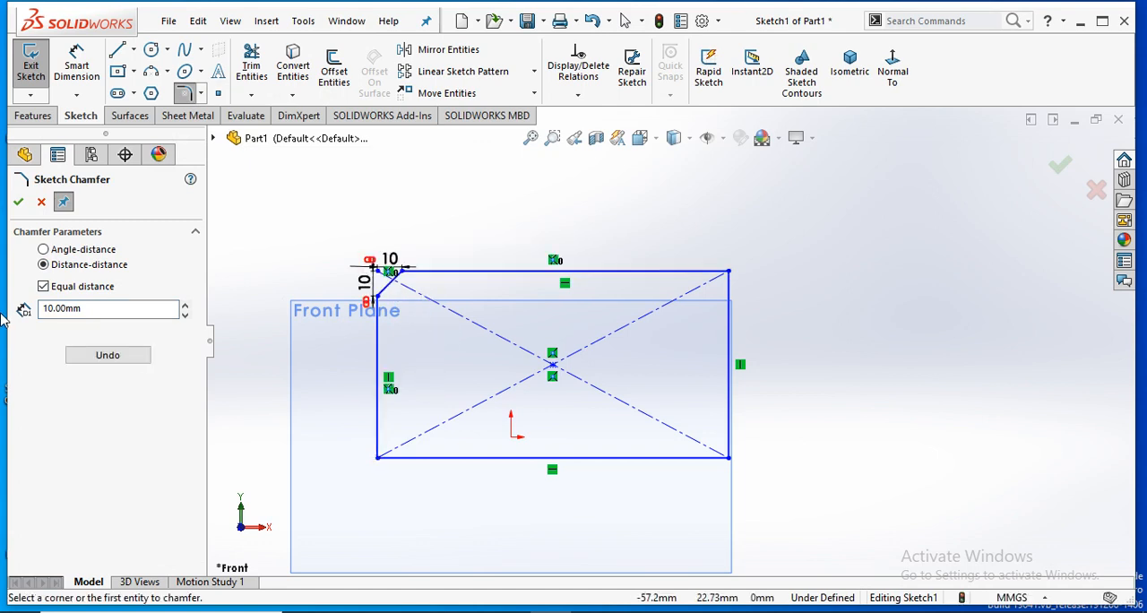
scroll(574, 268, up, 1)
scroll(500, 258, up, 1)
scroll(498, 240, down, 2)
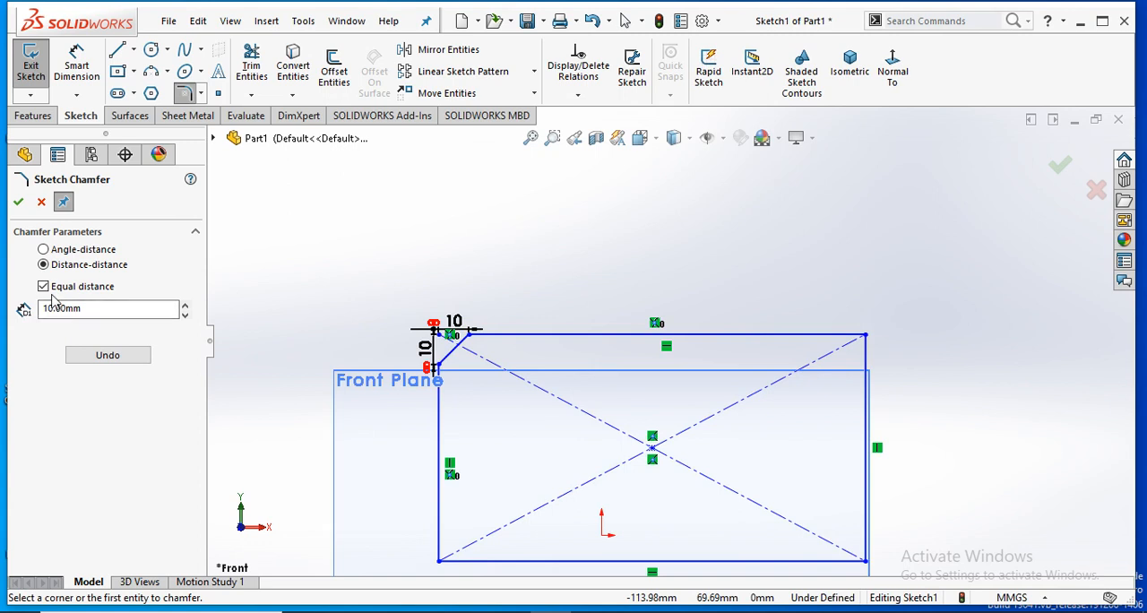
- Chamfer the rectangle's upper-right corner with unequal distances, 10 mm on the vertical edge and 20 mm on the top edge
click(44, 287)
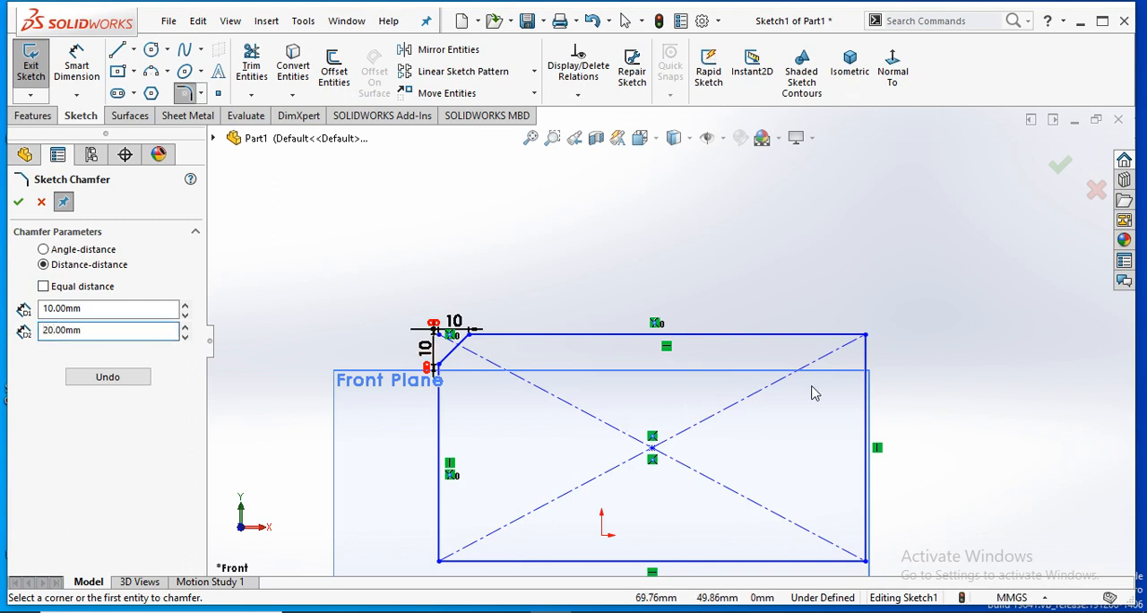
click(865, 376)
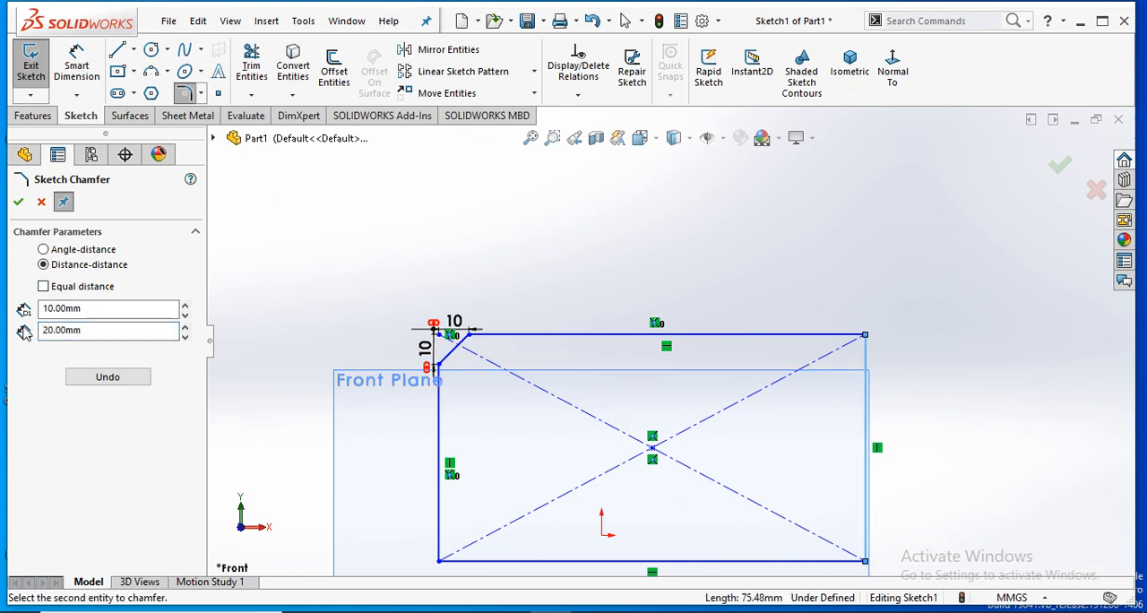
click(746, 338)
scroll(919, 370, down, 3)
scroll(911, 369, down, 1)
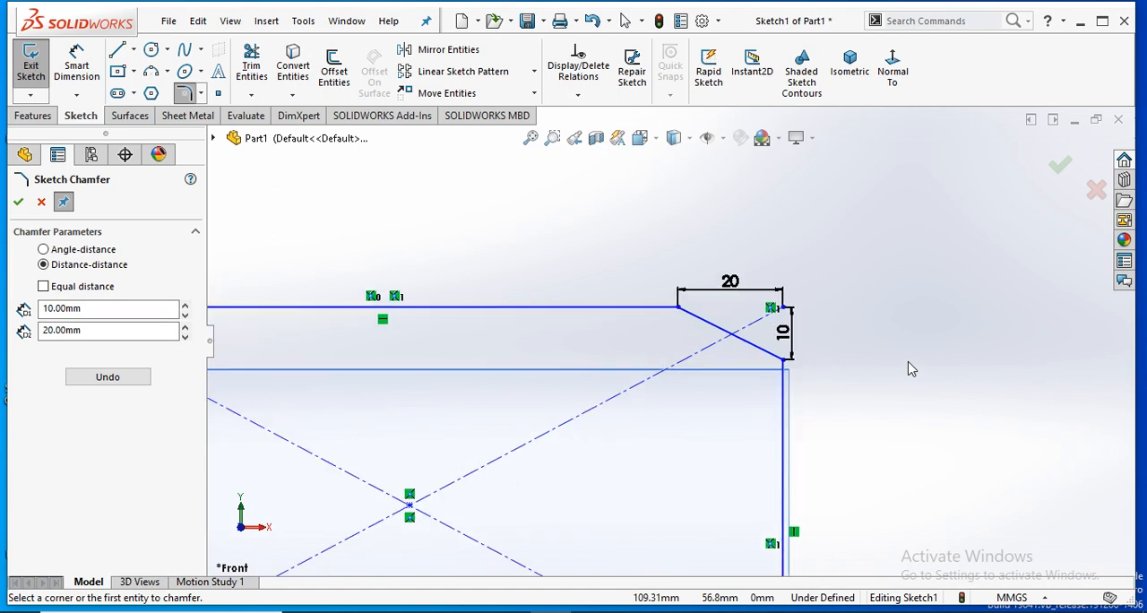
scroll(681, 459, up, 3)
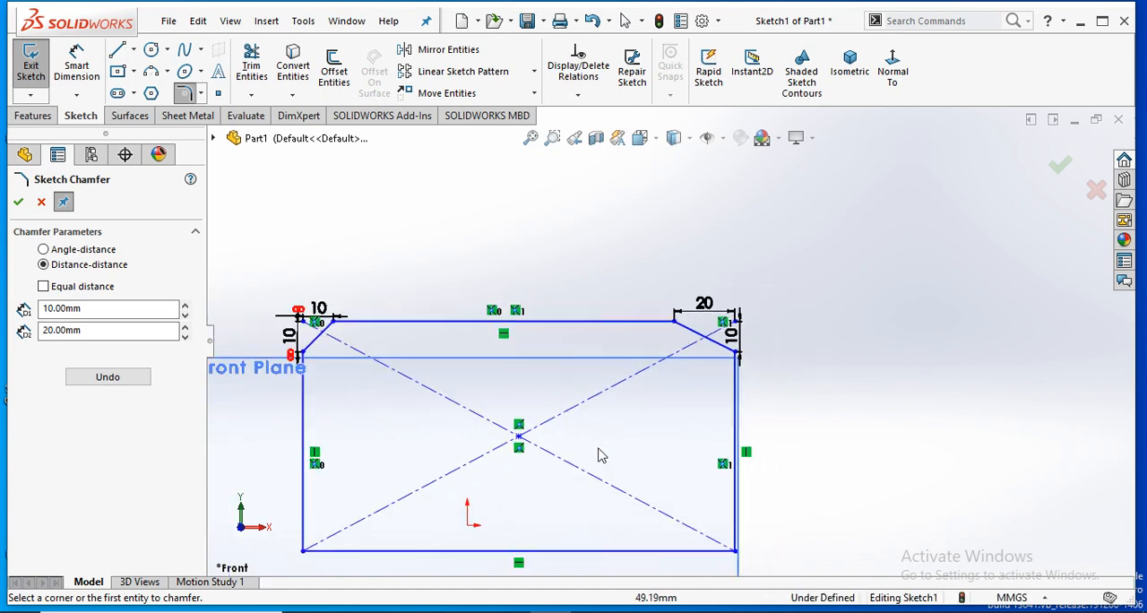
scroll(485, 447, up, 1)
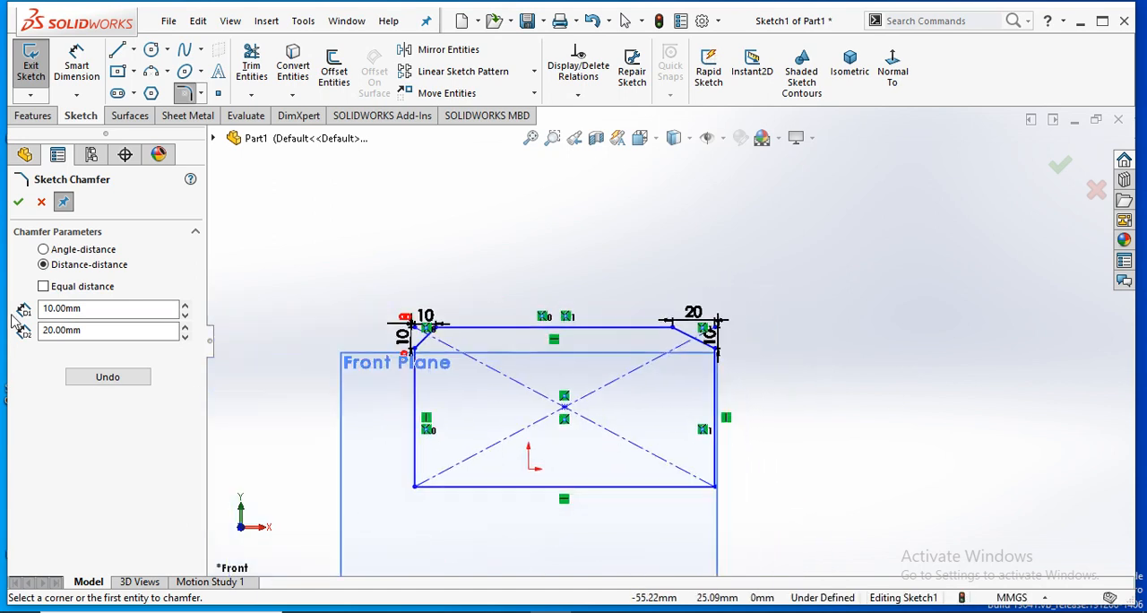
- Chamfer the rectangle's lower-right corner by angle and distance, using 10 mm along the bottom edge and 45 degrees
click(43, 249)
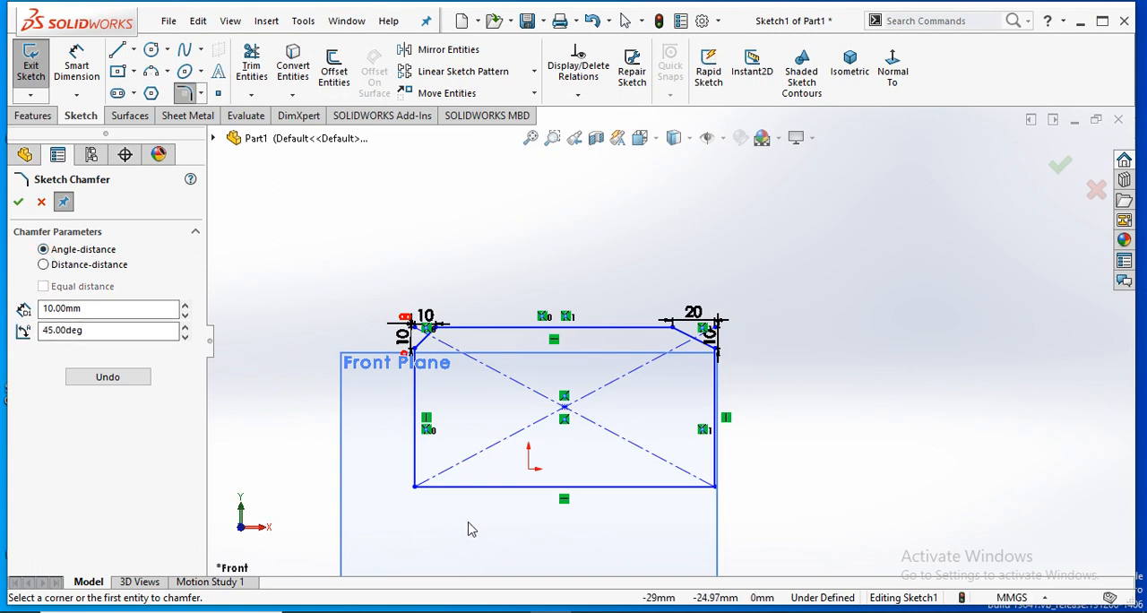
scroll(525, 497, down, 2)
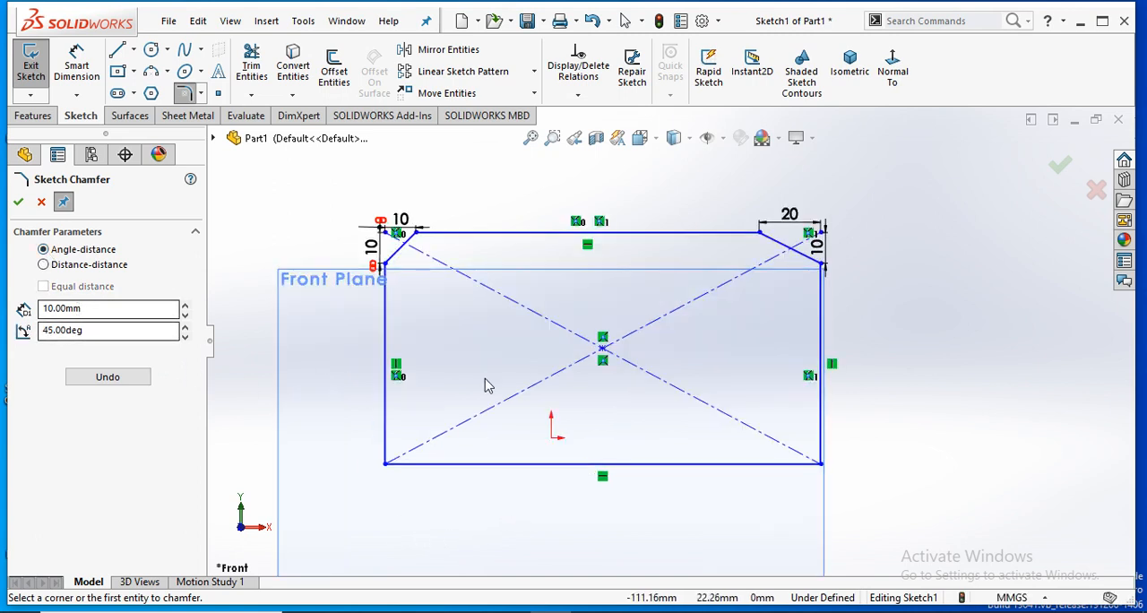
click(785, 476)
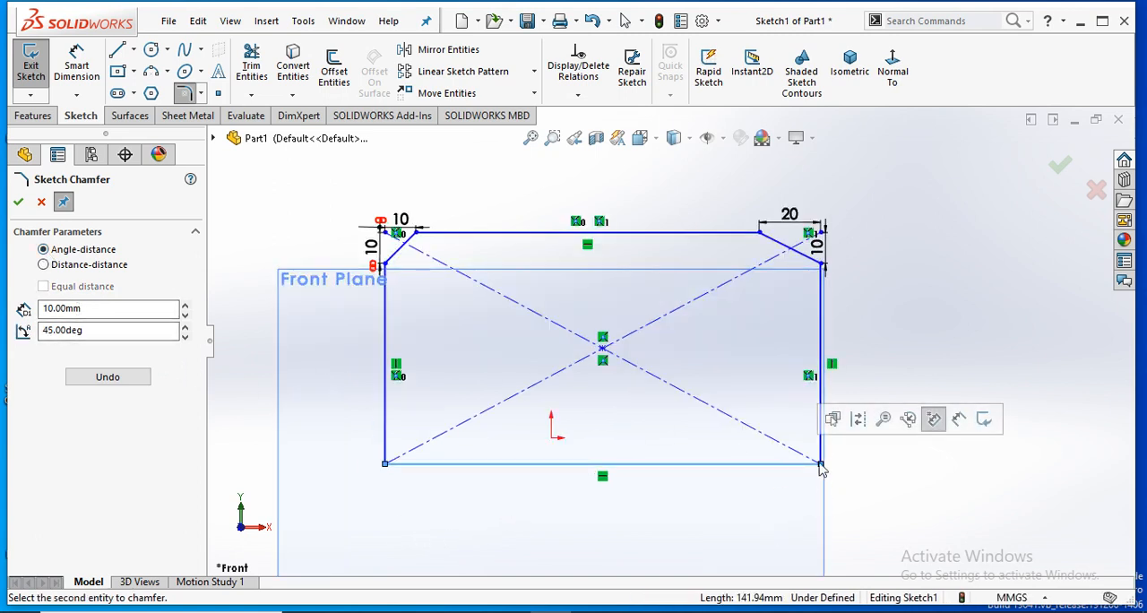
click(823, 403)
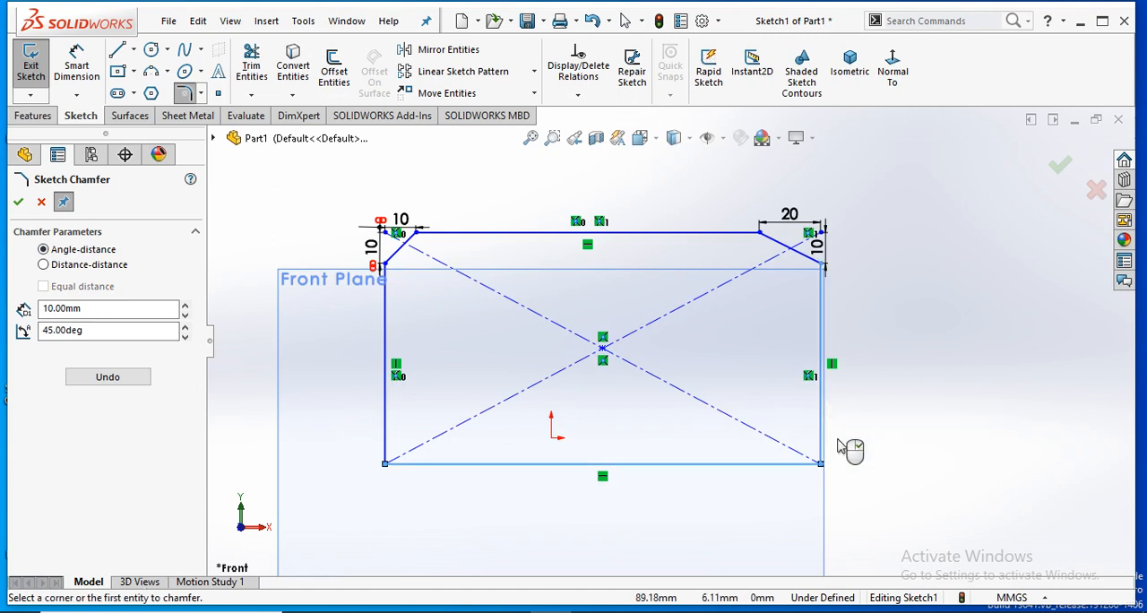
scroll(815, 454, down, 3)
scroll(816, 447, up, 1)
scroll(816, 447, down, 1)
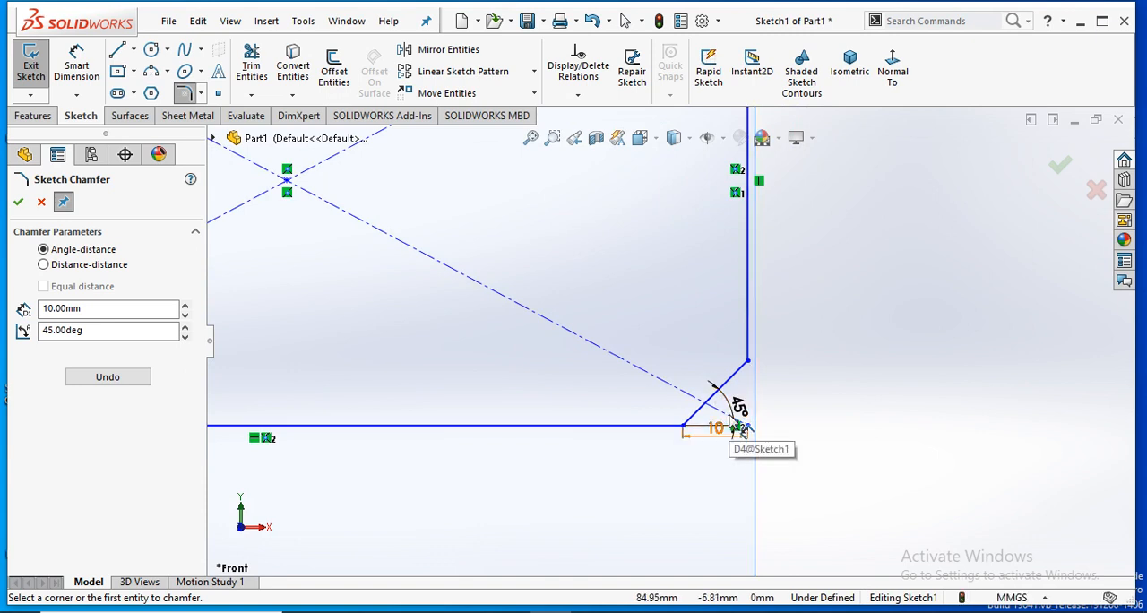
scroll(672, 329, up, 6)
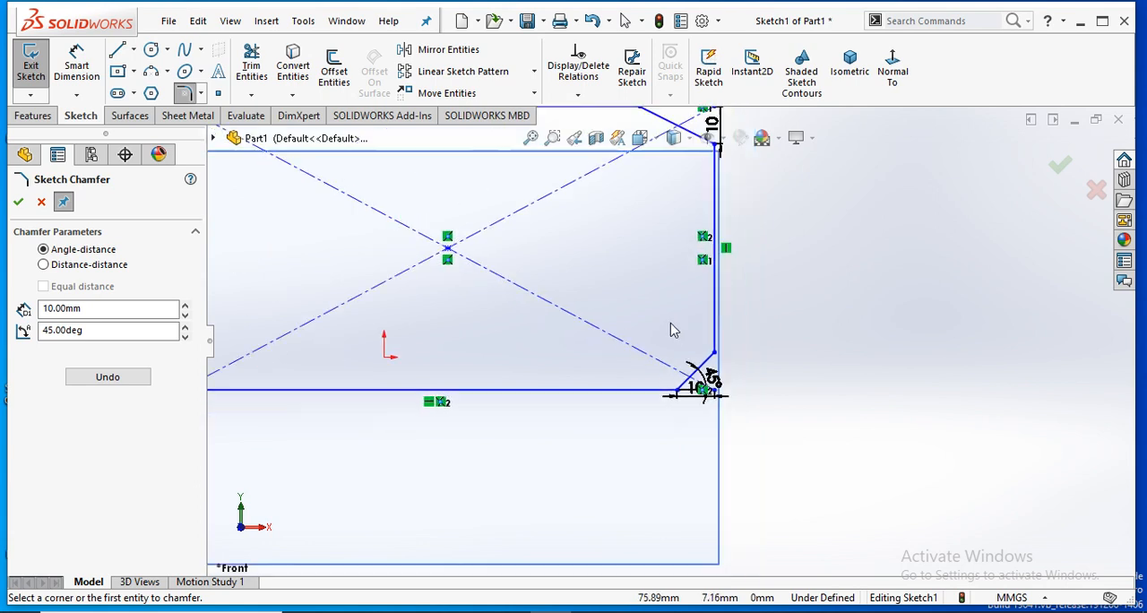
click(19, 204)
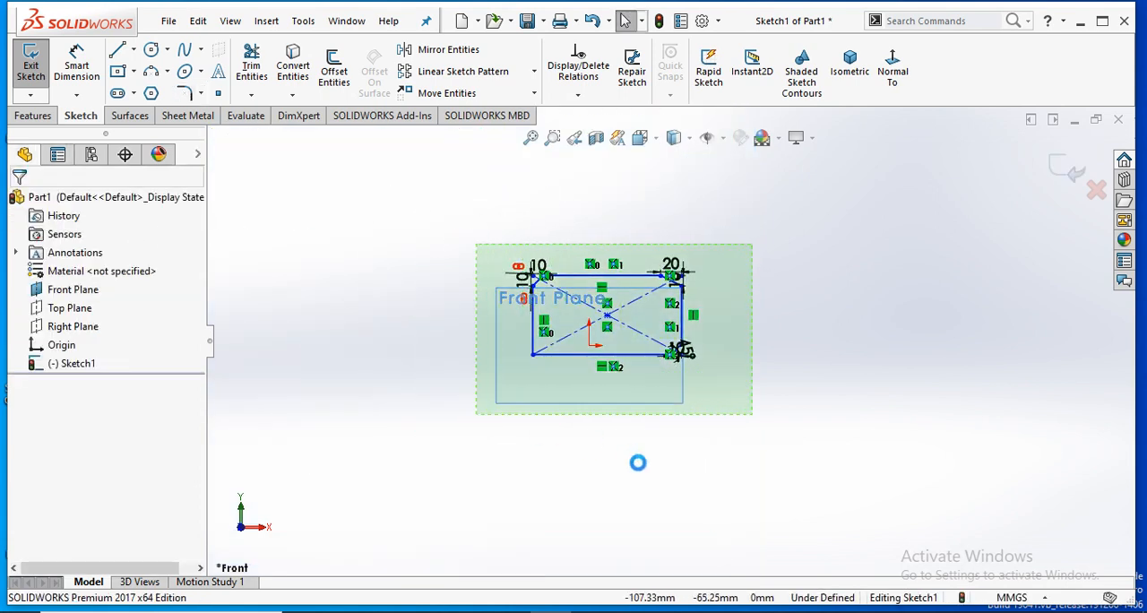
- Delete the entire chamfered rectangle from the sketch
key(Delete)
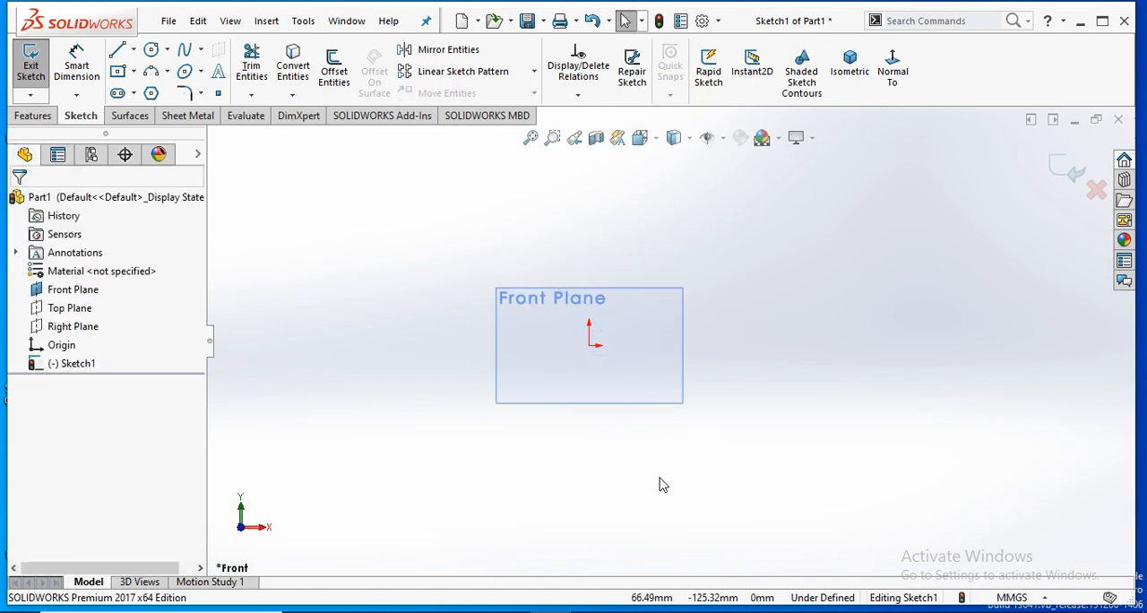
scroll(624, 386, down, 5)
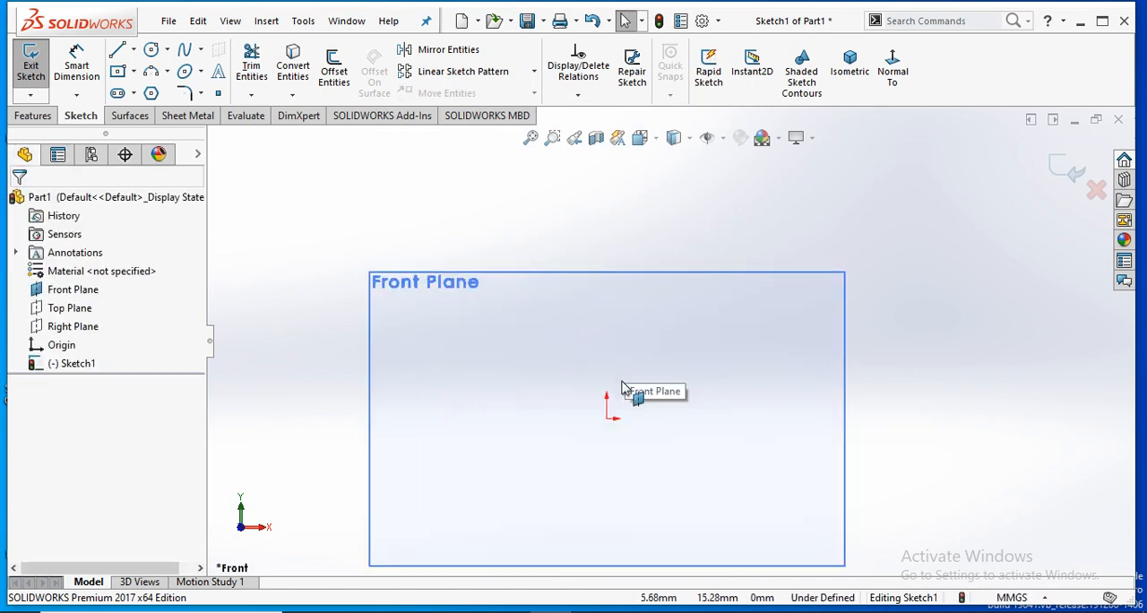
- Sketch a center rectangle about 94 mm wide, centred on the origin
click(120, 72)
click(606, 417)
click(732, 341)
right_click(750, 302)
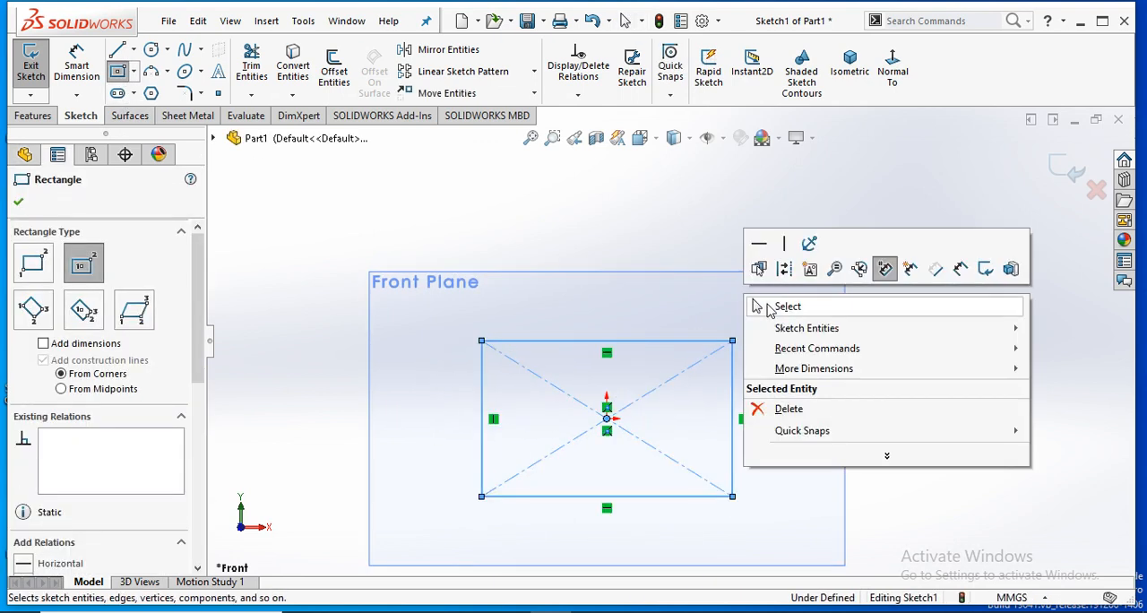
click(770, 305)
- Set up a 10 mm sketch offset of only the rectangle's top edge, with chain selection off
scroll(670, 350, up, 3)
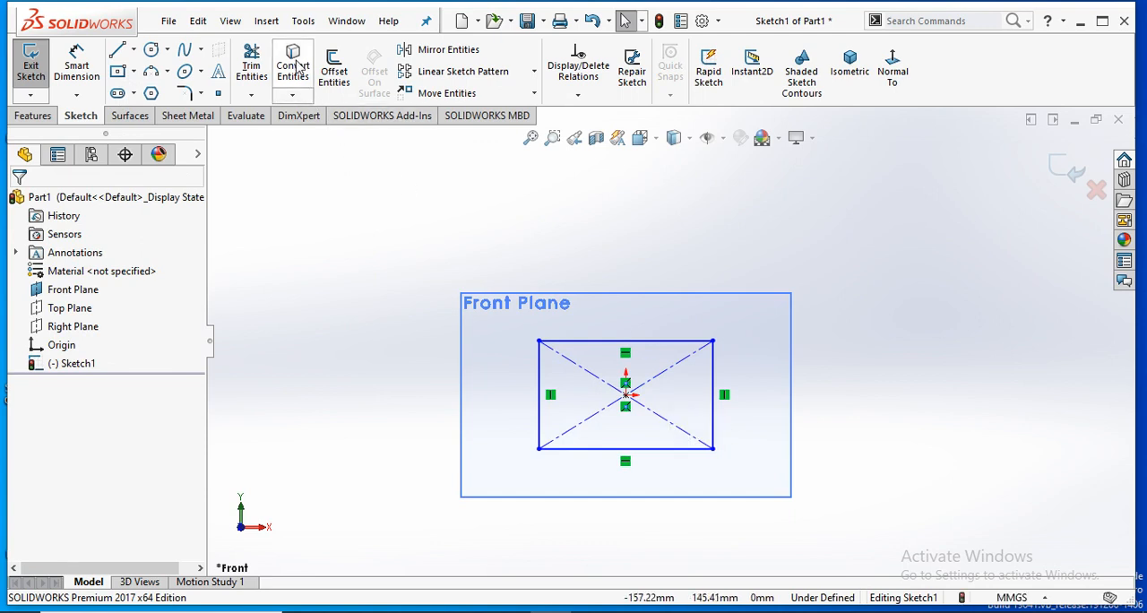
click(334, 67)
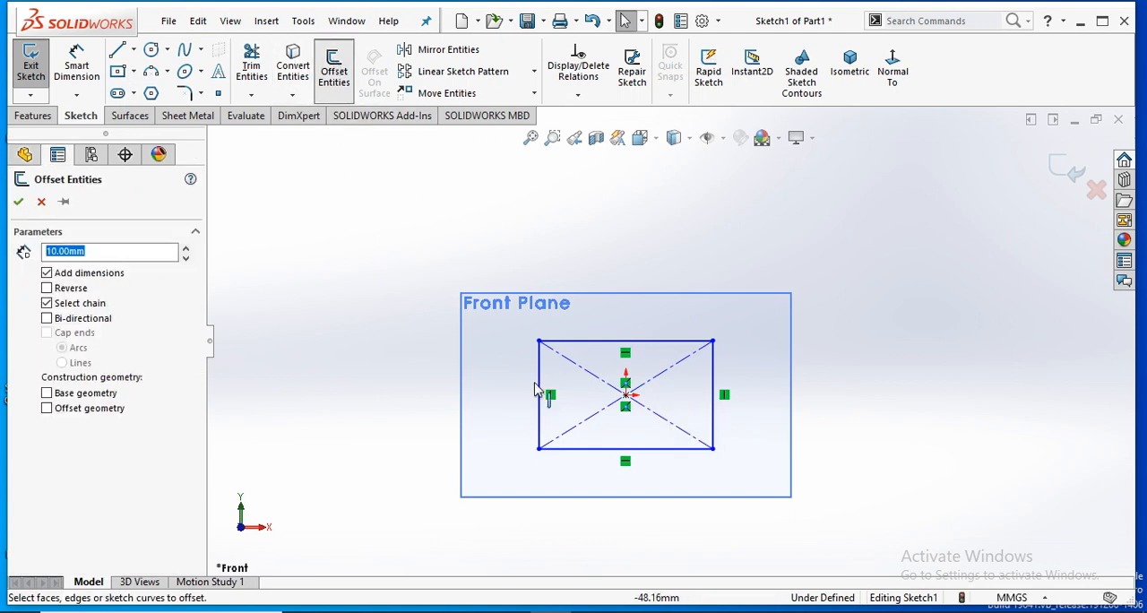
click(46, 303)
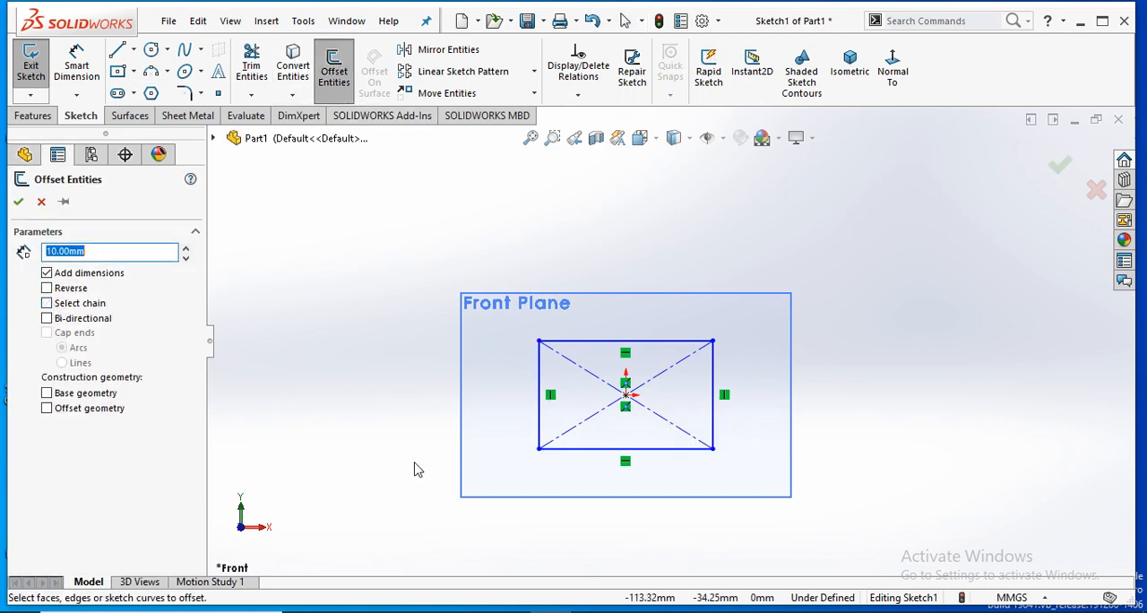
click(651, 351)
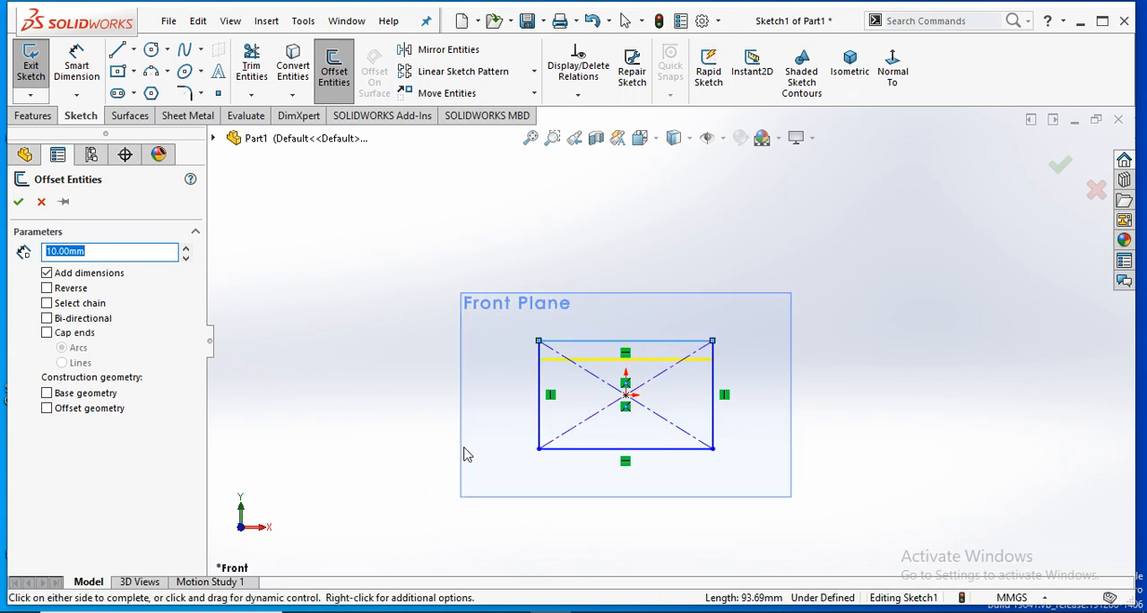
scroll(699, 392, down, 2)
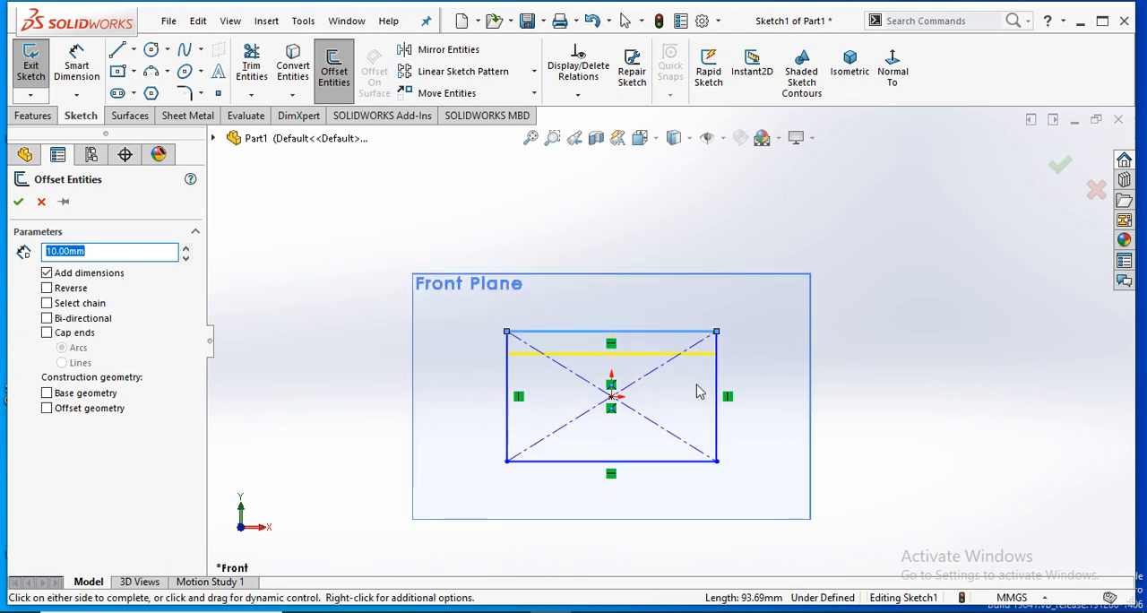
- Try the chain selection, bi-directional and reverse options on the 10 mm offset preview
click(48, 288)
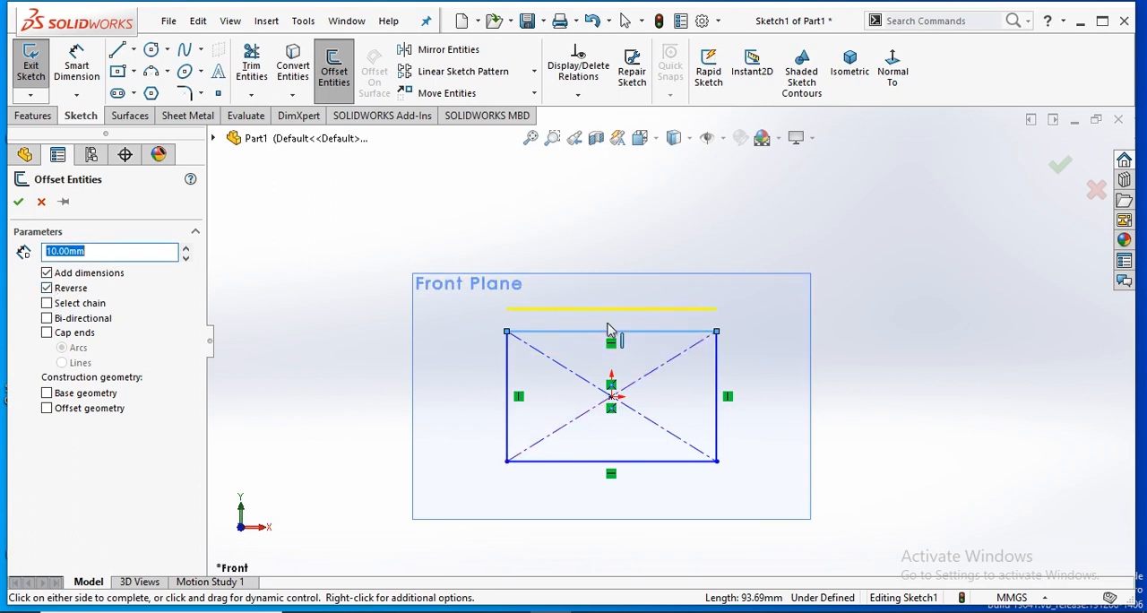
click(78, 310)
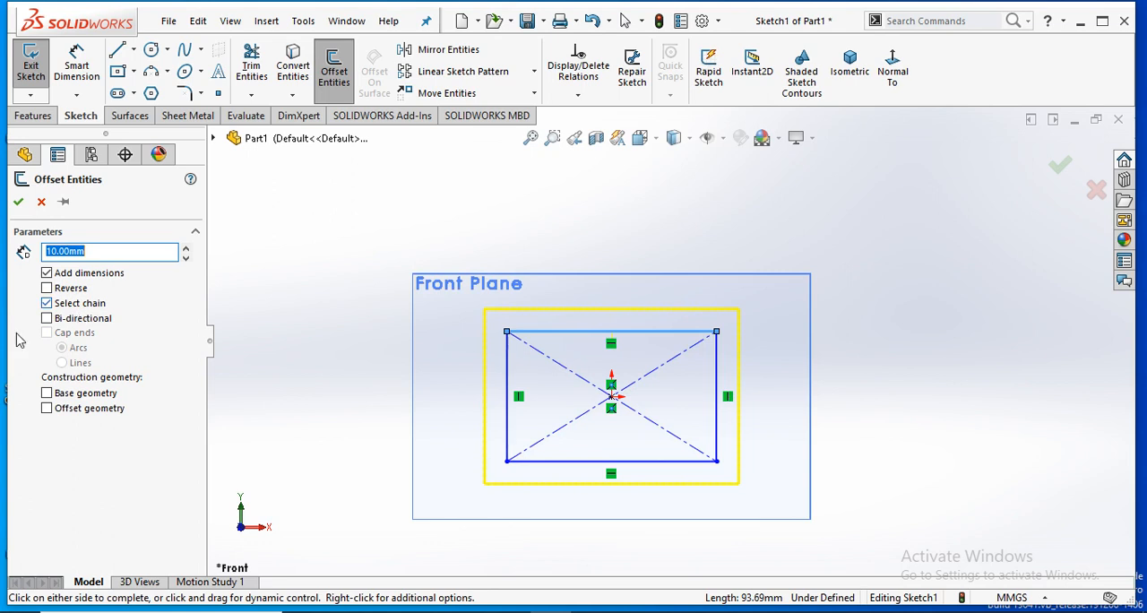
click(46, 319)
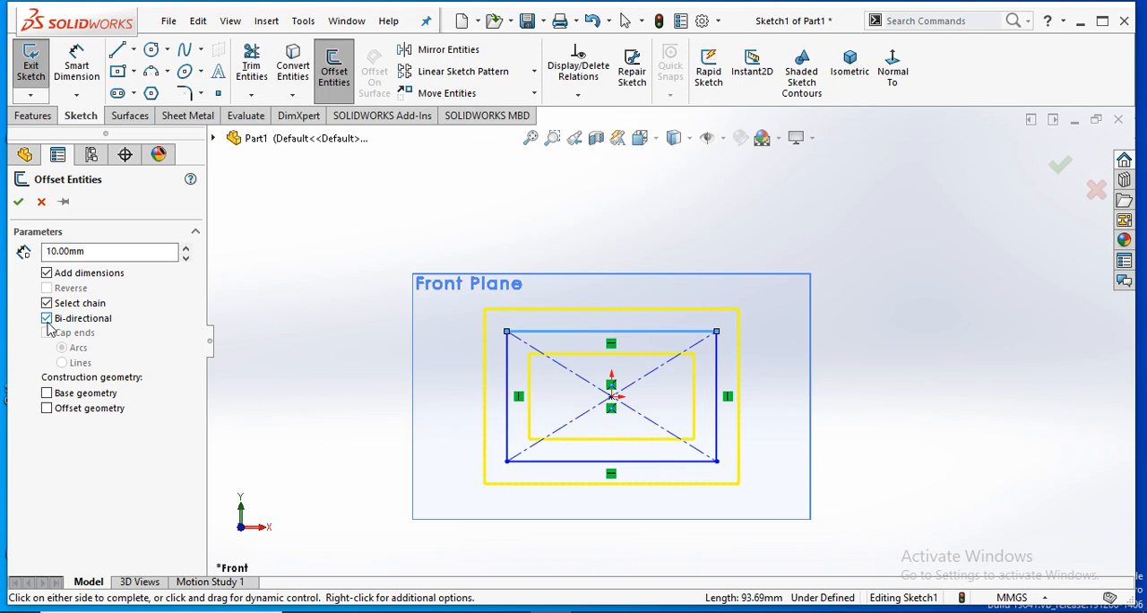
click(47, 319)
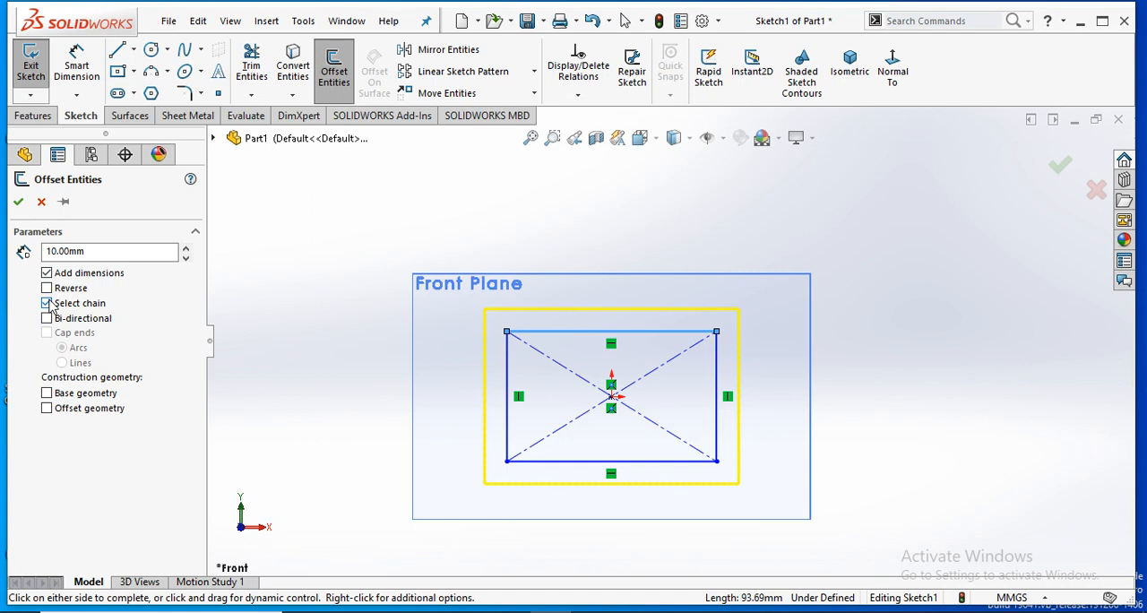
click(47, 289)
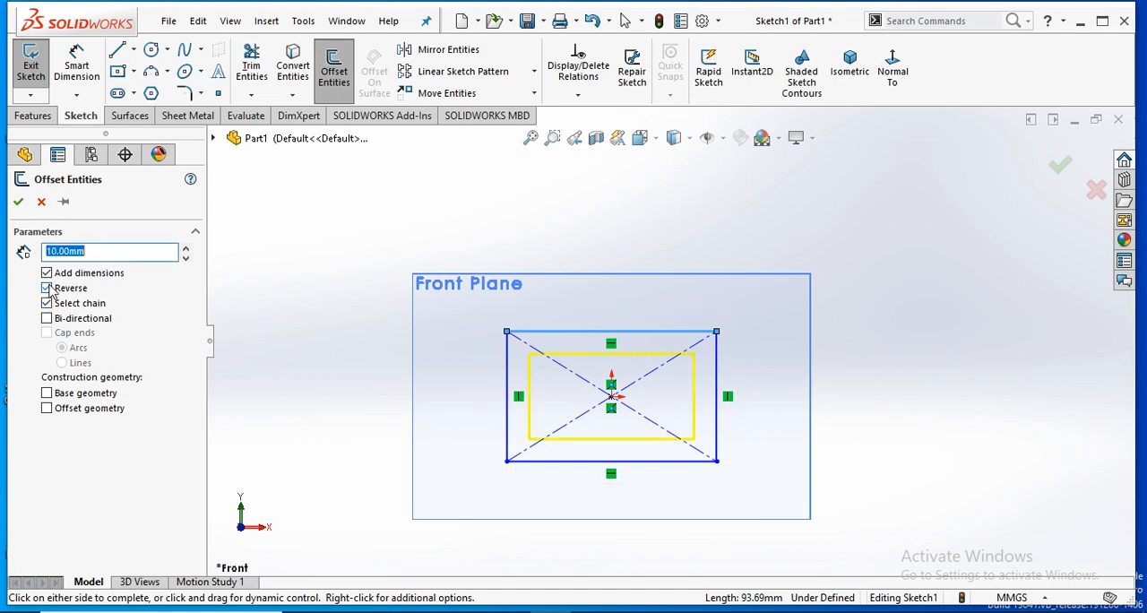
click(48, 289)
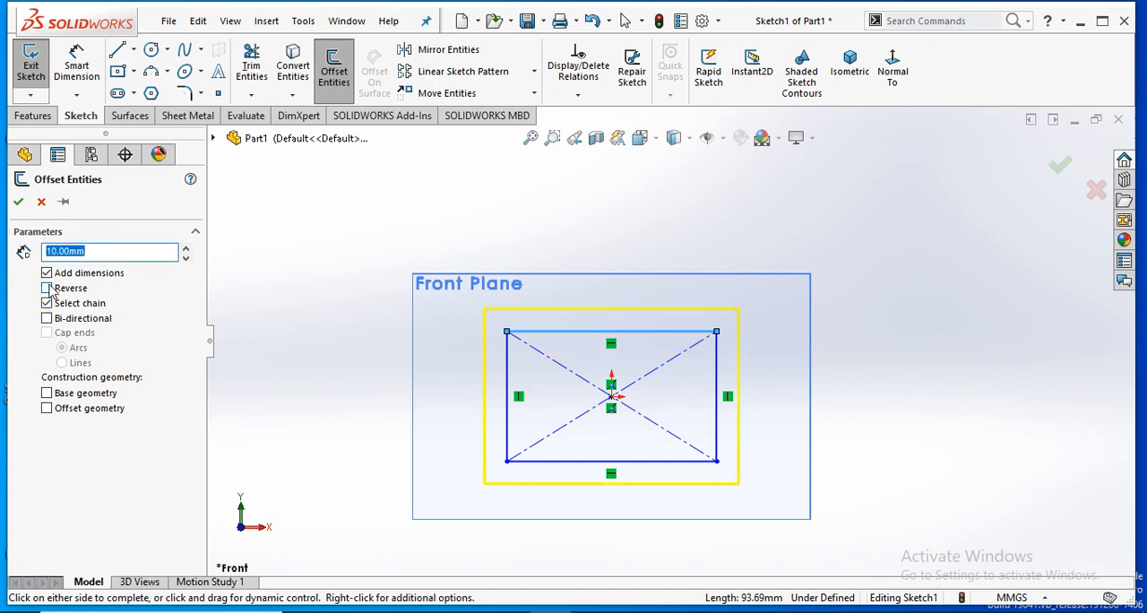
- Offset only the rectangle's top edge 10 mm outward, with chain selection off and the direction reversed
click(49, 305)
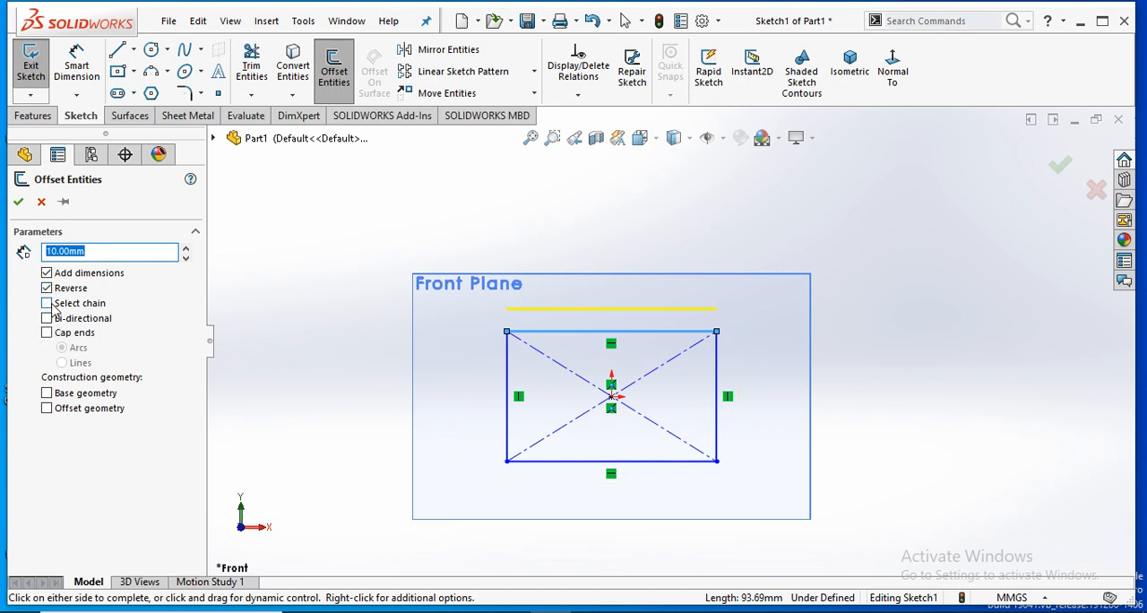
click(18, 204)
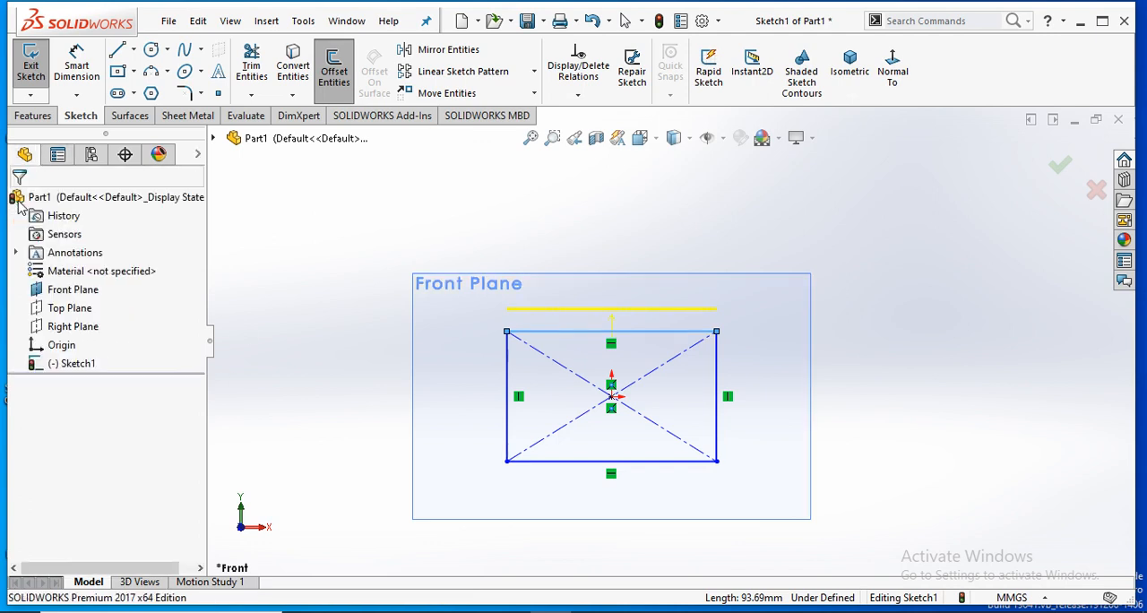
scroll(815, 401, up, 2)
scroll(815, 402, down, 1)
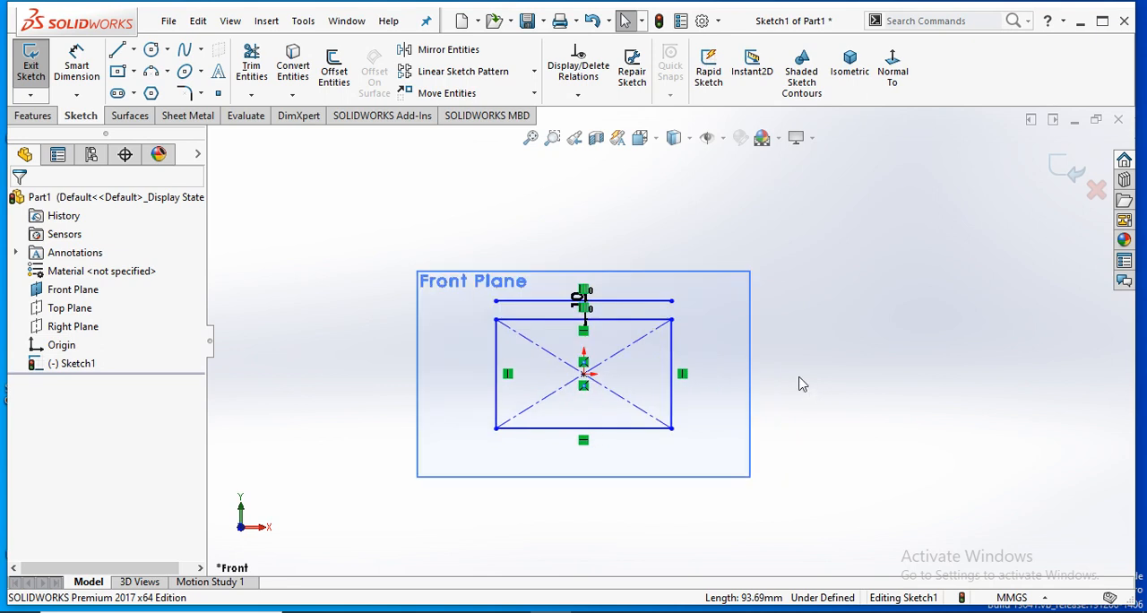
- Delete the rectangle together with its offset line from the sketch
drag(329, 248, 722, 489)
key(Delete)
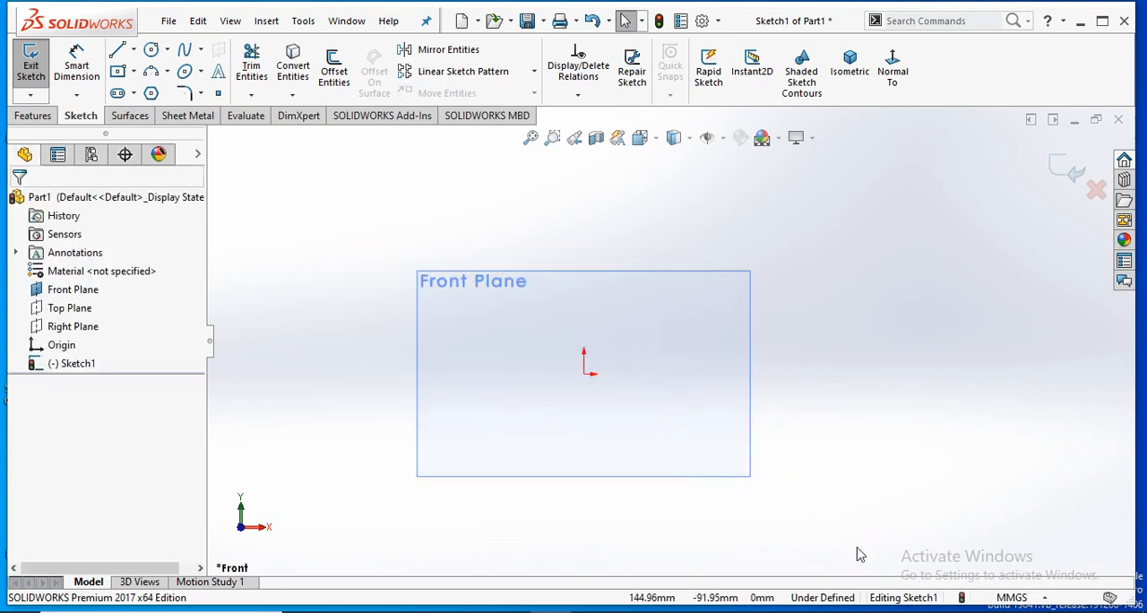
scroll(701, 334, down, 2)
scroll(702, 333, up, 2)
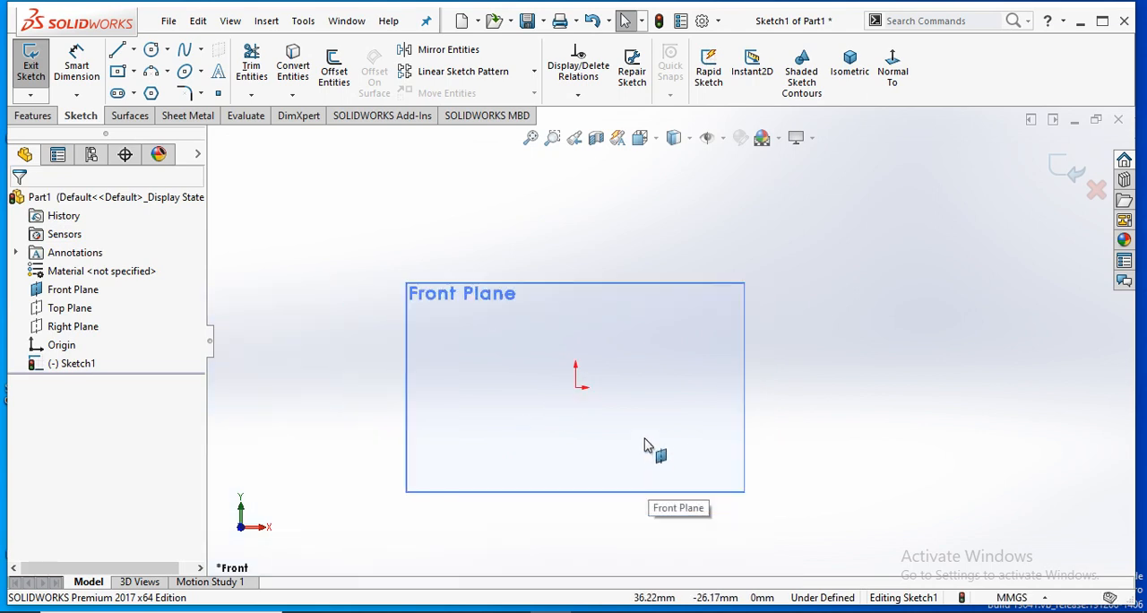
scroll(751, 370, up, 1)
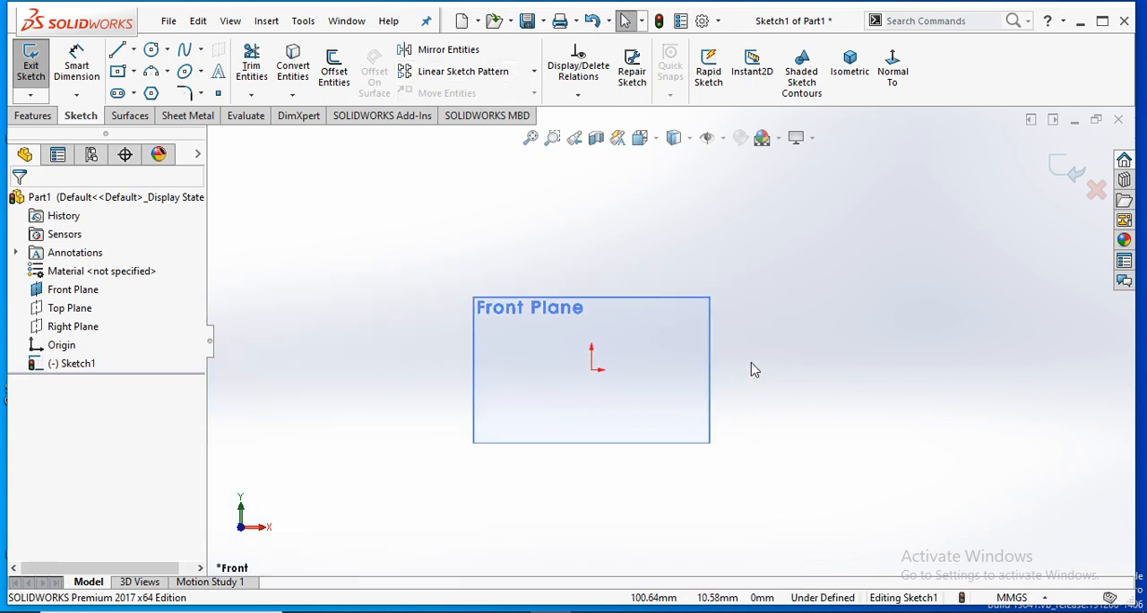
scroll(824, 333, down, 1)
scroll(822, 333, up, 1)
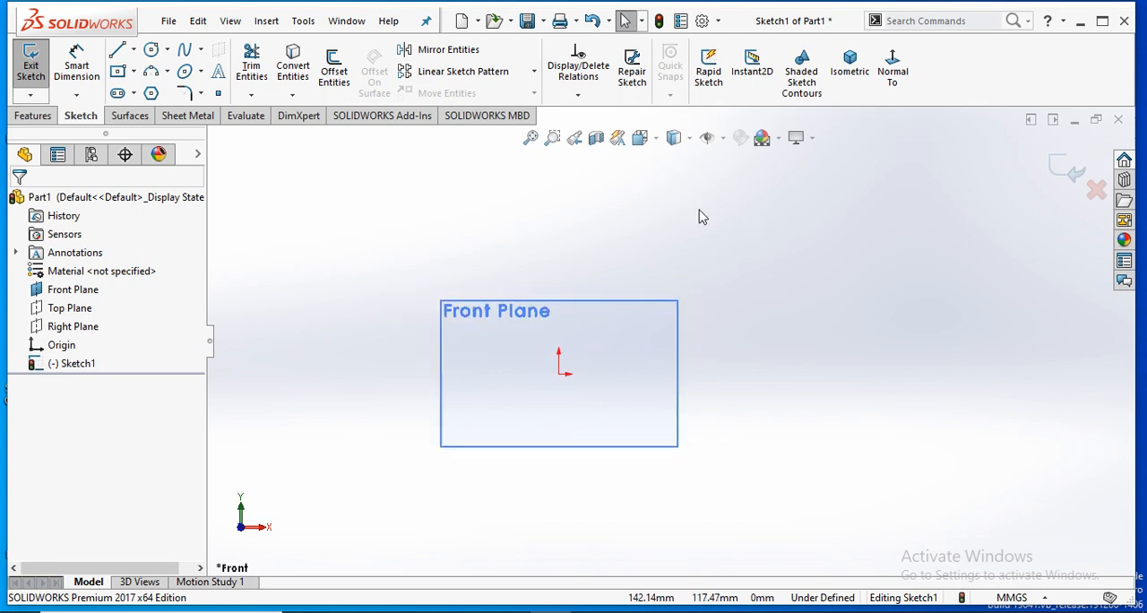
- Sketch a corner rectangle starting at the origin, about 251 mm wide and 90 mm high, and end the command
click(117, 70)
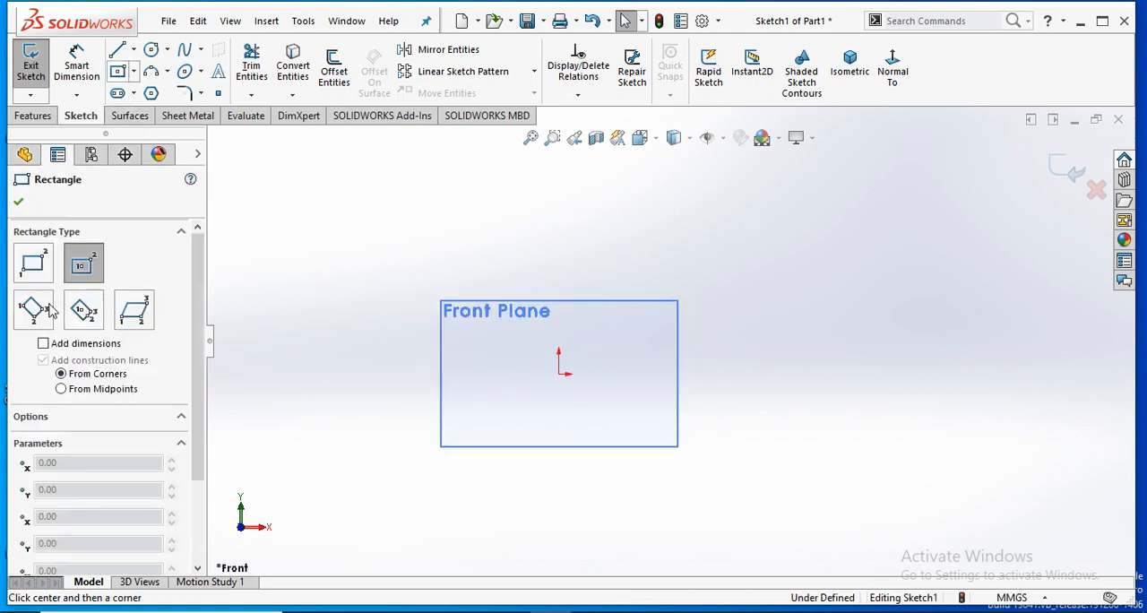
click(559, 373)
click(862, 255)
right_click(873, 255)
click(899, 252)
scroll(822, 303, up, 1)
scroll(747, 301, down, 3)
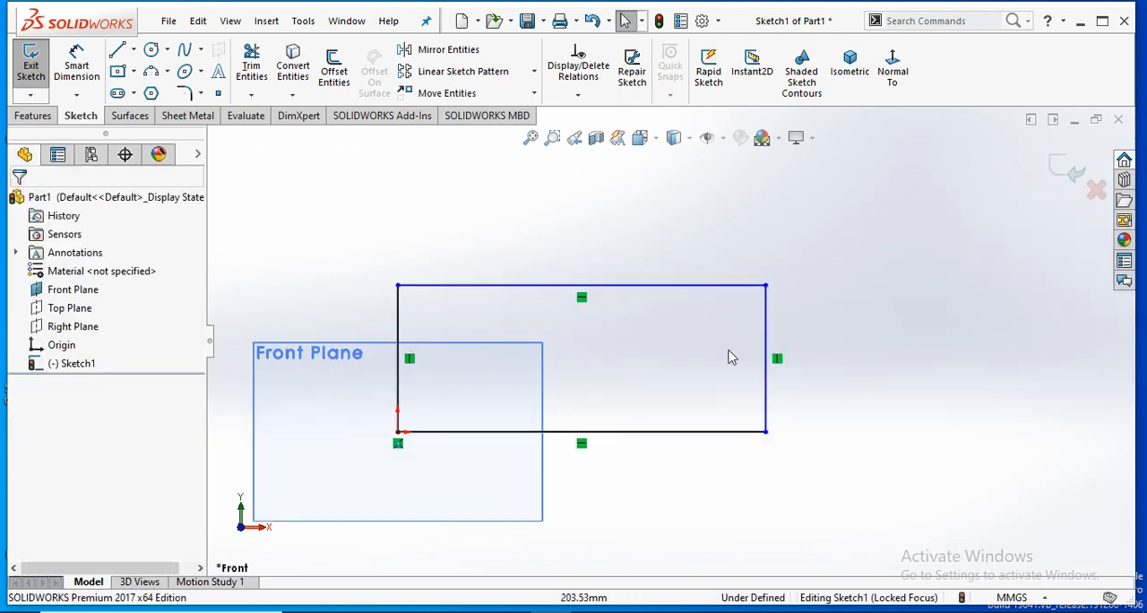
scroll(670, 380, up, 3)
scroll(659, 343, down, 1)
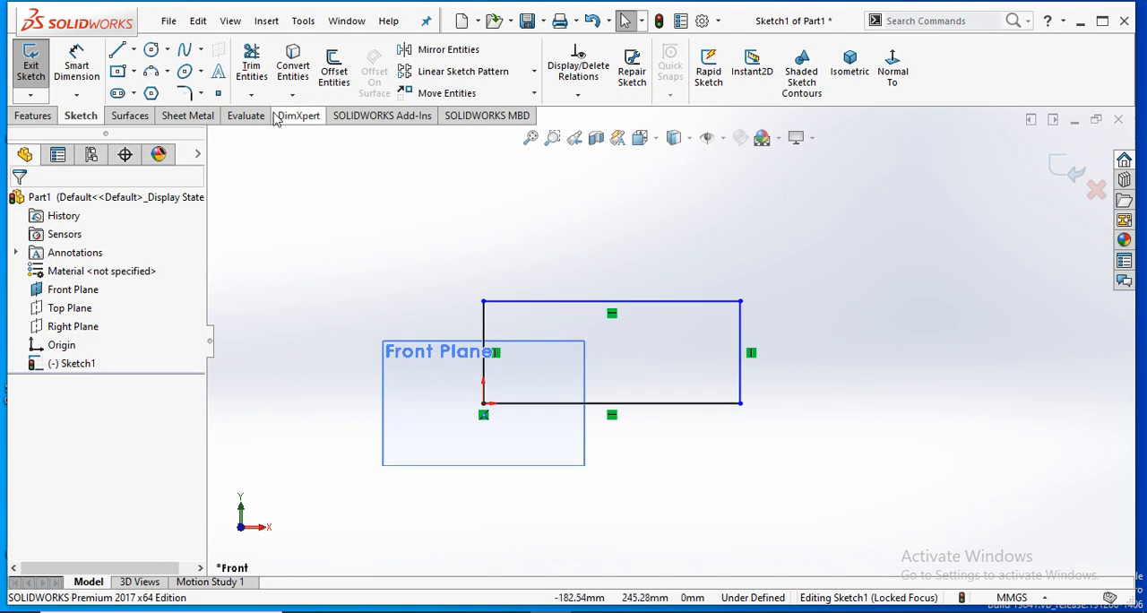
- Dimension the rectangle's right vertical edge and set its height to 100 mm
click(82, 70)
click(778, 352)
click(925, 381)
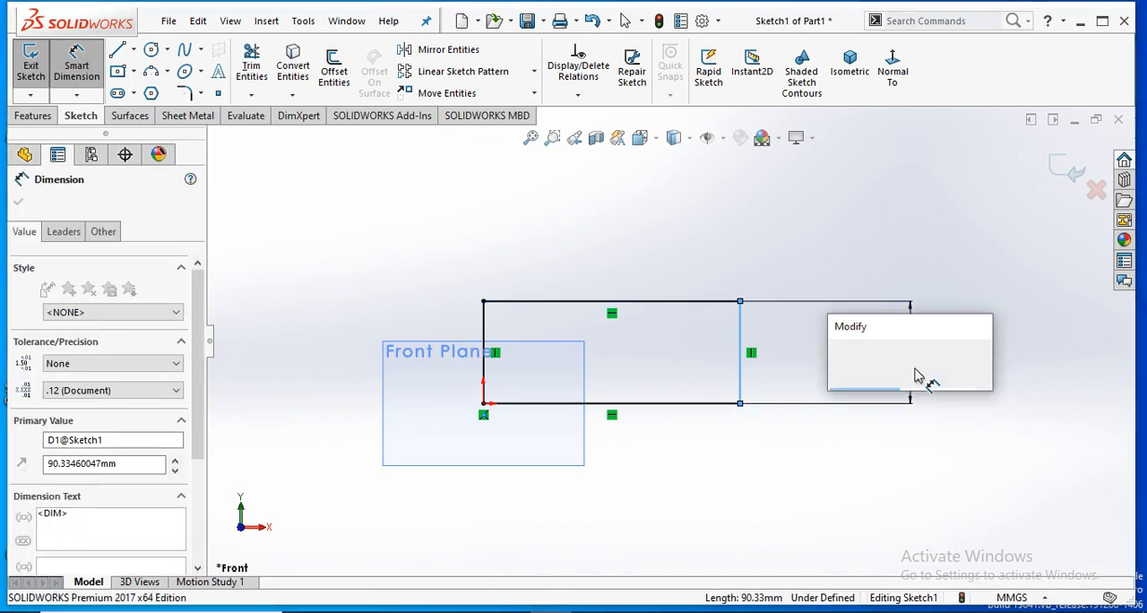
text(100)
key(Return)
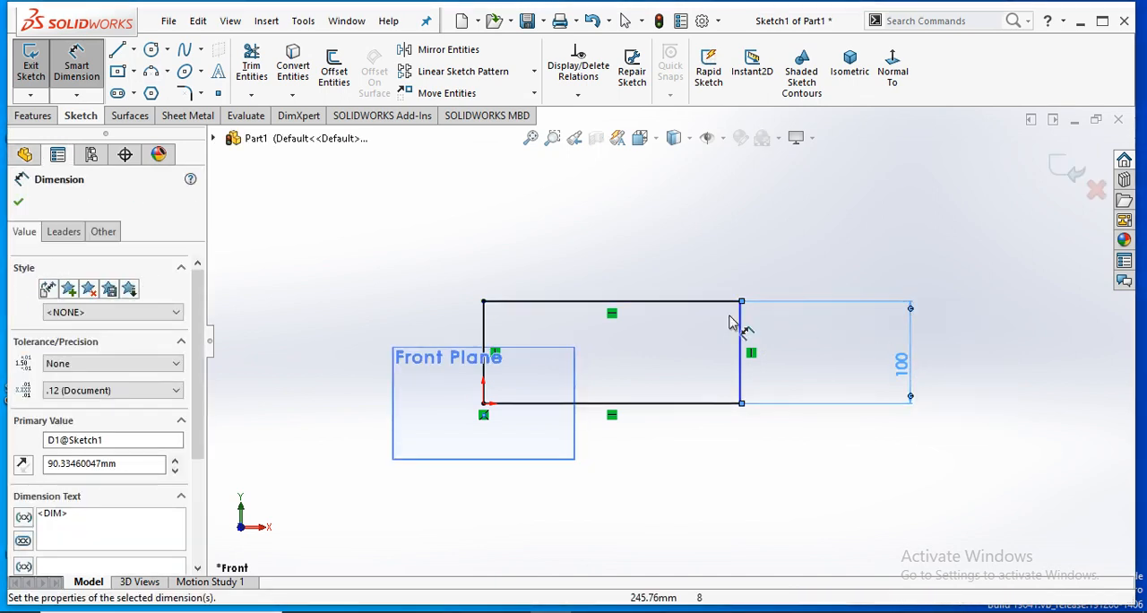
- Dimension the rectangle's top edge and set its width to 200 mm
click(663, 298)
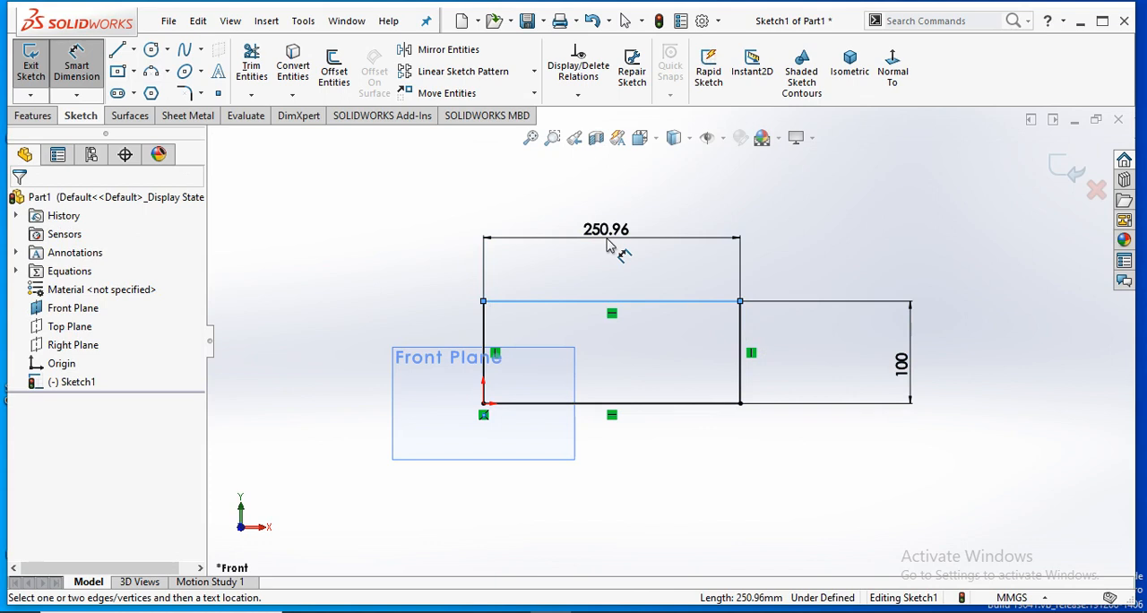
click(607, 245)
text(200)
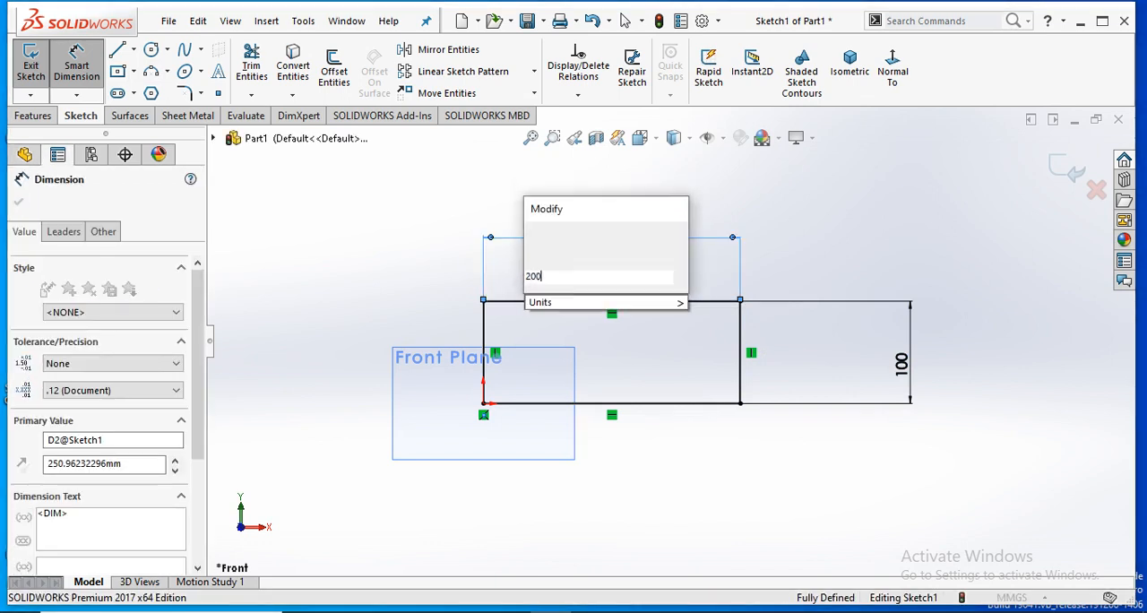
text(0)
key(BackSpace)
key(Return)
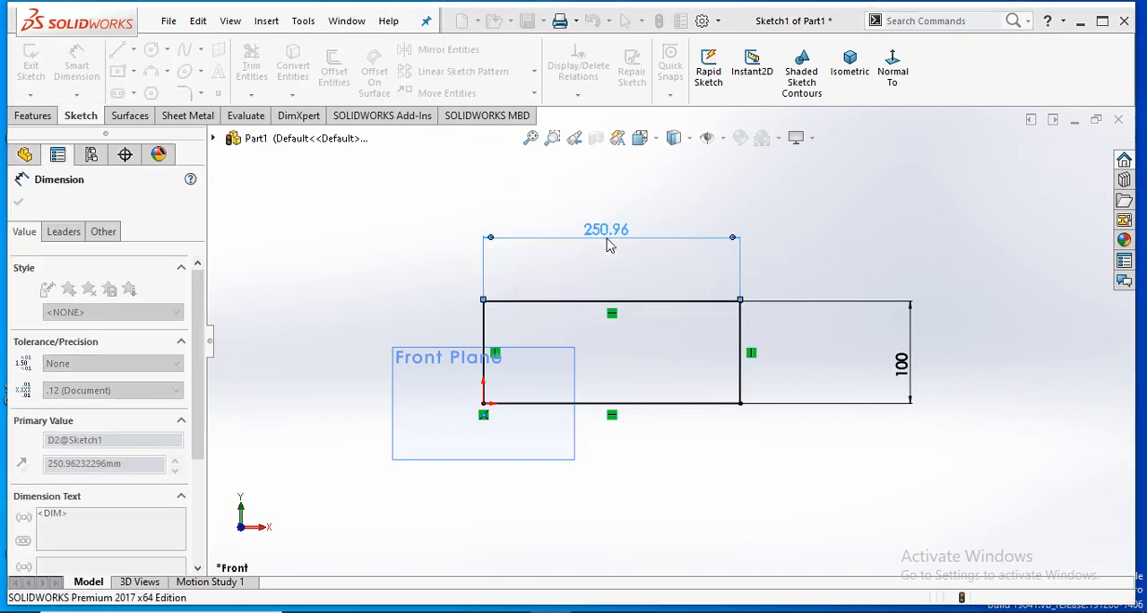
click(446, 256)
scroll(550, 425, up, 1)
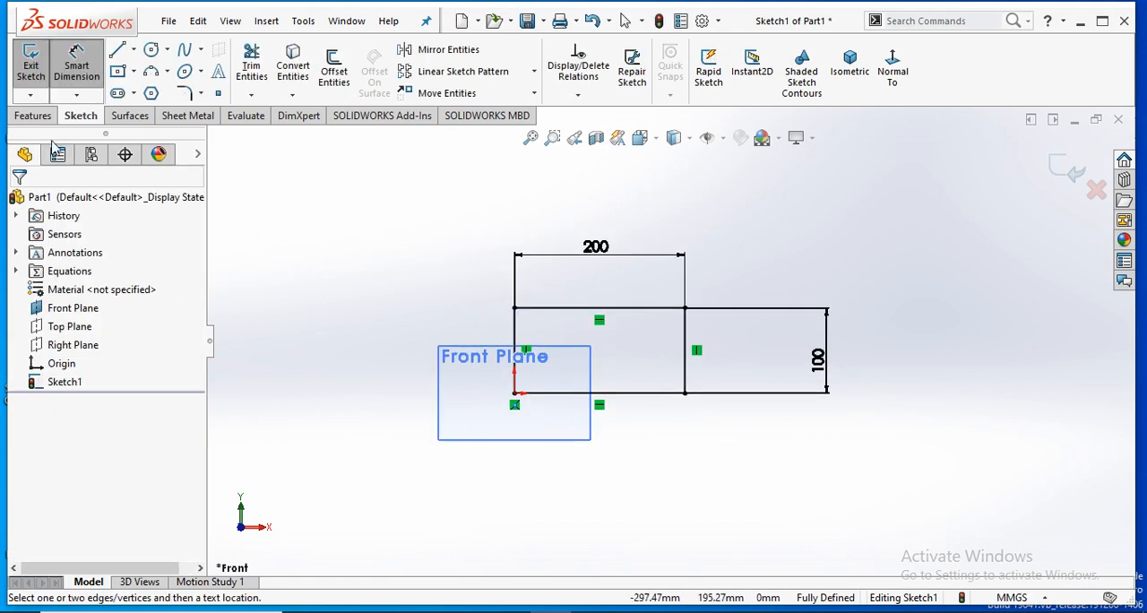
- Exit the rectangle sketch and reopen it for editing
click(30, 72)
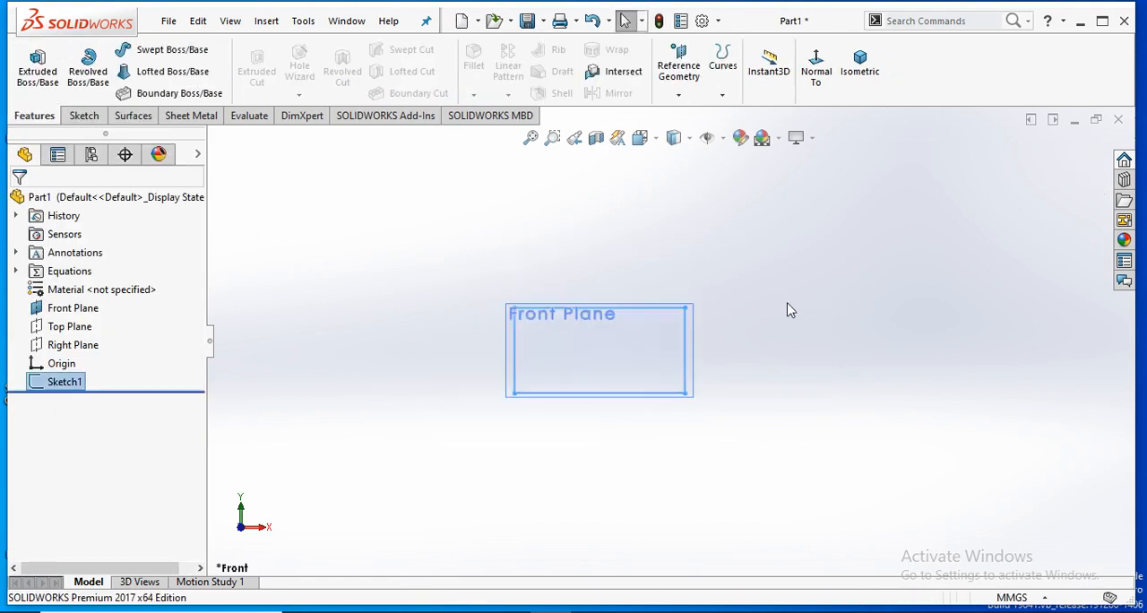
right_click(625, 311)
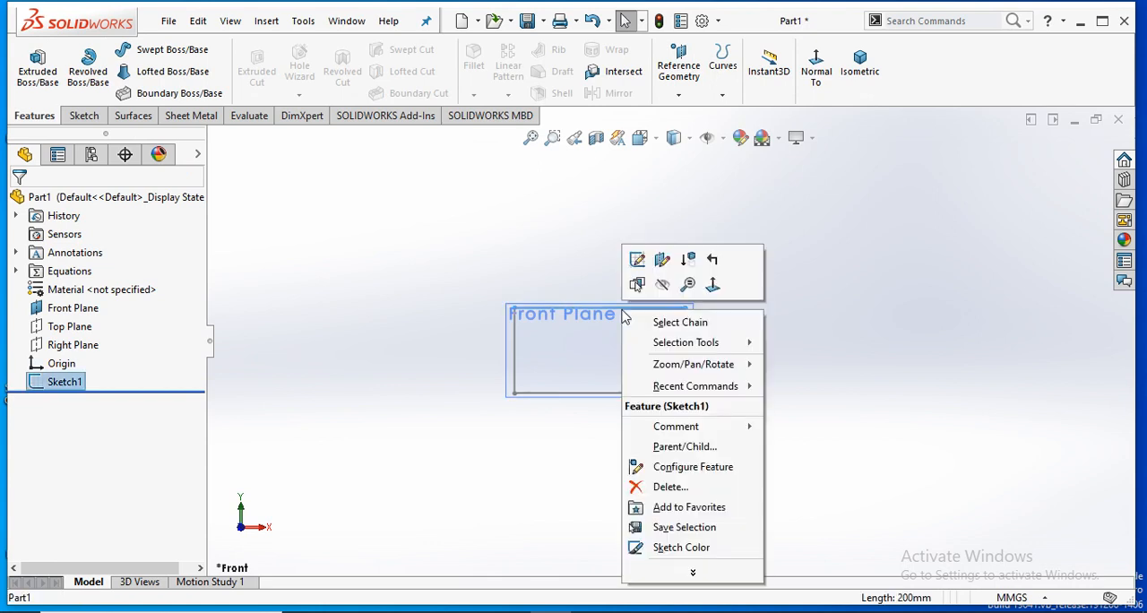
click(639, 260)
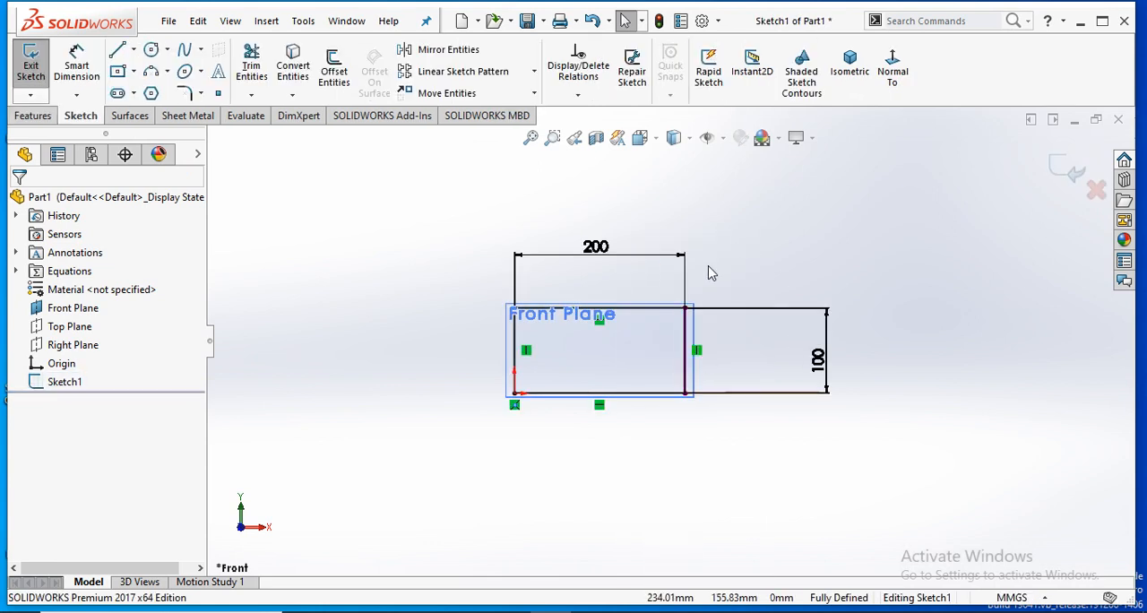
- Sketch a circle about 21 mm in diameter inside the rectangle, near the corner at the origin
scroll(530, 342, down, 1)
scroll(543, 346, up, 1)
scroll(543, 346, down, 1)
click(151, 51)
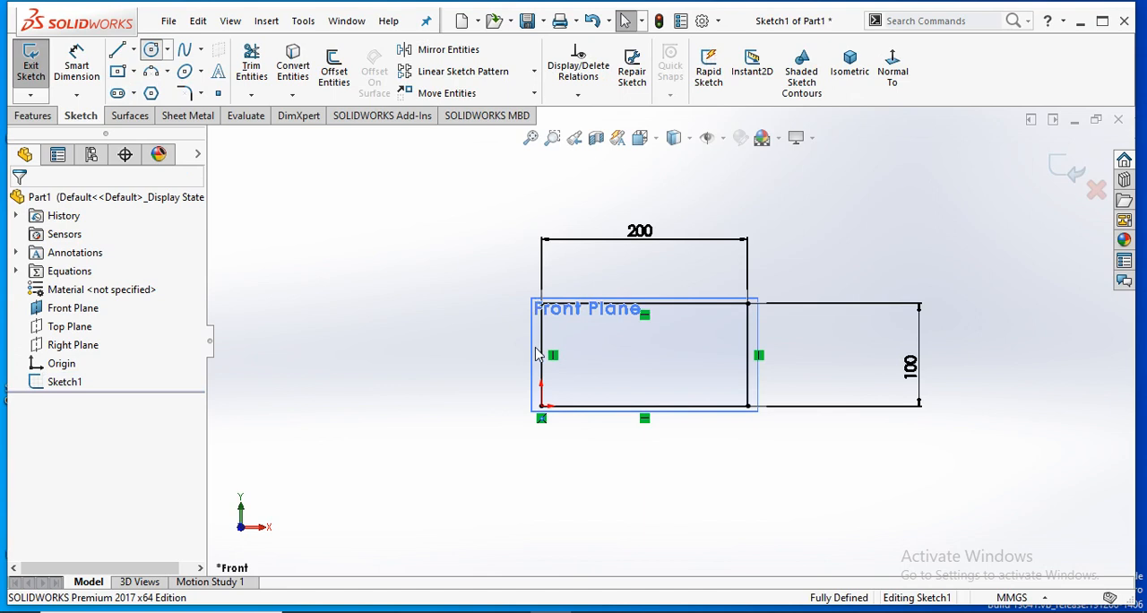
click(565, 399)
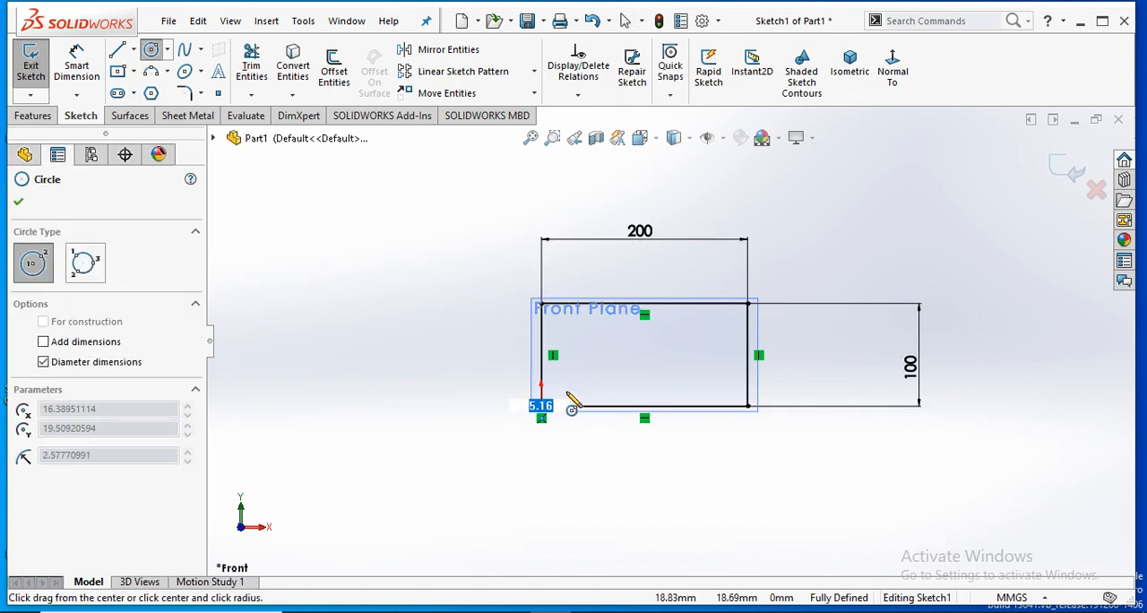
click(570, 404)
right_click(522, 309)
click(542, 310)
scroll(609, 410, up, 1)
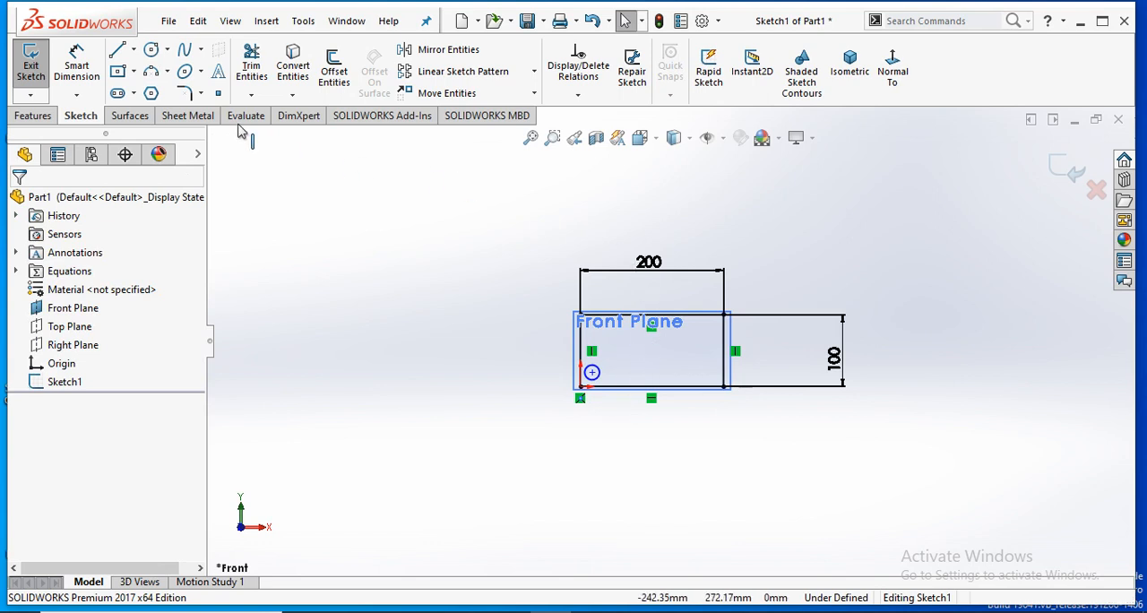
- Dimension the circle's center 20 mm horizontally from the rectangle's left edge
click(89, 75)
scroll(571, 266, down, 3)
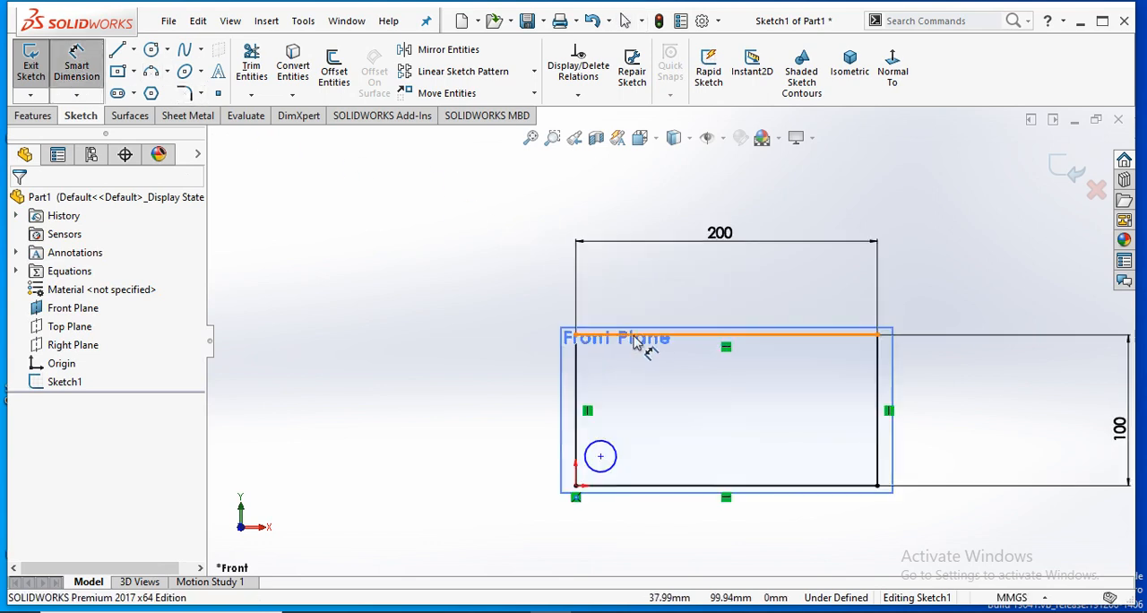
scroll(636, 345, down, 1)
click(570, 453)
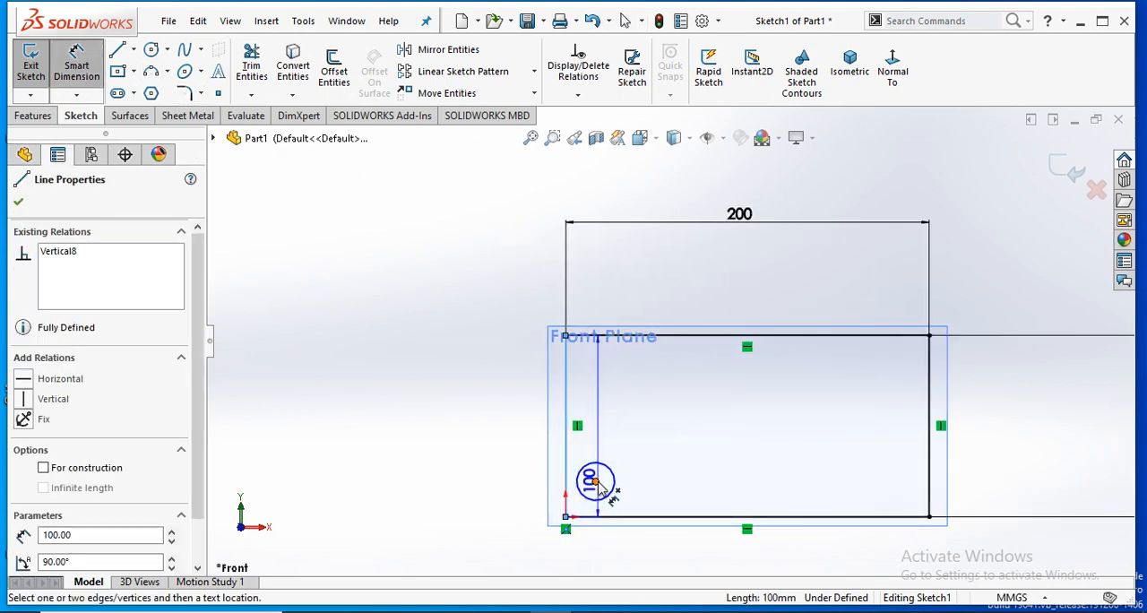
click(595, 482)
click(587, 298)
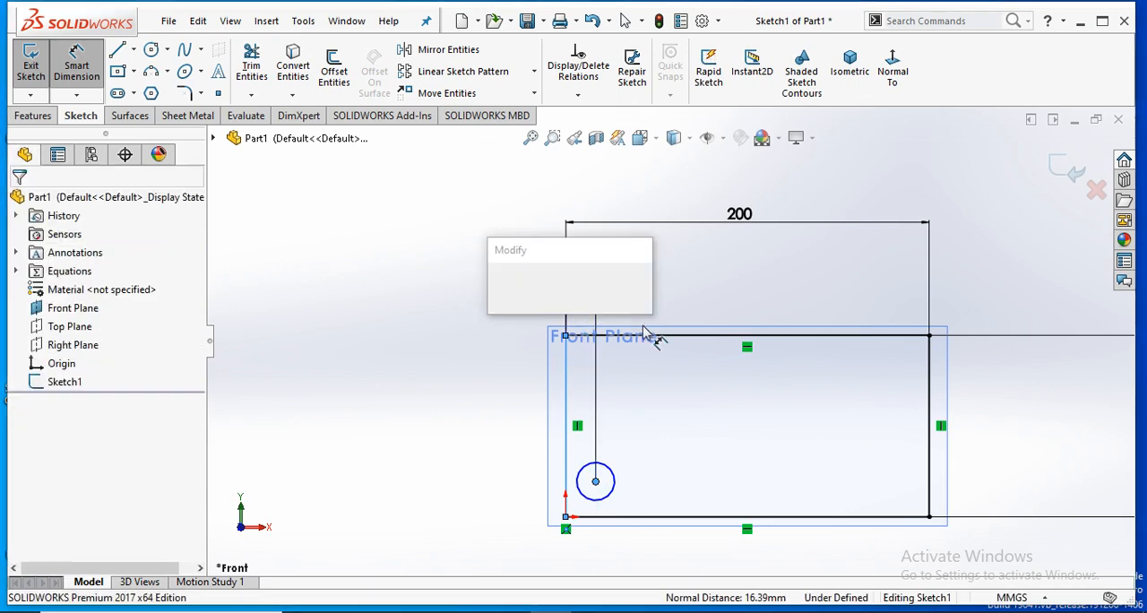
text(0)
key(Return)
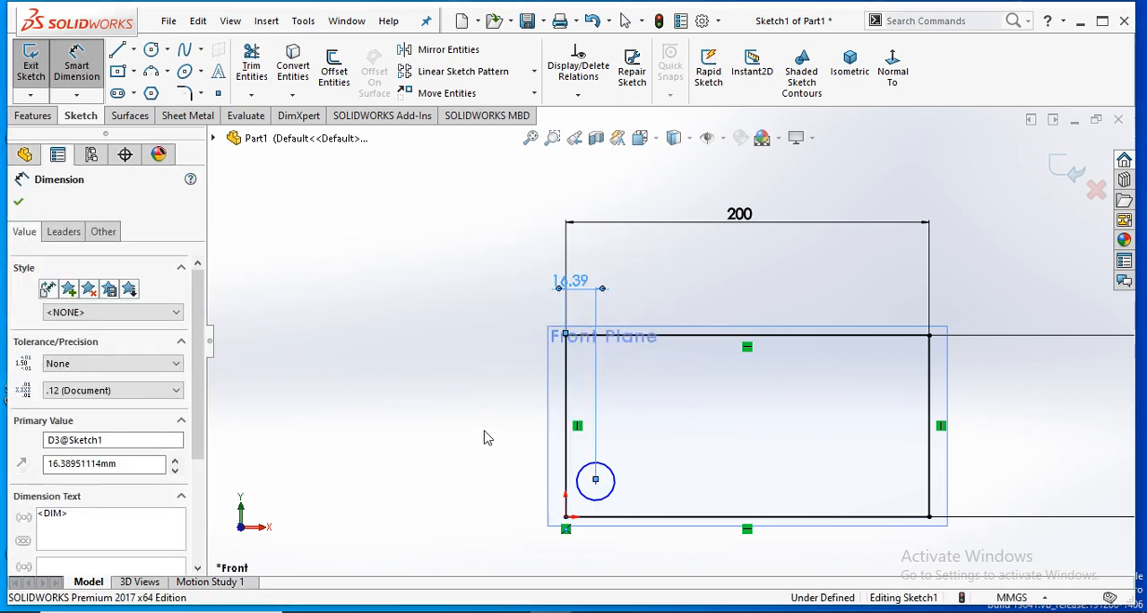
- Dimension the circle's center 20 mm vertically from the rectangle's bottom edge
click(602, 482)
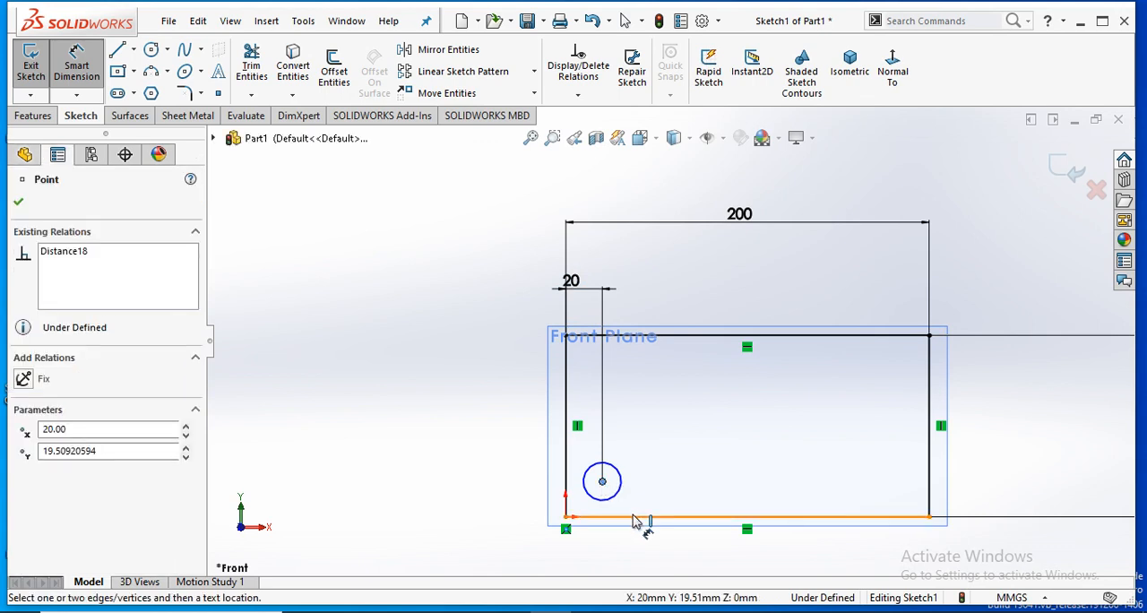
click(635, 517)
click(472, 489)
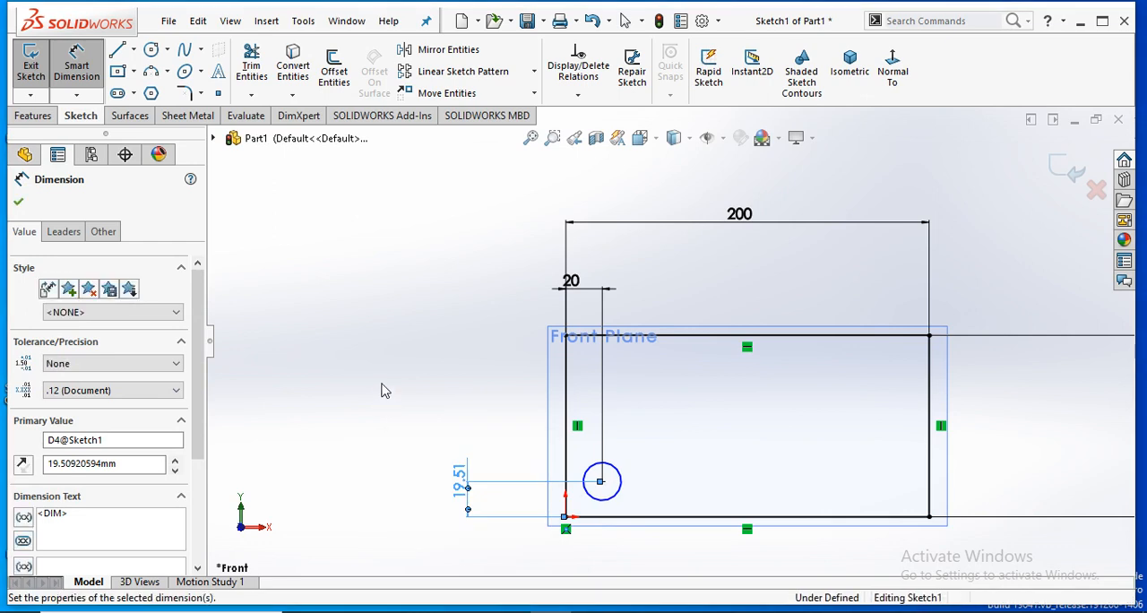
text(20)
key(Return)
- Set the circle's diameter to 20 mm with a dimension and finish dimensioning
click(595, 478)
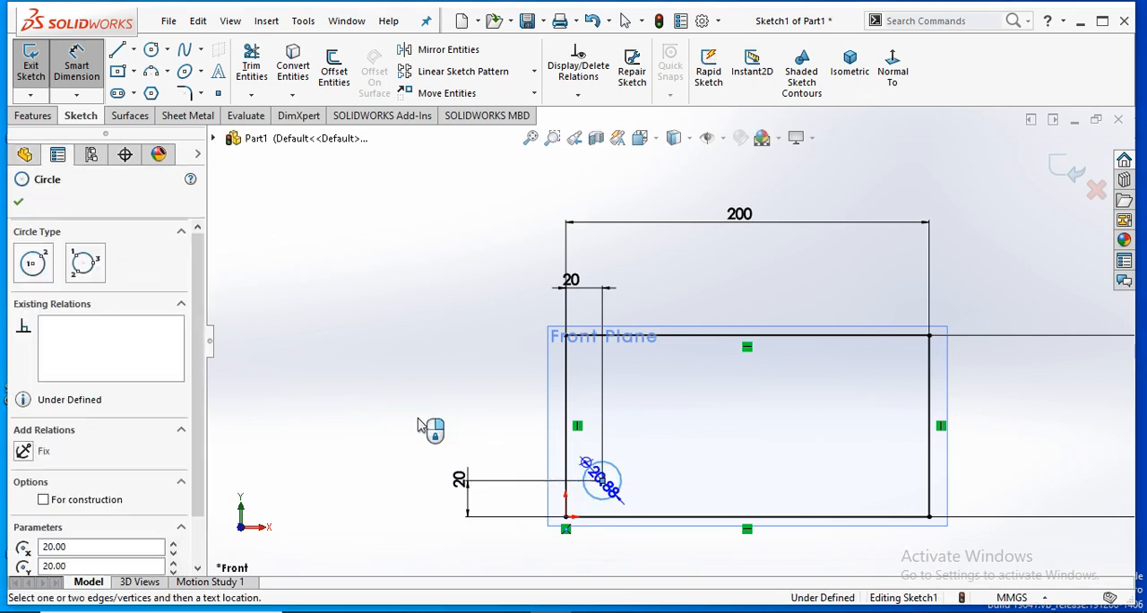
click(323, 396)
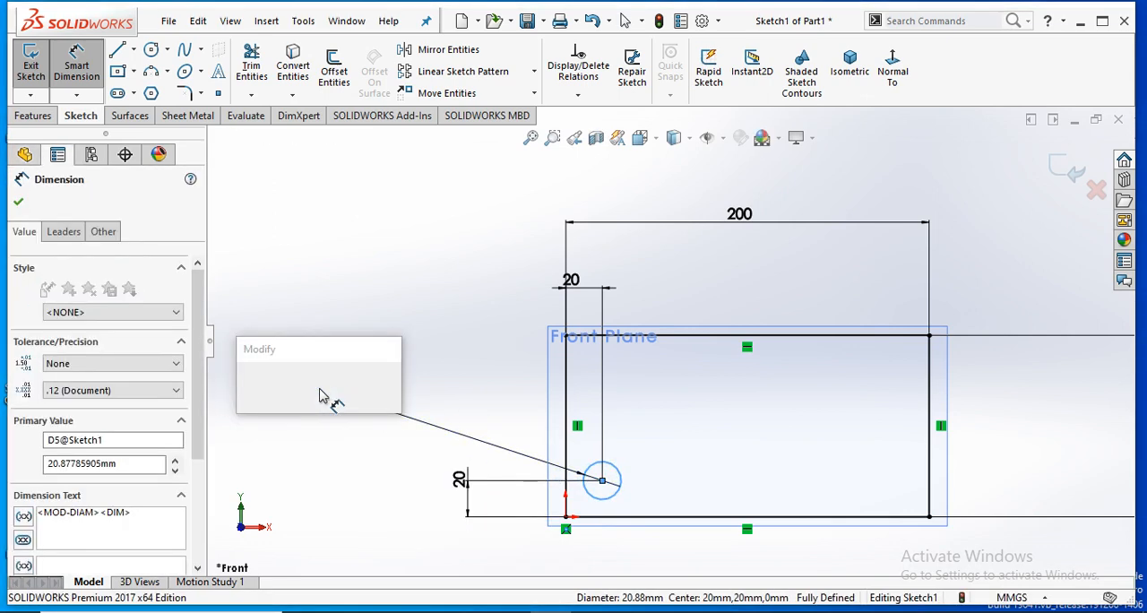
text(20)
key(Return)
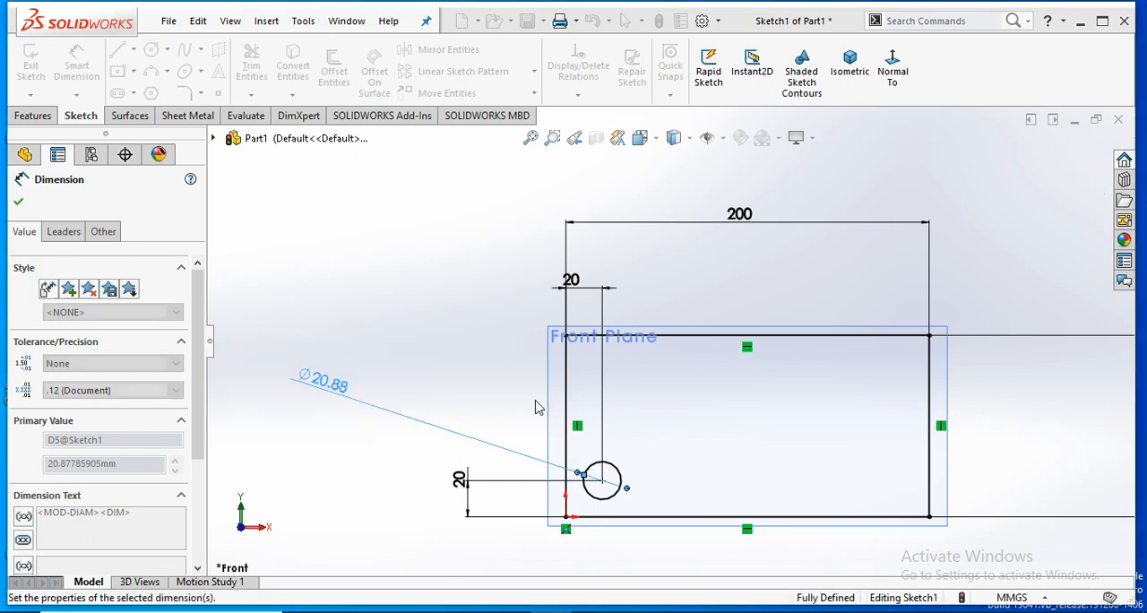
click(18, 203)
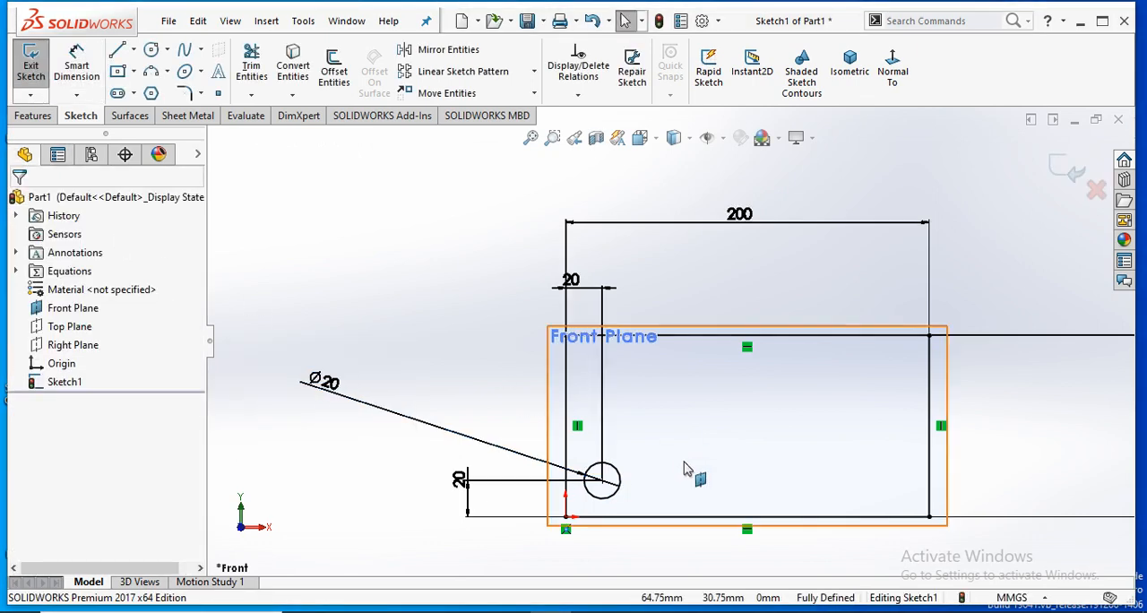
- Start a linear sketch pattern with the 20 mm circle as the entity to pattern
scroll(690, 468, up, 2)
scroll(819, 367, up, 3)
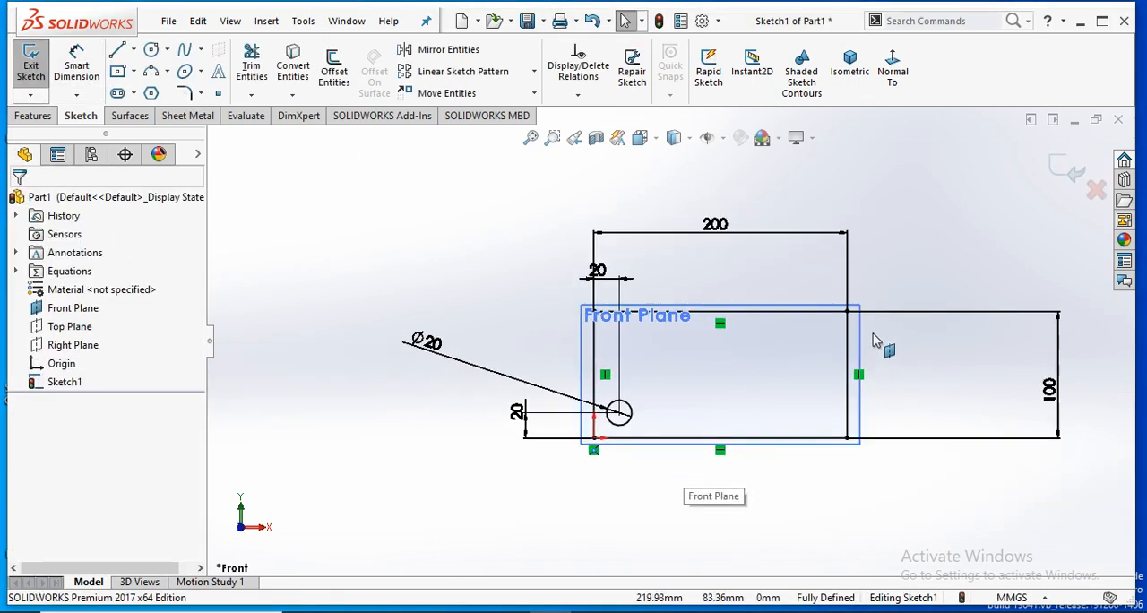
scroll(802, 304, down, 2)
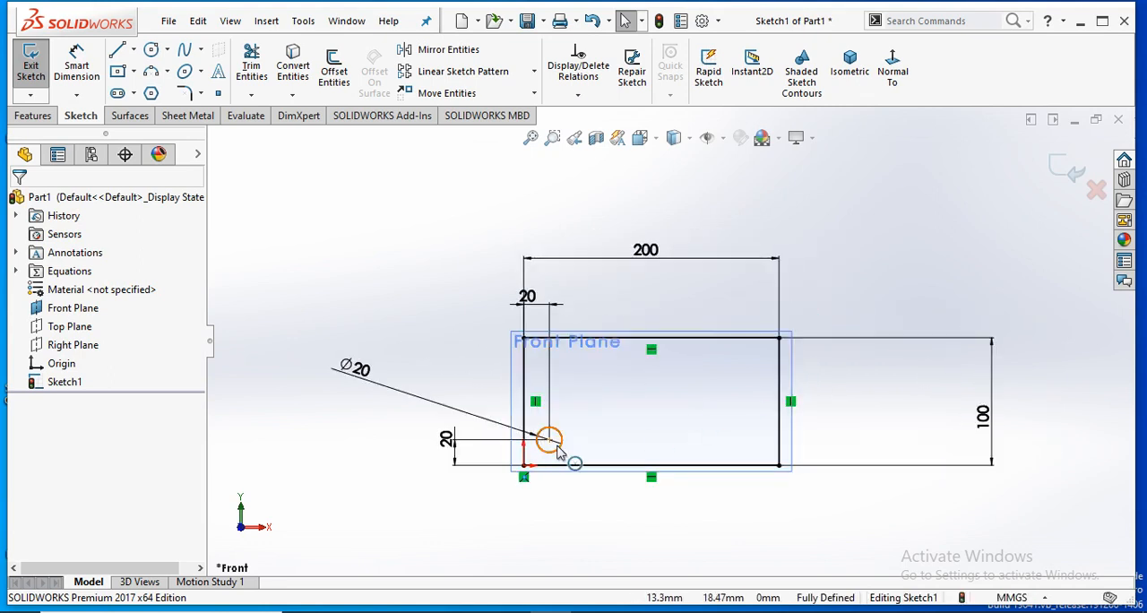
scroll(714, 371, down, 2)
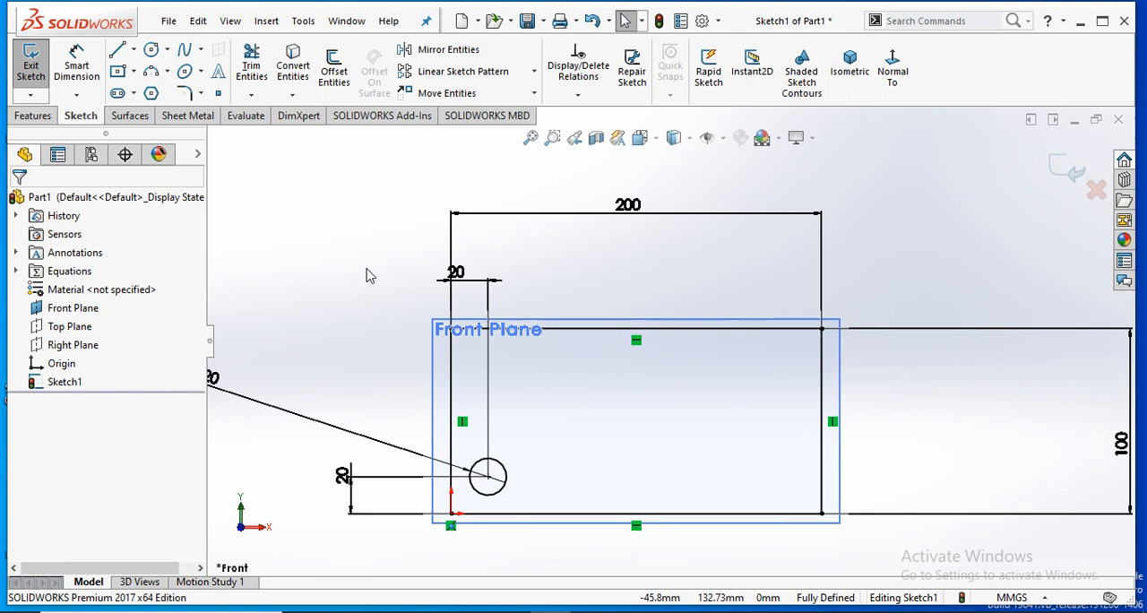
scroll(438, 218, up, 2)
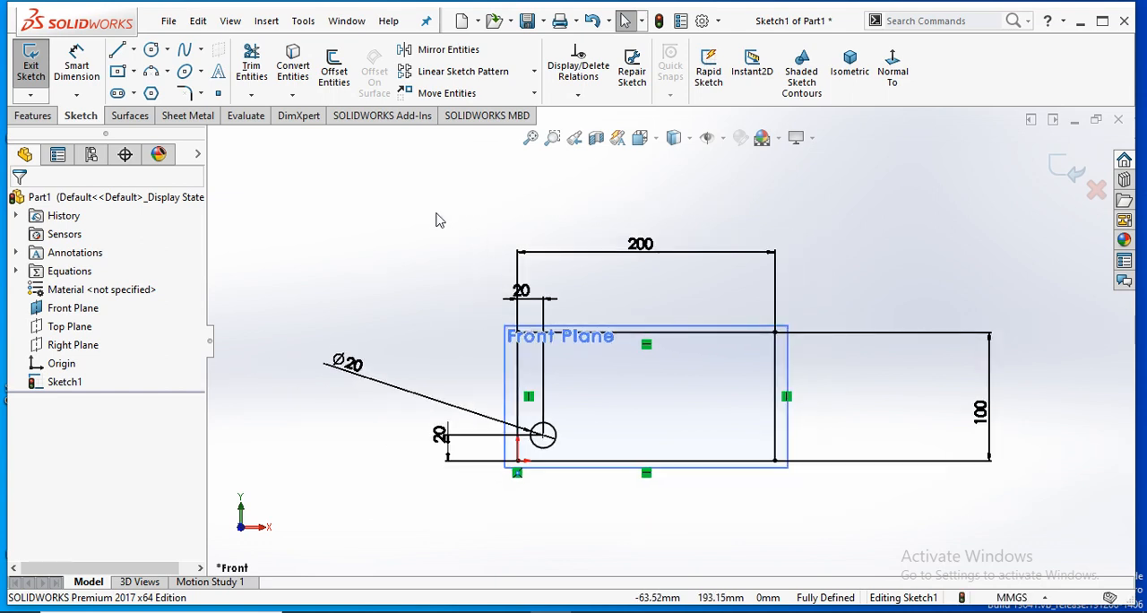
scroll(714, 350, up, 1)
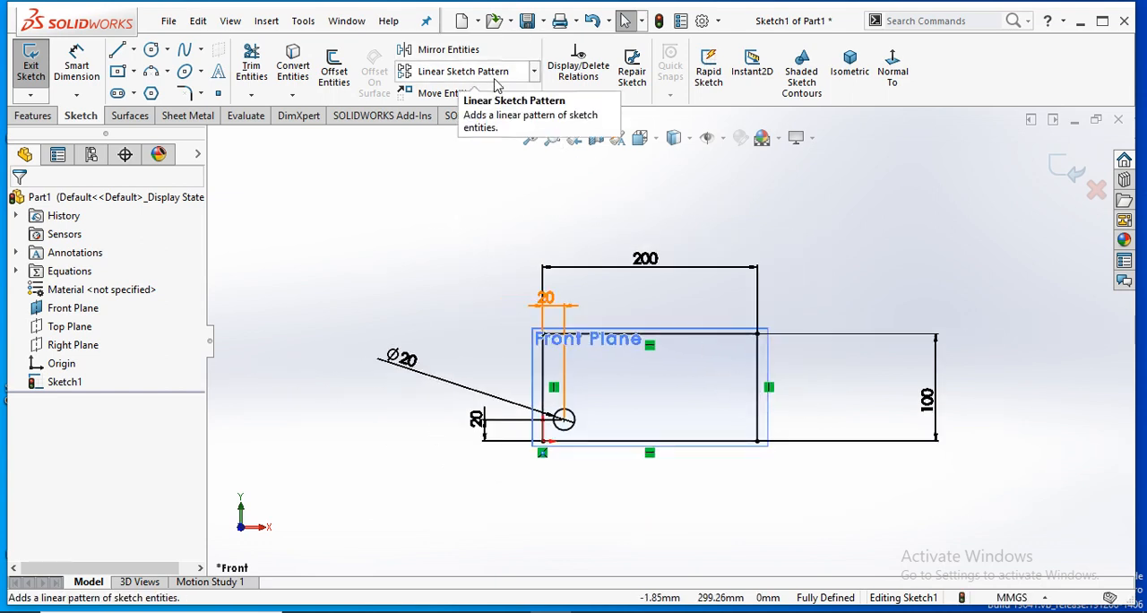
click(484, 72)
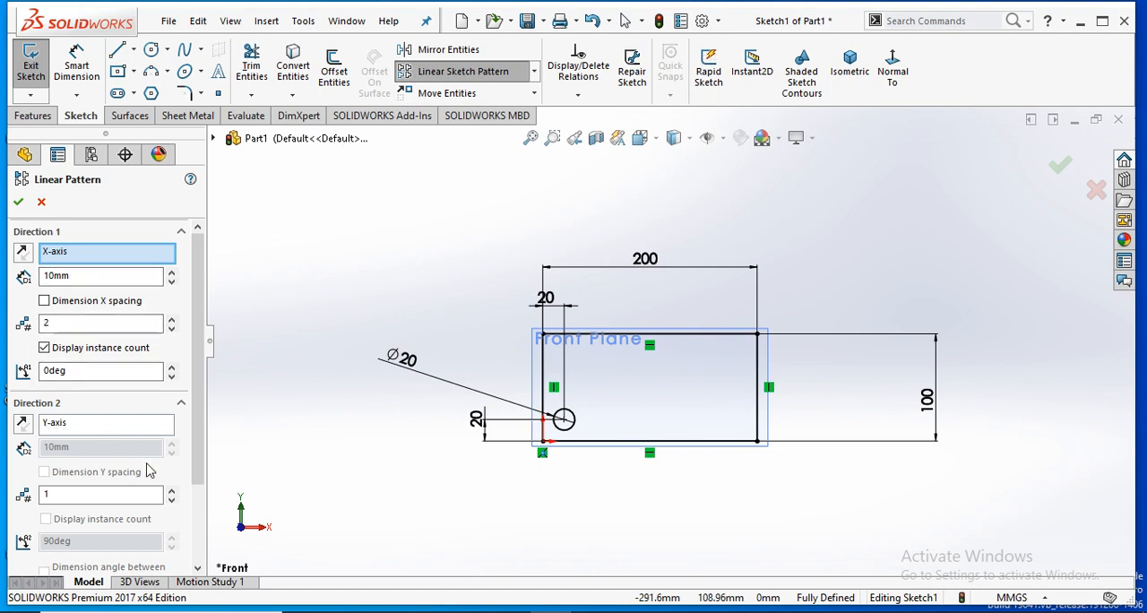
scroll(144, 484, down, 3)
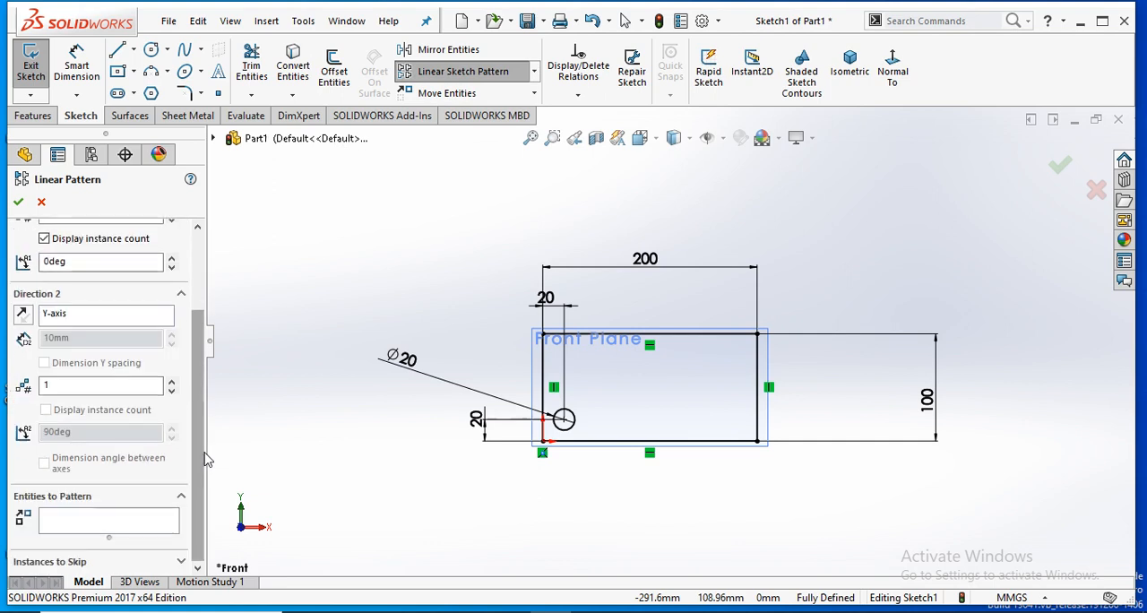
click(114, 526)
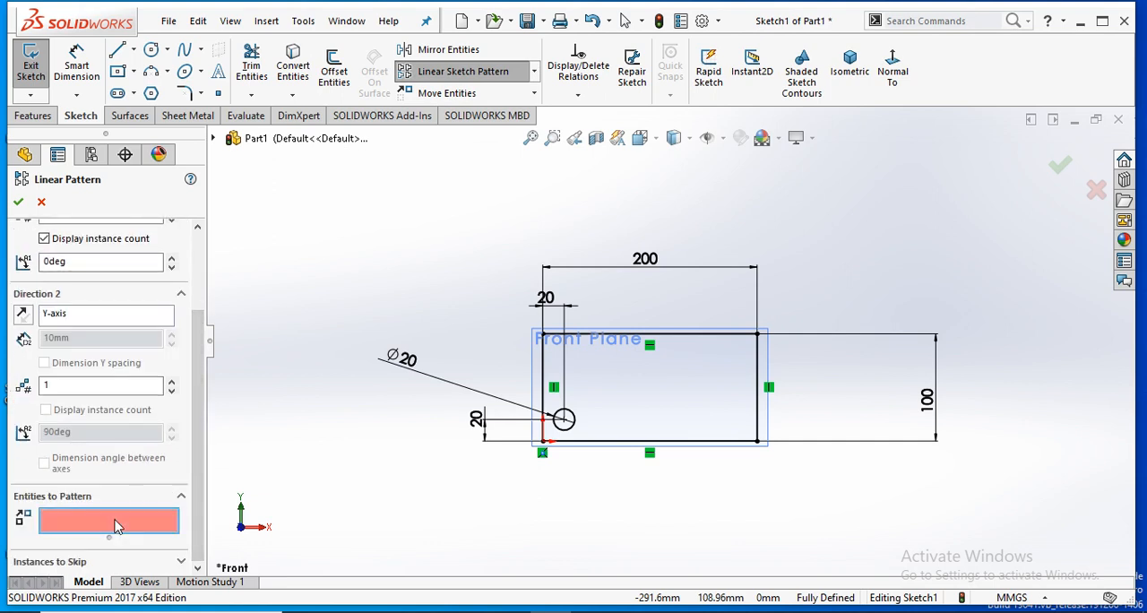
click(572, 427)
- Set the pattern's X-axis direction to 7 instances with 25 mm spacing
scroll(690, 466, down, 5)
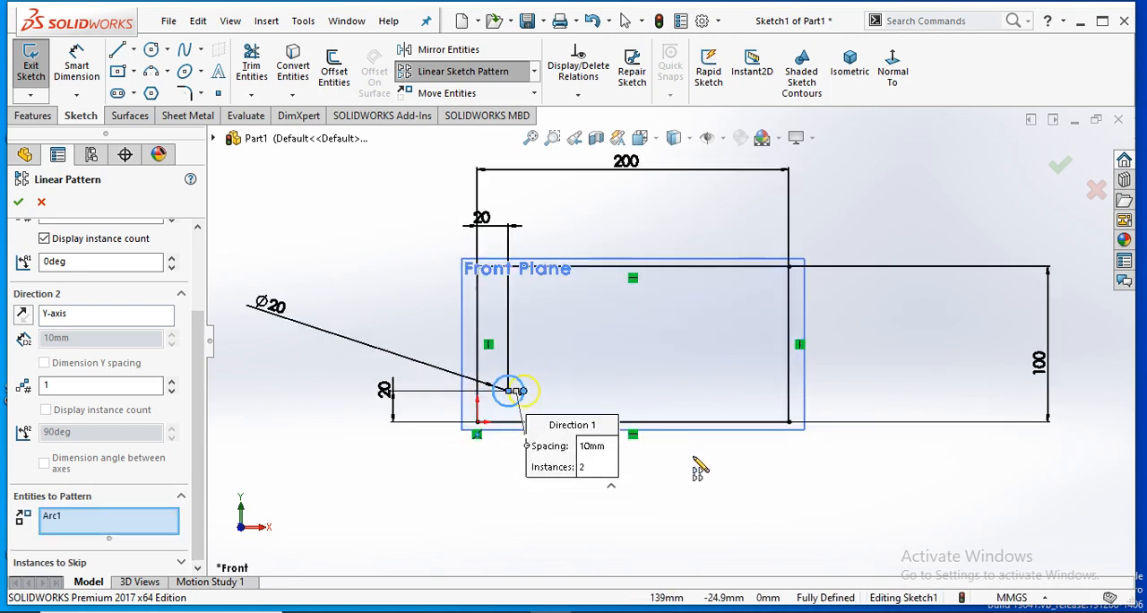
scroll(660, 298, up, 2)
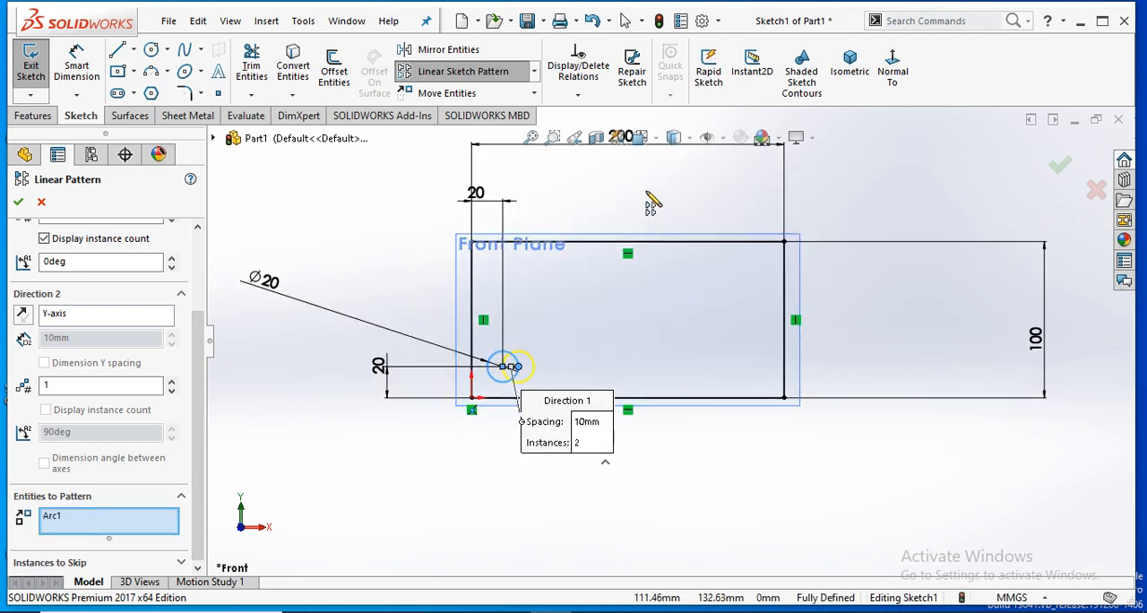
scroll(652, 203, down, 2)
scroll(651, 203, down, 2)
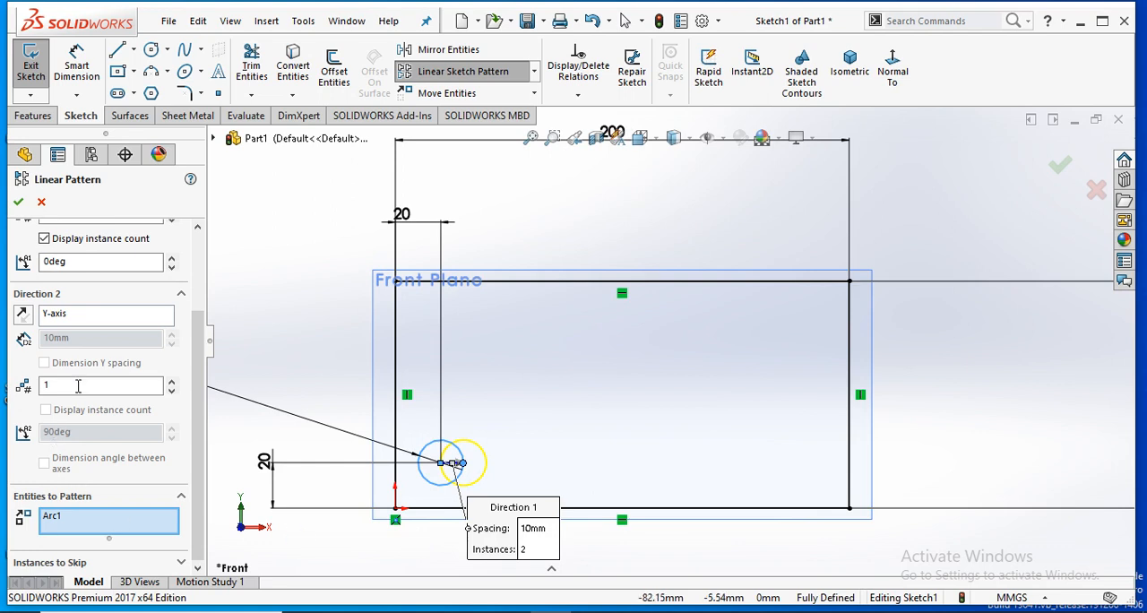
scroll(199, 362, up, 3)
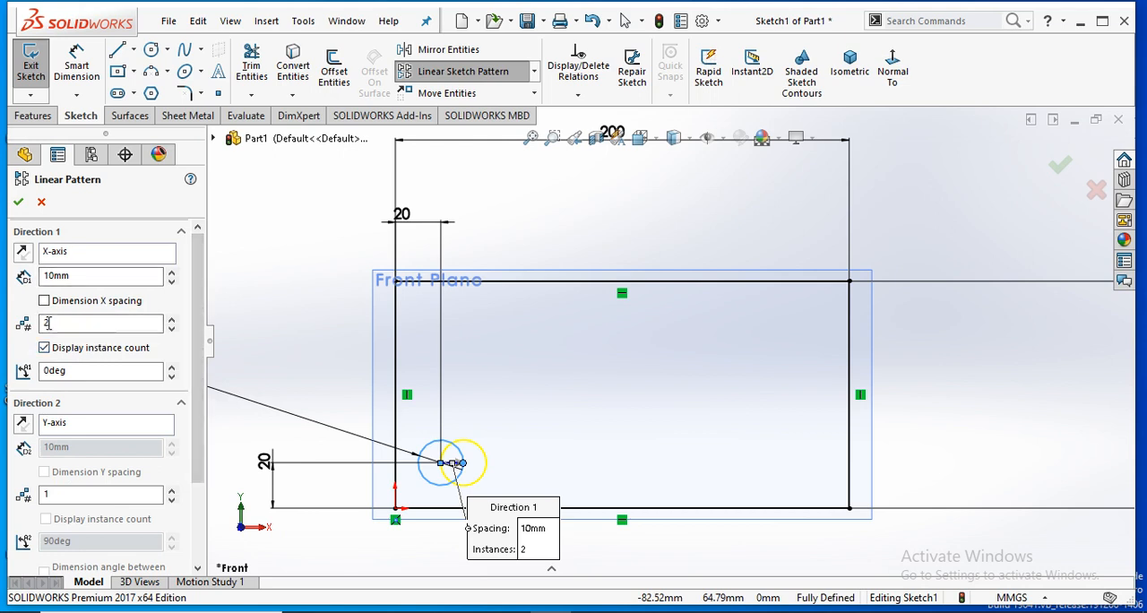
click(170, 319)
click(170, 319)
click(170, 319)
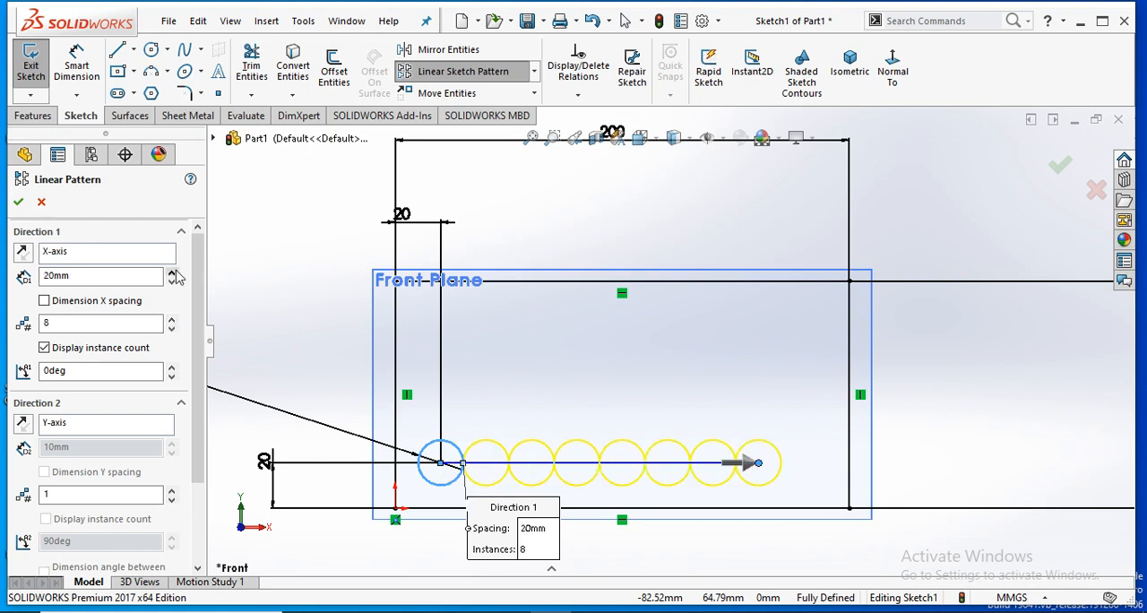
double_click(93, 276)
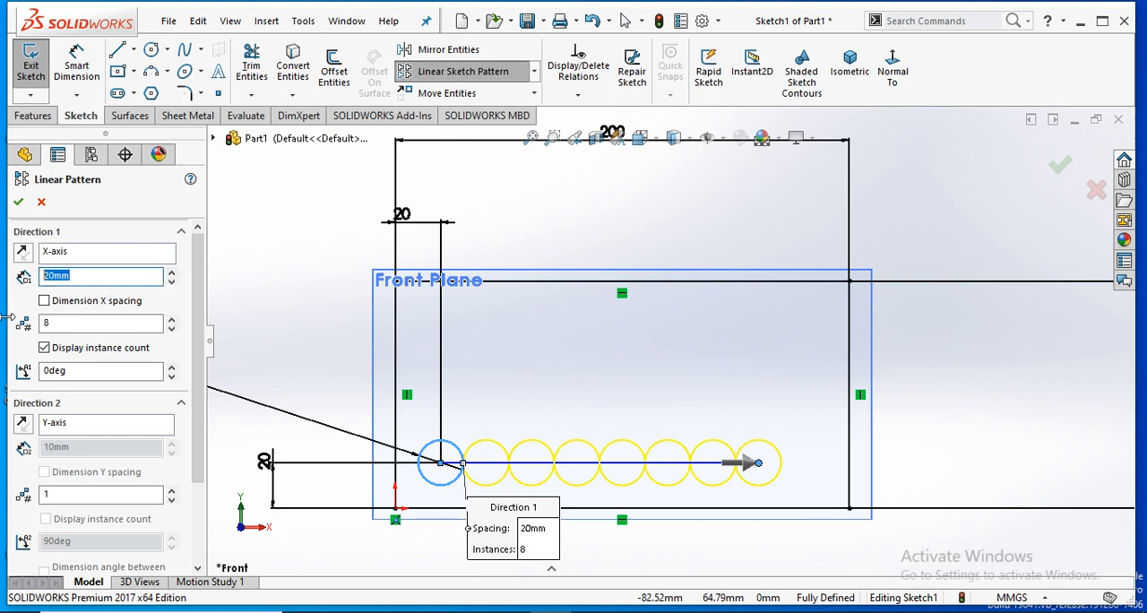
key(Return)
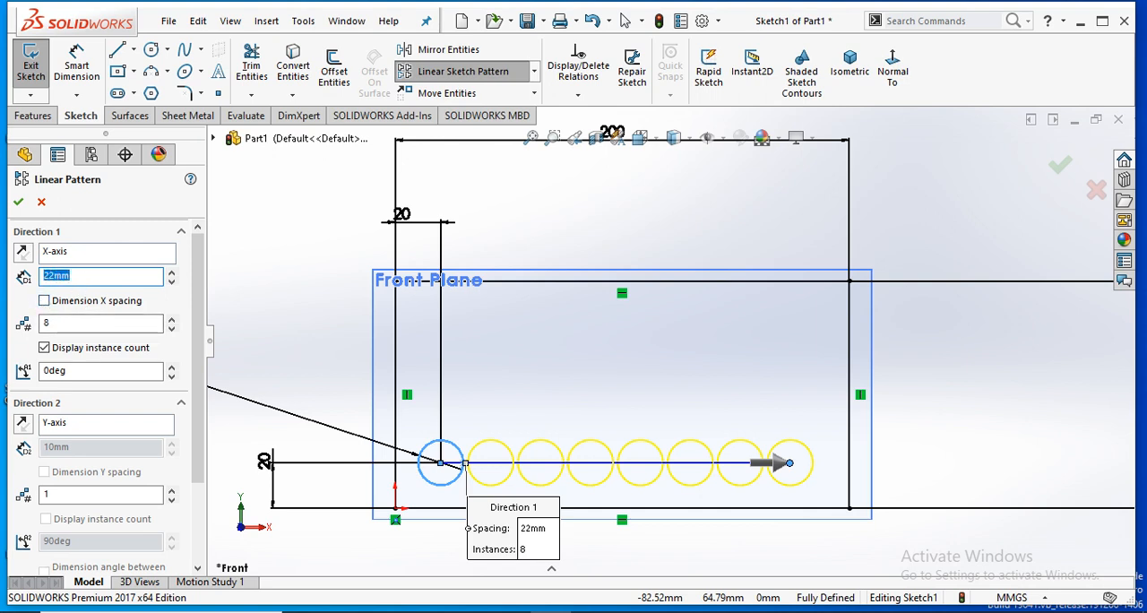
key(Return)
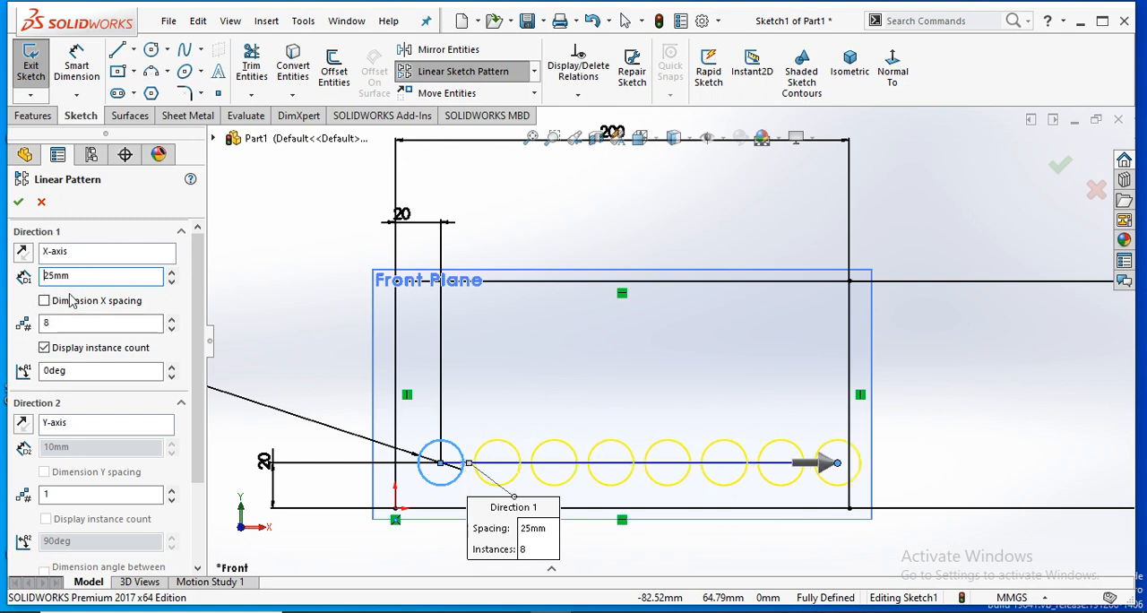
double_click(108, 323)
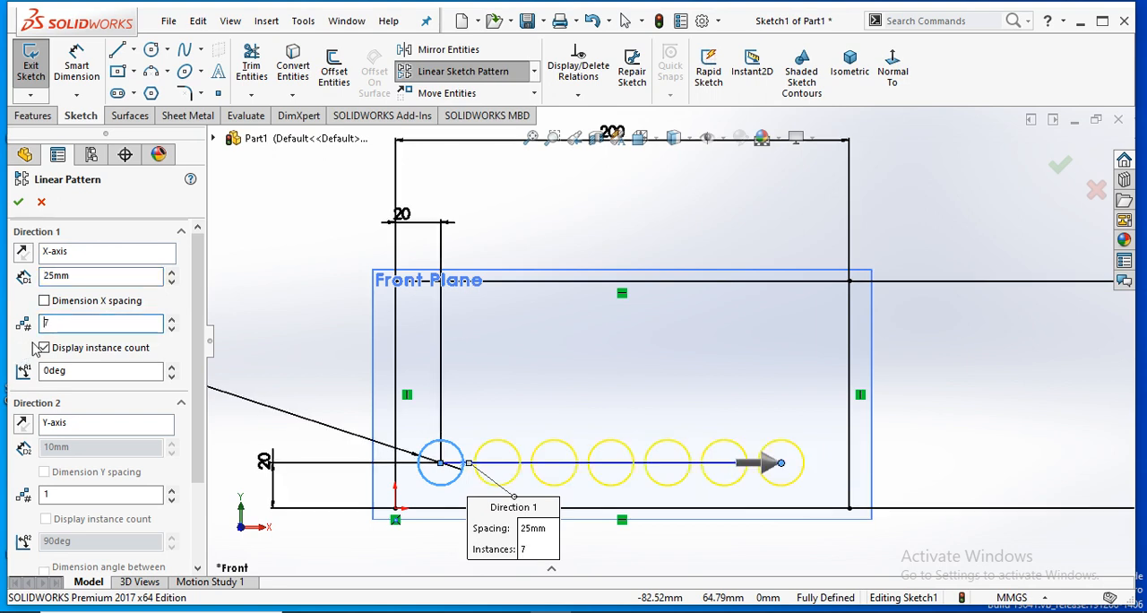
click(43, 348)
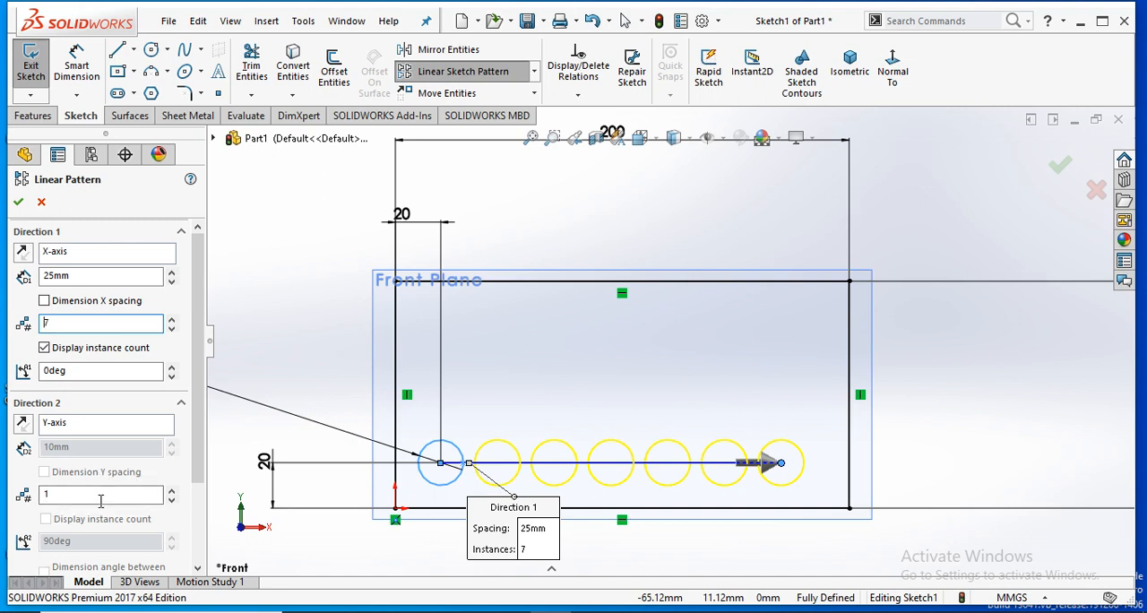
- Set the pattern's Y-axis direction to 4 instances with 20 mm spacing
click(174, 492)
click(173, 492)
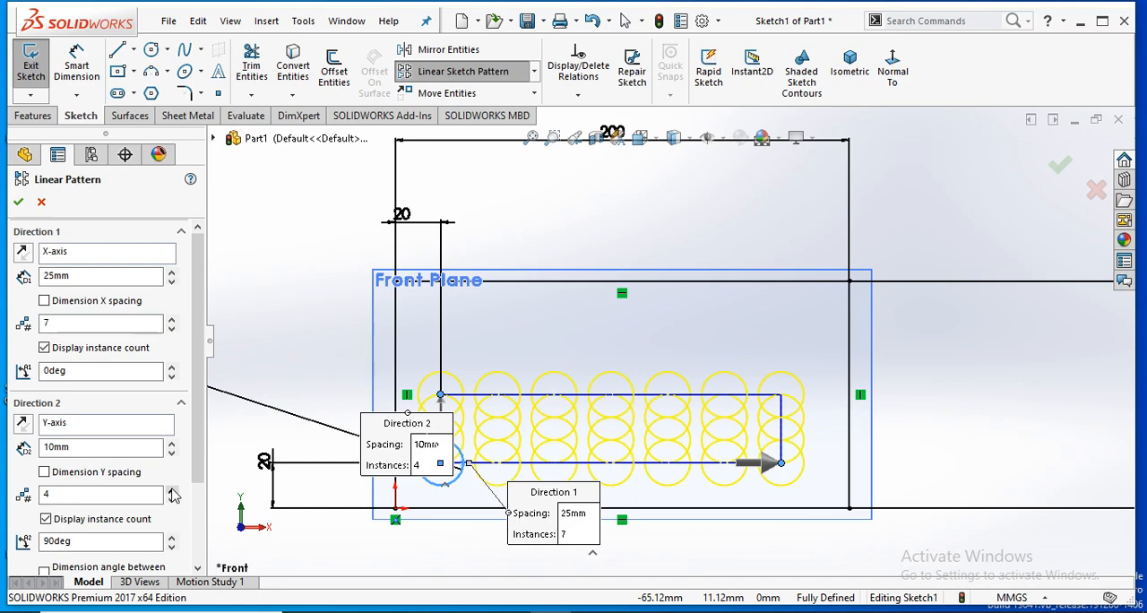
double_click(90, 446)
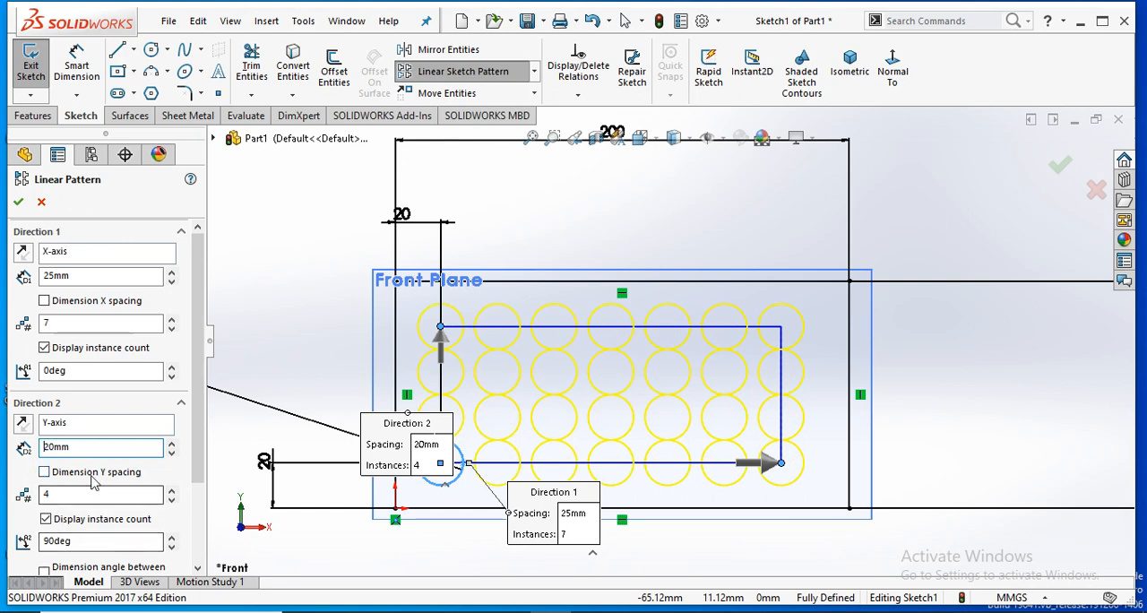
- Set the angle of the pattern's second direction to 110 degrees
click(172, 537)
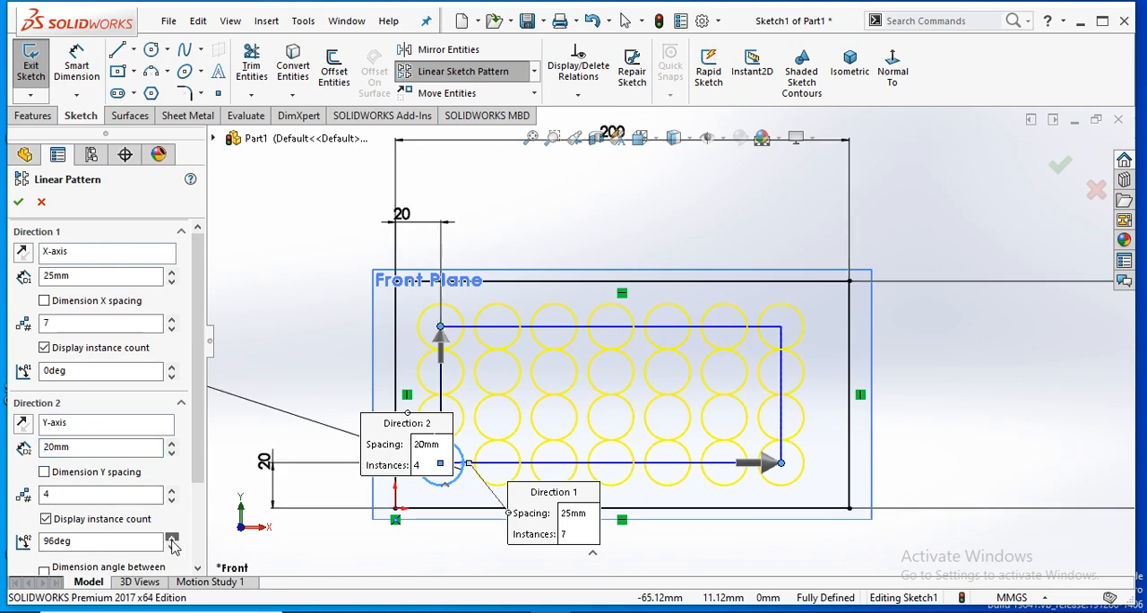
click(172, 539)
click(172, 539)
click(172, 539)
click(172, 538)
click(172, 538)
click(172, 538)
click(172, 539)
click(172, 539)
click(172, 539)
click(172, 538)
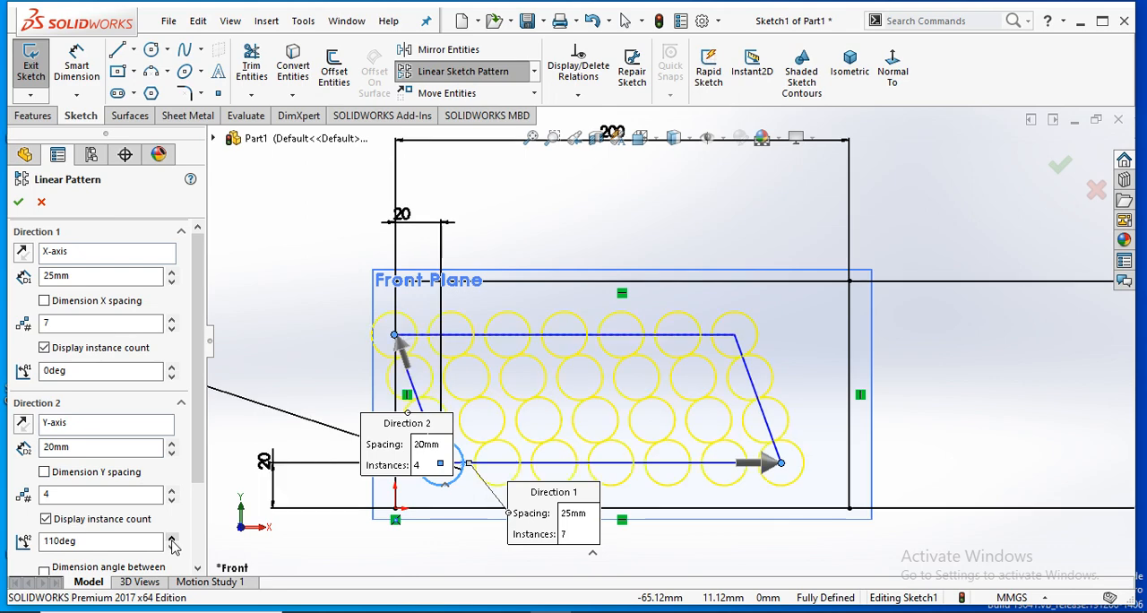
click(172, 539)
click(172, 539)
click(172, 538)
- Set the angle of the pattern's first direction to 18 degrees
click(172, 368)
click(172, 368)
click(172, 368)
click(172, 367)
click(172, 367)
click(172, 368)
click(172, 367)
click(172, 367)
click(172, 367)
click(172, 367)
click(172, 367)
click(172, 368)
click(172, 367)
click(172, 368)
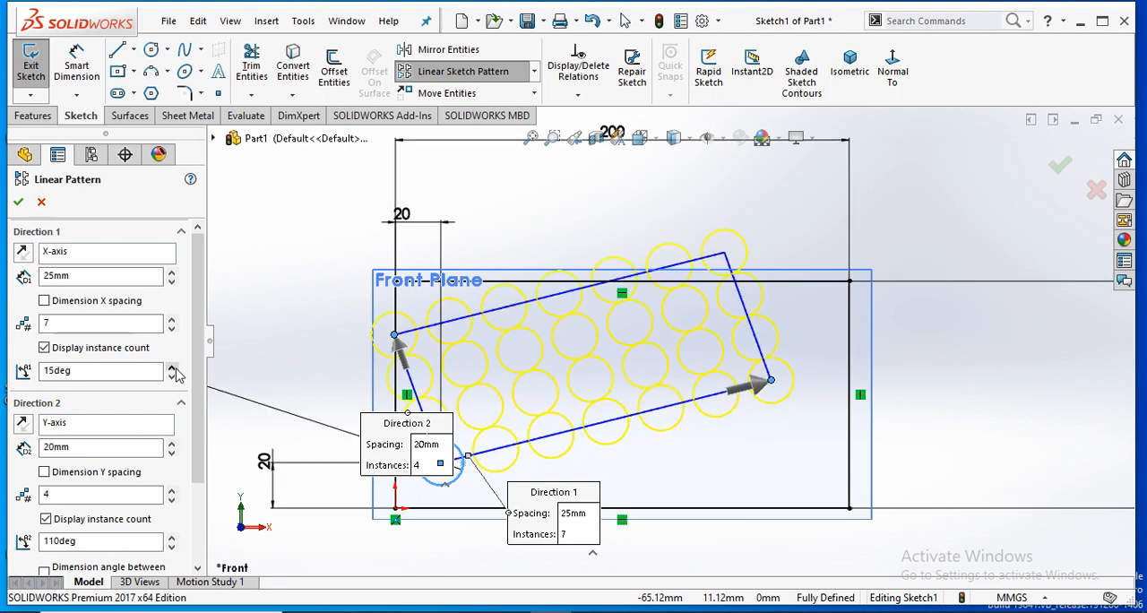
click(172, 367)
click(172, 367)
click(172, 368)
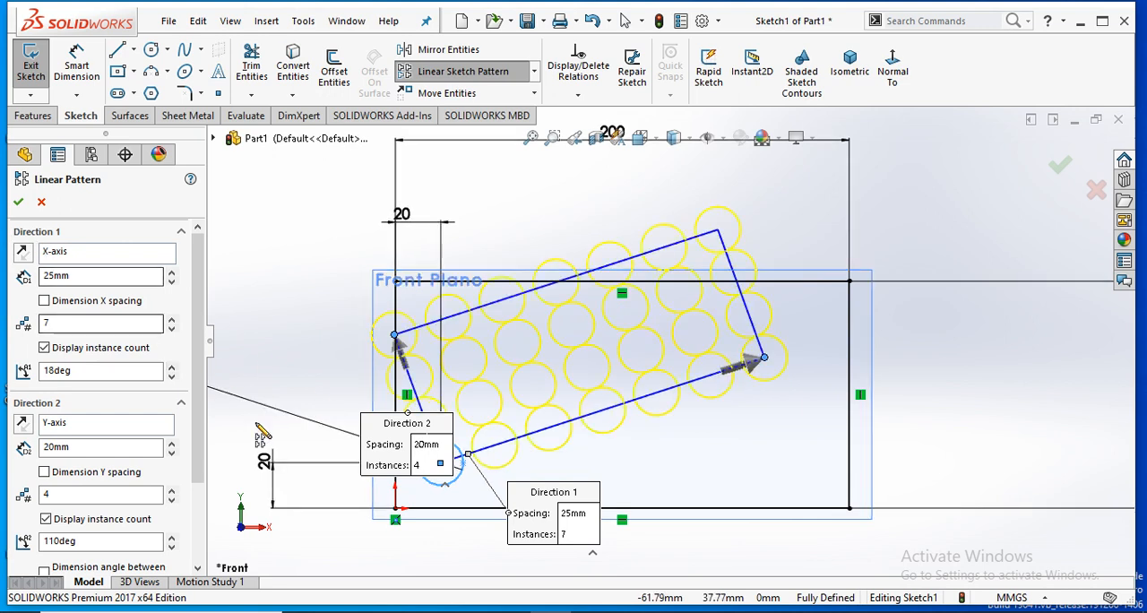
- Skip the pattern instances (3,3), (4,2), (5,3), (6,2), (7,3), (4,4) and (2,2)
scroll(198, 442, down, 3)
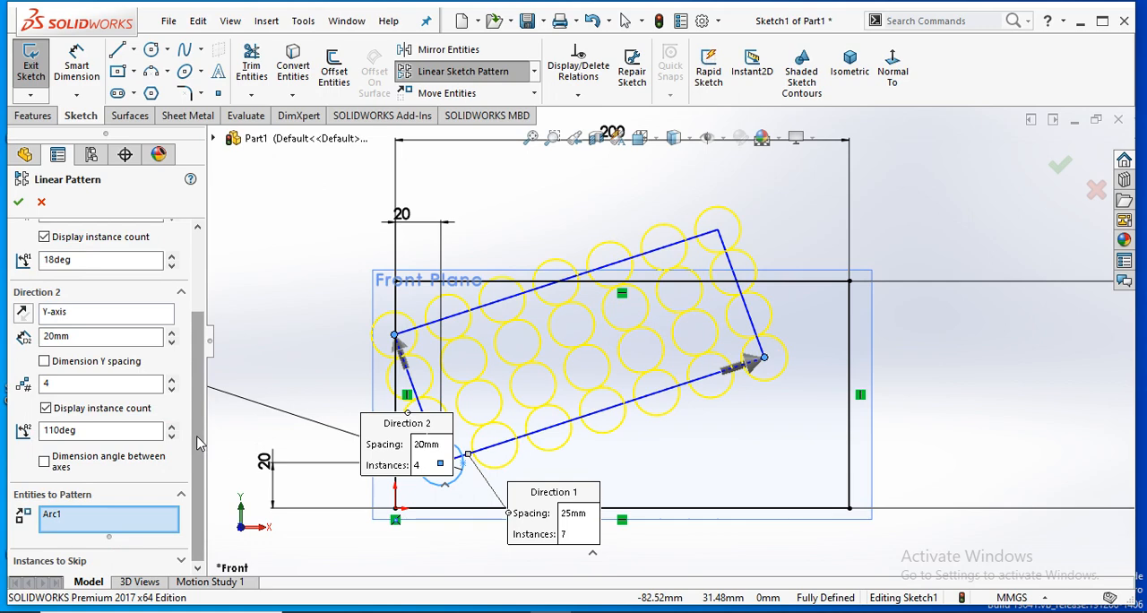
click(125, 561)
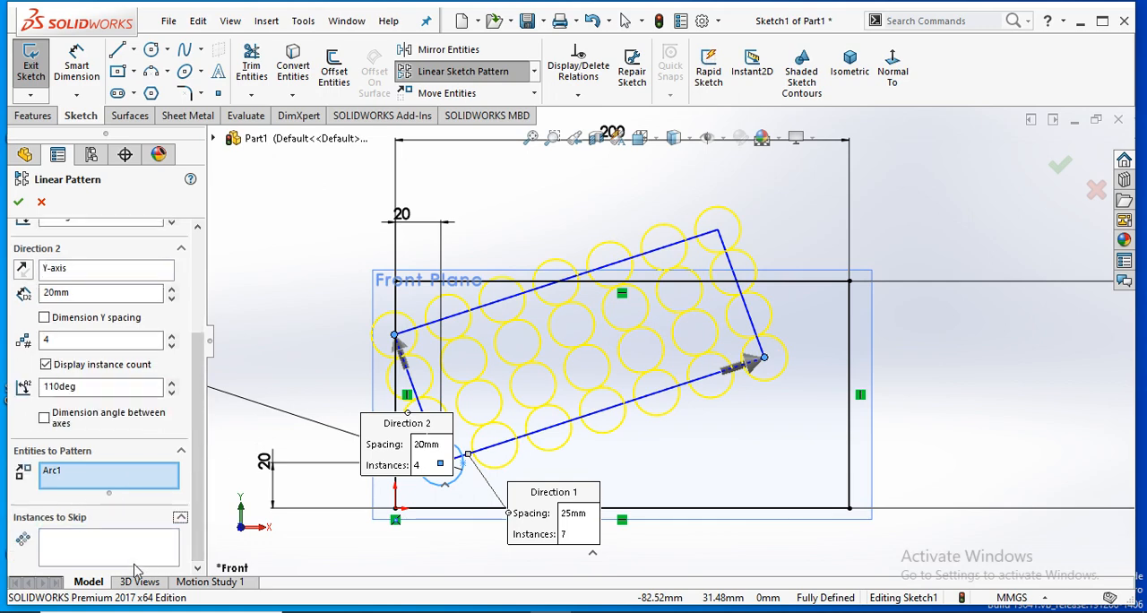
click(125, 558)
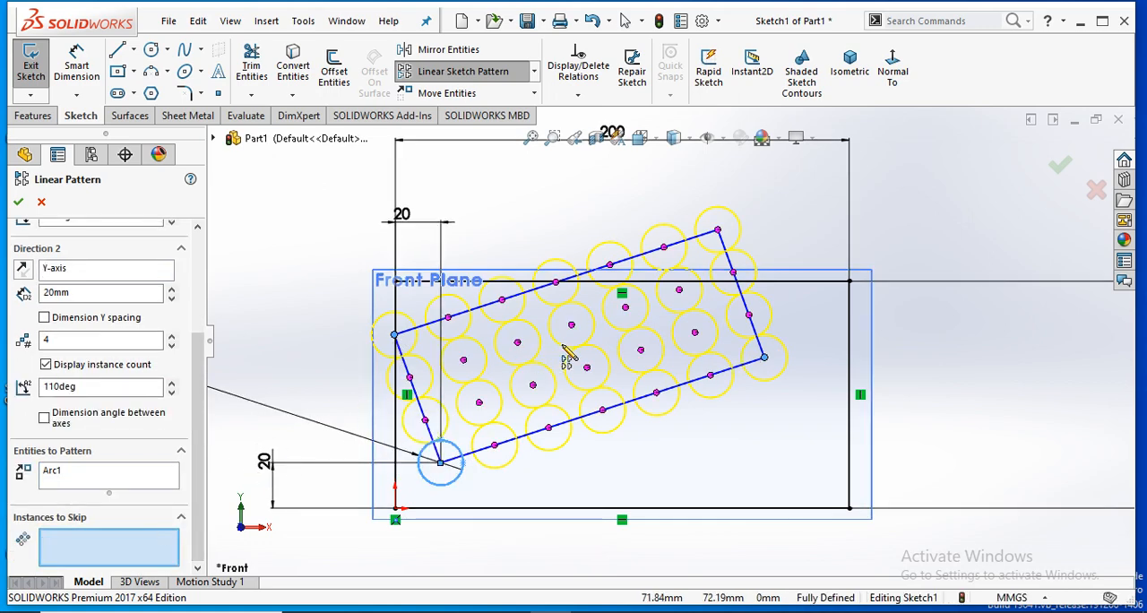
scroll(568, 351, down, 2)
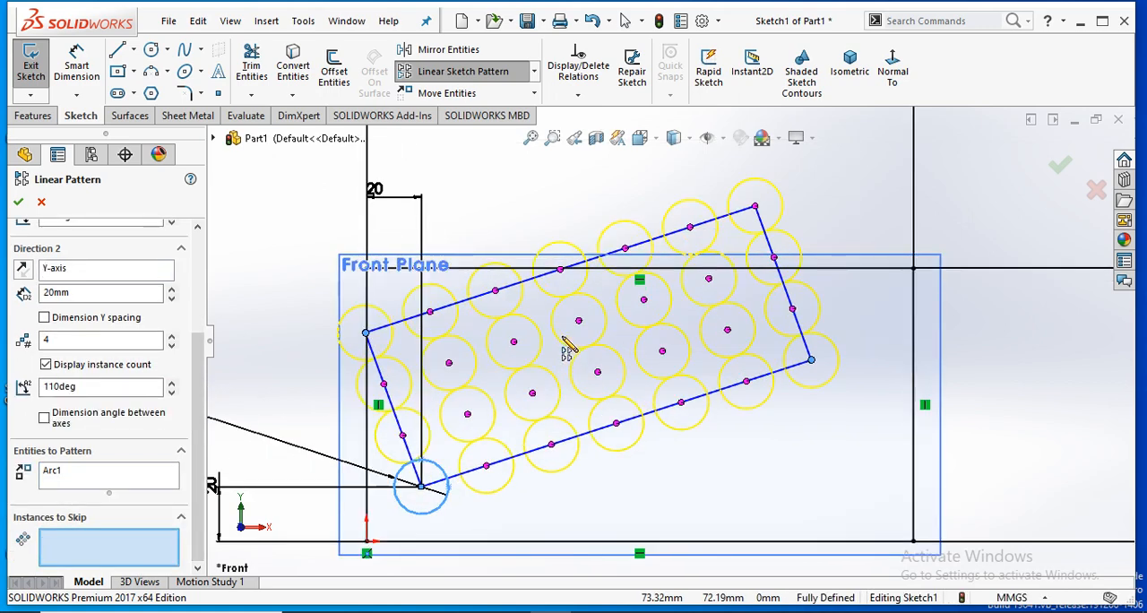
click(513, 341)
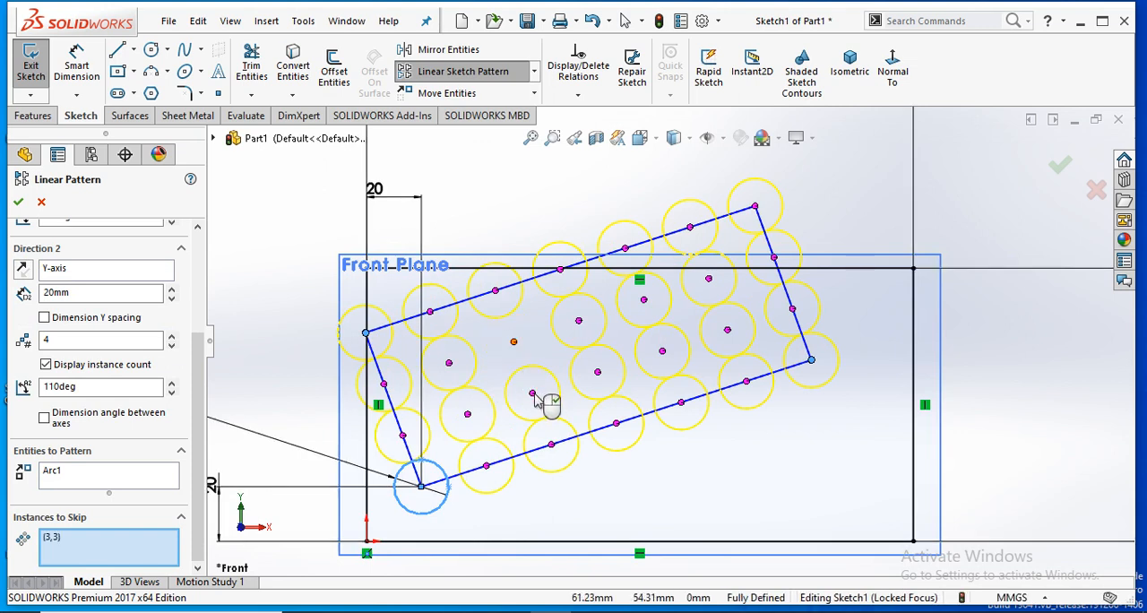
click(598, 373)
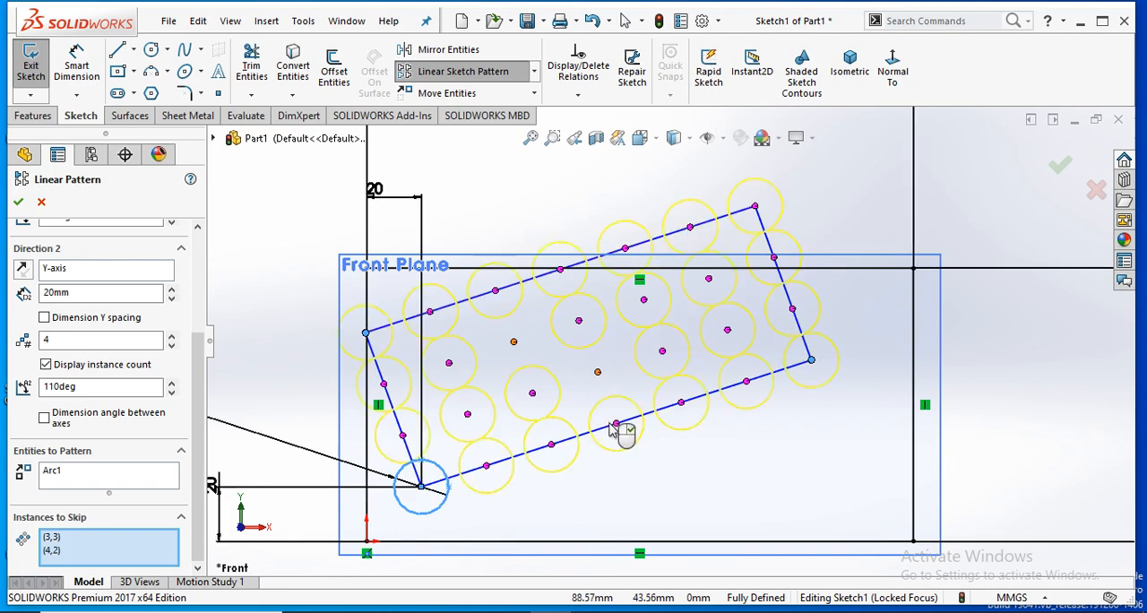
click(643, 301)
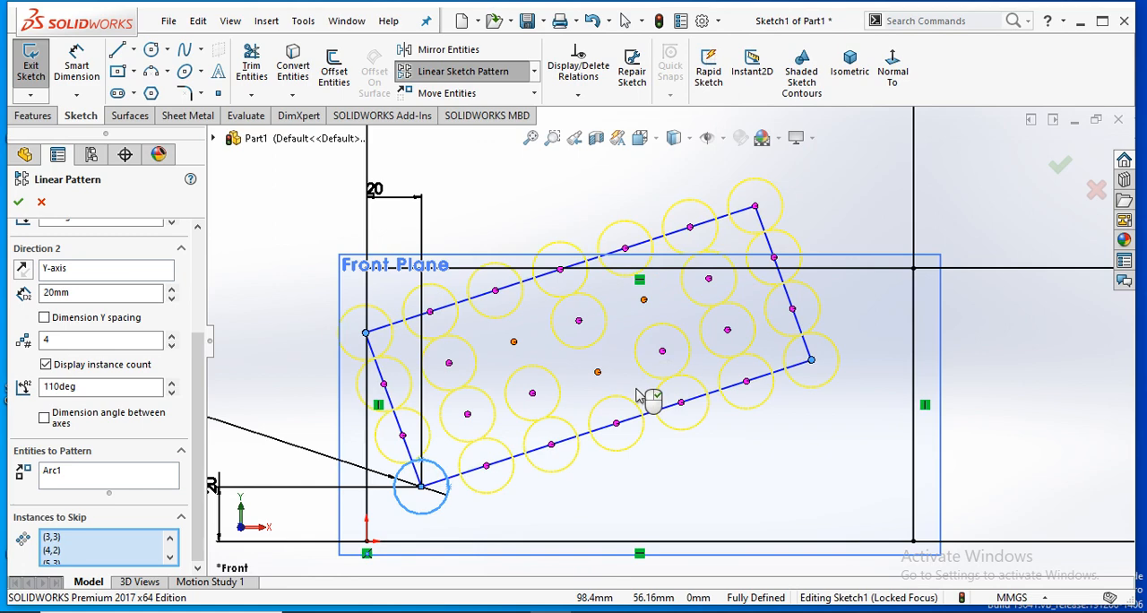
click(727, 331)
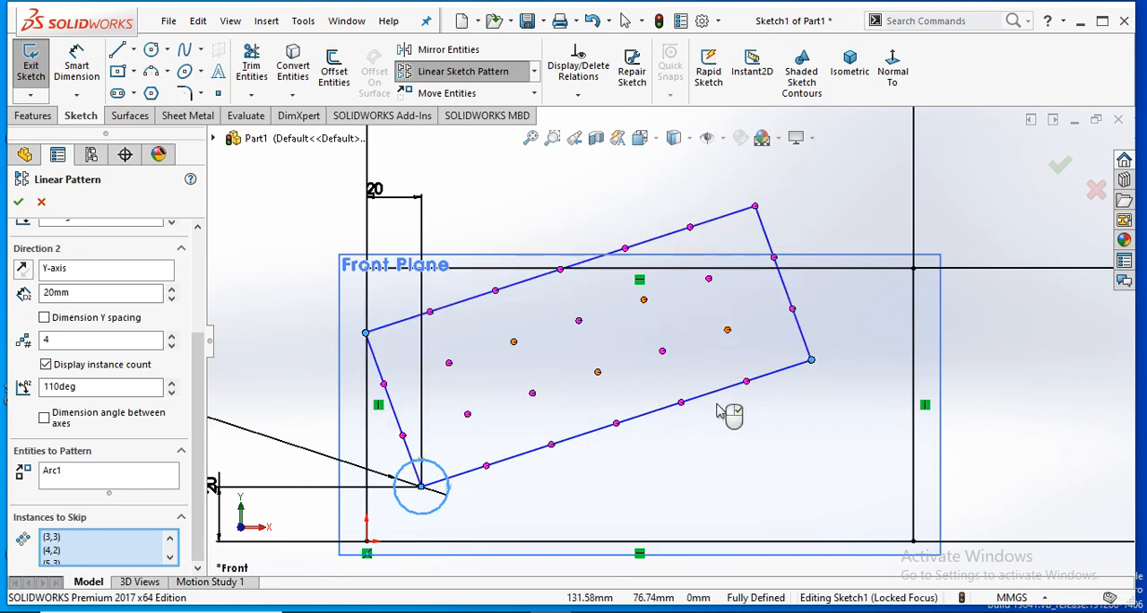
click(773, 259)
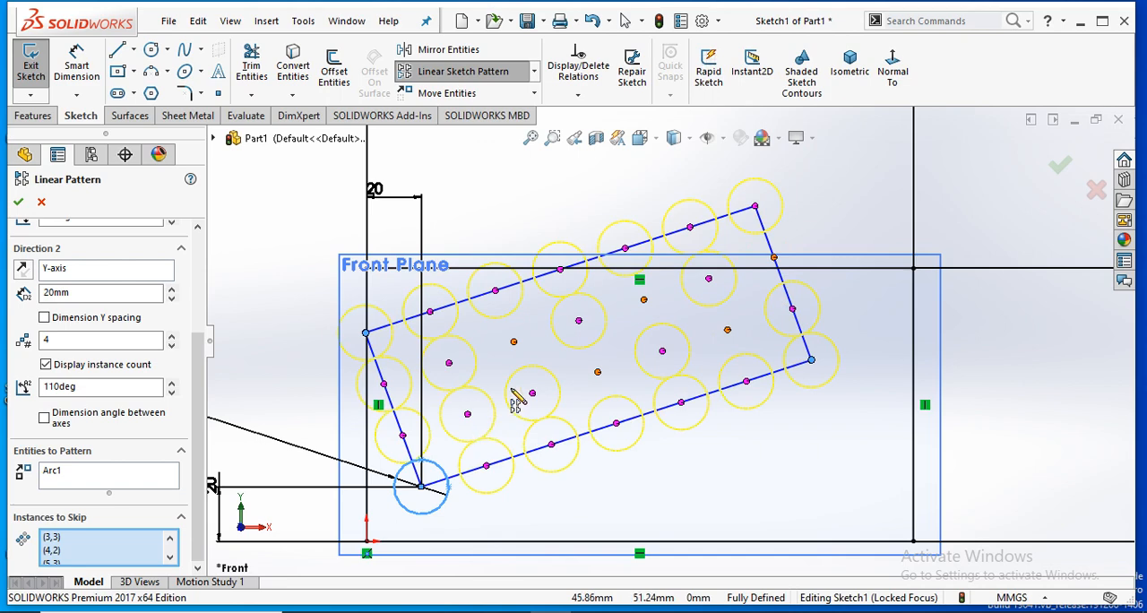
click(560, 270)
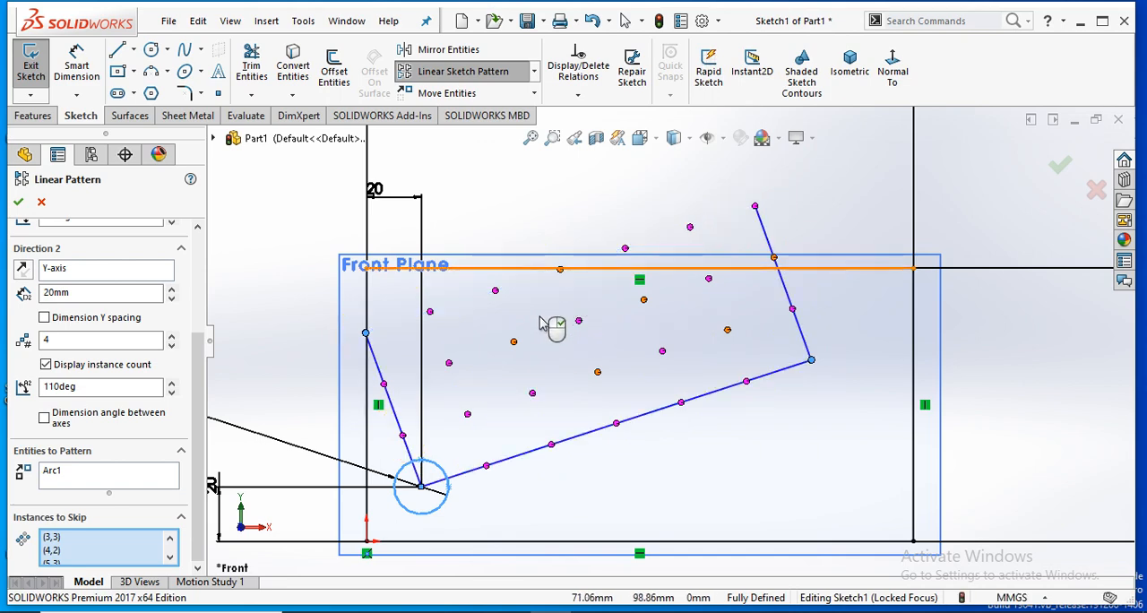
click(467, 416)
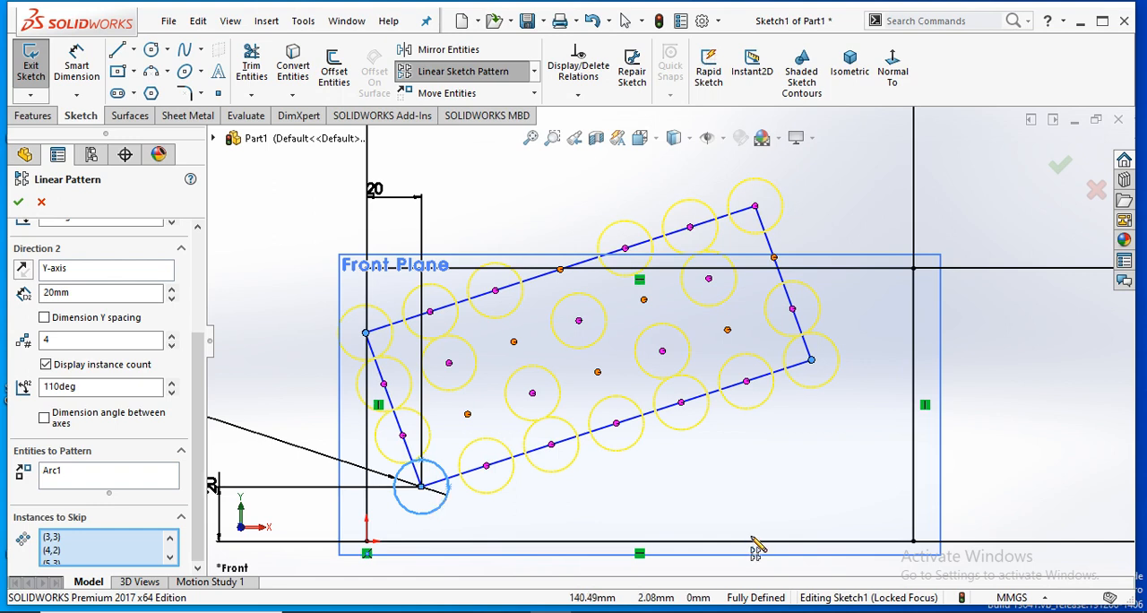
- Accept the linear sketch pattern of the circle and undo it
click(18, 203)
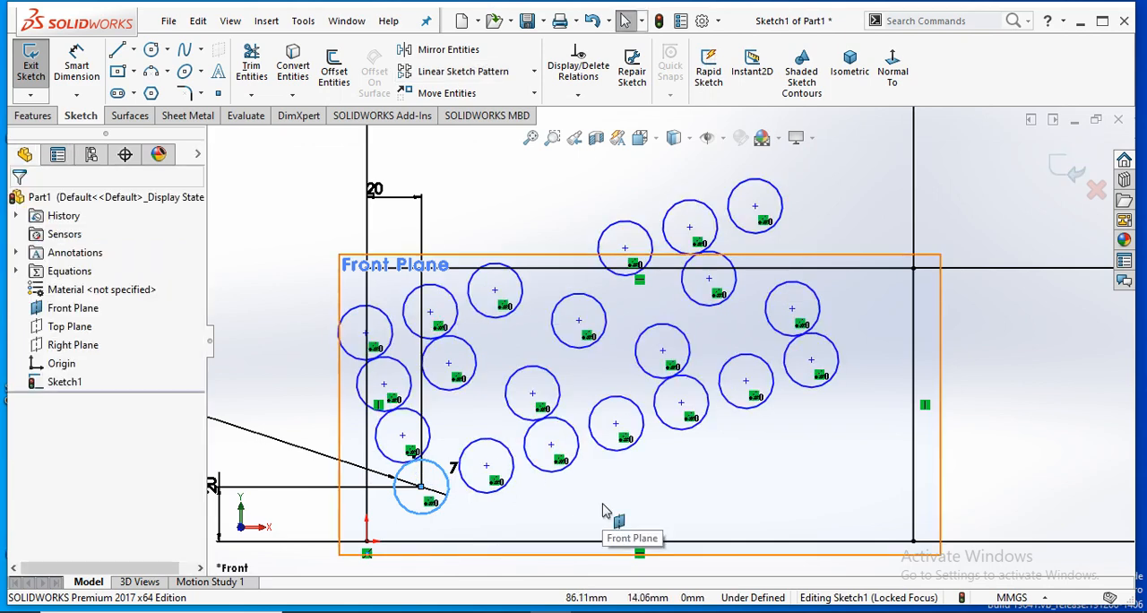
key(ctrl+z)
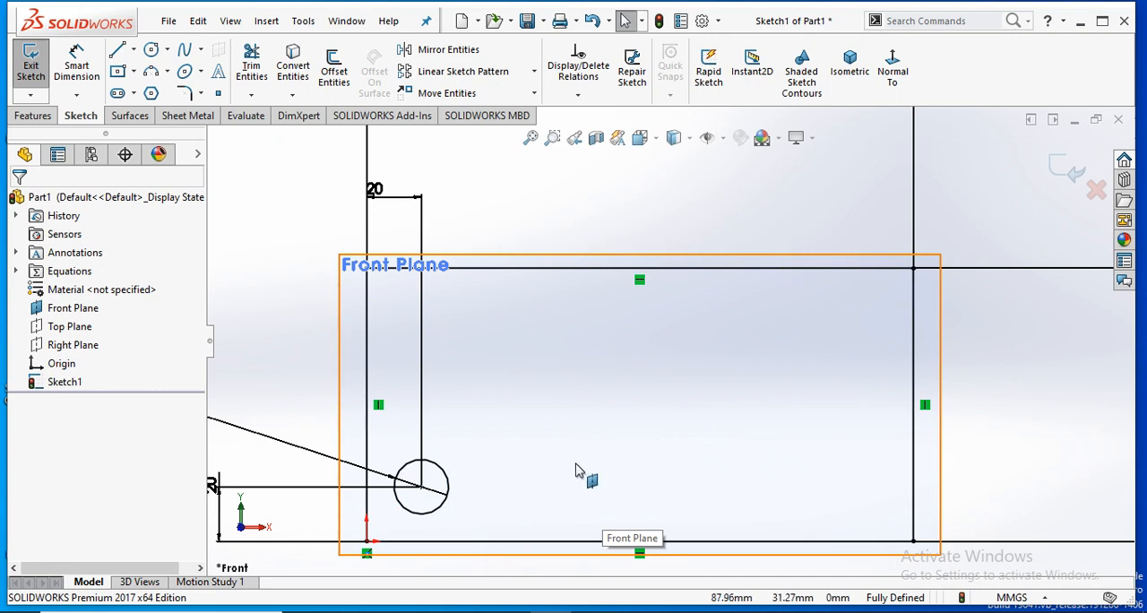
key(z)
- Delete the rectangle, the circle and all their dimensions from the sketch
scroll(538, 479, up, 1)
scroll(702, 389, down, 1)
scroll(717, 386, up, 1)
mouse_move(970, 176)
mouse_down()
mouse_move(842, 253)
mouse_move(602, 540)
mouse_up()
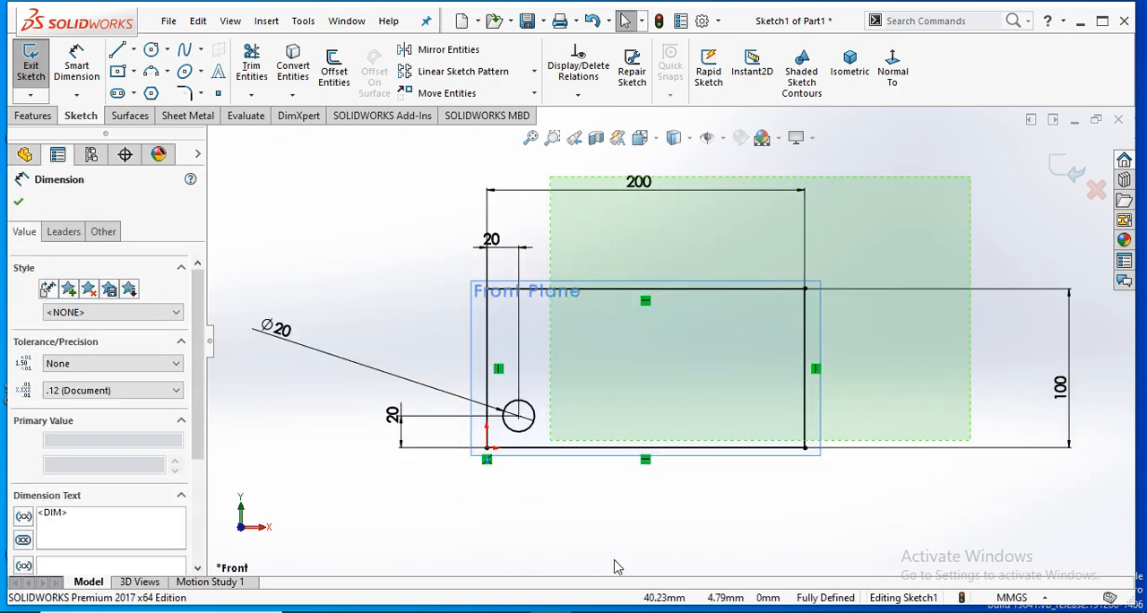
click(617, 556)
drag(813, 181, 374, 480)
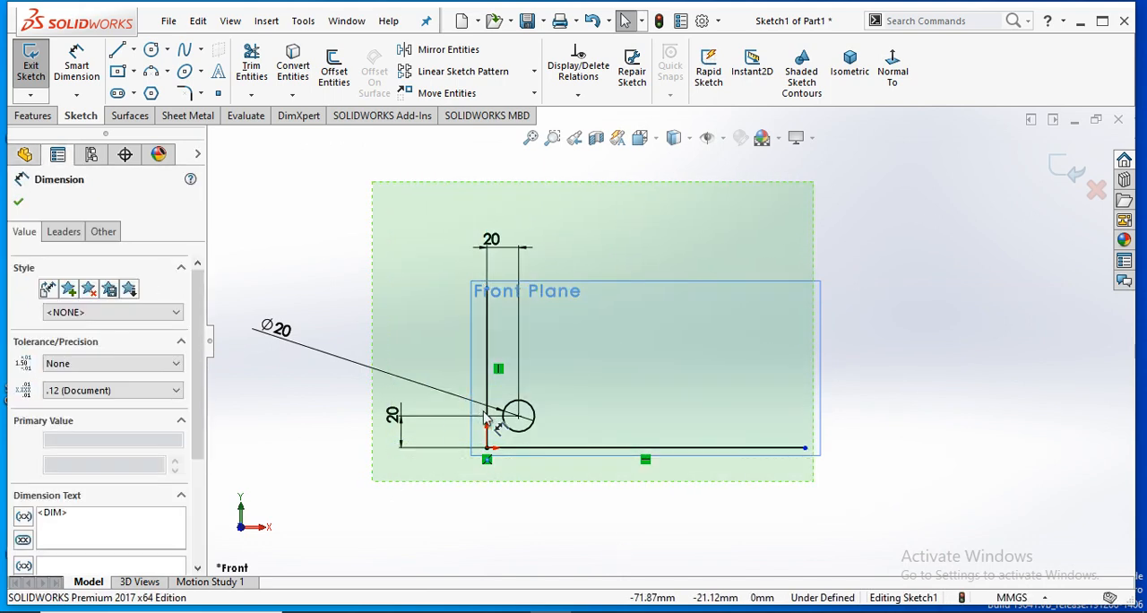
key(Delete)
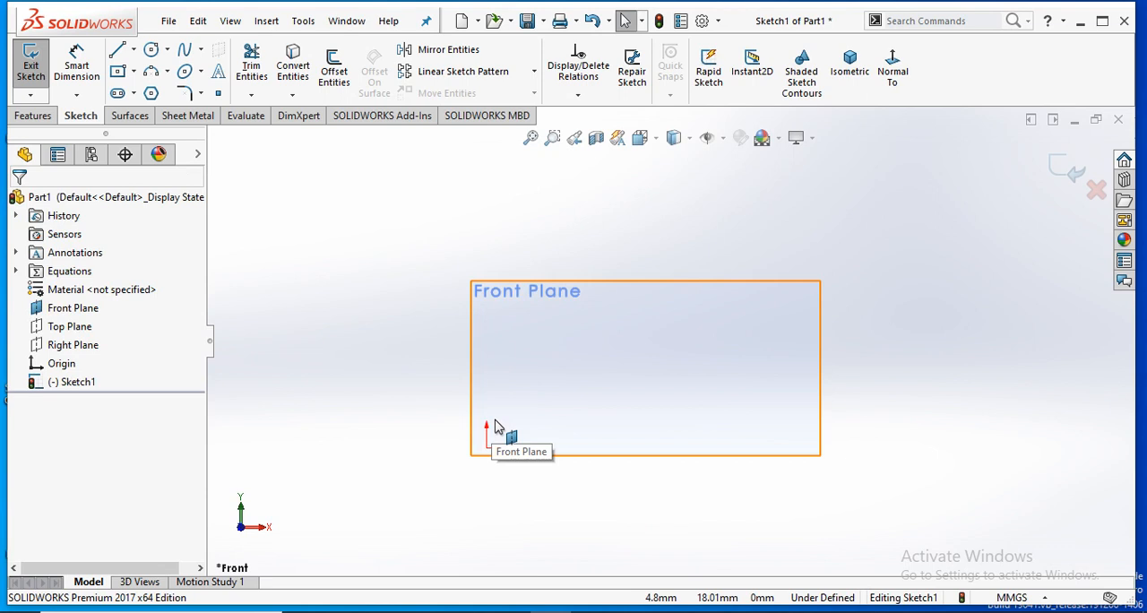
- Sketch a circle about 104 mm in diameter centred on the origin
scroll(486, 486, up, 1)
scroll(487, 486, down, 2)
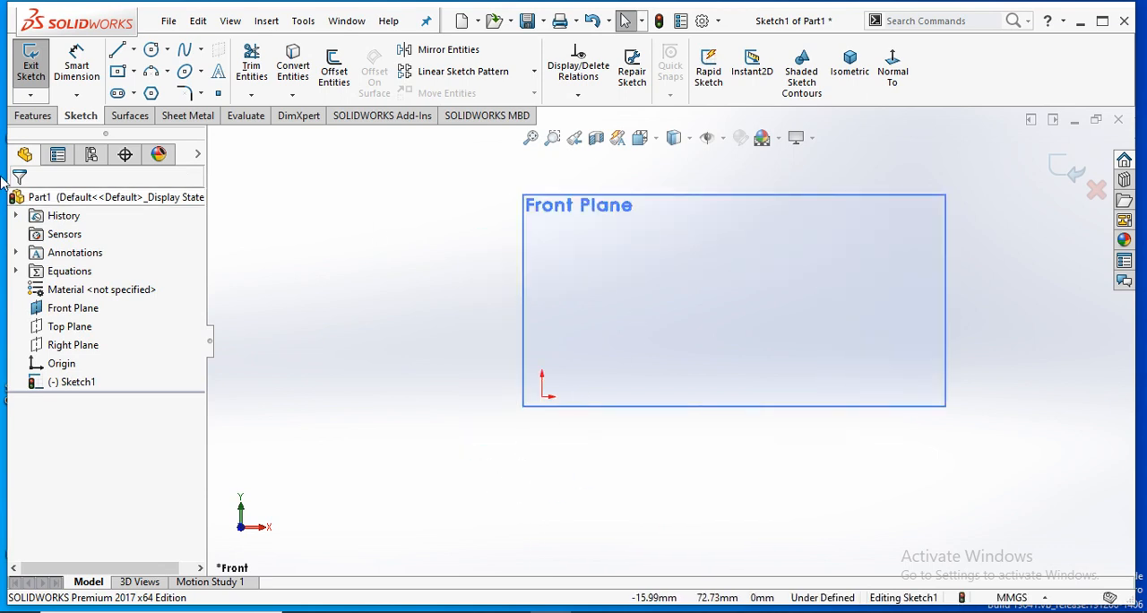
click(154, 52)
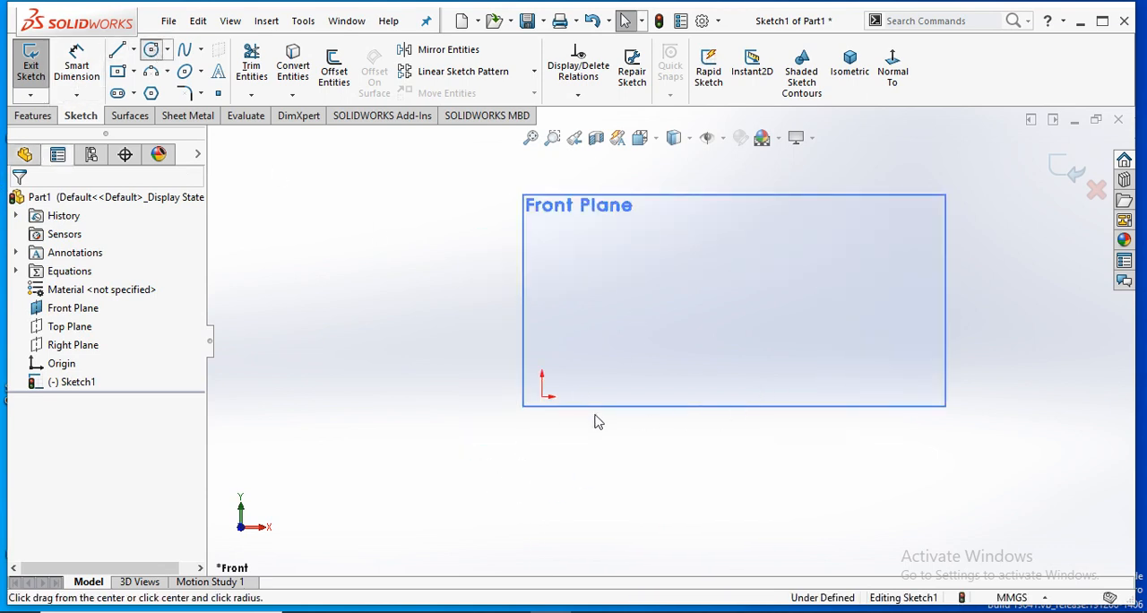
click(541, 396)
click(617, 461)
right_click(714, 403)
click(723, 404)
- Dimension the circle's diameter and set it to 100 mm
scroll(745, 461, up, 3)
scroll(691, 318, up, 1)
scroll(681, 336, down, 1)
scroll(681, 336, down, 1)
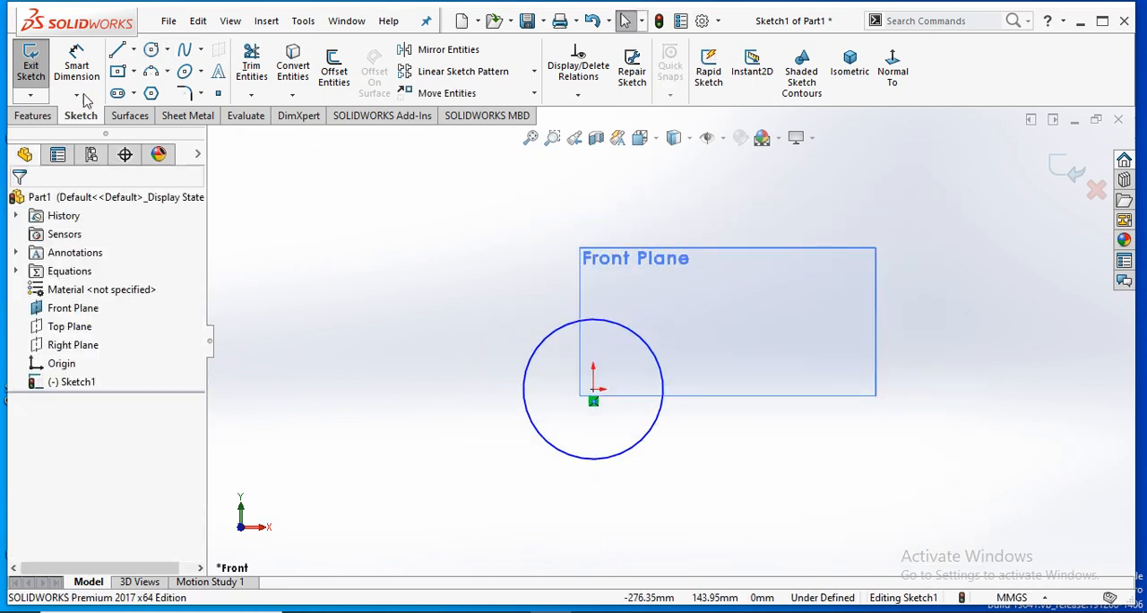
click(76, 65)
click(541, 350)
click(378, 294)
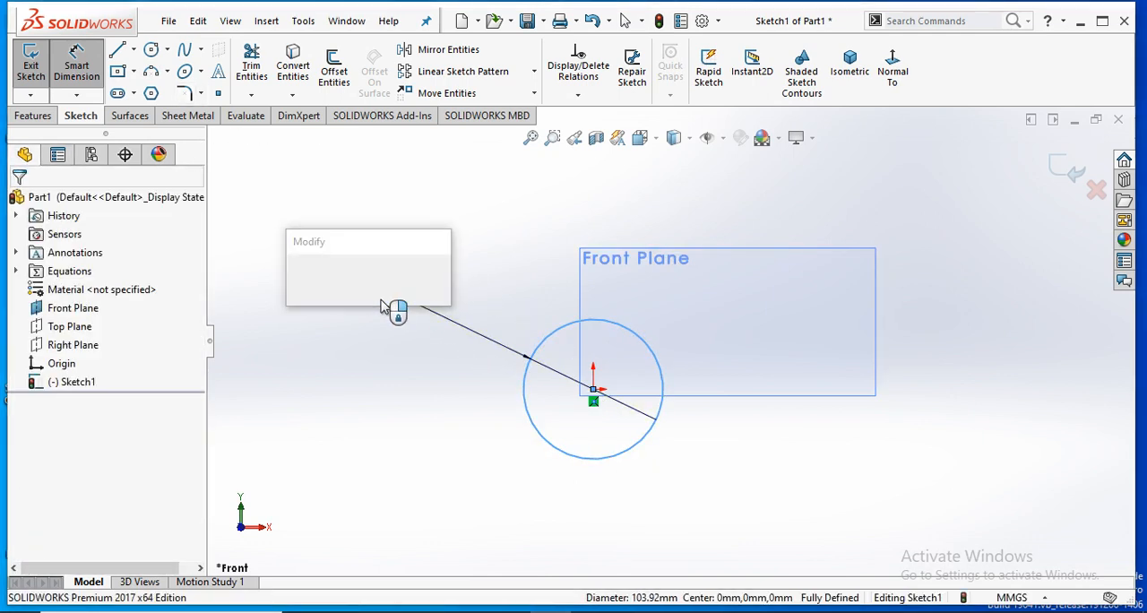
text(0)
key(Return)
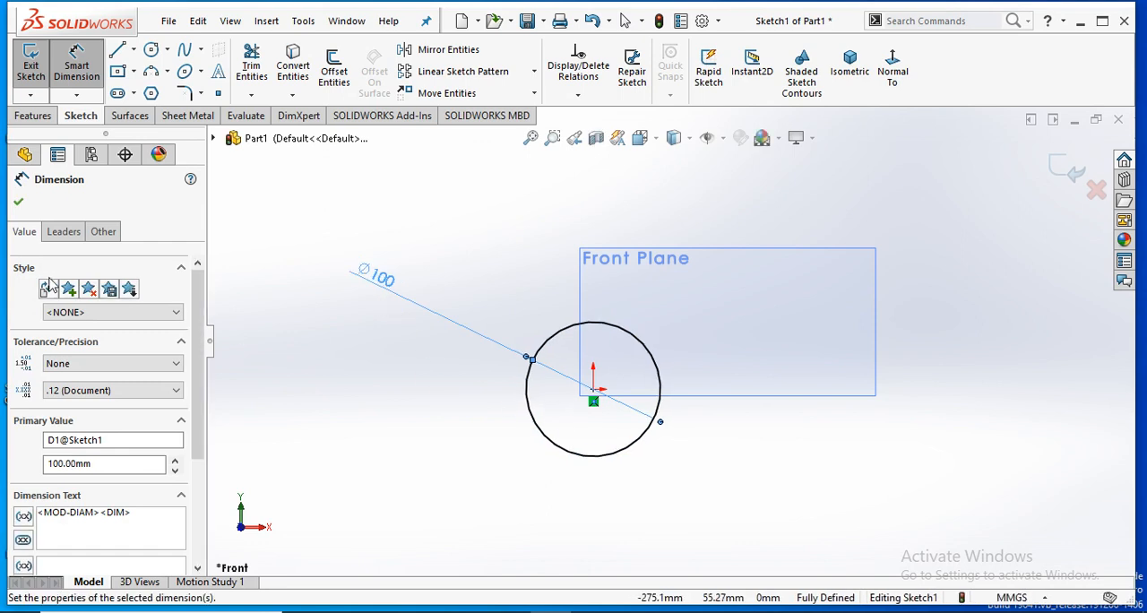
click(18, 203)
key(Escape)
- Draw a vertical line about 17 mm long upward from the top quadrant point of the 100 mm circle
scroll(676, 320, up, 2)
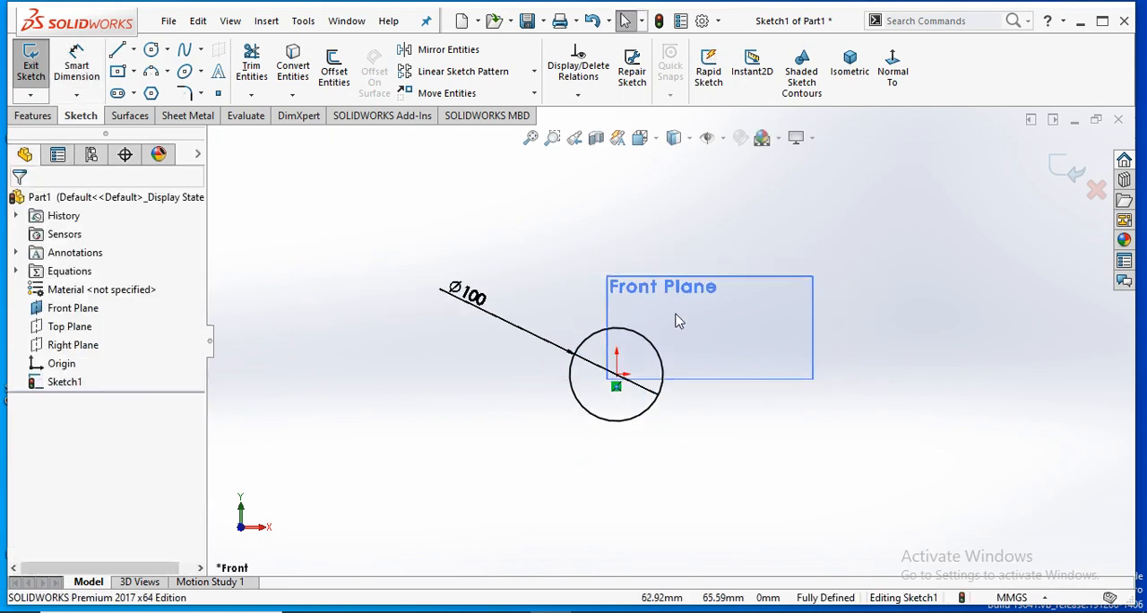
scroll(679, 321, down, 3)
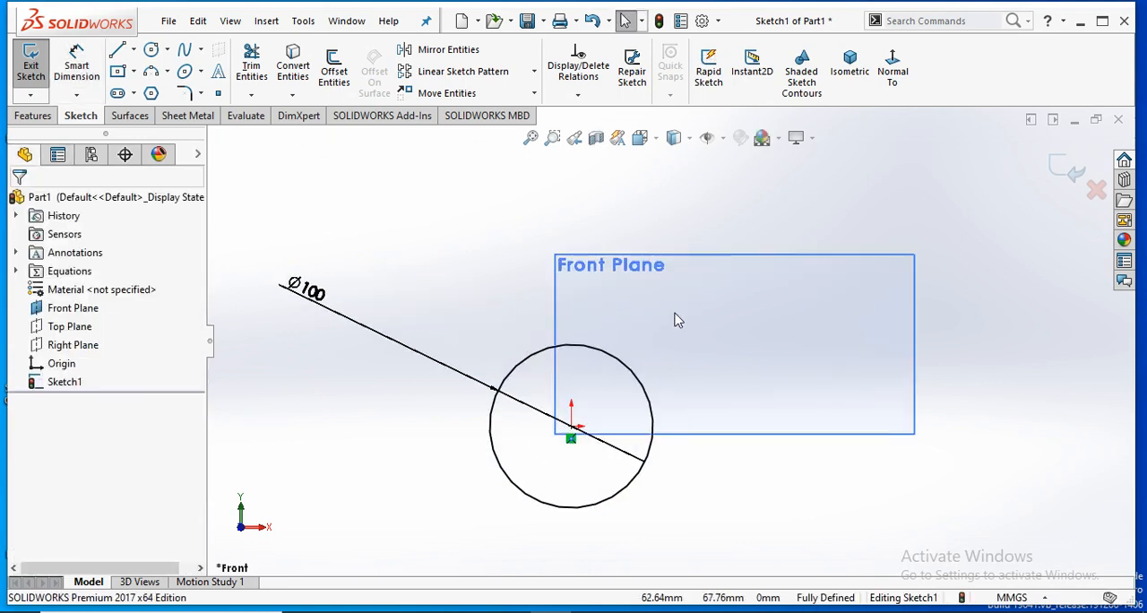
click(133, 50)
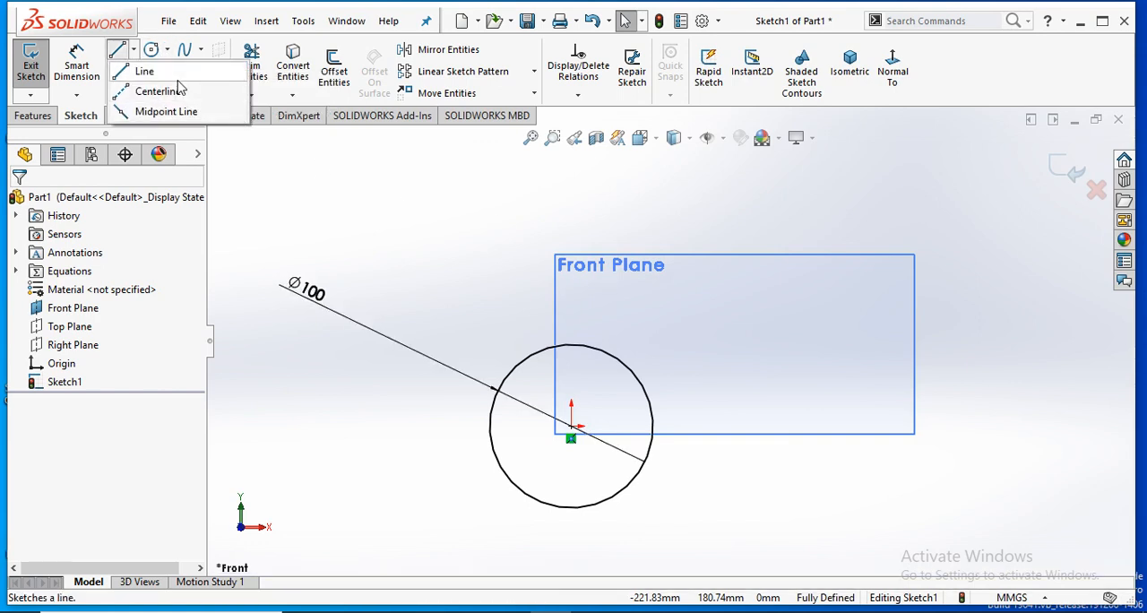
click(143, 72)
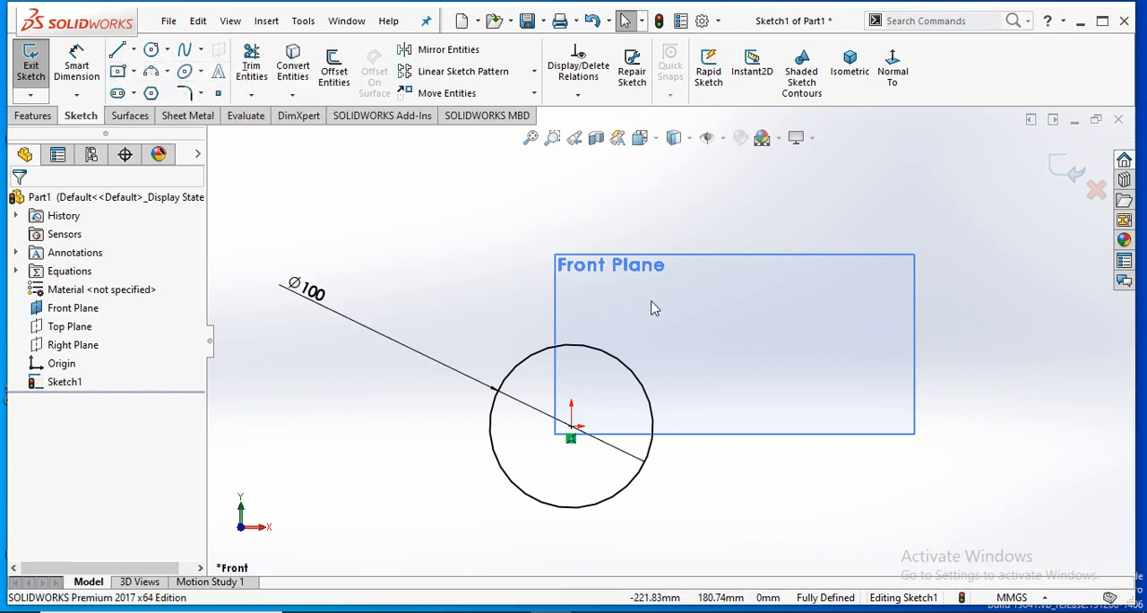
click(571, 345)
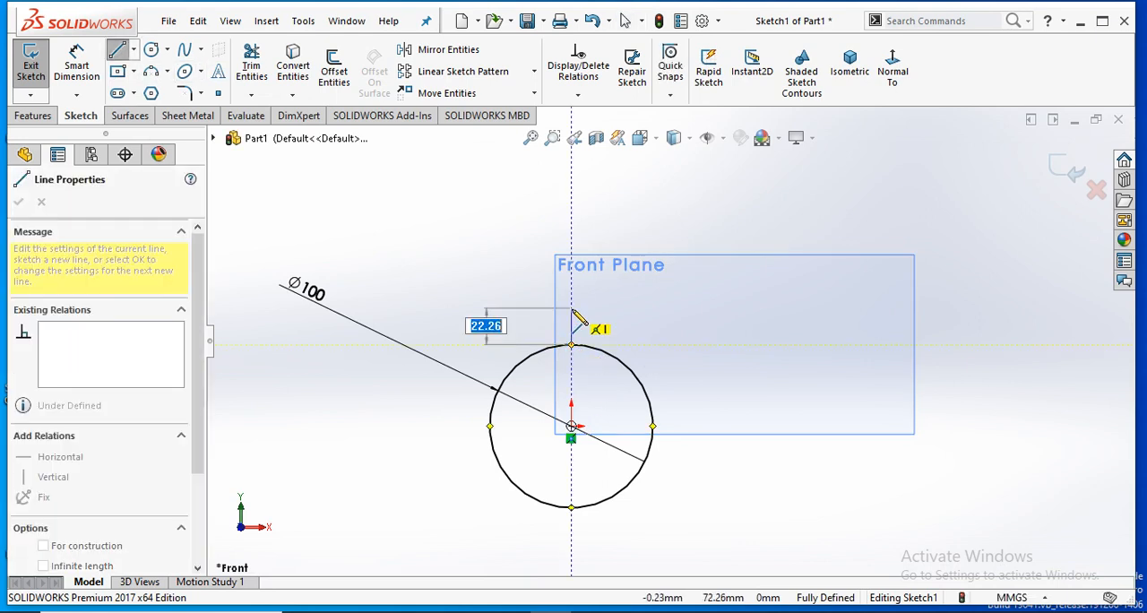
click(574, 316)
right_click(583, 296)
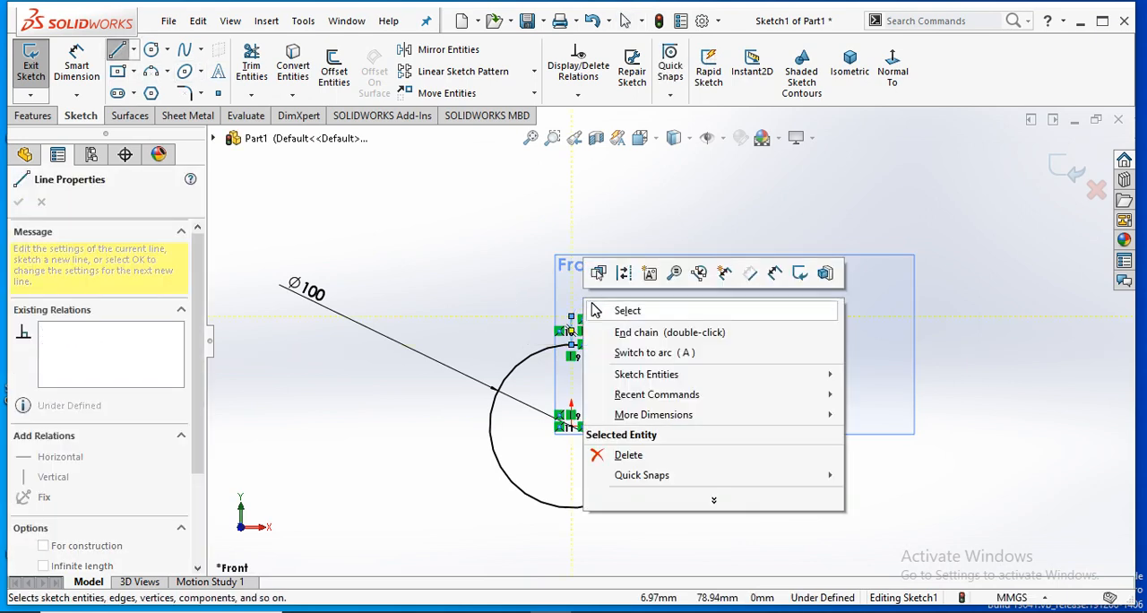
click(595, 308)
- Sketch a small circle about 11 mm in diameter centred on the upper end of the vertical line
scroll(609, 332, down, 2)
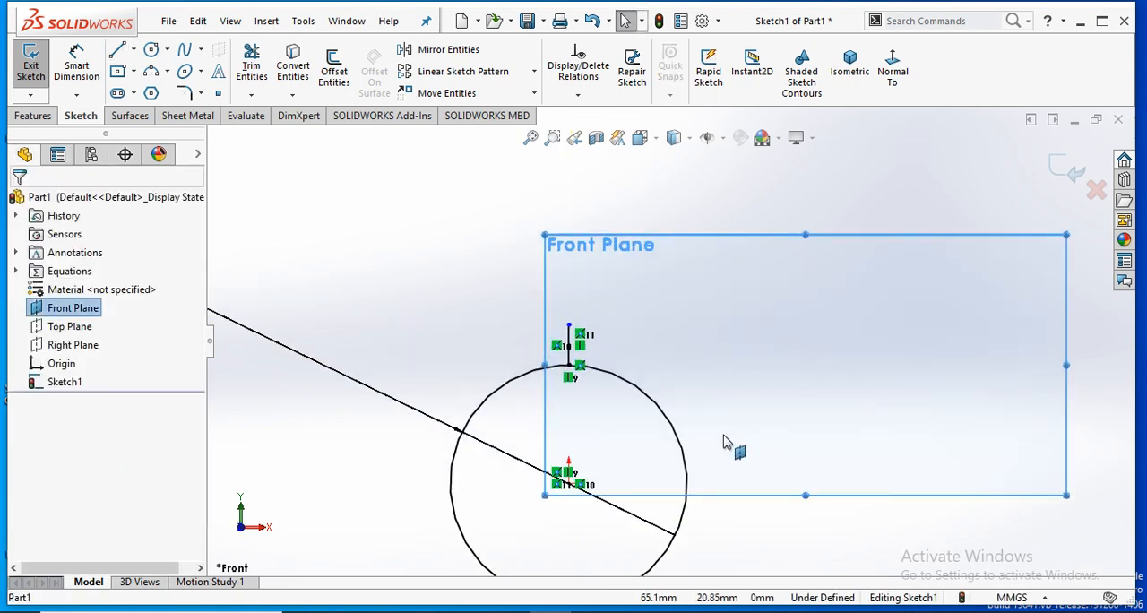
click(152, 52)
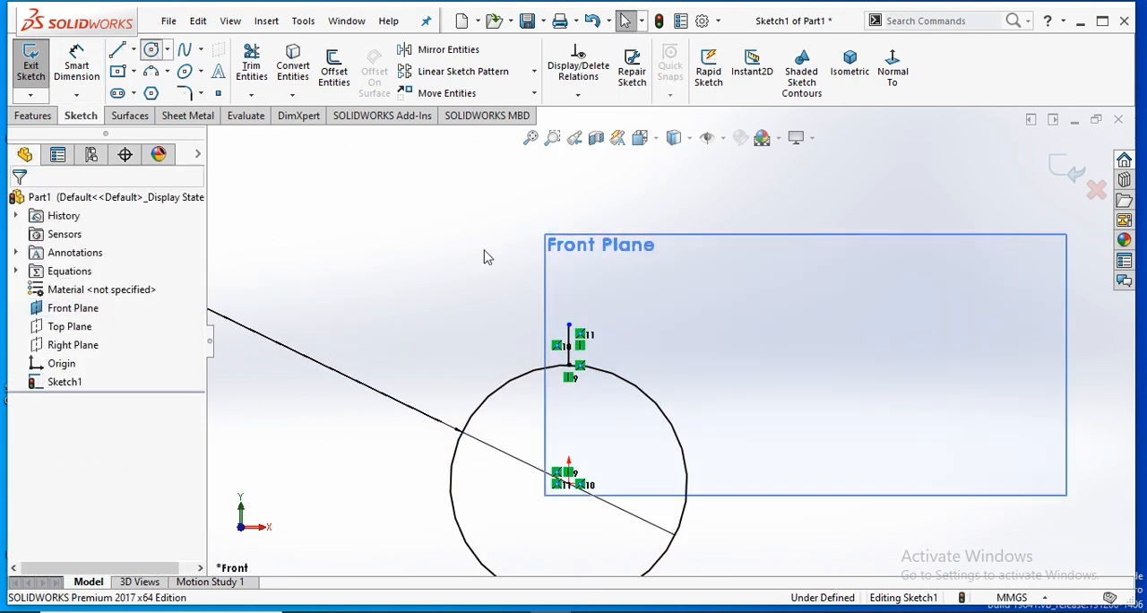
click(569, 325)
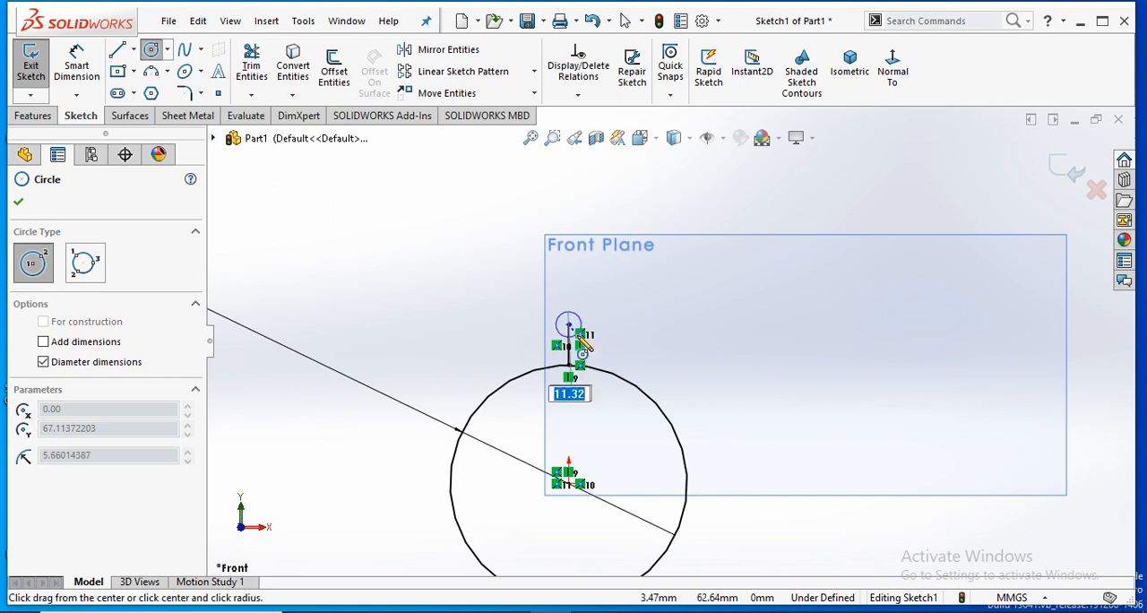
click(576, 335)
right_click(661, 280)
click(685, 285)
click(695, 323)
key(Escape)
- Start a circular sketch pattern about the origin with the small circle and the vertical line as entities
scroll(609, 438, up, 2)
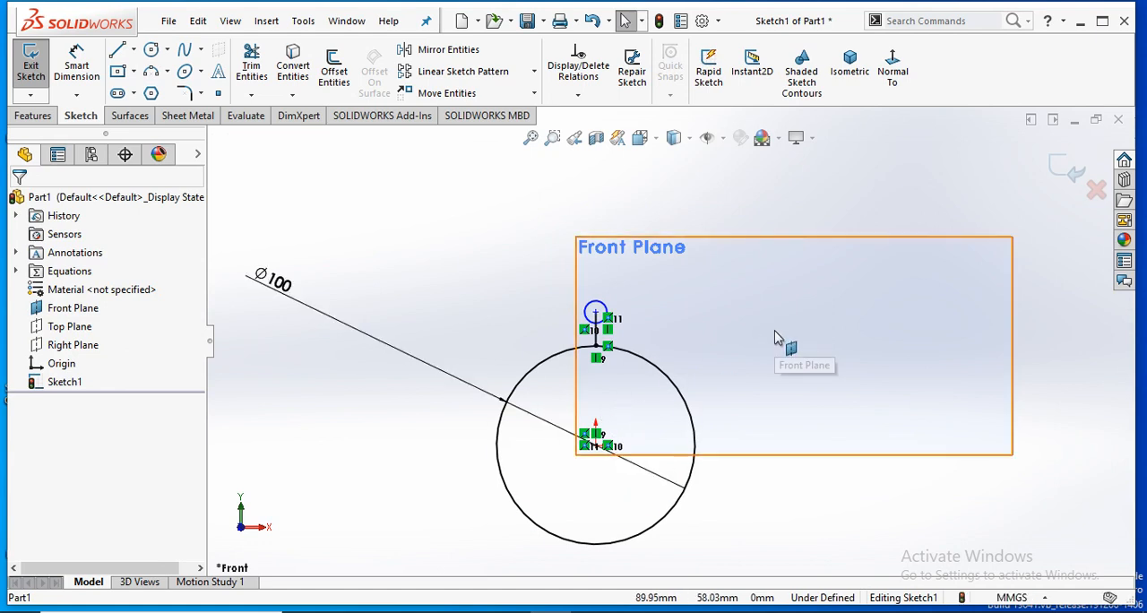
scroll(655, 340, down, 2)
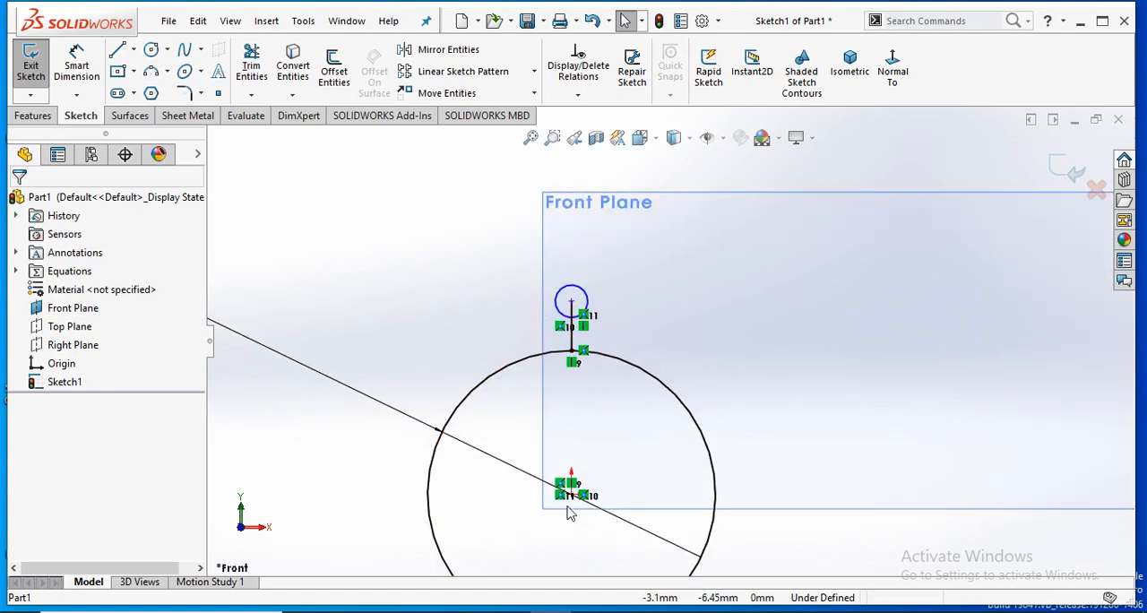
scroll(583, 502, up, 2)
scroll(672, 440, up, 1)
scroll(693, 310, down, 1)
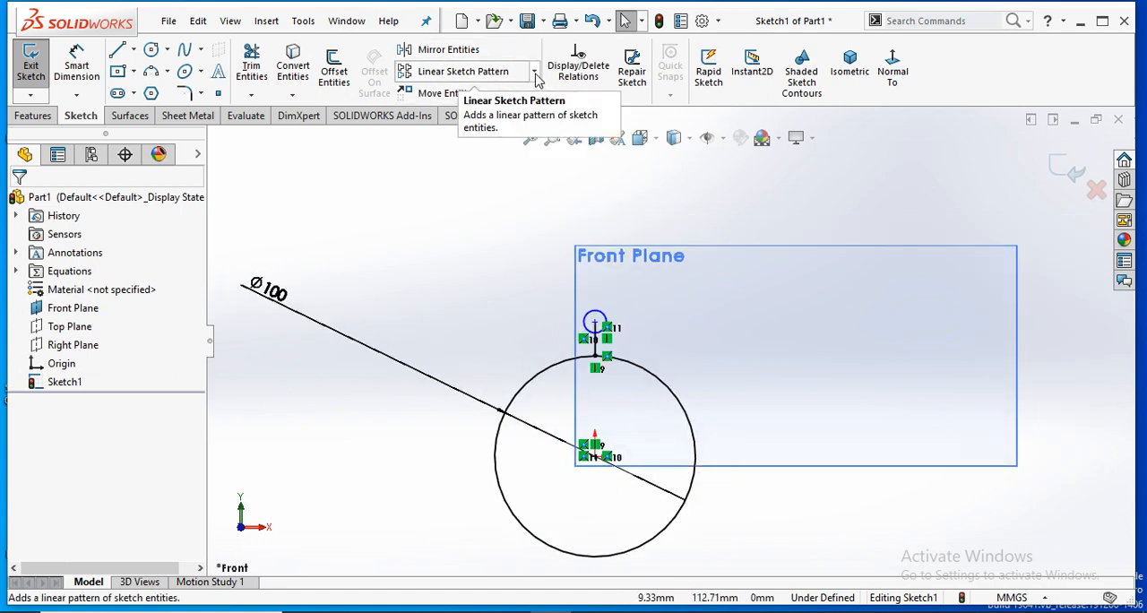
click(534, 71)
click(519, 115)
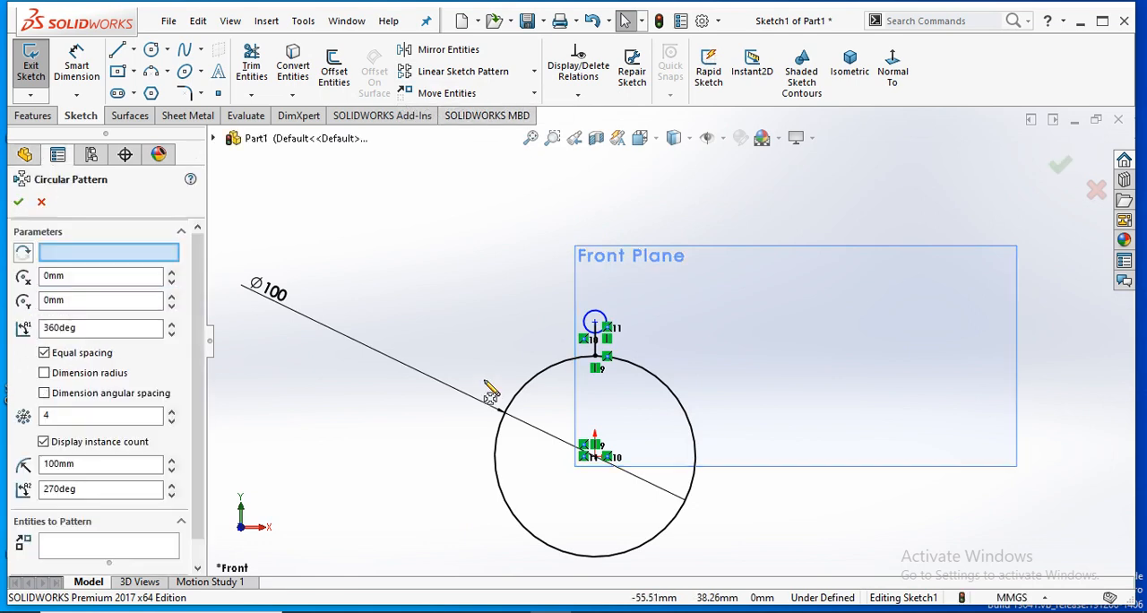
click(107, 548)
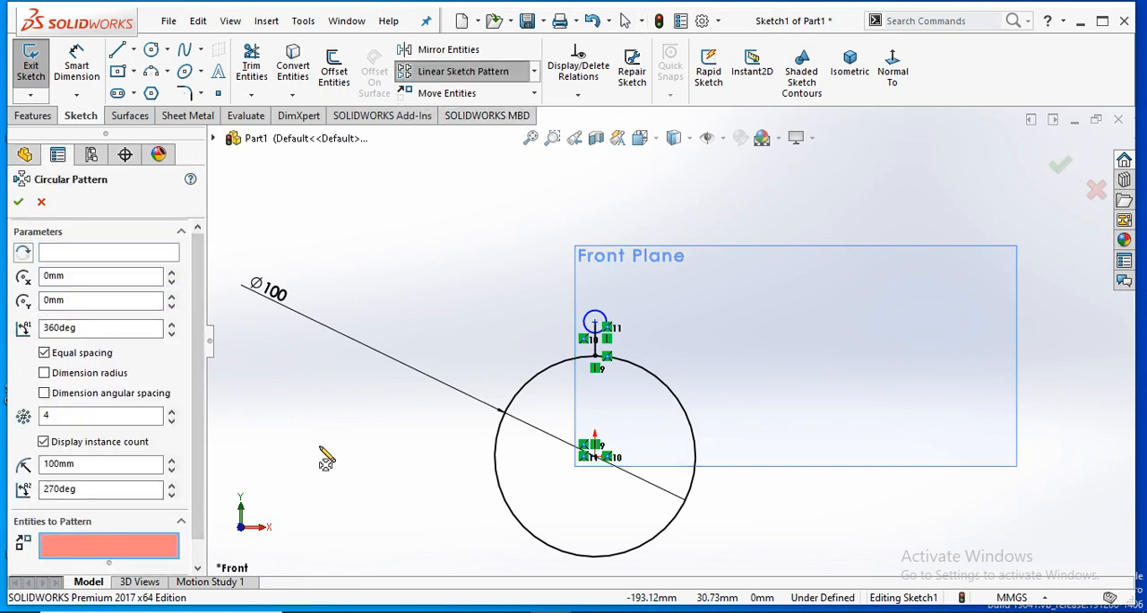
scroll(632, 339, down, 3)
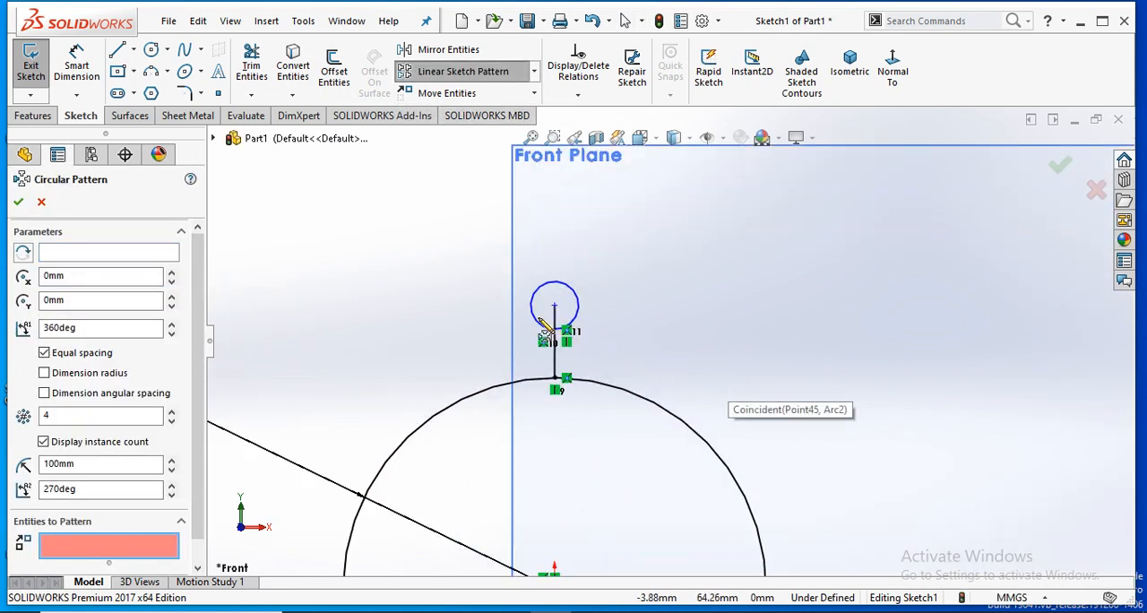
click(567, 373)
click(565, 376)
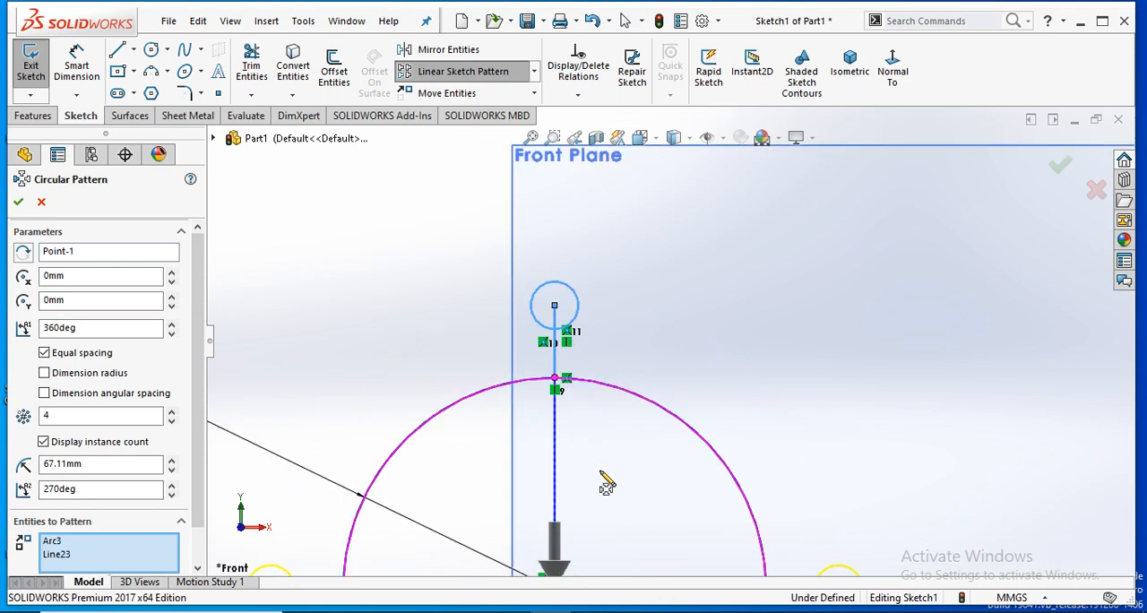
- Set the circular pattern's number of instances to 8
scroll(619, 495, up, 4)
scroll(620, 497, up, 2)
scroll(619, 498, down, 2)
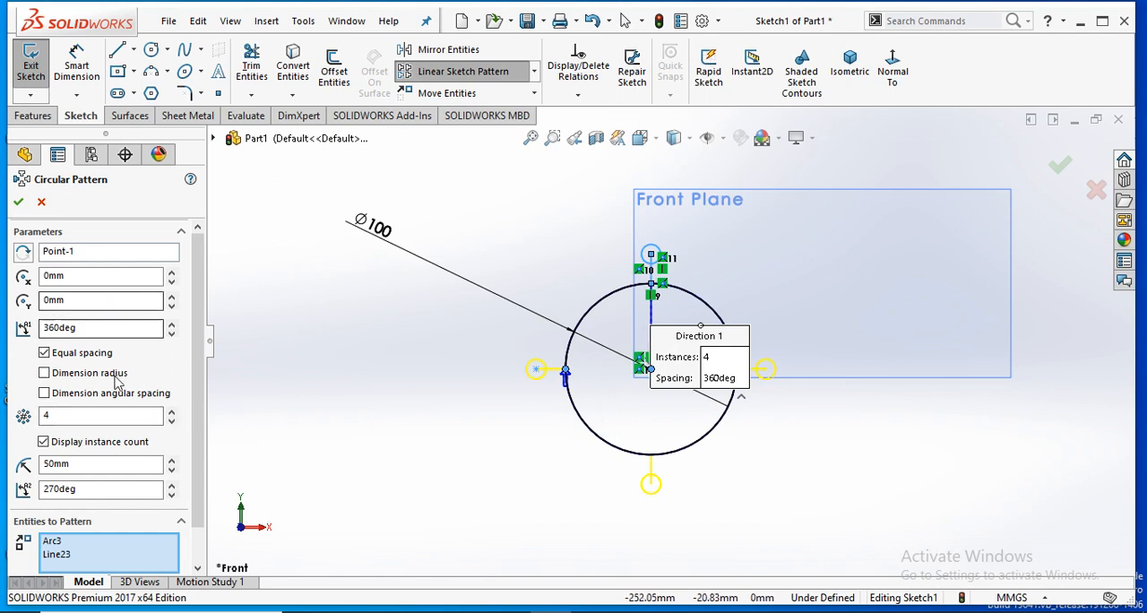
drag(98, 414, 30, 441)
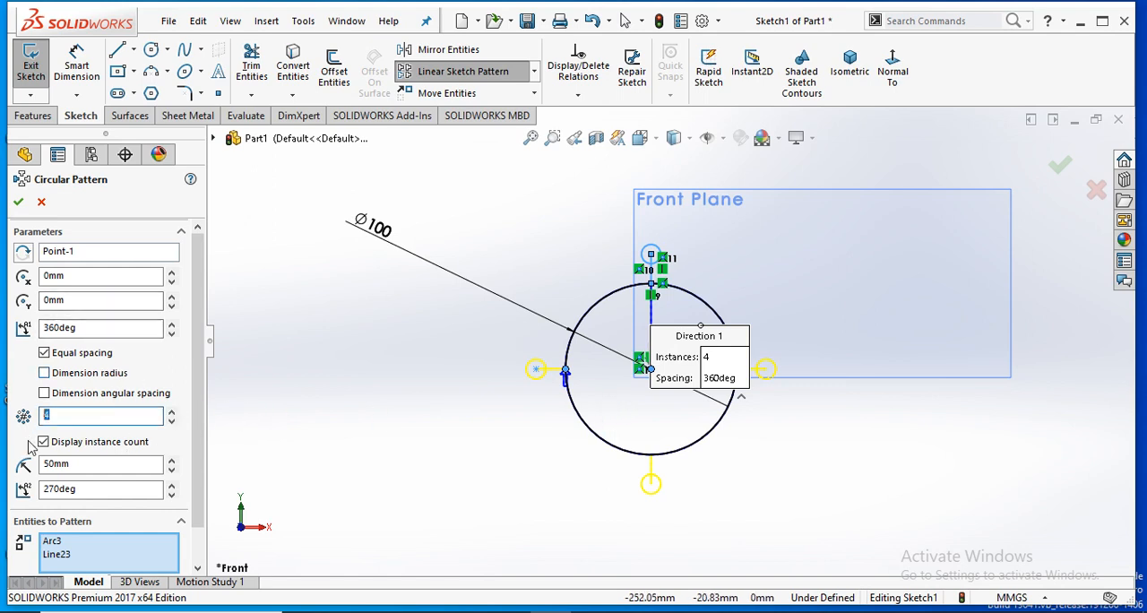
text(8)
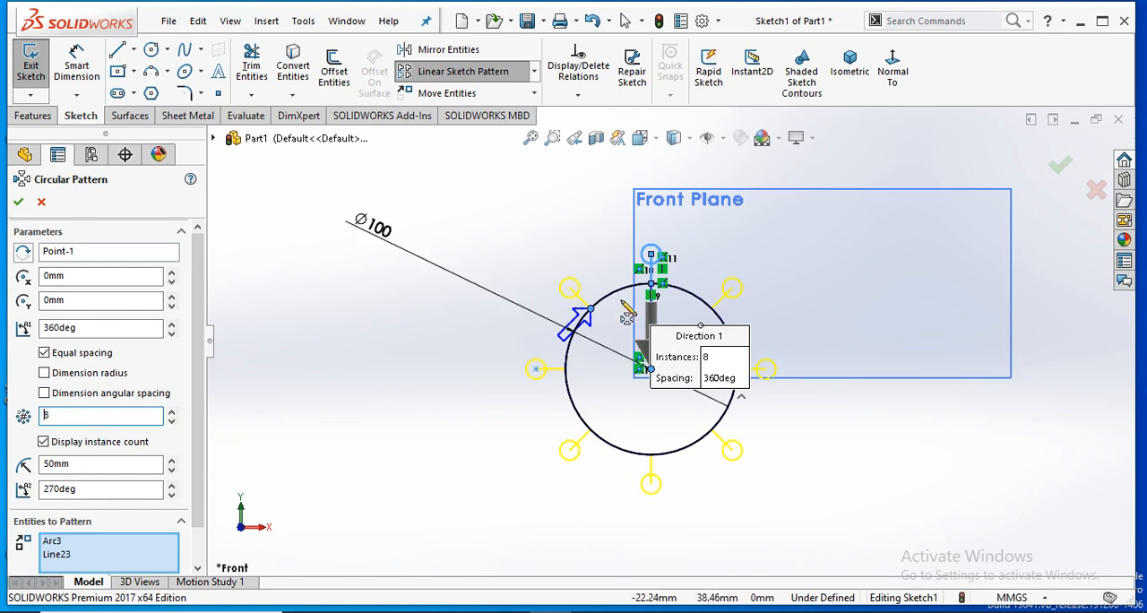
- Set the circular pattern's total angle to 180 degrees with equal spacing
drag(97, 328, 3, 345)
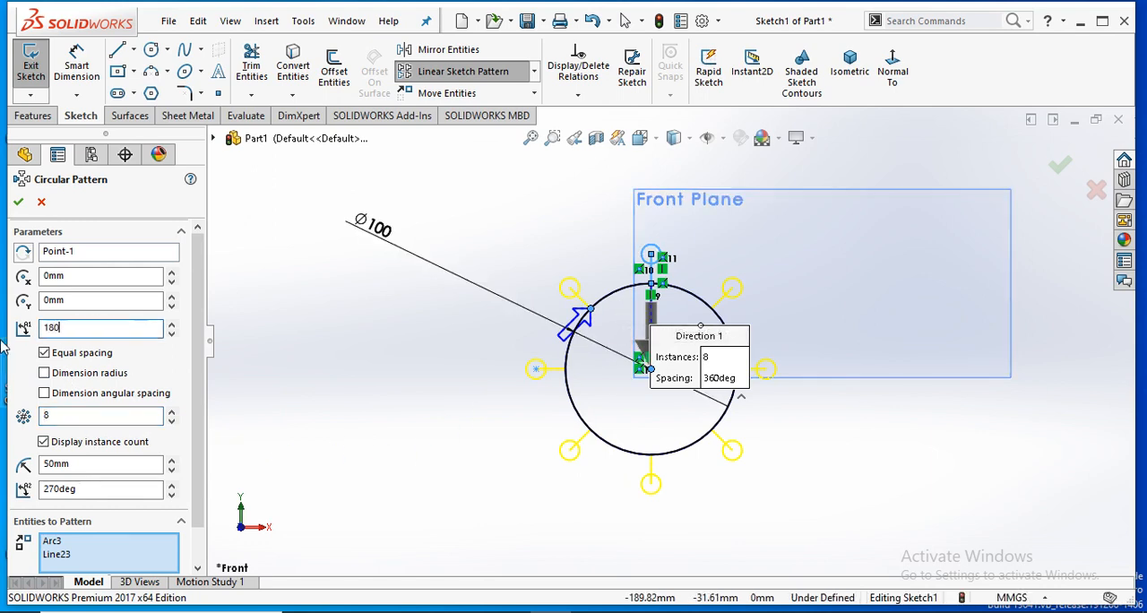
text(180)
key(Return)
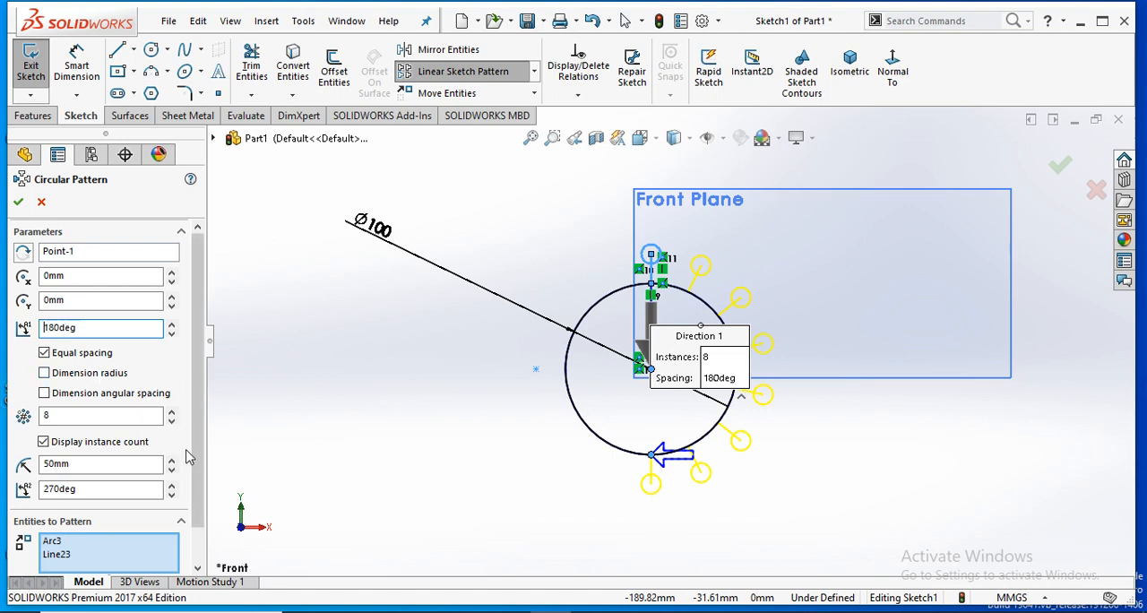
- Try reversing the circular pattern's rotation direction and restore the original direction
click(22, 252)
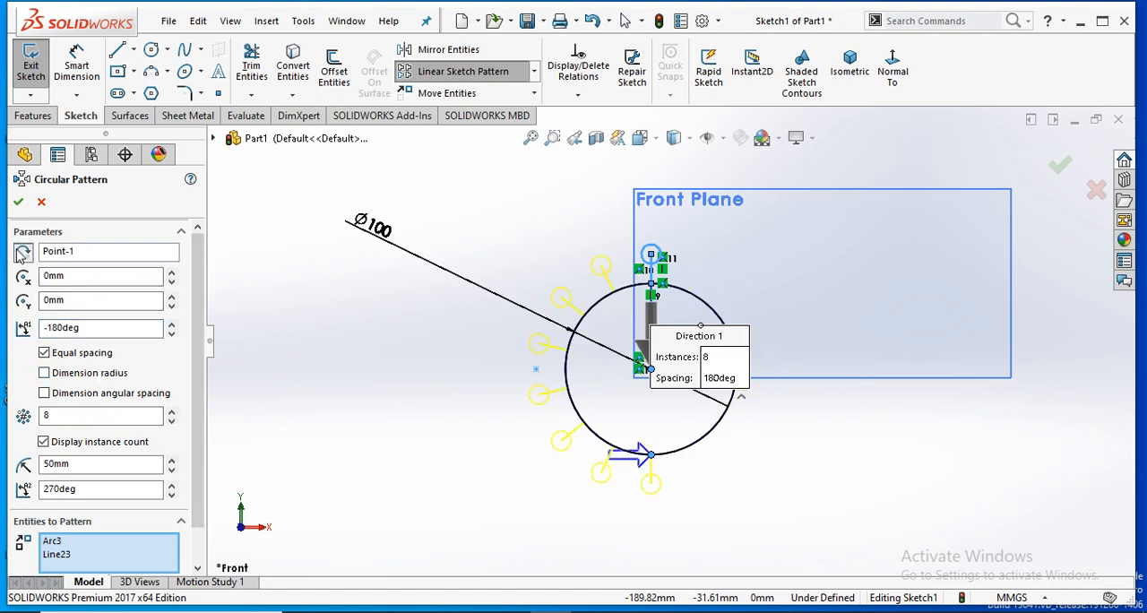
click(23, 253)
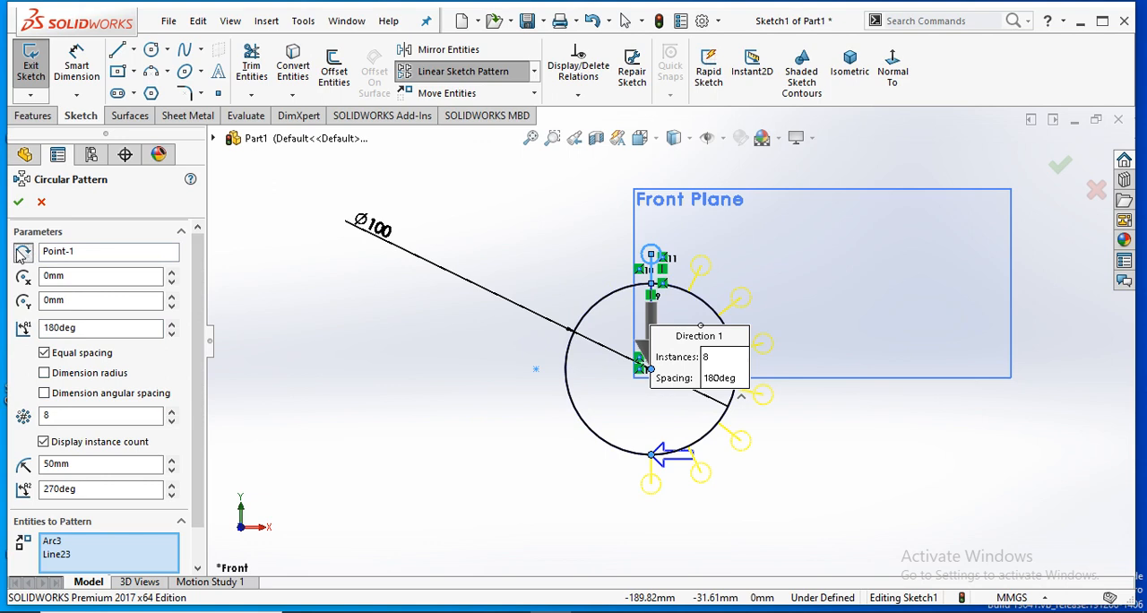
click(22, 253)
click(22, 253)
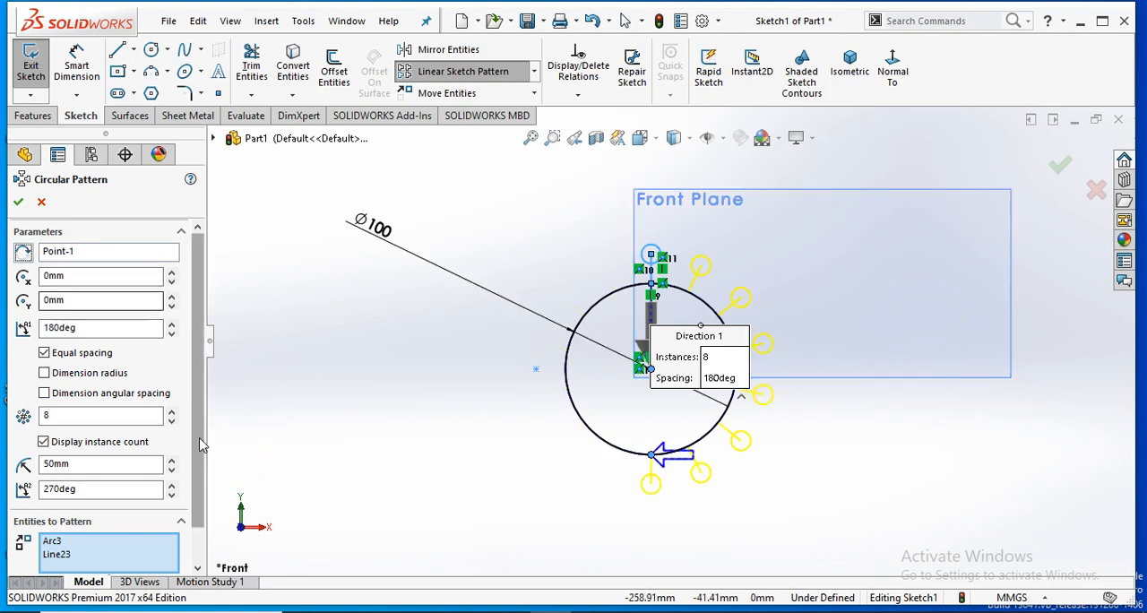
scroll(200, 438, down, 2)
scroll(200, 438, up, 2)
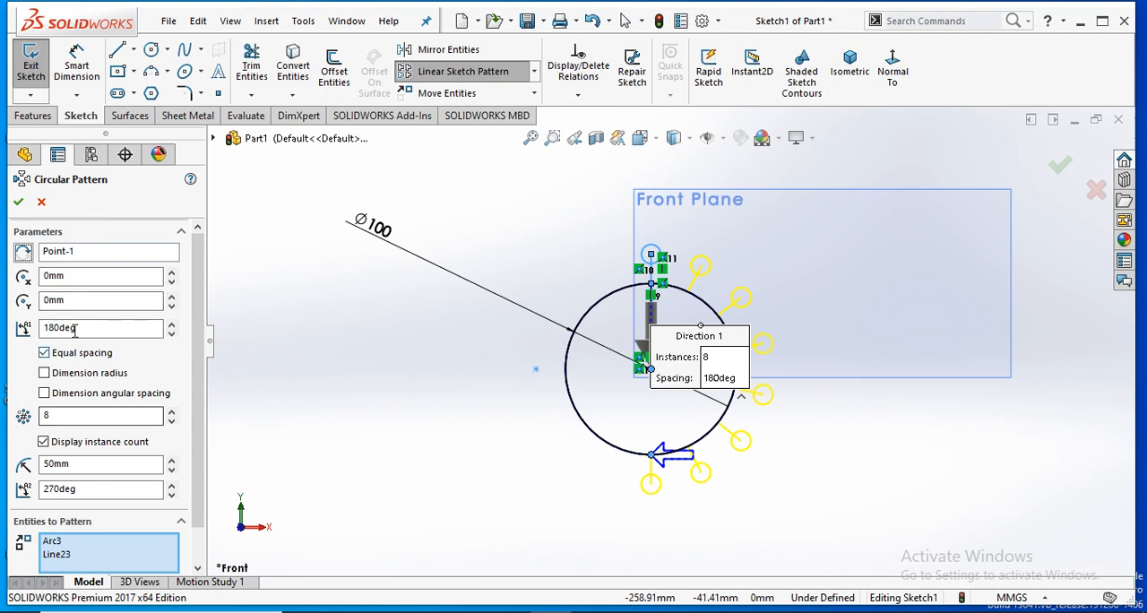
- Set the circular pattern's total angle to 360 degrees and its number of instances to 15
drag(91, 329, 3, 320)
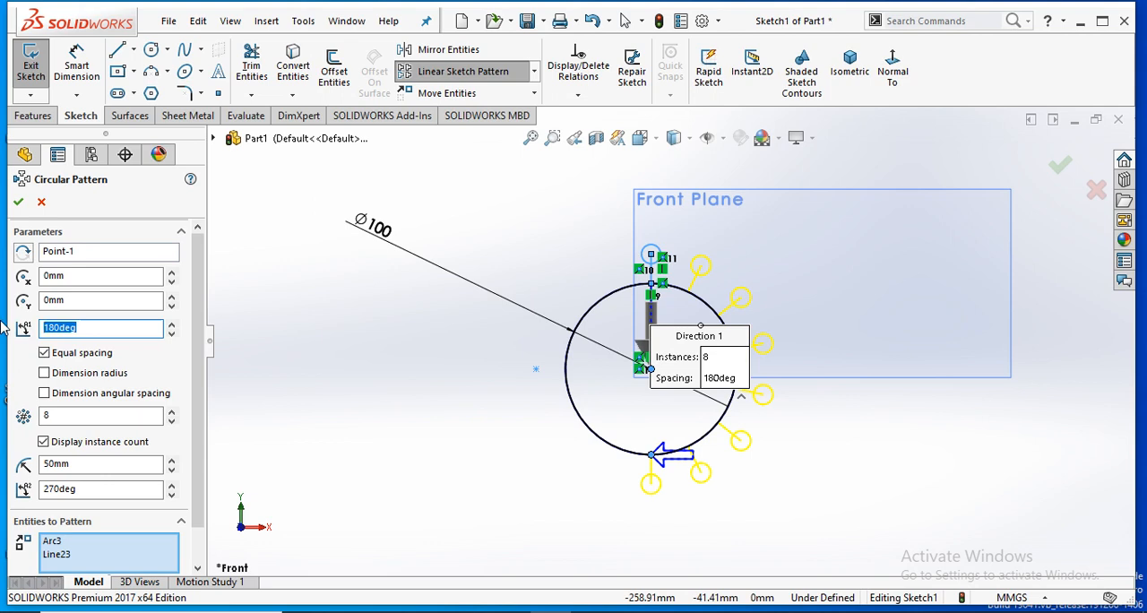
text(360)
key(Return)
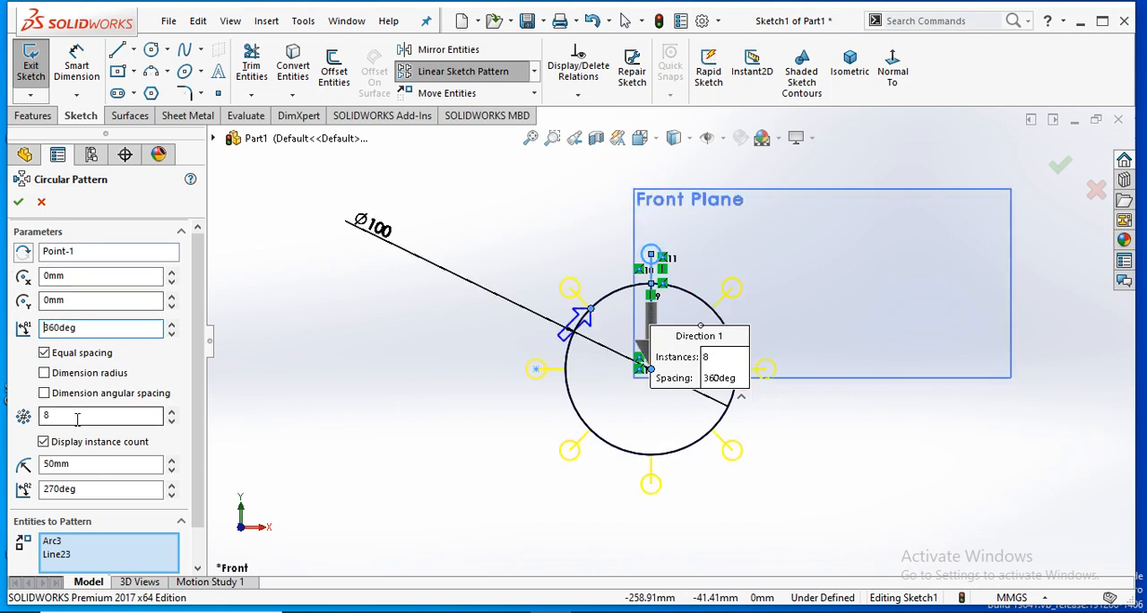
drag(77, 414, 13, 458)
text(15)
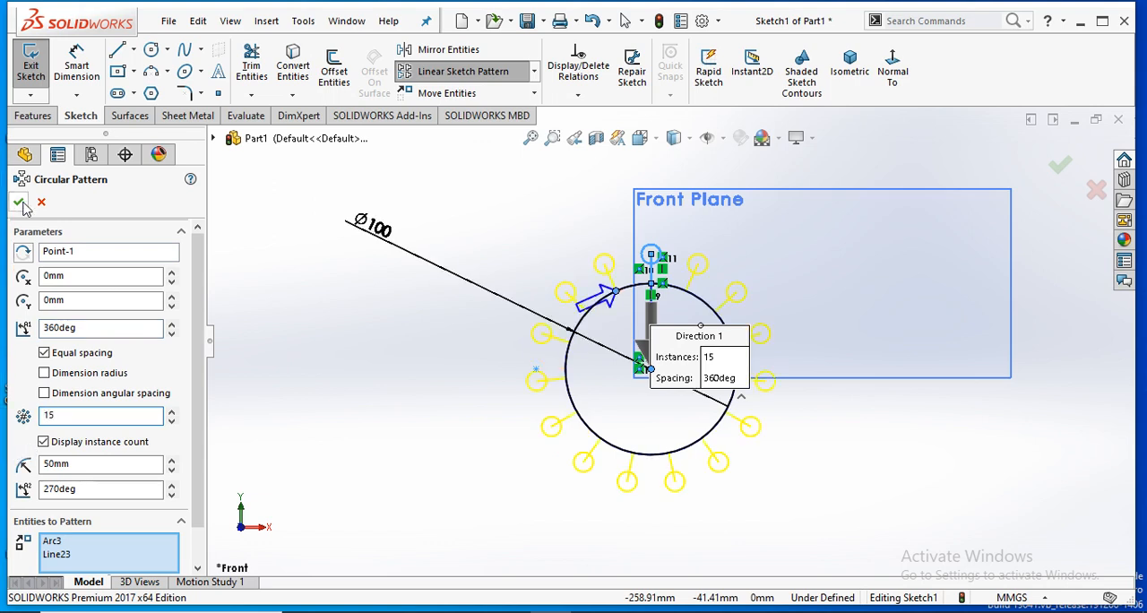
- Skip the four diagonally placed instances around the 100 mm circle, two on each side, and accept the circular pattern
scroll(191, 466, down, 2)
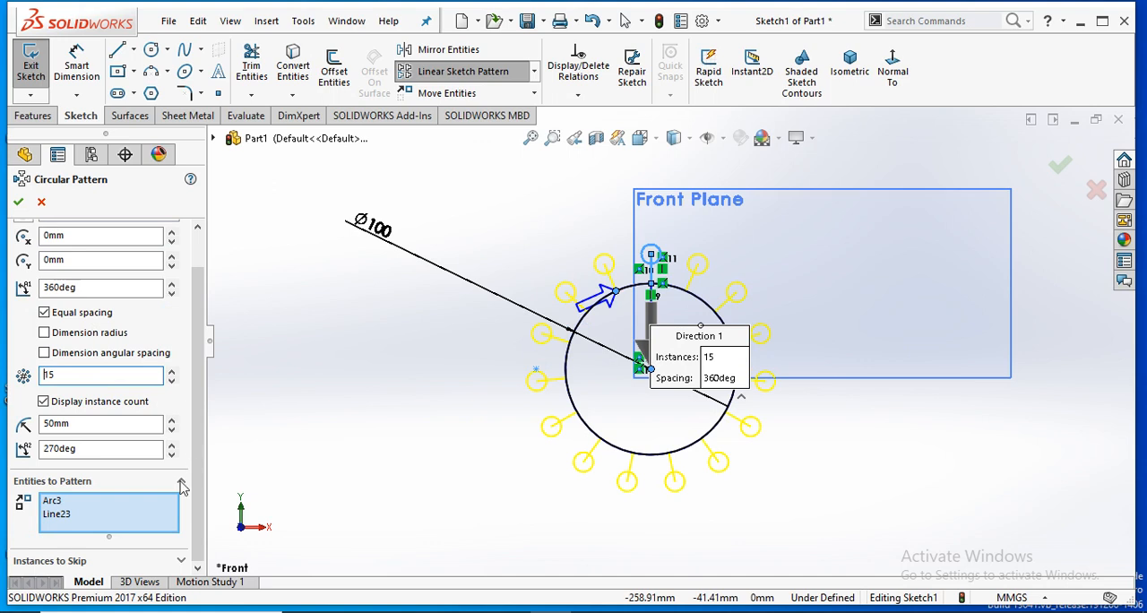
click(139, 562)
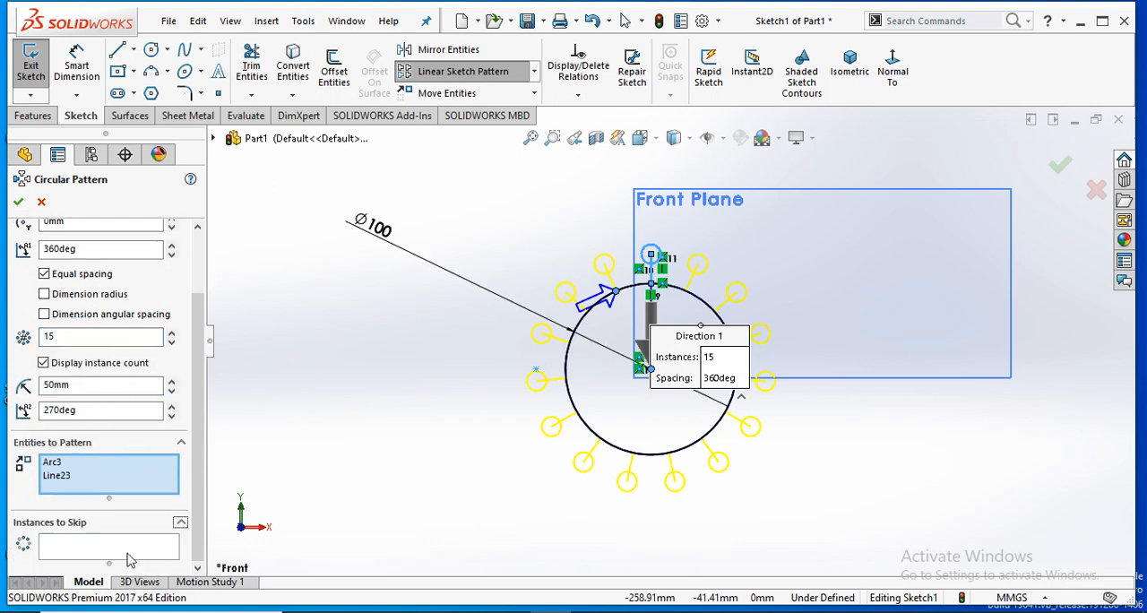
click(131, 549)
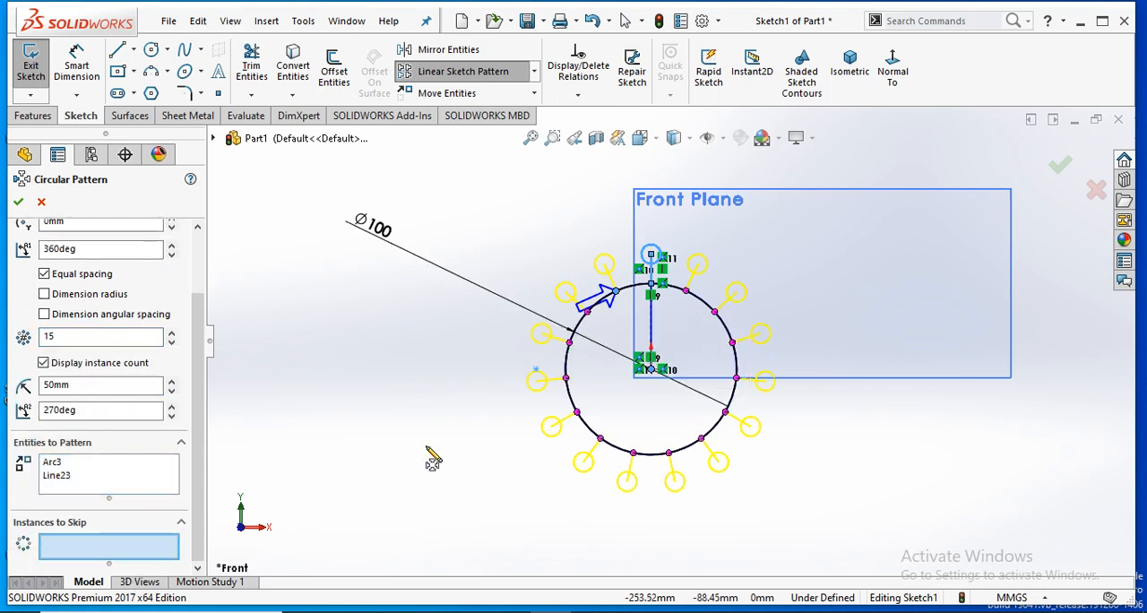
click(588, 319)
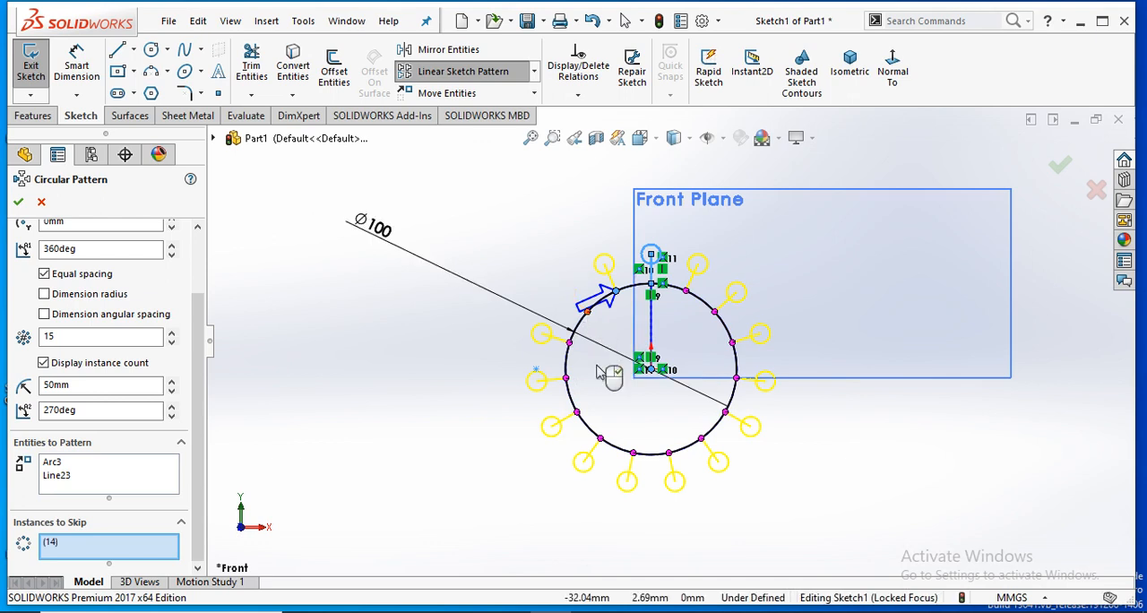
click(600, 442)
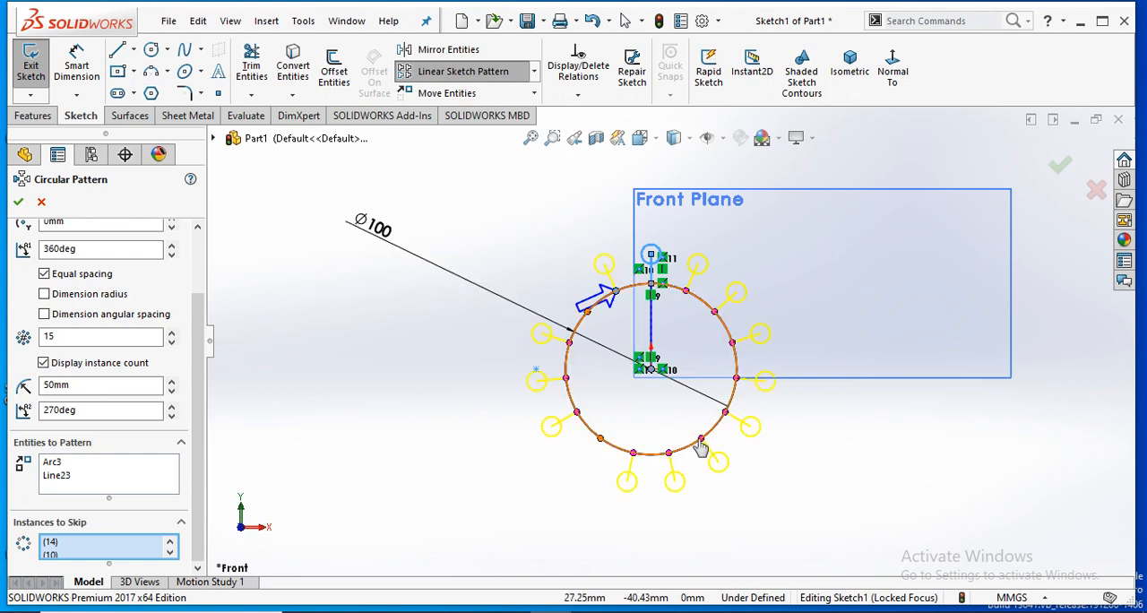
click(714, 453)
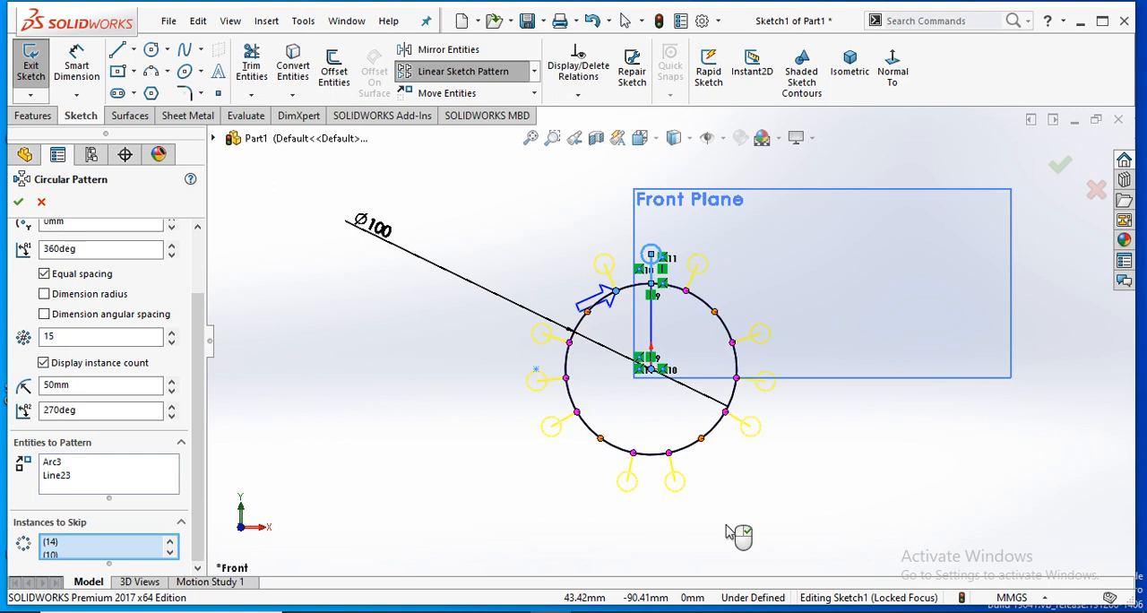
click(20, 202)
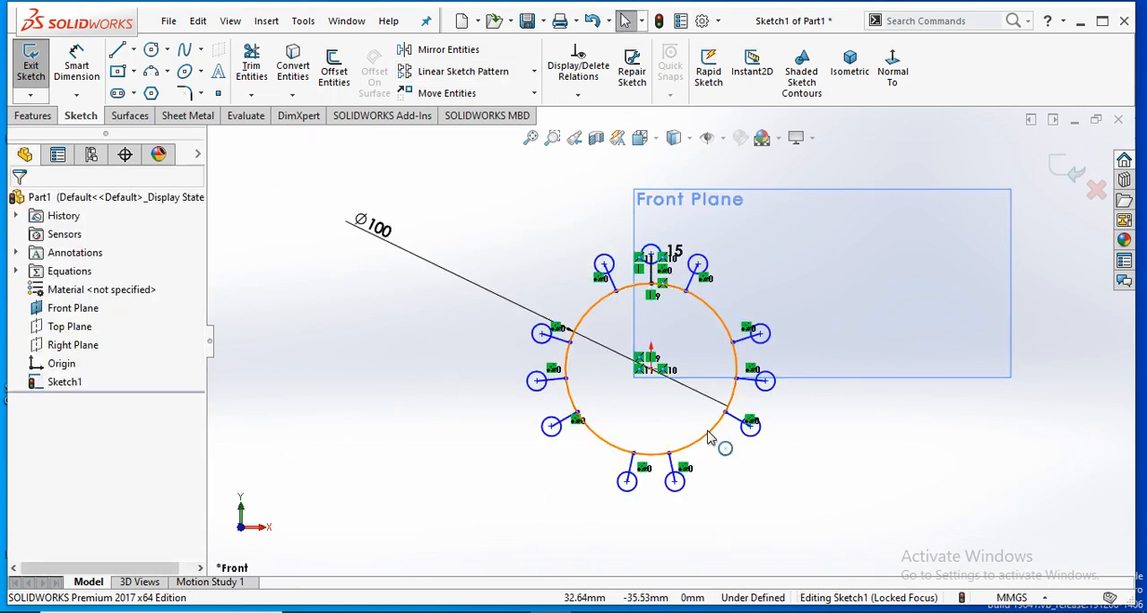
- Delete the 100 mm circle together with all patterned circles and lines, leaving the sketch empty
scroll(771, 385, up, 2)
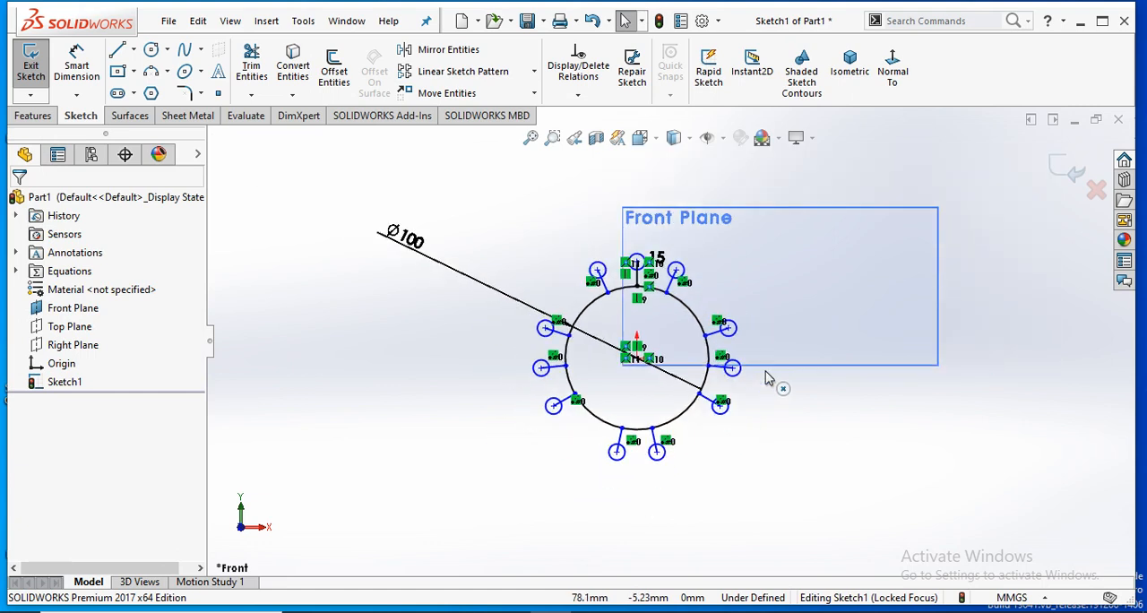
scroll(717, 309, down, 1)
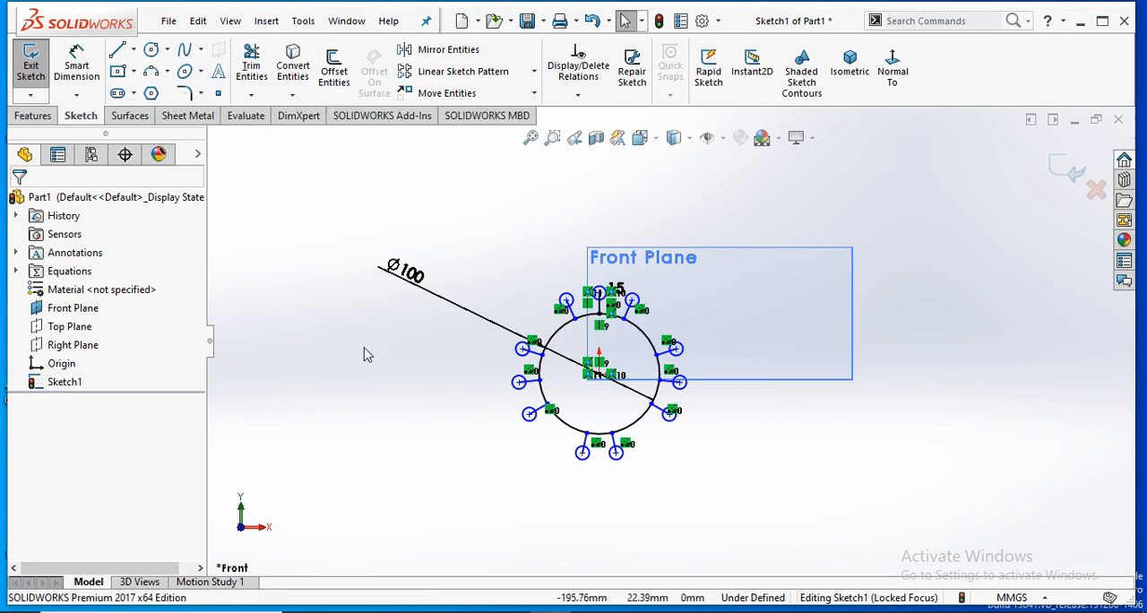
mouse_move(368, 189)
mouse_down()
mouse_move(731, 479)
mouse_move(767, 527)
mouse_move(752, 539)
mouse_up()
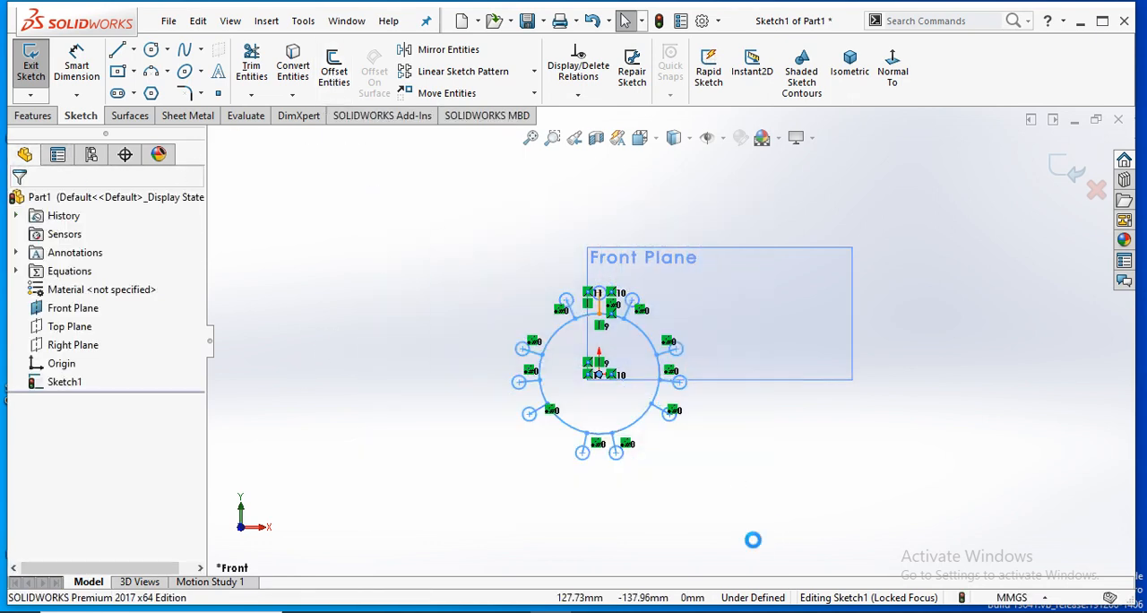
key(Delete)
click(498, 319)
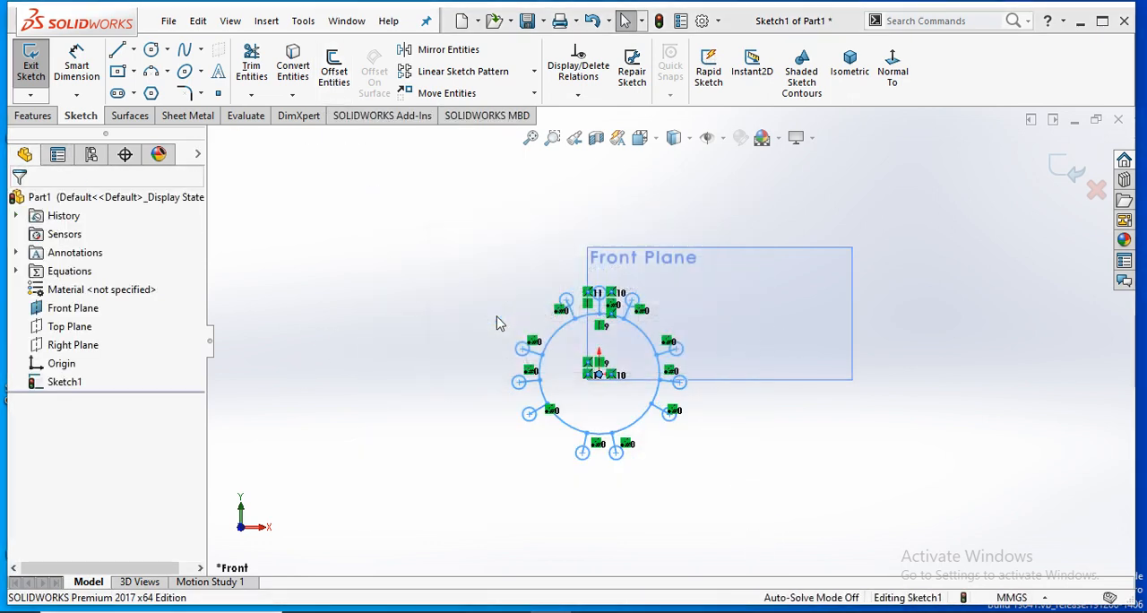
click(497, 319)
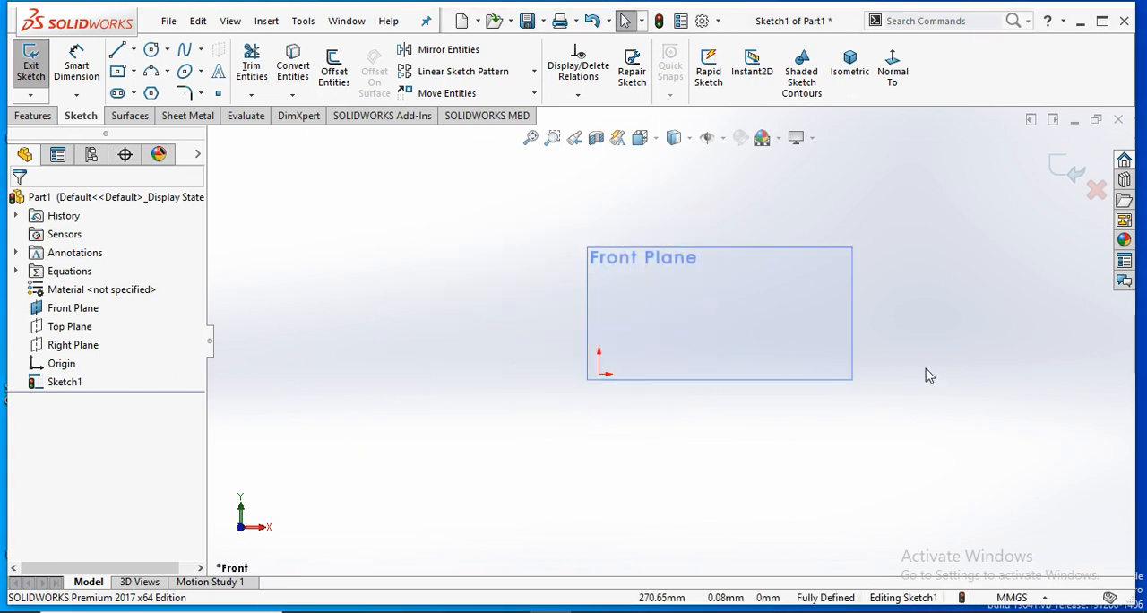
- Sketch a vertical line crossing the upper edge of the Front Plane outline, a short distance right of the origin
scroll(848, 266, up, 3)
scroll(848, 266, down, 2)
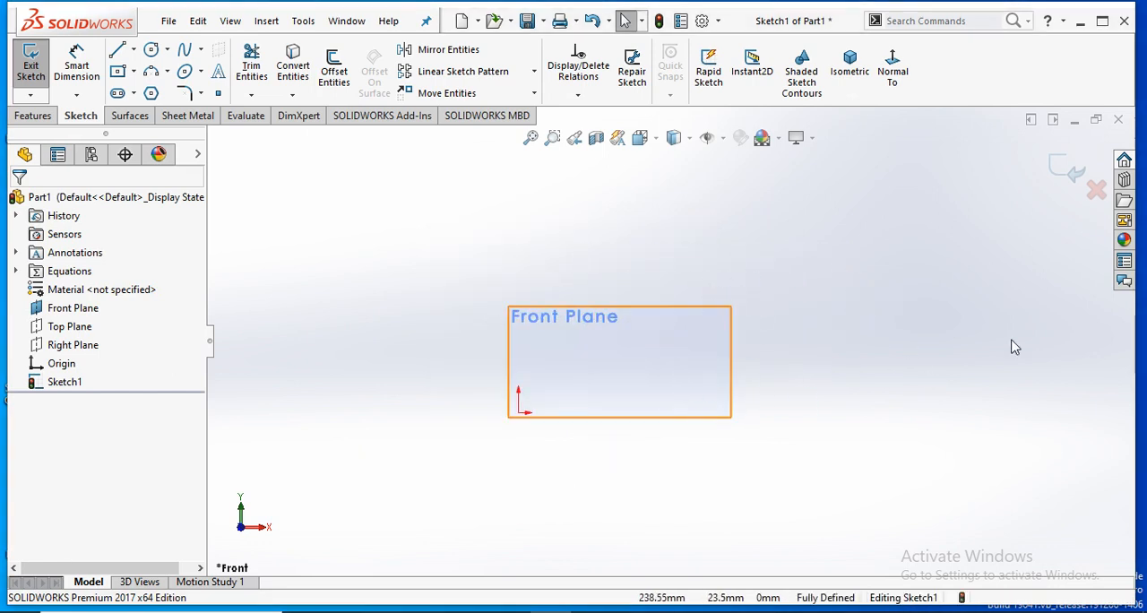
click(117, 50)
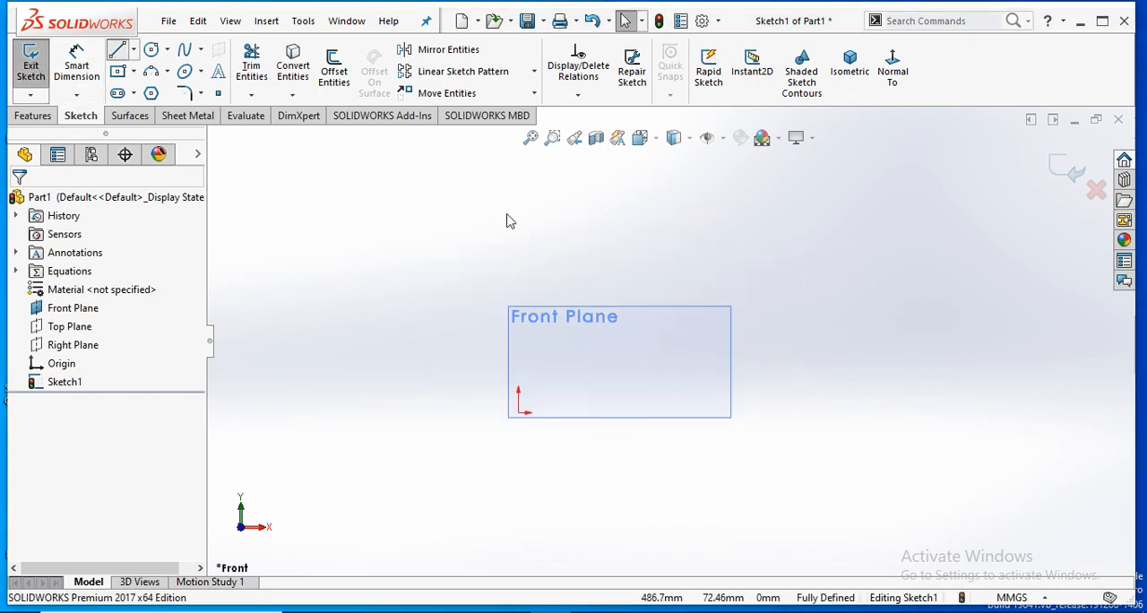
click(574, 242)
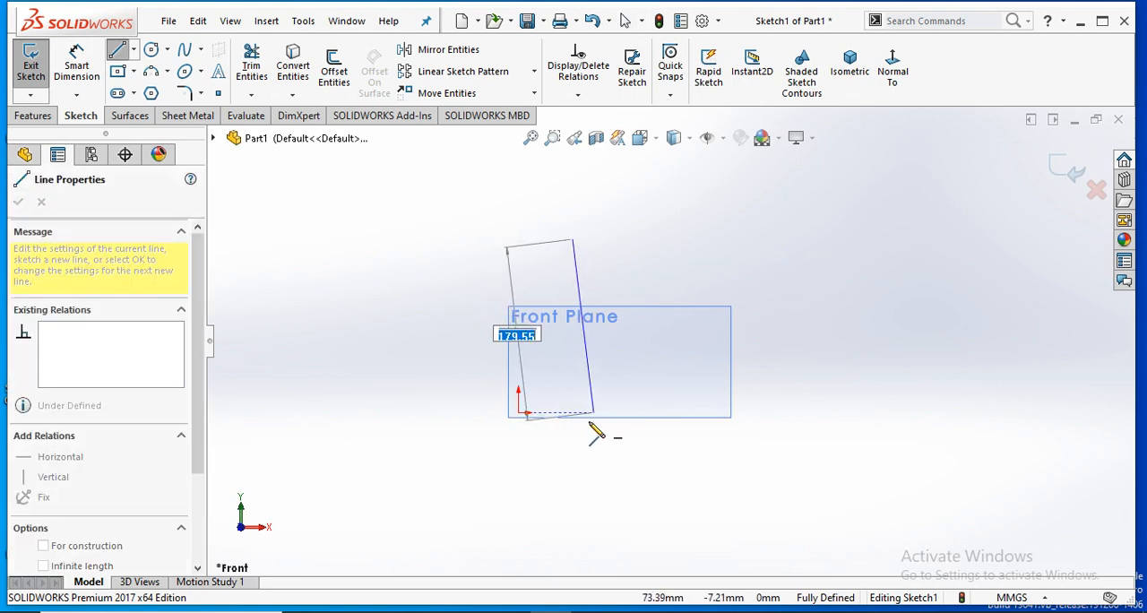
click(573, 419)
right_click(621, 371)
click(653, 376)
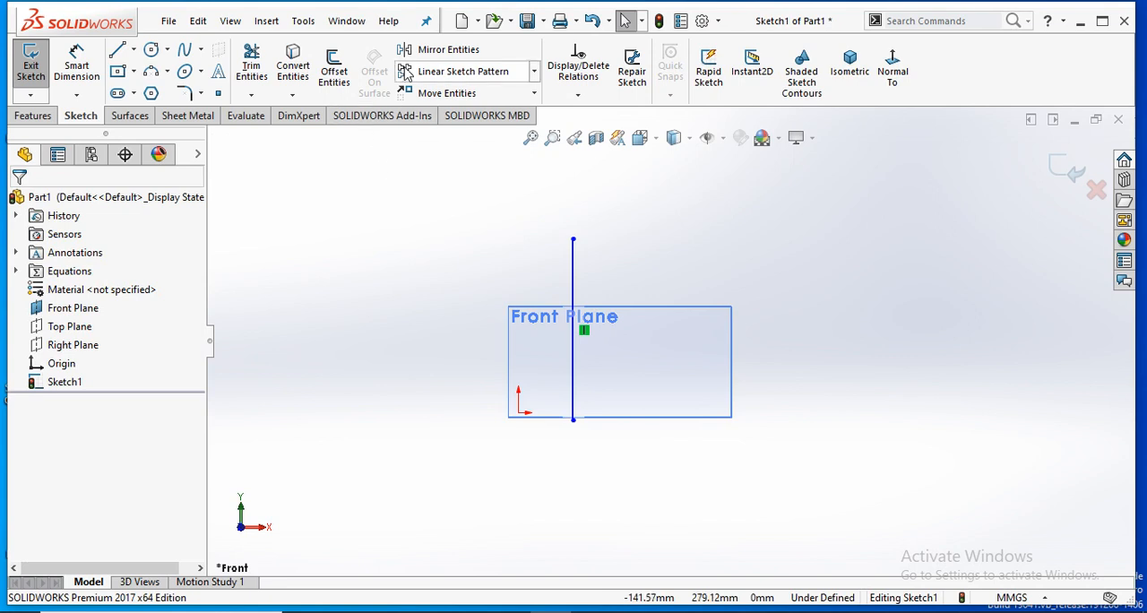
- Start a linear sketch pattern along the X-axis with the vertical line as the entity to pattern
click(452, 71)
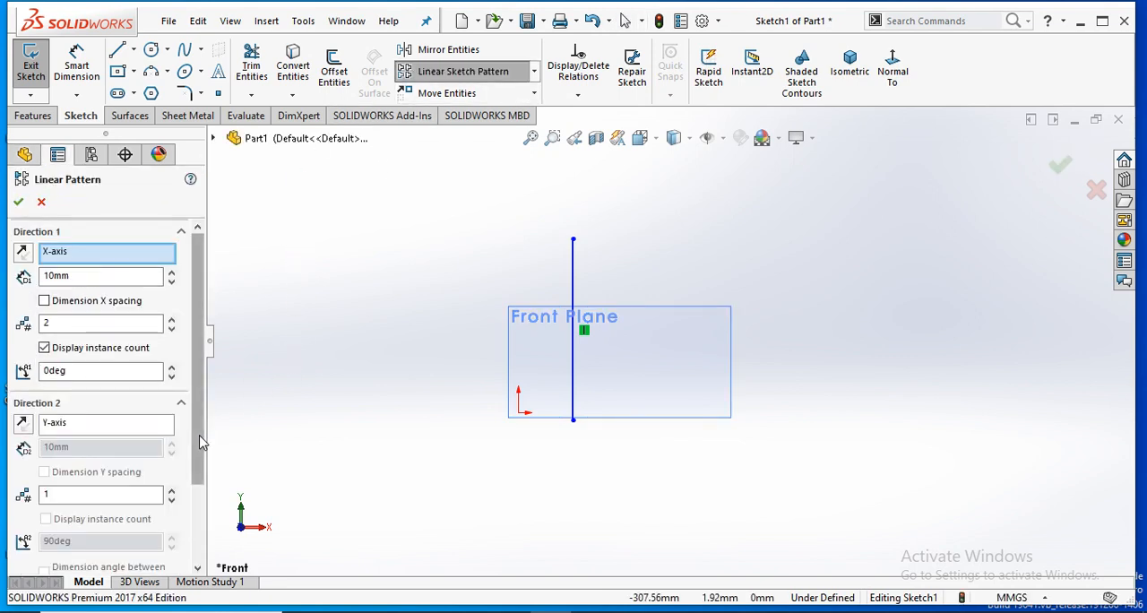
scroll(200, 436, down, 3)
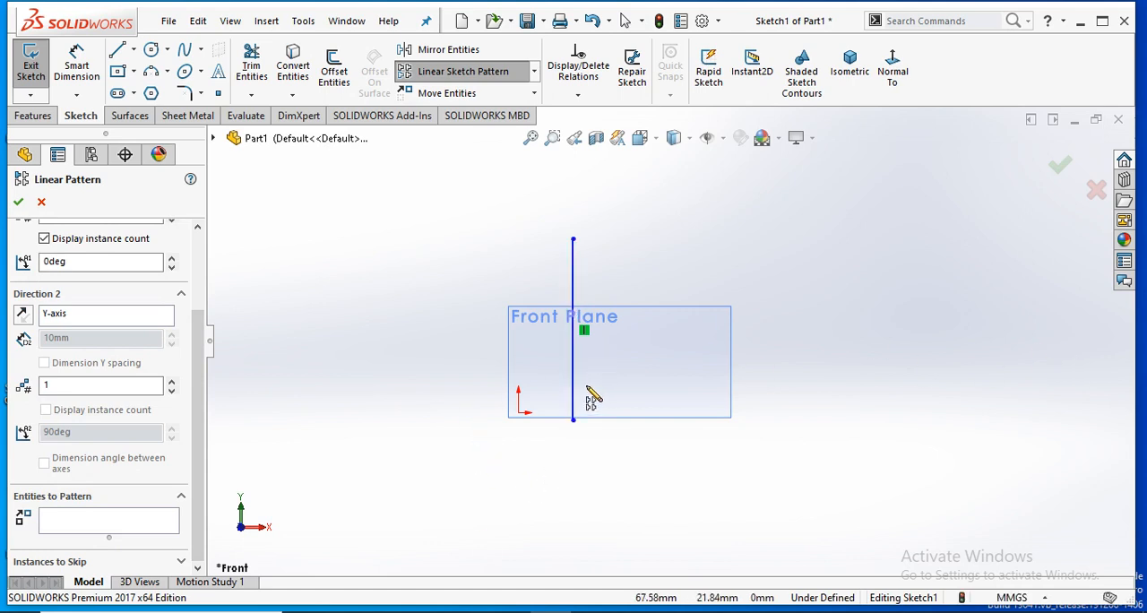
click(141, 529)
click(573, 302)
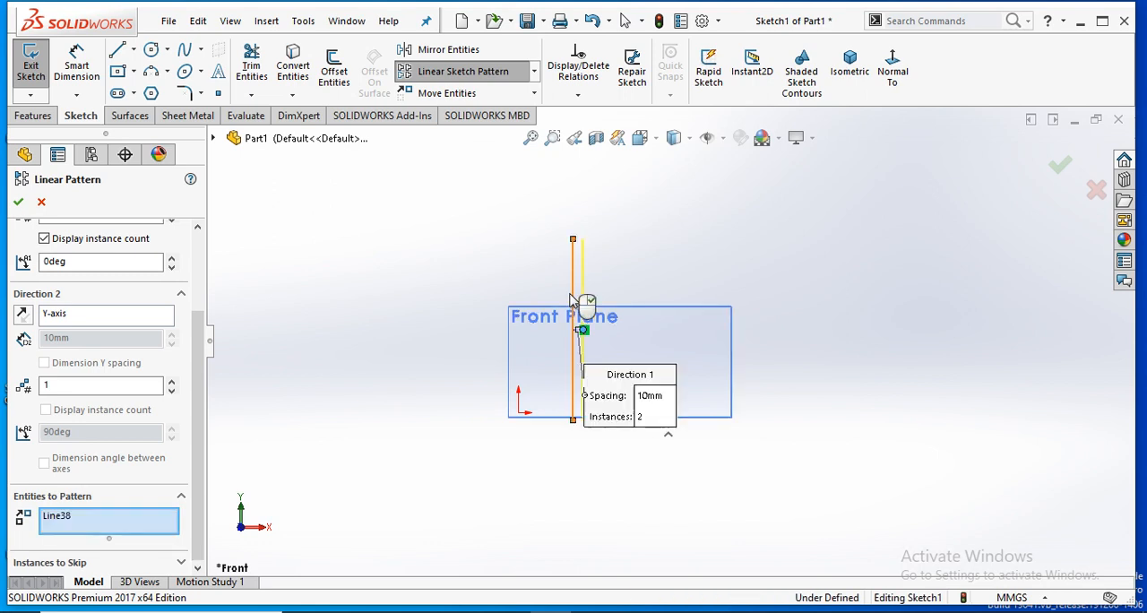
- Set Direction 1 to 17 instances at 10 mm spacing and accept the linear pattern
drag(199, 418, 201, 337)
click(173, 319)
click(172, 319)
click(172, 319)
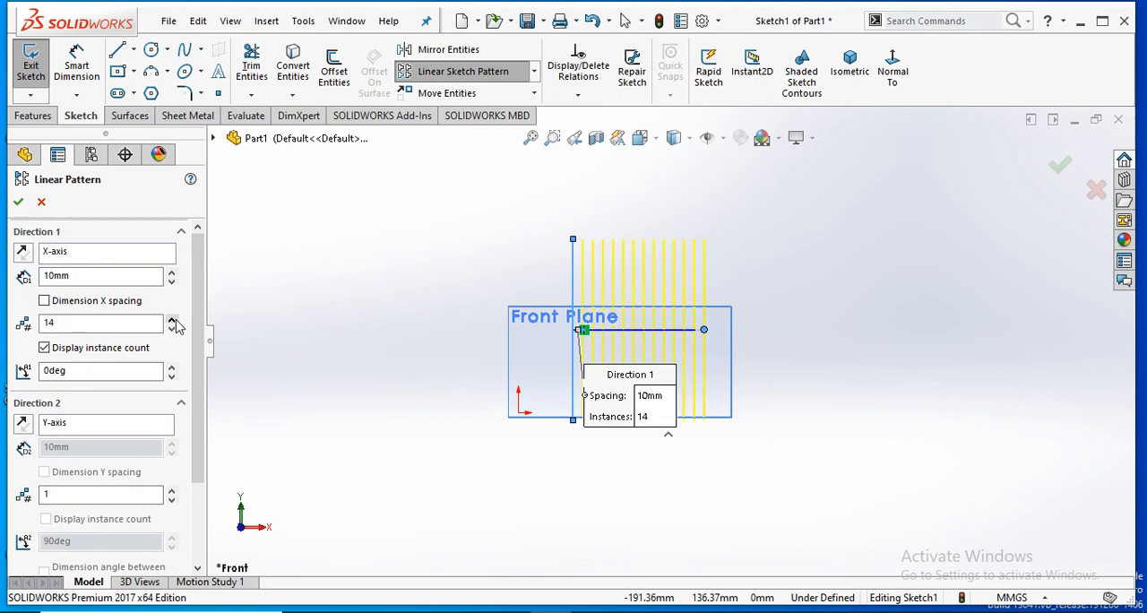
click(18, 202)
- Sketch a horizontal line about 220 mm long across all vertical lines, just below their upper ends
scroll(699, 247, down, 3)
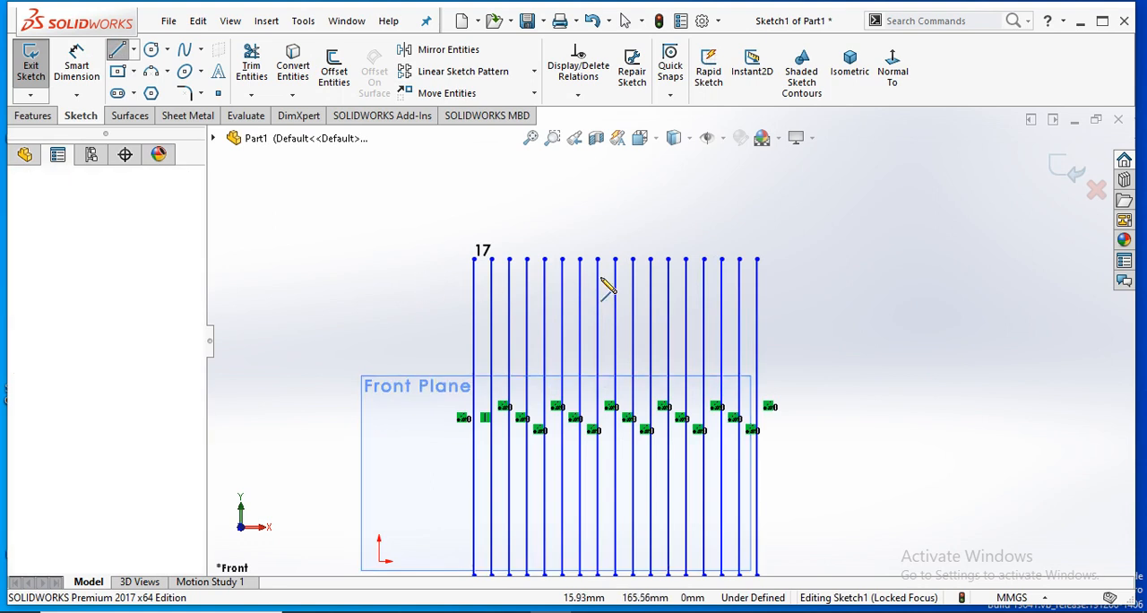
click(799, 269)
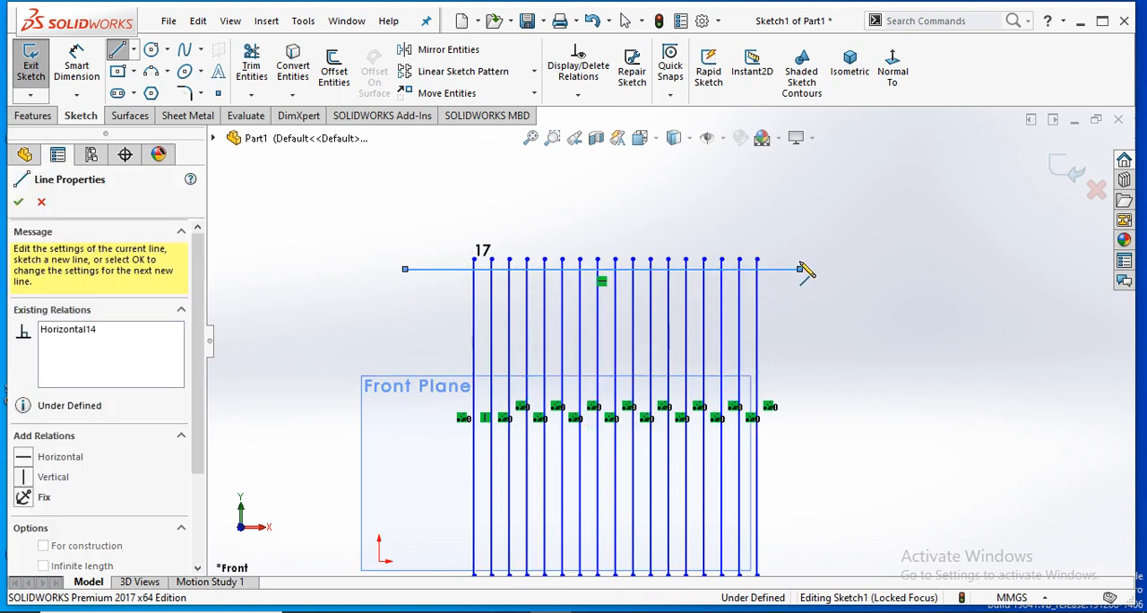
right_click(823, 268)
click(830, 256)
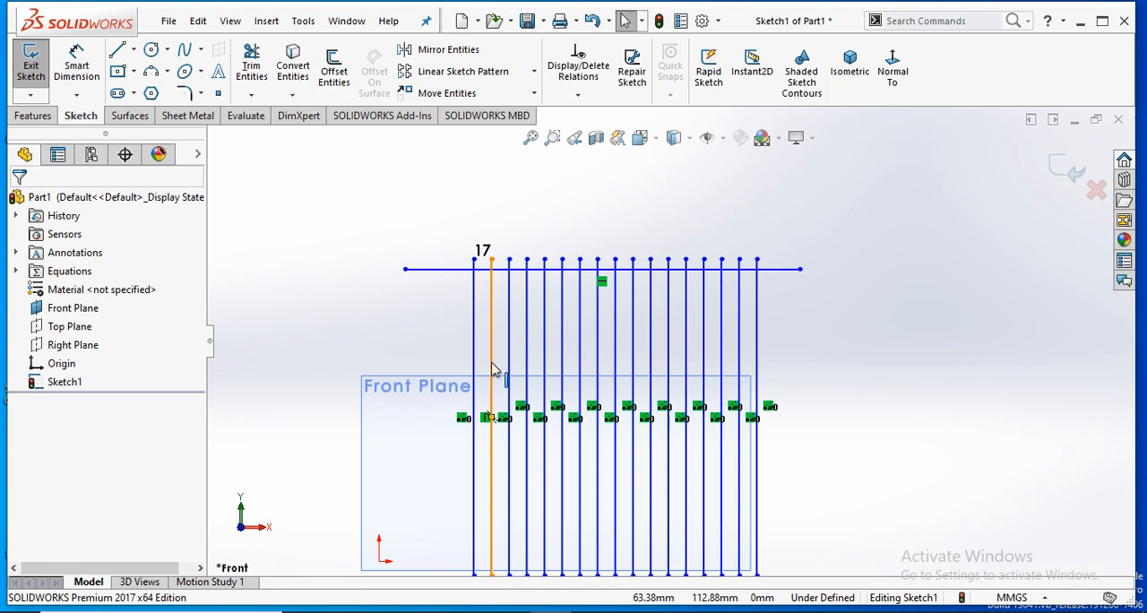
- Start a linear sketch pattern with the horizontal line as the entity to pattern
click(457, 71)
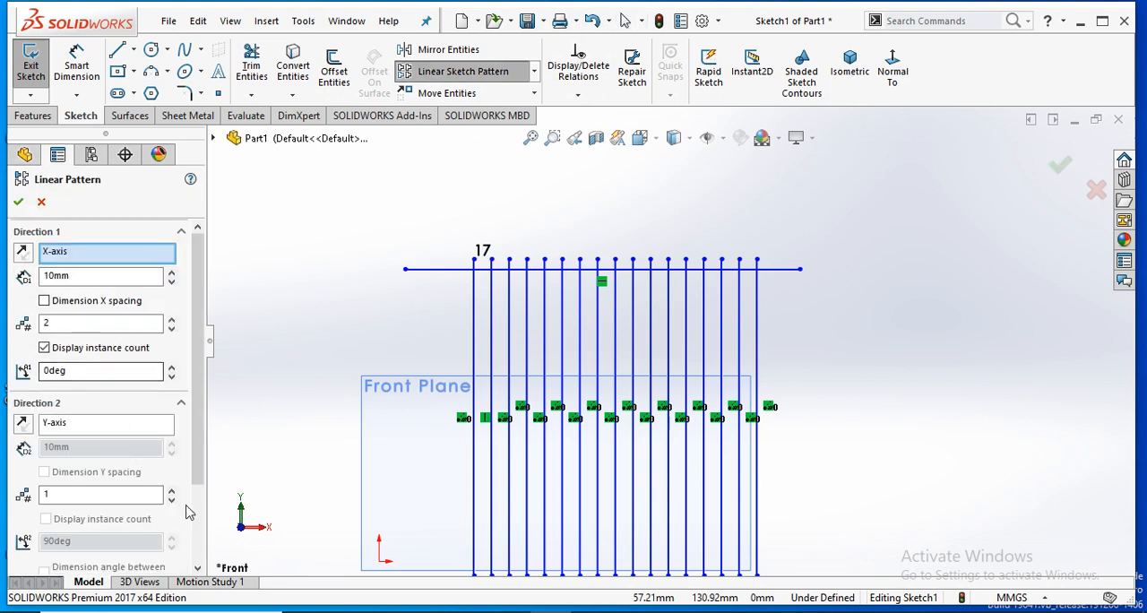
scroll(173, 494, down, 3)
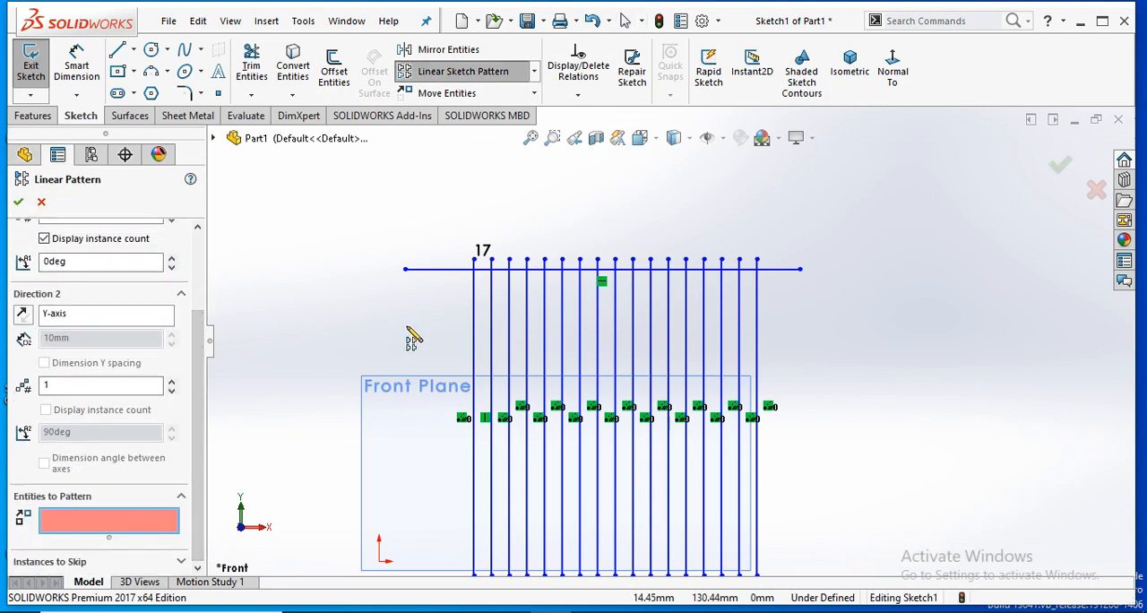
click(438, 269)
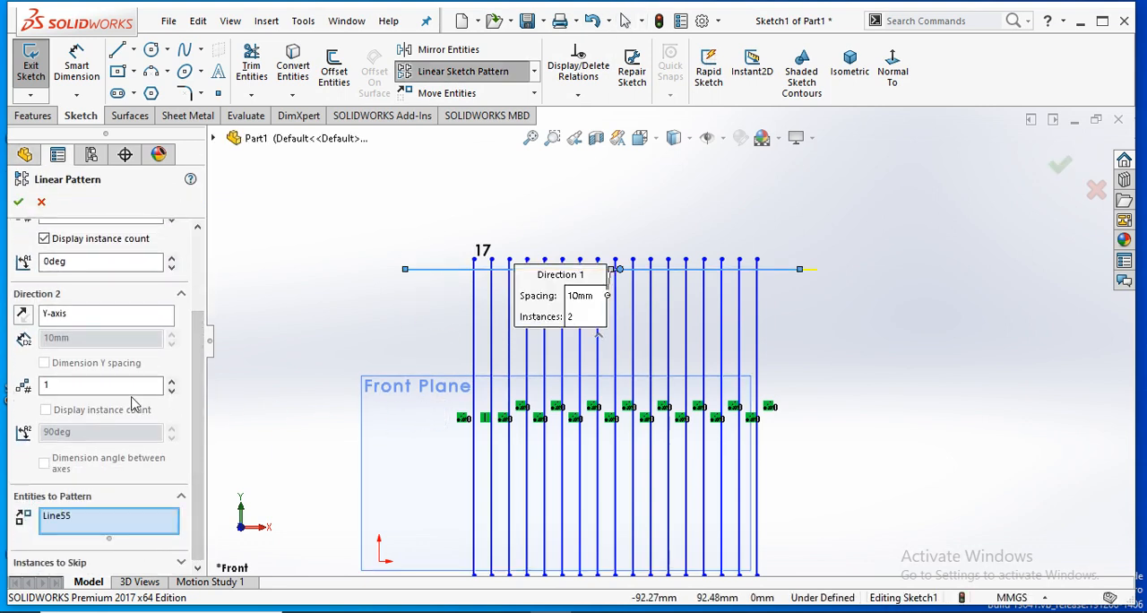
- Set the pattern to 1 instance along the X-axis and 8 along the Y-axis, with the Y direction reversed to run downward
scroll(202, 327, up, 3)
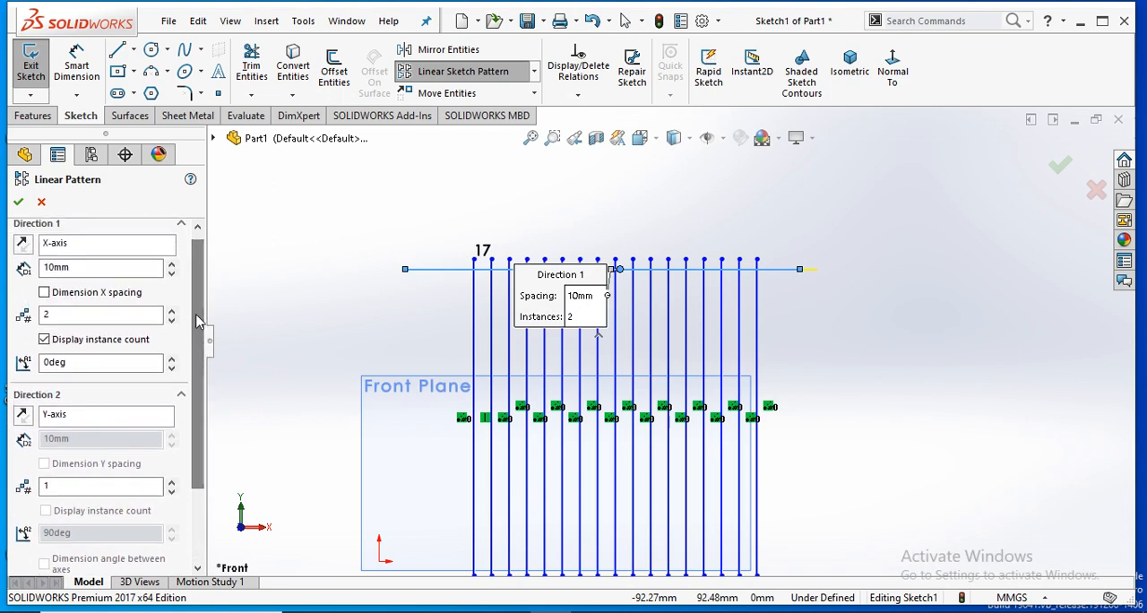
click(171, 320)
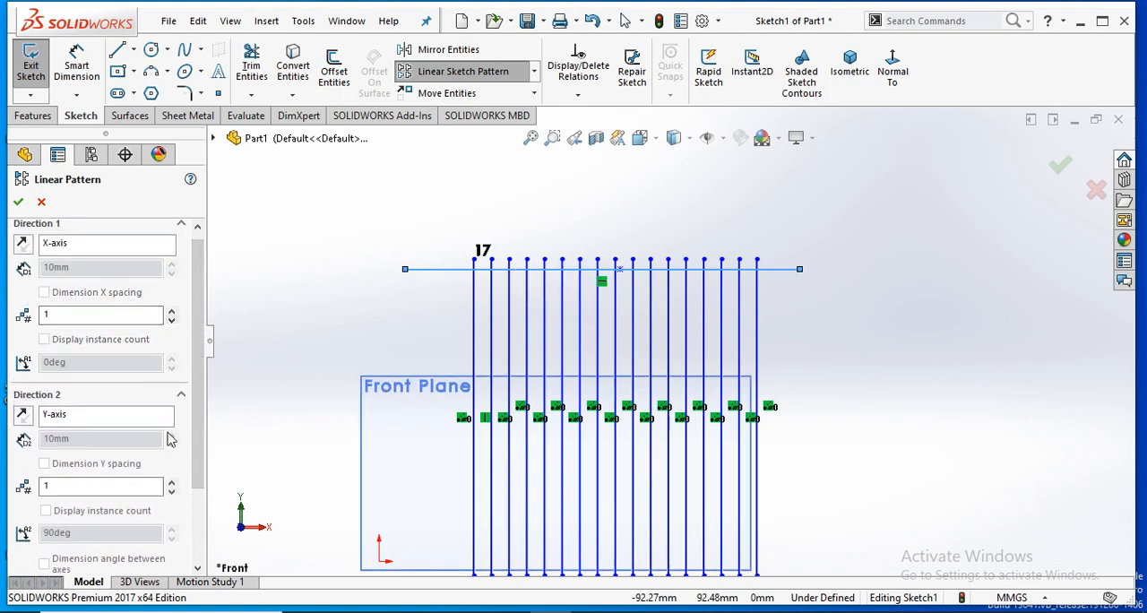
click(172, 483)
click(172, 483)
click(173, 482)
click(172, 482)
click(172, 482)
click(172, 482)
click(172, 482)
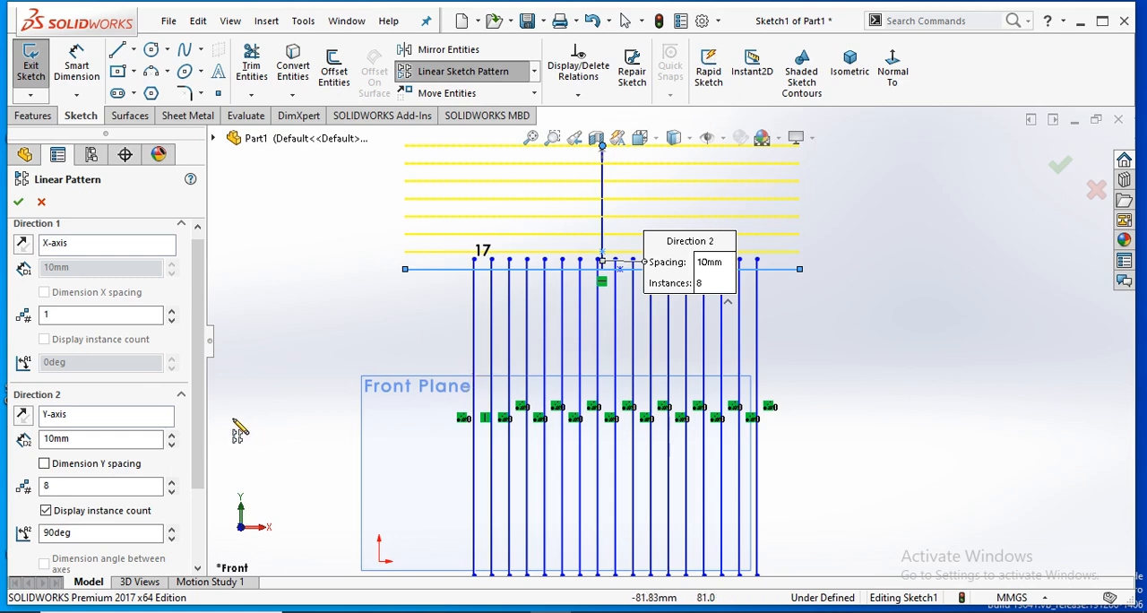
click(29, 418)
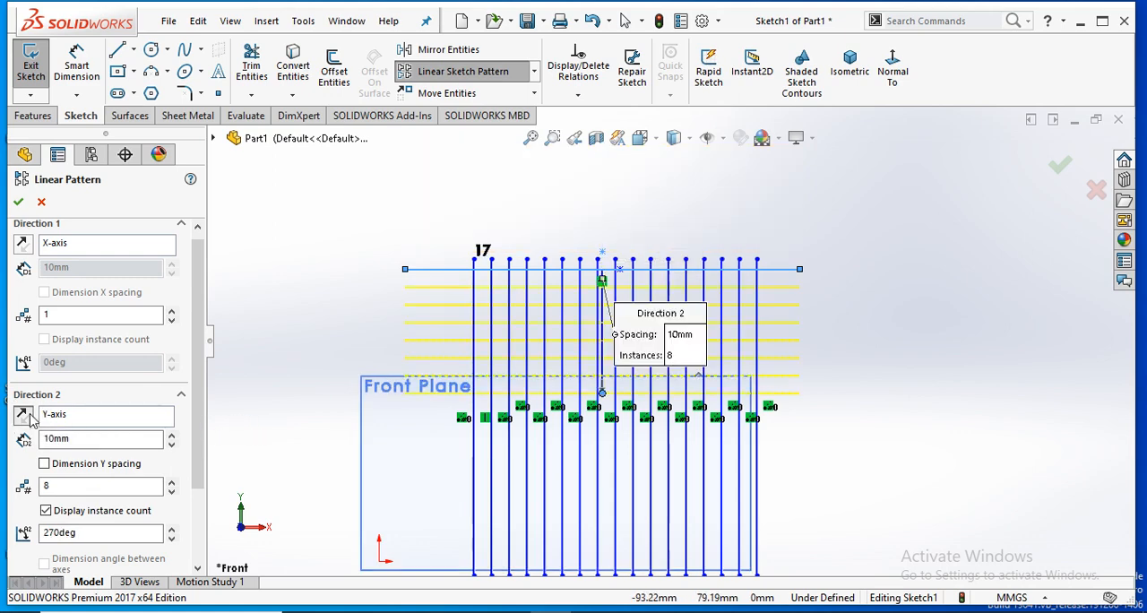
- Try a 50 mm spacing for the horizontal lines in Direction 2 and restore it to 10 mm
click(171, 435)
click(172, 435)
click(172, 434)
click(172, 434)
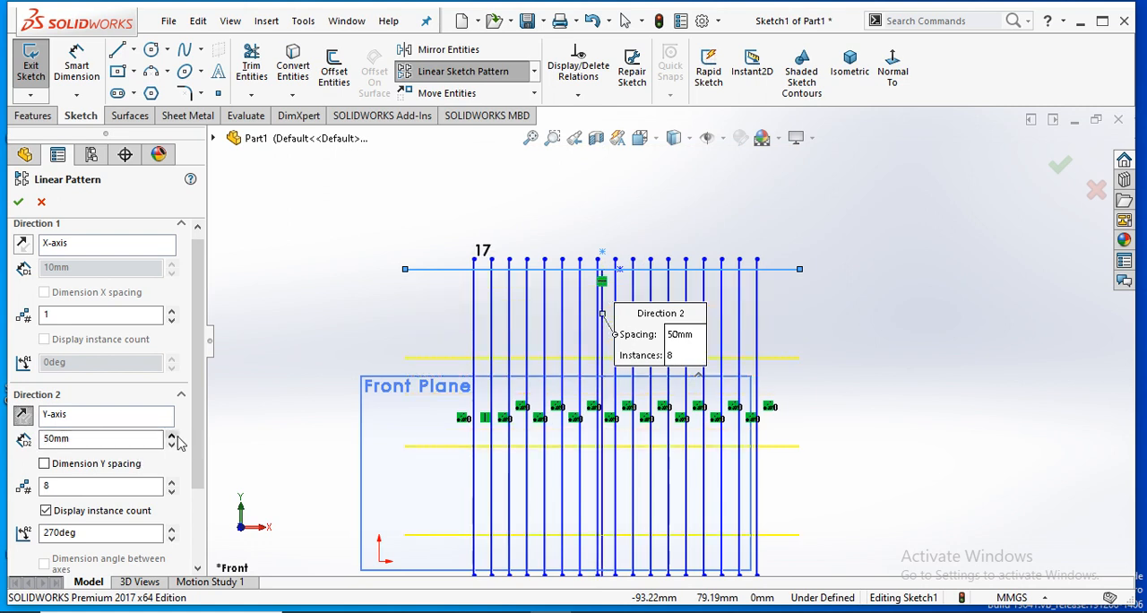
click(171, 444)
click(171, 445)
click(171, 444)
click(171, 445)
- Set the number of instances in Direction 2 to 16
click(171, 481)
click(171, 481)
click(172, 481)
click(171, 481)
click(171, 481)
click(172, 482)
click(172, 482)
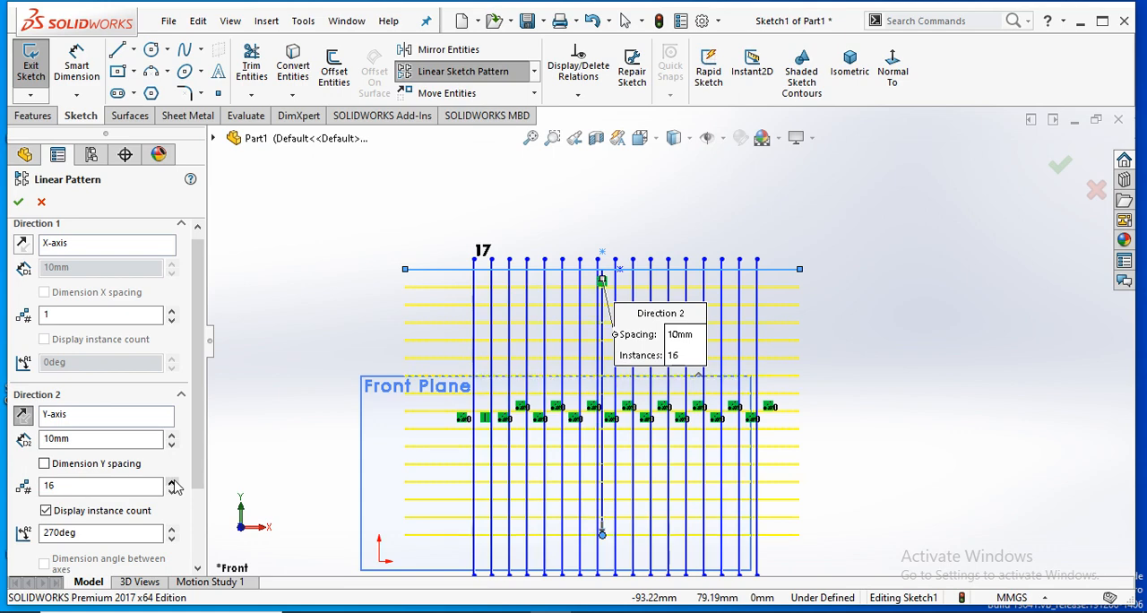
- Apply the linear sketch pattern of 16 horizontal lines spaced 10 mm apart
click(17, 202)
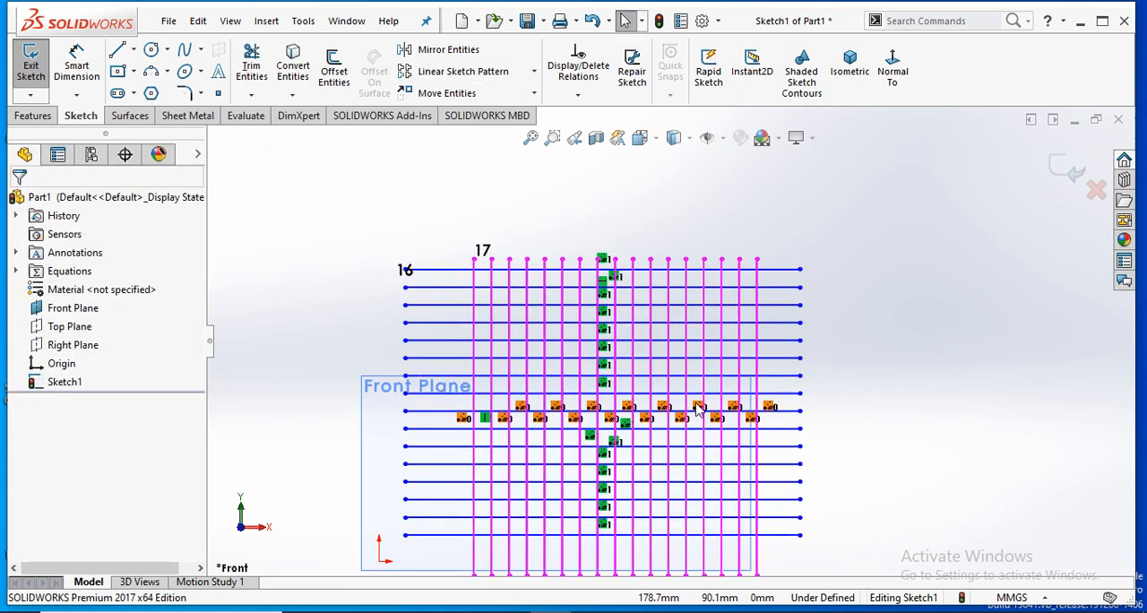
scroll(640, 323, down, 1)
scroll(655, 316, down, 1)
scroll(670, 408, up, 2)
scroll(672, 414, down, 1)
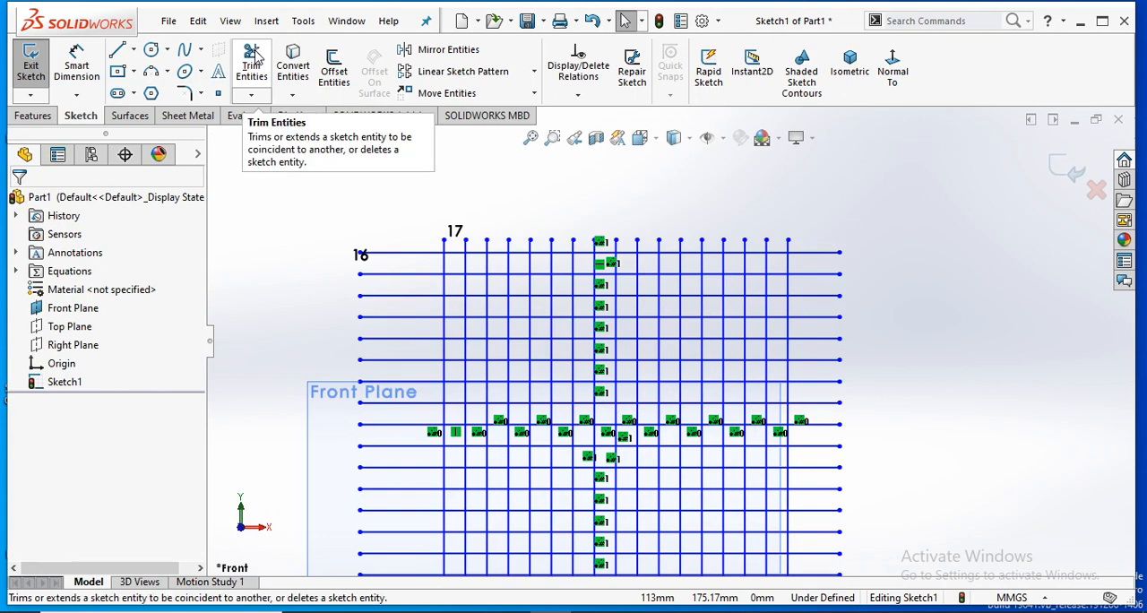
- Using Trim to closest, remove both overhanging ends of the uppermost horizontal line beyond the outermost vertical lines
click(254, 59)
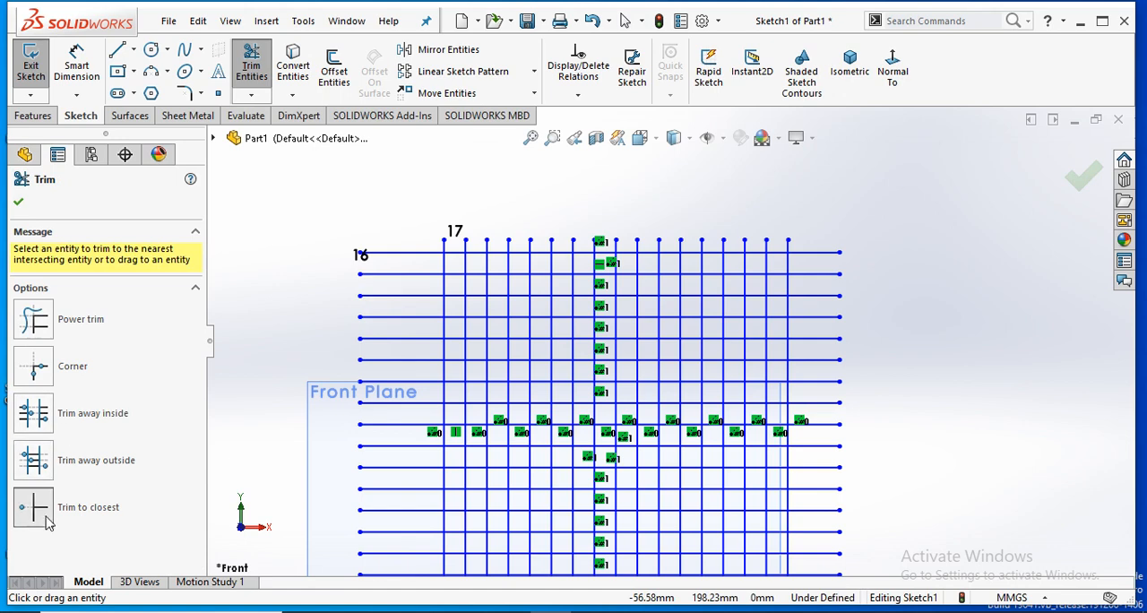
click(27, 523)
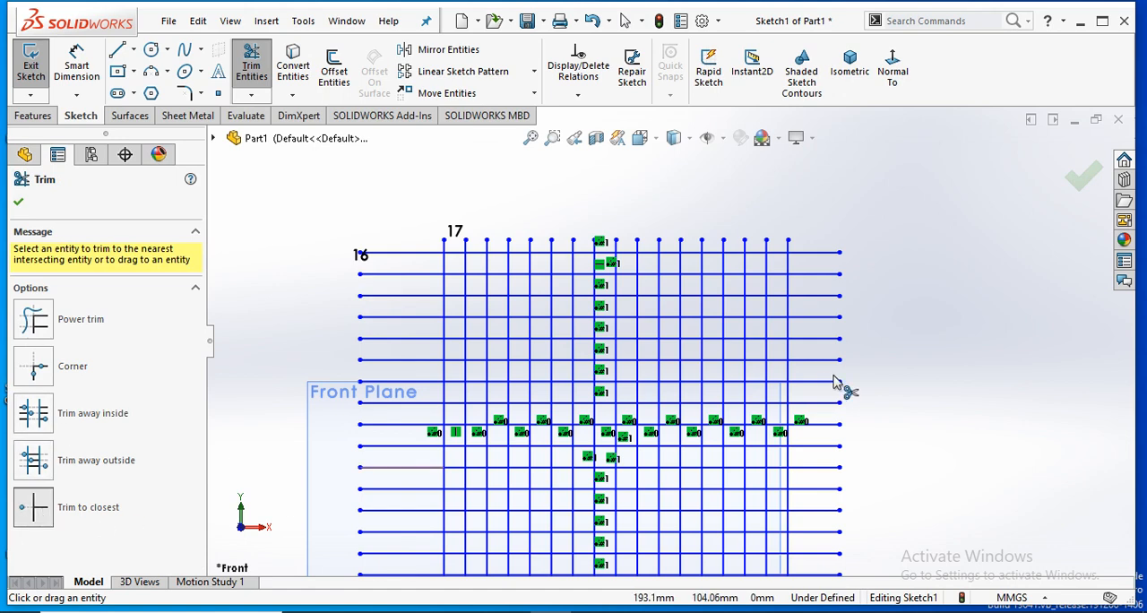
click(818, 281)
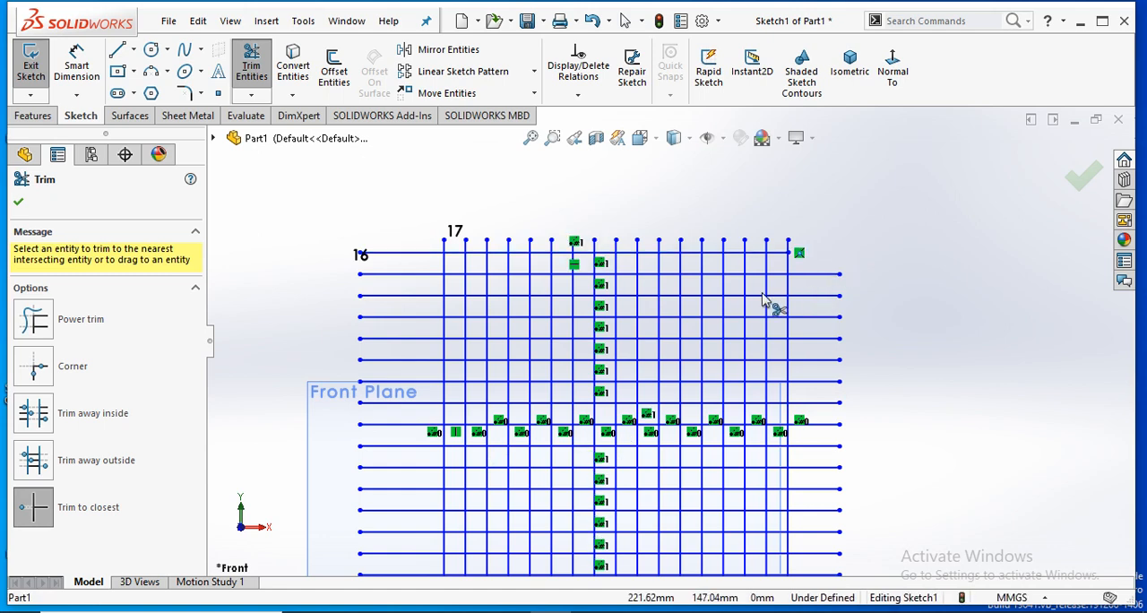
click(403, 259)
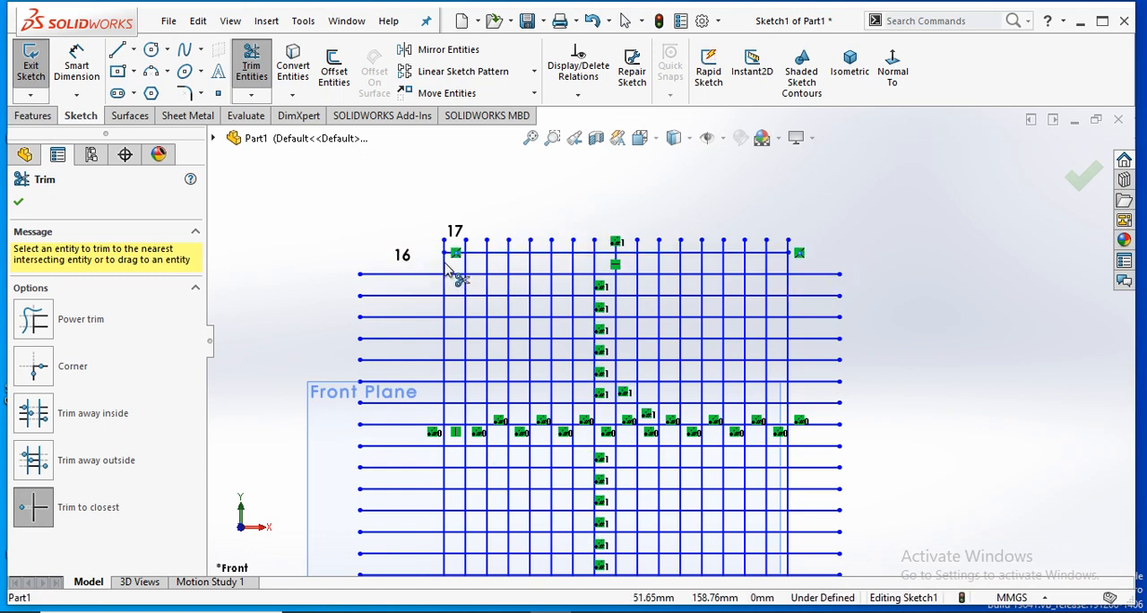
- Trim the three uppermost segments of the leftmost vertical line and the left overhang of the second horizontal line
scroll(453, 262, down, 5)
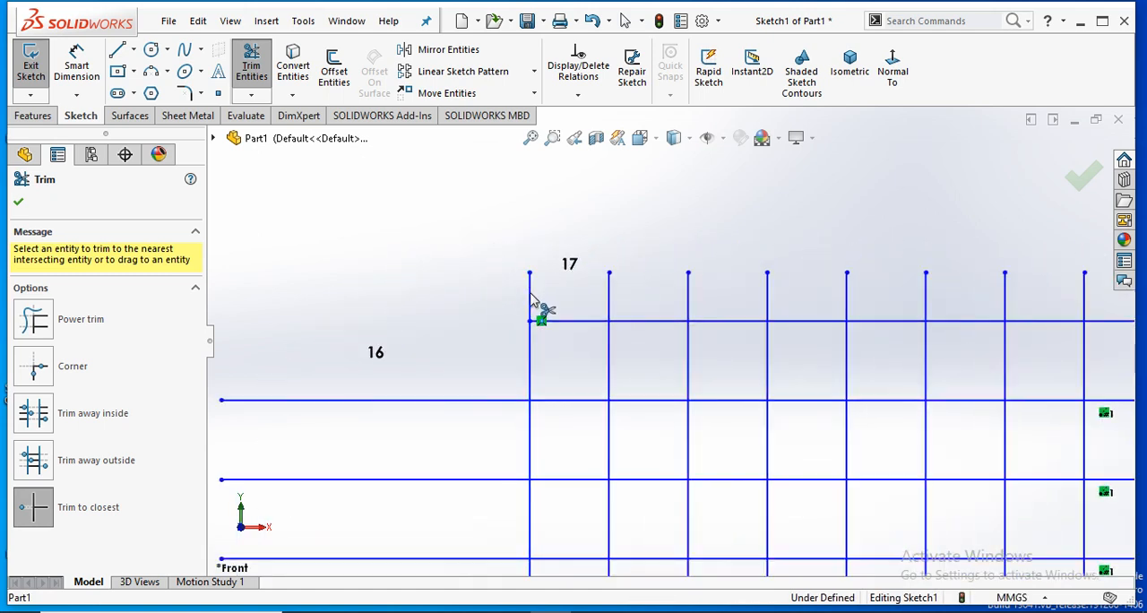
click(531, 303)
click(531, 345)
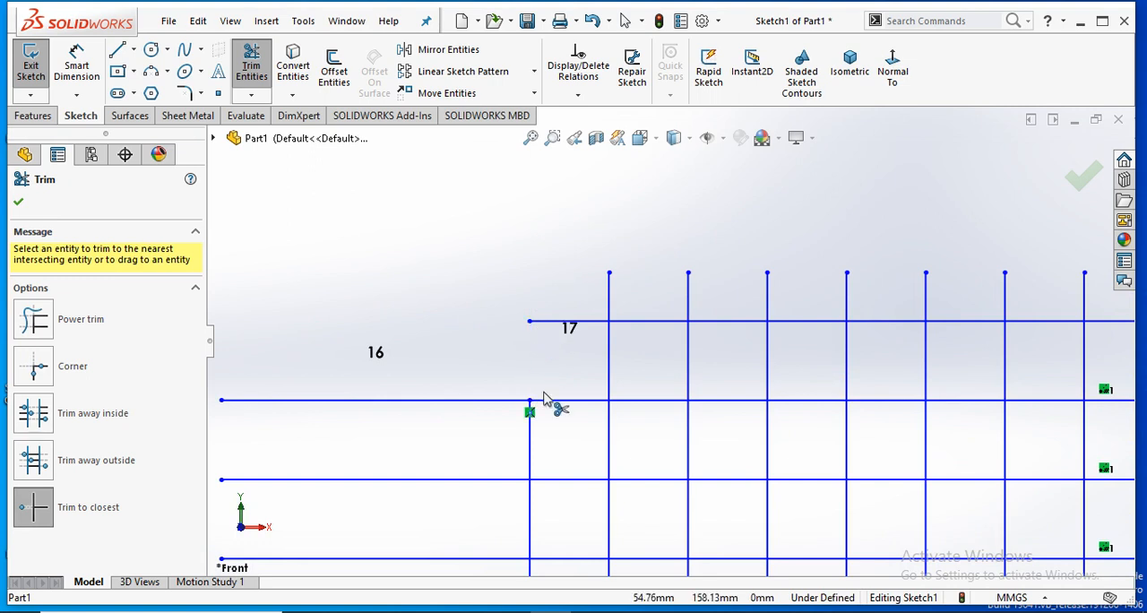
click(532, 446)
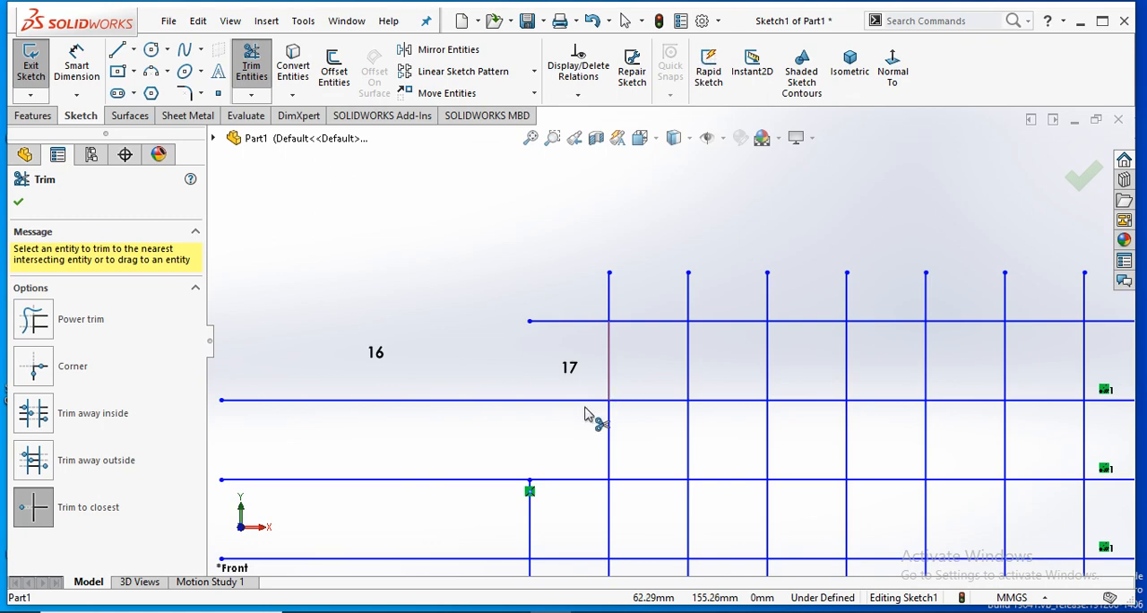
click(486, 409)
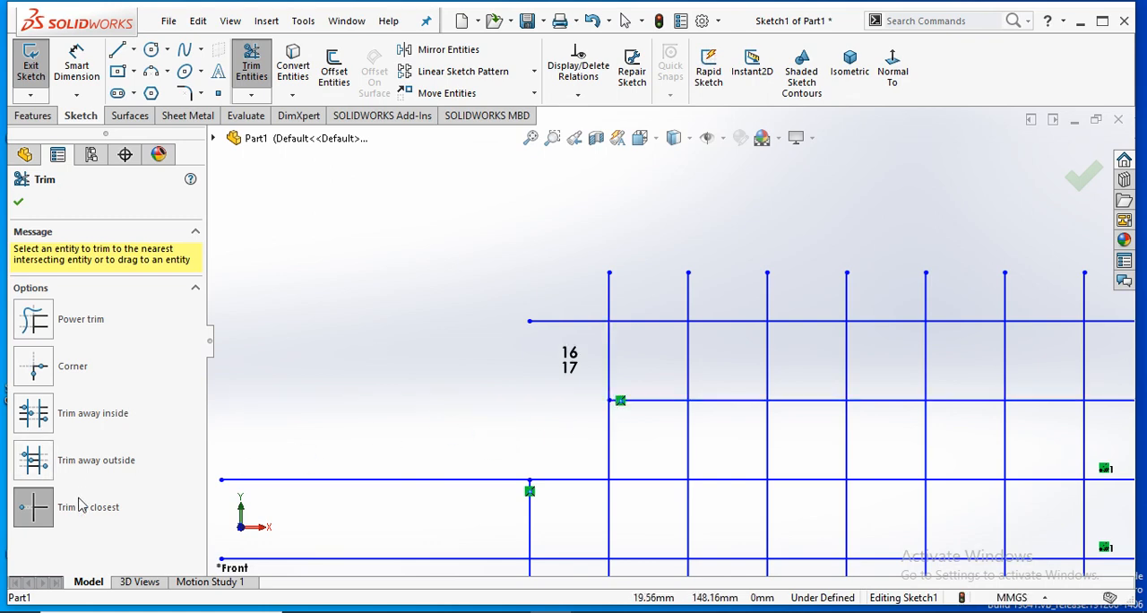
- Try Power trim with a freehand sweep across many line segments in the upper rows of the grid
scroll(807, 312, up, 5)
scroll(845, 365, up, 6)
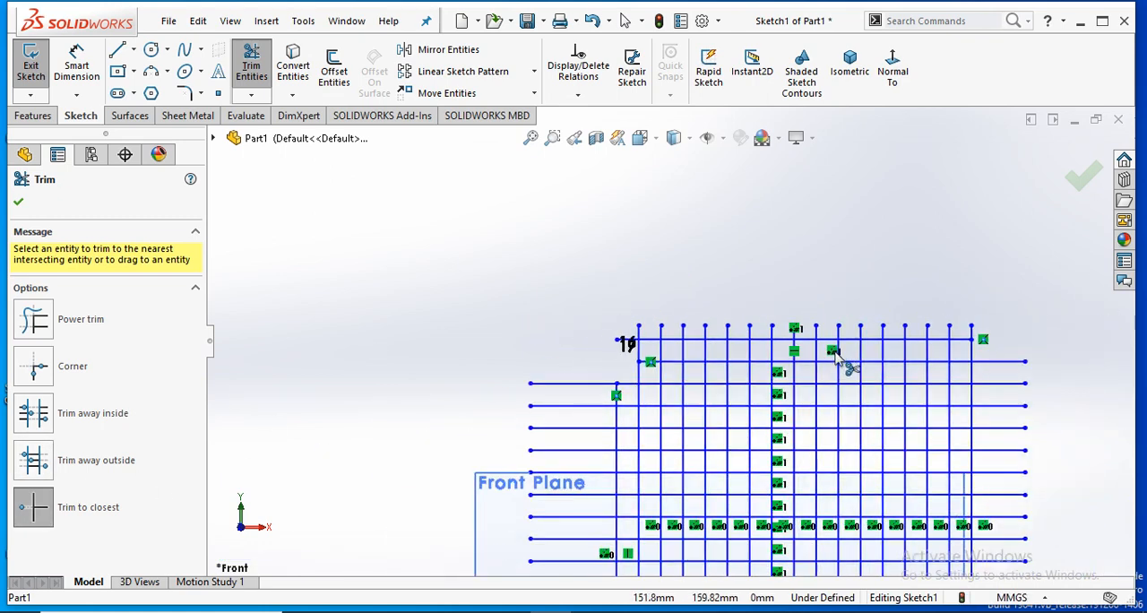
scroll(888, 451, down, 2)
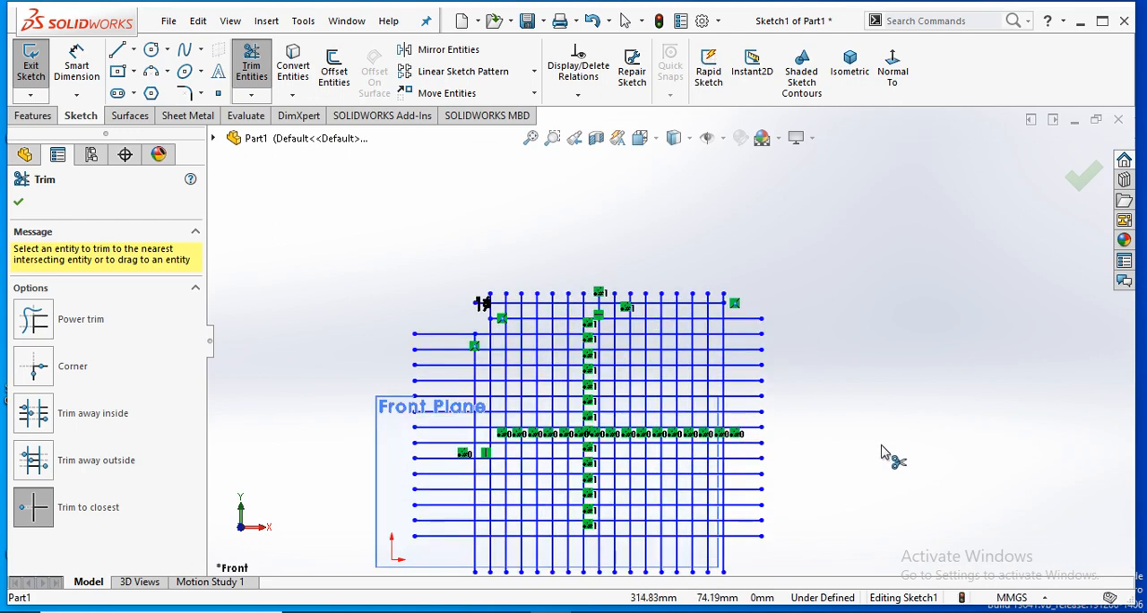
click(33, 320)
scroll(663, 269, down, 5)
scroll(650, 219, up, 2)
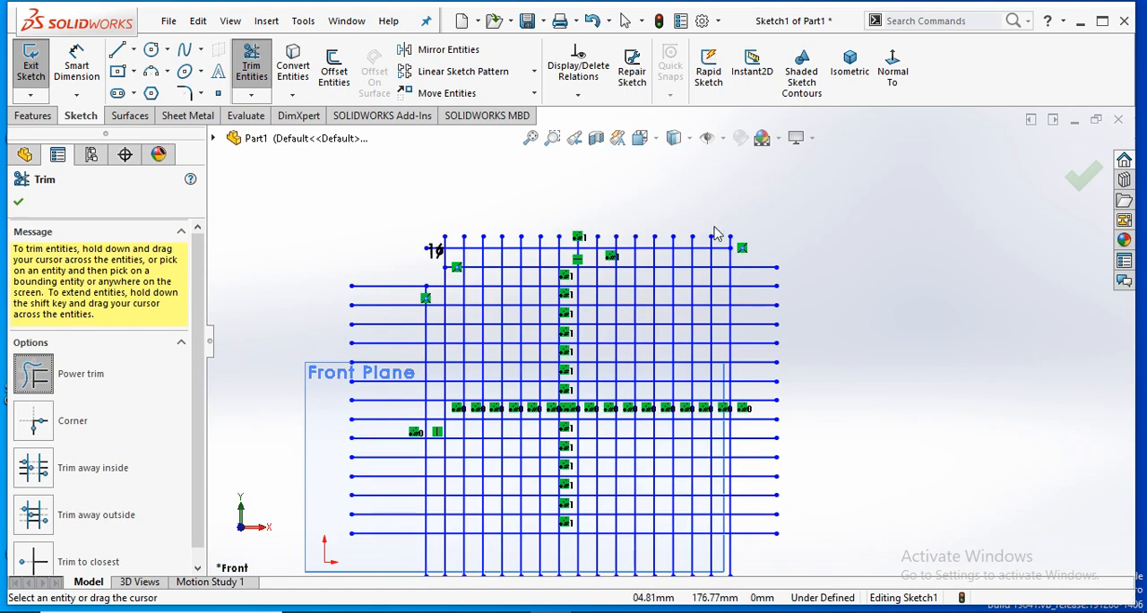
scroll(715, 230, down, 3)
mouse_move(728, 287)
mouse_down()
mouse_move(663, 323)
mouse_move(645, 381)
mouse_move(612, 414)
mouse_move(513, 357)
mouse_move(488, 357)
mouse_move(453, 407)
mouse_move(392, 410)
mouse_move(380, 273)
mouse_up()
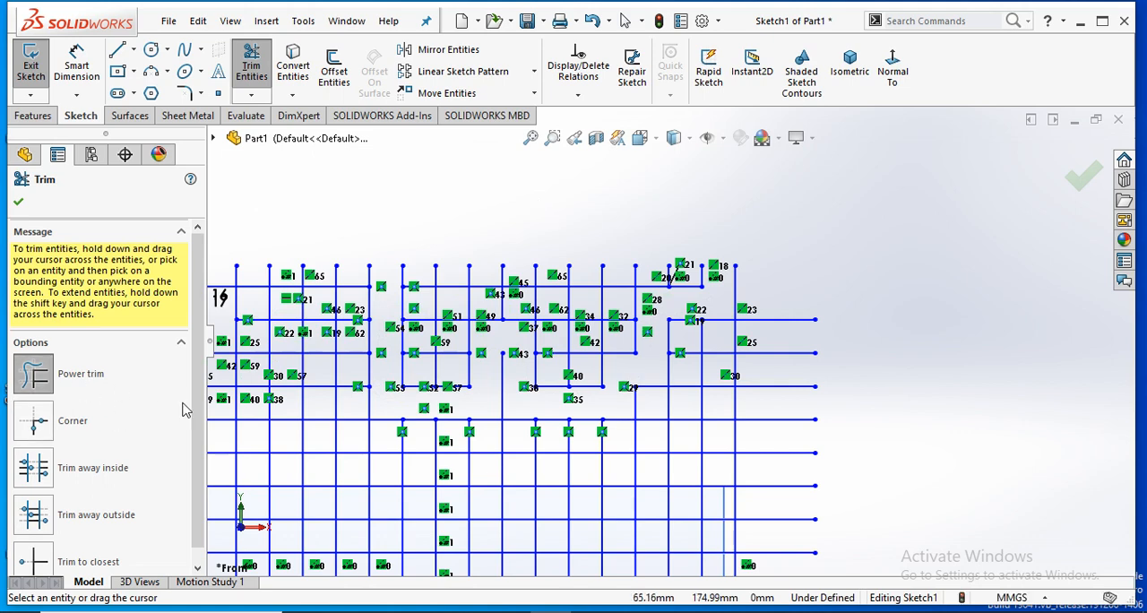
- Try a Corner trim between the lowest horizontal line and the rightmost vertical line, keeping their outer ends
scroll(170, 538, down, 1)
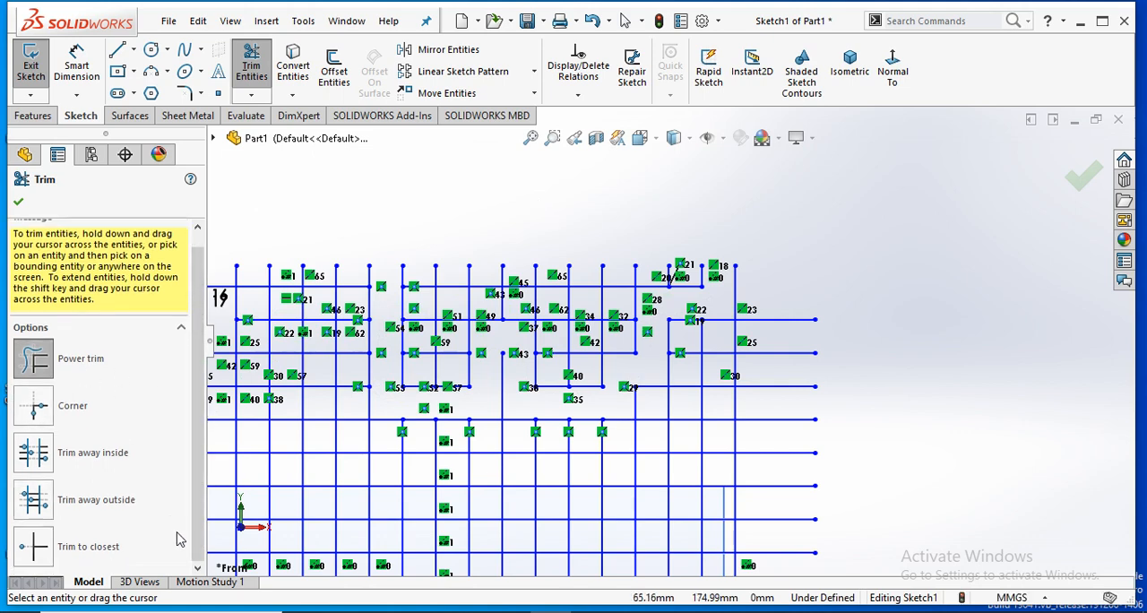
click(33, 408)
scroll(778, 439, up, 5)
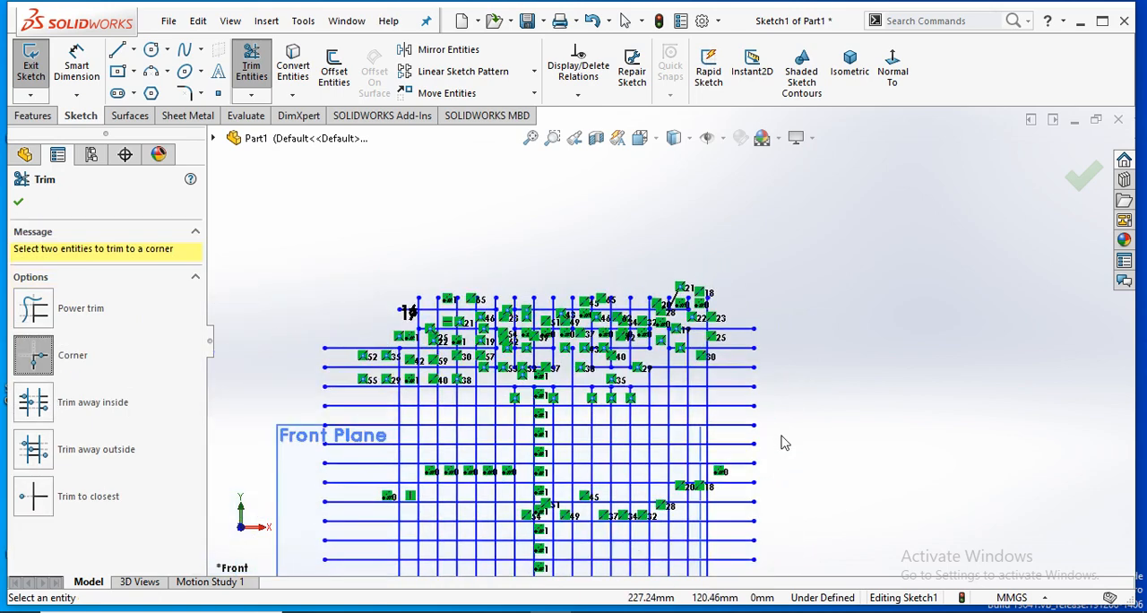
scroll(673, 367, down, 5)
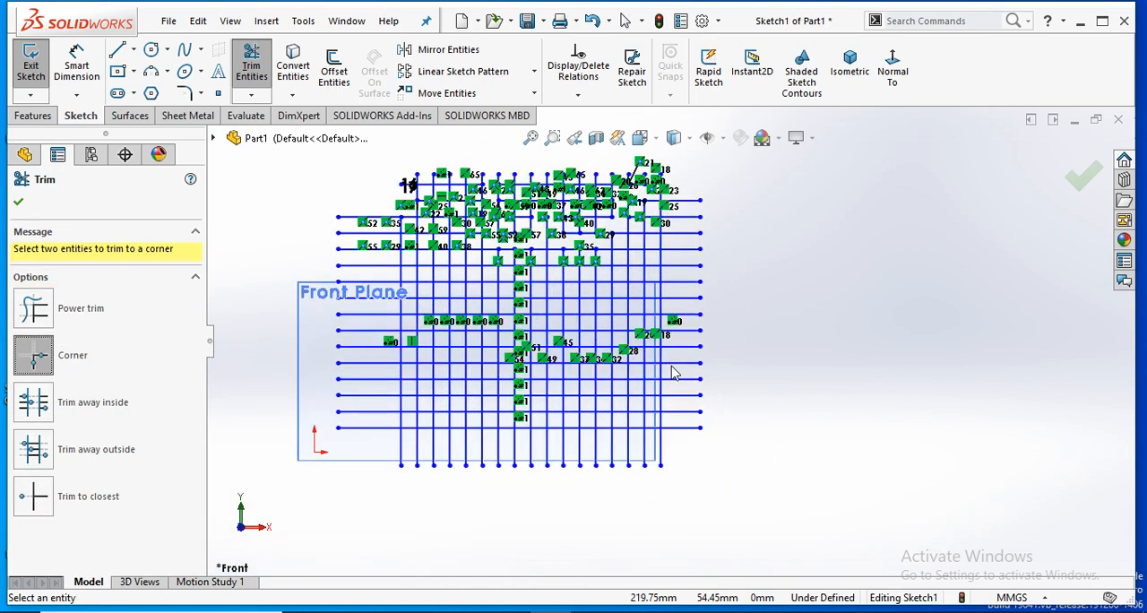
scroll(702, 359, down, 1)
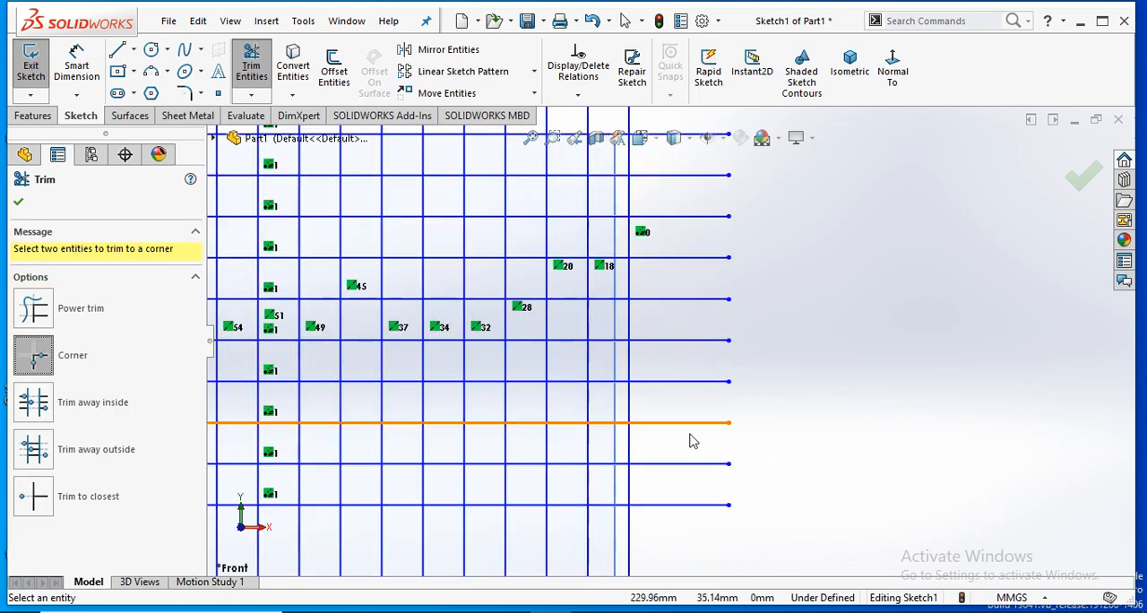
scroll(699, 462, up, 1)
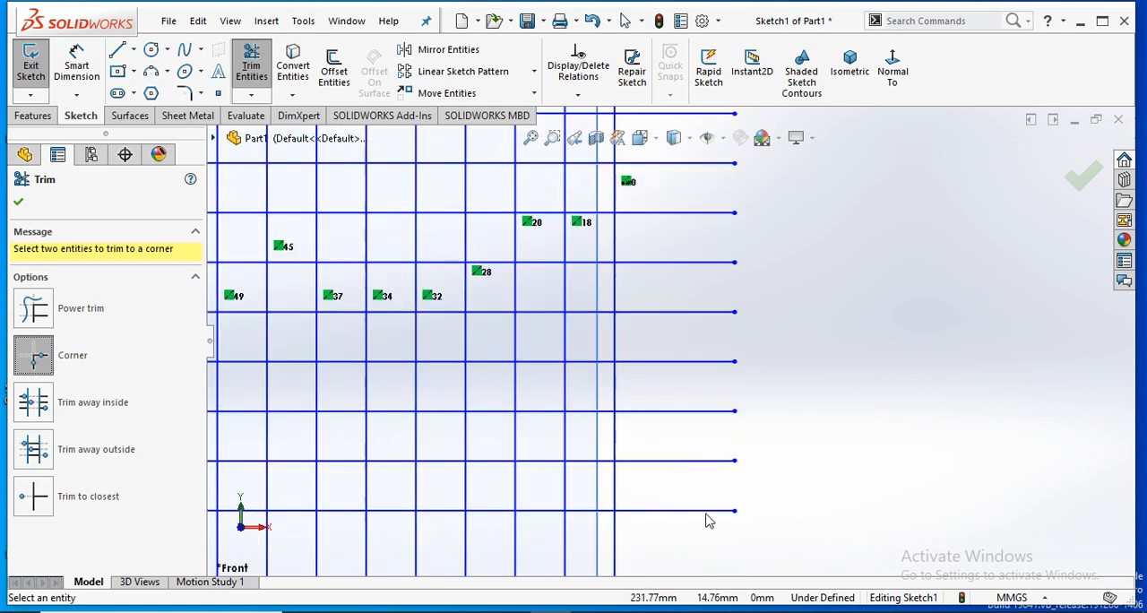
scroll(708, 515, up, 1)
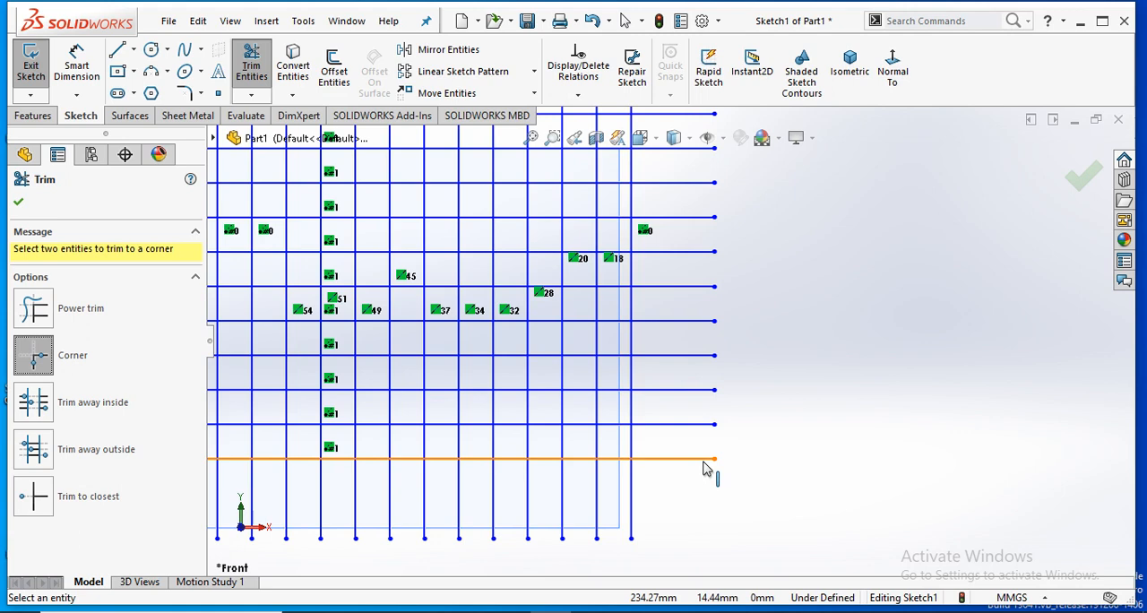
click(704, 469)
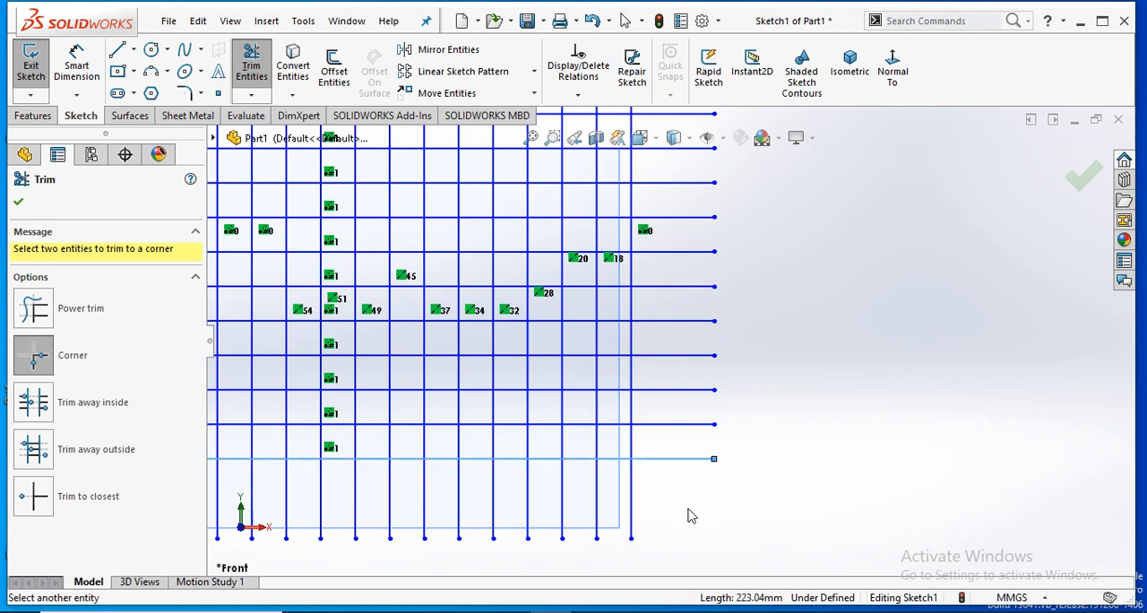
click(630, 533)
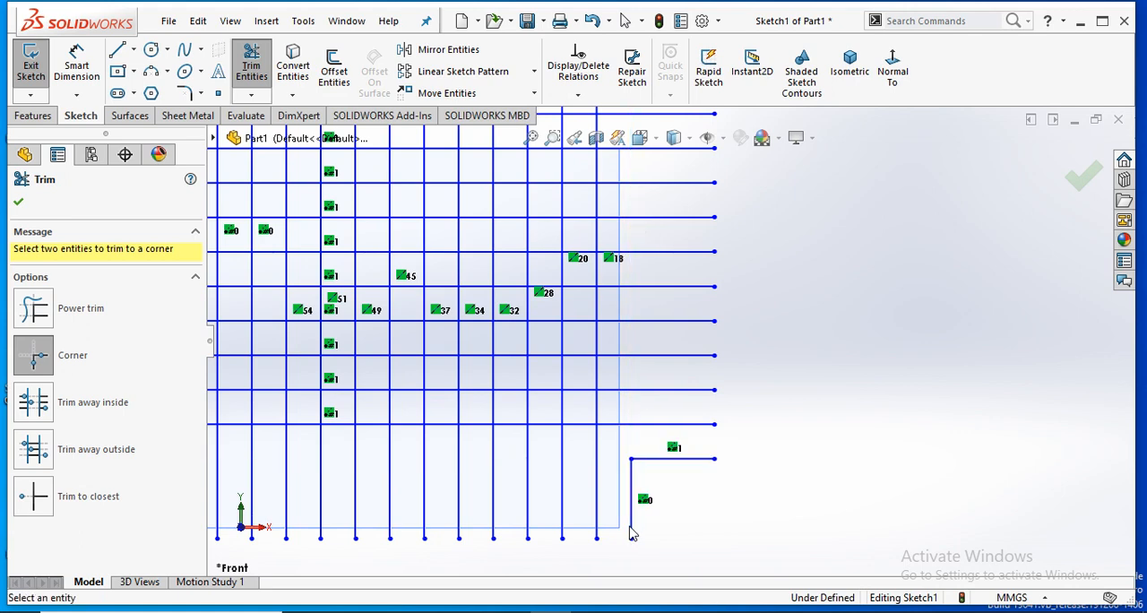
- Try a Corner trim between the leftmost vertical line and the second-lowest horizontal line, keeping their outer ends
scroll(632, 366, up, 5)
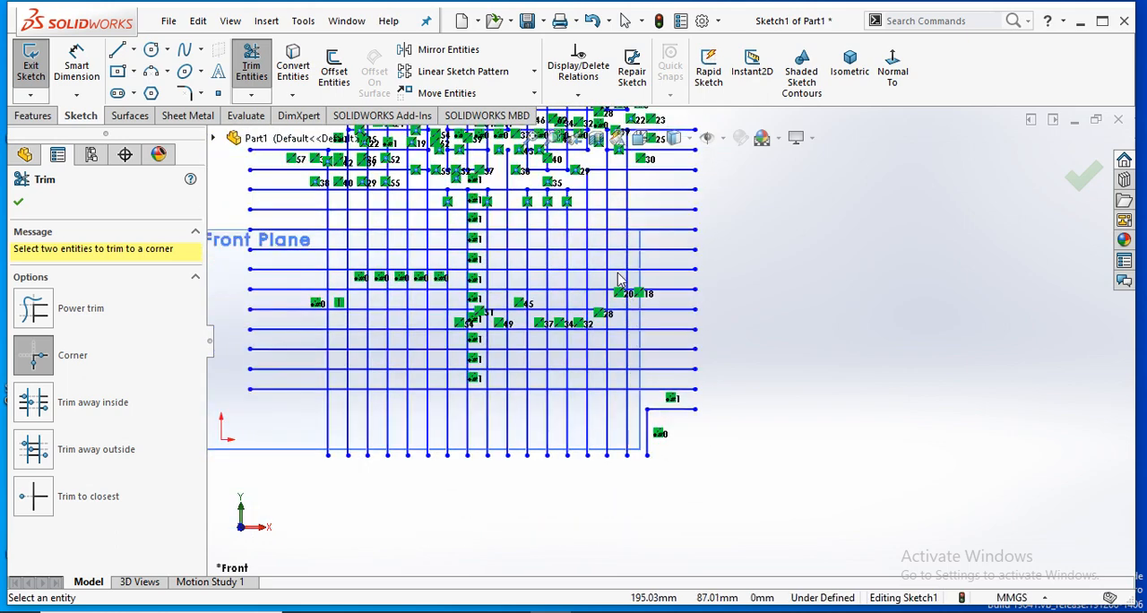
scroll(447, 347, down, 4)
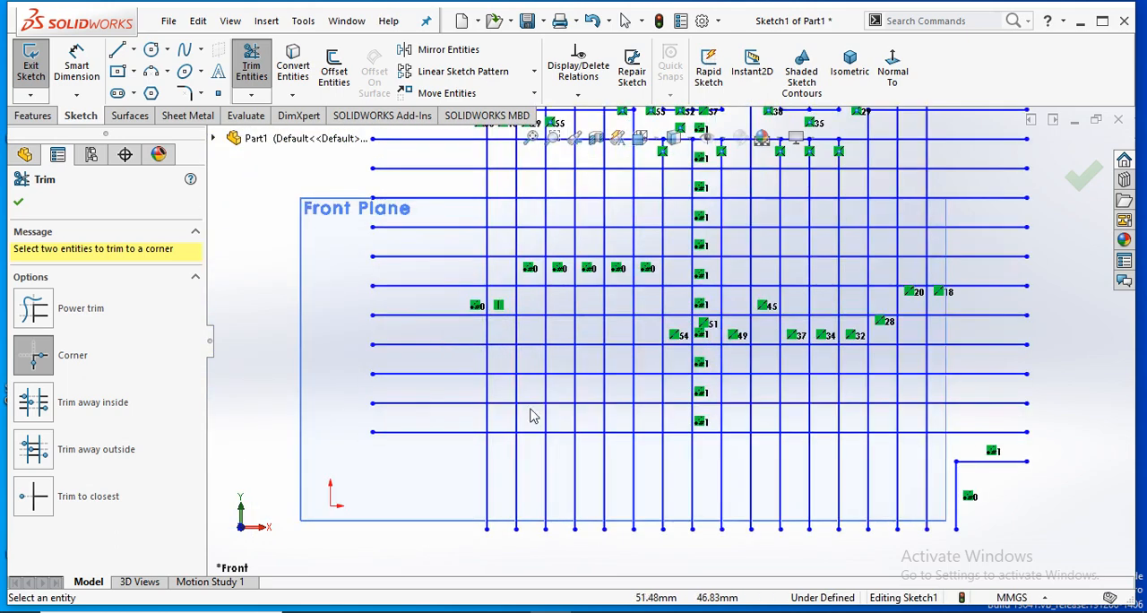
click(489, 517)
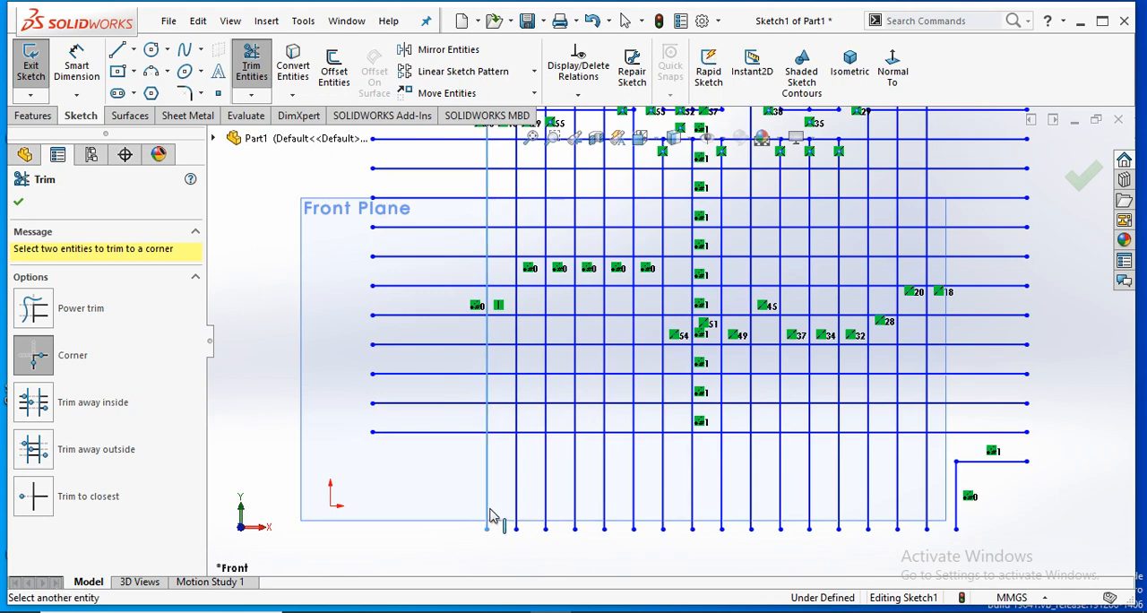
click(452, 433)
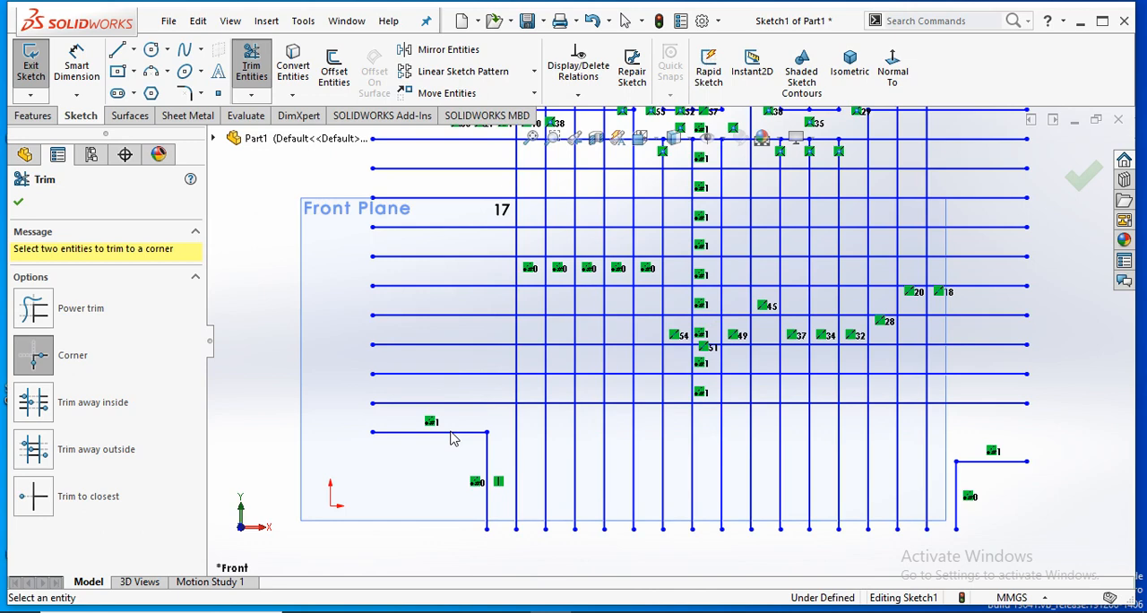
- Try two more Corner trims, joining the third and second vertical lines from the left to the fourth- and third-lowest horizontal lines
click(558, 378)
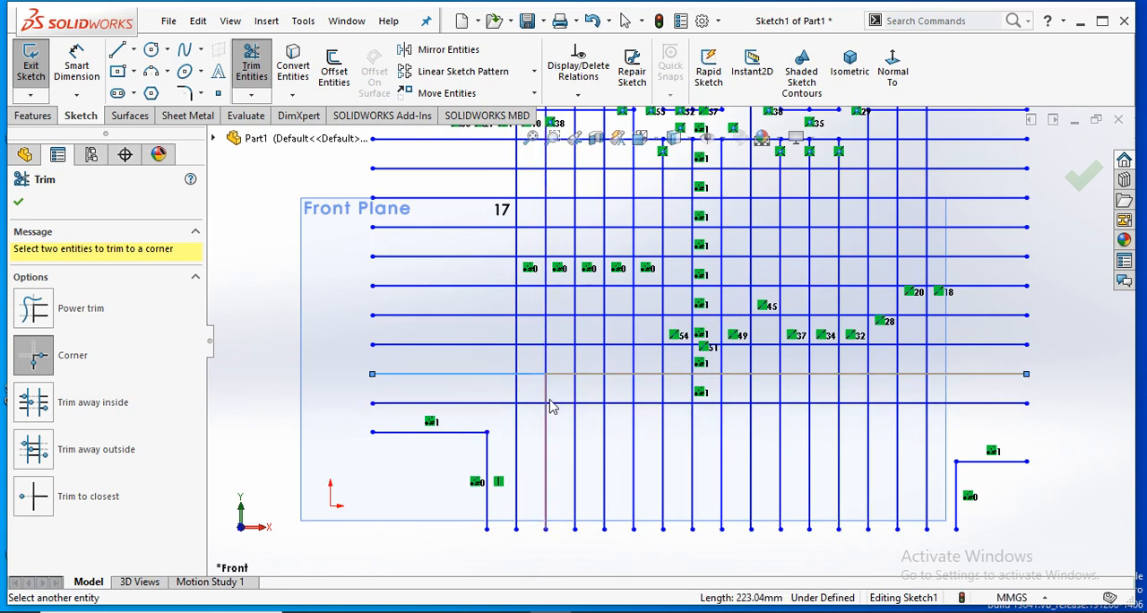
click(549, 405)
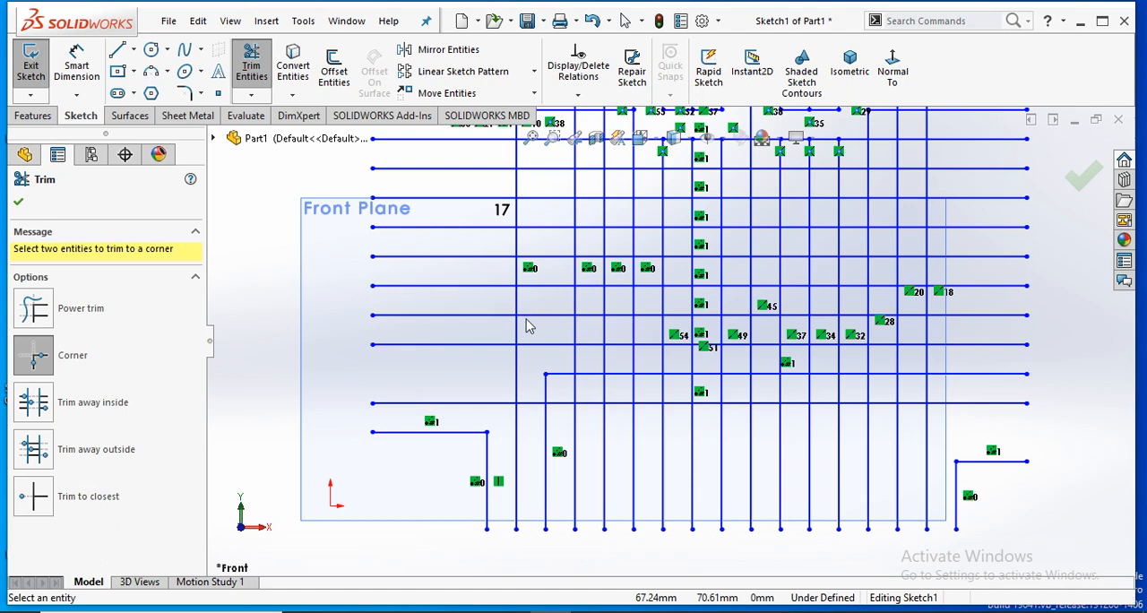
click(519, 384)
click(571, 403)
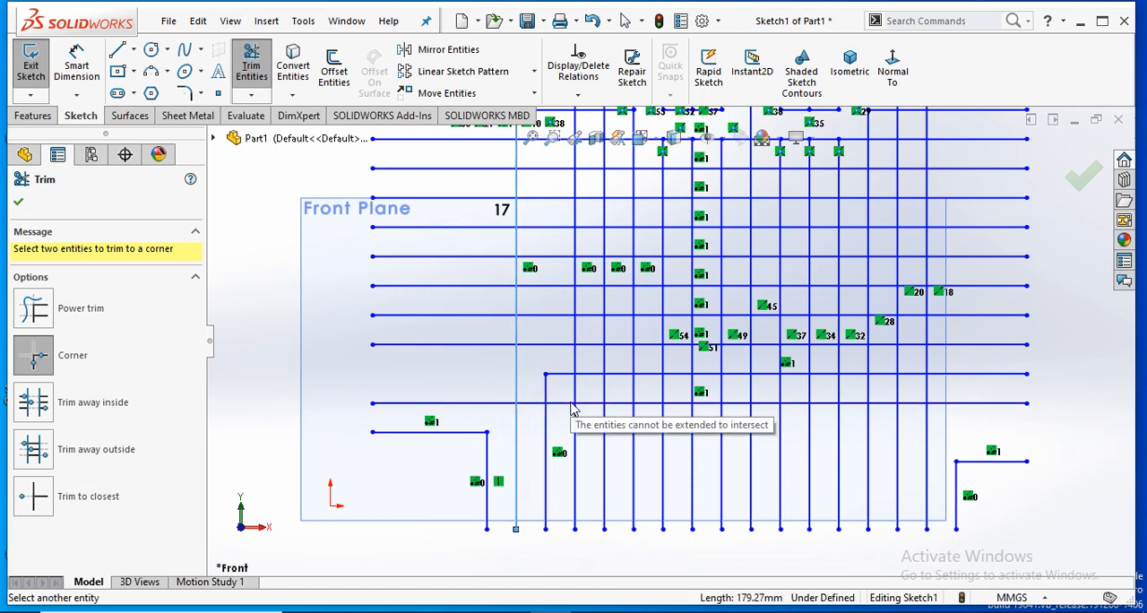
click(566, 404)
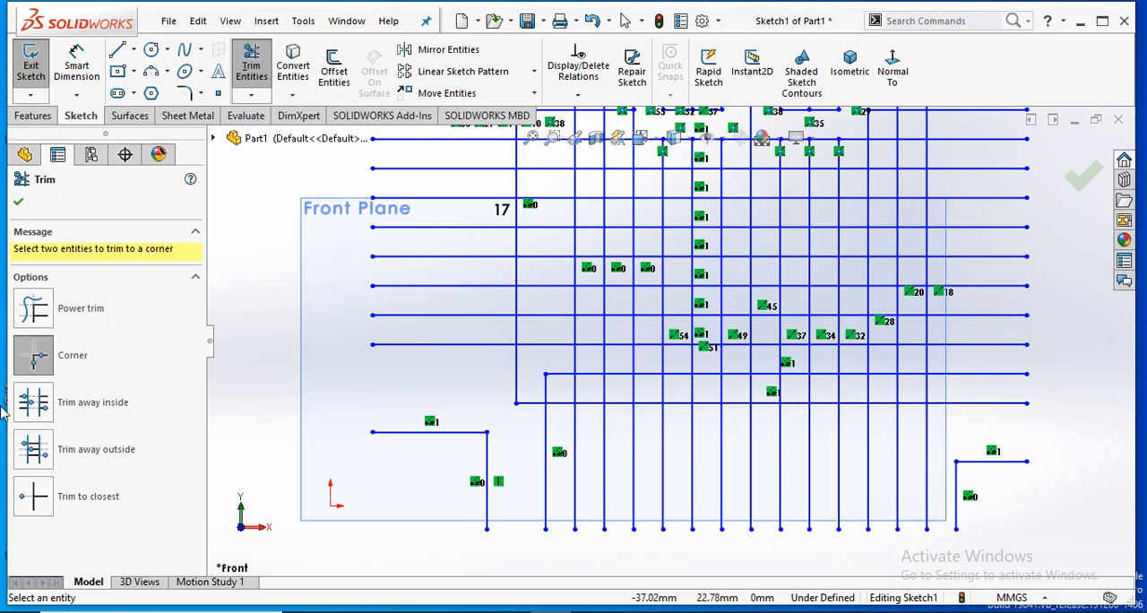
- Leave the Trim tool and undo all the corner trims and the power trim across the upper grid
key(Escape)
key(ctrl+z)
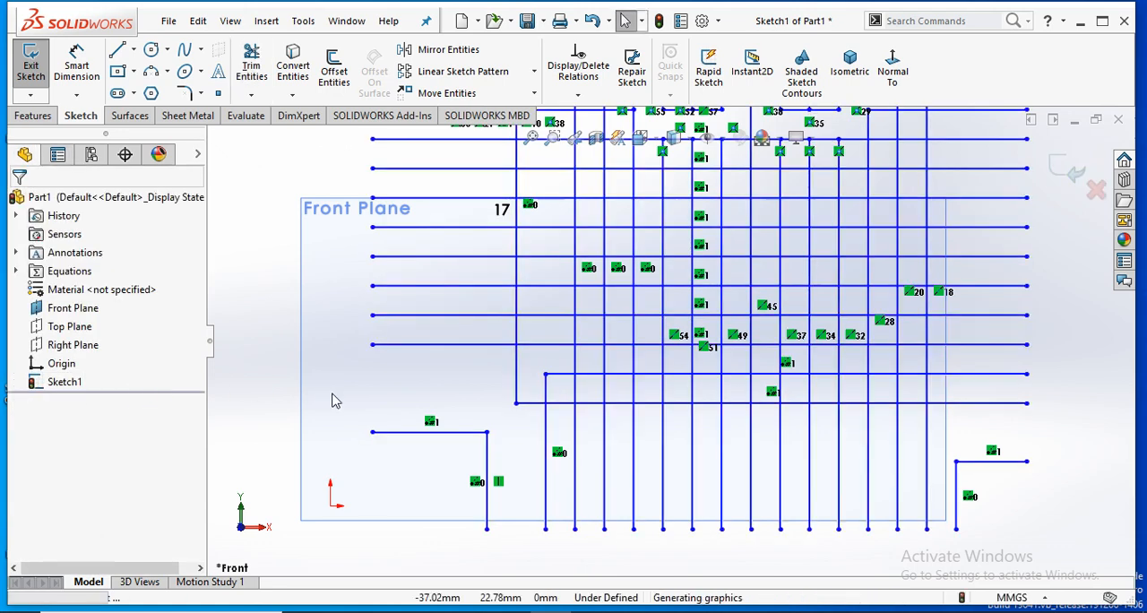
key(ctrl+z)
key(ctrl+z)
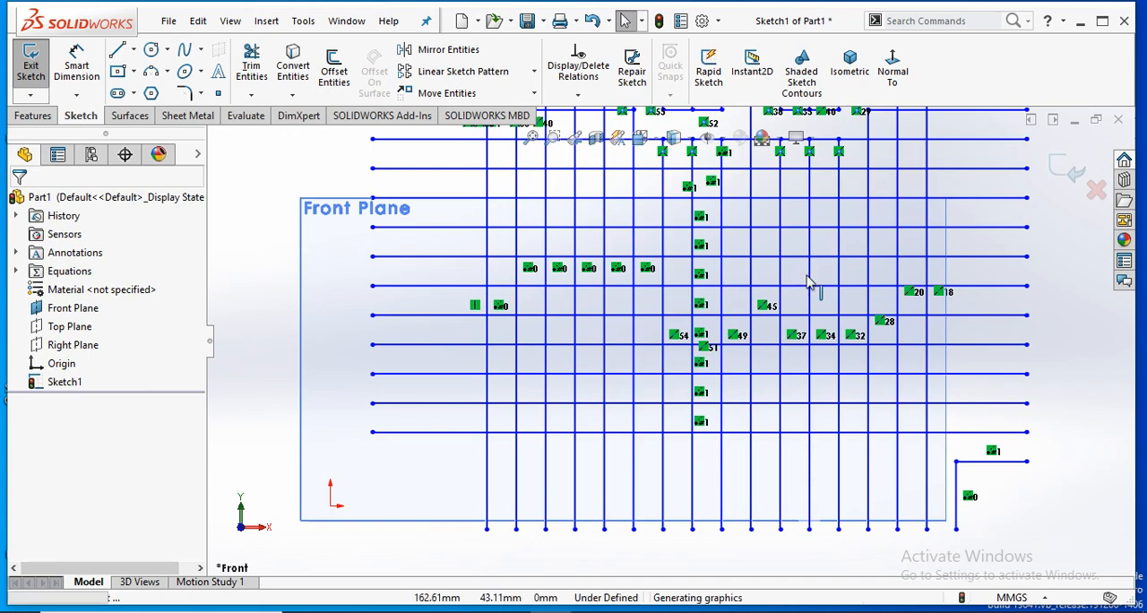
key(f)
scroll(696, 345, down, 5)
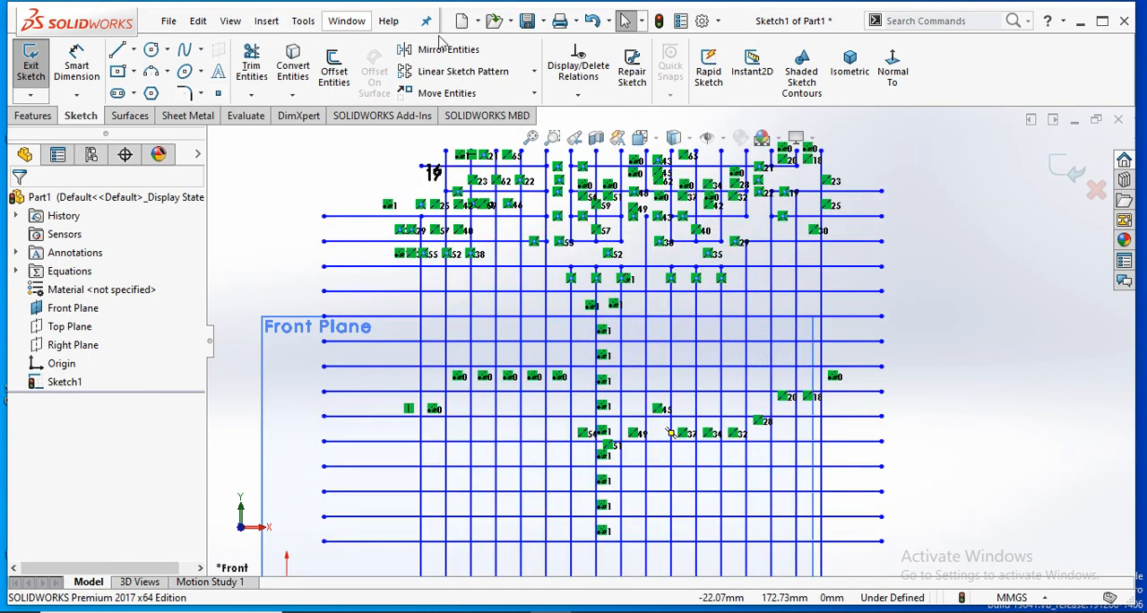
click(594, 20)
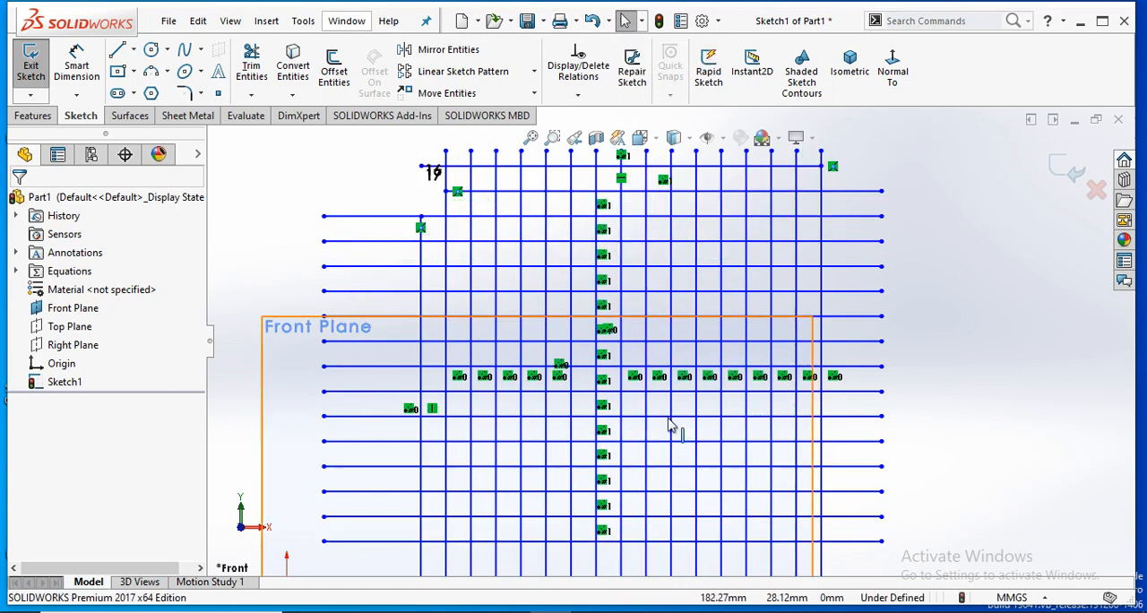
scroll(656, 339, up, 2)
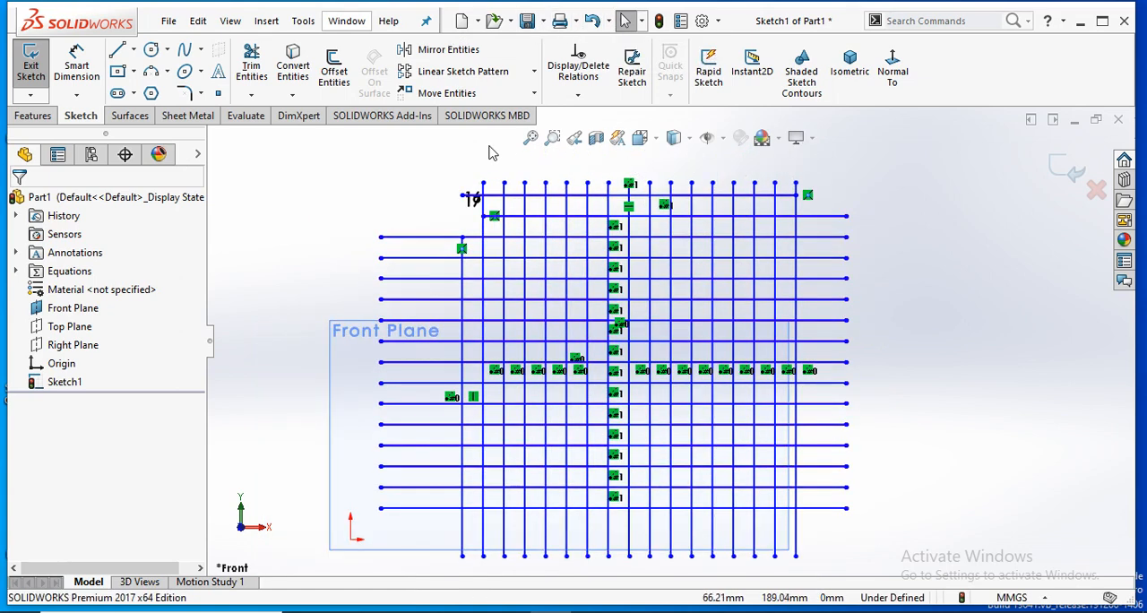
- Try Trim away inside between the seventh and eleventh vertical lines from the left, cutting the second, fourth and sixth horizontal lines from the top
click(251, 67)
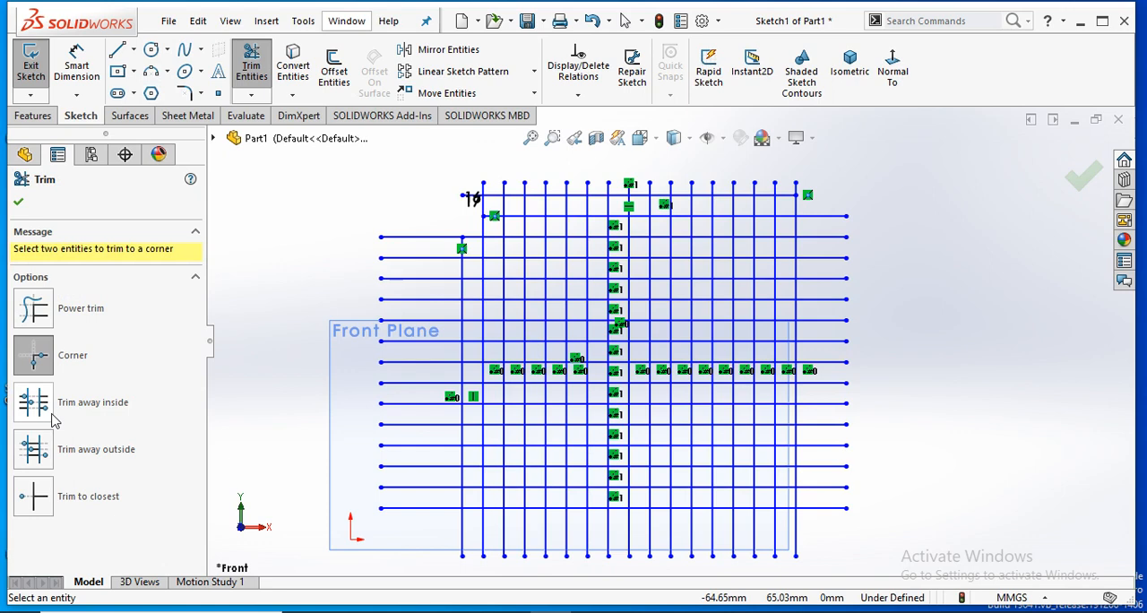
click(36, 403)
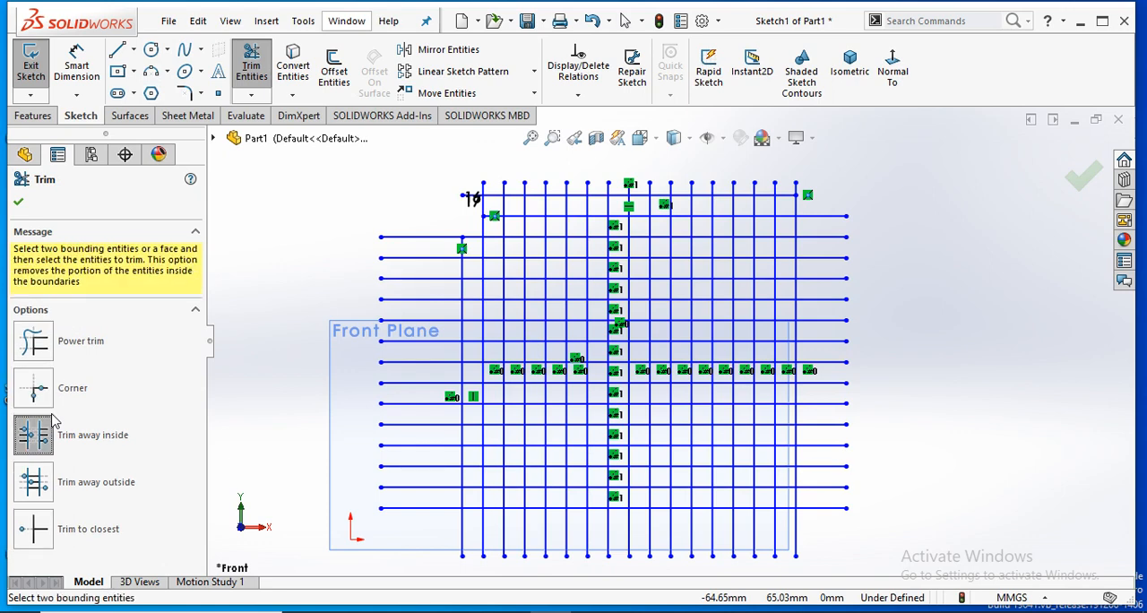
click(589, 289)
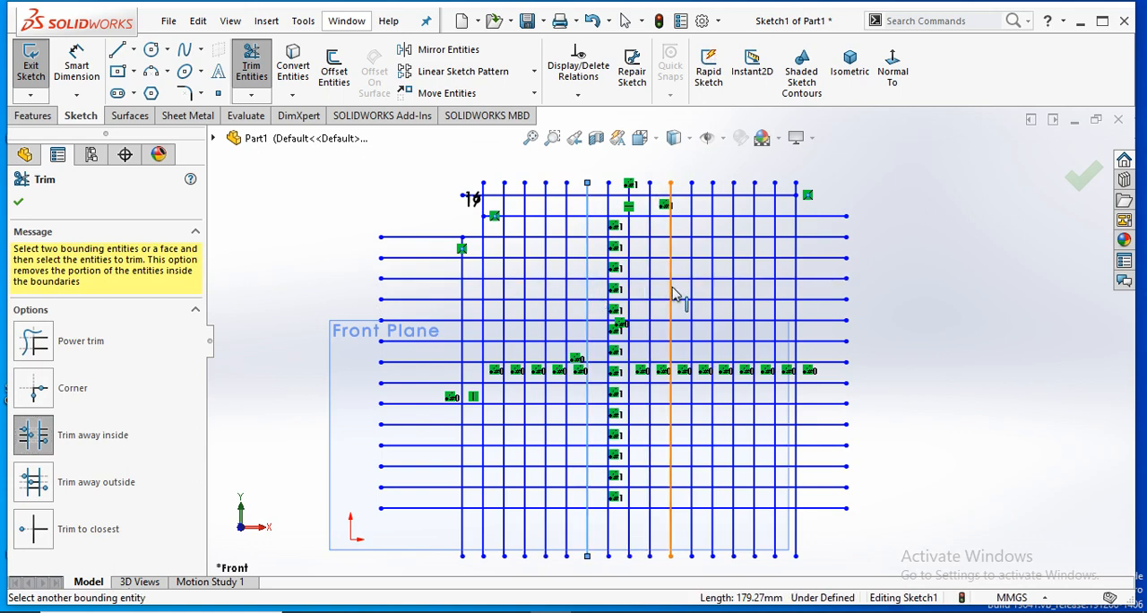
click(672, 293)
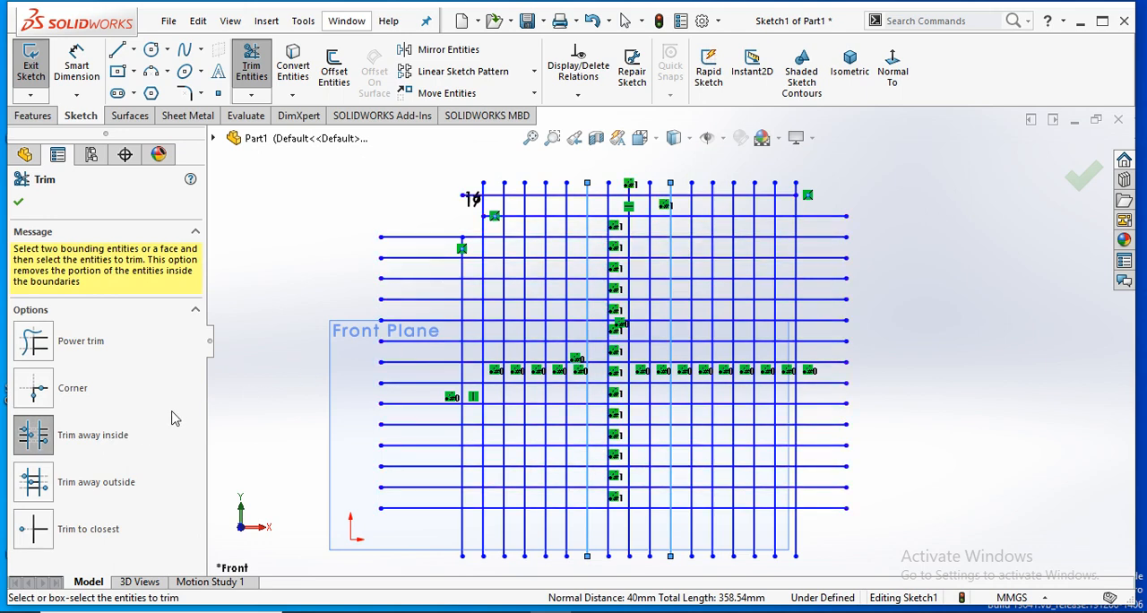
click(688, 218)
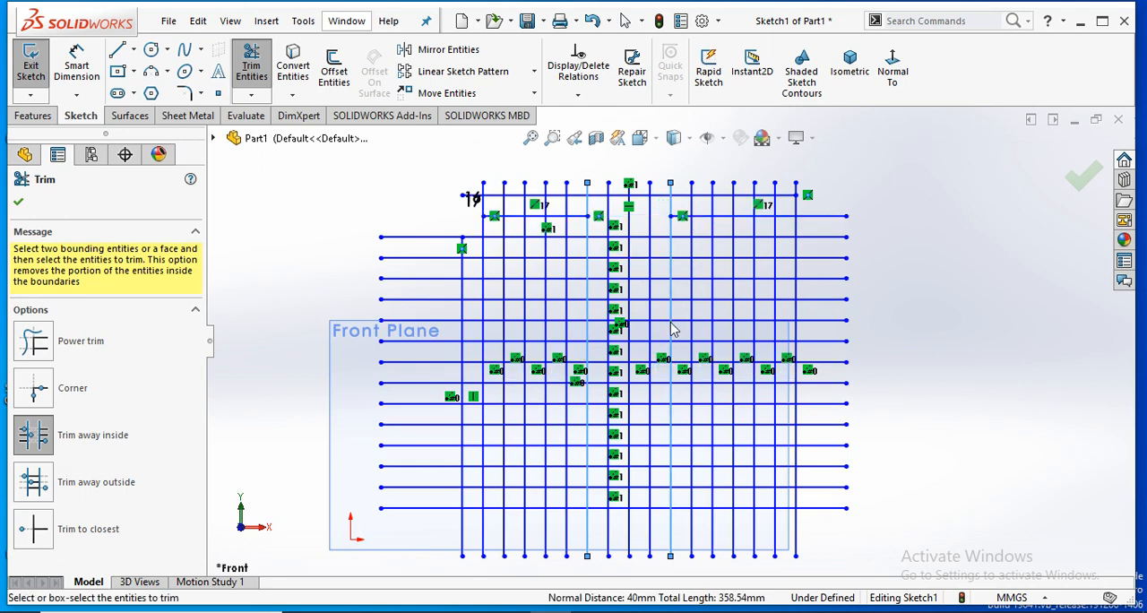
click(654, 258)
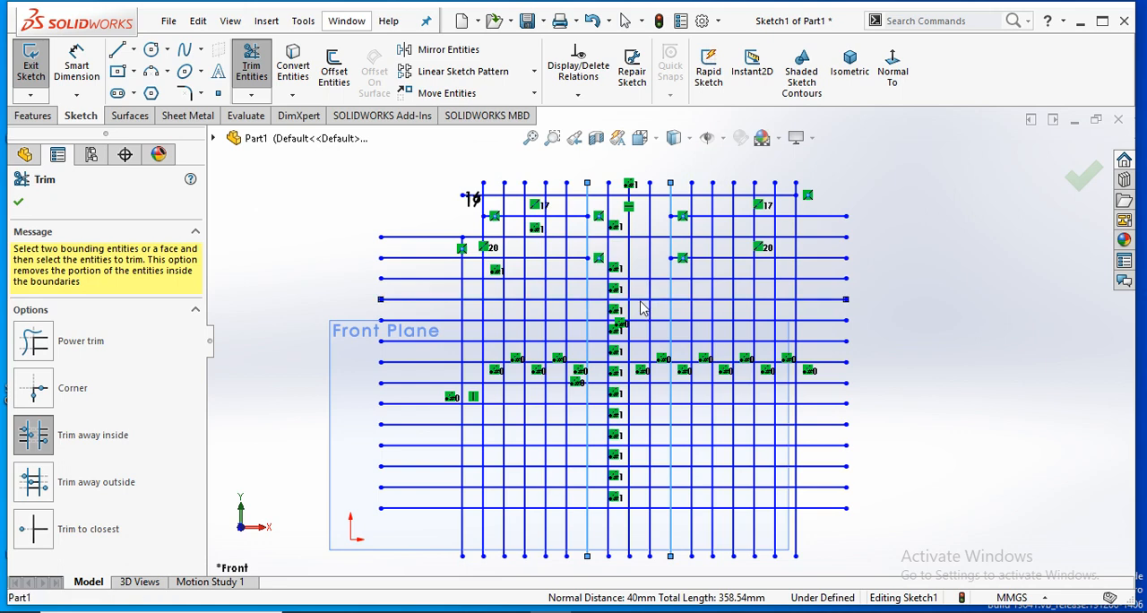
click(638, 300)
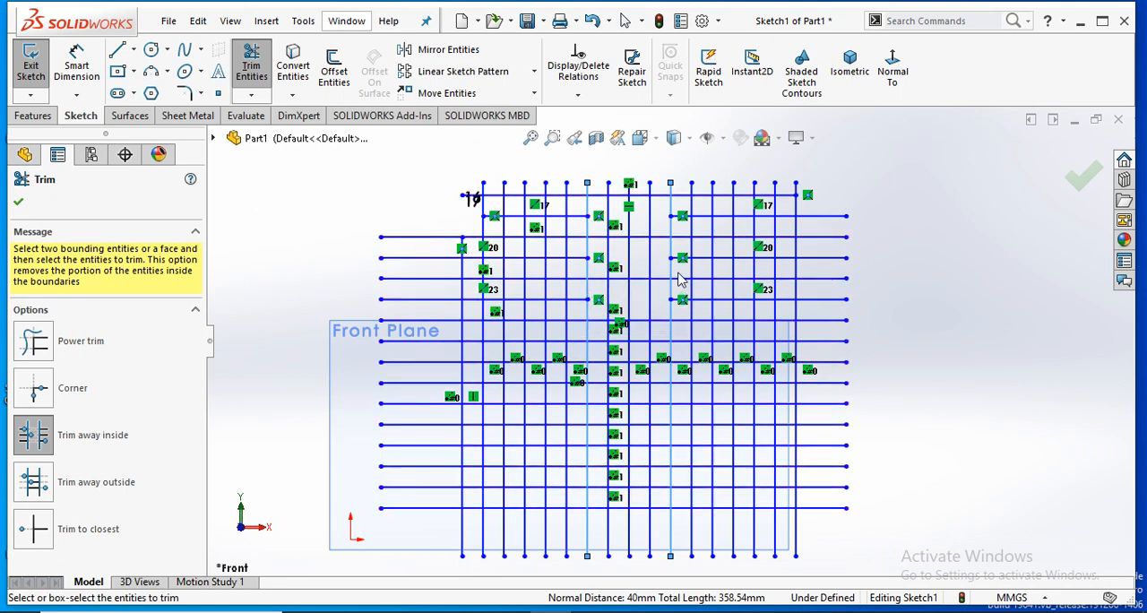
- Try trimming the ninth, twelfth and fifteenth horizontal lines inside the same boundaries, and remove the thirteenth vertical line
click(726, 365)
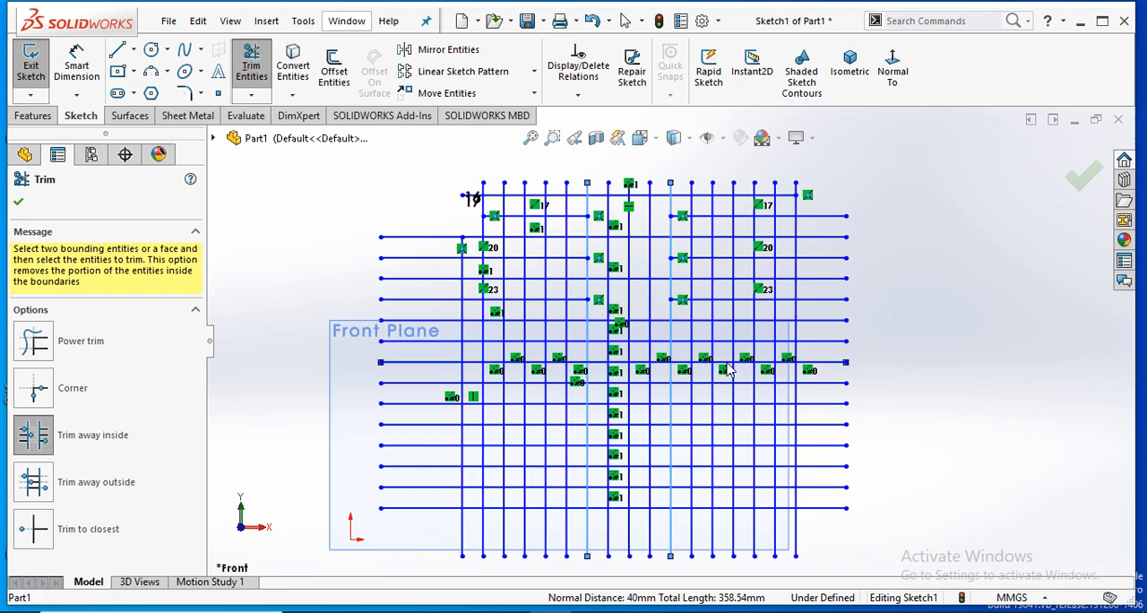
click(718, 434)
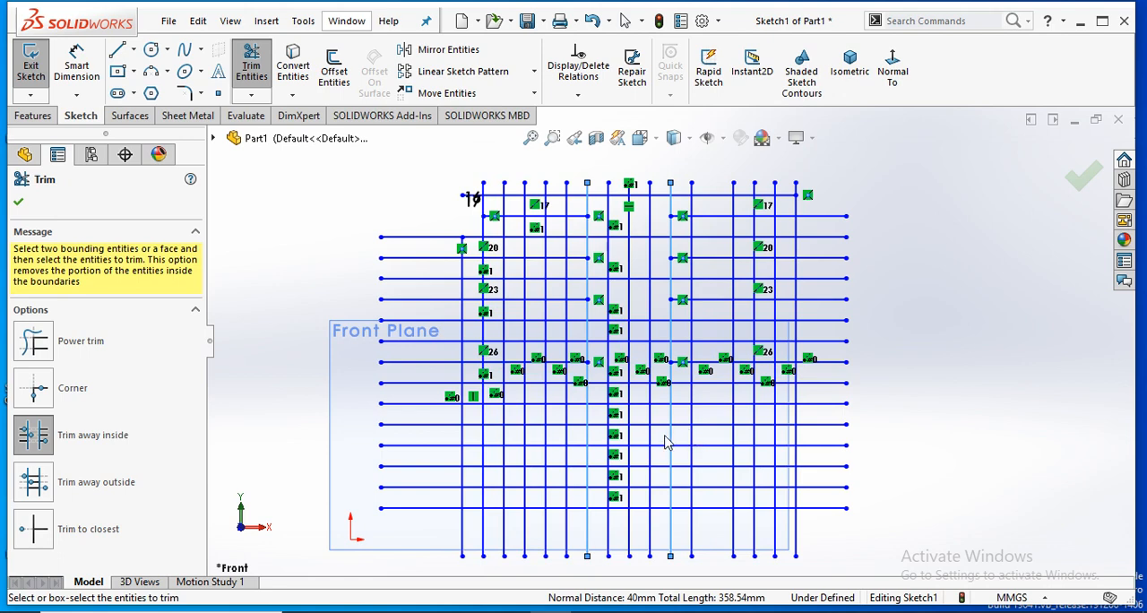
click(705, 428)
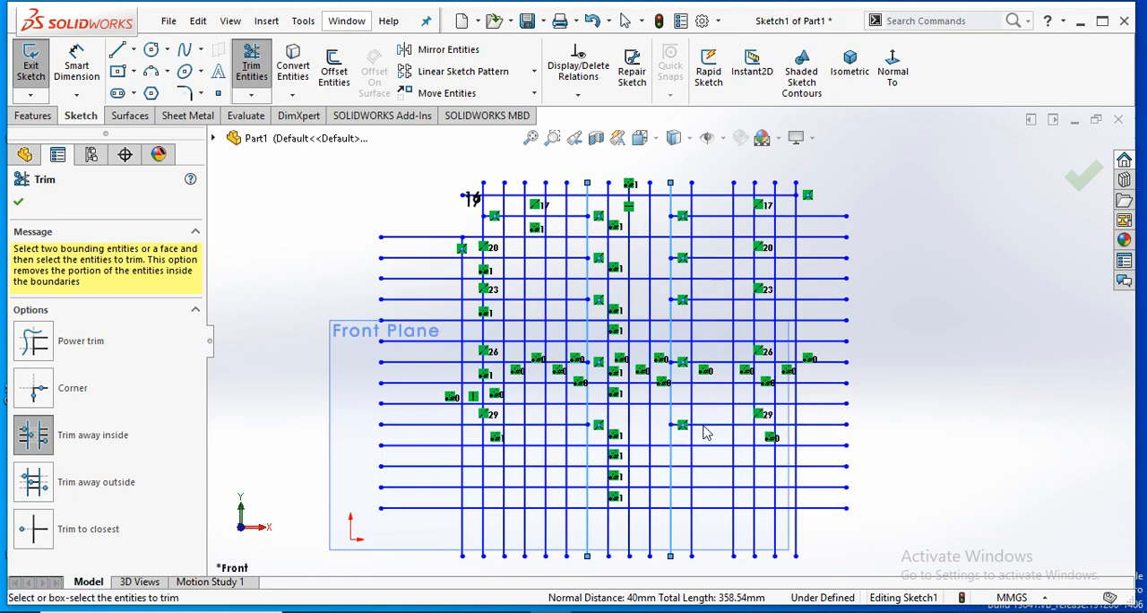
click(708, 489)
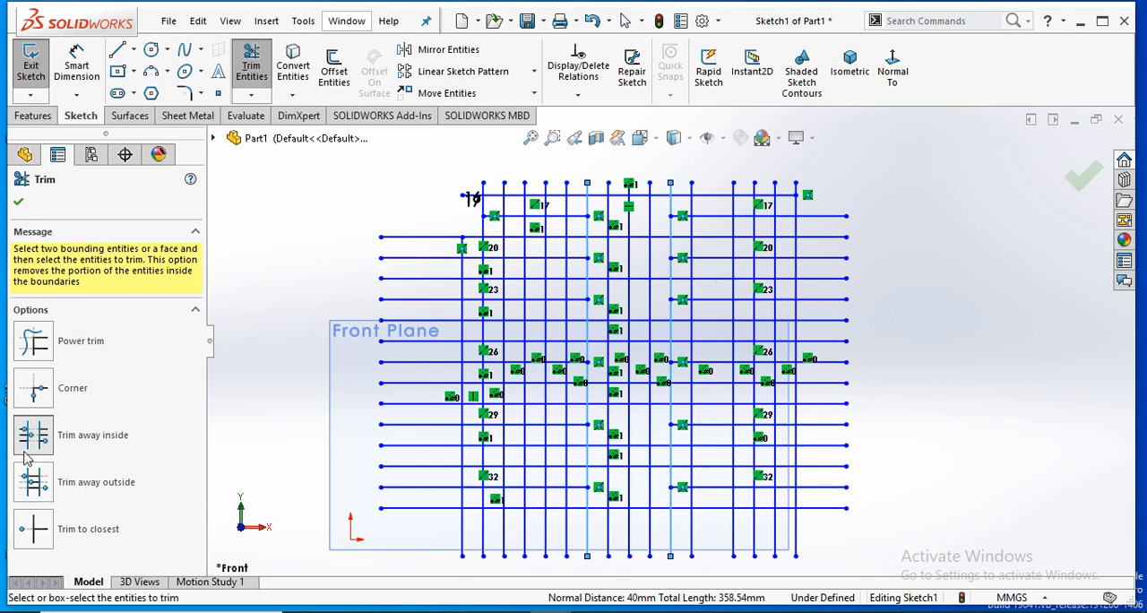
- Leave the Trim tool and undo all the Trim away inside cuts, plus the earlier trim of the second horizontal line's outer end
key(Escape)
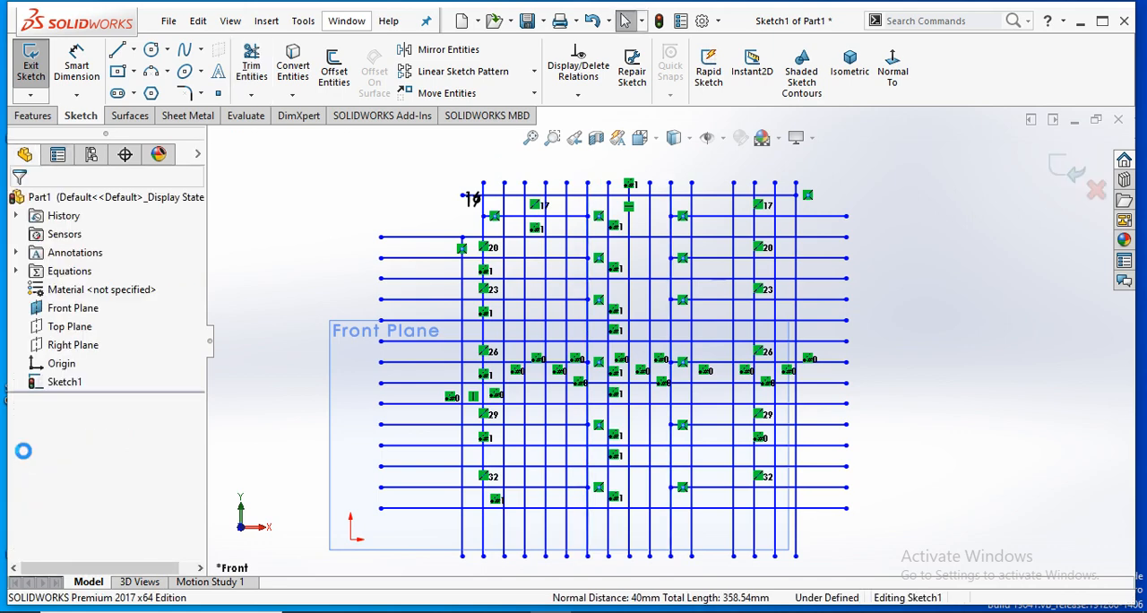
key(Escape)
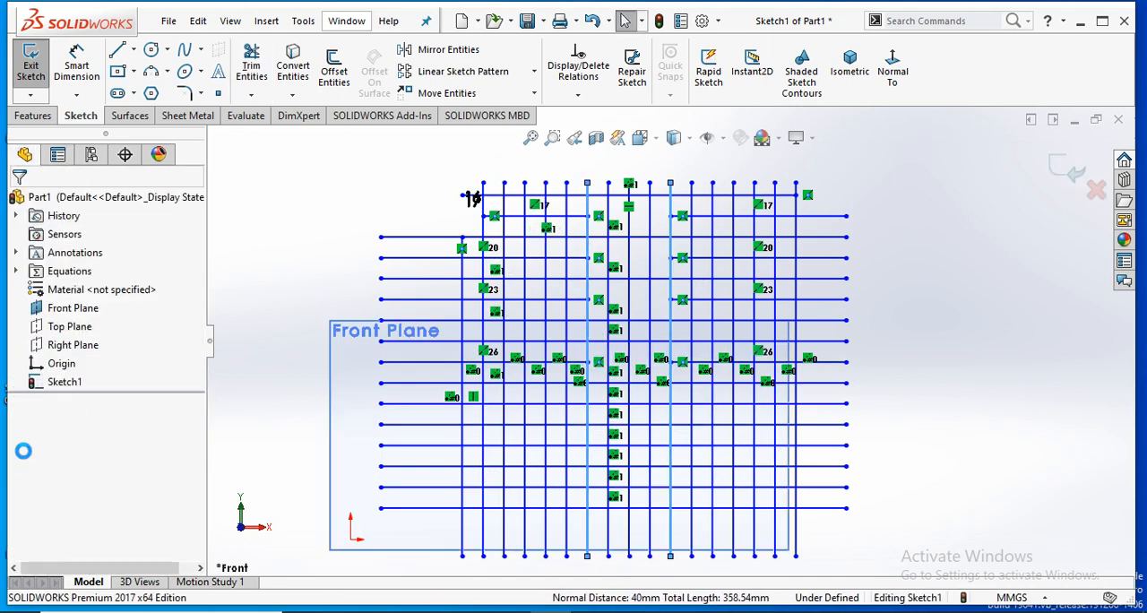
key(ctrl+z)
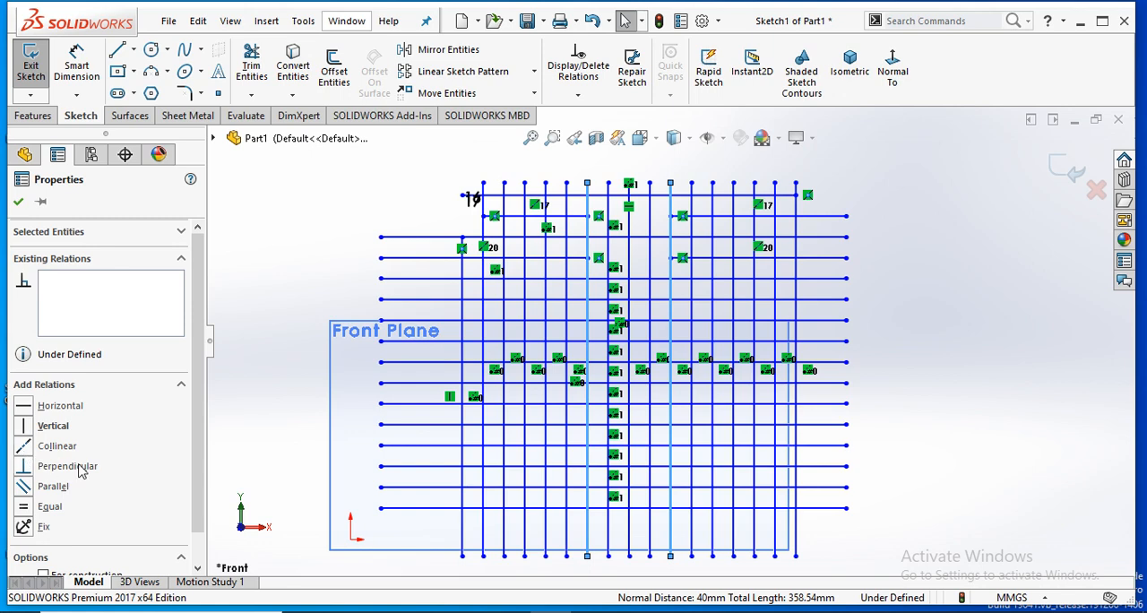
key(ctrl+z)
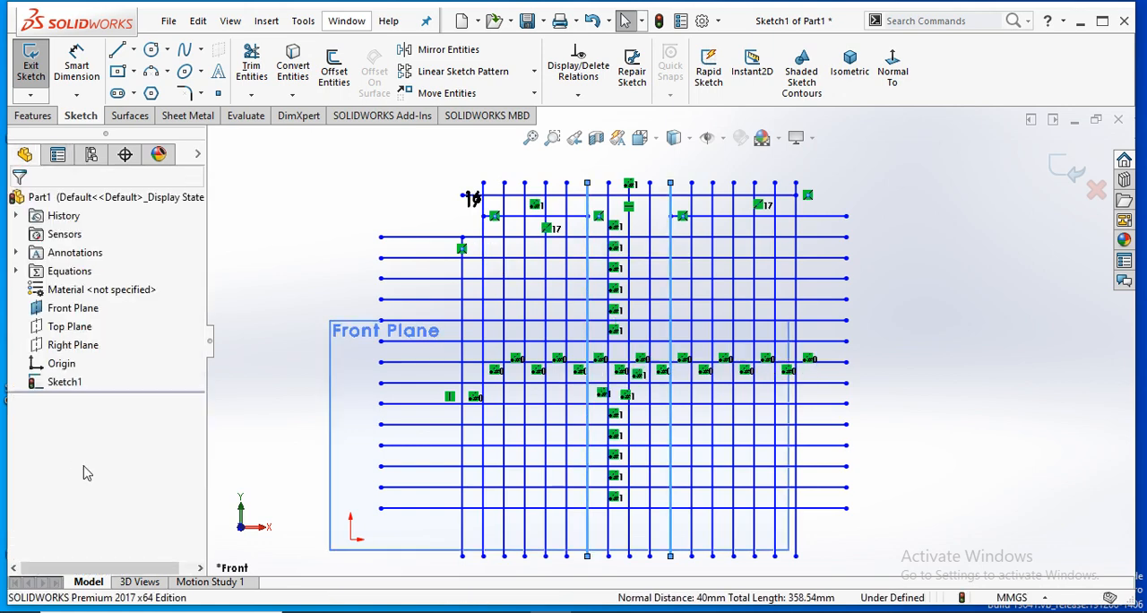
key(ctrl+z)
key(ctrl+z)
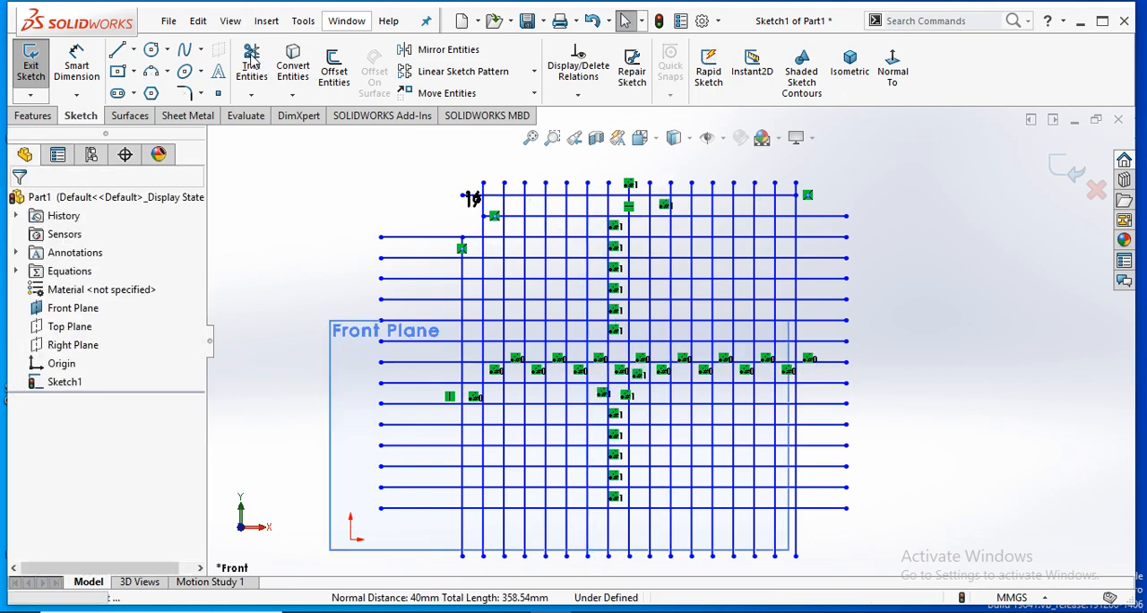
- Using Trim away outside with the seventh and eleventh vertical lines as boundaries, trim the second, fourth and sixth horizontal lines
click(253, 63)
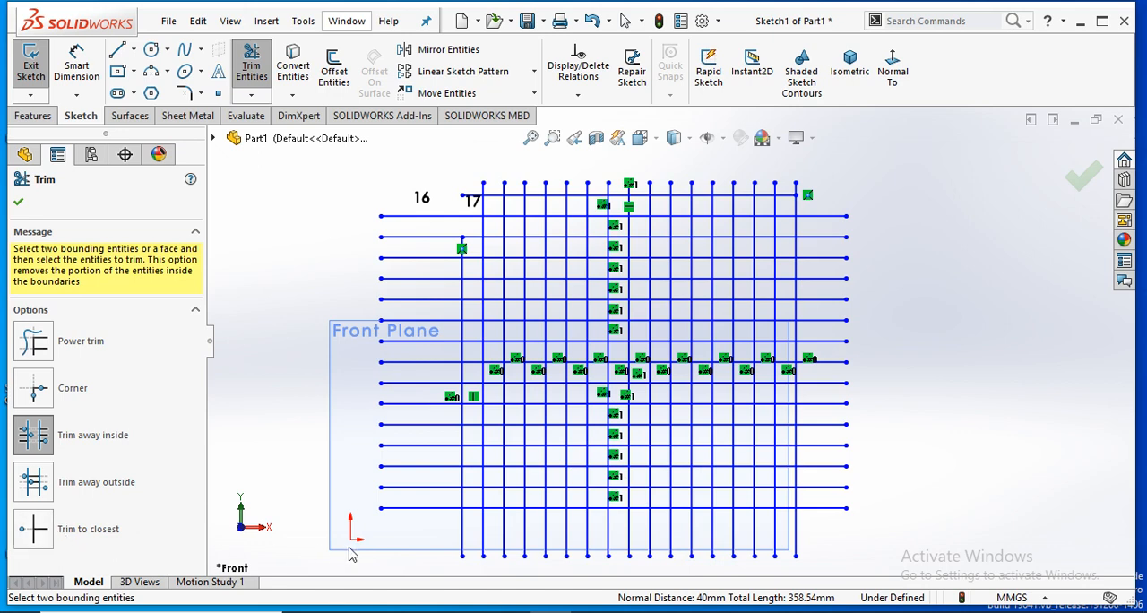
click(90, 488)
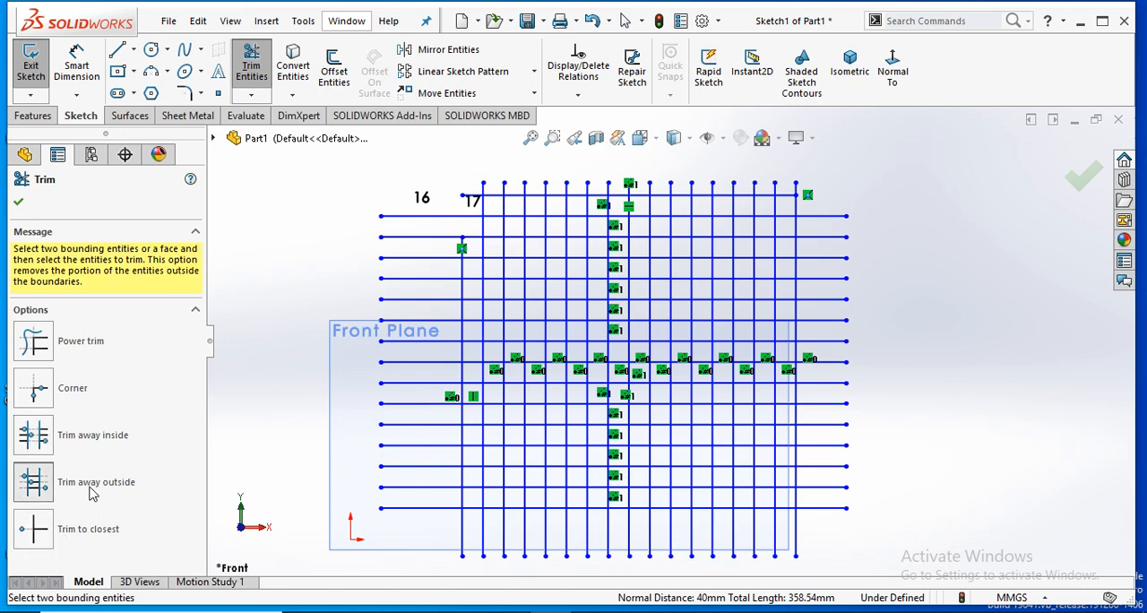
scroll(616, 329, down, 3)
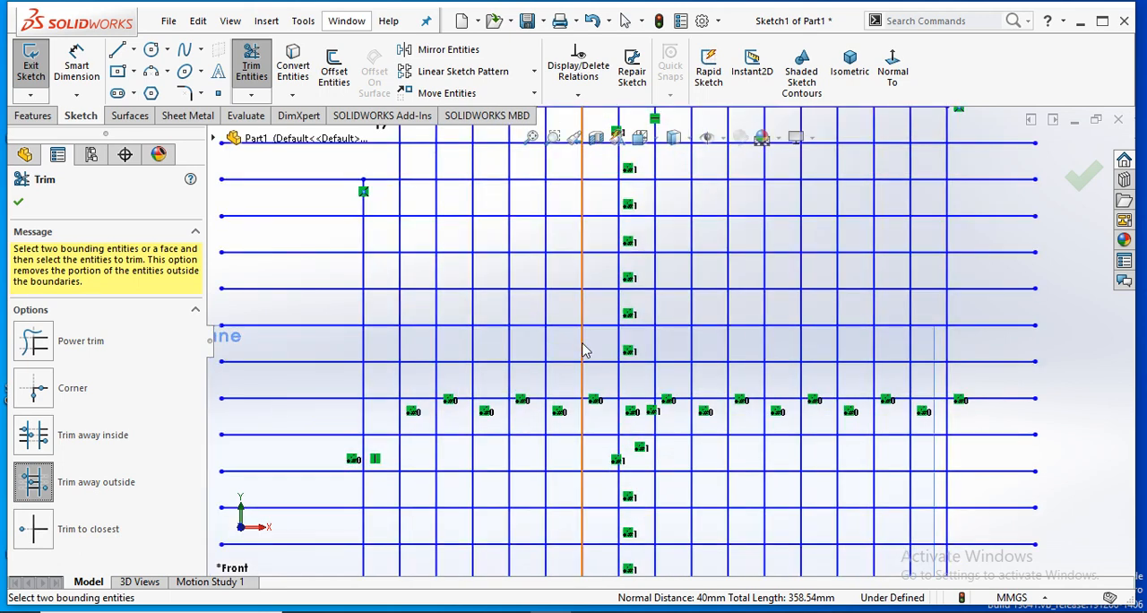
click(583, 350)
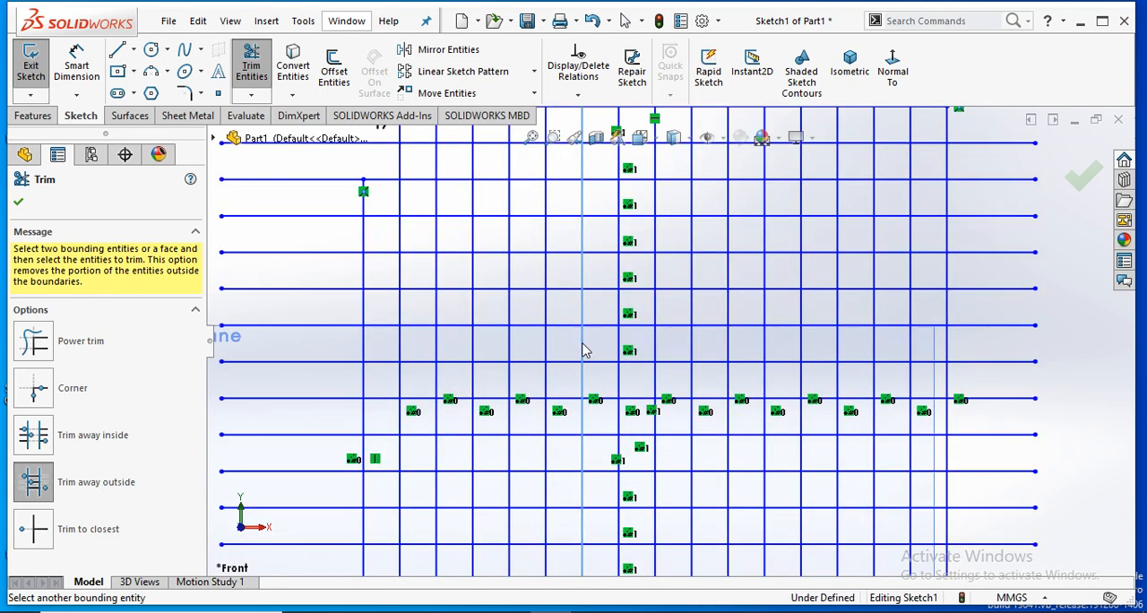
click(727, 380)
scroll(694, 477, up, 3)
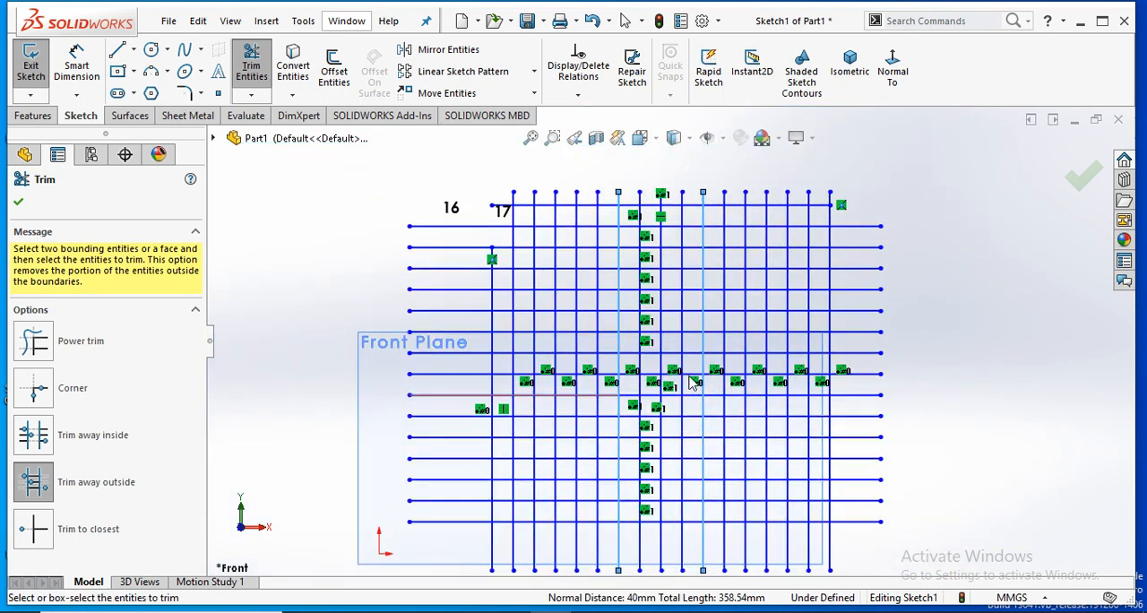
scroll(679, 240, down, 2)
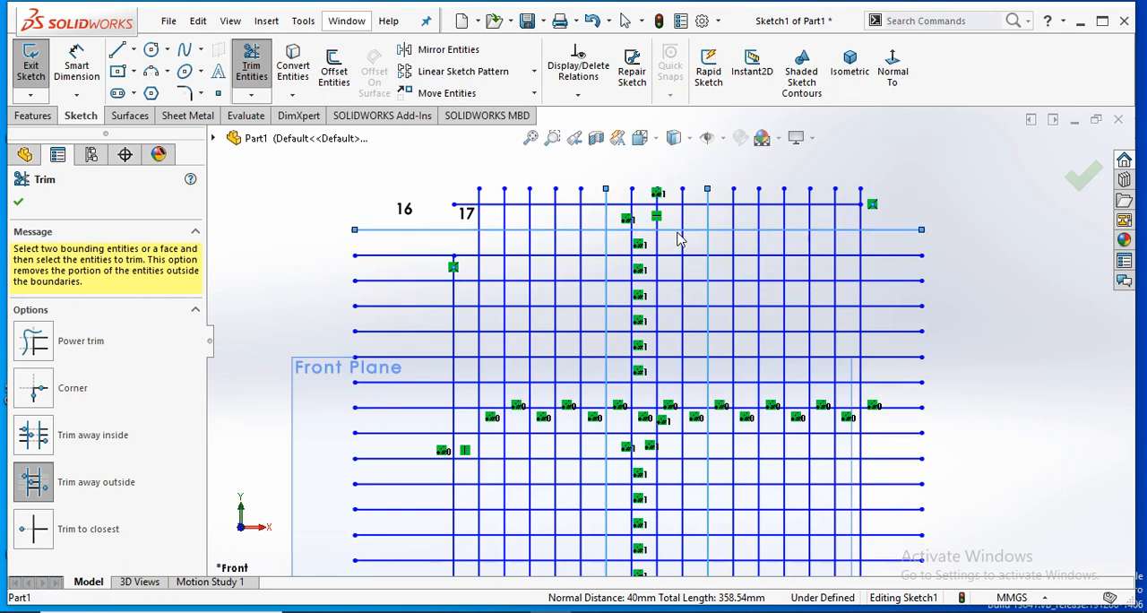
click(679, 231)
click(678, 282)
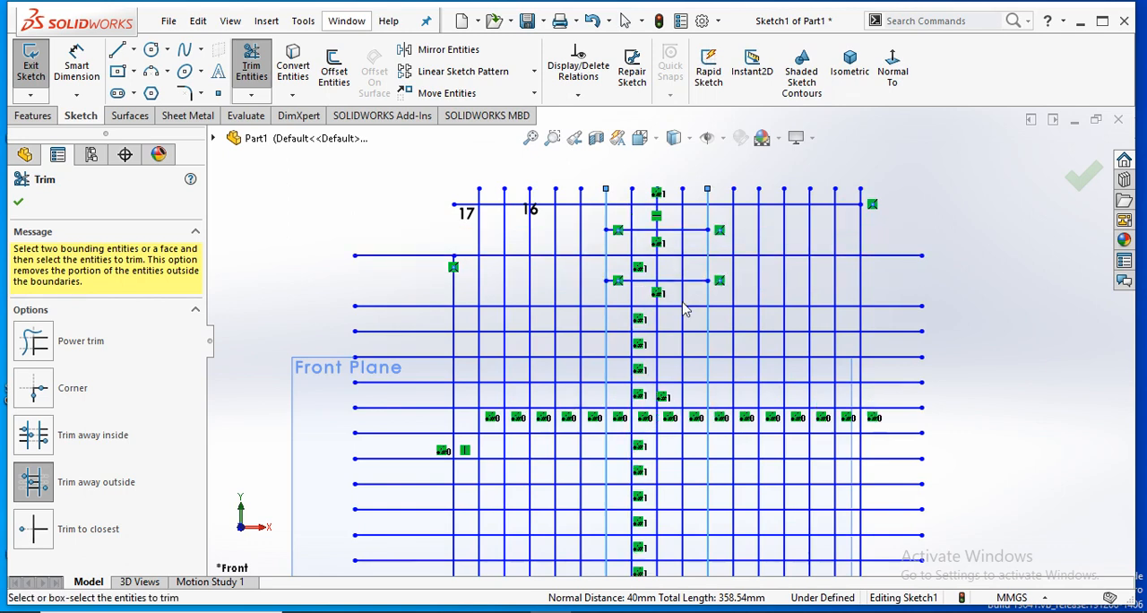
click(678, 333)
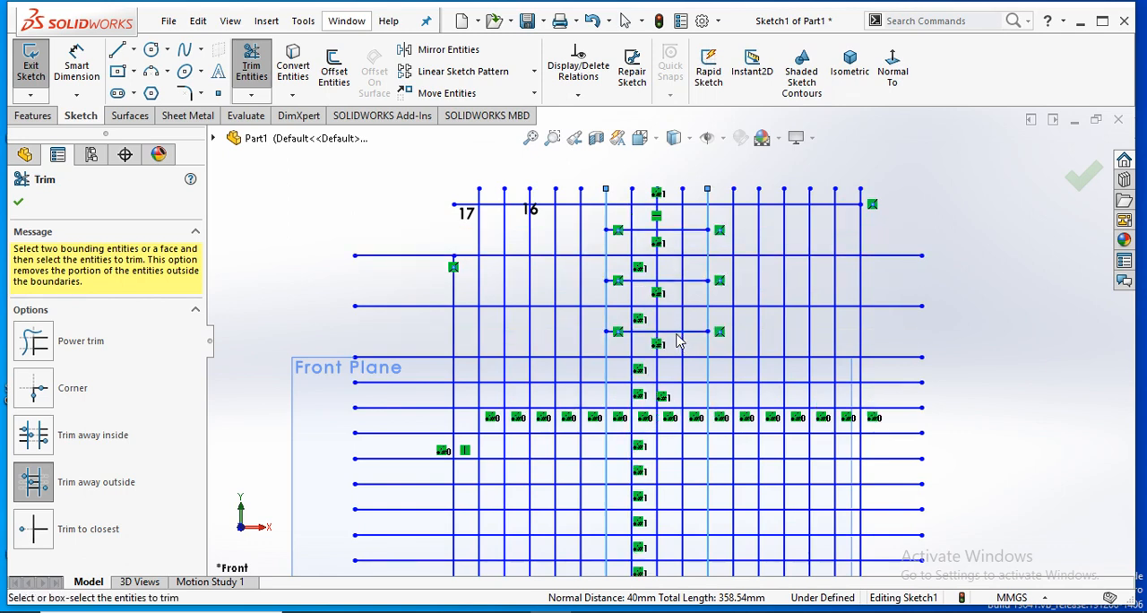
- Trim the eighth, eleventh and thirteenth horizontal lines outside the same boundaries, remove the tenth vertical line, and finish trimming
click(679, 383)
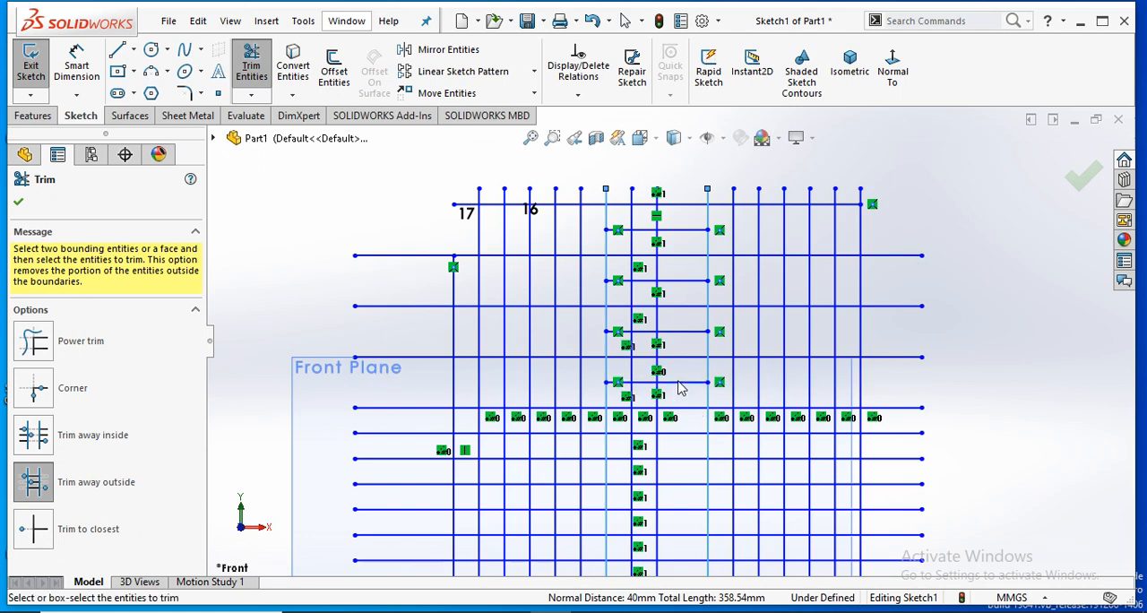
click(691, 459)
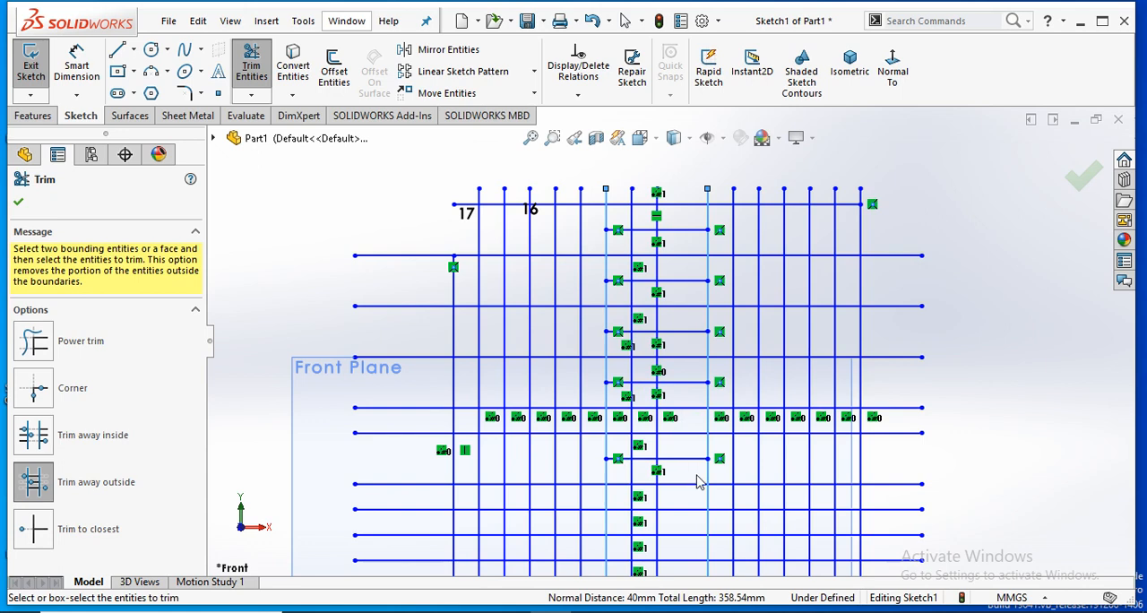
click(691, 509)
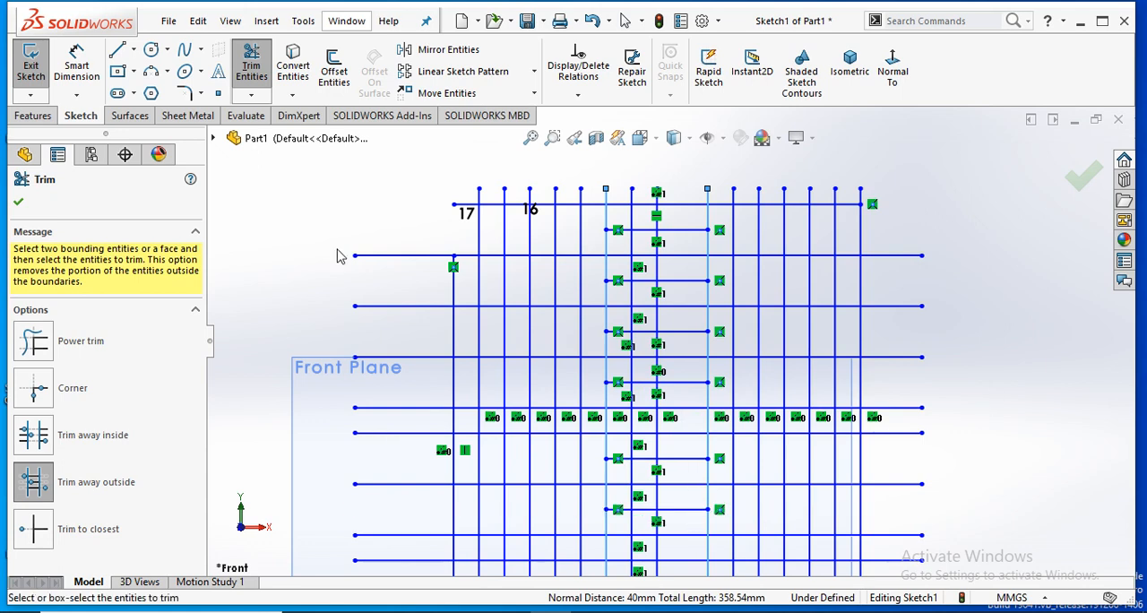
click(18, 203)
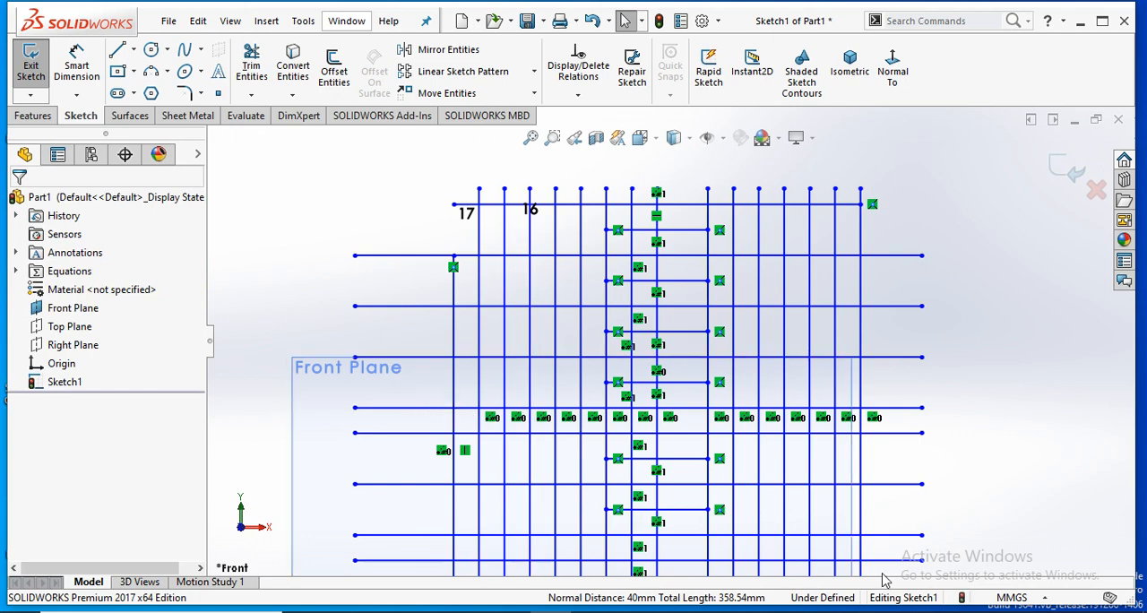
- Extend the right end of the second horizontal line across successive vertical lines to the outermost one
scroll(884, 580, up, 1)
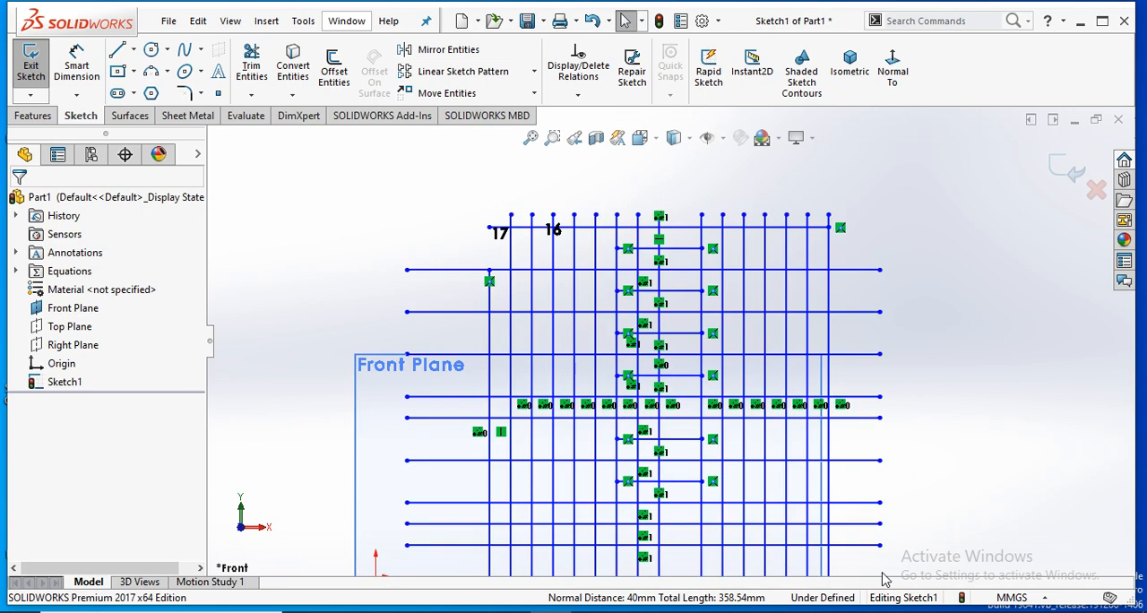
scroll(763, 249, down, 3)
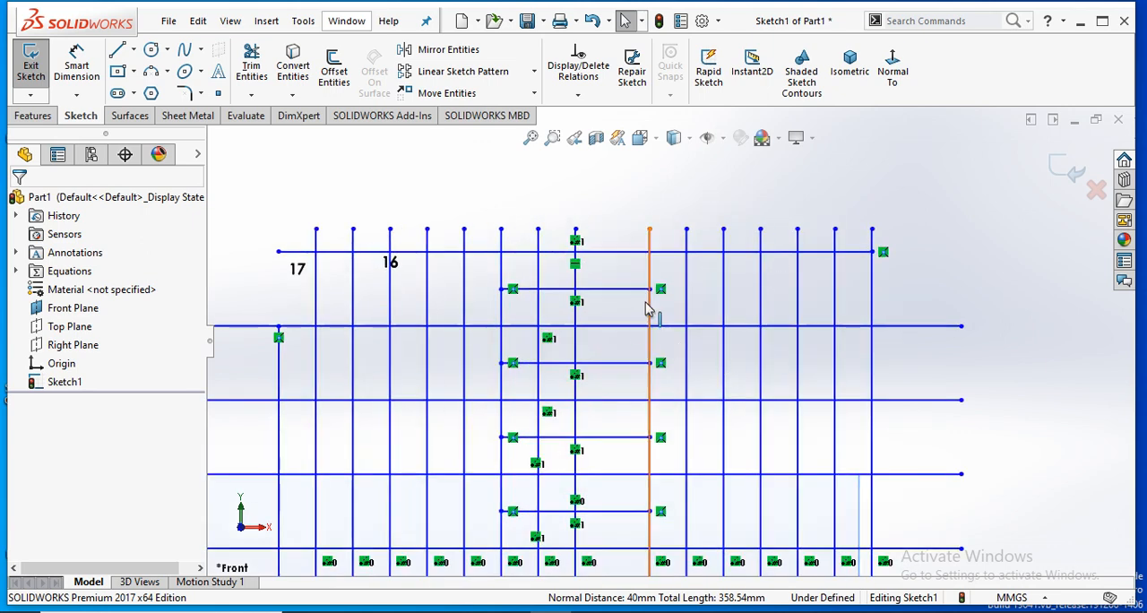
scroll(744, 298, down, 2)
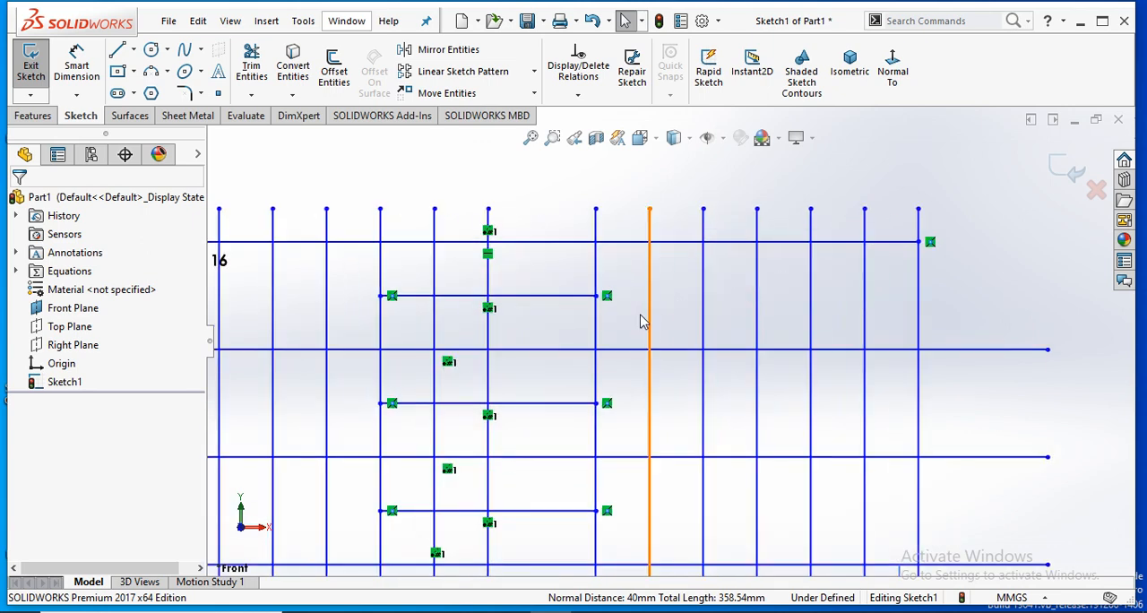
click(251, 95)
click(284, 134)
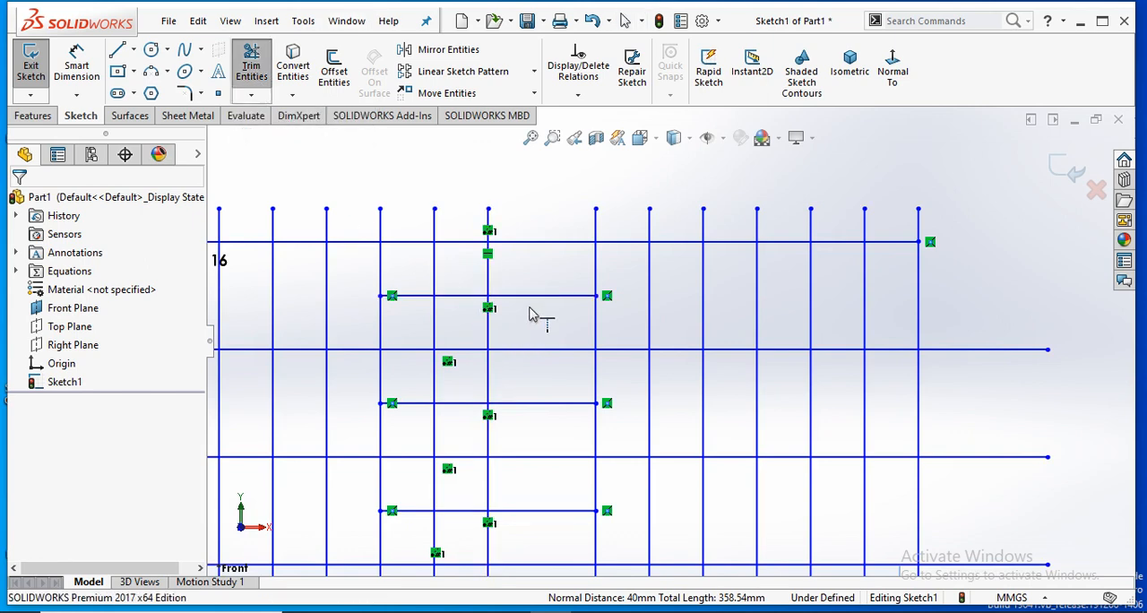
click(638, 301)
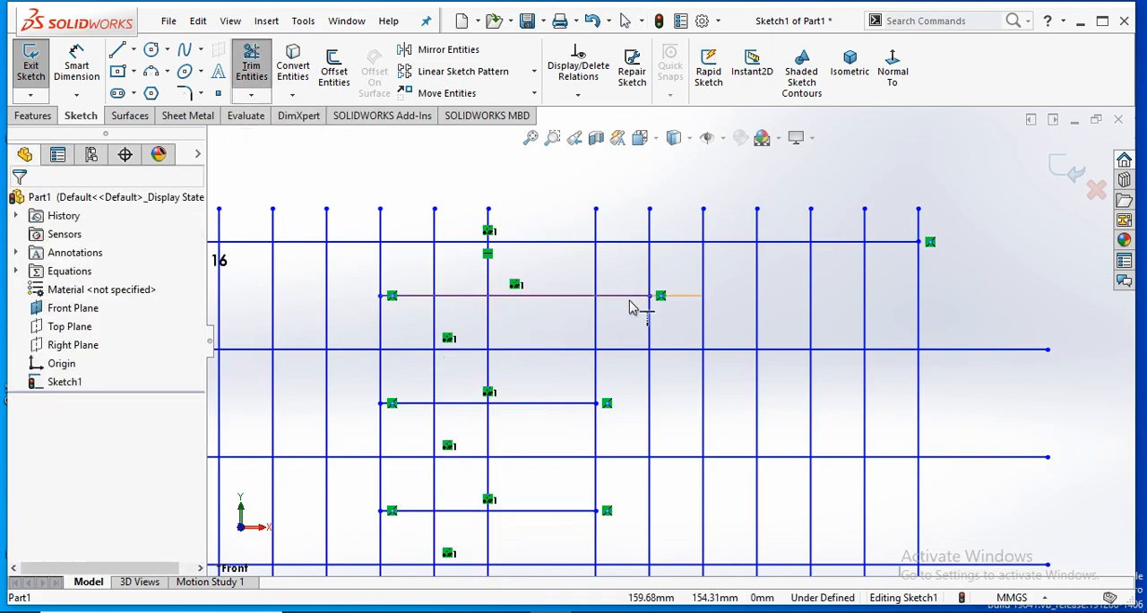
click(690, 301)
click(748, 301)
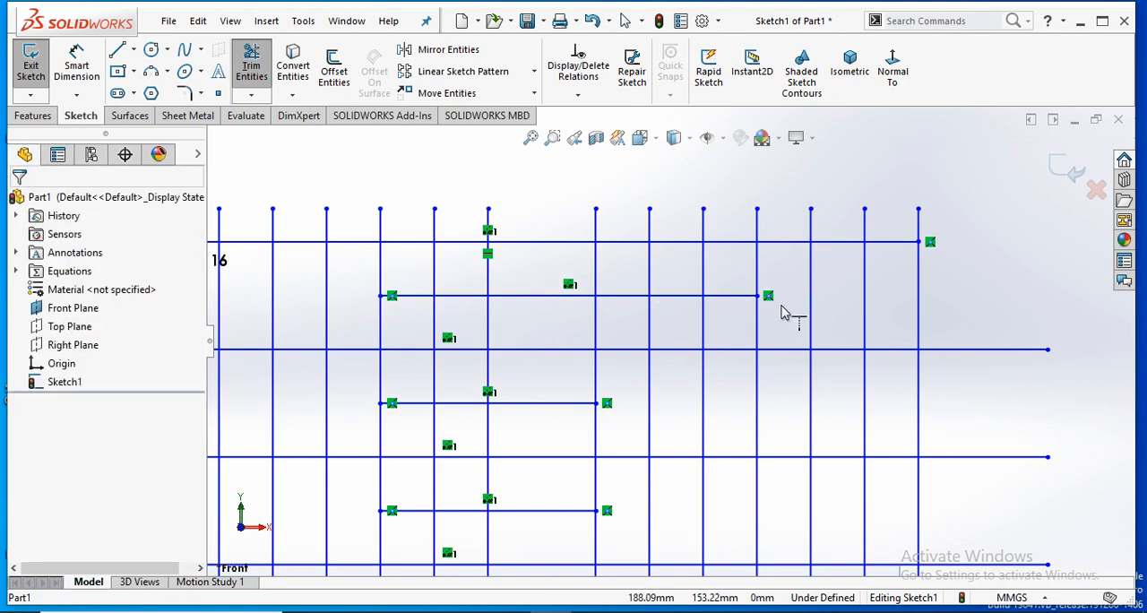
click(751, 299)
click(803, 302)
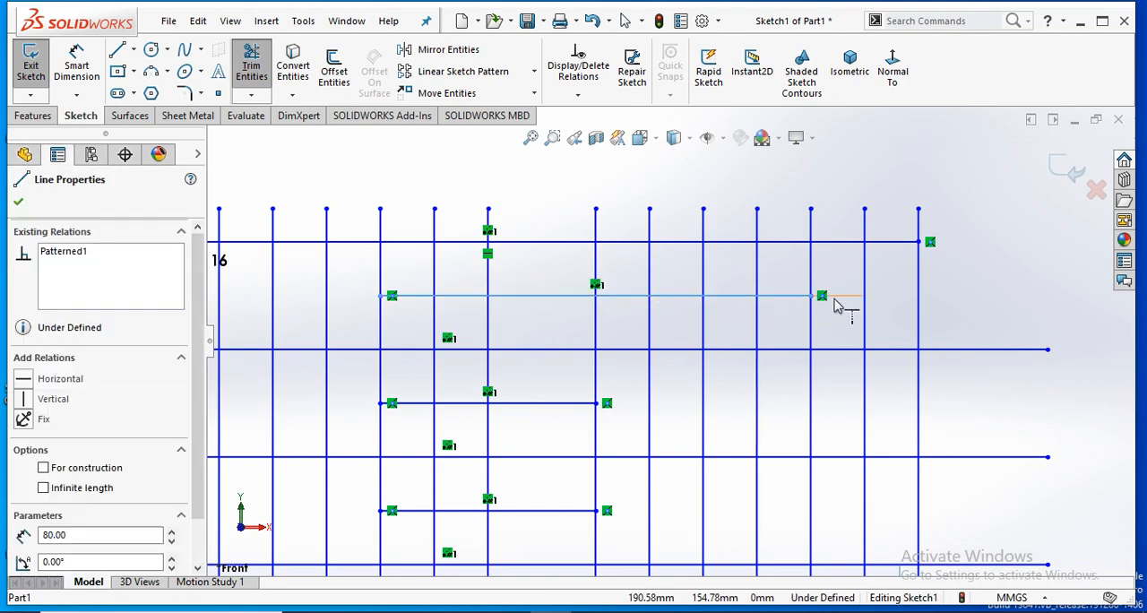
click(858, 300)
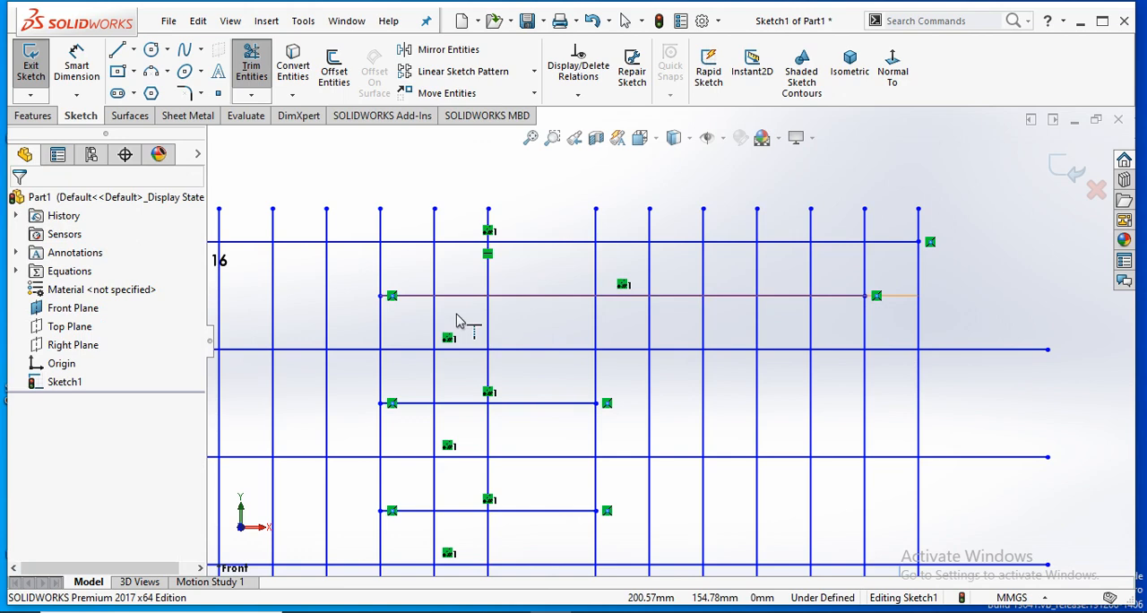
- Extend the second horizontal line's left end outward and the leftmost vertical line up to the top horizontal line
click(367, 303)
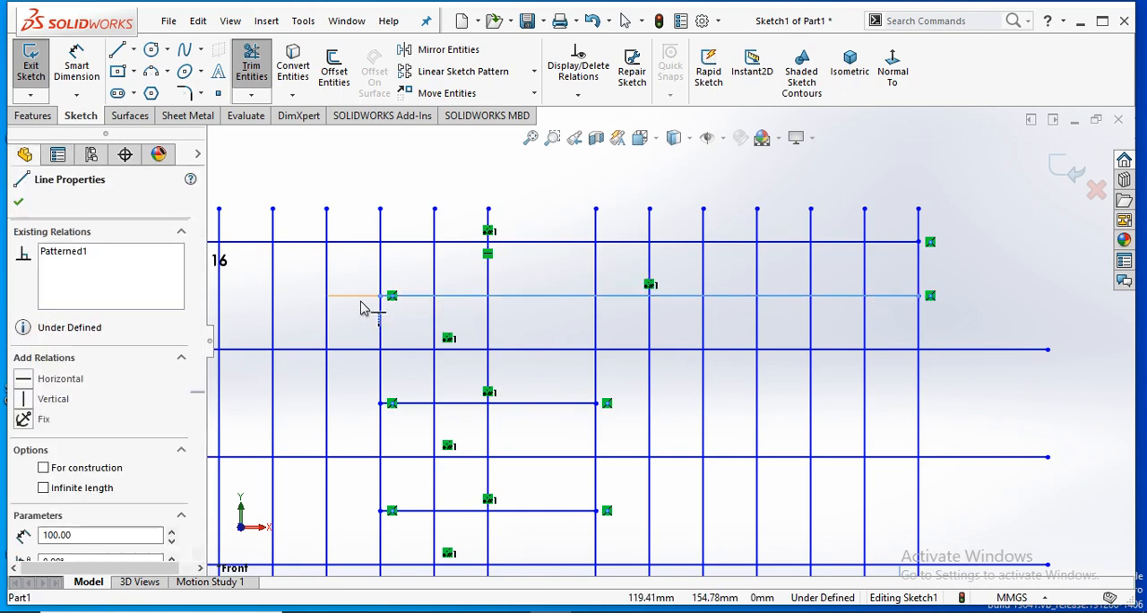
scroll(305, 347, up, 5)
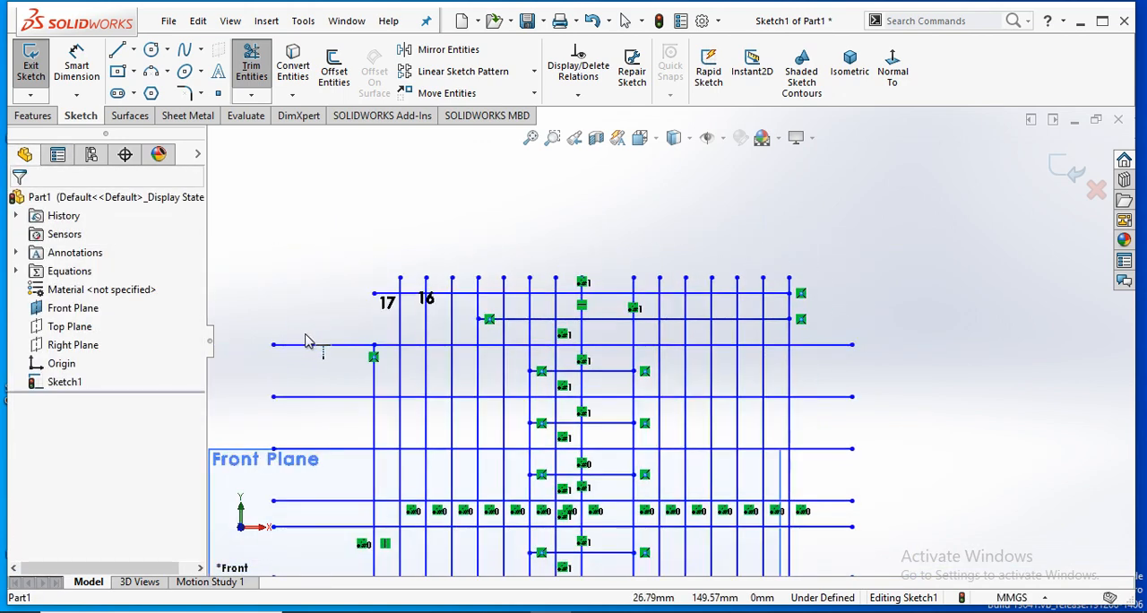
click(405, 382)
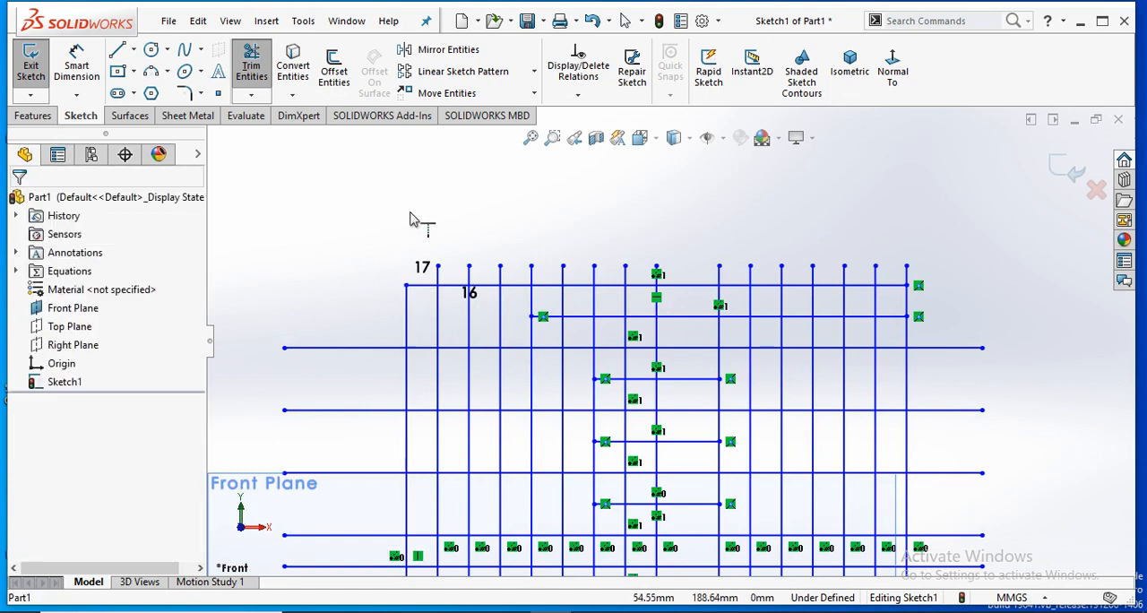
- Sketch a slightly sloping line above the grid's upper-left corner, spanning over the leftmost vertical line, and leave the Line tool
click(117, 49)
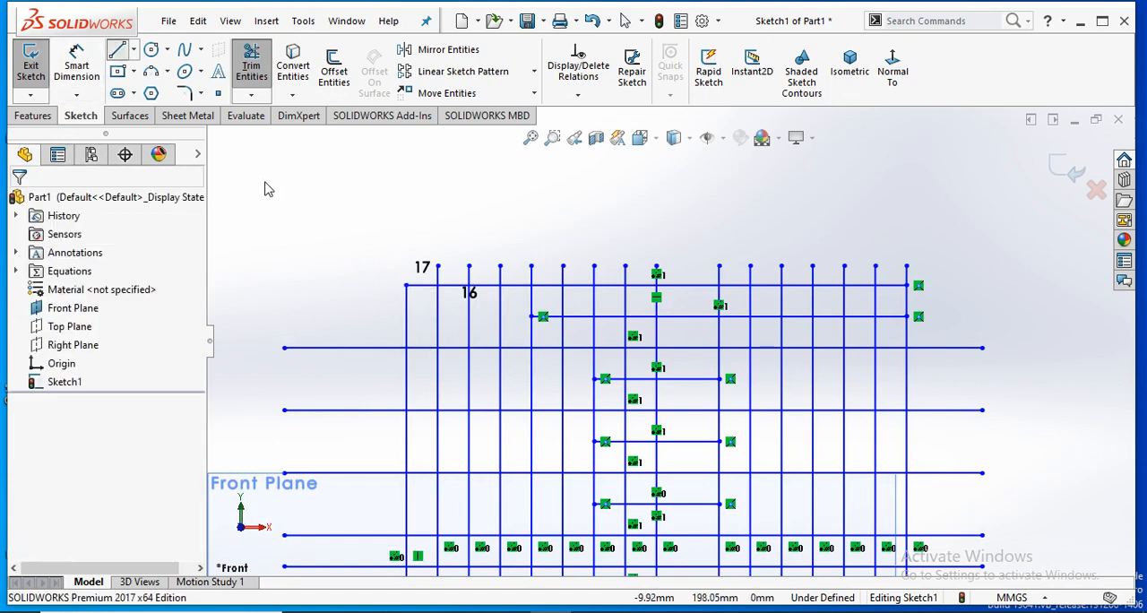
click(458, 194)
right_click(499, 169)
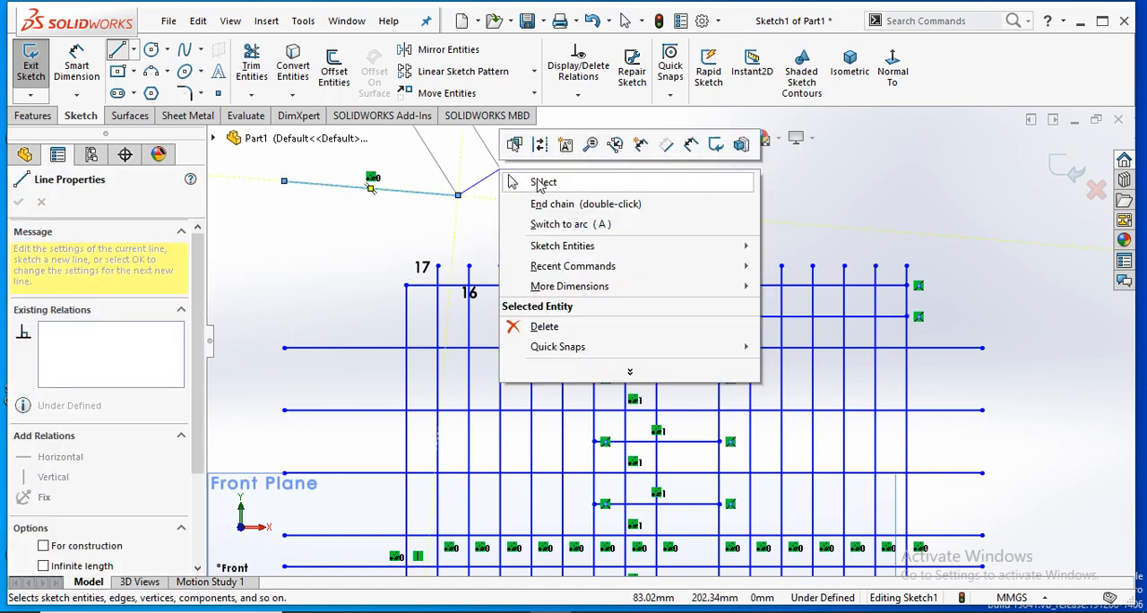
click(538, 183)
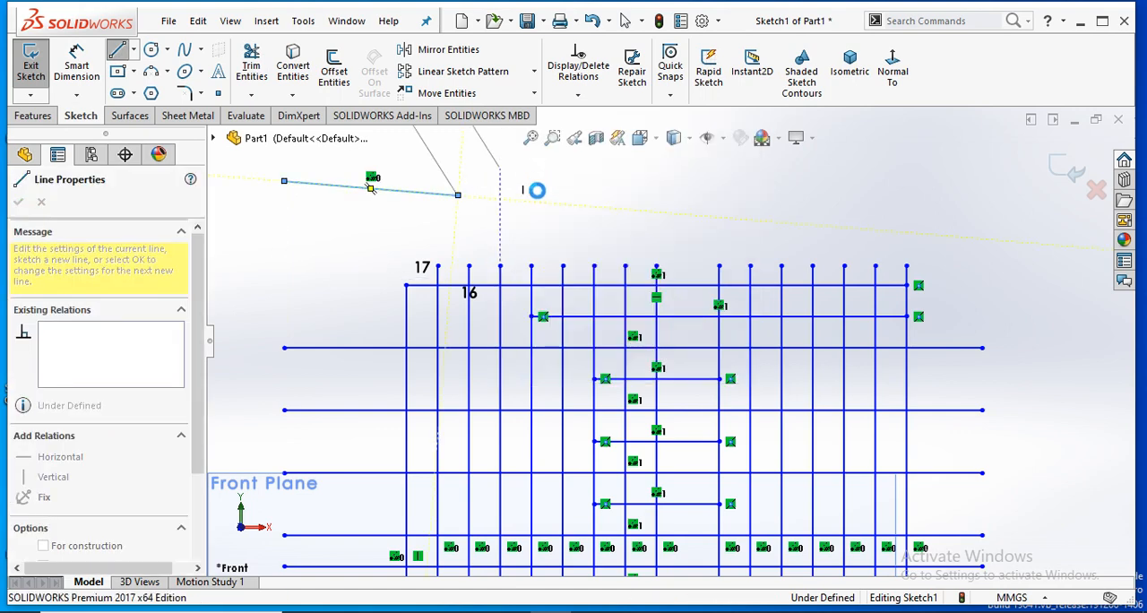
- Extend the leftmost vertical line up to the sloping line above the grid
click(252, 95)
click(269, 135)
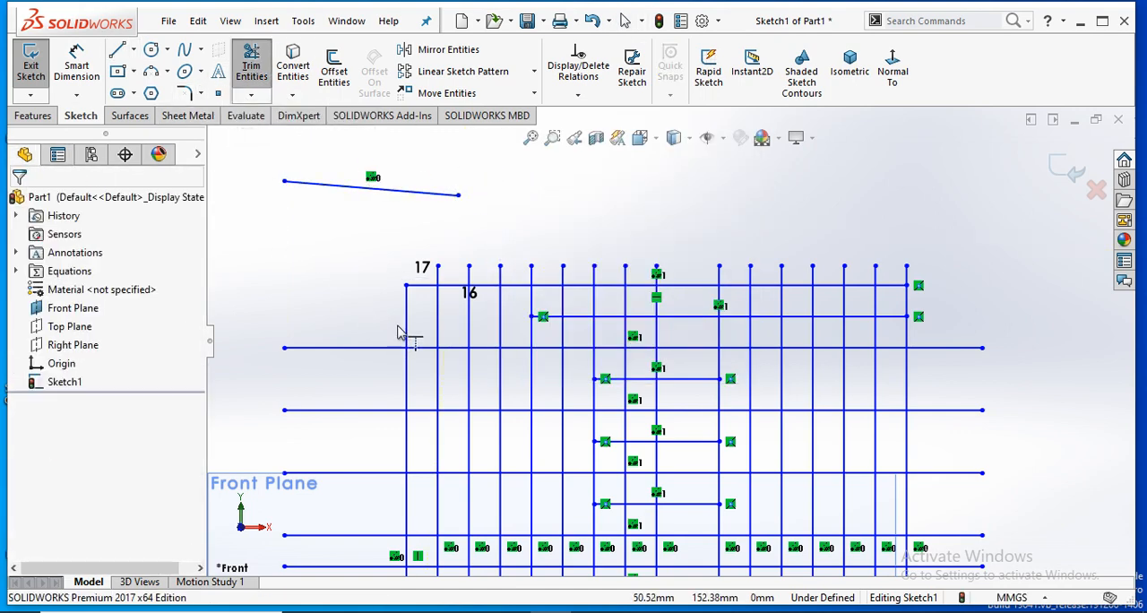
click(405, 332)
right_click(285, 307)
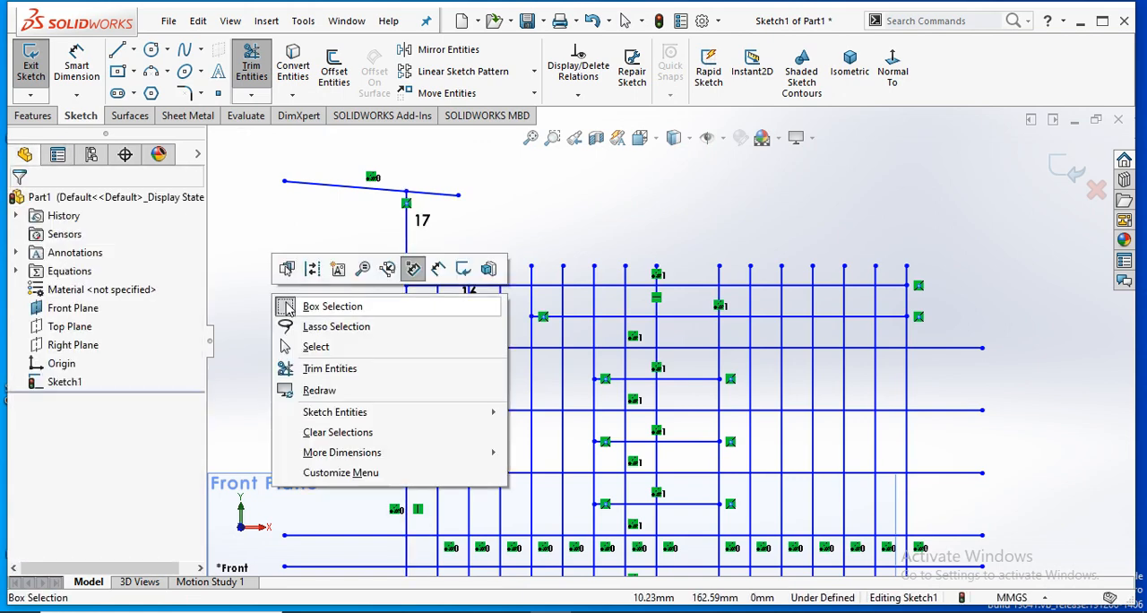
click(284, 208)
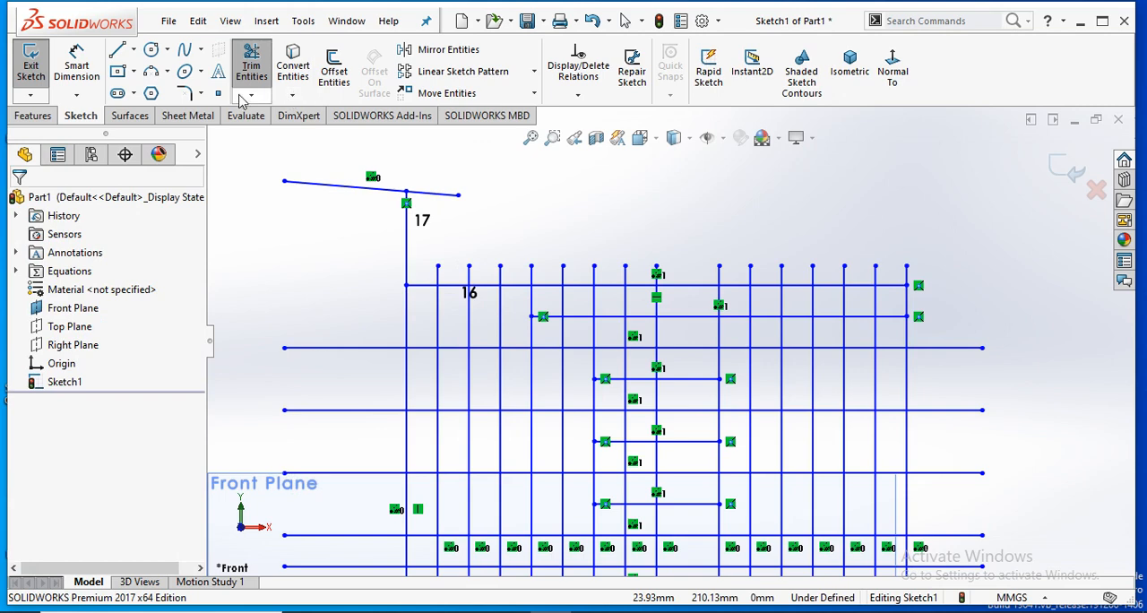
- Leave Extend Entities and delete the sloping line, all vertical lines and the upper horizontal lines, including the pattern seeds
scroll(802, 296, up, 2)
right_click(762, 215)
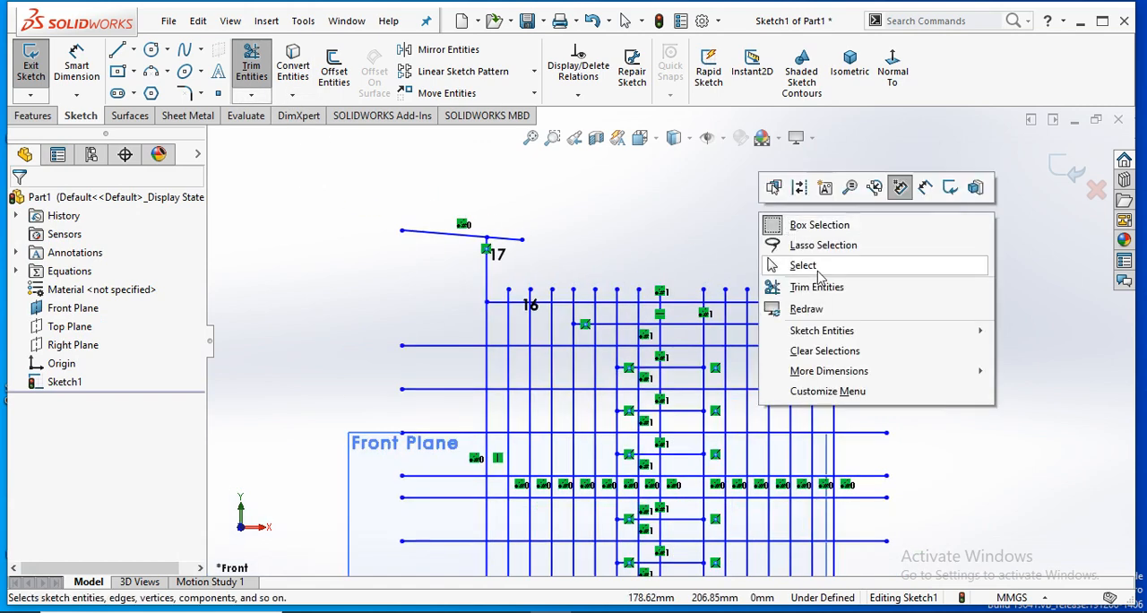
key(Escape)
mouse_move(900, 174)
mouse_down()
mouse_move(687, 342)
mouse_move(389, 473)
mouse_move(472, 520)
mouse_up()
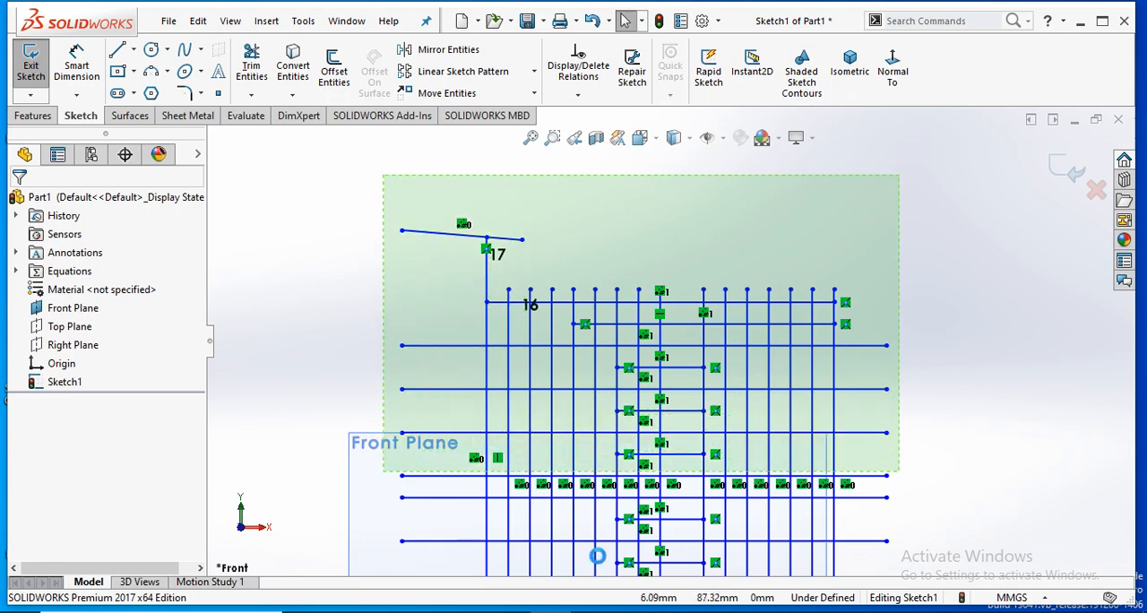
key(Delete)
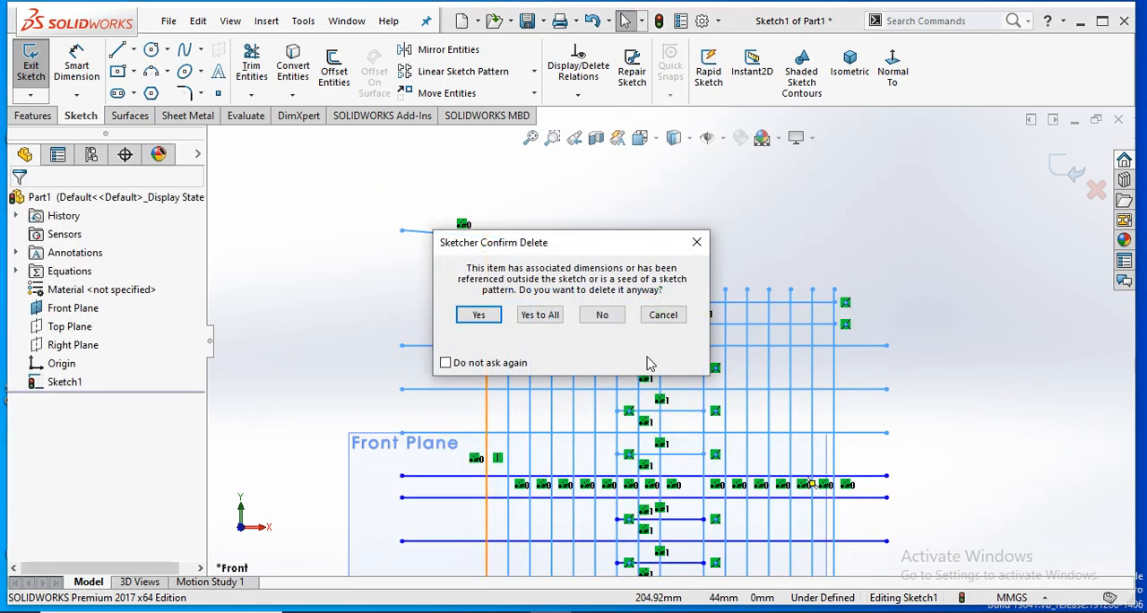
key(Return)
key(Return)
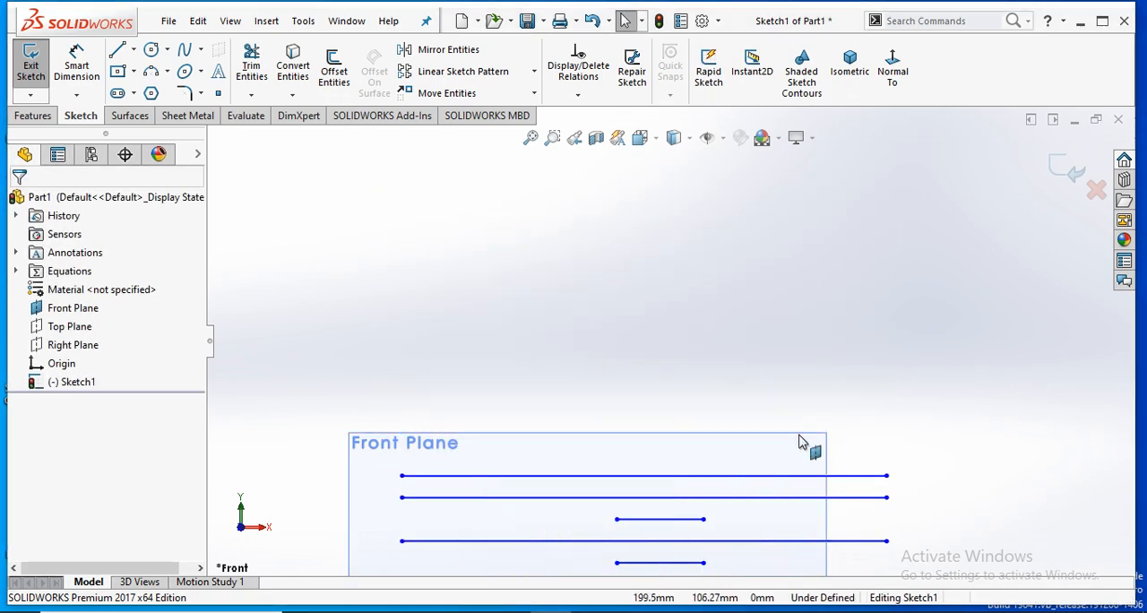
- Delete all the remaining horizontal lines so the sketch on the Front Plane is empty
scroll(797, 528, up, 2)
scroll(798, 542, up, 2)
scroll(802, 431, down, 2)
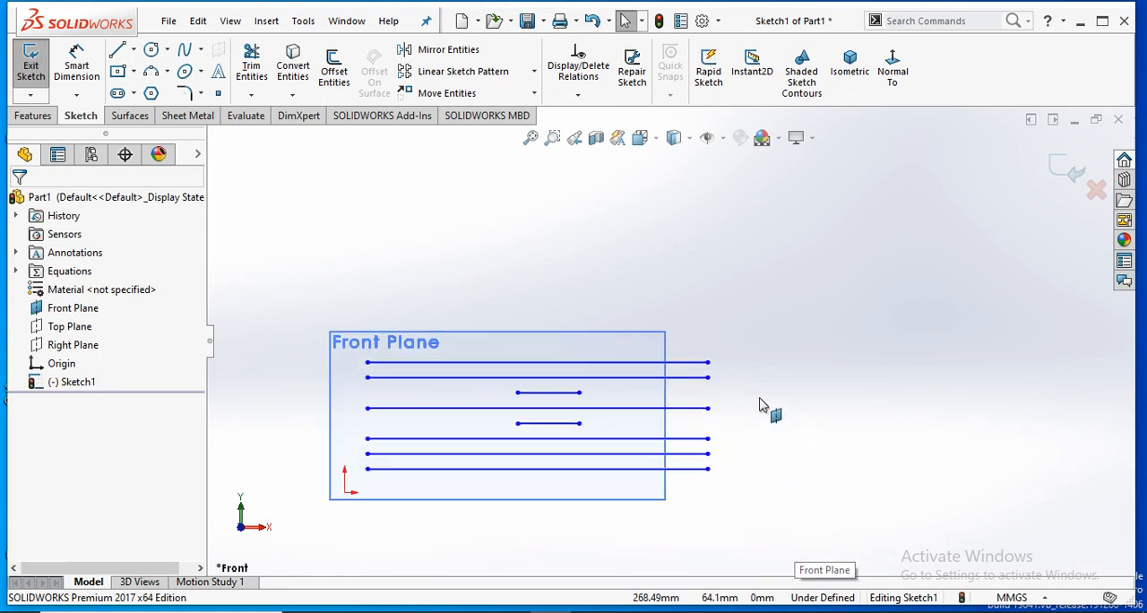
scroll(307, 522, up, 2)
scroll(307, 521, down, 2)
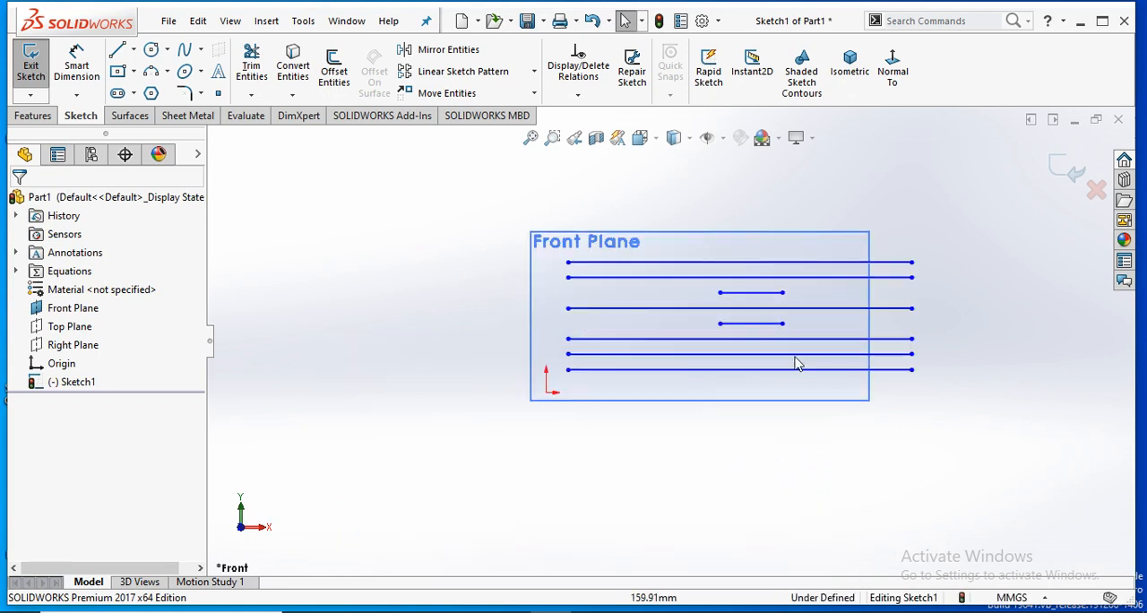
drag(997, 224, 533, 405)
key(Delete)
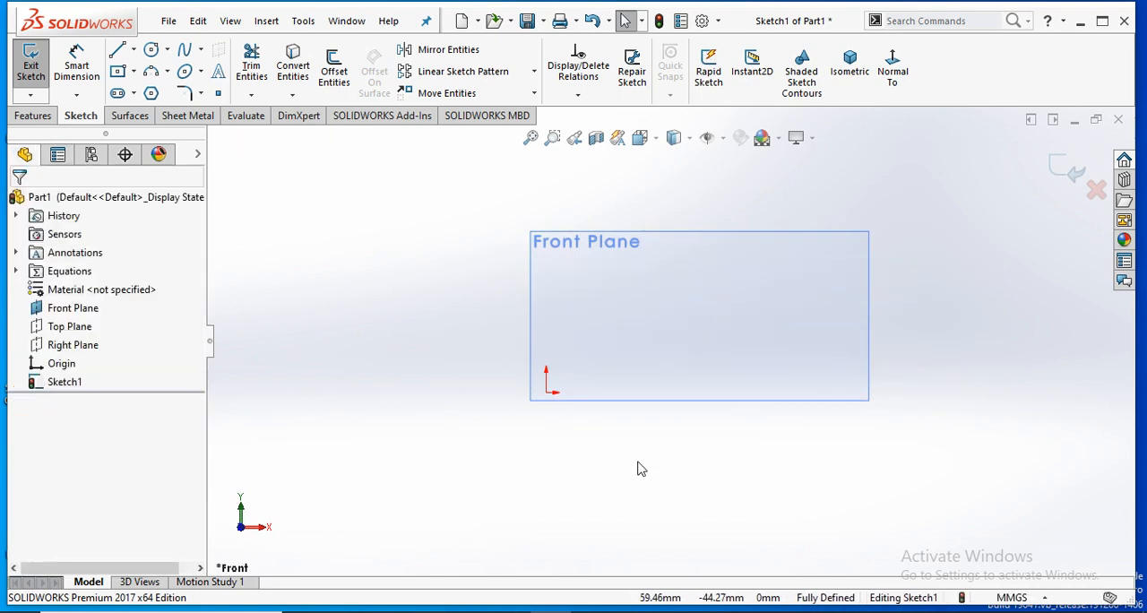
- Switch to File Explorer and open sketcher (mech).pdf from the pdf folder in staff > stg on the network location SERVER
key(super+r)
key(Escape)
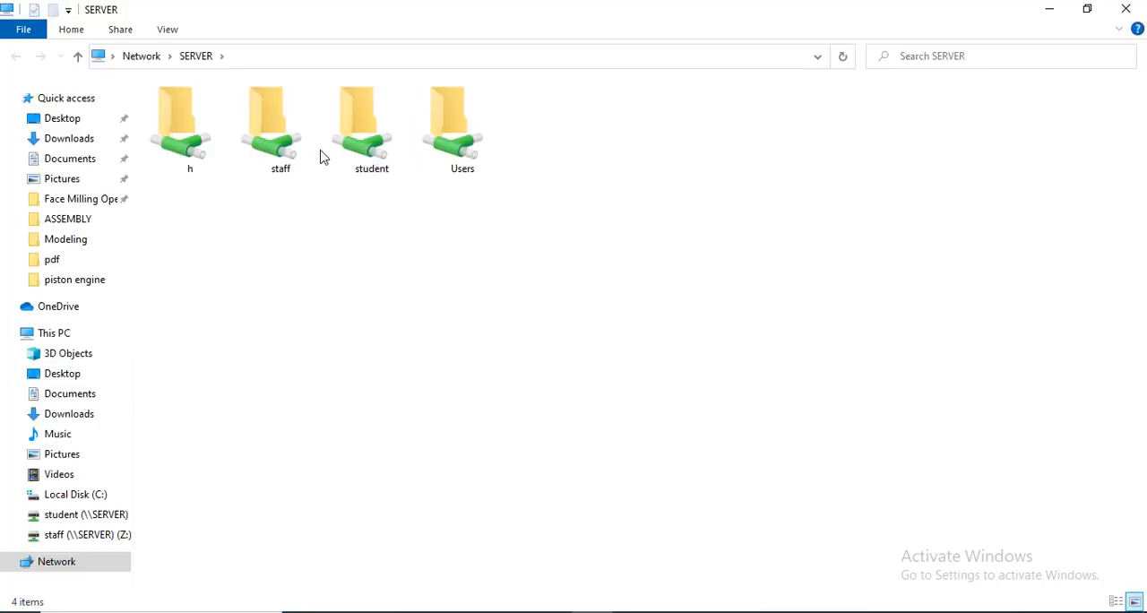
double_click(300, 153)
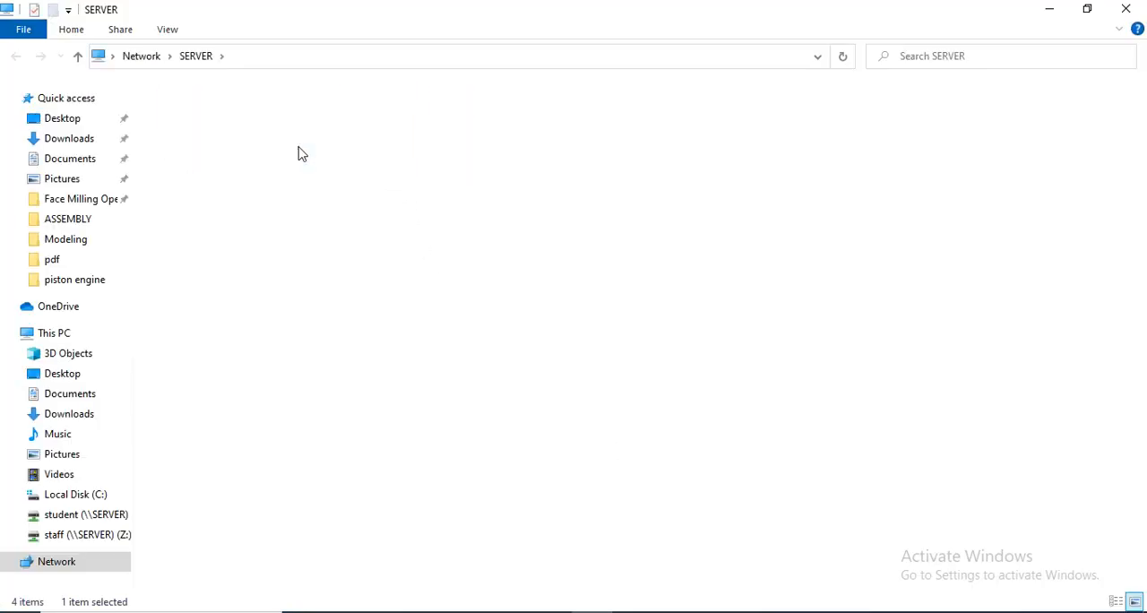
scroll(261, 371, down, 5)
scroll(266, 434, down, 2)
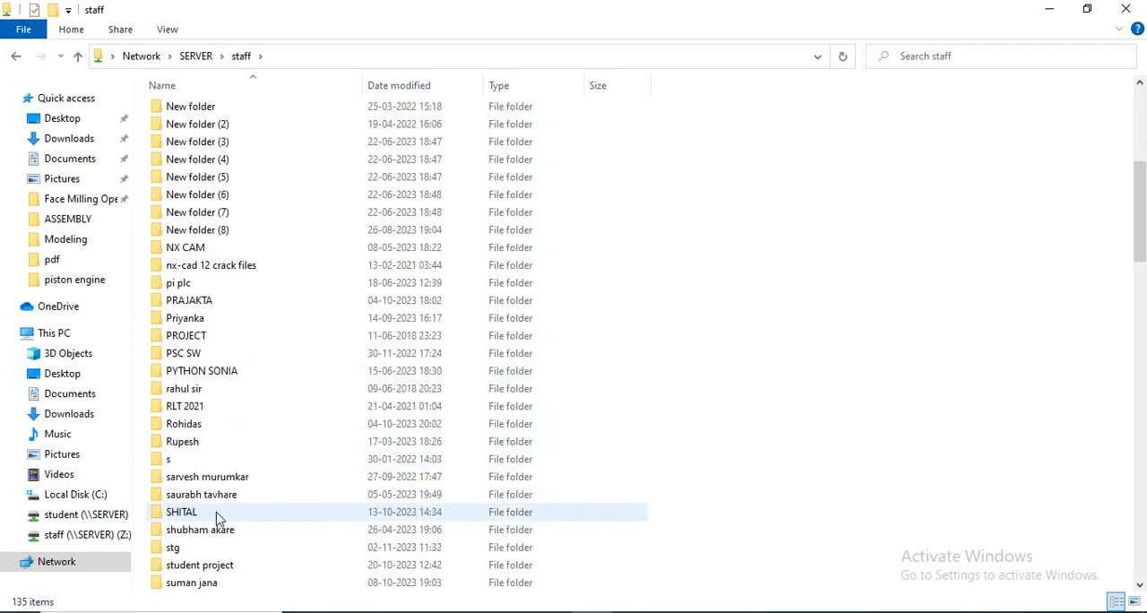
double_click(217, 549)
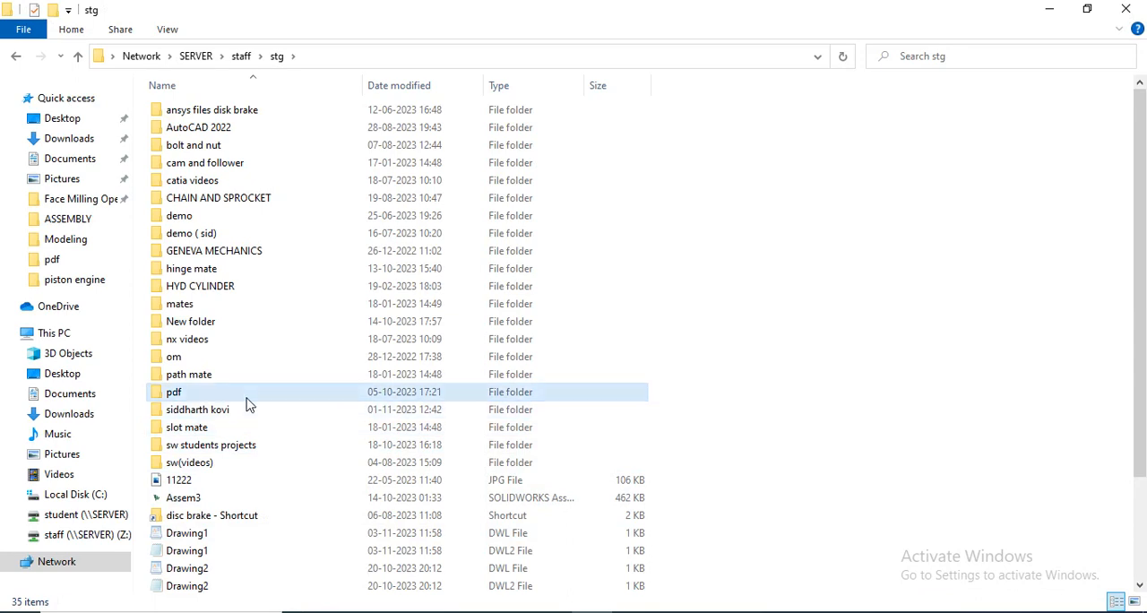
double_click(248, 394)
double_click(251, 344)
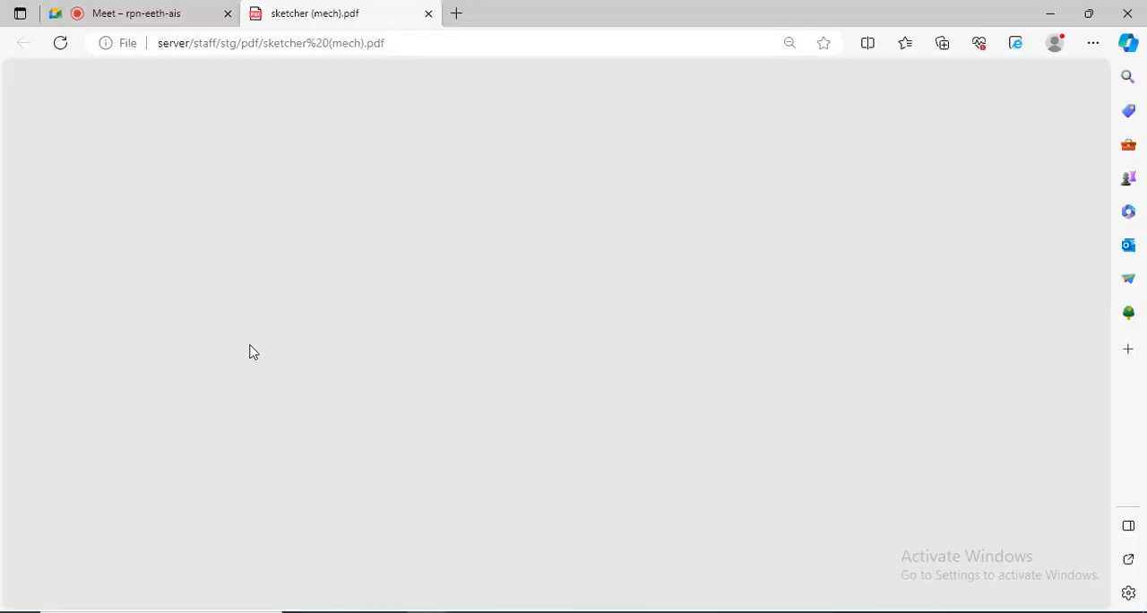
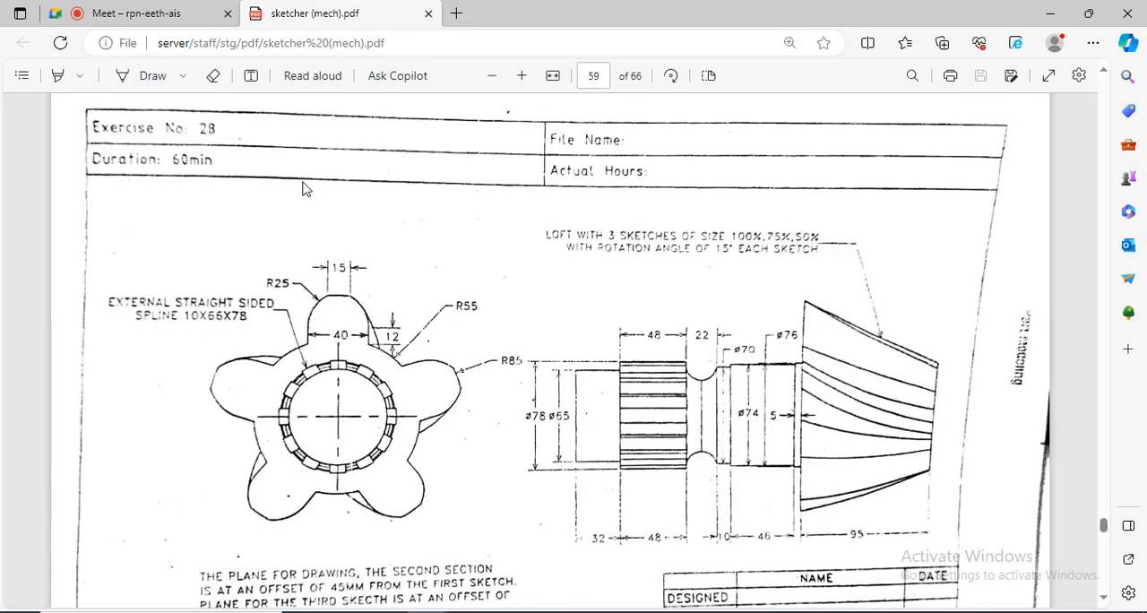
- Return to page 1 of the PDF, reduce its zoom and examine the four dimensioned sketches of Exercise 01
drag(1103, 526, 1105, 85)
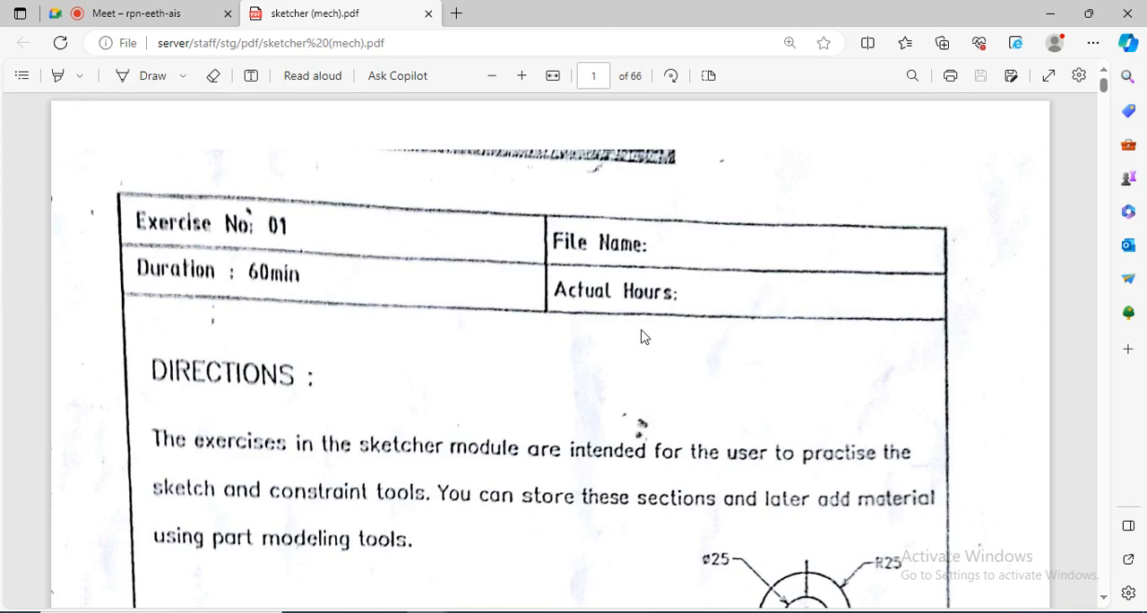
click(493, 75)
click(493, 76)
click(493, 75)
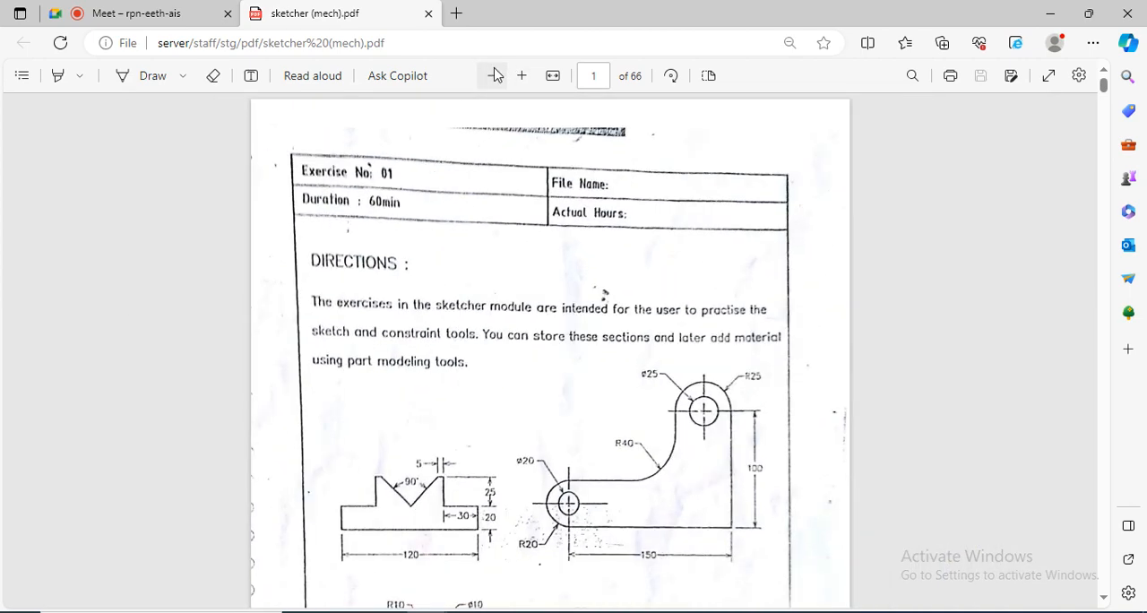
click(493, 75)
scroll(491, 393, down, 2)
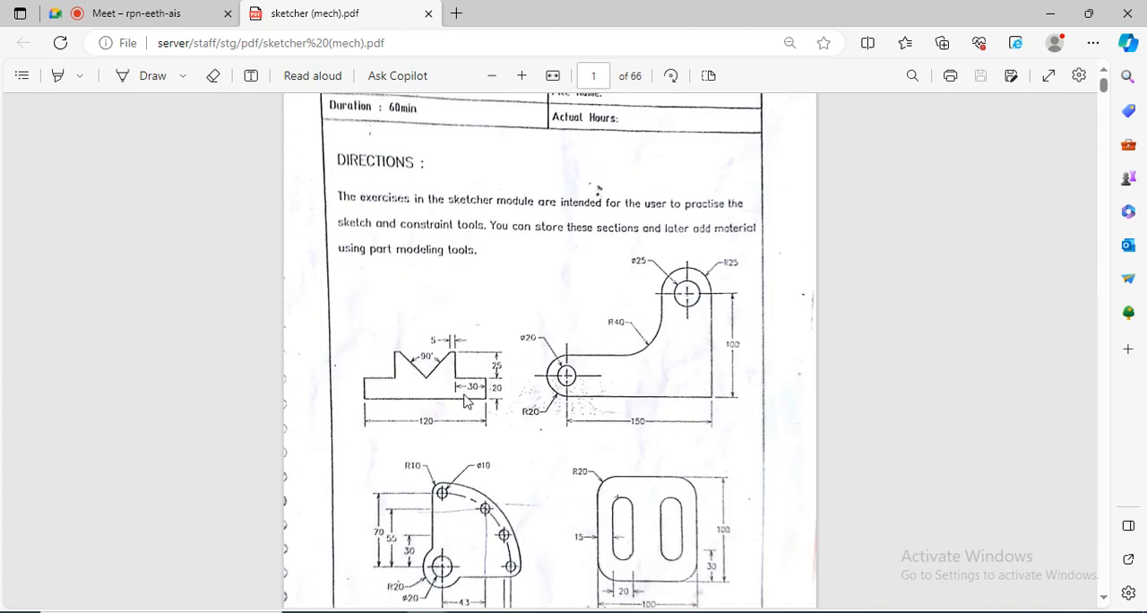
scroll(464, 401, down, 2)
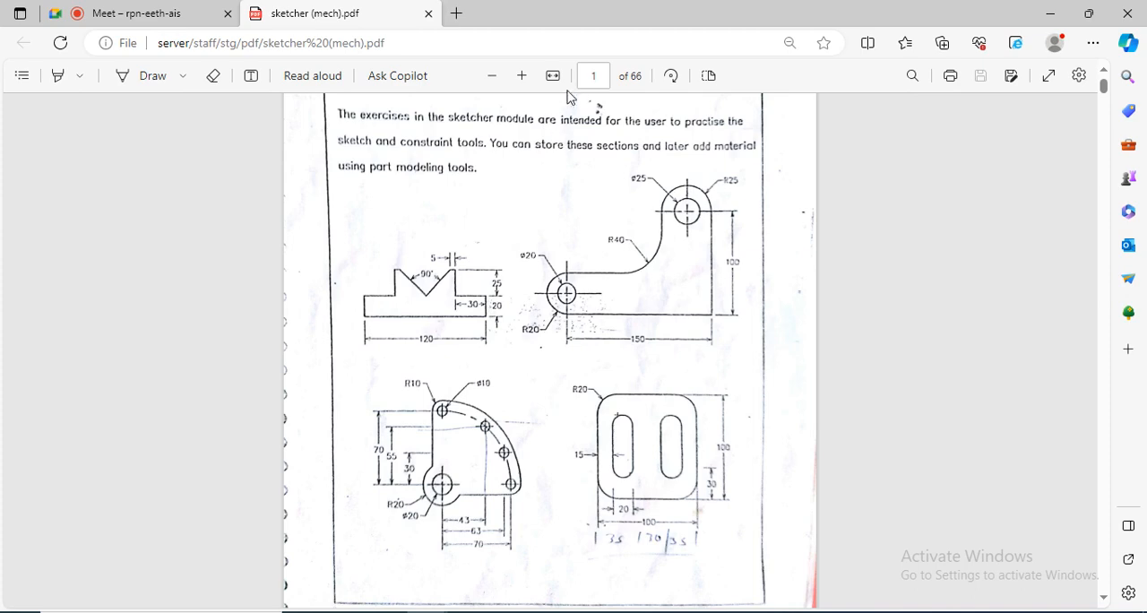
click(518, 76)
scroll(536, 254, down, 2)
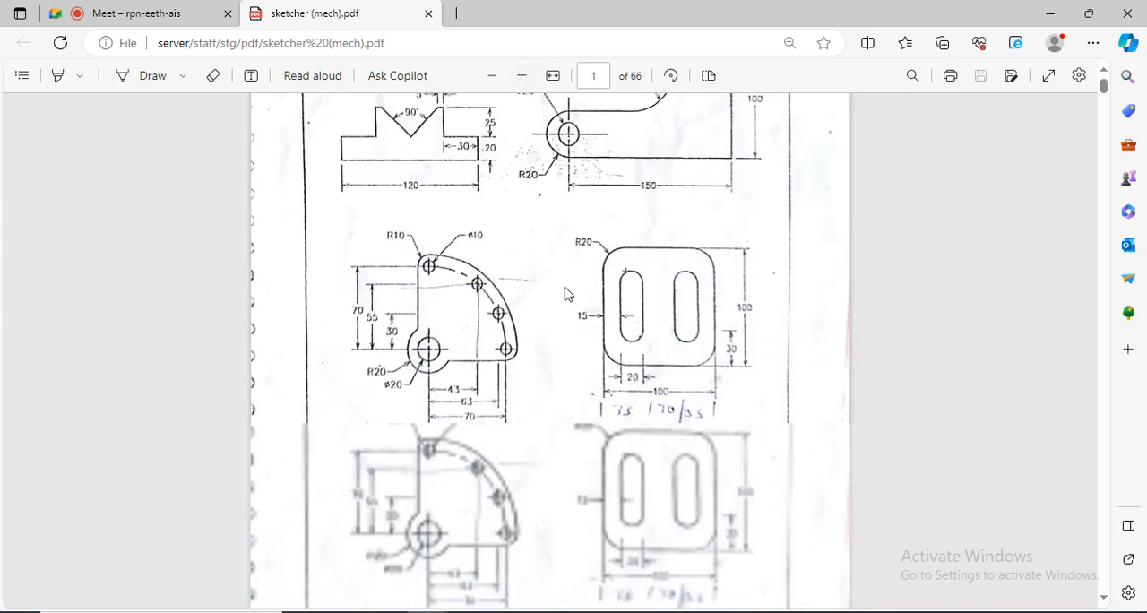
scroll(652, 361, up, 3)
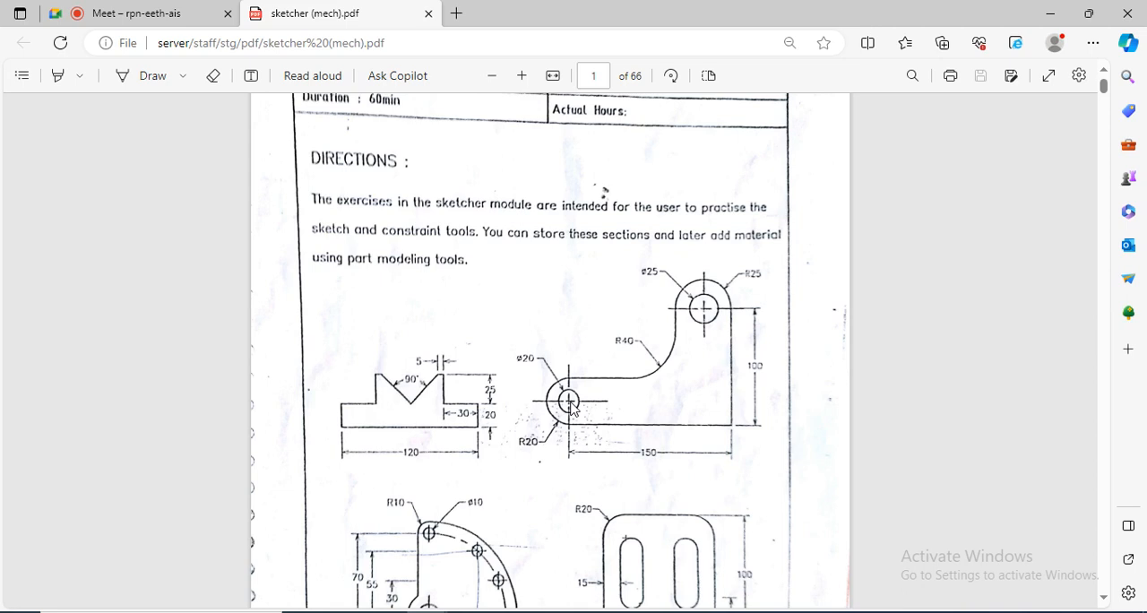
scroll(652, 516, down, 5)
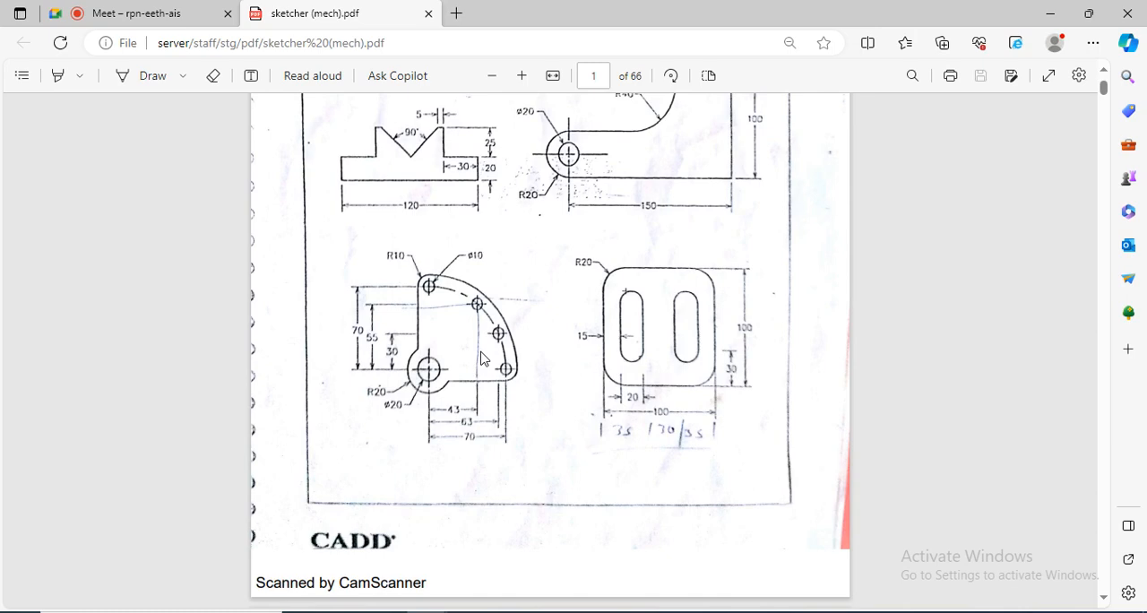
- Go to page 2 of the PDF and examine the slotted circular profile of Exercise 02 and its dimensions
scroll(520, 392, down, 3)
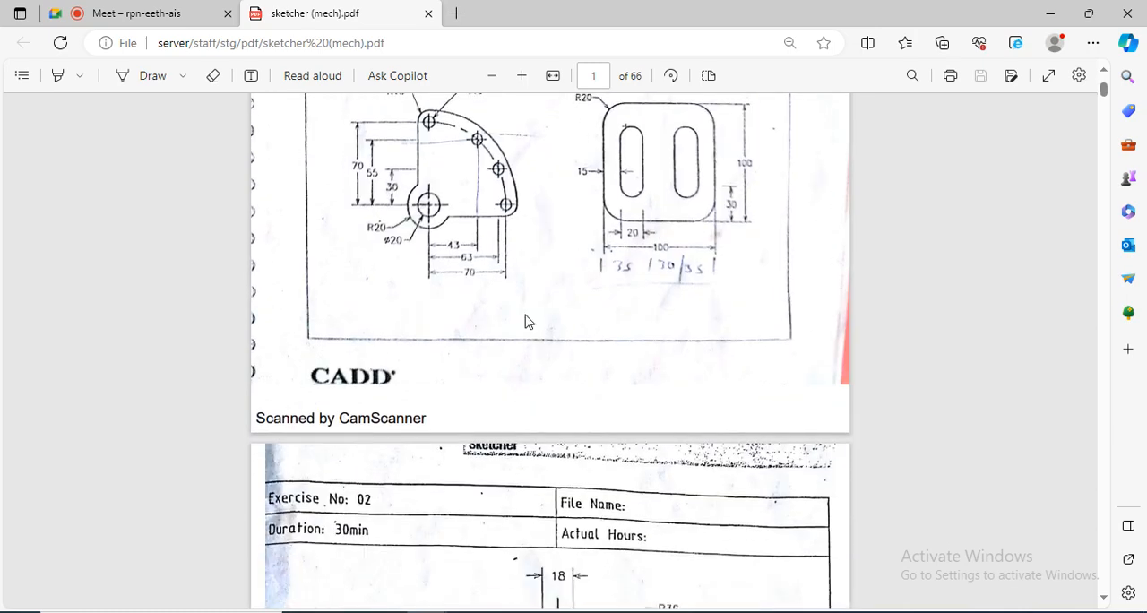
scroll(563, 298, down, 3)
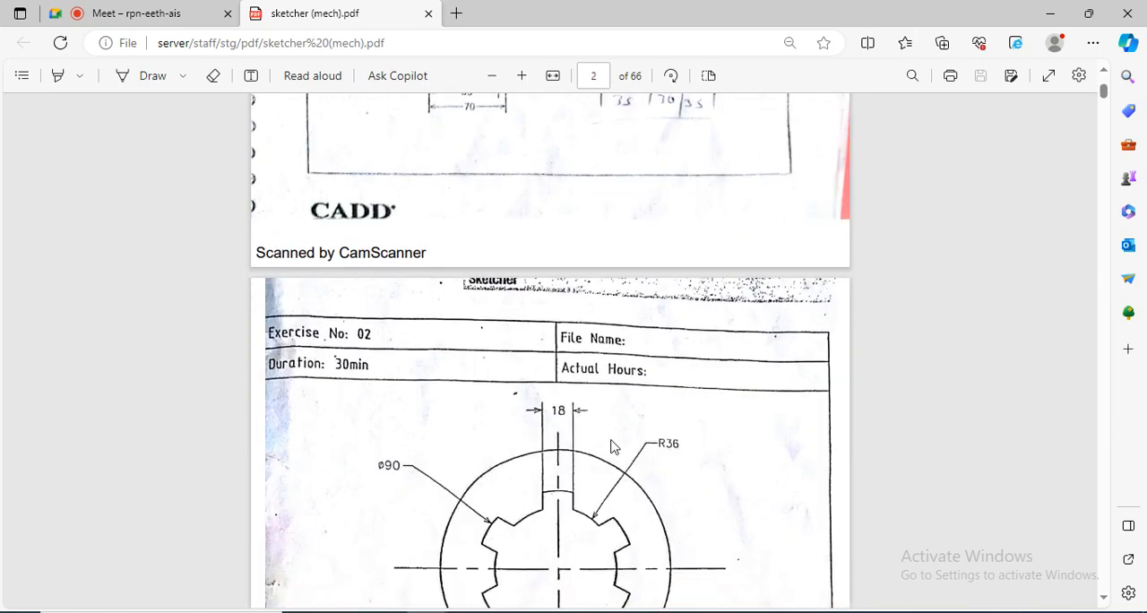
scroll(601, 457, down, 2)
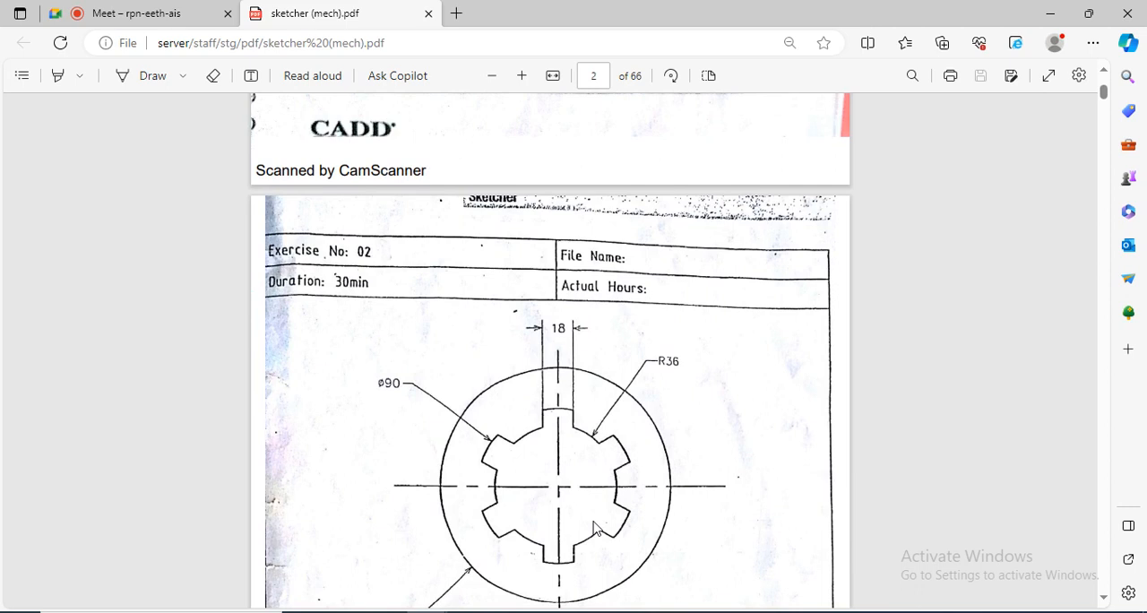
scroll(594, 529, down, 2)
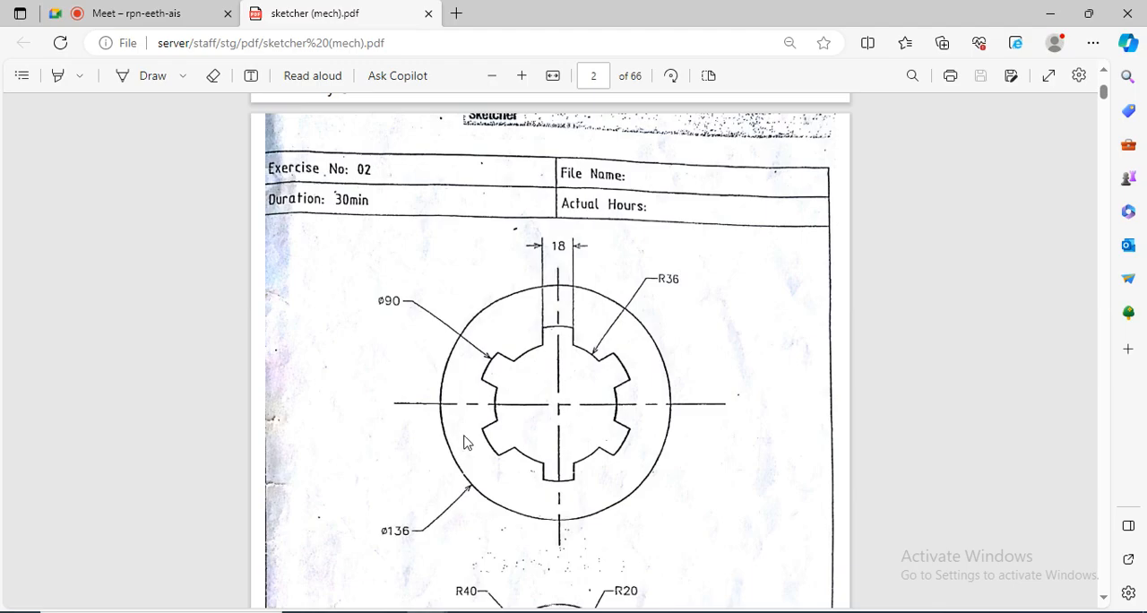
- Switch to SolidWorks and sketch two concentric circles centred on the origin, about 90 mm and 133 mm in diameter
click(556, 612)
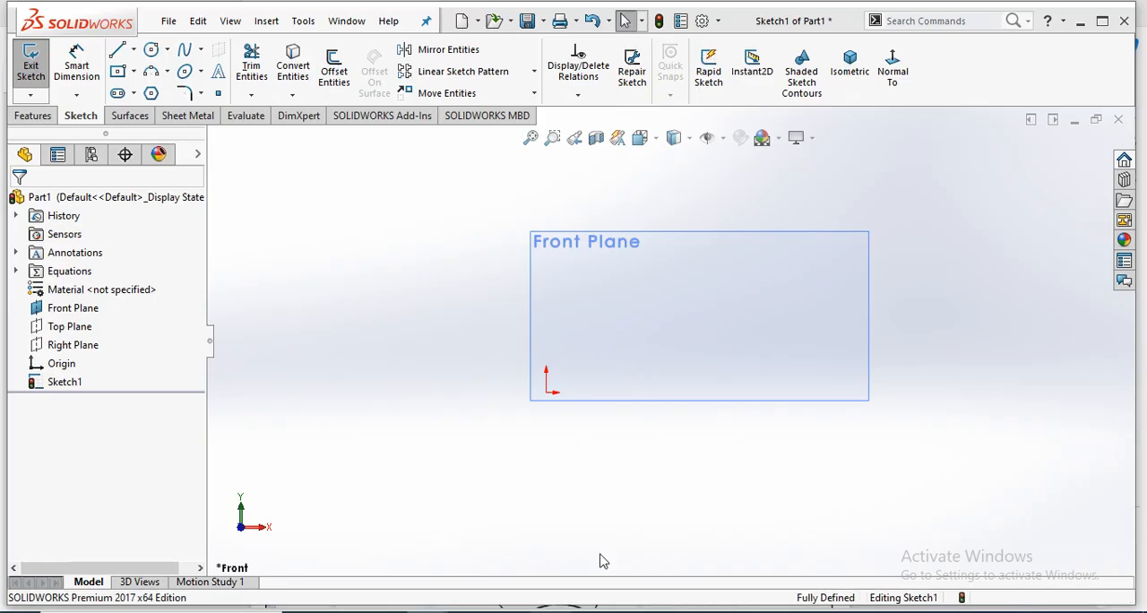
click(151, 49)
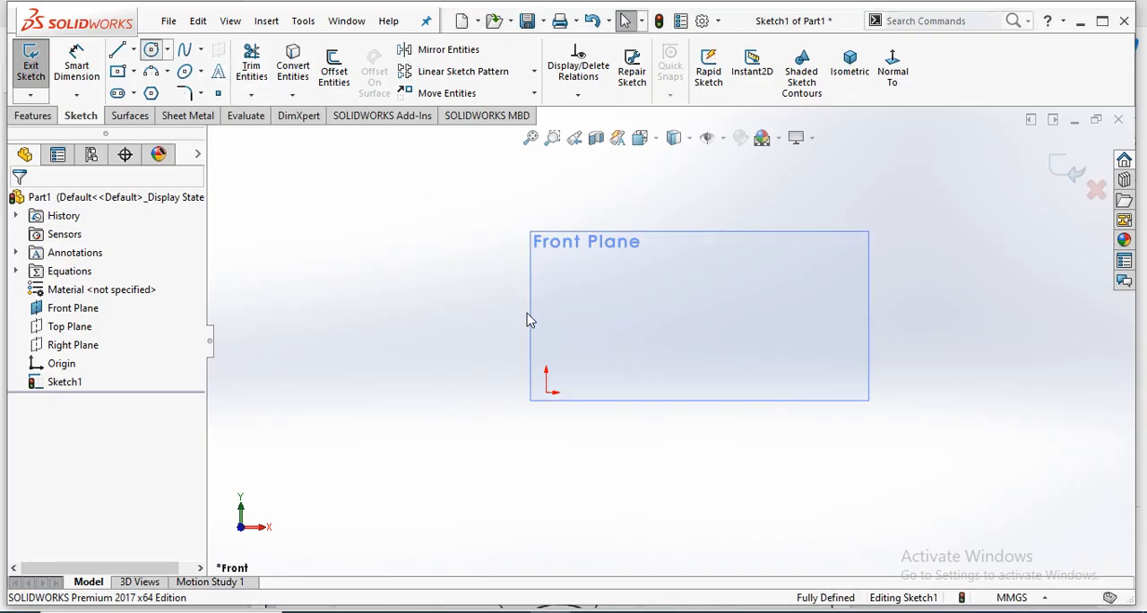
click(548, 394)
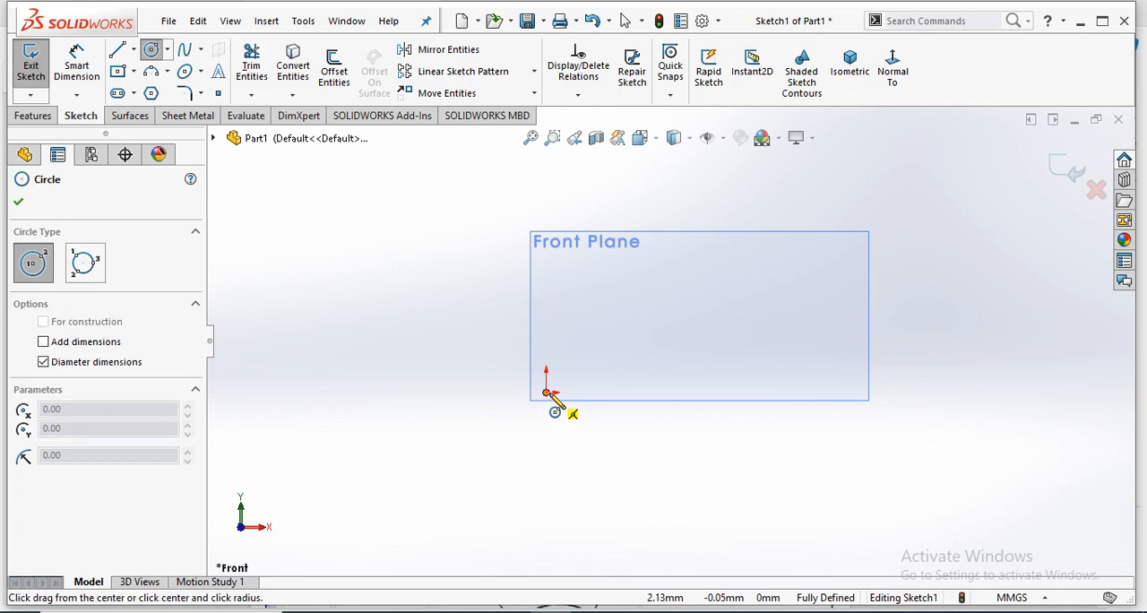
click(574, 467)
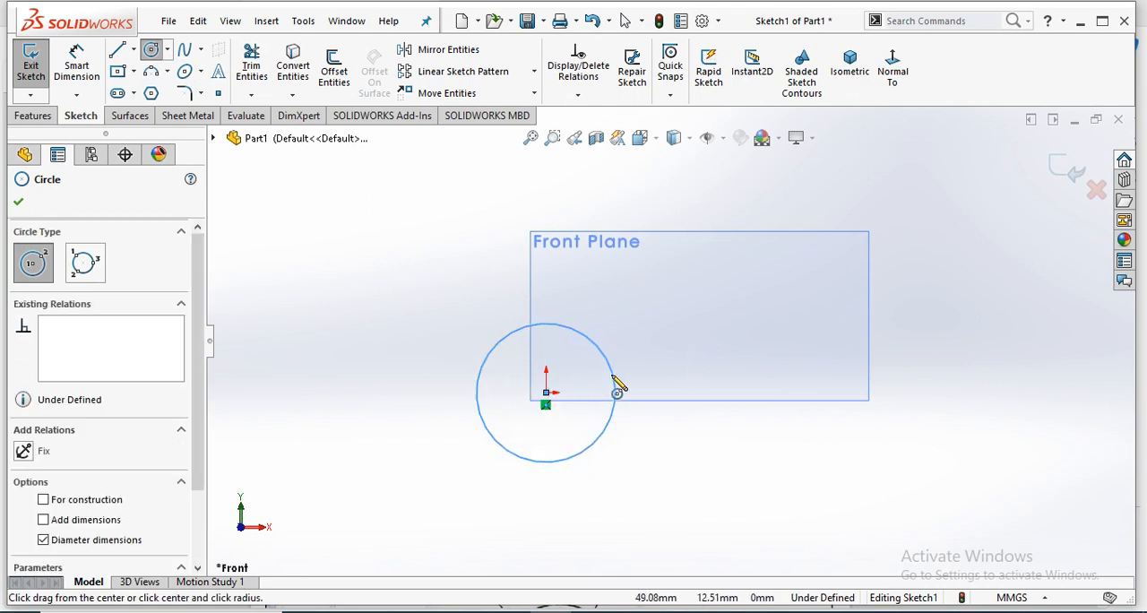
click(545, 393)
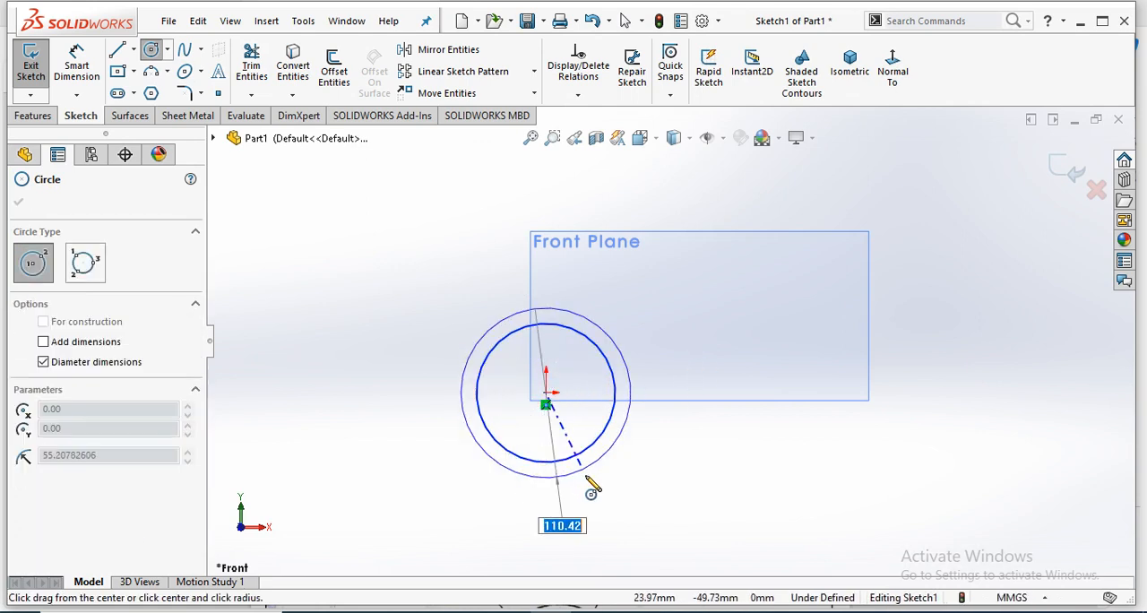
click(621, 461)
right_click(706, 377)
click(714, 377)
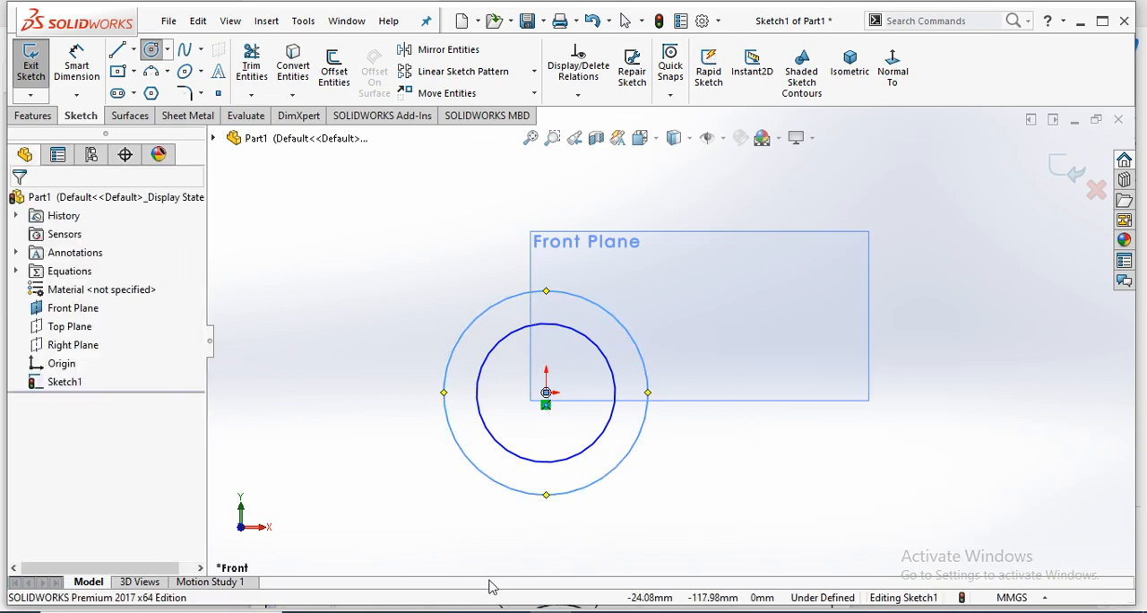
- Check the Exercise 02 drawing in the PDF, and dimension the inner circle's diameter as 72 mm in SolidWorks
mouse_move(441, 609)
click(366, 577)
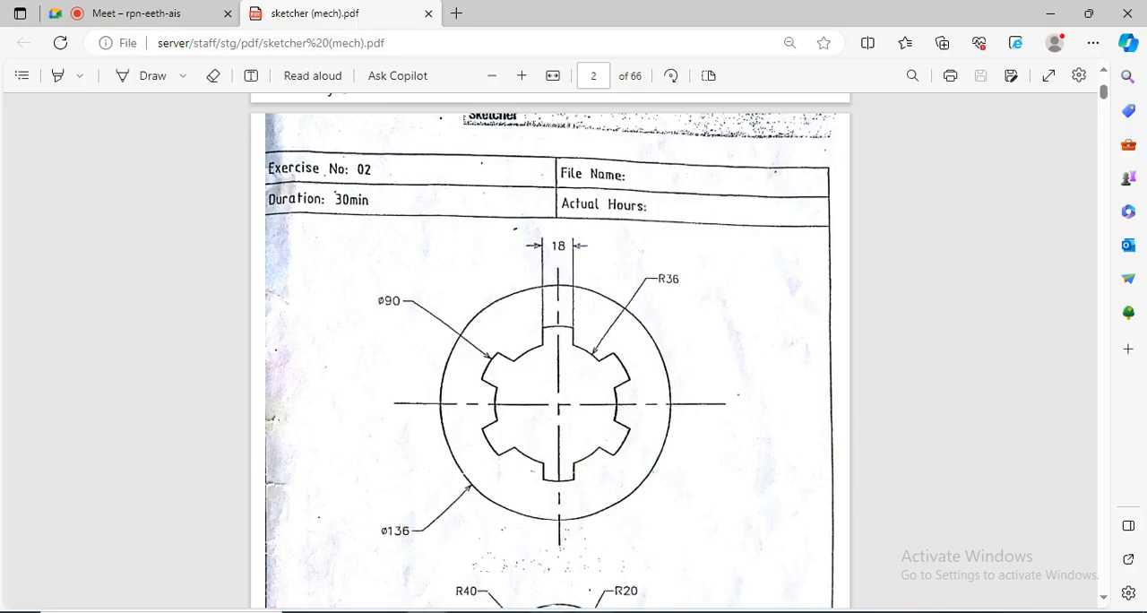
click(595, 611)
click(75, 64)
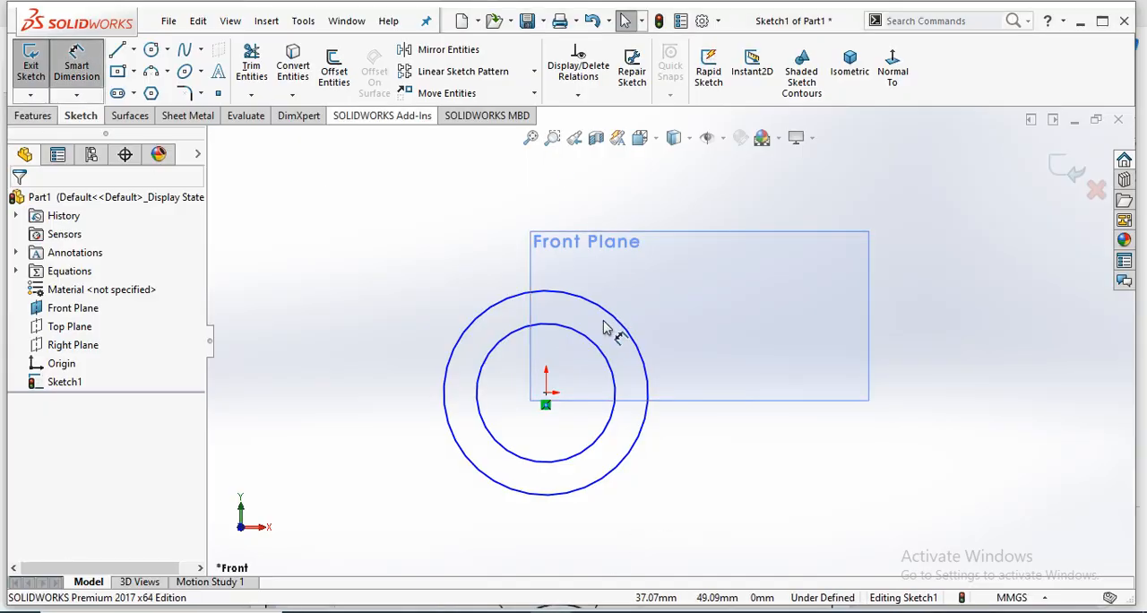
click(609, 351)
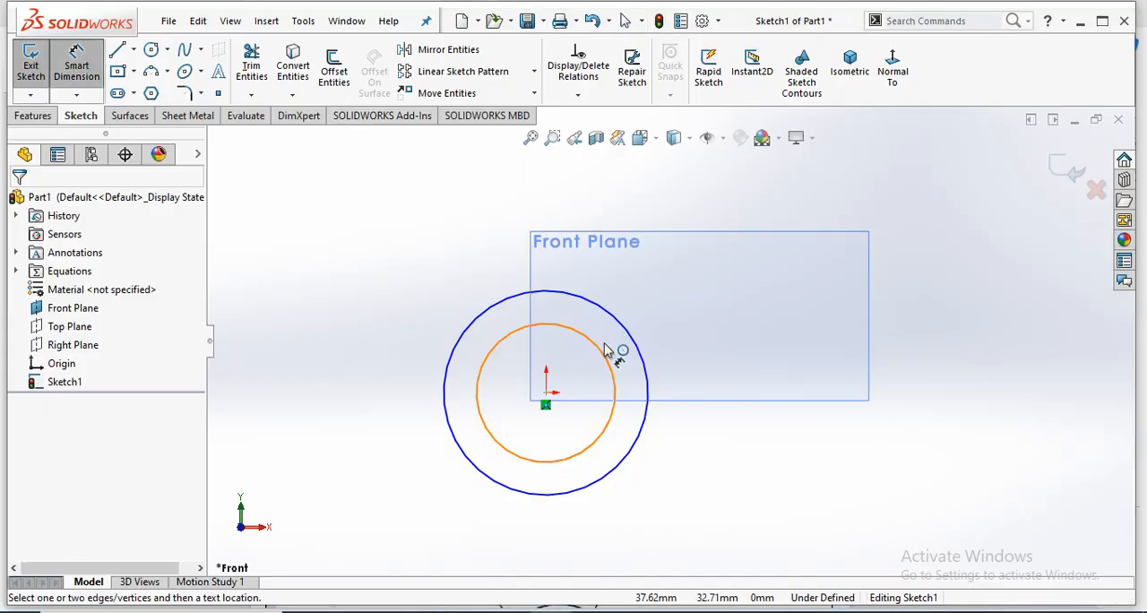
click(759, 345)
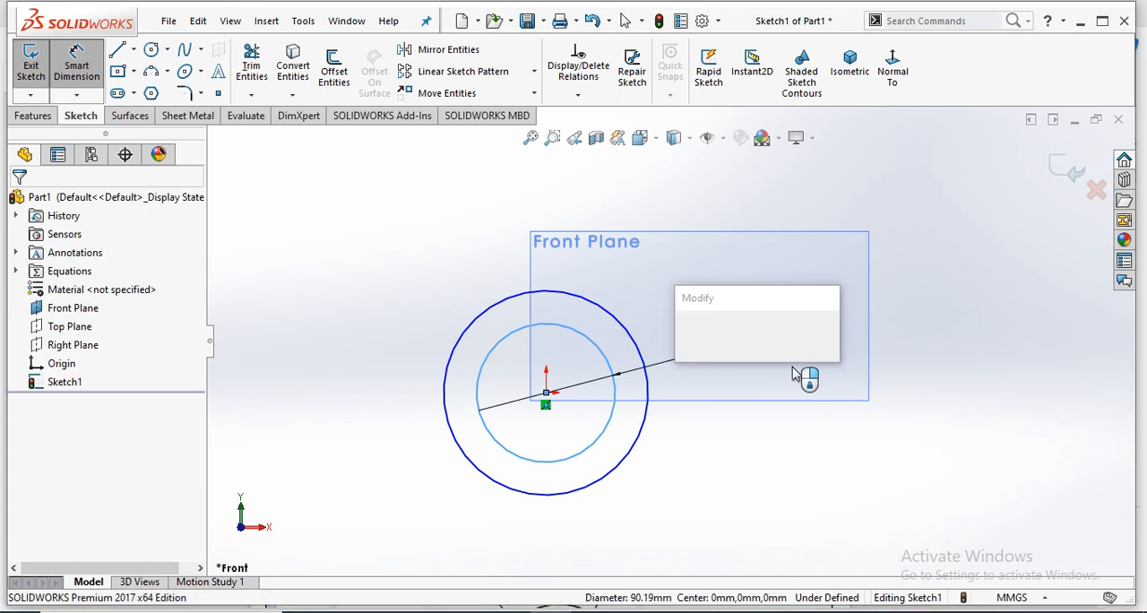
text(72)
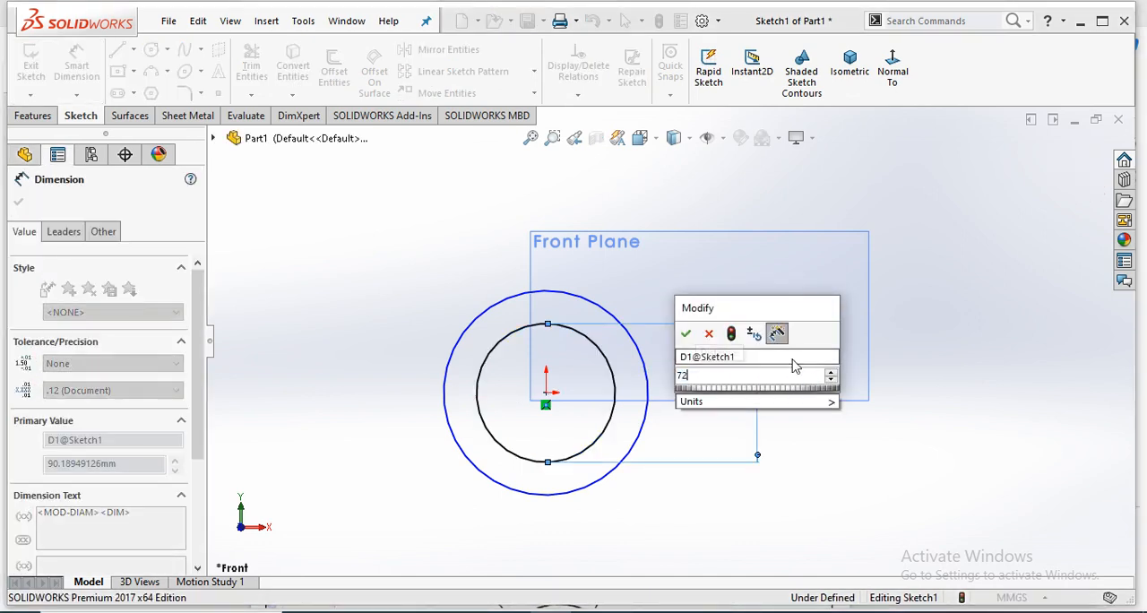
key(Return)
click(744, 502)
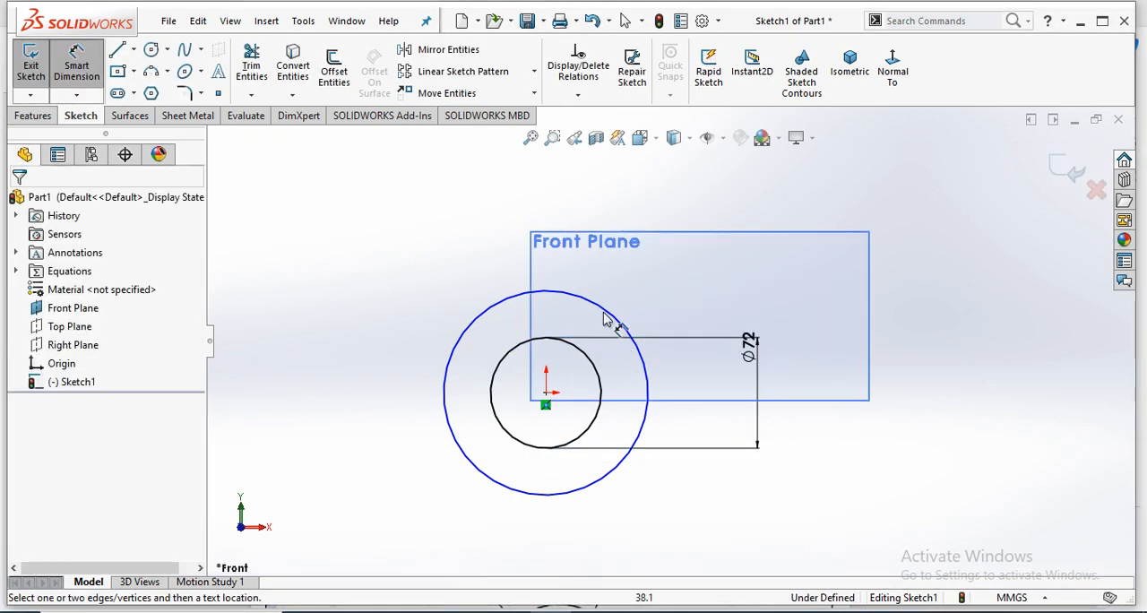
- Dimension the outer circle's diameter as 90 mm
click(610, 314)
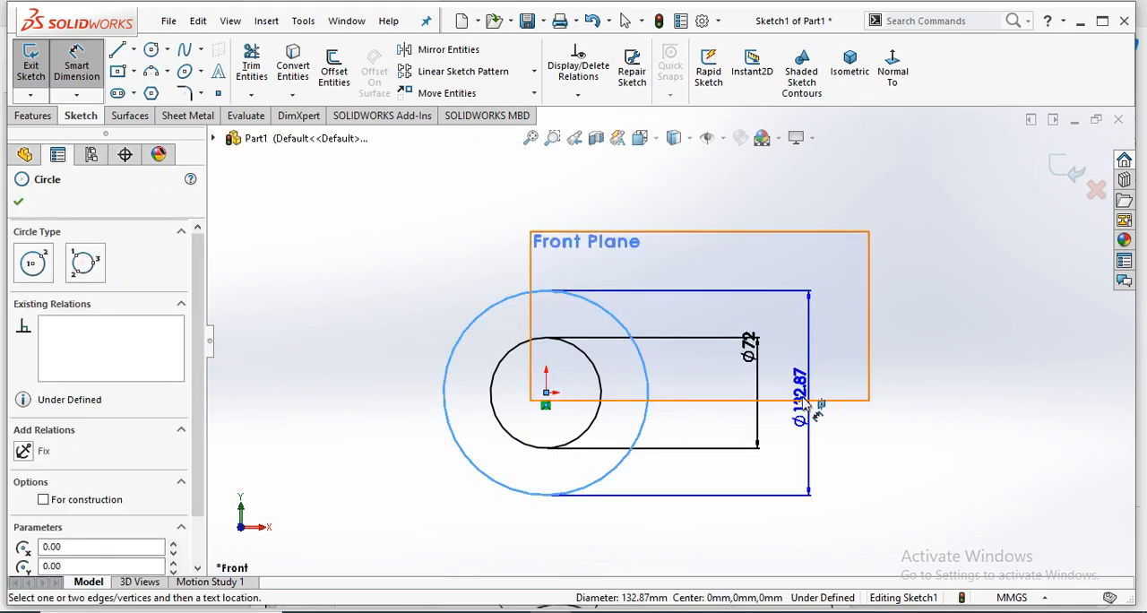
click(809, 412)
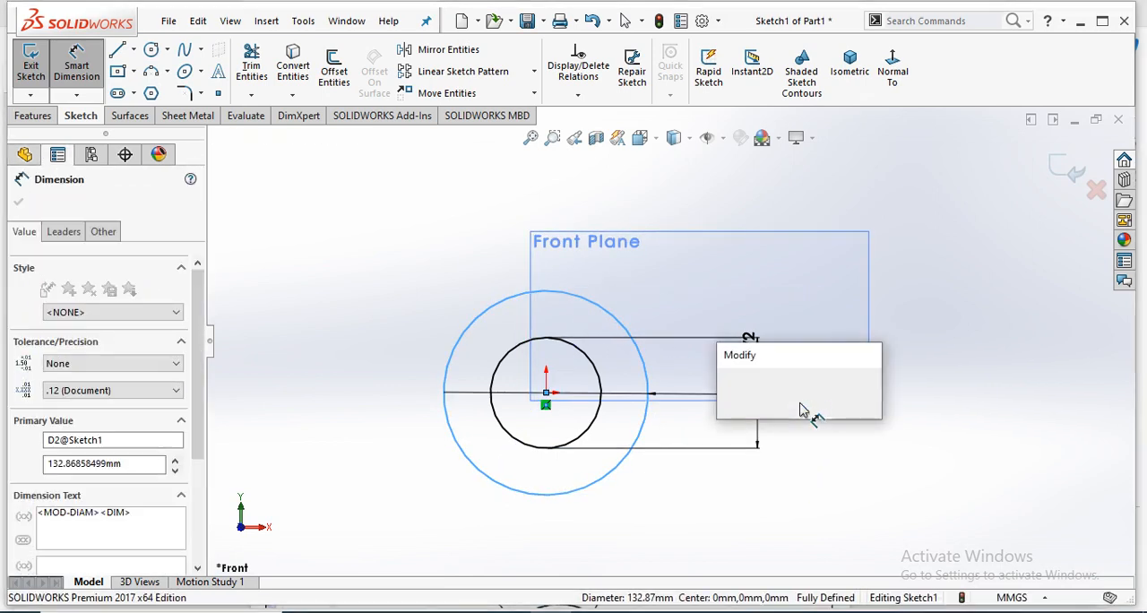
key(Return)
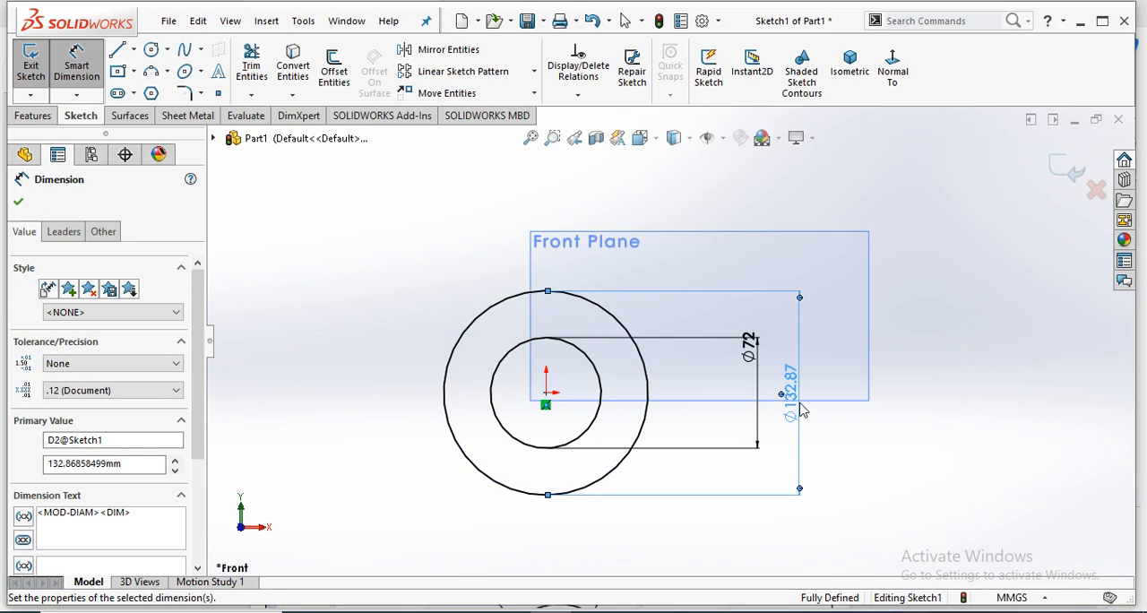
click(369, 332)
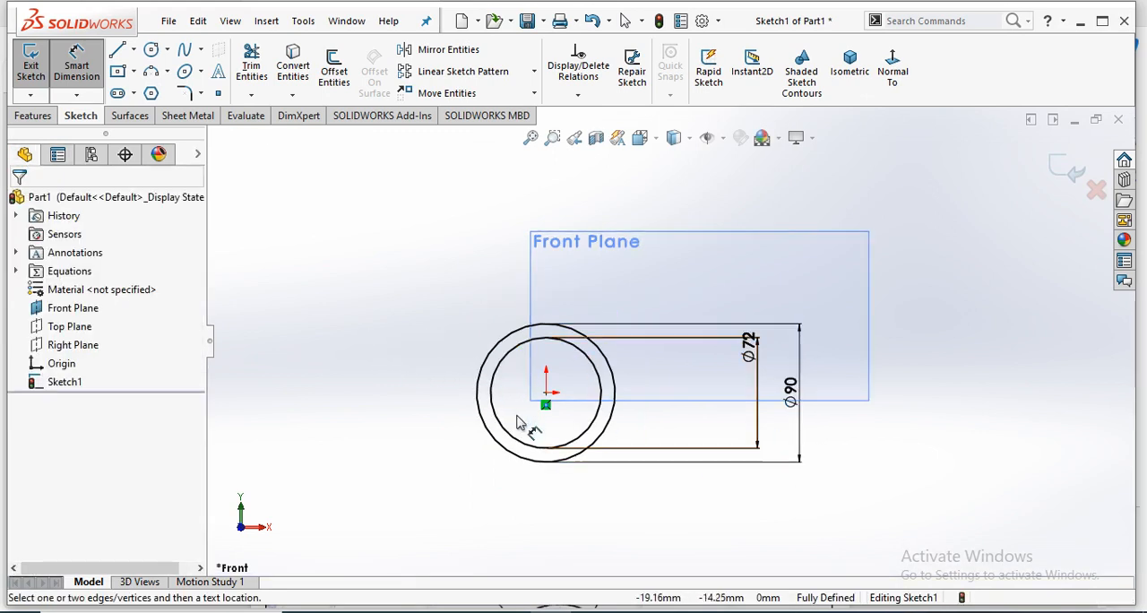
- Check the Exercise 02 drawing again, and sketch a vertical construction line in SolidWorks from the origin to just above the outer circle
scroll(619, 358, down, 3)
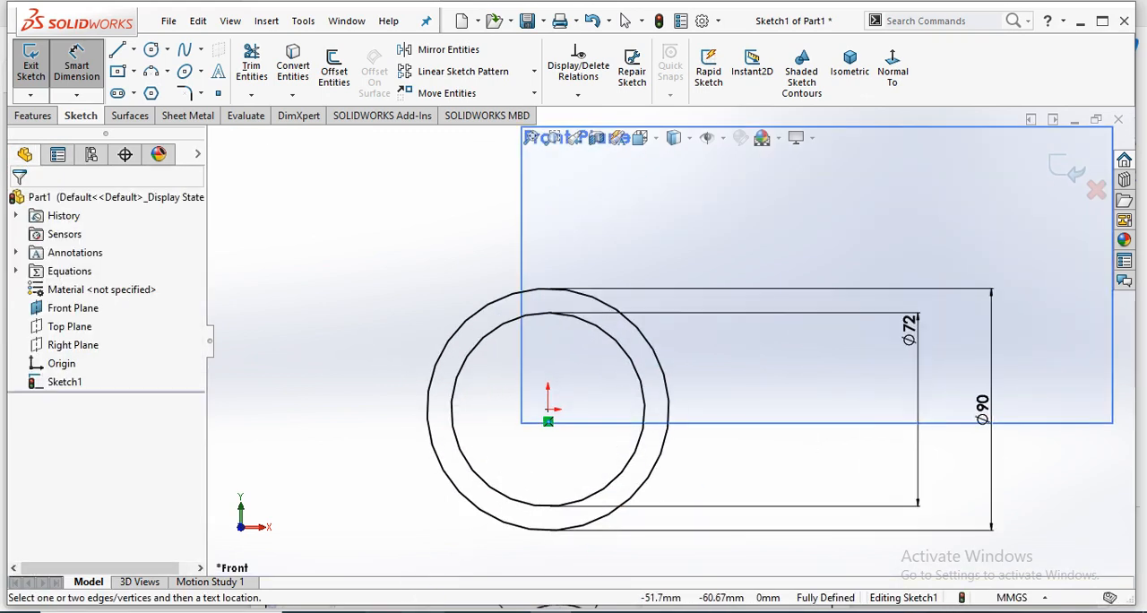
mouse_move(530, 573)
click(374, 560)
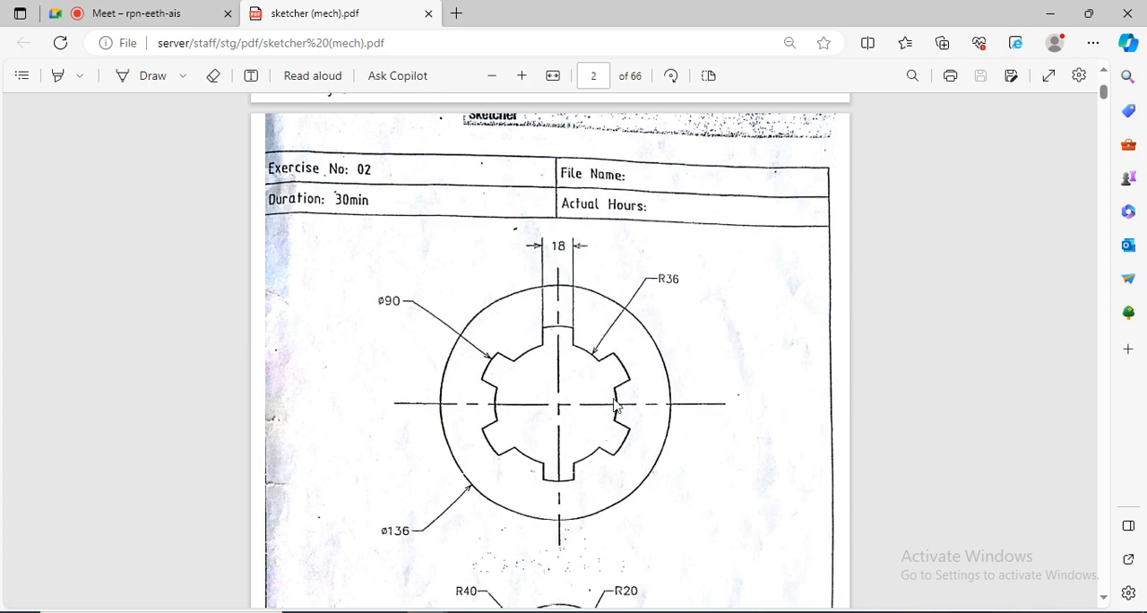
click(549, 611)
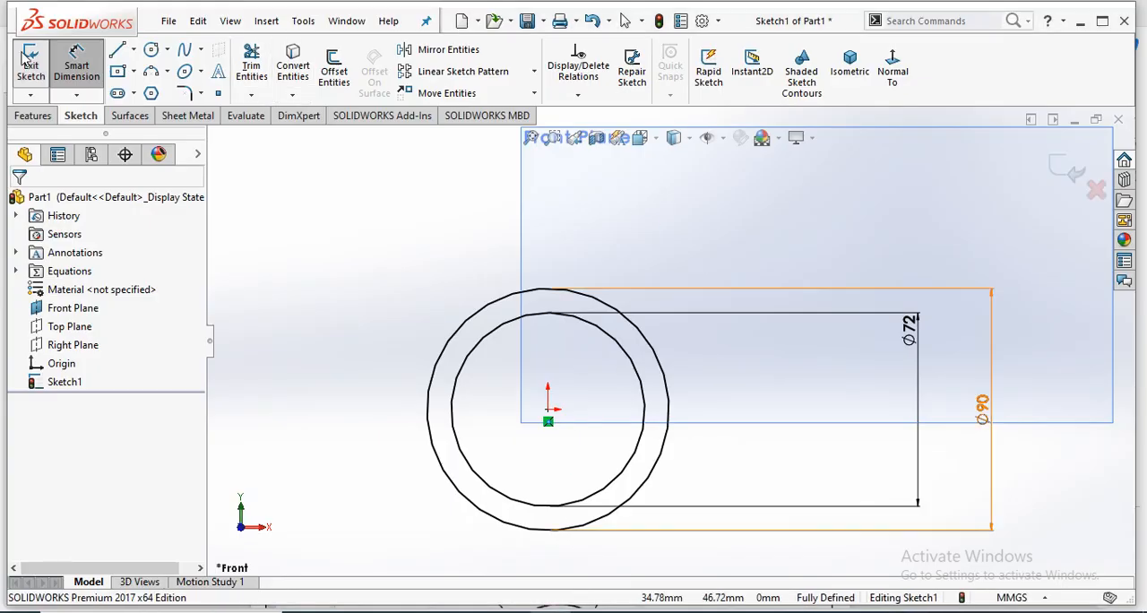
click(89, 56)
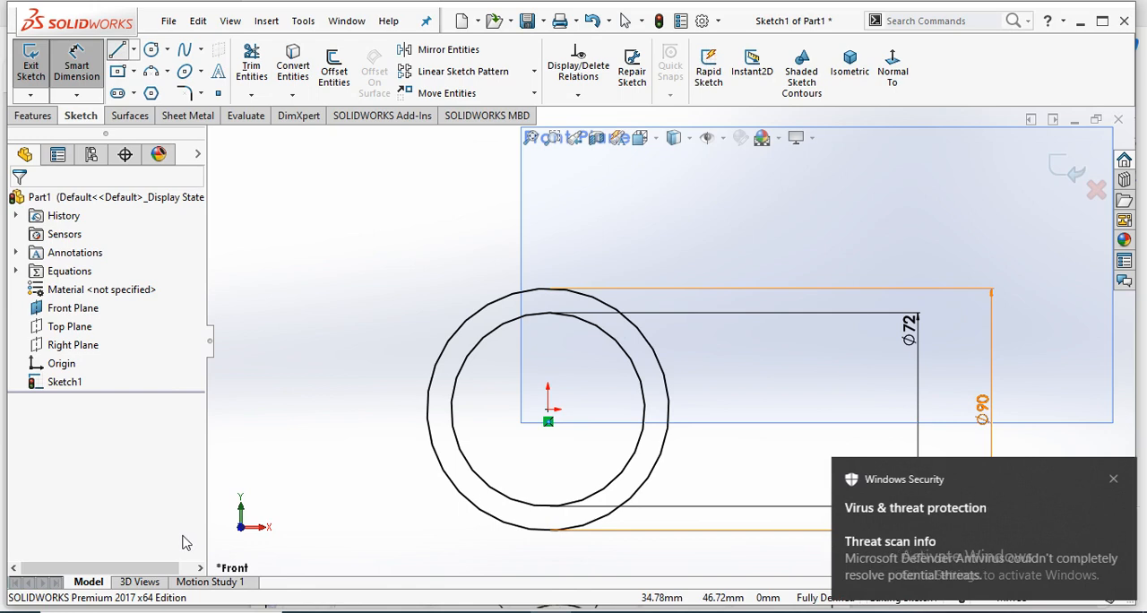
click(1111, 478)
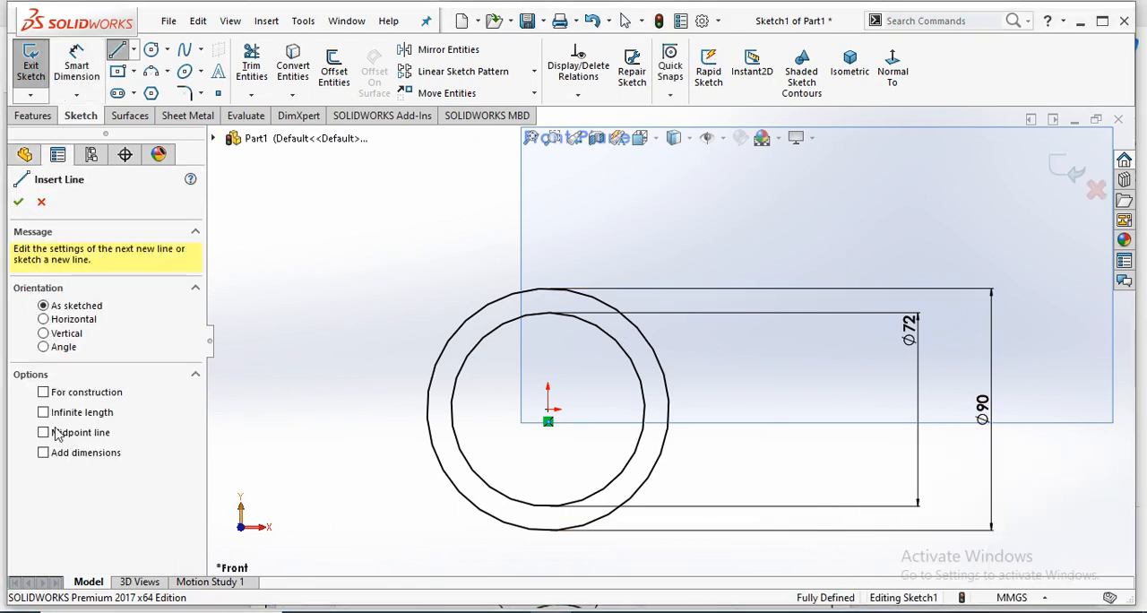
click(547, 410)
click(548, 265)
right_click(583, 261)
click(594, 261)
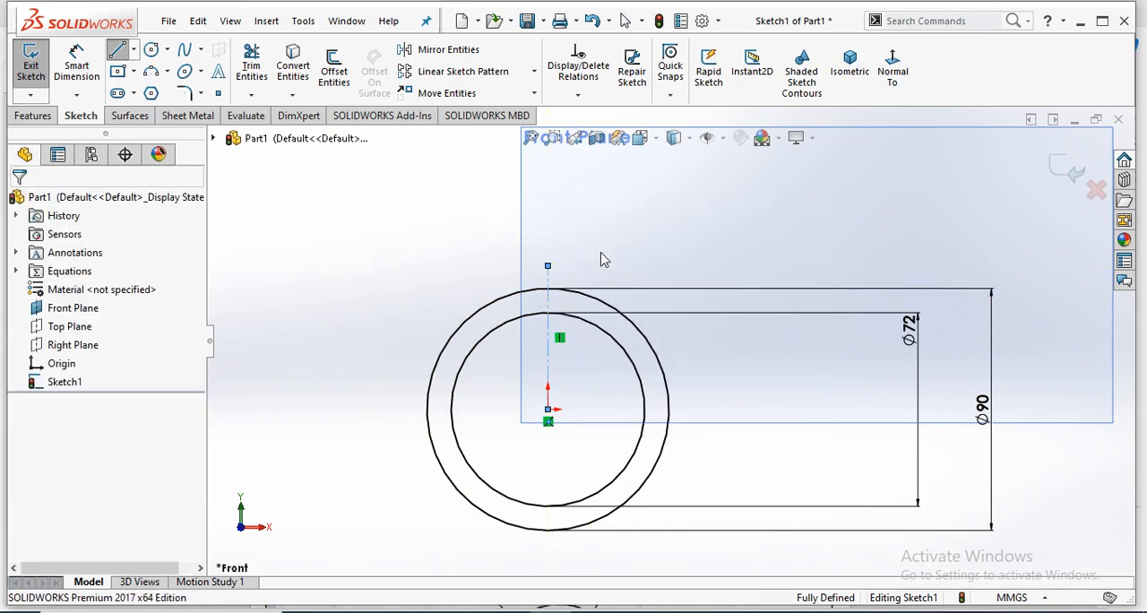
click(622, 223)
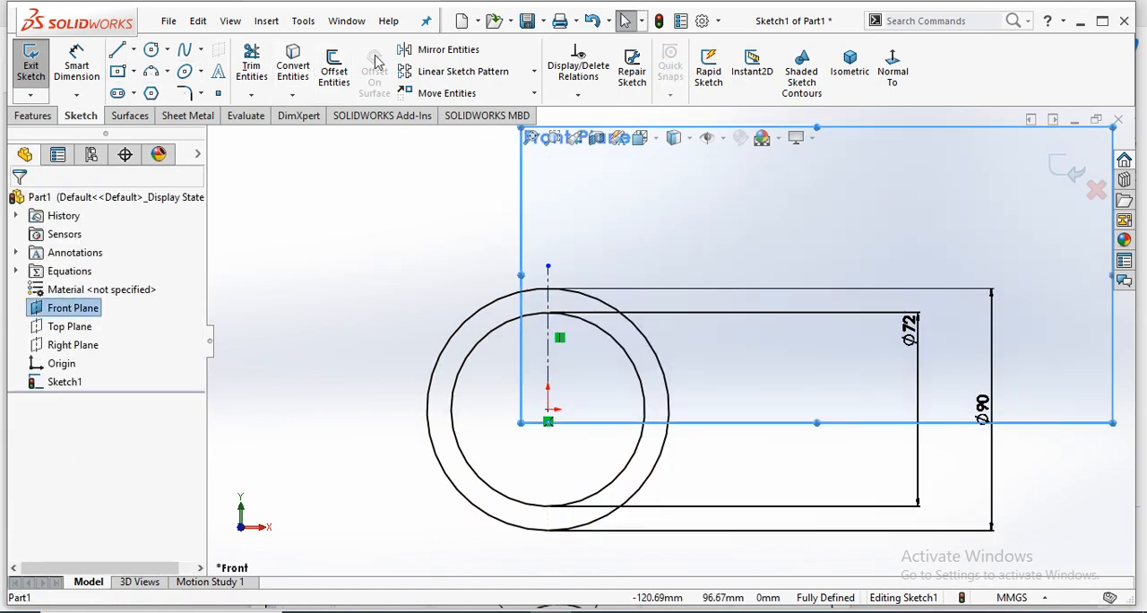
- Offset the vertical construction line by 9 mm to both sides using the bi-directional option
click(334, 70)
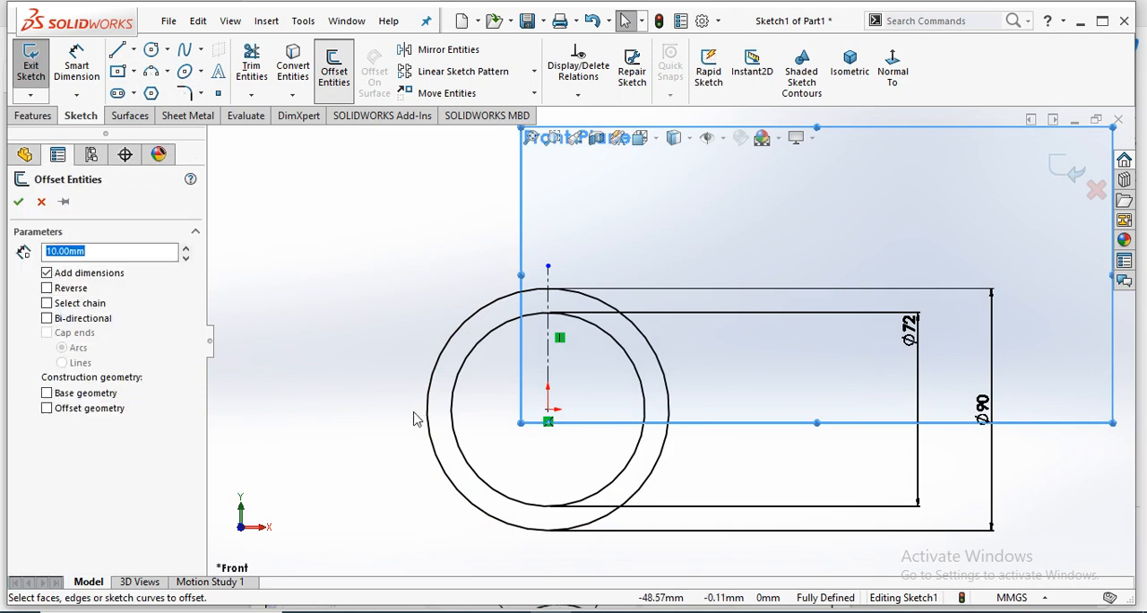
click(549, 330)
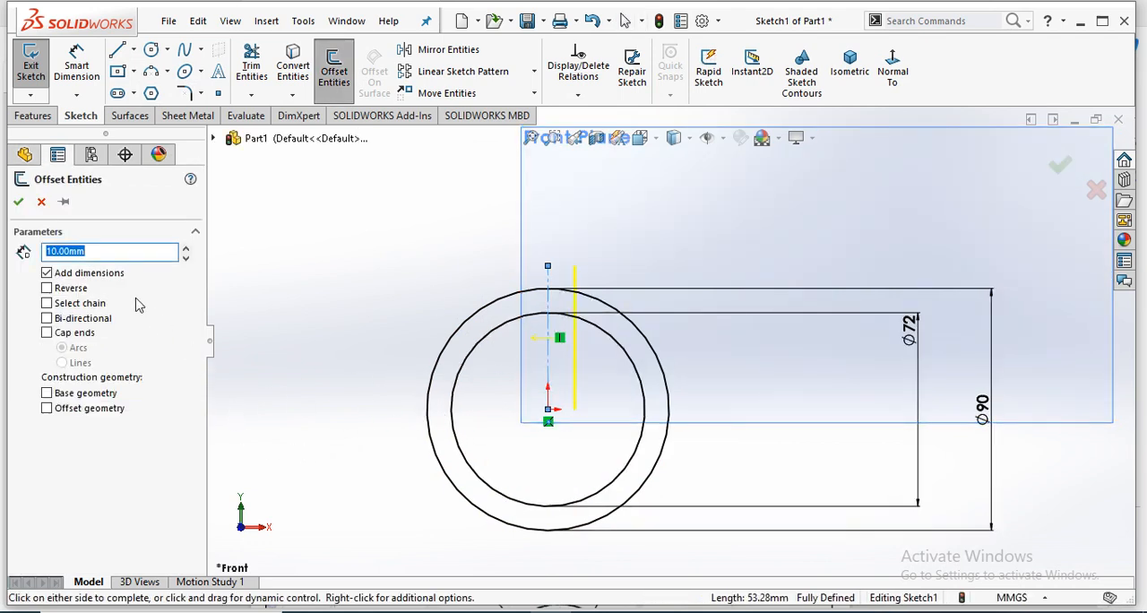
key(Return)
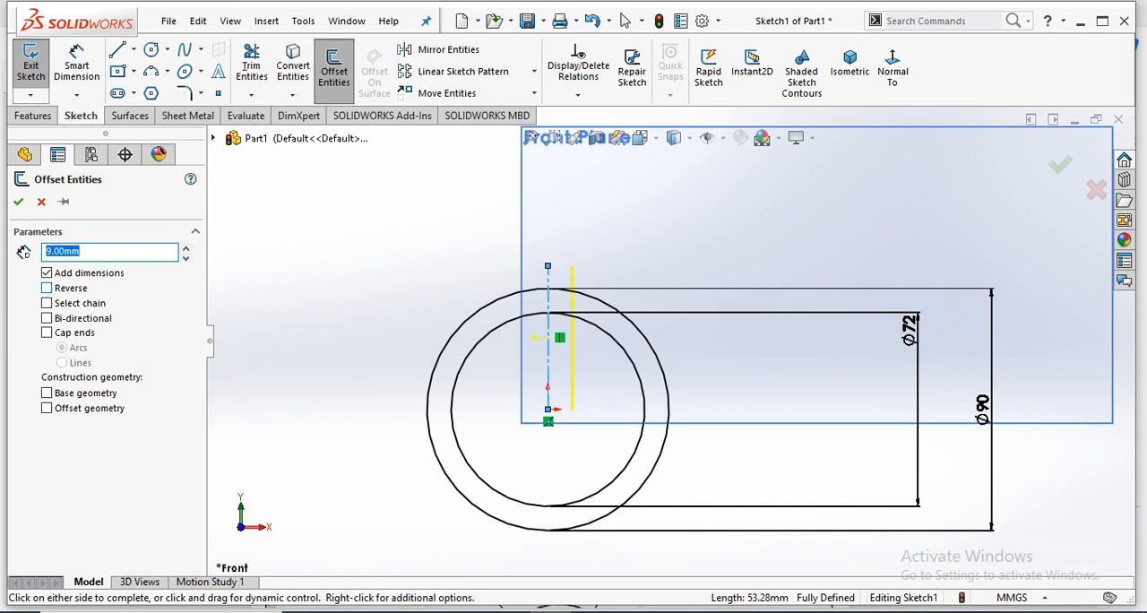
click(47, 319)
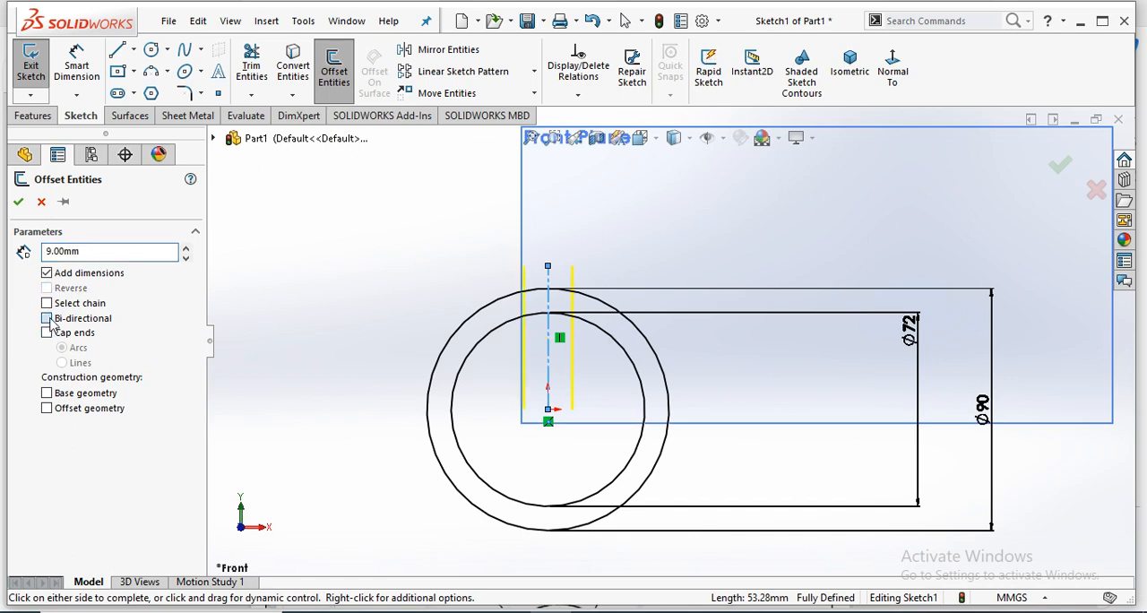
click(19, 202)
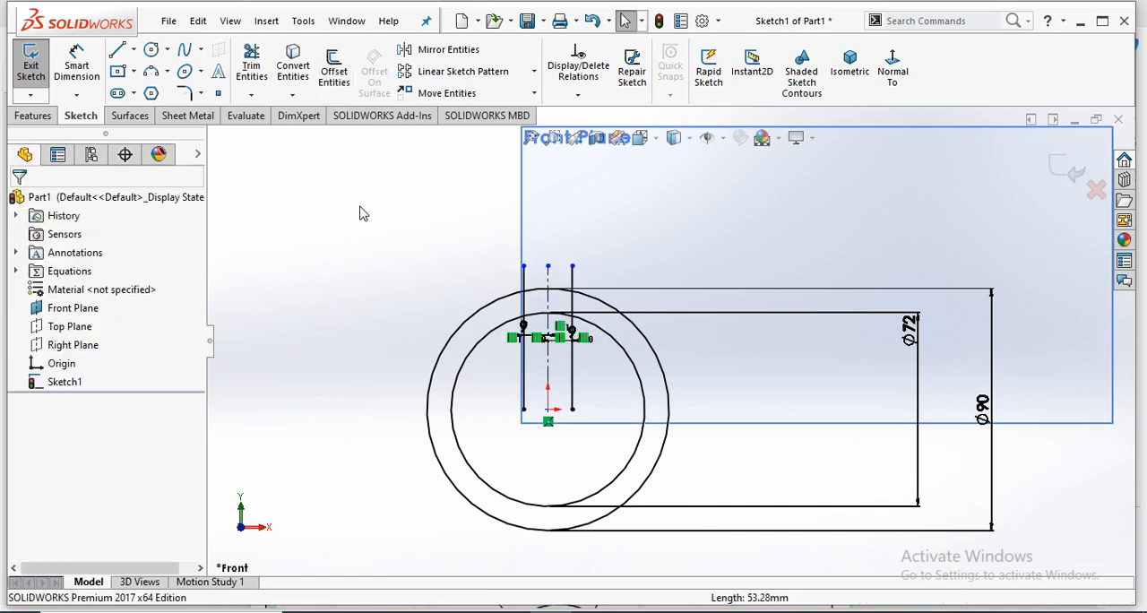
- Trim both offset lines with Trim to closest, keeping only their portions between the inner and outer circles
scroll(538, 390, down, 2)
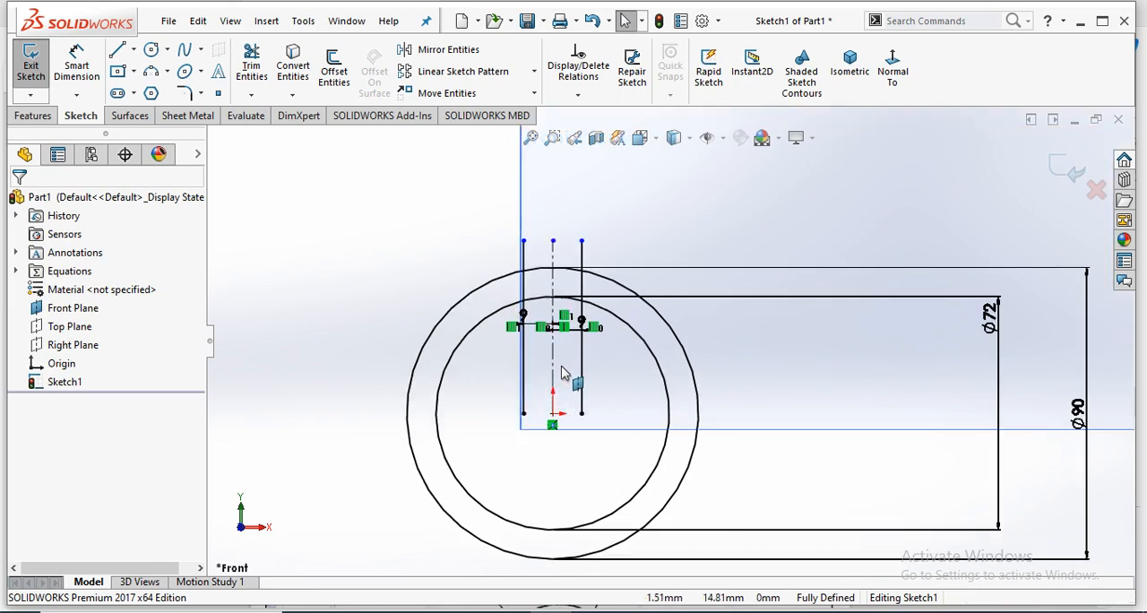
click(252, 67)
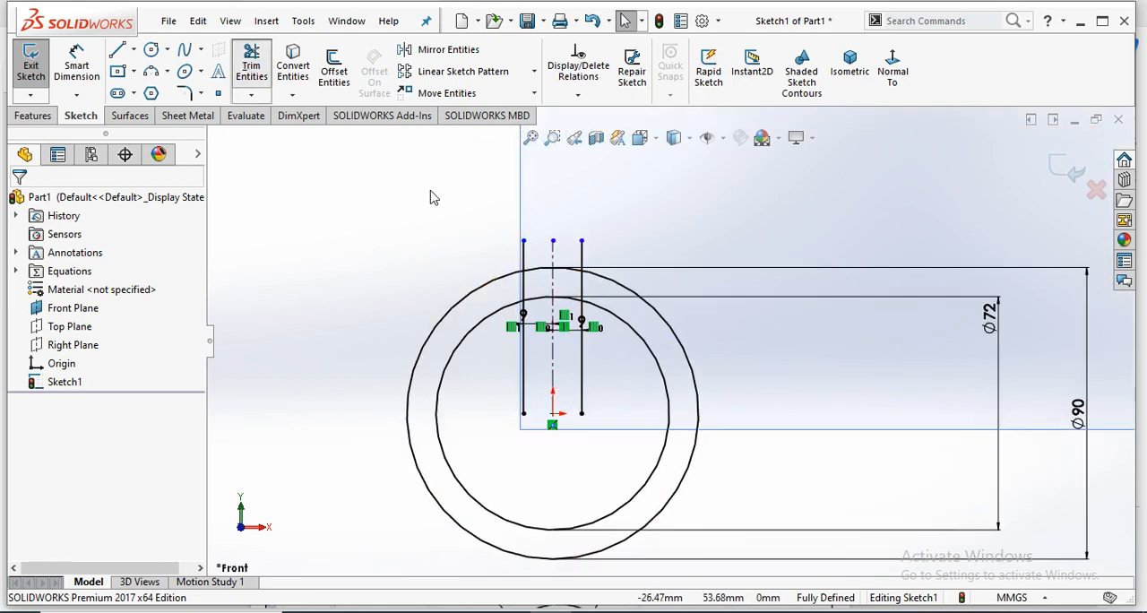
click(523, 405)
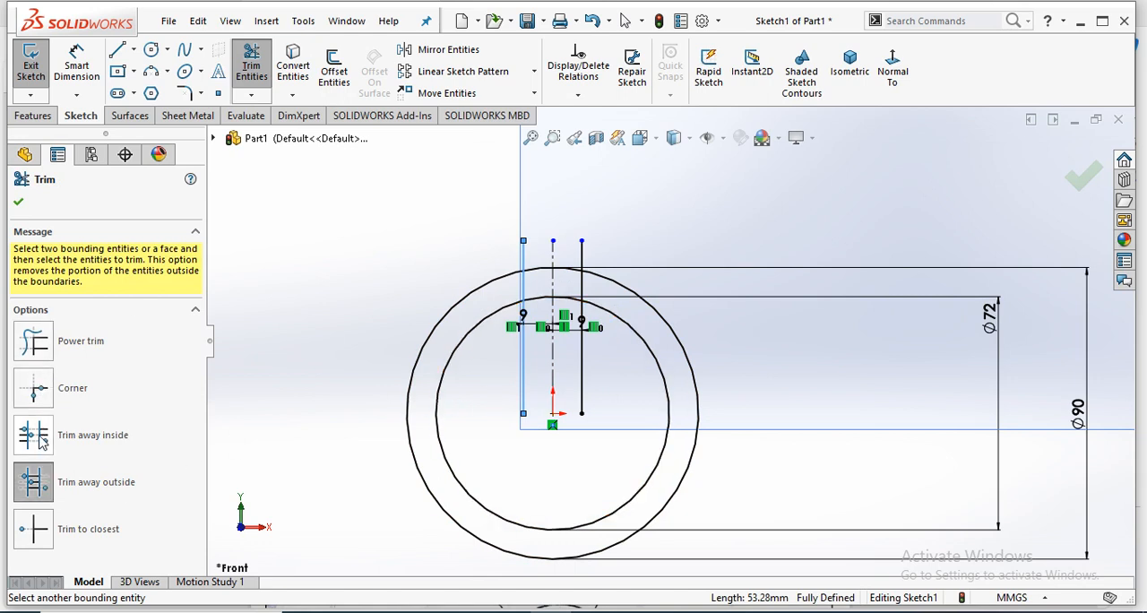
click(35, 531)
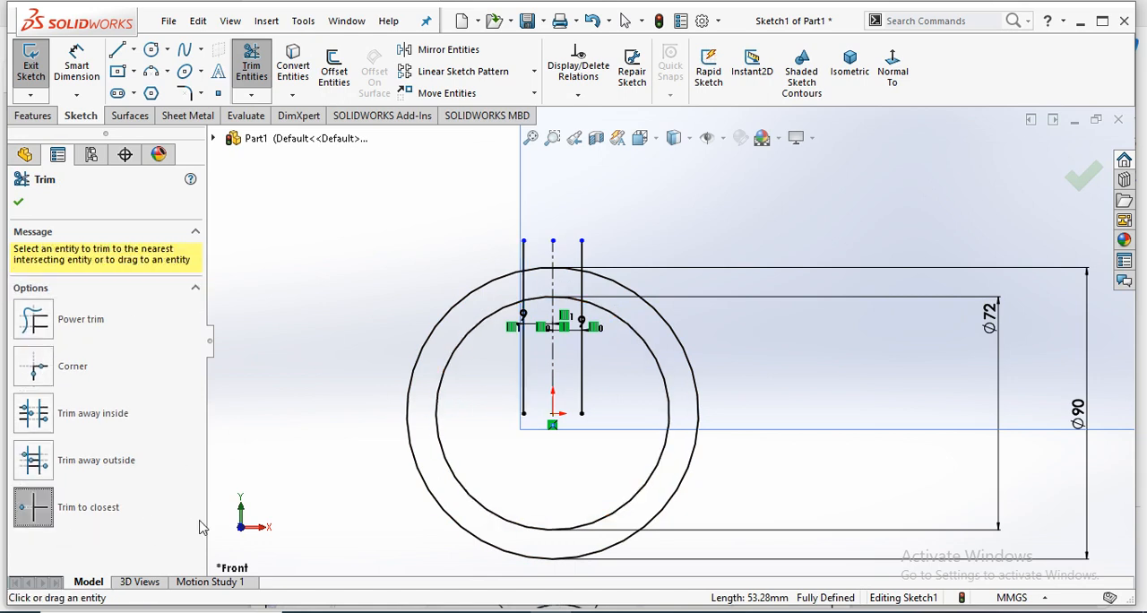
click(525, 399)
scroll(479, 208, down, 3)
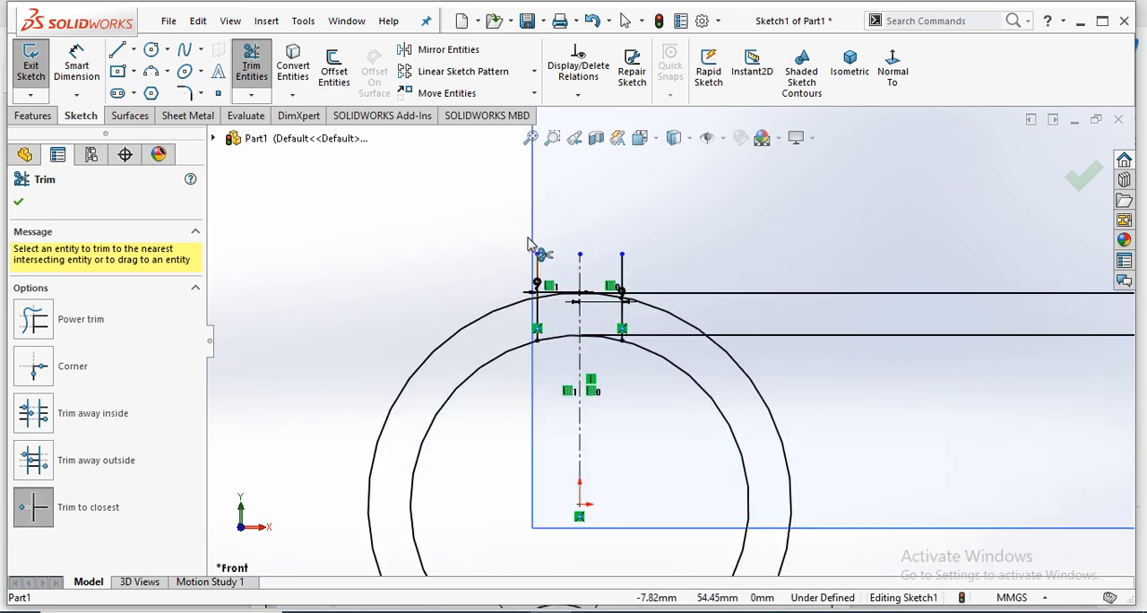
click(546, 283)
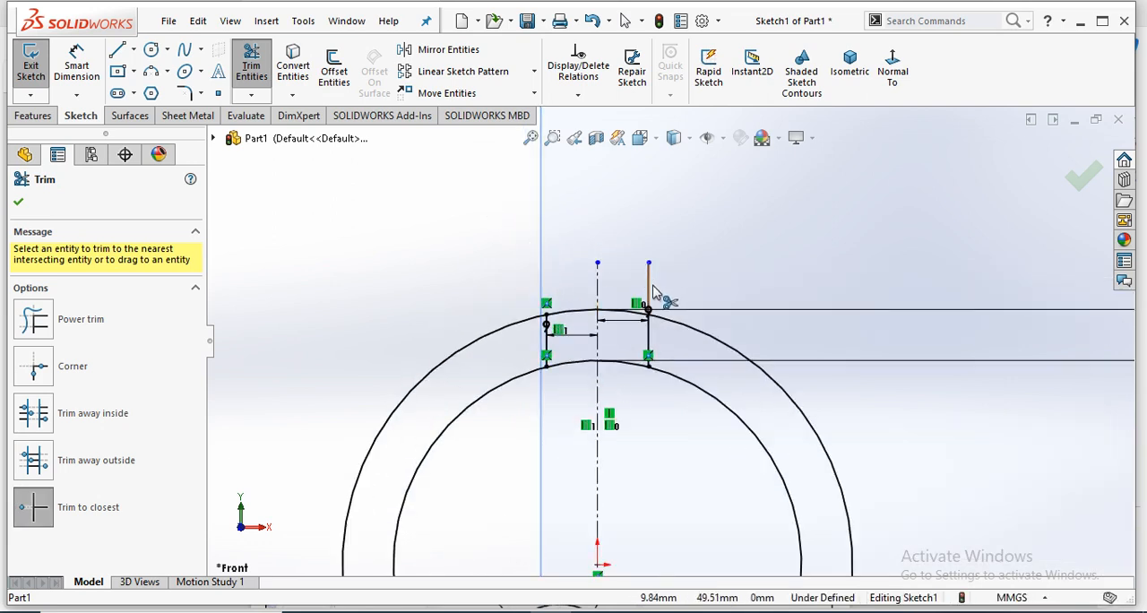
click(650, 286)
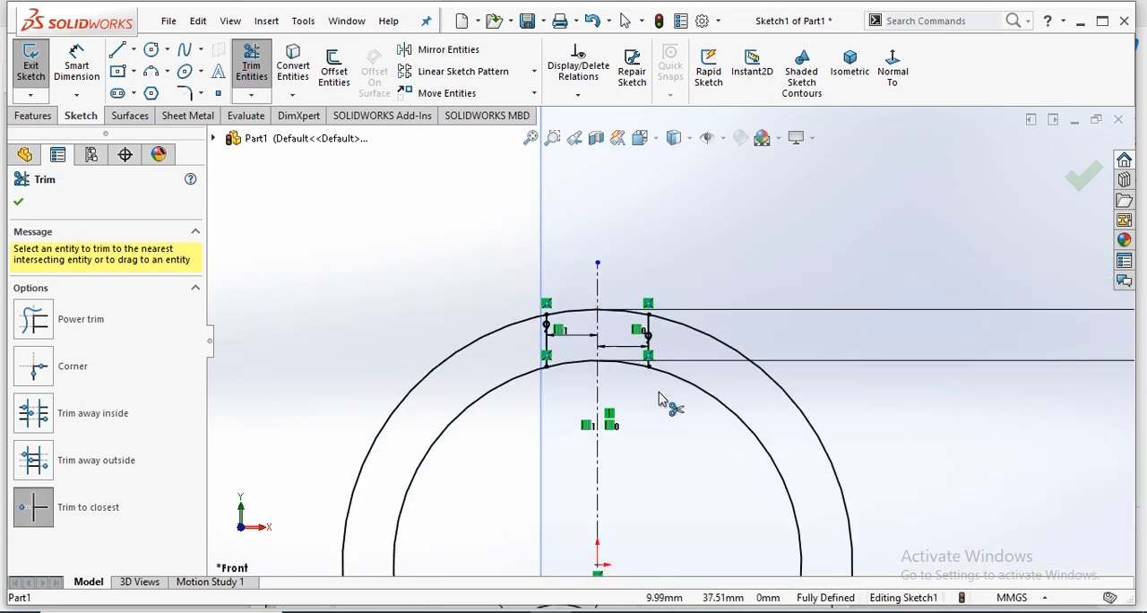
click(20, 204)
scroll(606, 494, up, 3)
scroll(708, 462, down, 2)
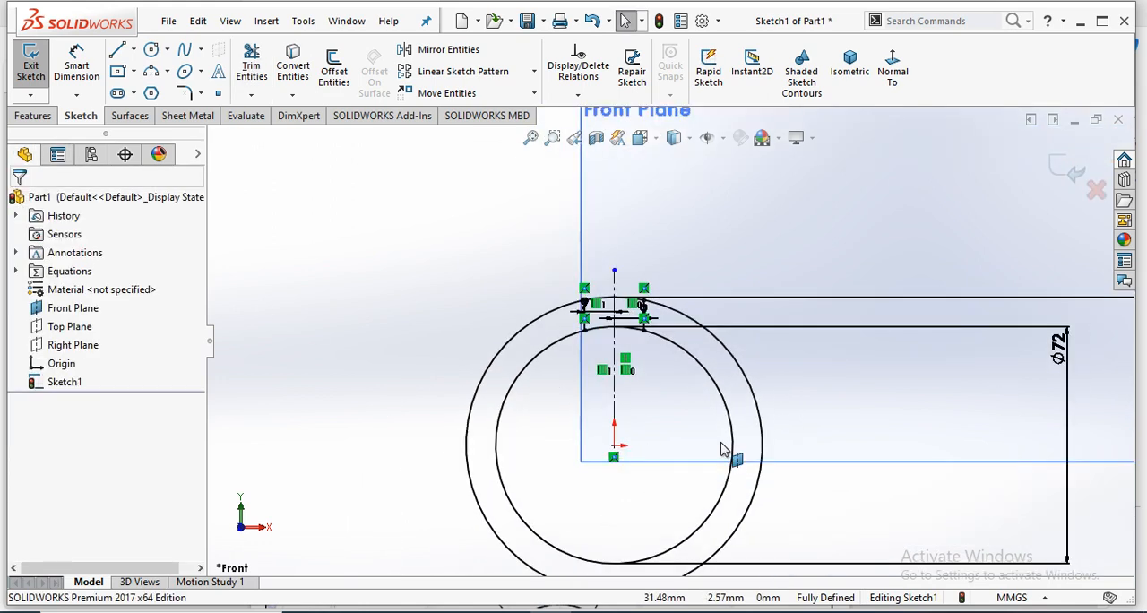
- Check the Exercise 02 drawing in the PDF, and trim the outer circle outside the slot and the inner circle across it in SolidWorks
click(387, 555)
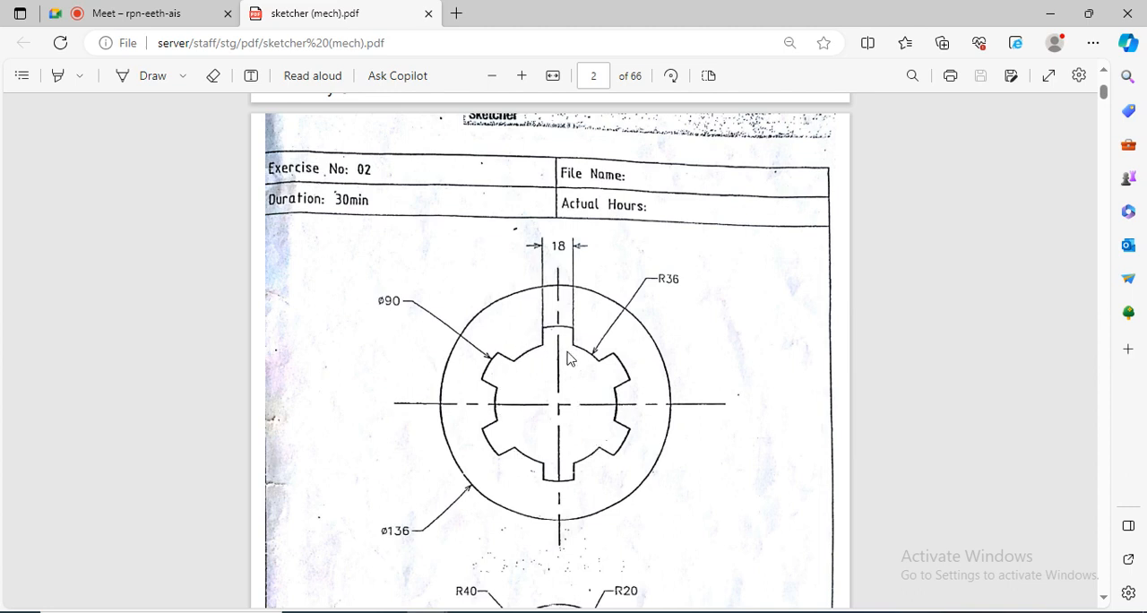
key(alt+Tab)
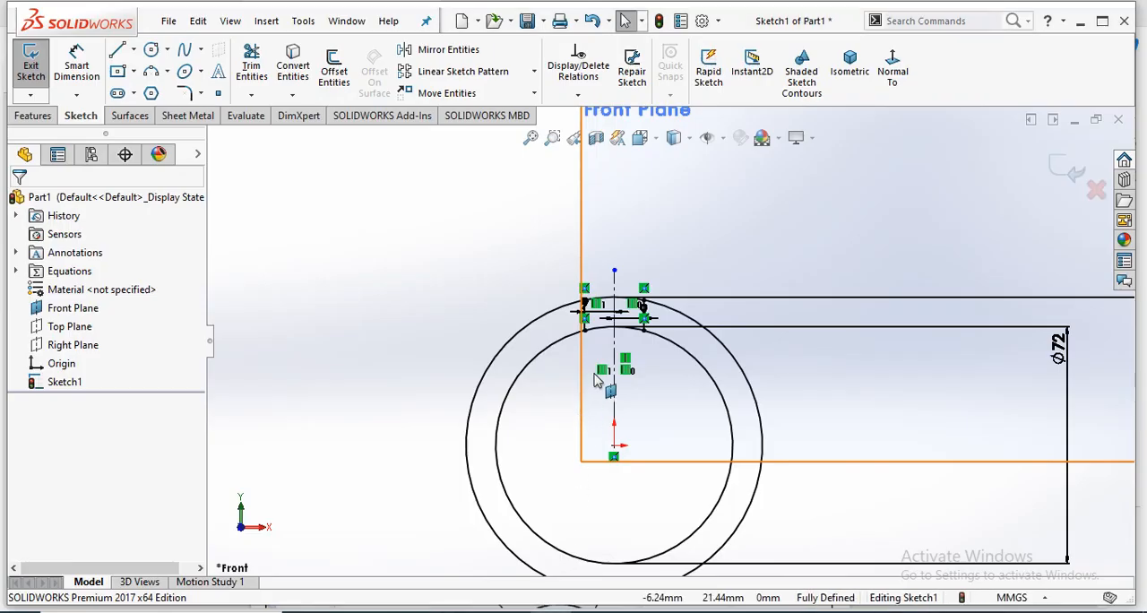
click(252, 62)
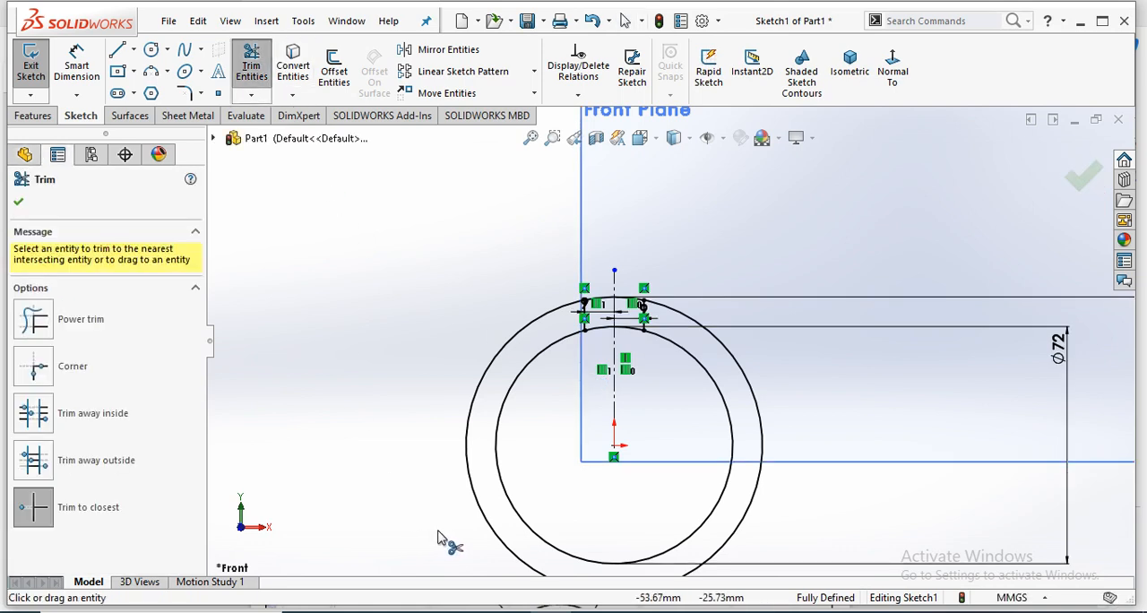
click(484, 527)
scroll(663, 354, down, 5)
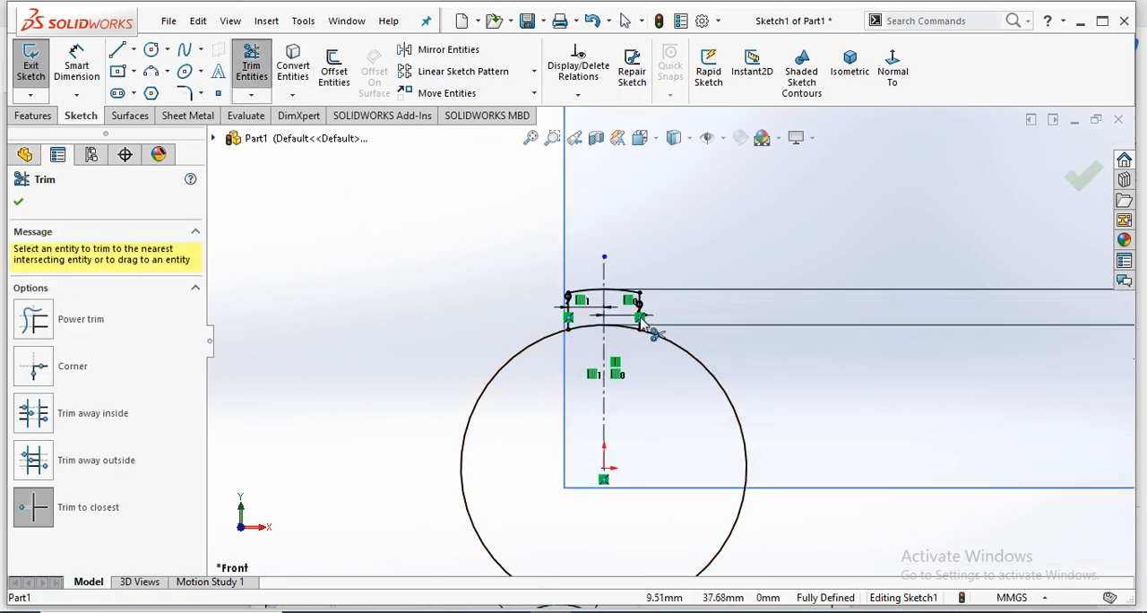
click(566, 346)
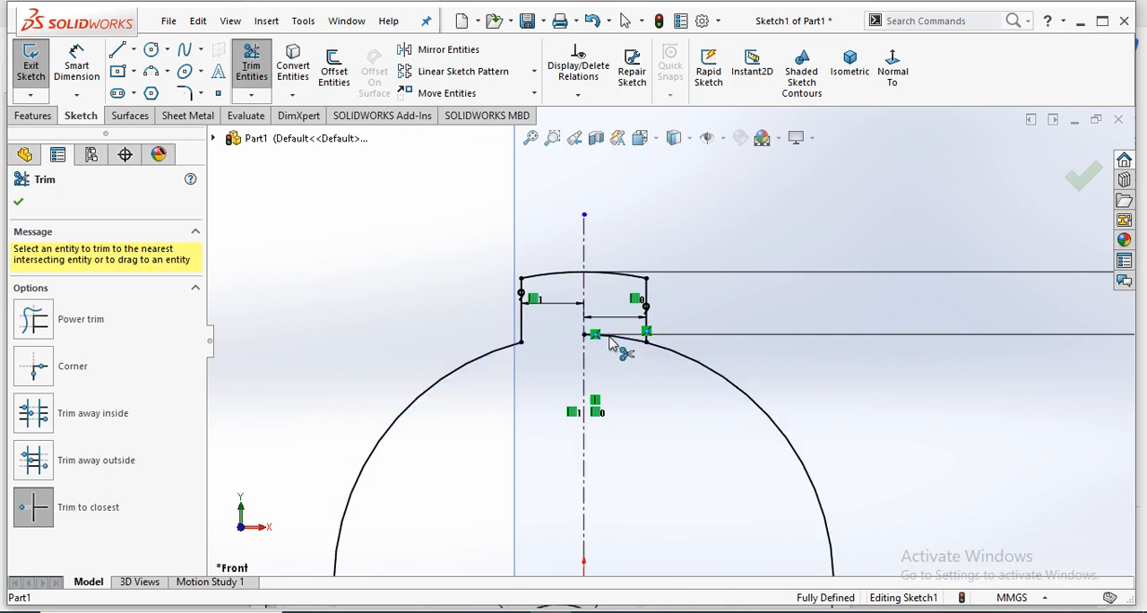
scroll(638, 354, up, 5)
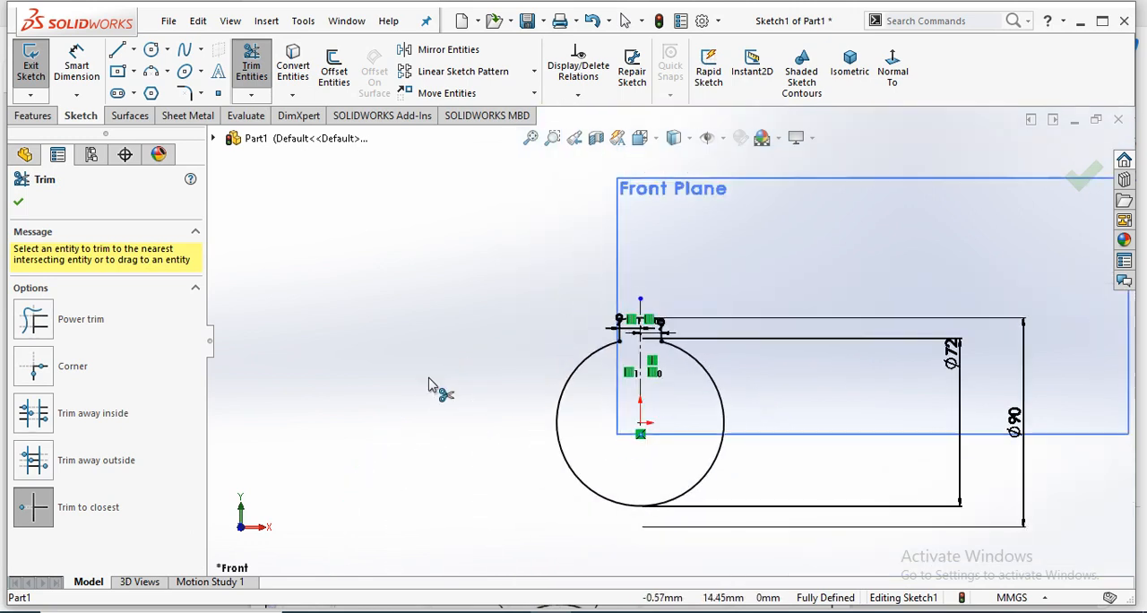
click(22, 203)
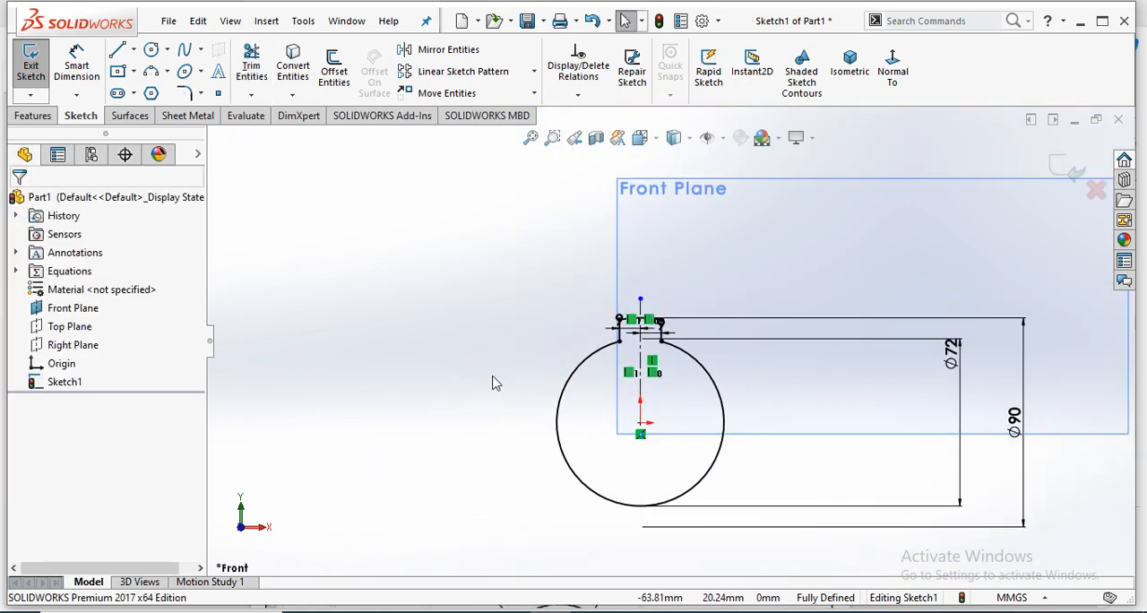
- Check the Exercise 02 drawing again, and set up a SolidWorks circular sketch pattern of the slot's two side lines and outer arc about the origin
scroll(1013, 484, down, 1)
mouse_move(313, 608)
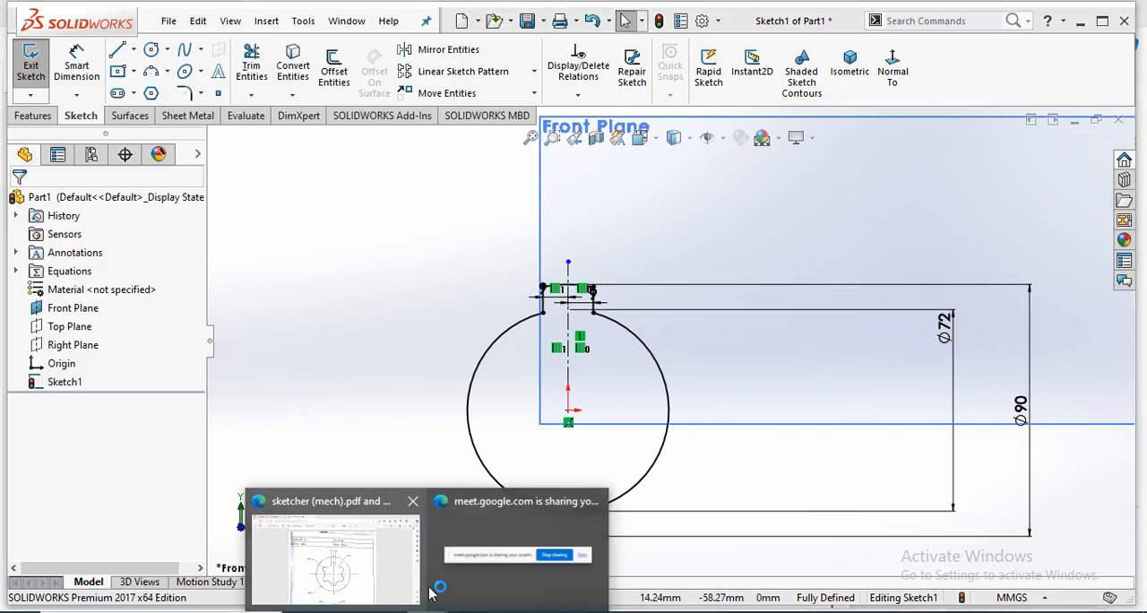
click(310, 581)
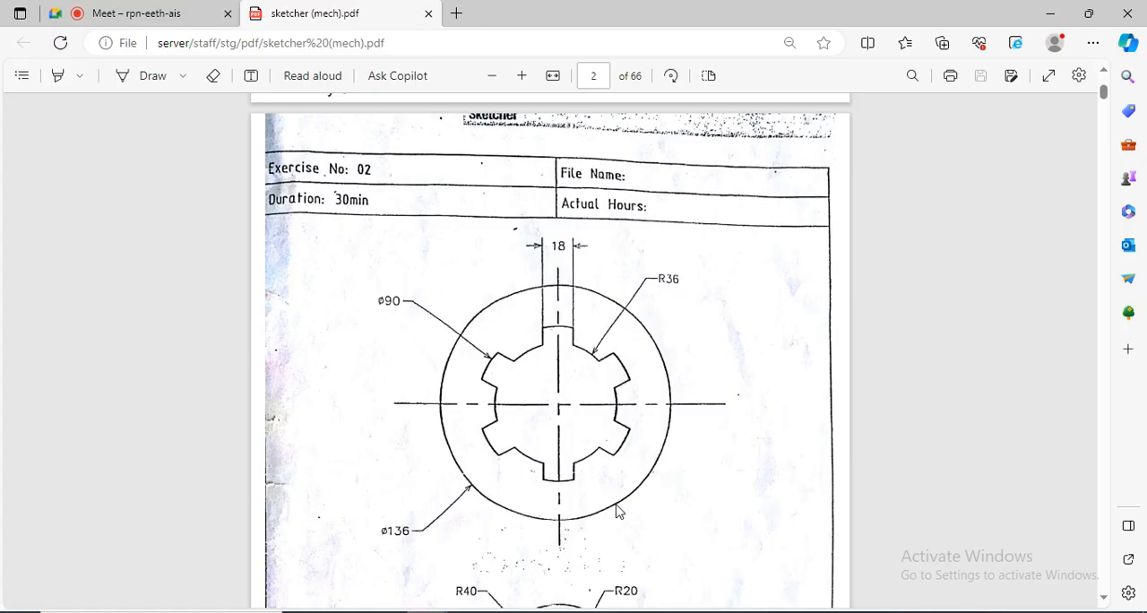
click(549, 612)
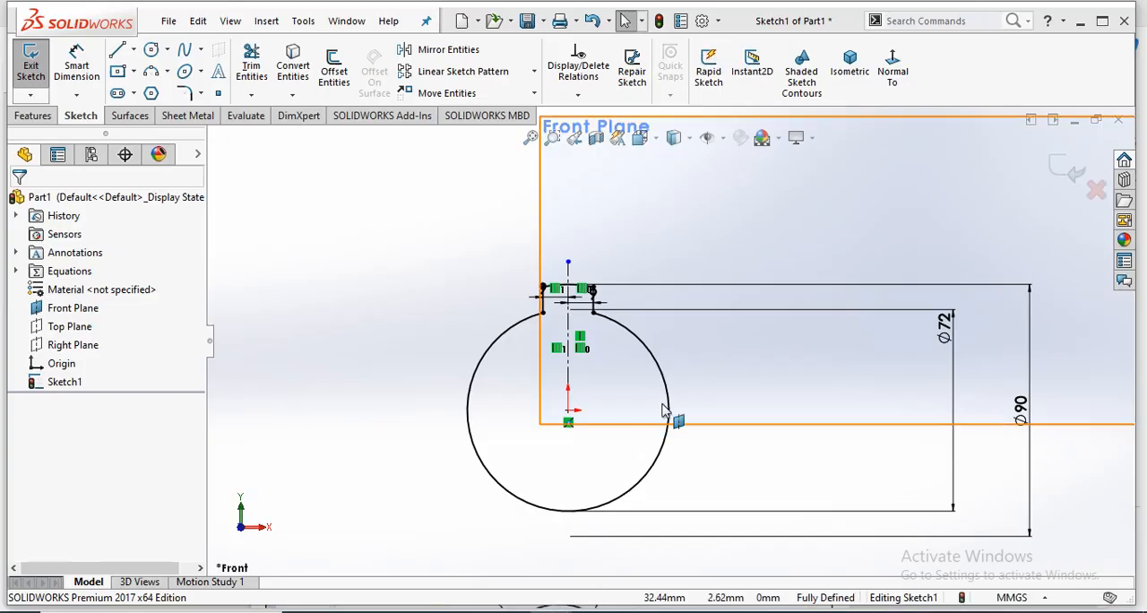
scroll(630, 363, up, 1)
scroll(440, 157, down, 1)
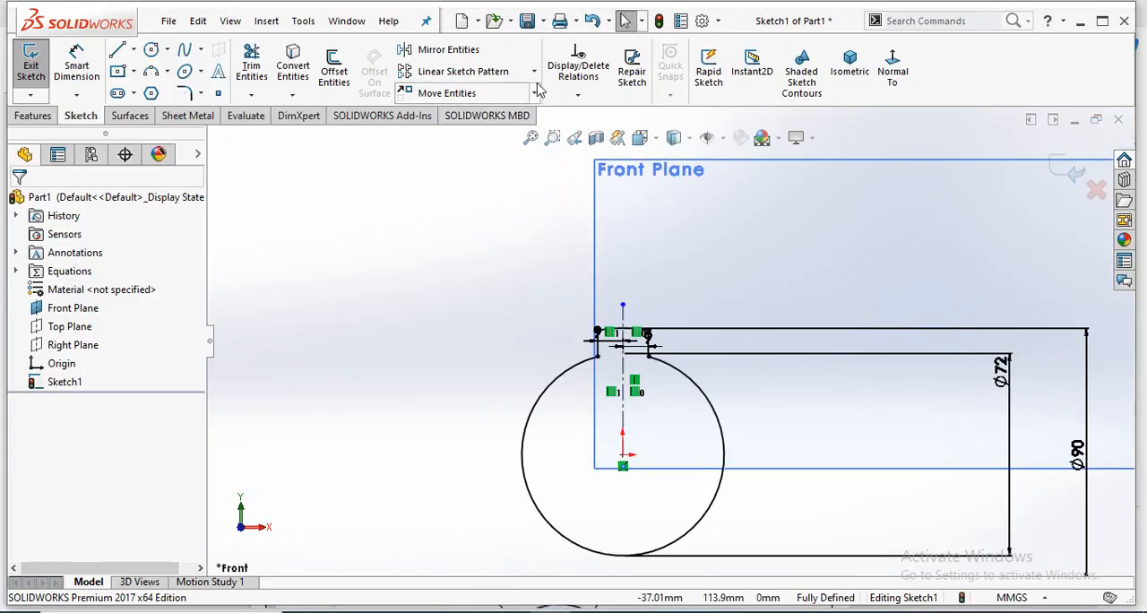
click(534, 71)
click(501, 113)
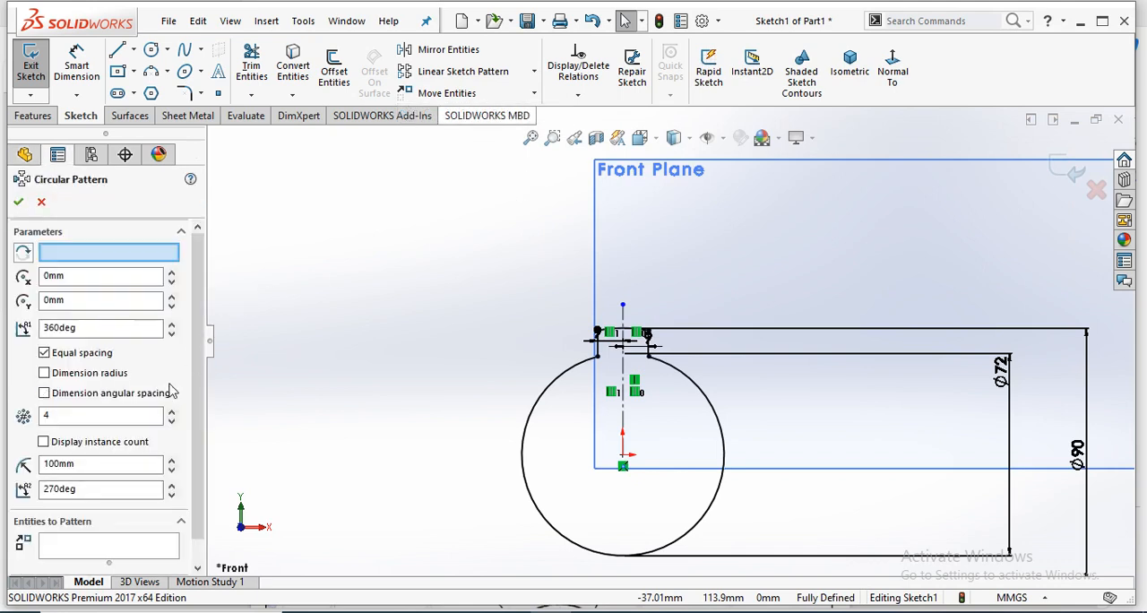
click(92, 544)
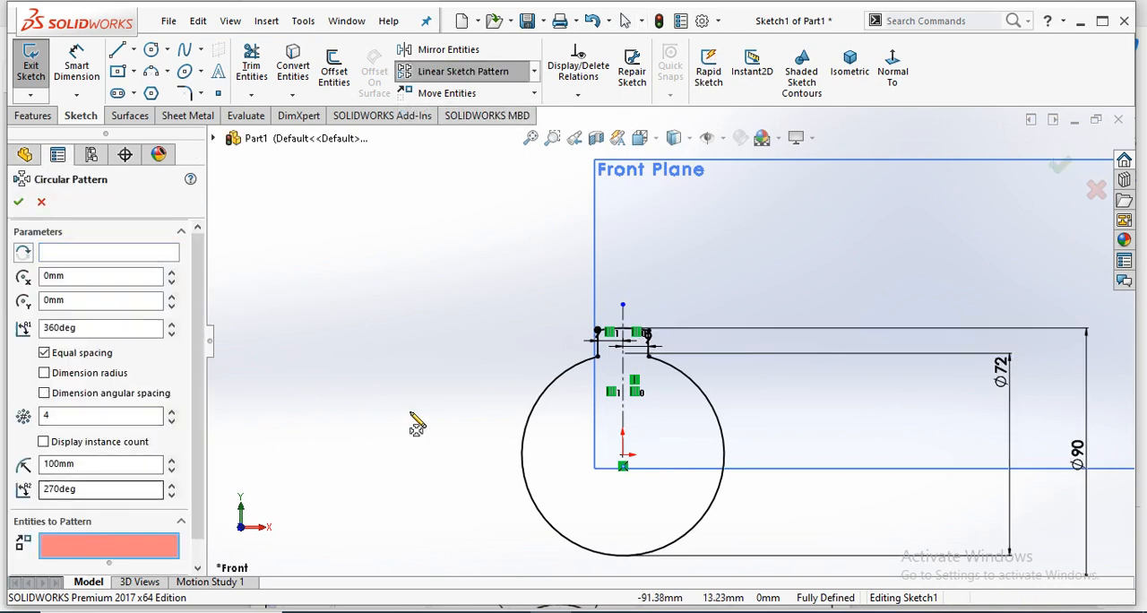
scroll(663, 369, down, 4)
click(655, 373)
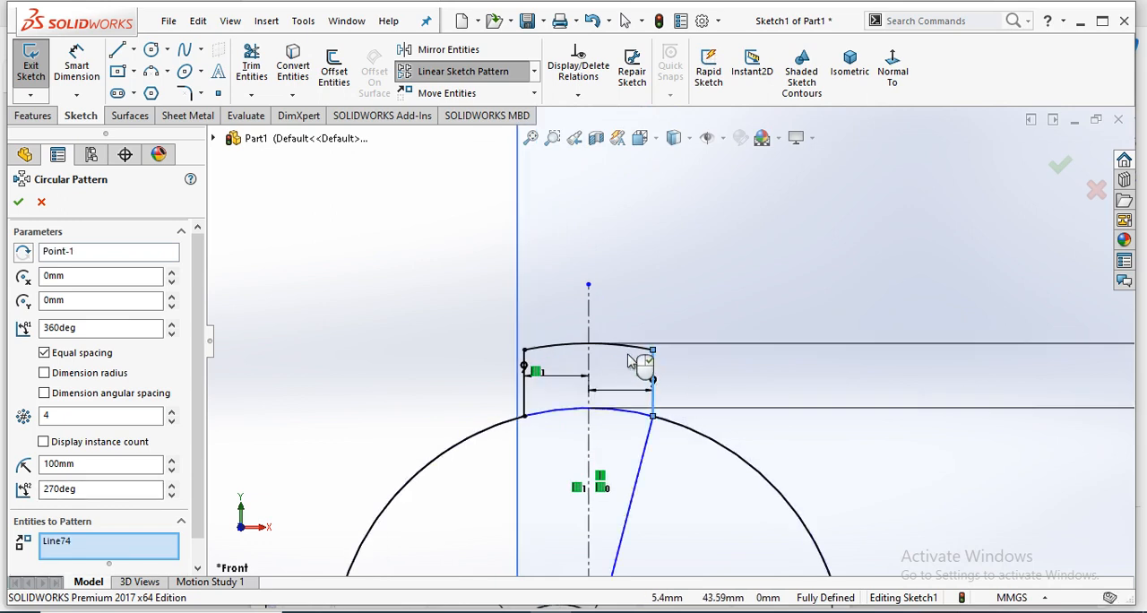
click(636, 347)
click(528, 406)
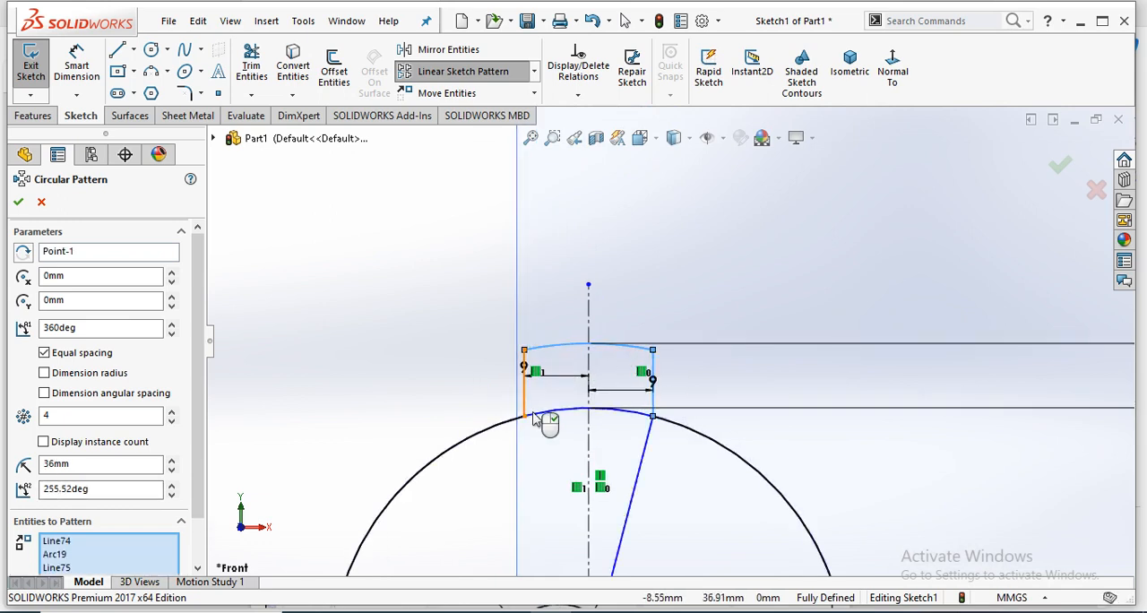
- Set the circular pattern to 6 equally spaced instances over 360 degrees and apply it
scroll(679, 495, up, 4)
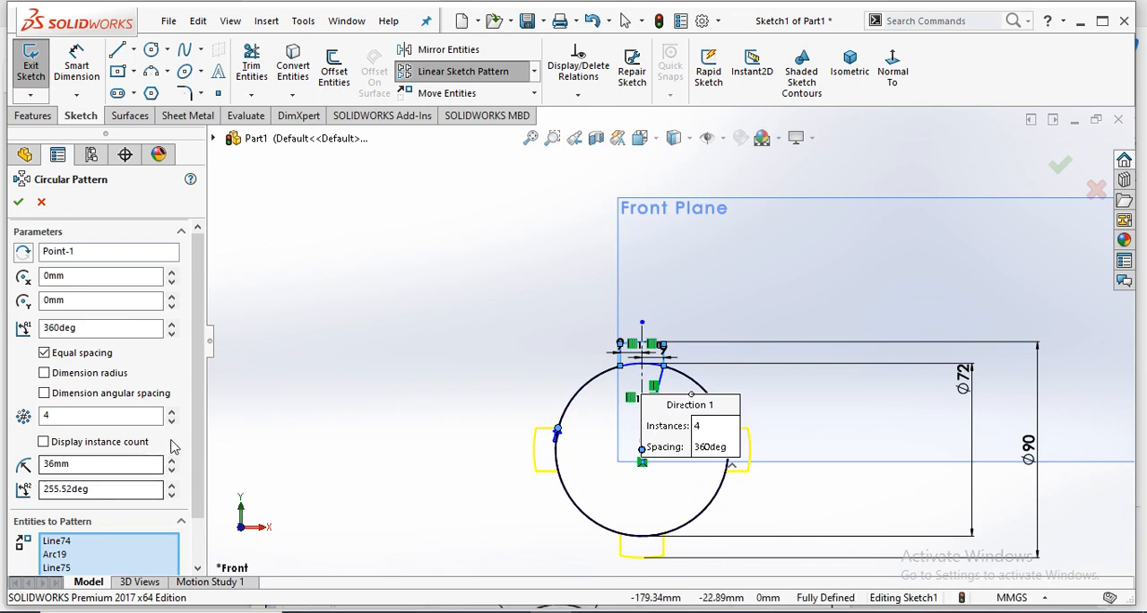
click(173, 412)
click(173, 412)
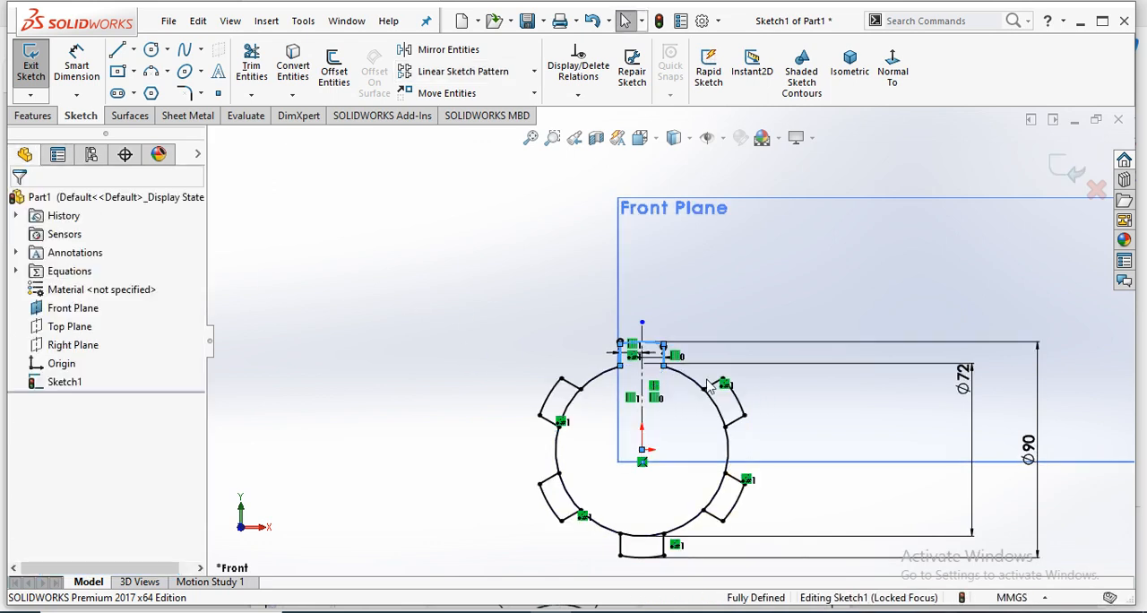
- Trim the inner circle's arcs across the openings of the five patterned slots with Trim to closest
scroll(597, 447, down, 2)
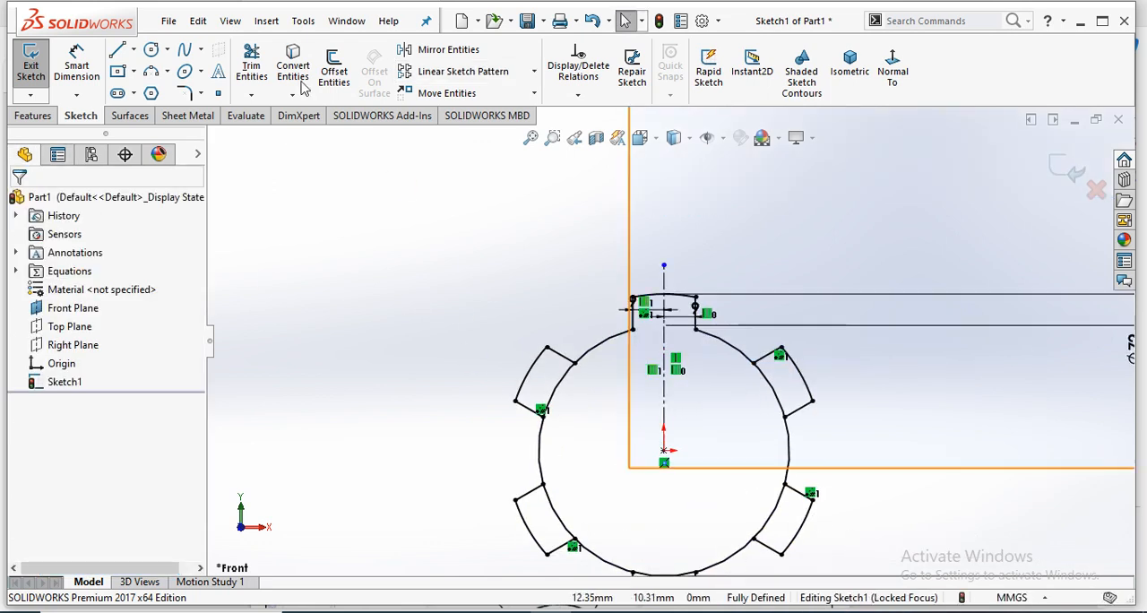
click(252, 68)
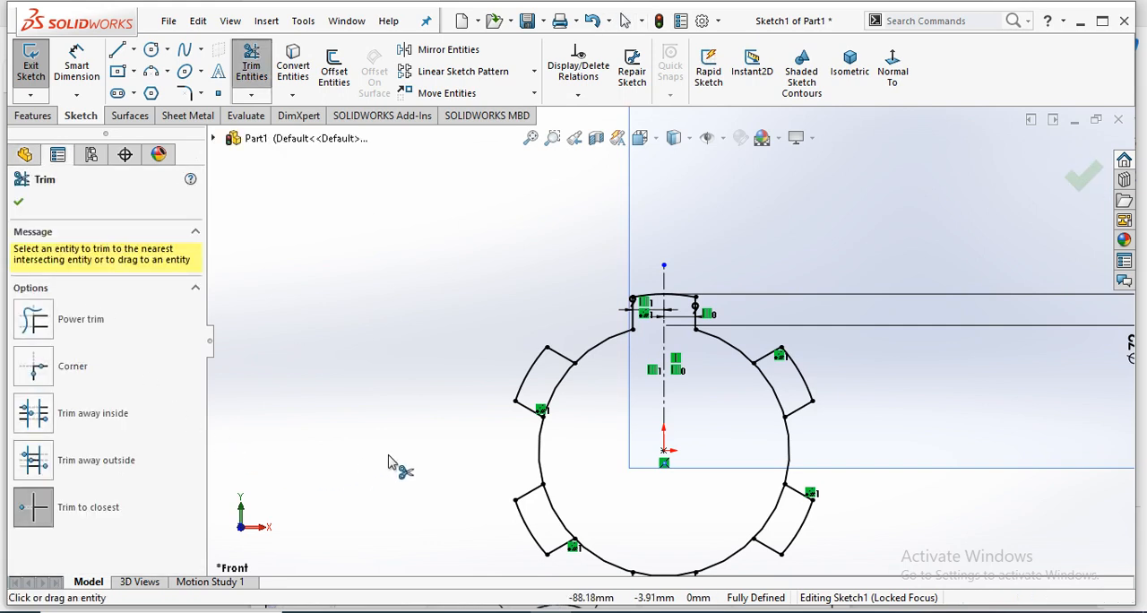
click(561, 527)
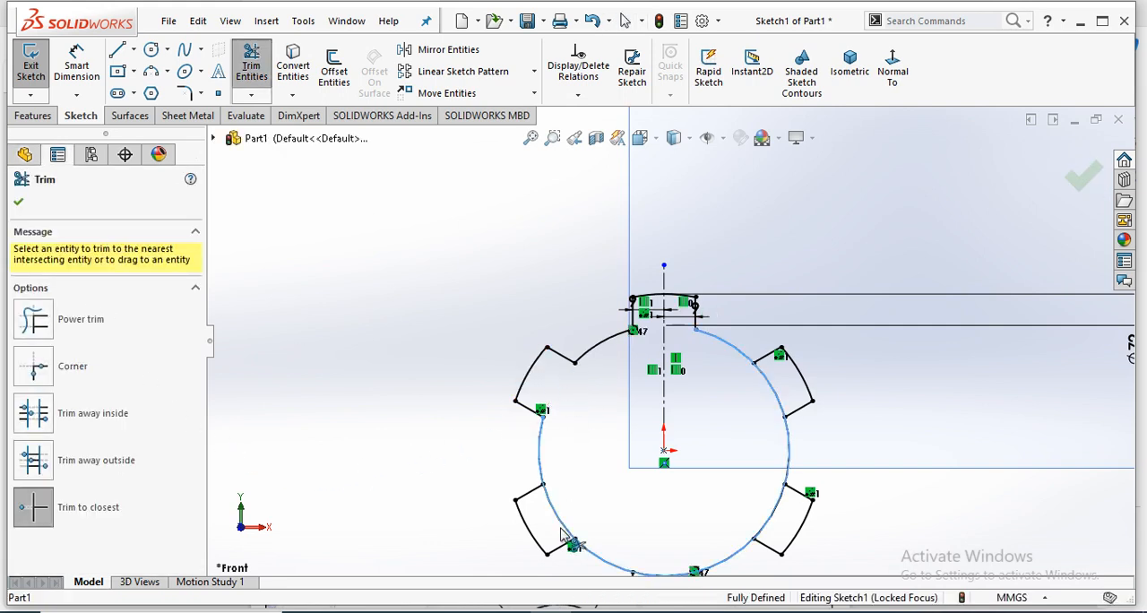
click(769, 525)
scroll(703, 514, up, 2)
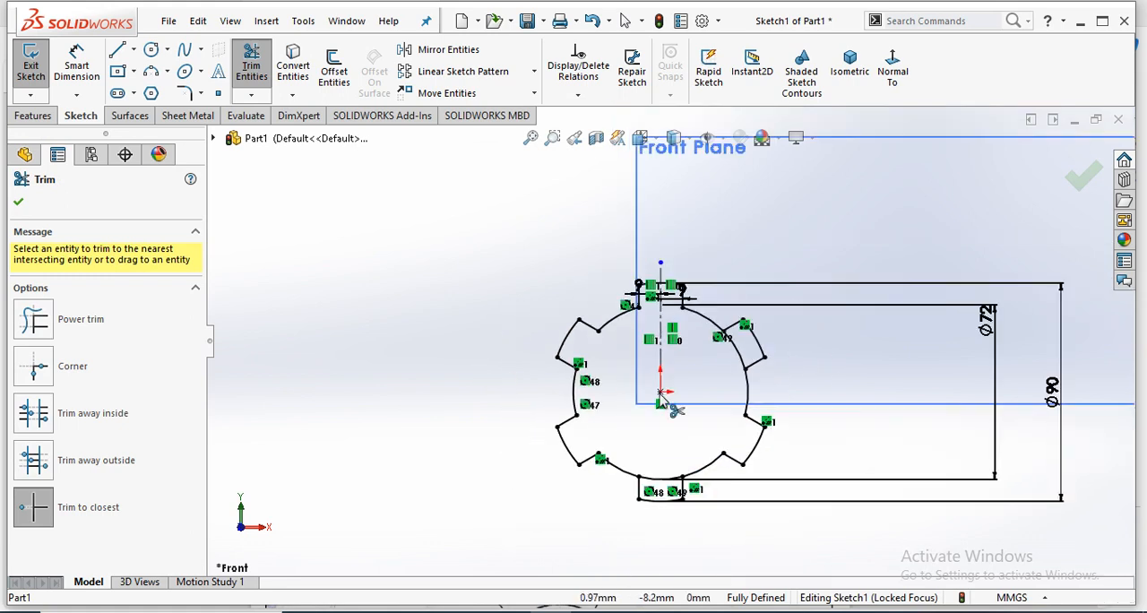
scroll(702, 519, down, 2)
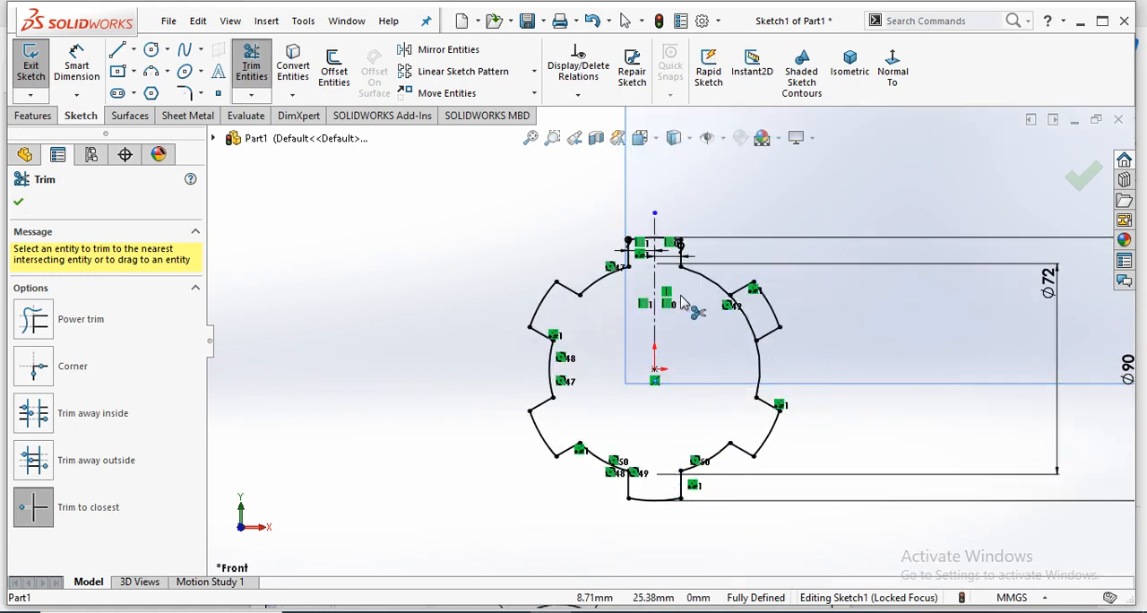
scroll(684, 303, down, 2)
click(779, 347)
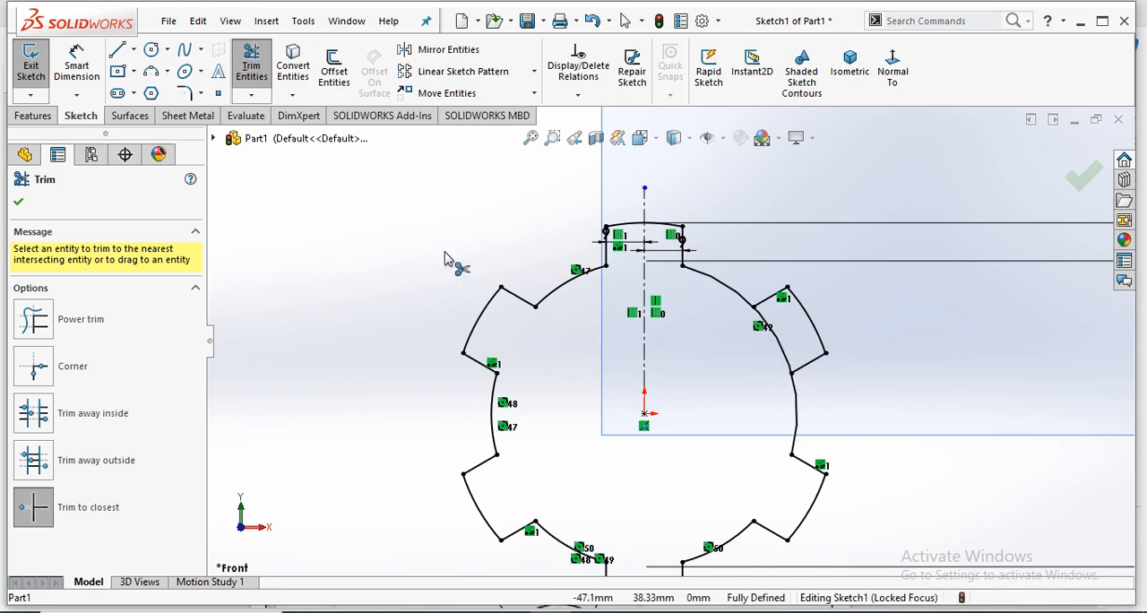
scroll(668, 340, up, 3)
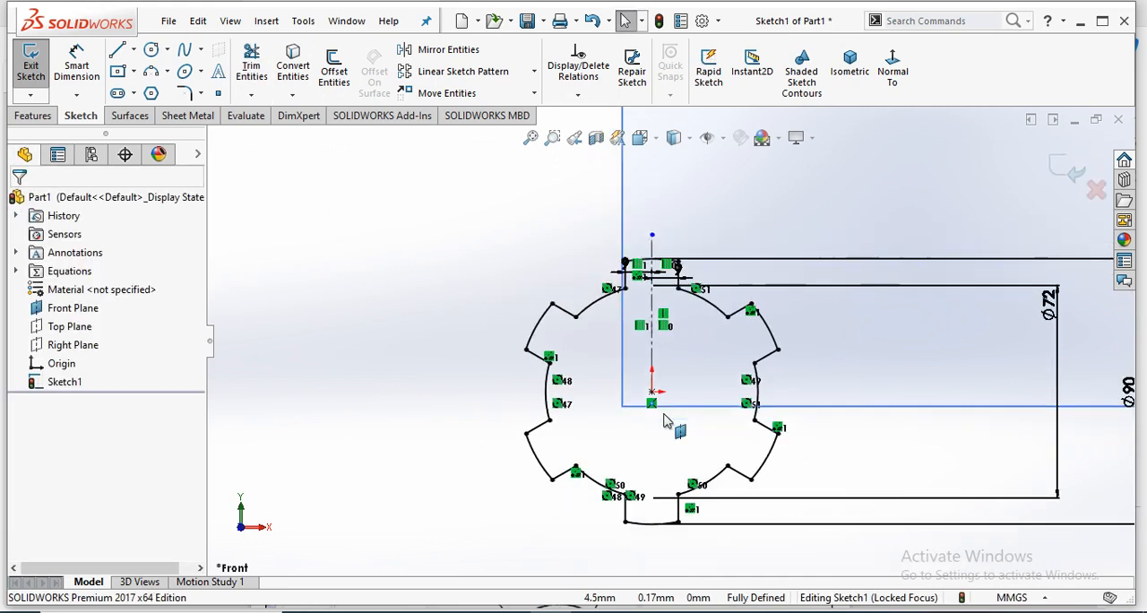
- Check the Exercise 02 drawing in the PDF, and sketch an outer circle about 136 mm in diameter centred on the origin in SolidWorks
mouse_move(475, 605)
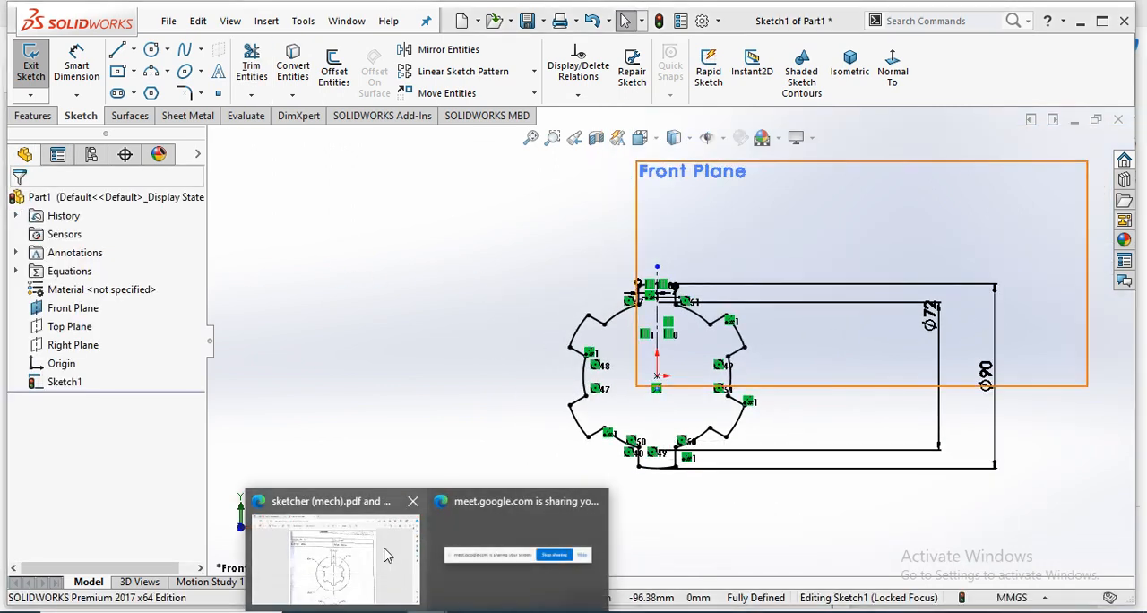
click(336, 551)
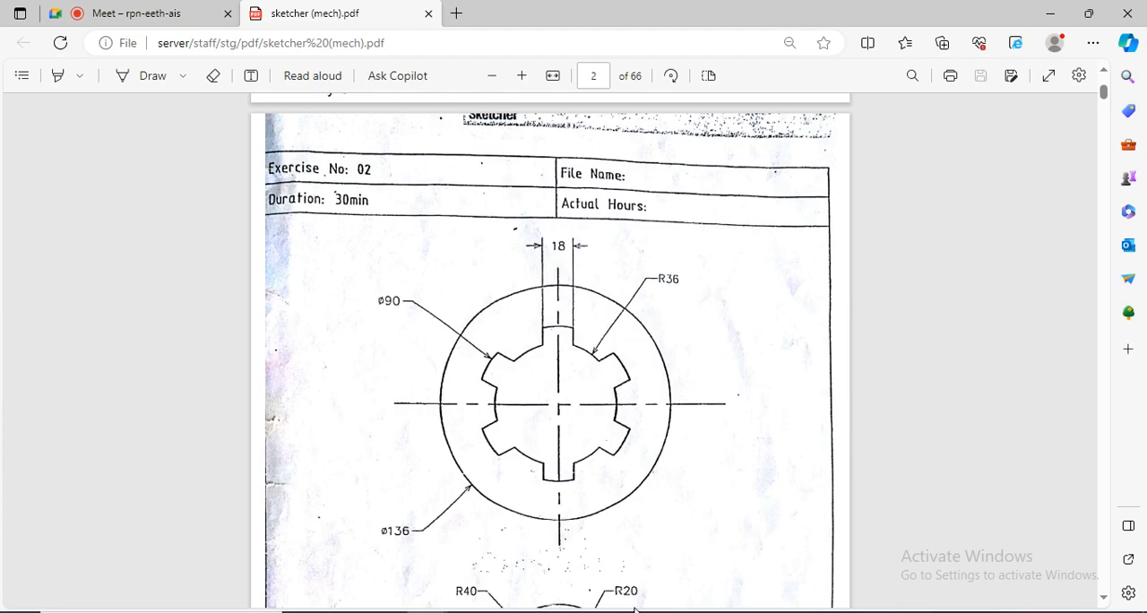
key(alt+Tab)
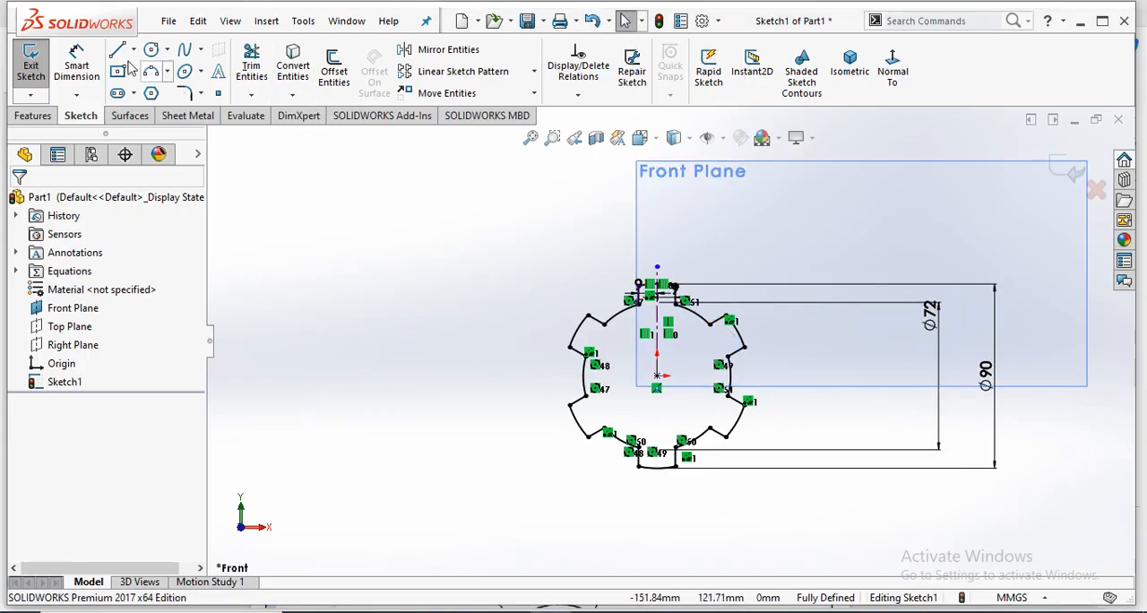
click(657, 376)
click(655, 521)
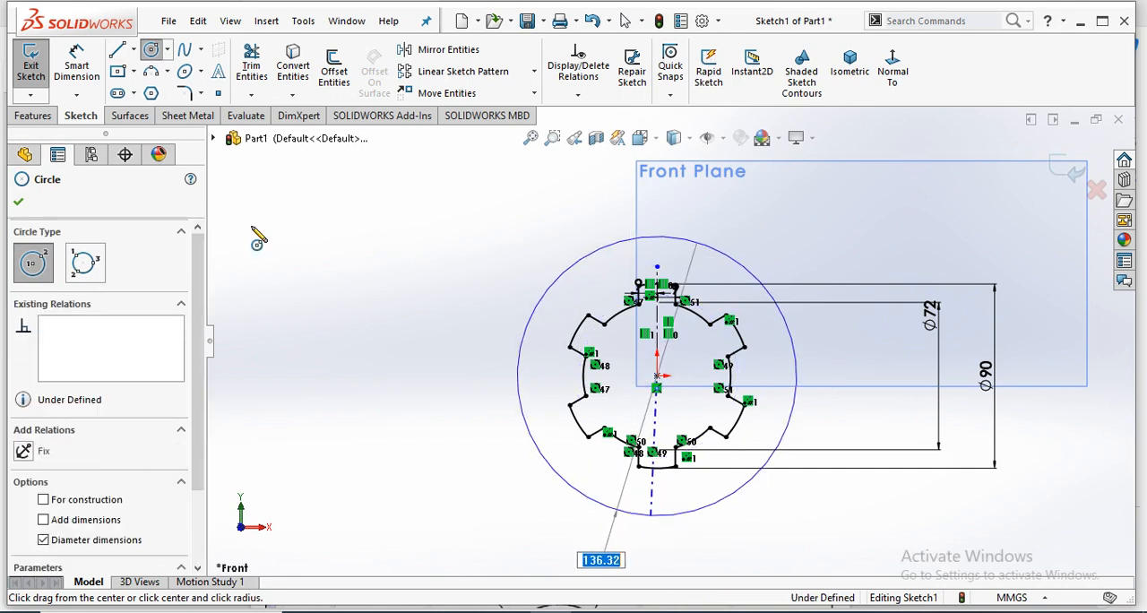
- Dimension the new outer circle's diameter as 136 mm, placing the dimension beside the existing diameter dimensions
click(76, 67)
click(753, 270)
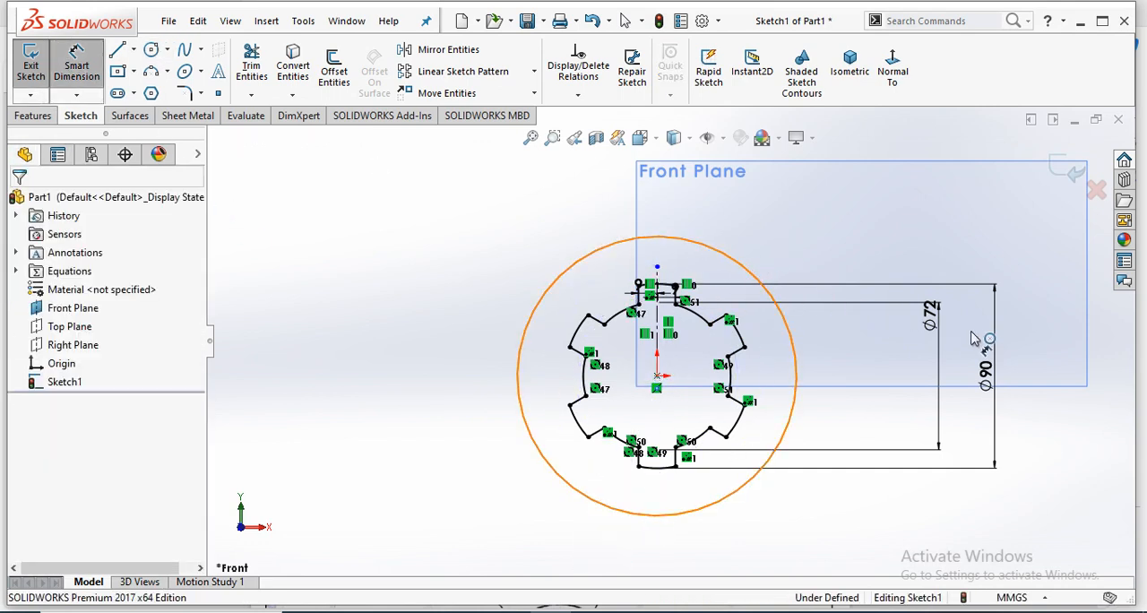
click(1061, 381)
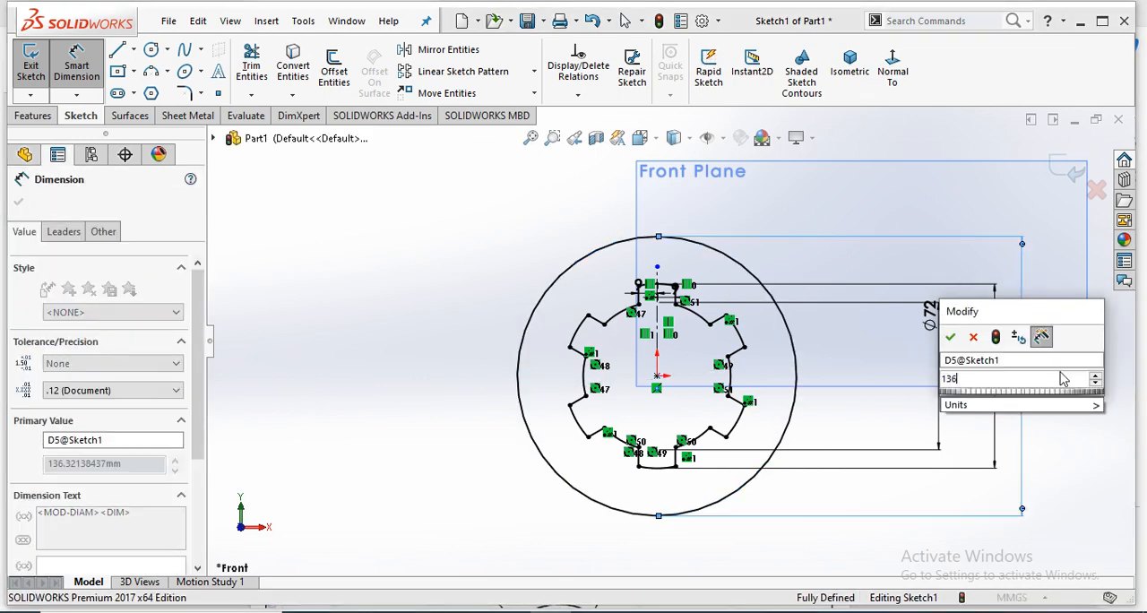
key(Return)
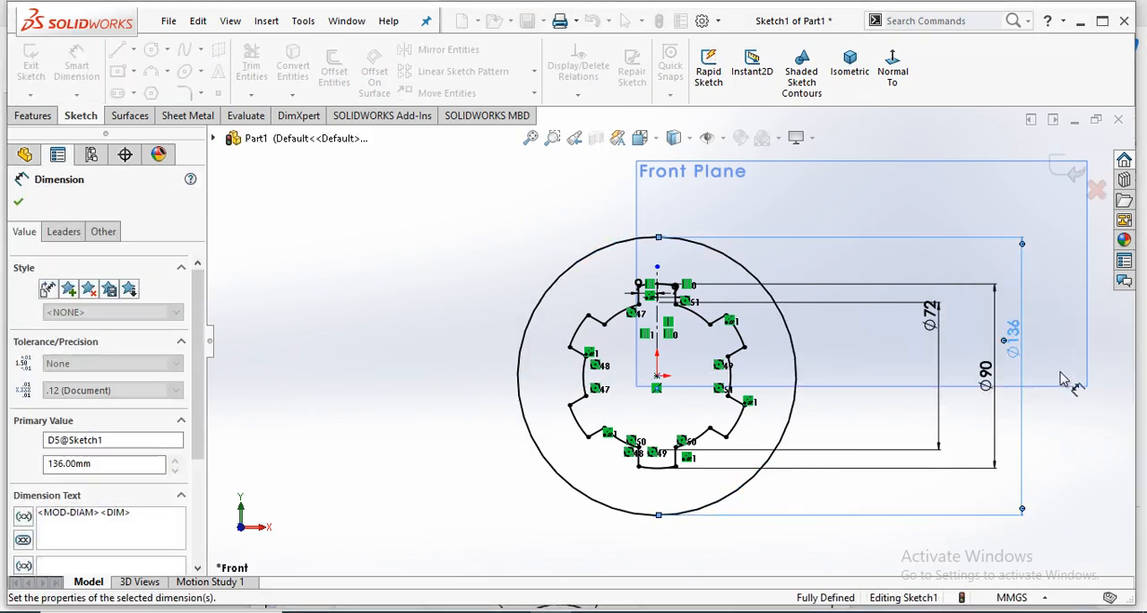
click(472, 287)
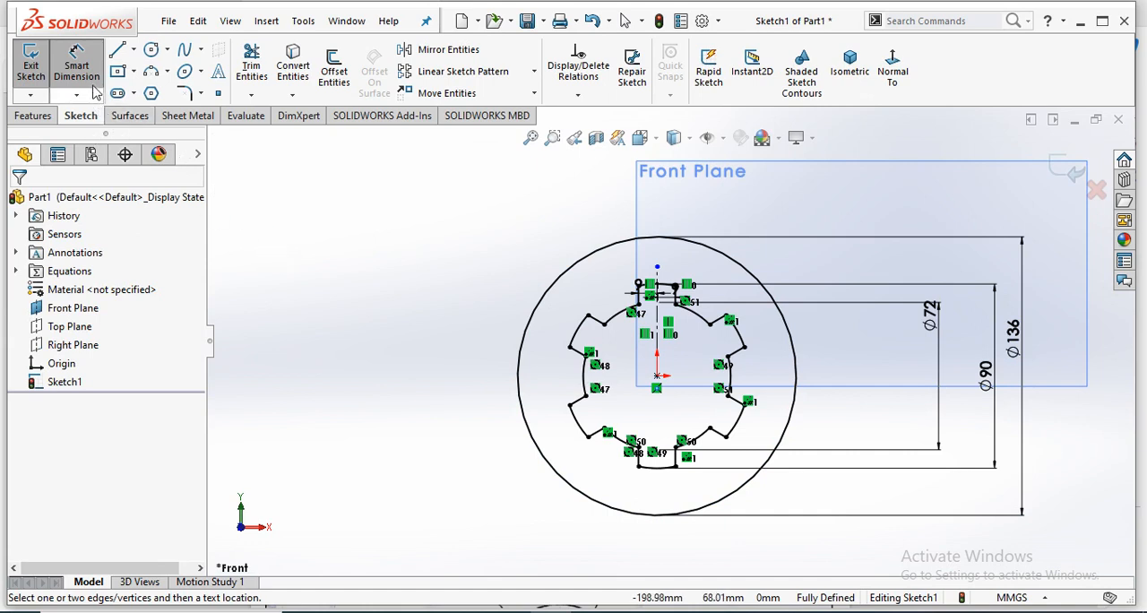